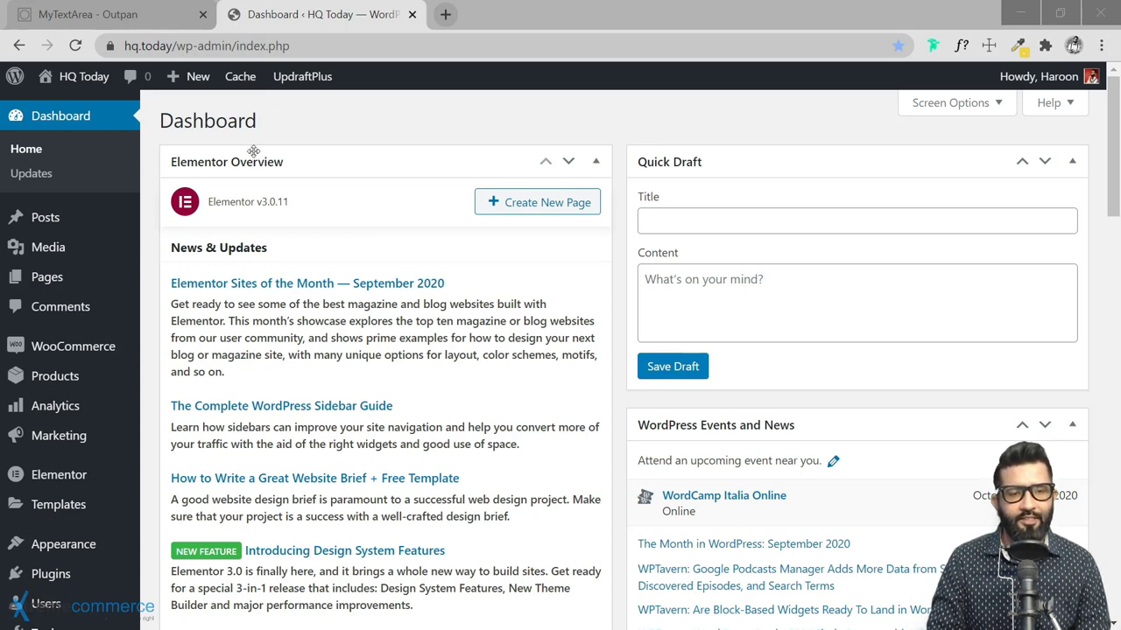
# Go to the installed plugins list and open the page for adding a new plugin.
pyautogui.moveTo(101, 444)
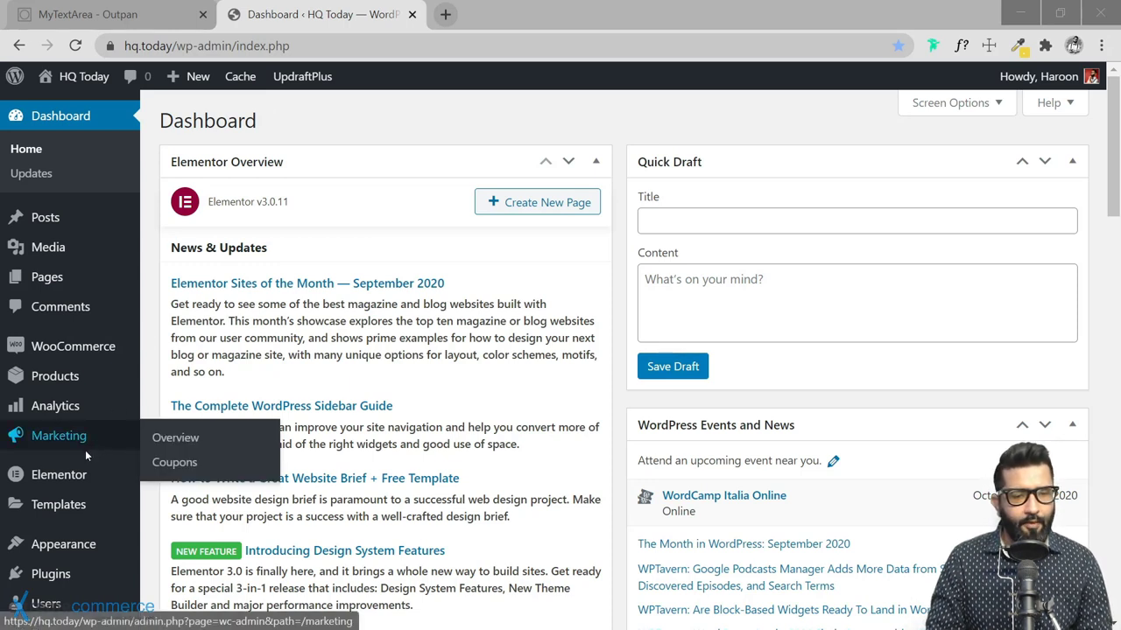
pyautogui.scroll(-2, 83, 457)
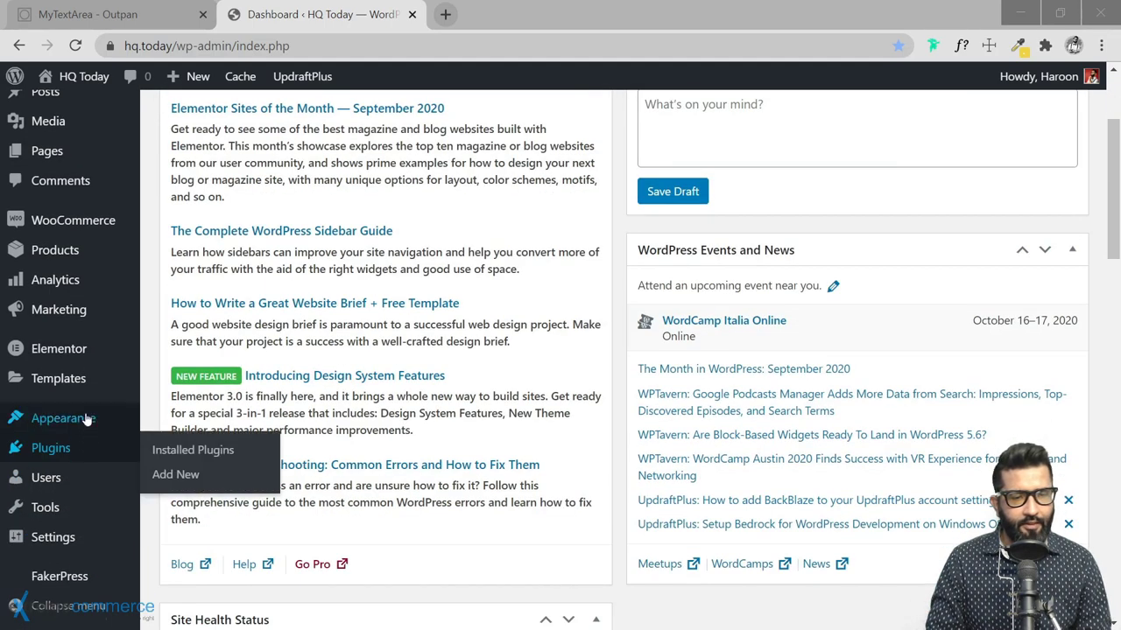
pyautogui.moveTo(86, 419)
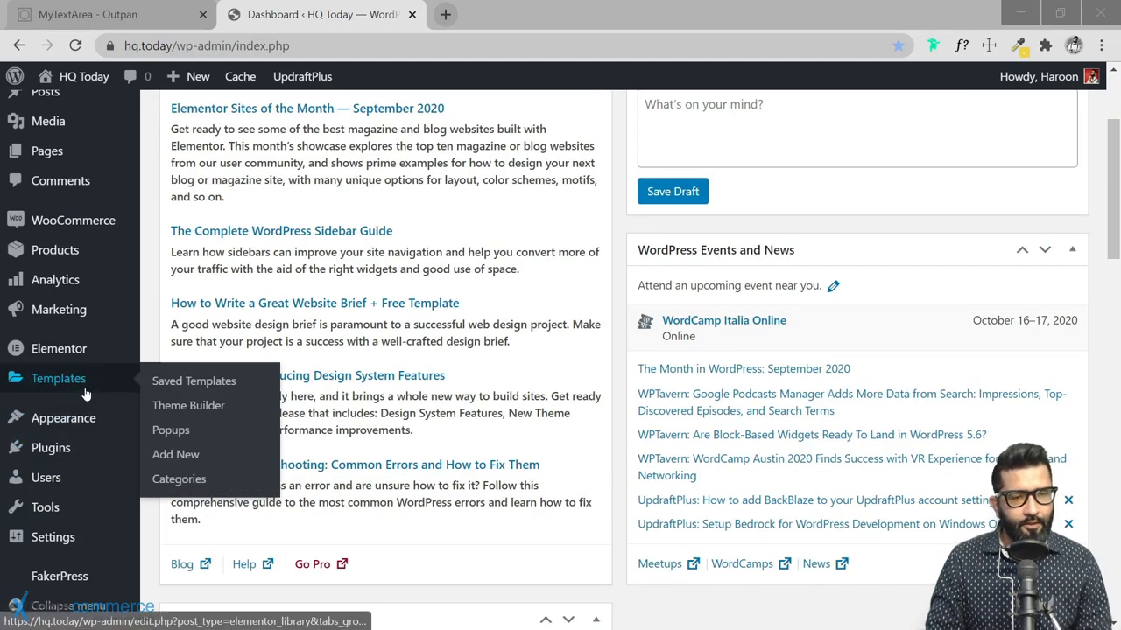
pyautogui.click(166, 450)
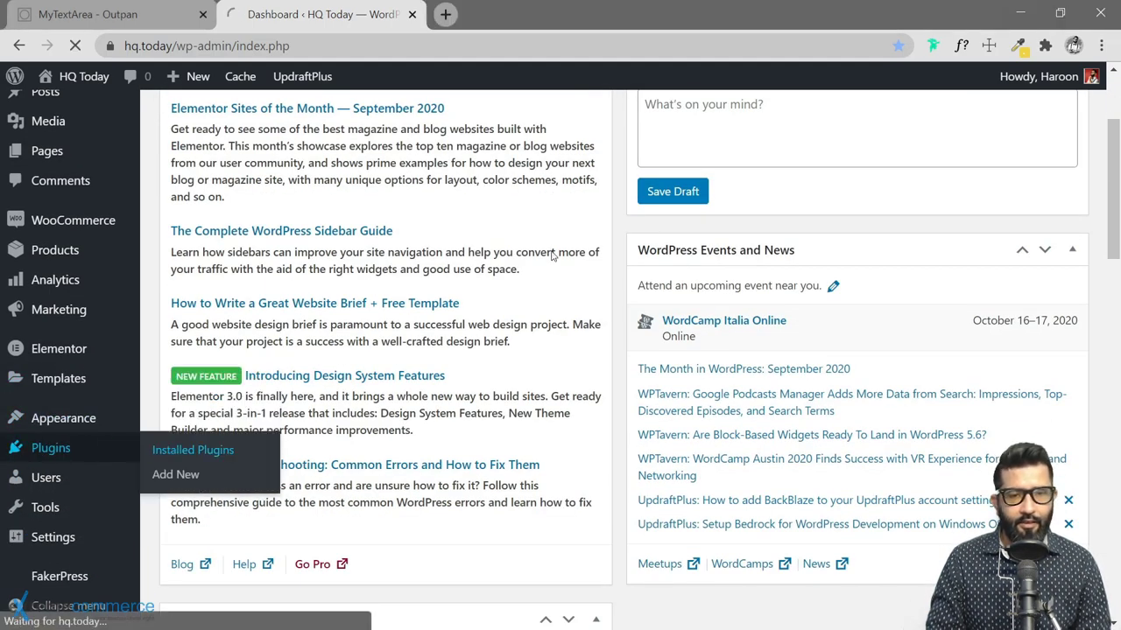
pyautogui.scroll(2, 555, 215)
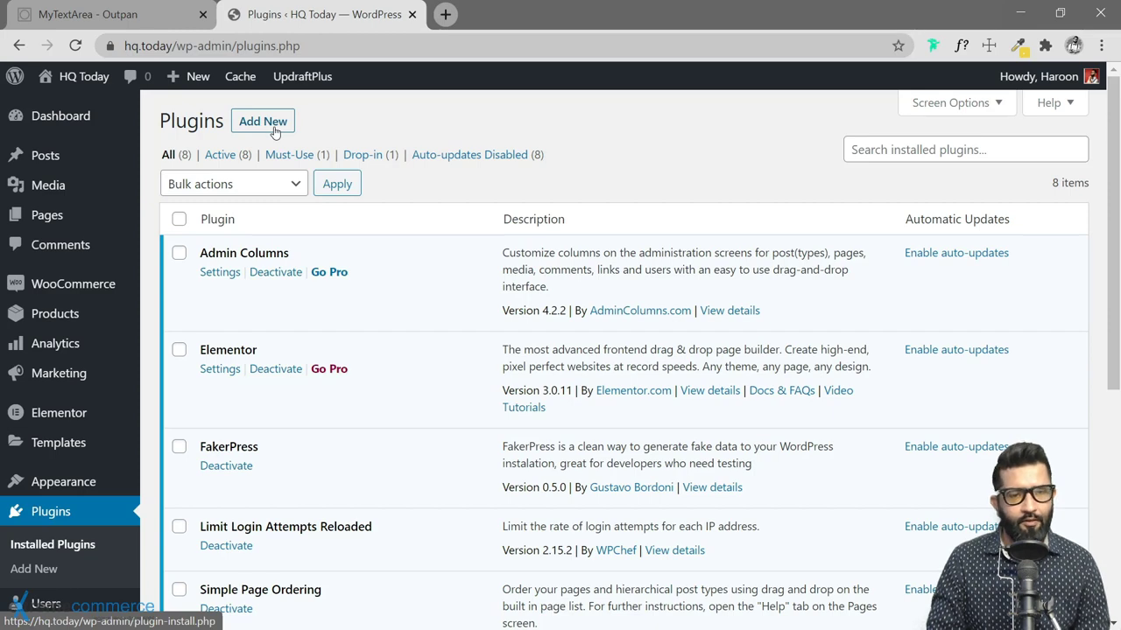
pyautogui.click(274, 129)
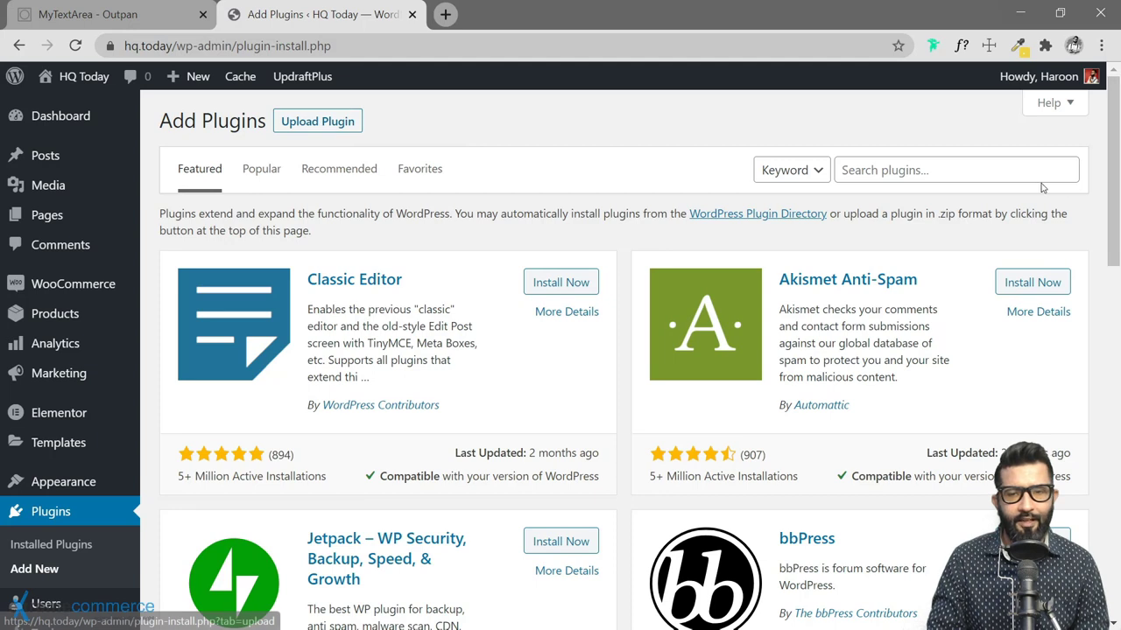
# Search the plugin directory for "classic editor", then install and activate the Classic Editor plugin by WordPress Contributors.
pyautogui.click(977, 169)
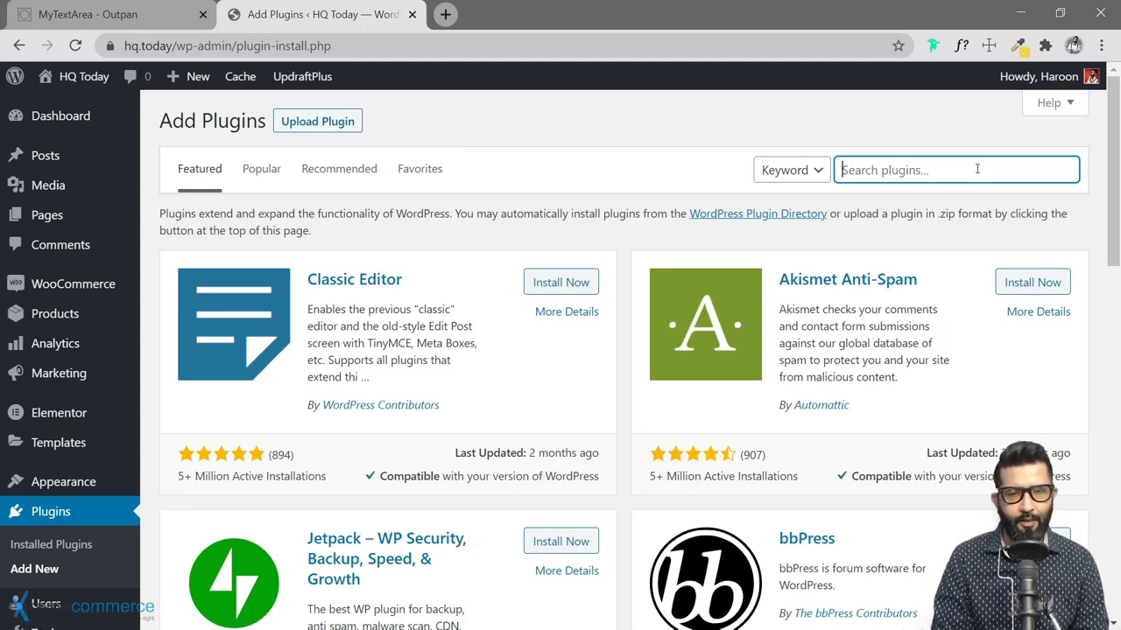
pyautogui.write('classic editor')
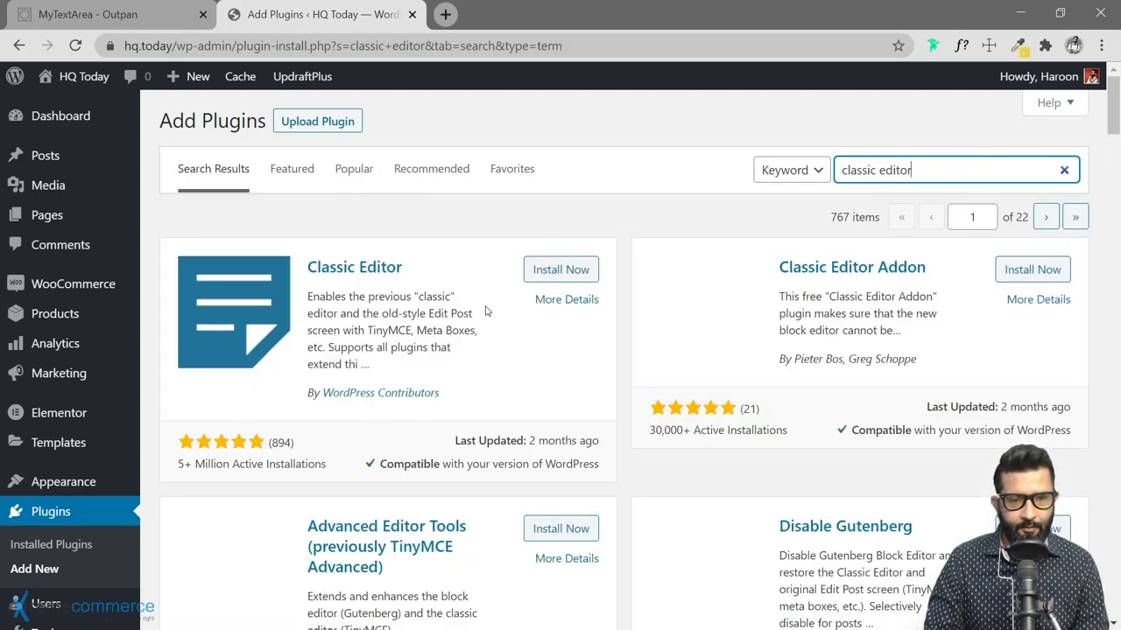
pyautogui.click(557, 273)
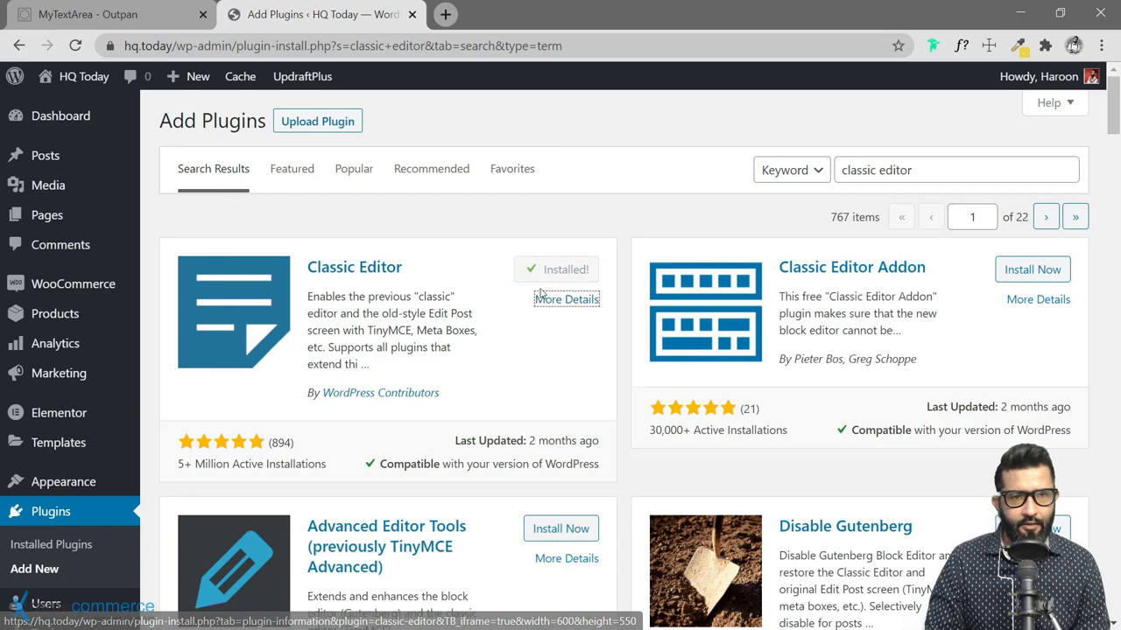
pyautogui.click(569, 273)
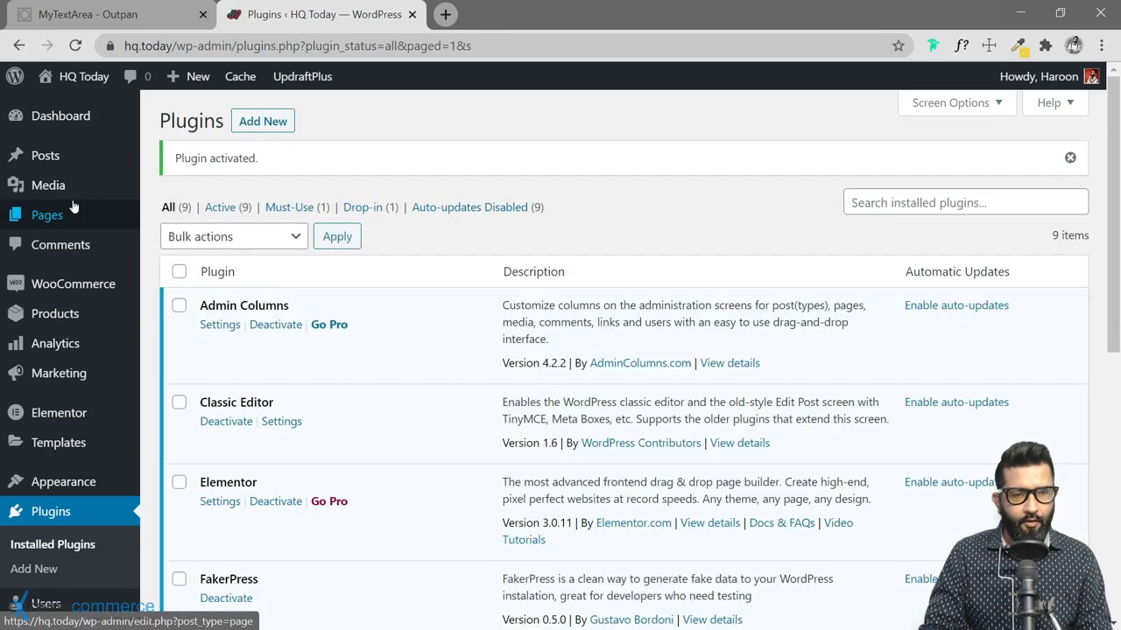
# From the list of all pages, open the About page for editing in a new browser tab.
pyautogui.moveTo(96, 219)
pyautogui.click(170, 224)
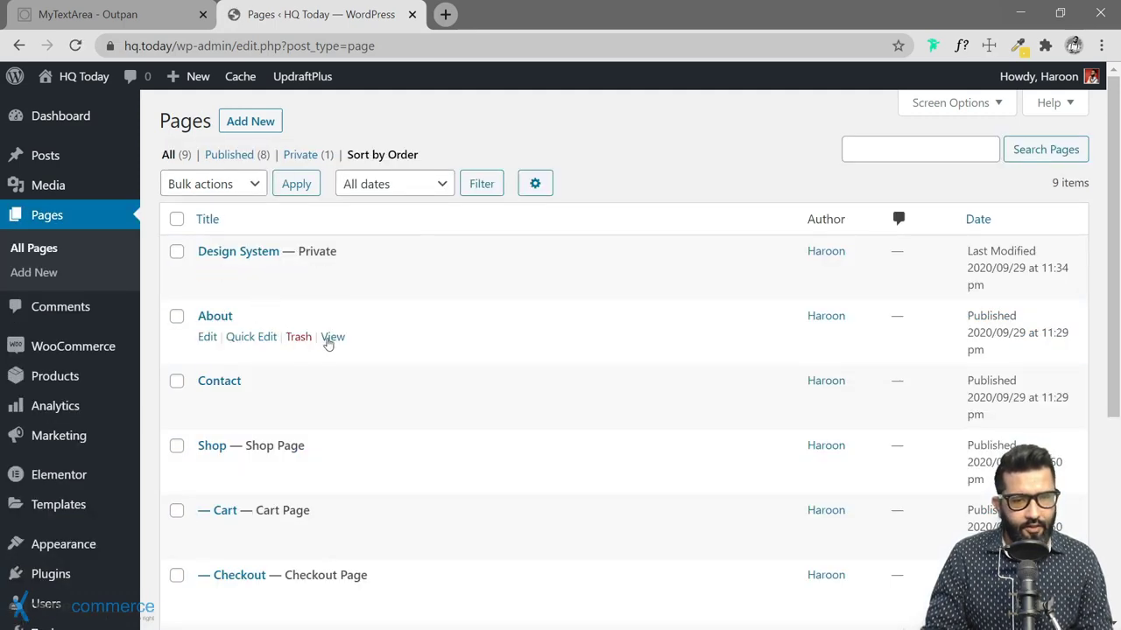
pyautogui.rightClick(206, 339)
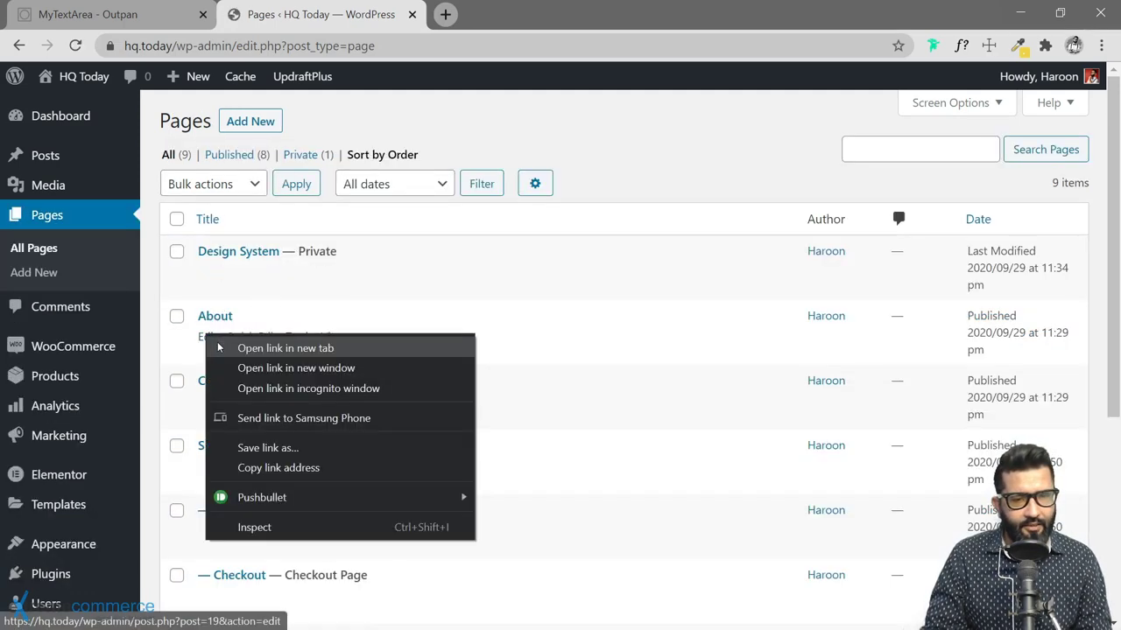
pyautogui.click(280, 348)
pyautogui.click(501, 26)
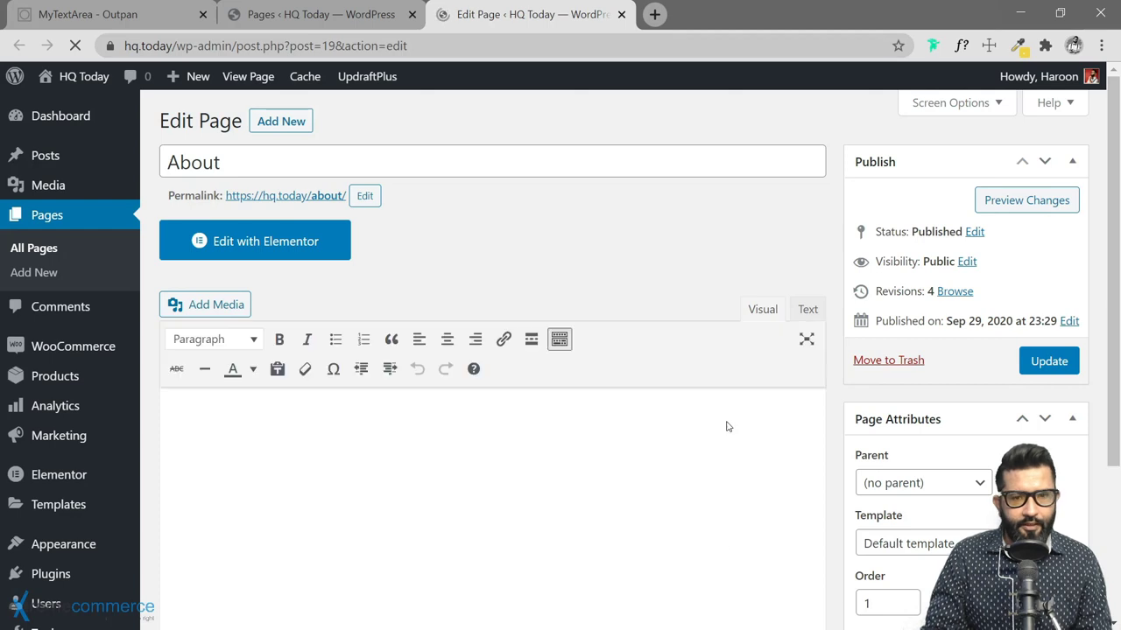
# Review the editor's paragraph and heading formats, and toggle the second row of formatting tools off and on again.
pyautogui.scroll(-2, 365, 438)
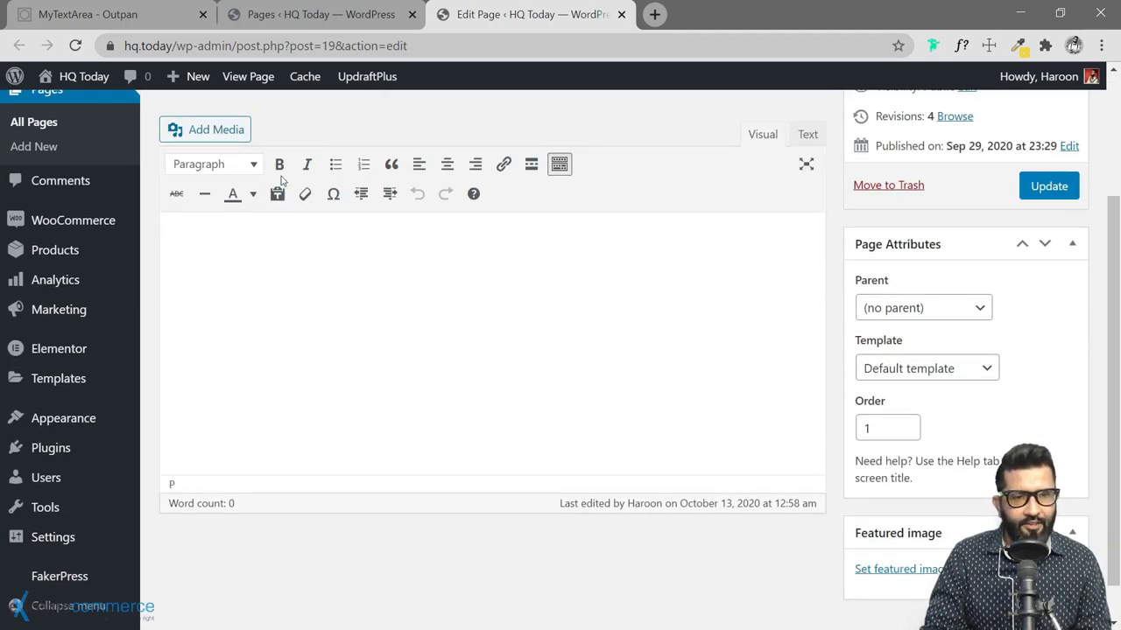
pyautogui.click(252, 164)
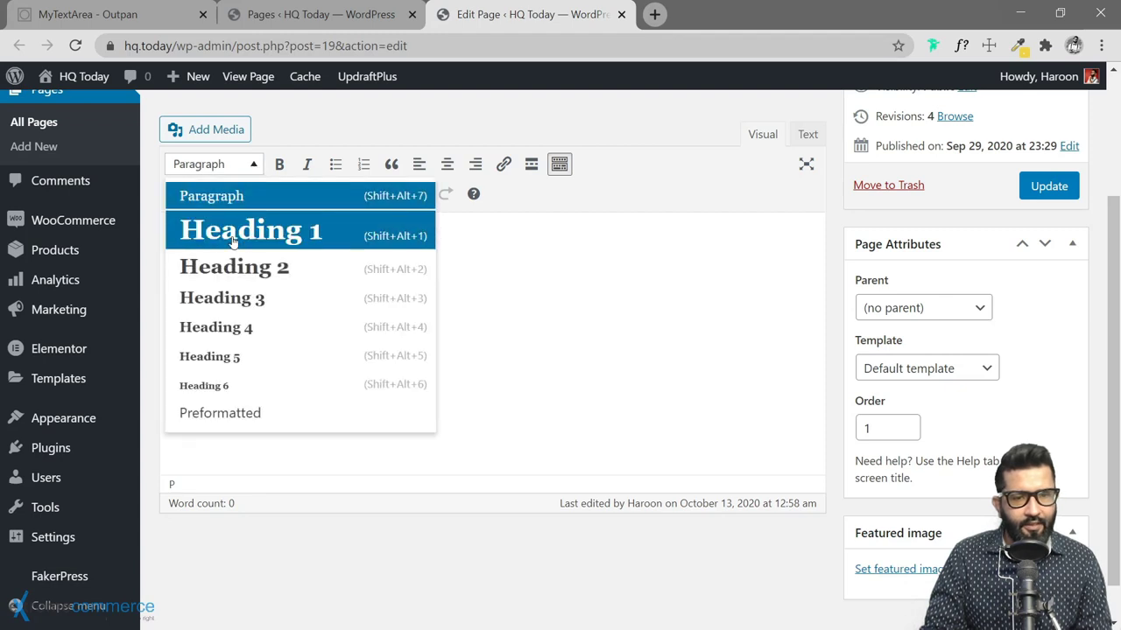
pyautogui.click(259, 165)
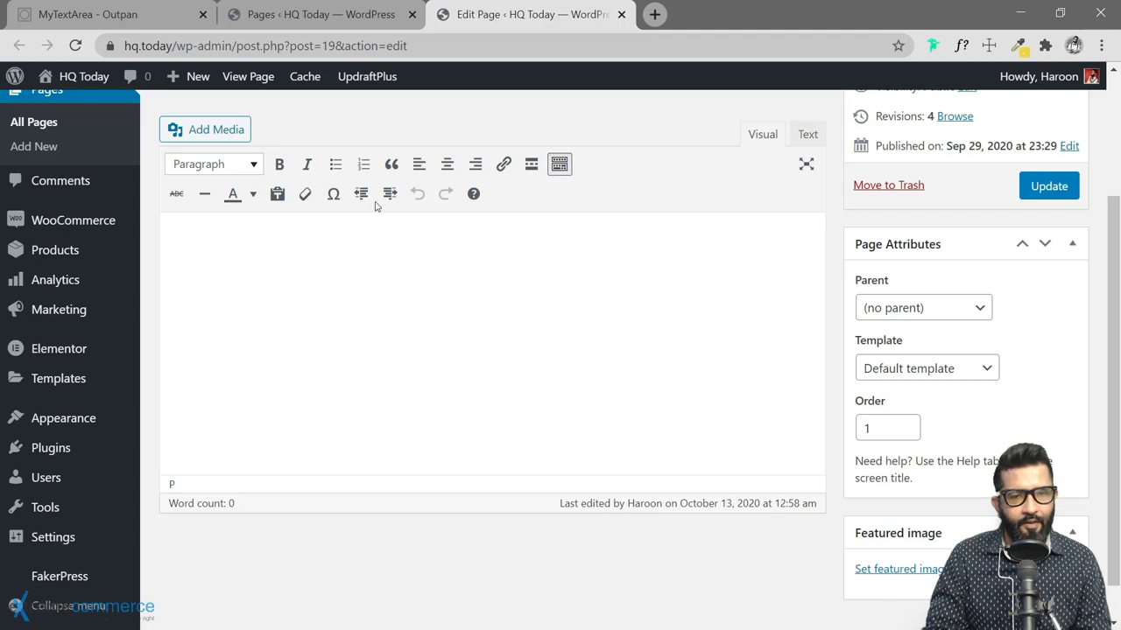
pyautogui.click(559, 165)
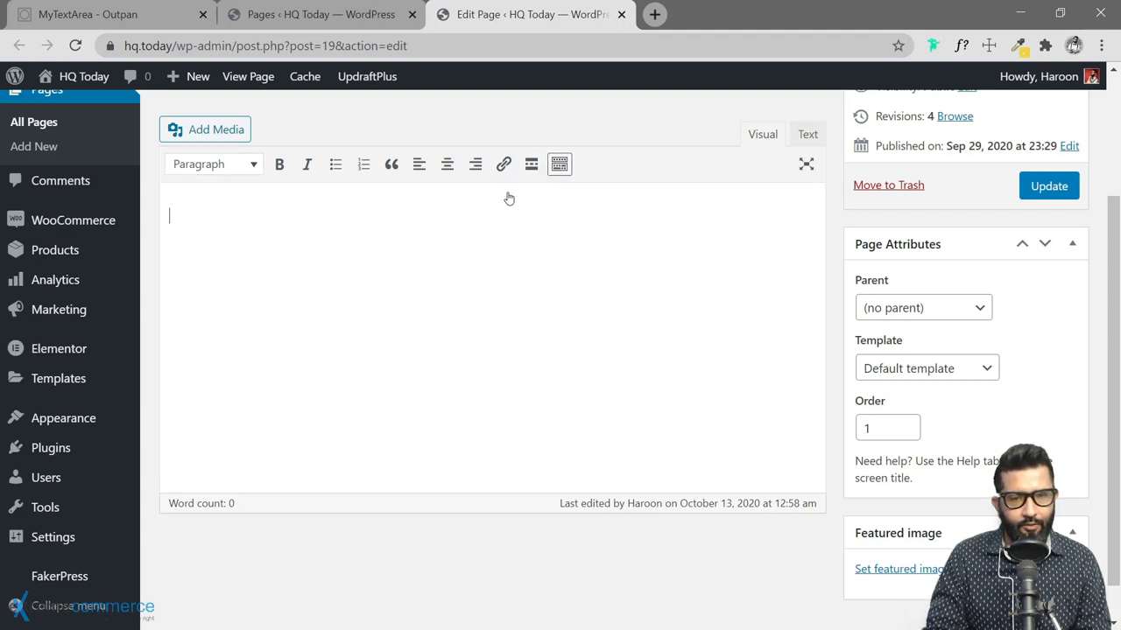
pyautogui.click(561, 166)
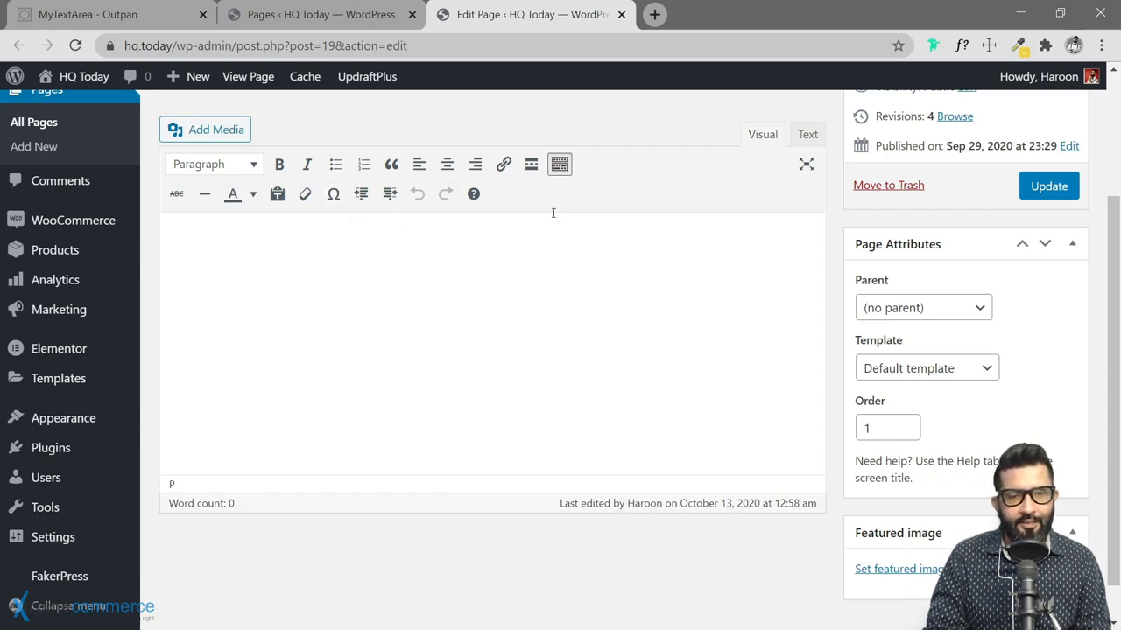
# Examine the About page's classic editing screen, from the title and permalink down to the content area and page attributes.
pyautogui.scroll(3, 533, 269)
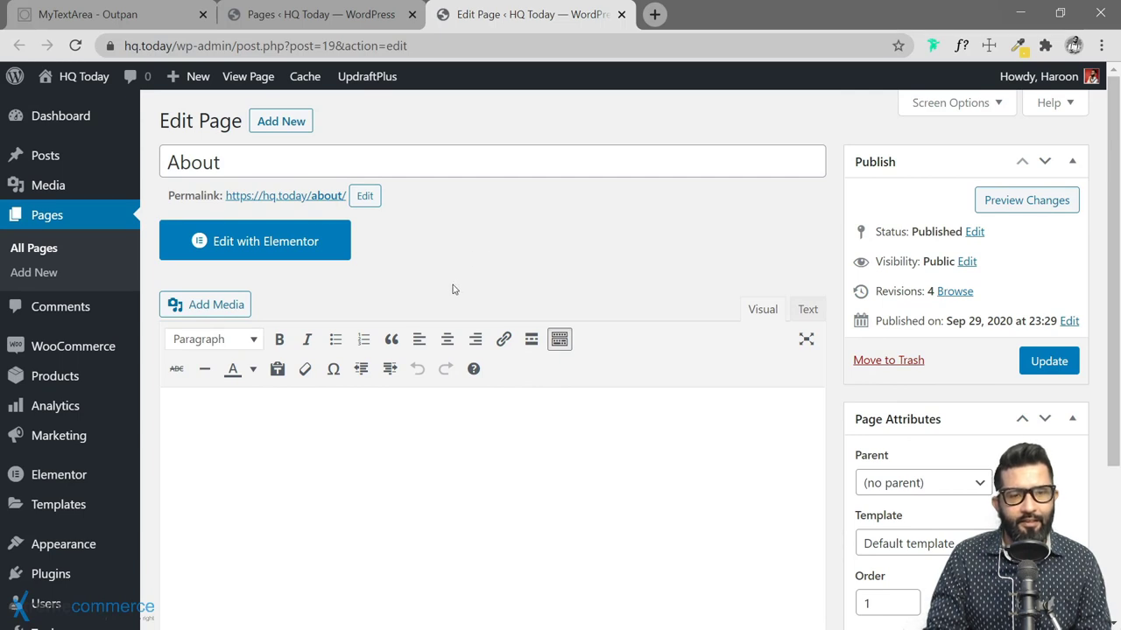
pyautogui.scroll(-1, 435, 364)
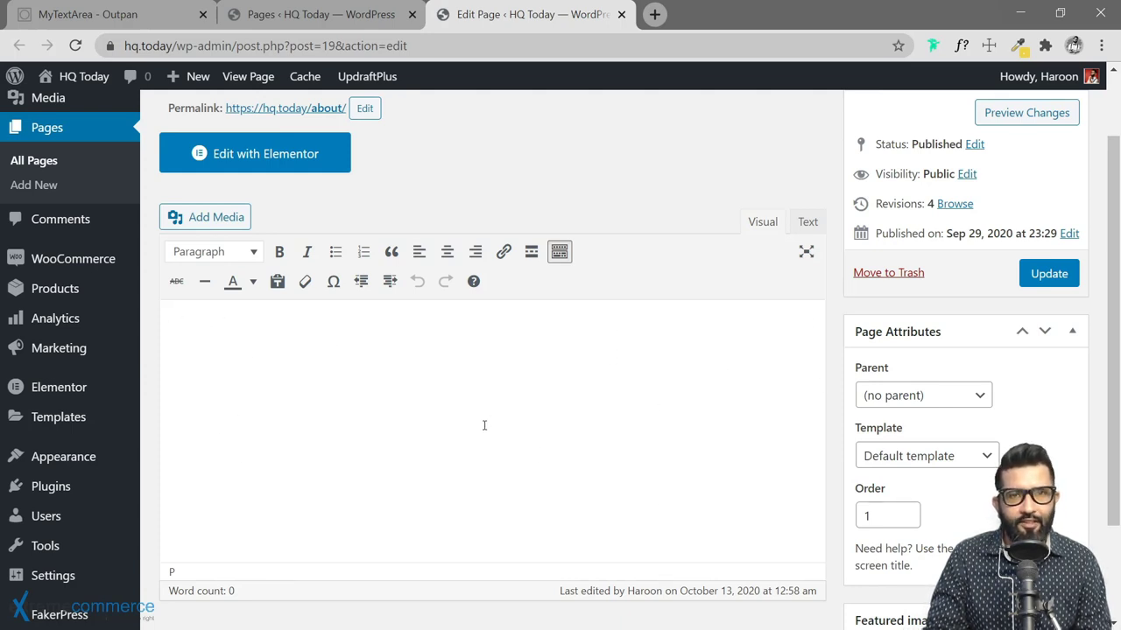
pyautogui.scroll(-1, 442, 455)
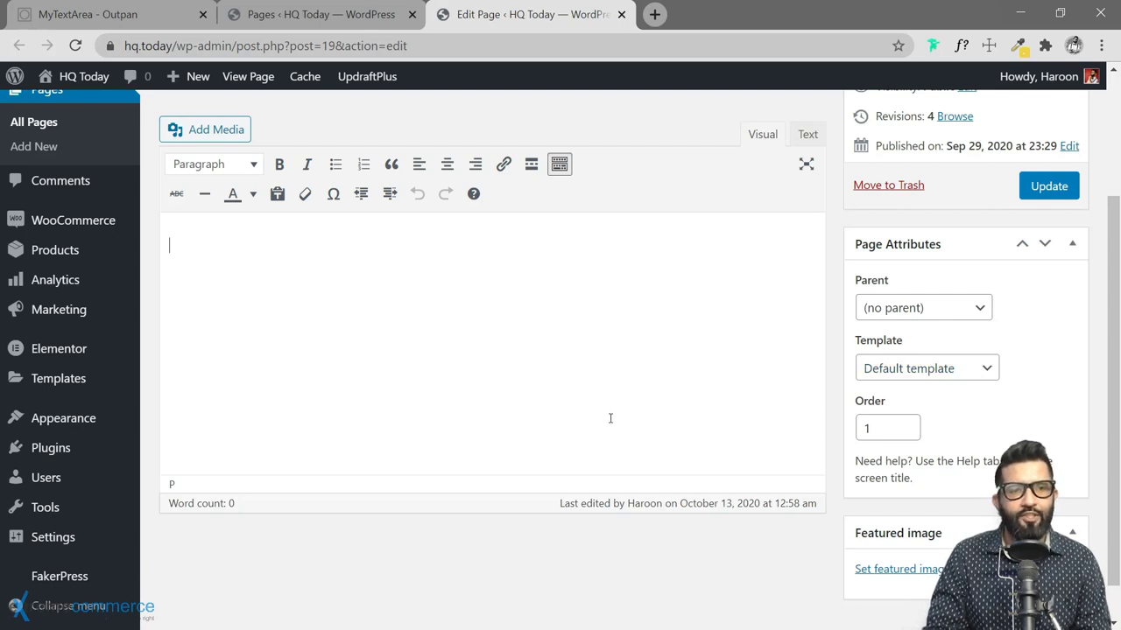
pyautogui.scroll(-1, 525, 402)
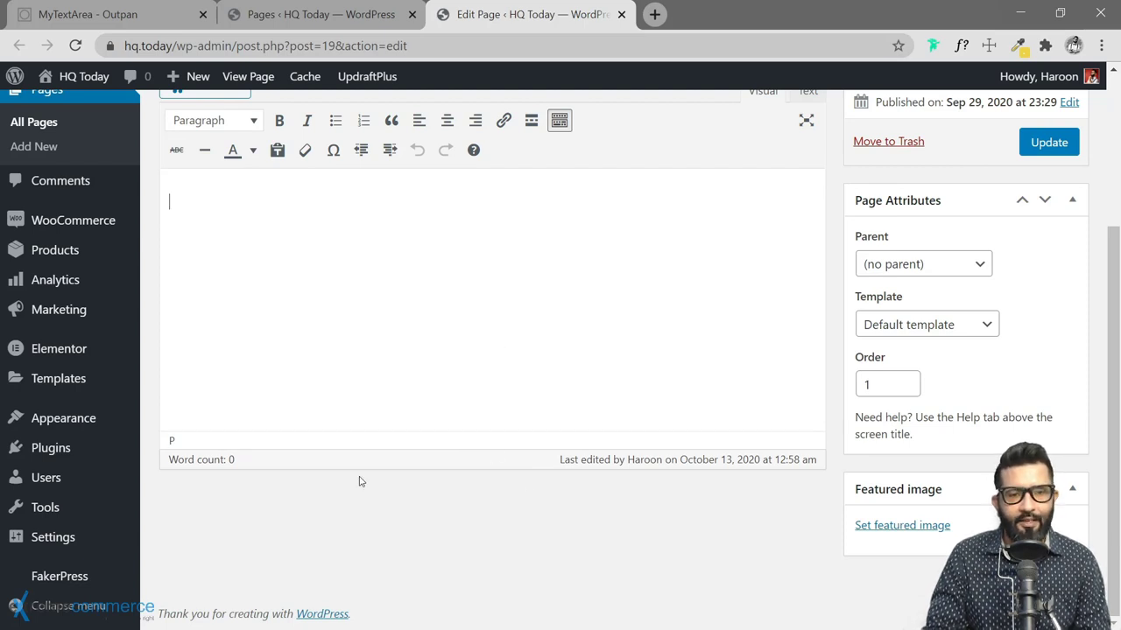
pyautogui.scroll(1, 448, 347)
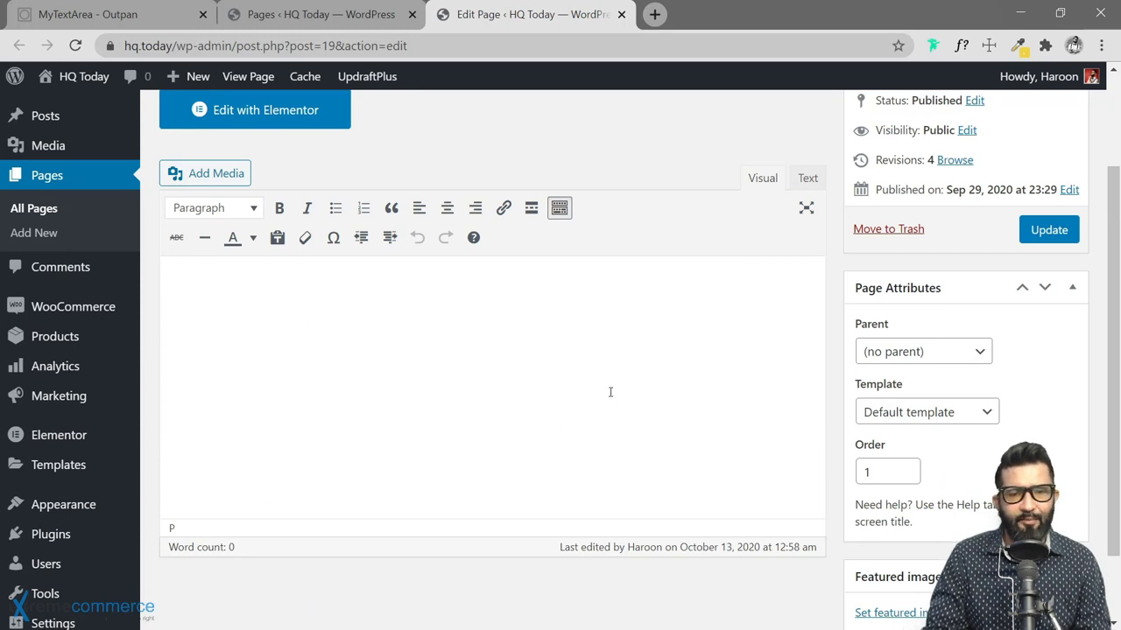
pyautogui.scroll(2, 541, 389)
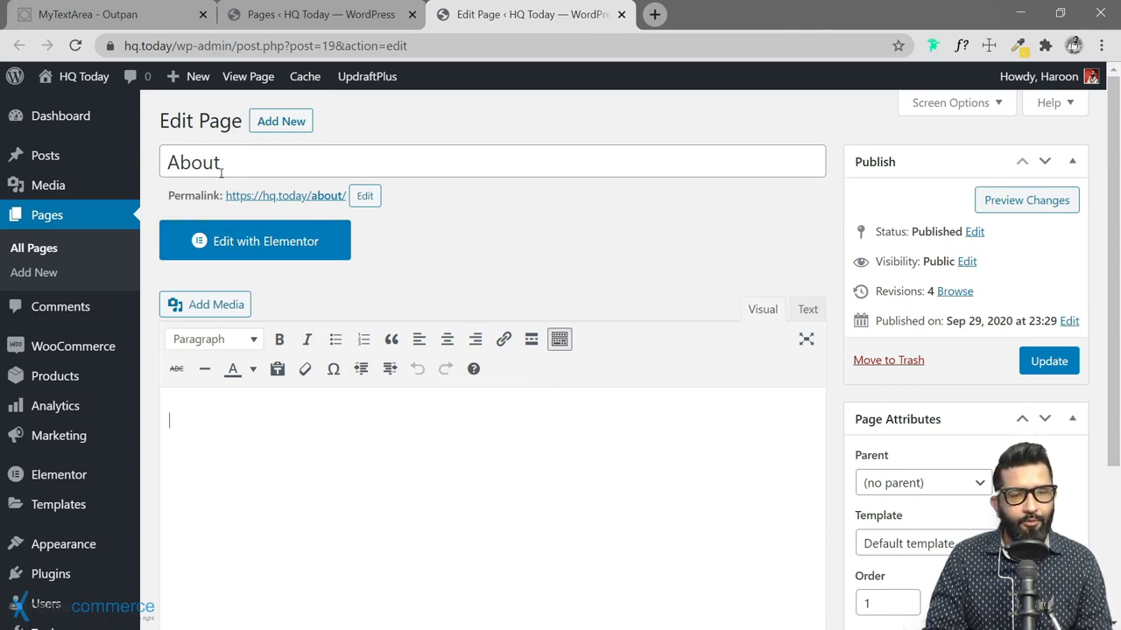
pyautogui.moveTo(54, 179)
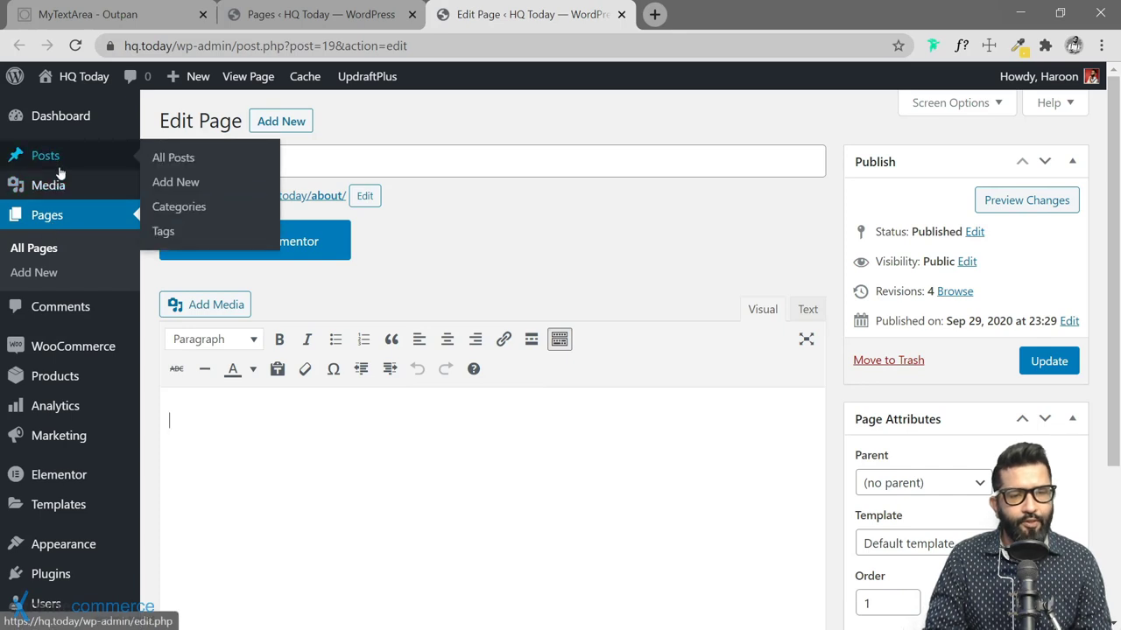
pyautogui.moveTo(70, 374)
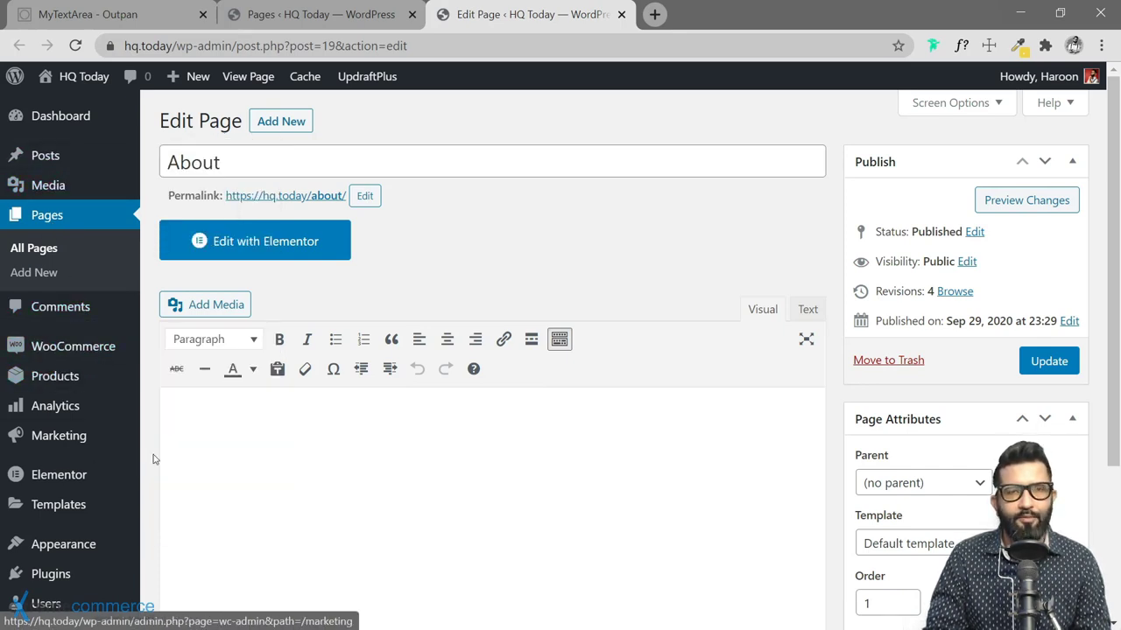
pyautogui.click(185, 453)
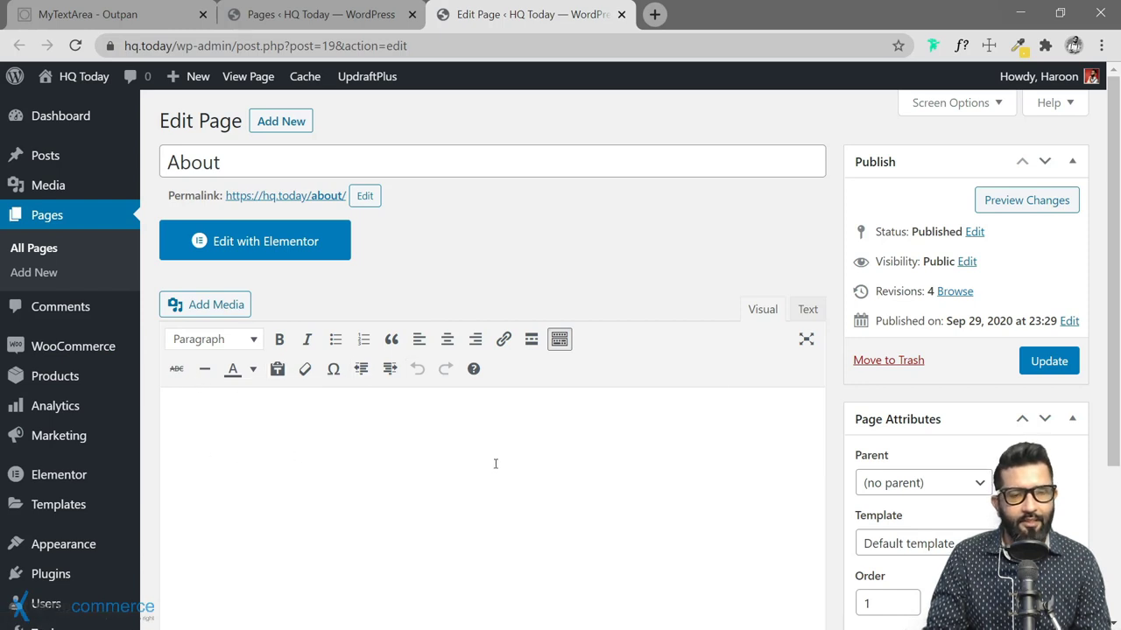
# Inspect the About page's title field, content body, and the Publish, Page Attributes and Featured image boxes.
pyautogui.click(244, 160)
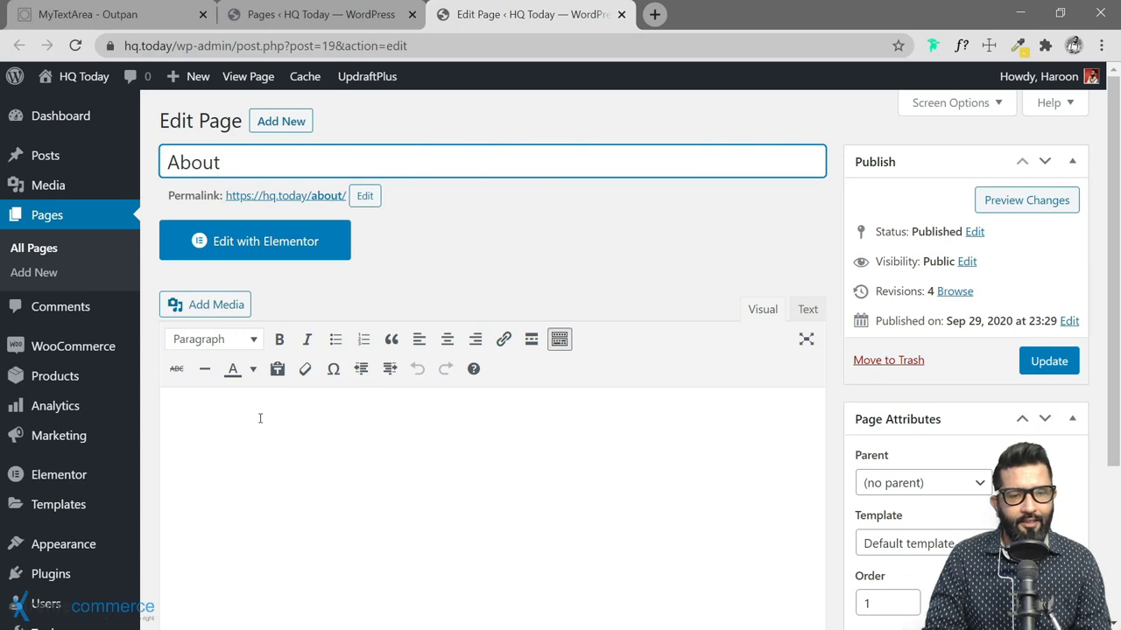
pyautogui.scroll(-3, 260, 419)
pyautogui.click(189, 201)
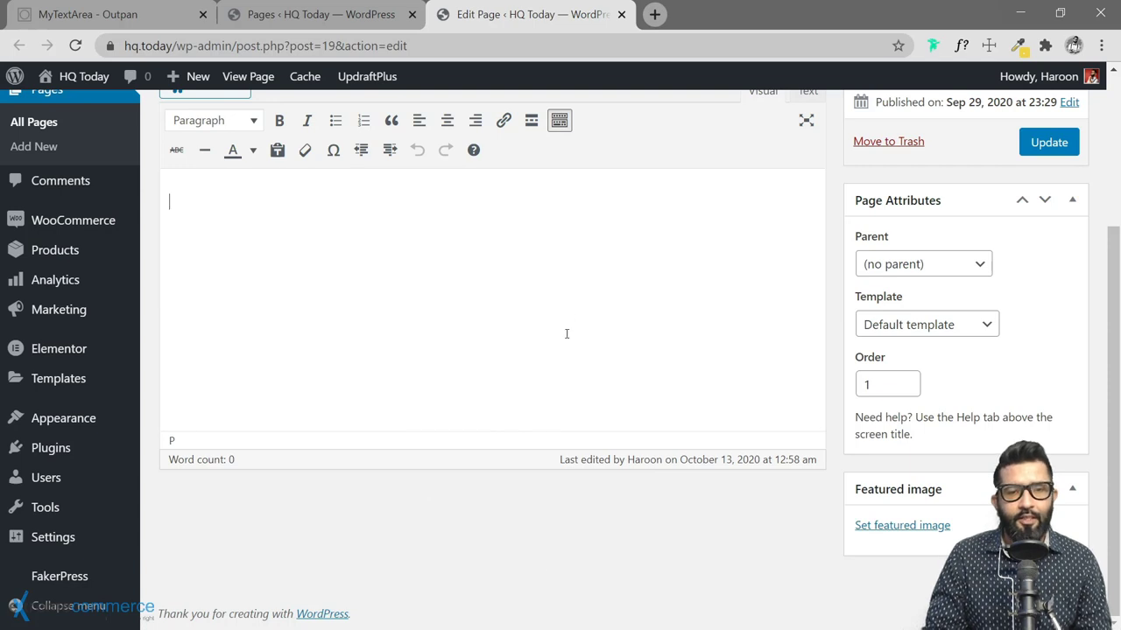
pyautogui.scroll(3, 587, 261)
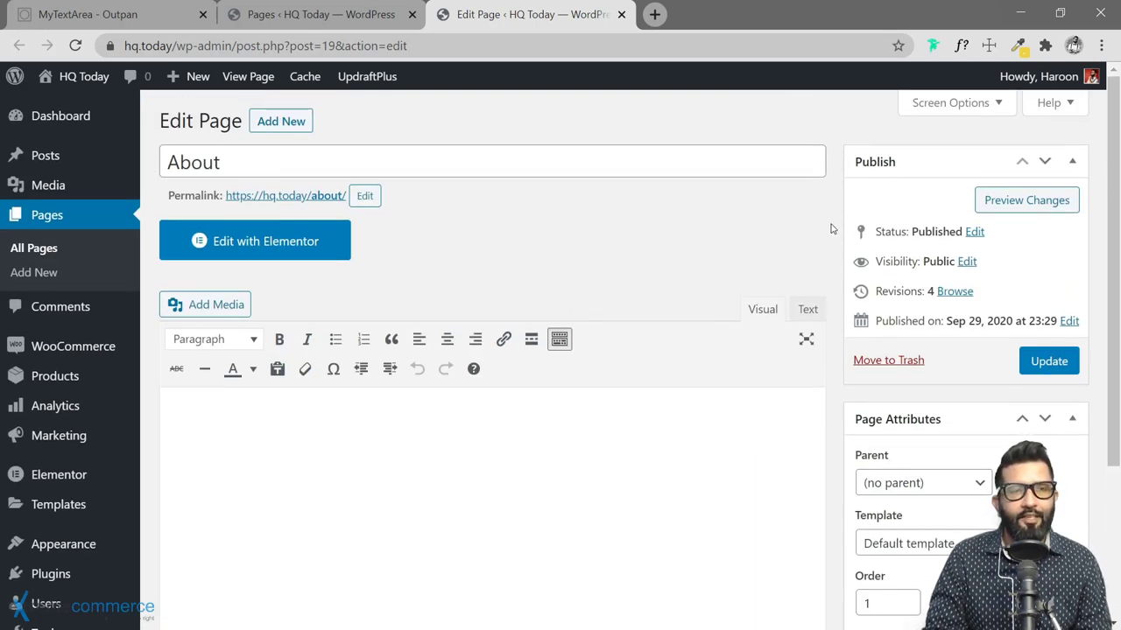
pyautogui.scroll(-2, 463, 393)
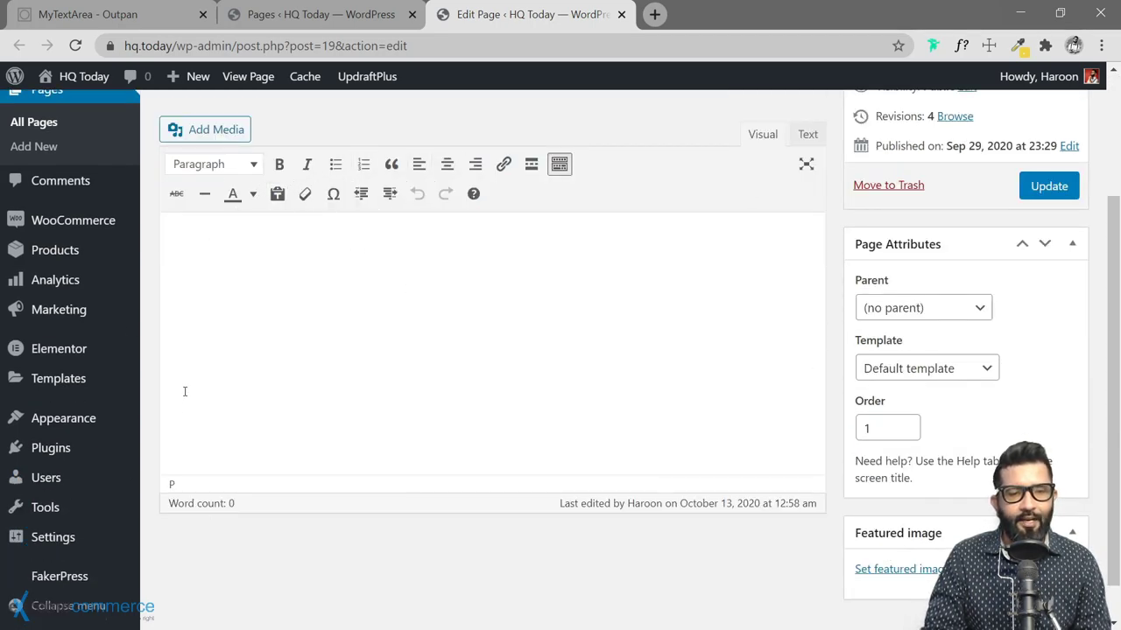
pyautogui.scroll(2, 454, 309)
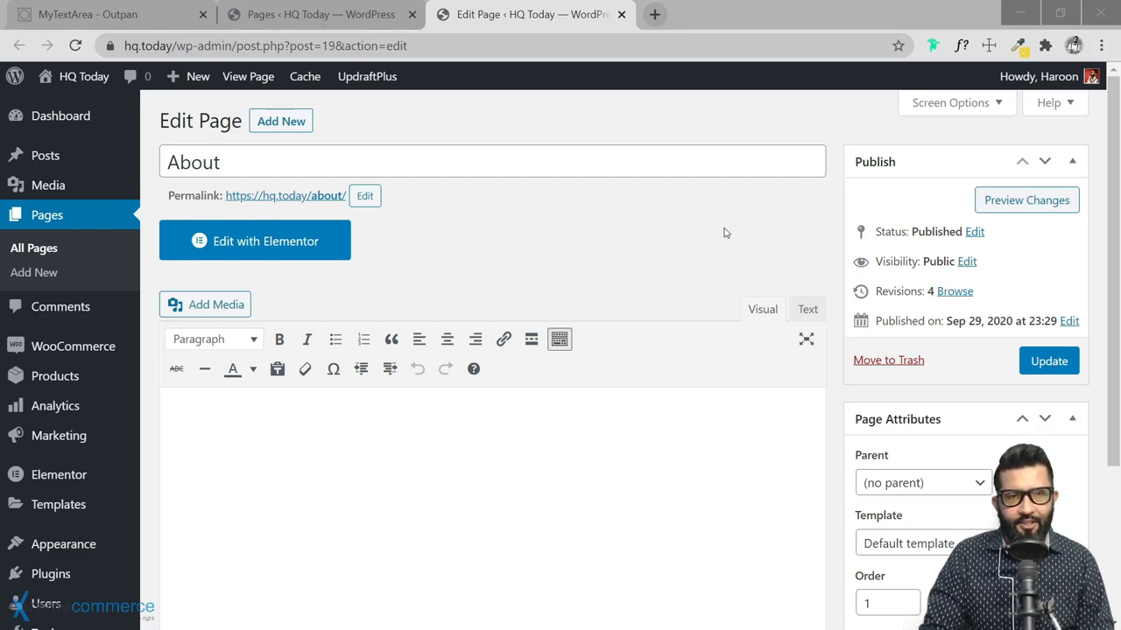
pyautogui.scroll(-3, 724, 239)
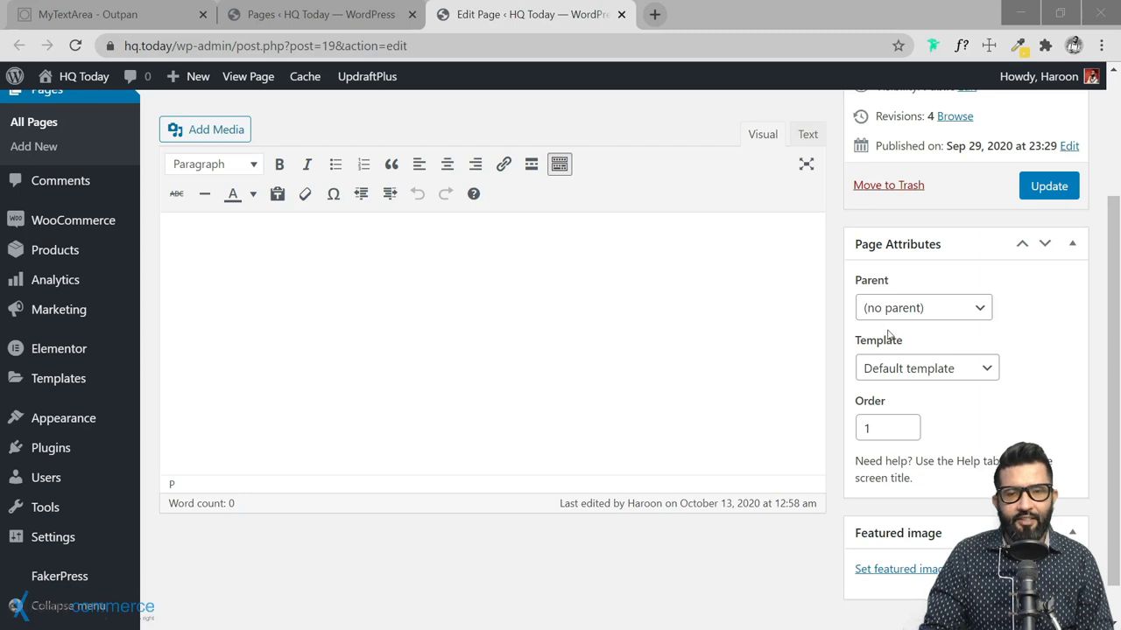
pyautogui.scroll(-1, 836, 281)
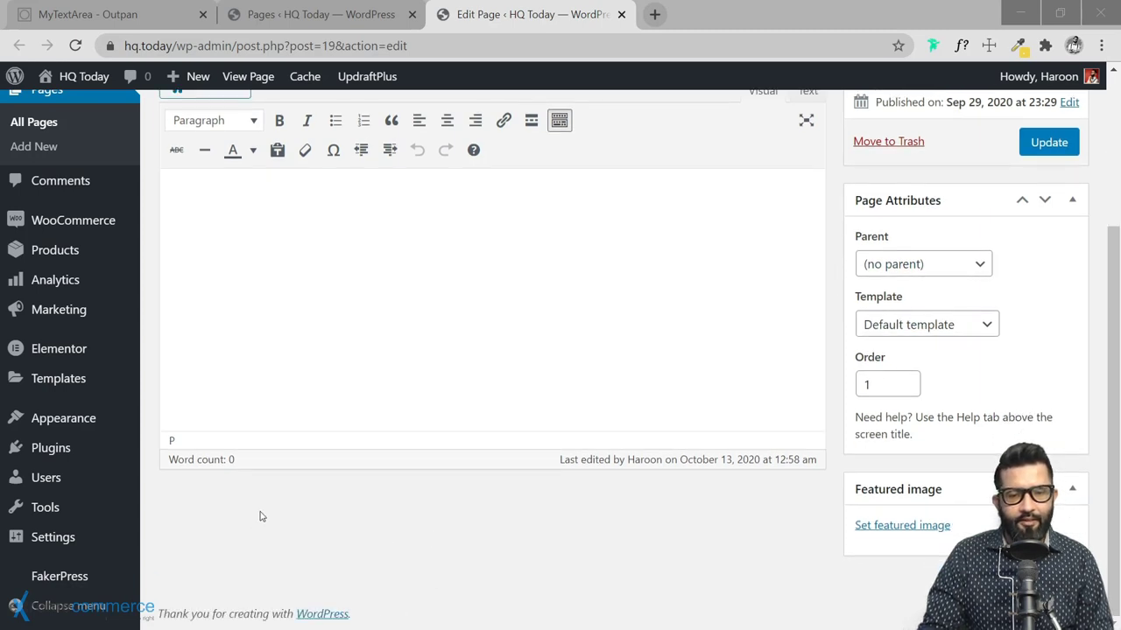
pyautogui.scroll(3, 836, 363)
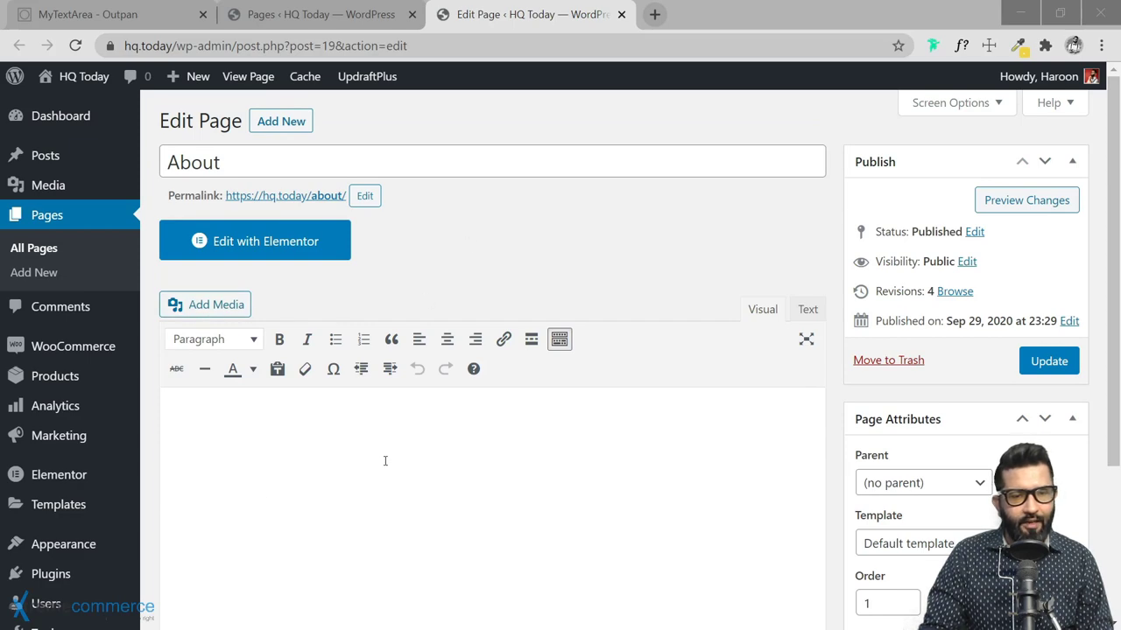
pyautogui.scroll(-2, 627, 403)
pyautogui.scroll(2, 360, 362)
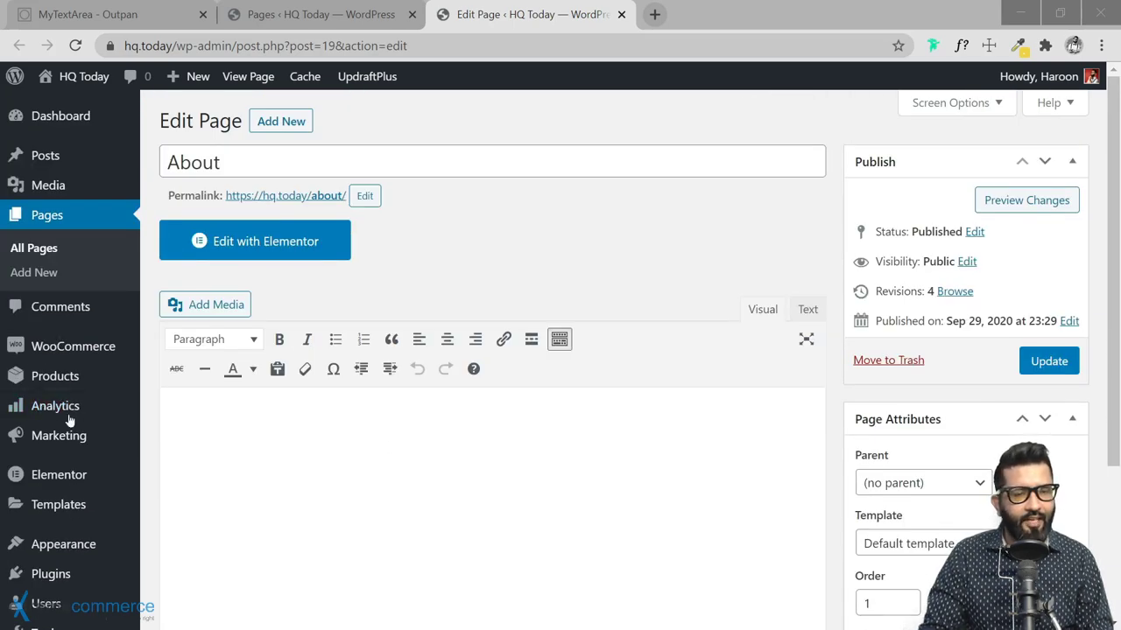
pyautogui.scroll(-1, 82, 464)
pyautogui.moveTo(68, 466)
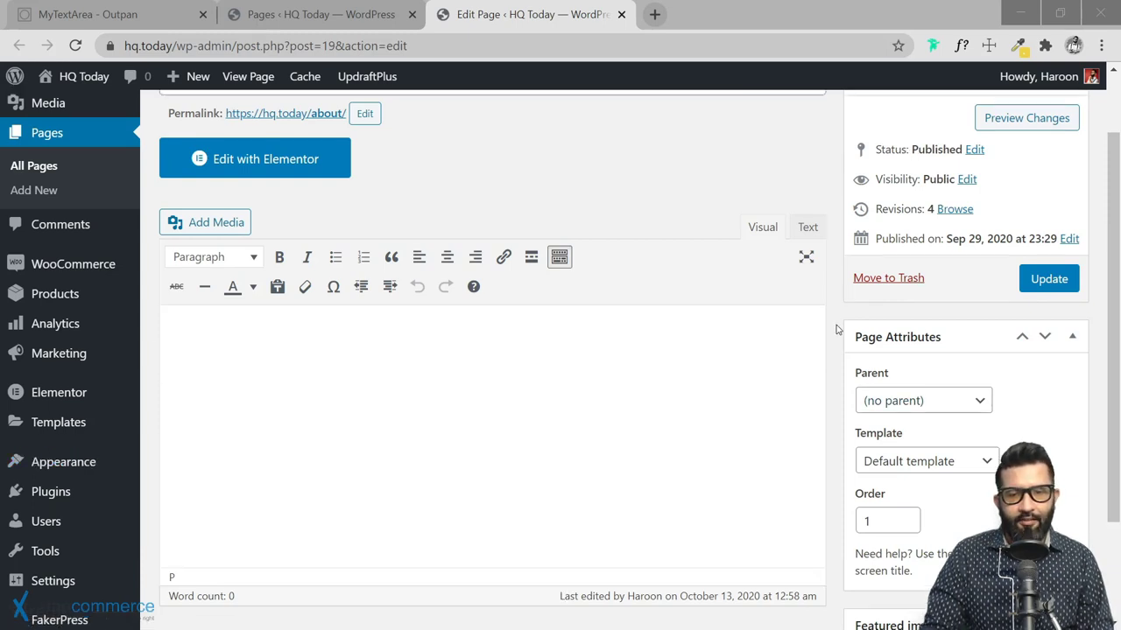
pyautogui.scroll(1, 836, 330)
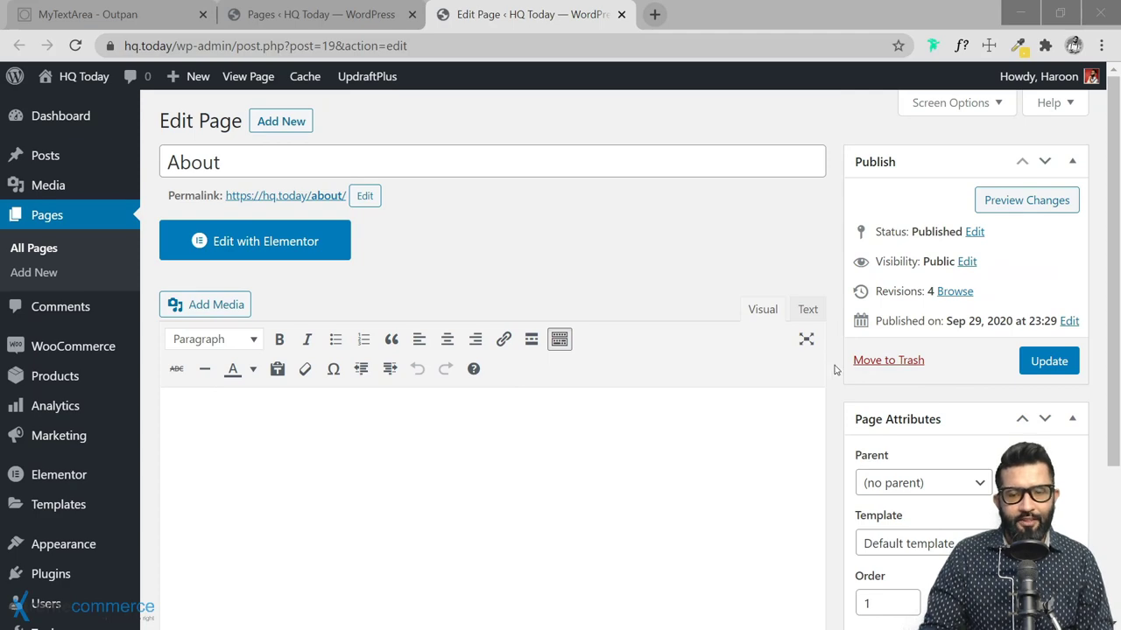
pyautogui.scroll(-1, 836, 369)
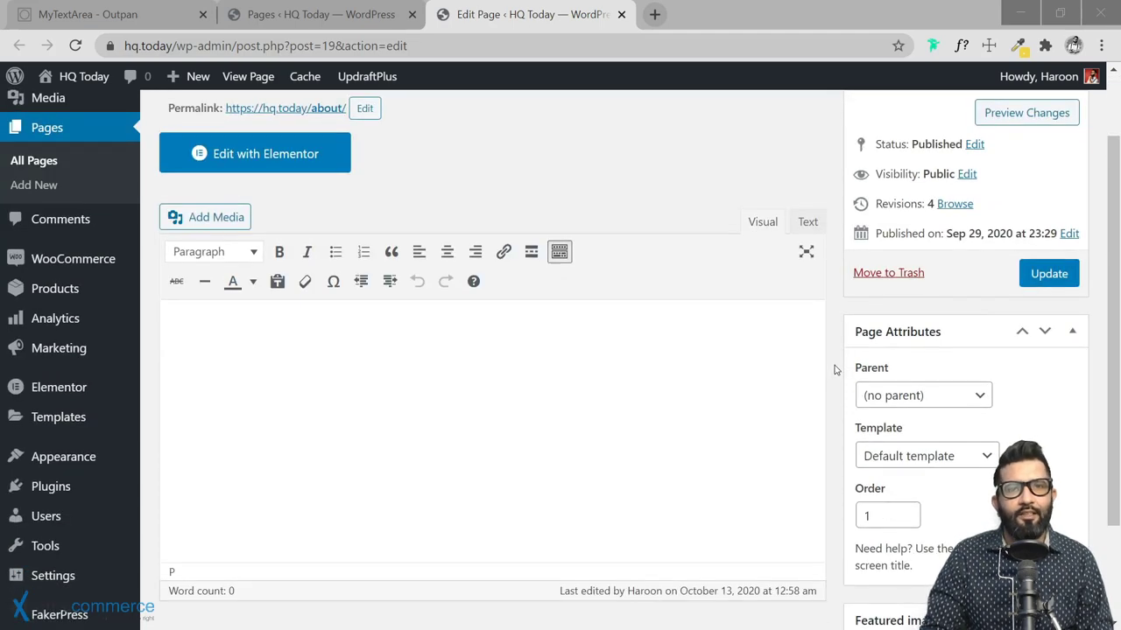
pyautogui.scroll(-1, 836, 369)
pyautogui.scroll(2, 836, 367)
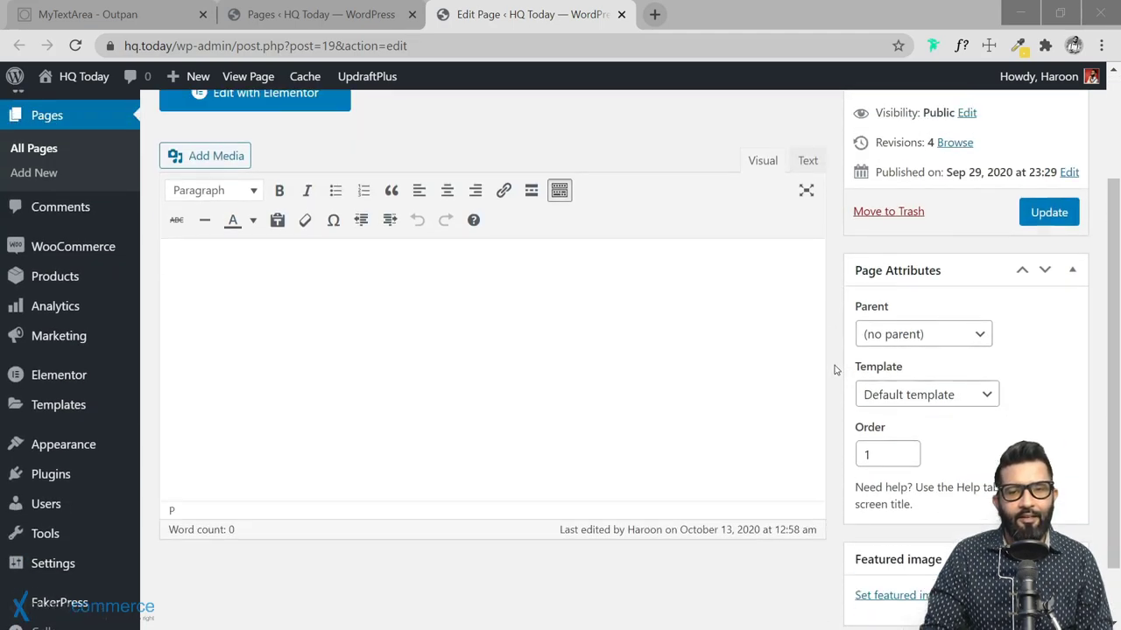
pyautogui.scroll(-2, 704, 471)
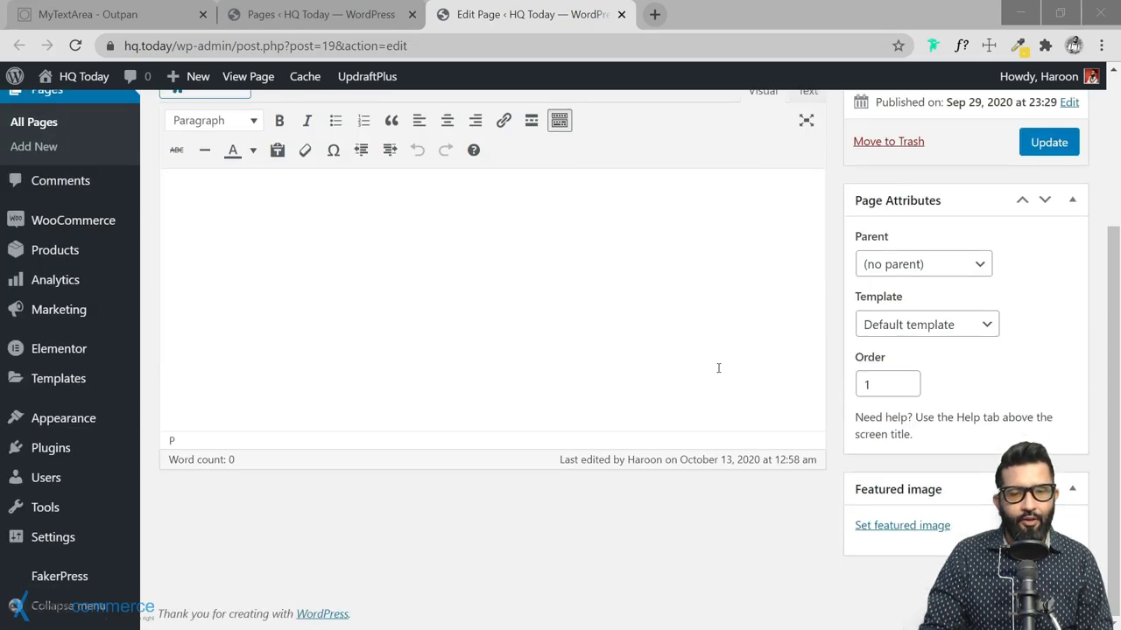
pyautogui.scroll(2, 841, 281)
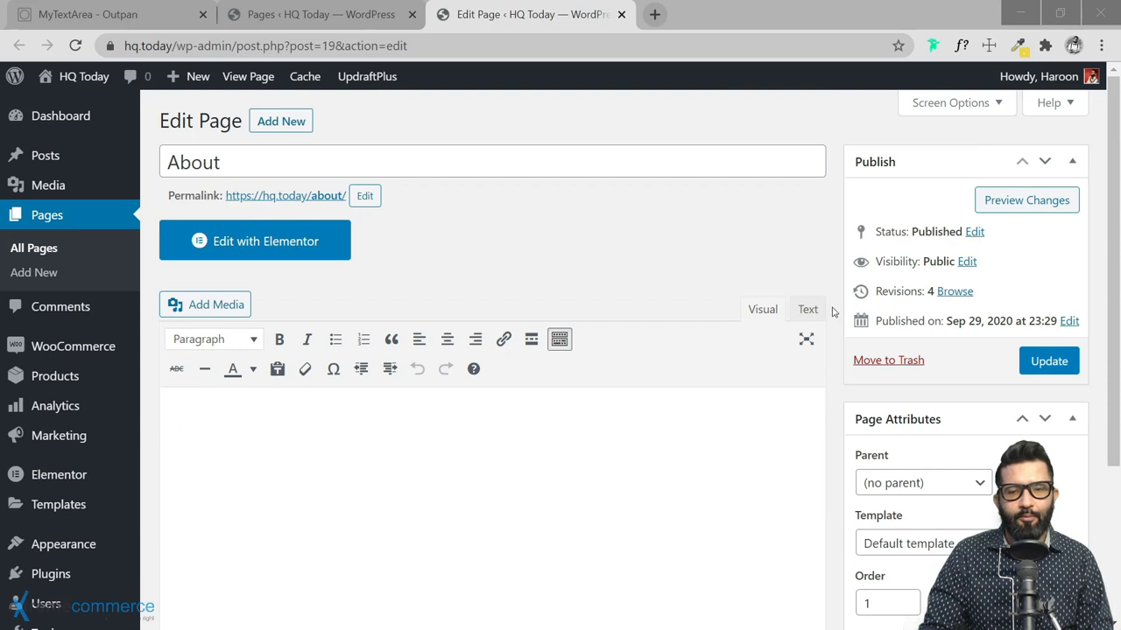
pyautogui.scroll(-2, 833, 312)
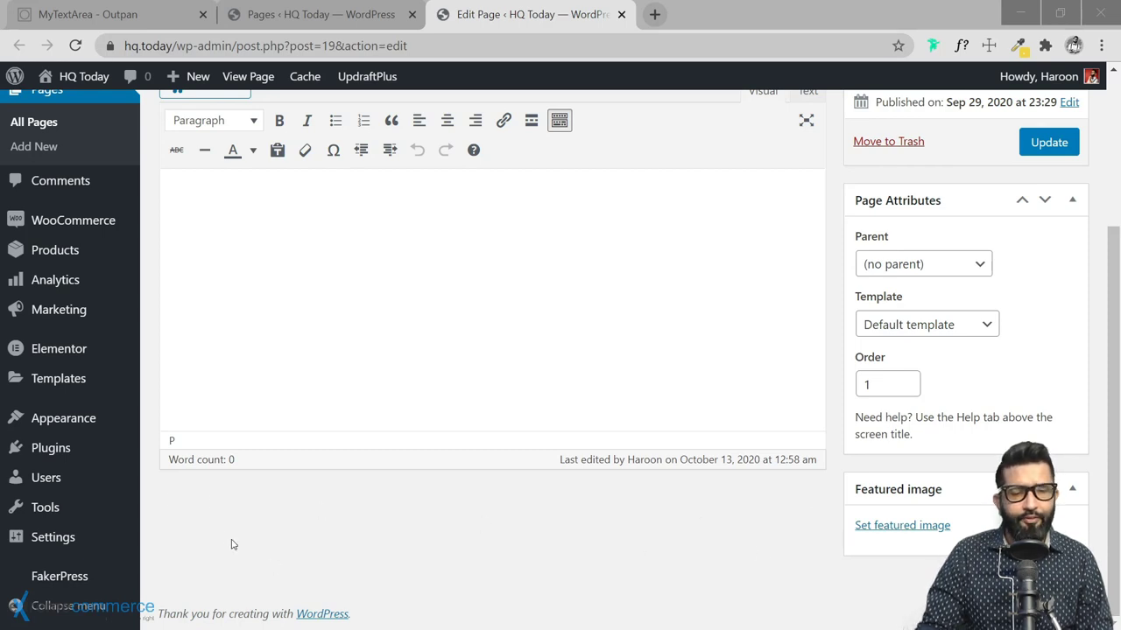
pyautogui.scroll(3, 846, 460)
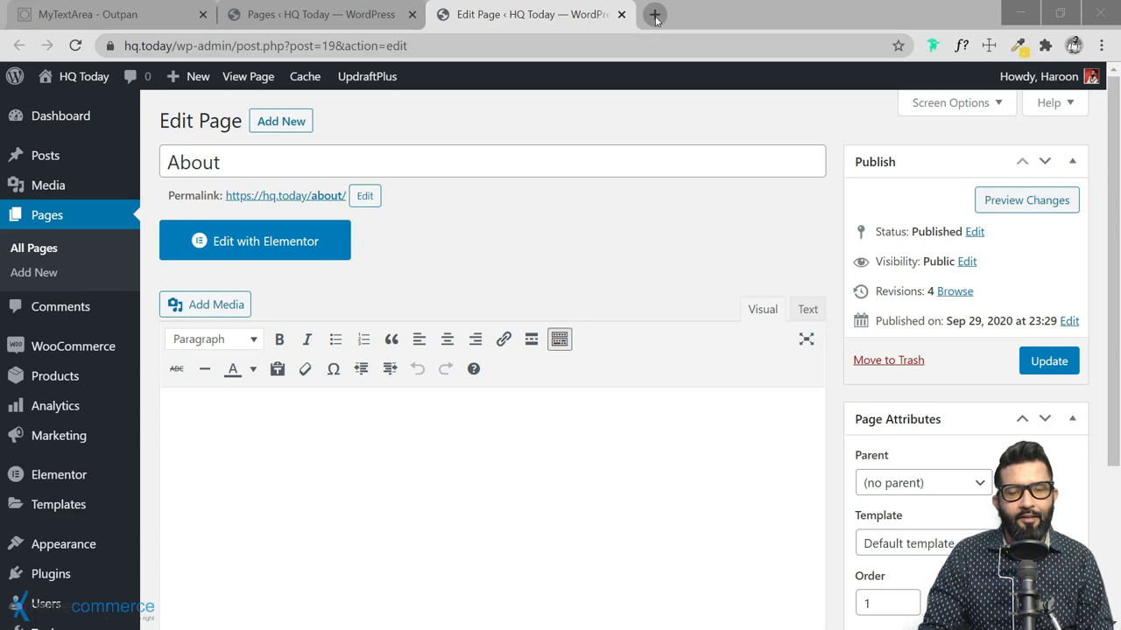
pyautogui.scroll(-2, 805, 301)
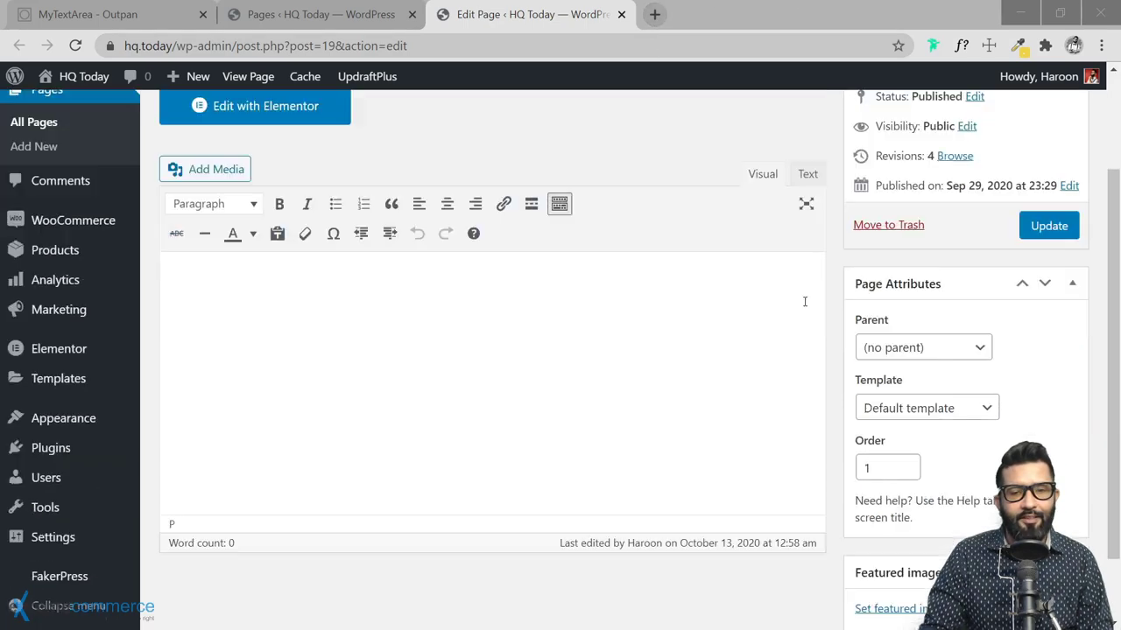
pyautogui.scroll(3, 834, 280)
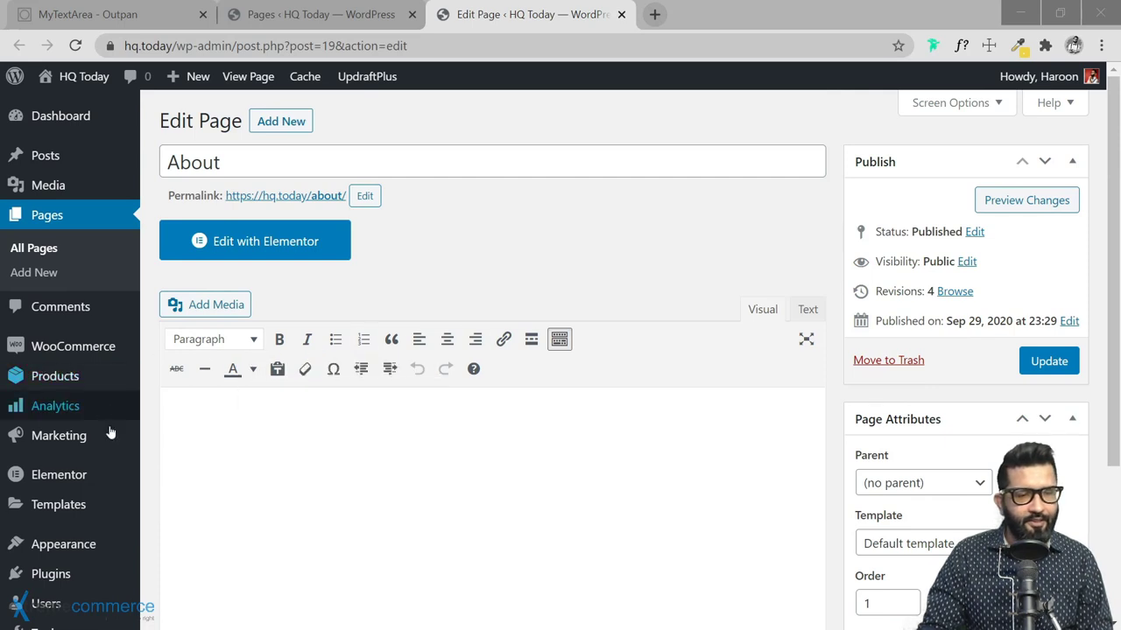
# Open the theme Customizer in a new browser tab and examine its option sections and the site preview with the Archives heading.
pyautogui.moveTo(94, 541)
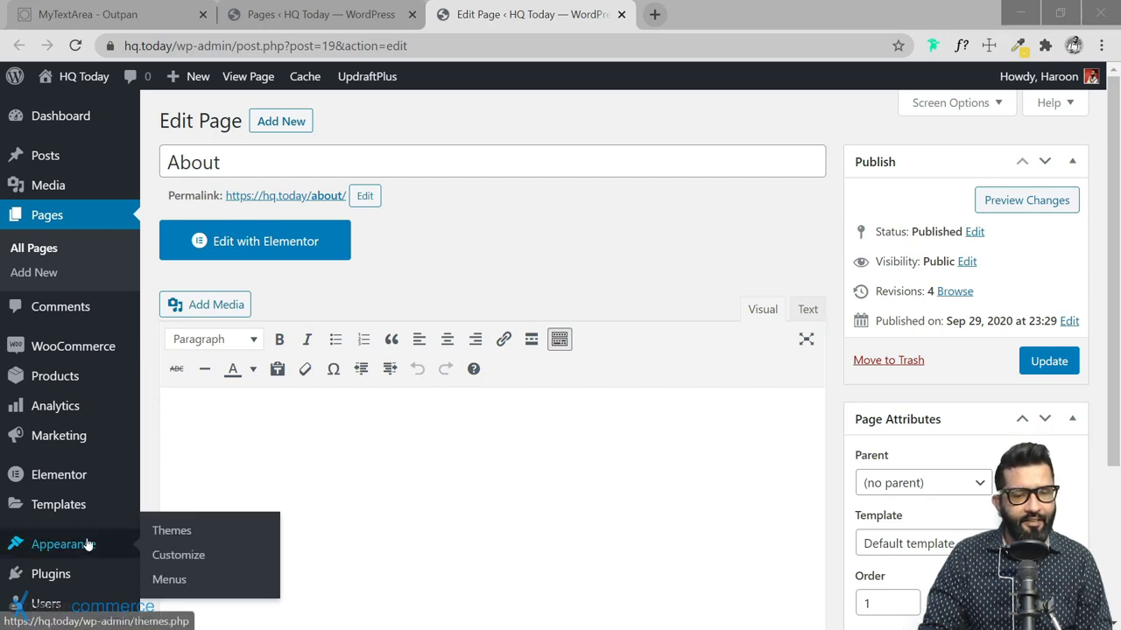
pyautogui.rightClick(170, 555)
pyautogui.click(235, 365)
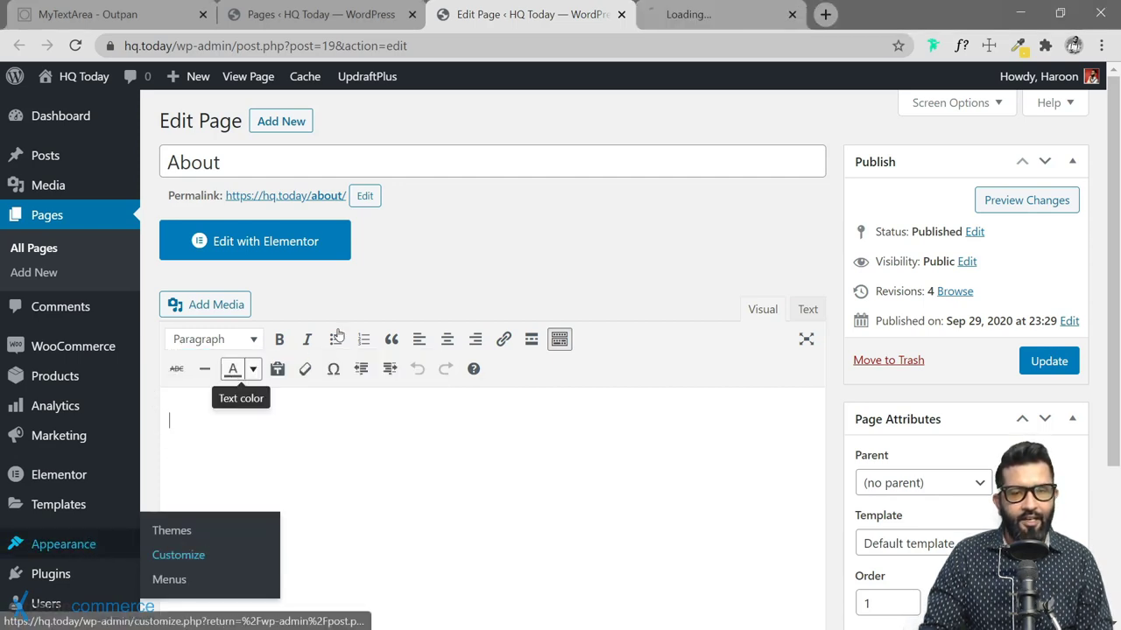
pyautogui.click(728, 16)
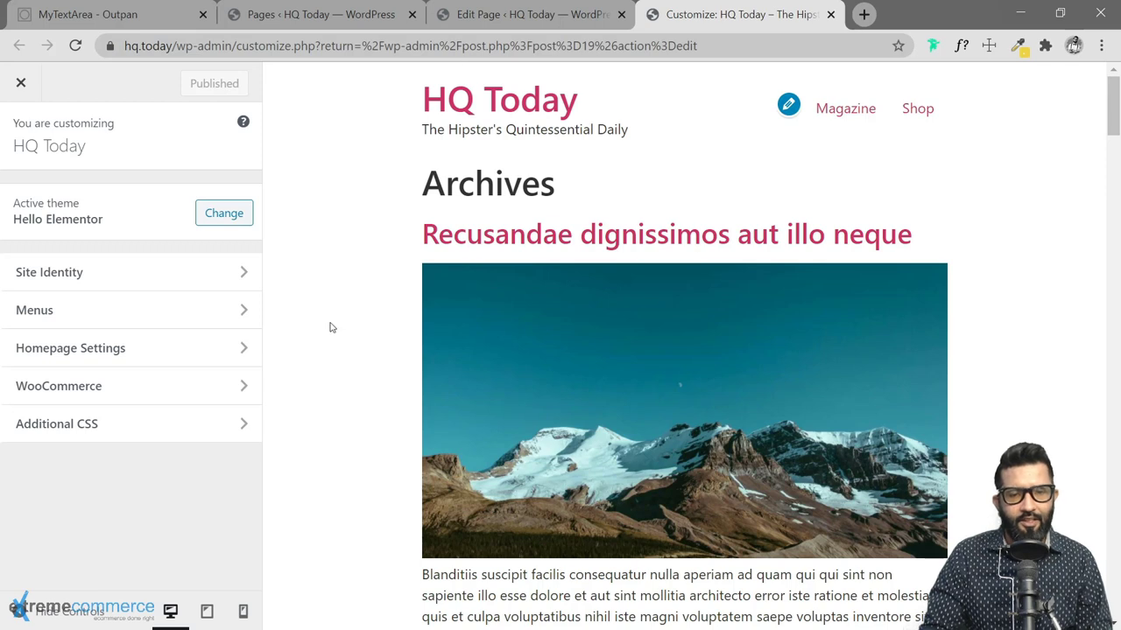
pyautogui.doubleClick(476, 184)
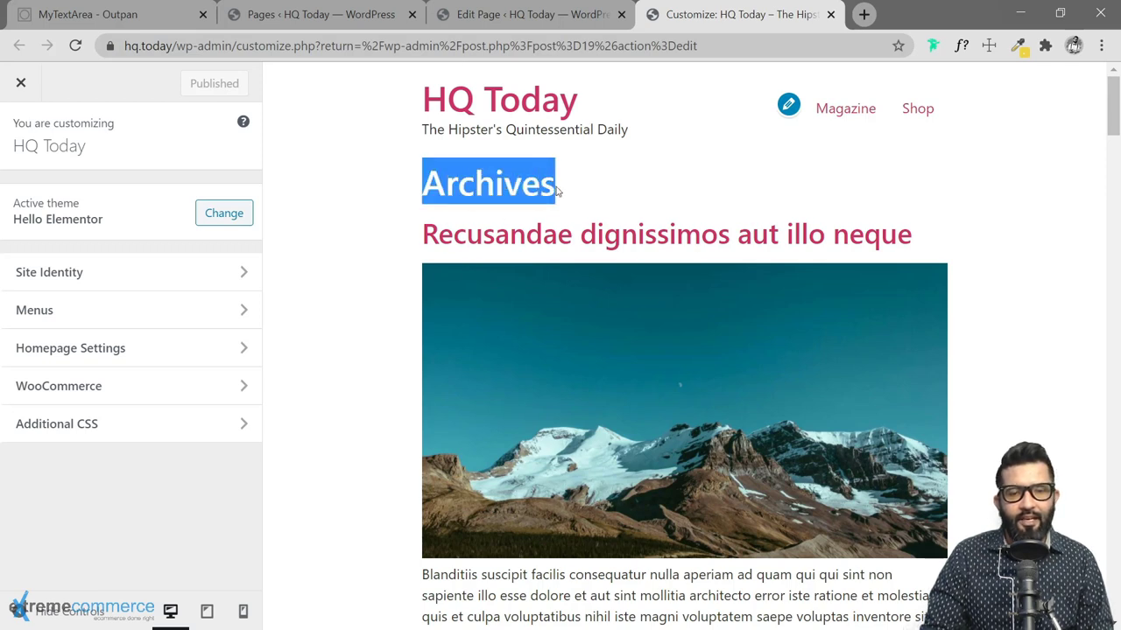
pyautogui.click(565, 191)
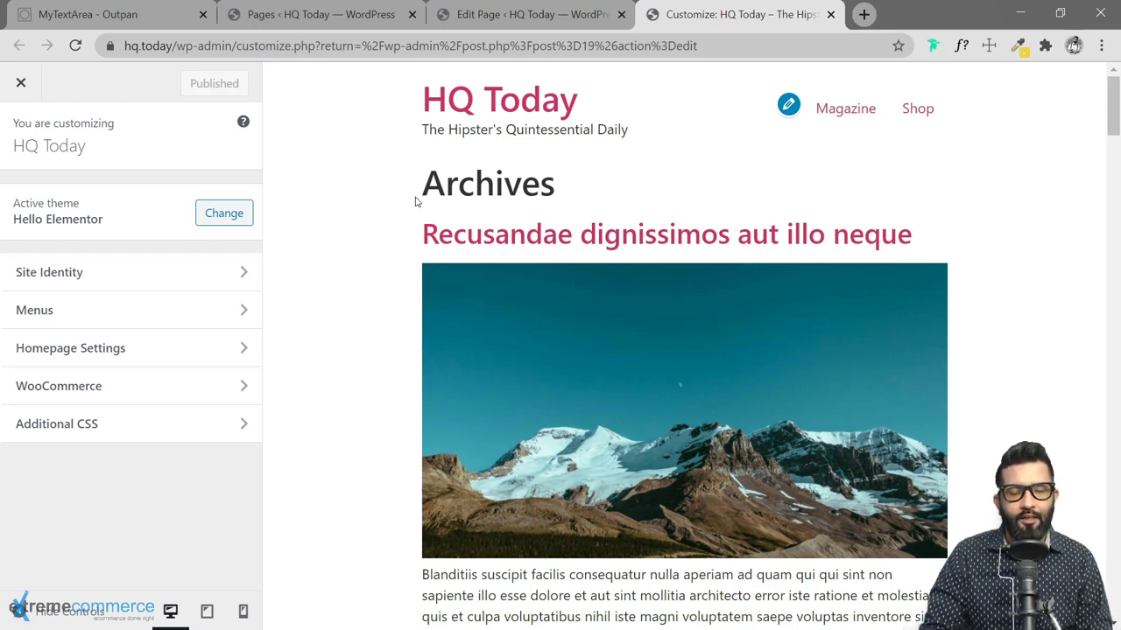
# Review the admin menu from the About page, including the WooCommerce, Templates and Appearance submenus, and check the Customizer options once more.
pyautogui.click(517, 17)
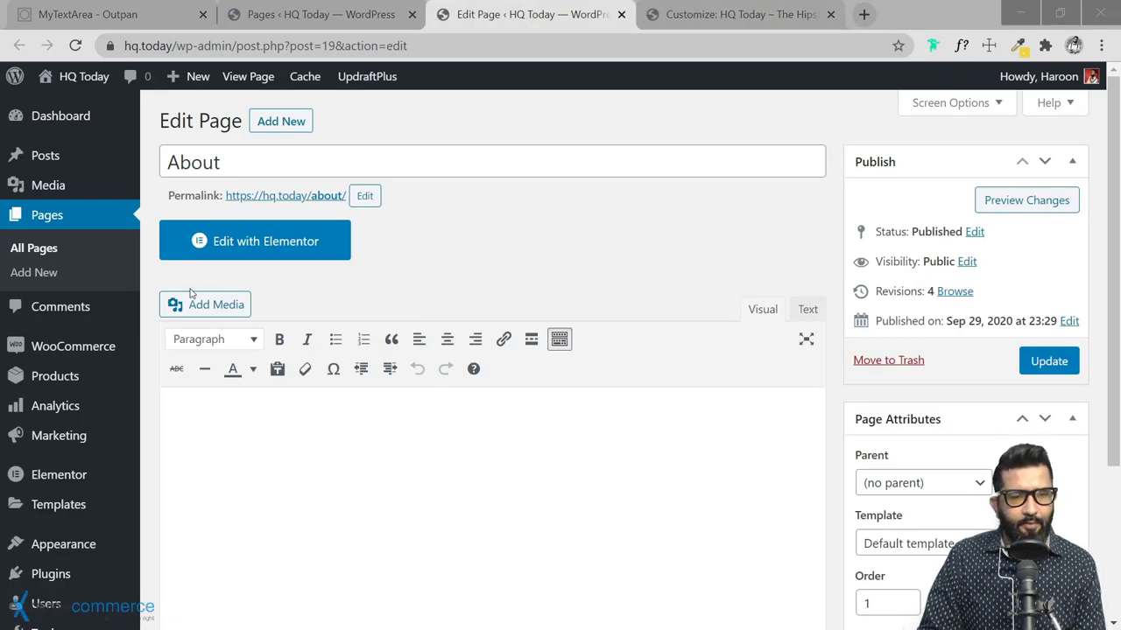
pyautogui.moveTo(136, 343)
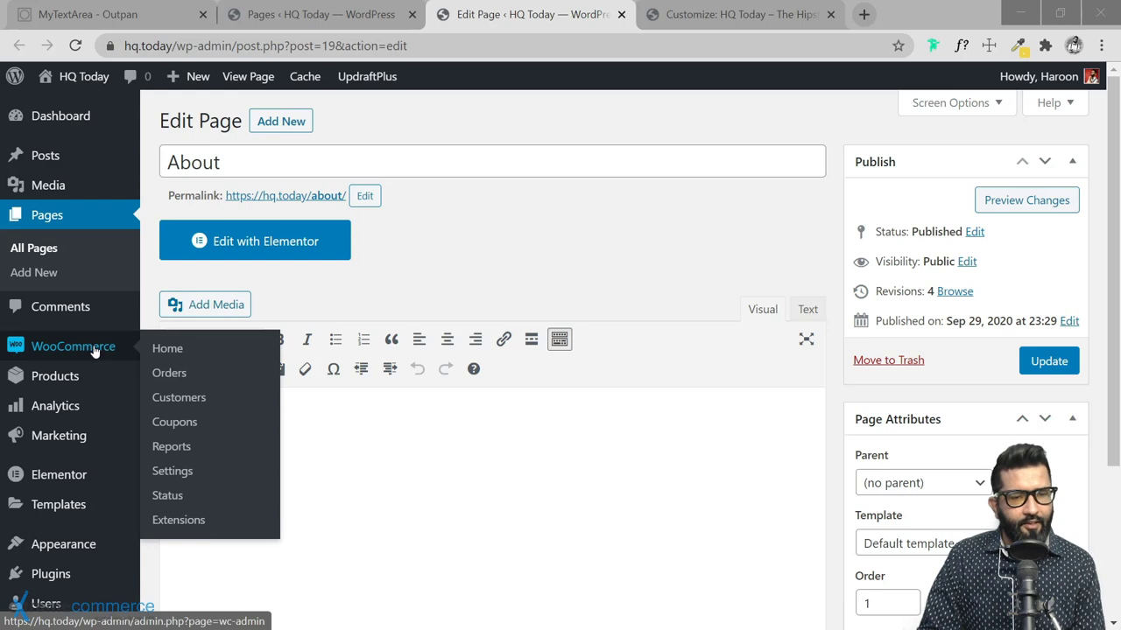
pyautogui.scroll(-1, 95, 351)
pyautogui.moveTo(84, 395)
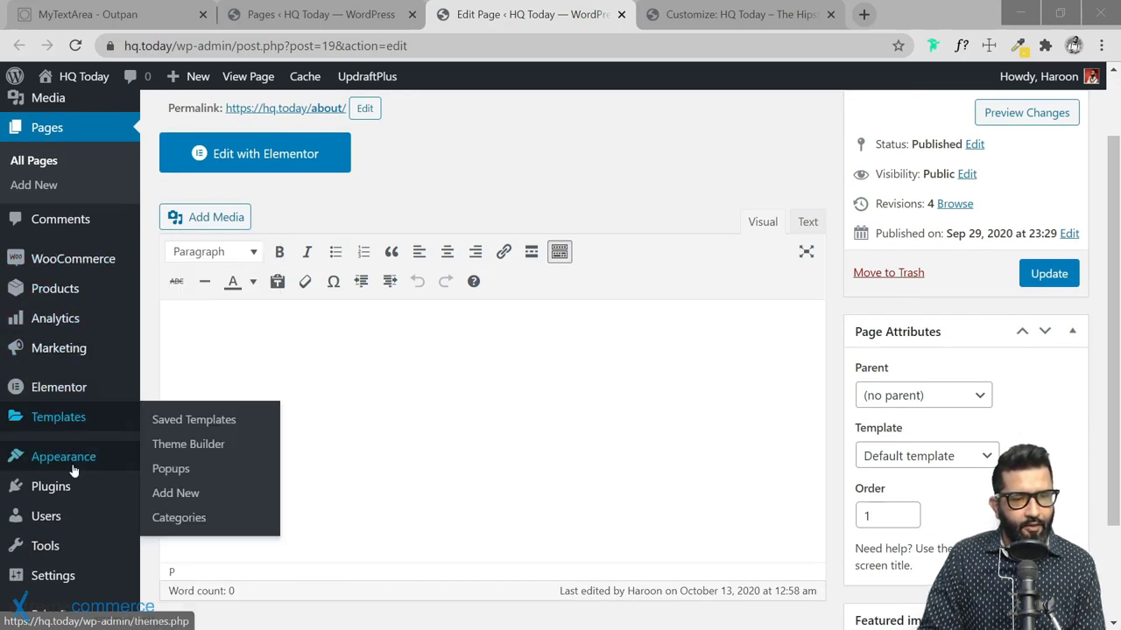
pyautogui.moveTo(118, 466)
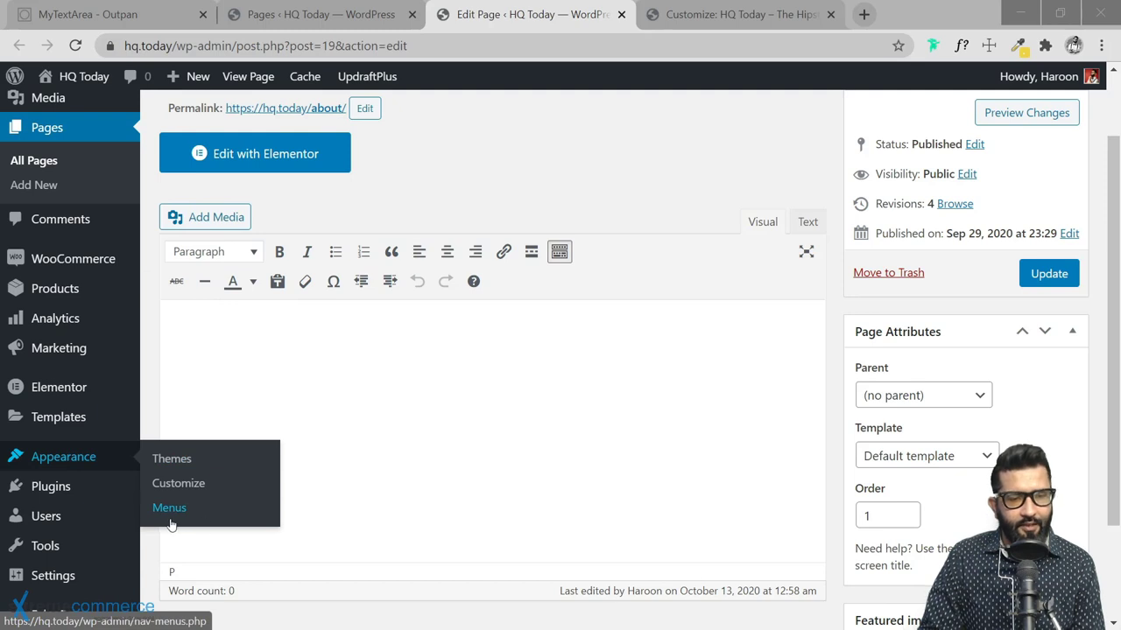
pyautogui.scroll(-2, 48, 517)
pyautogui.moveTo(33, 578)
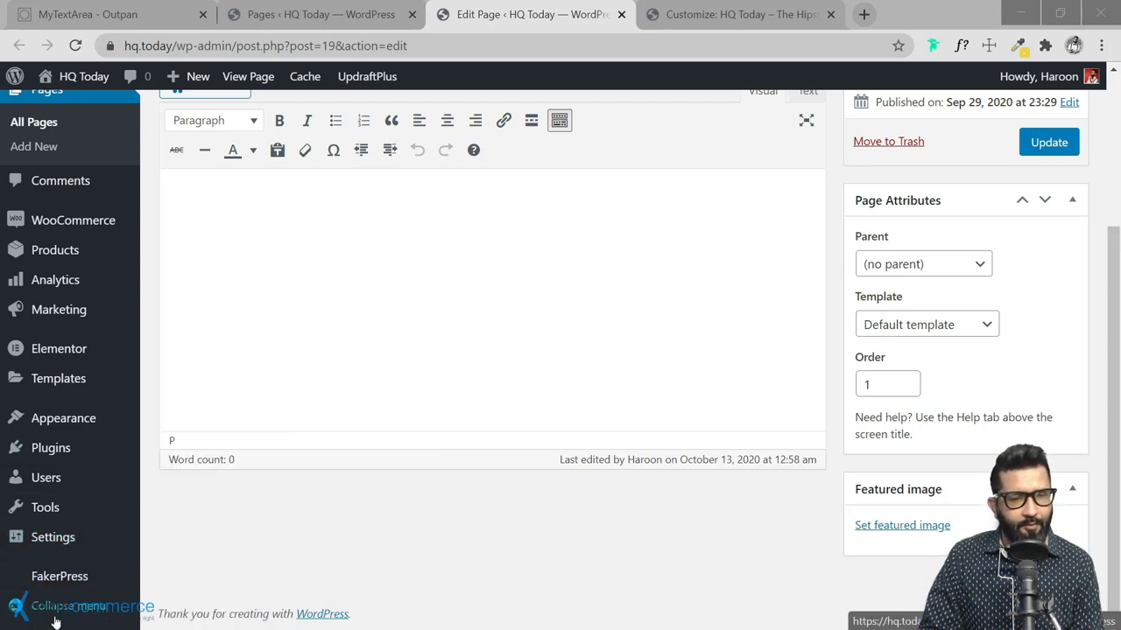
pyautogui.scroll(2, 96, 348)
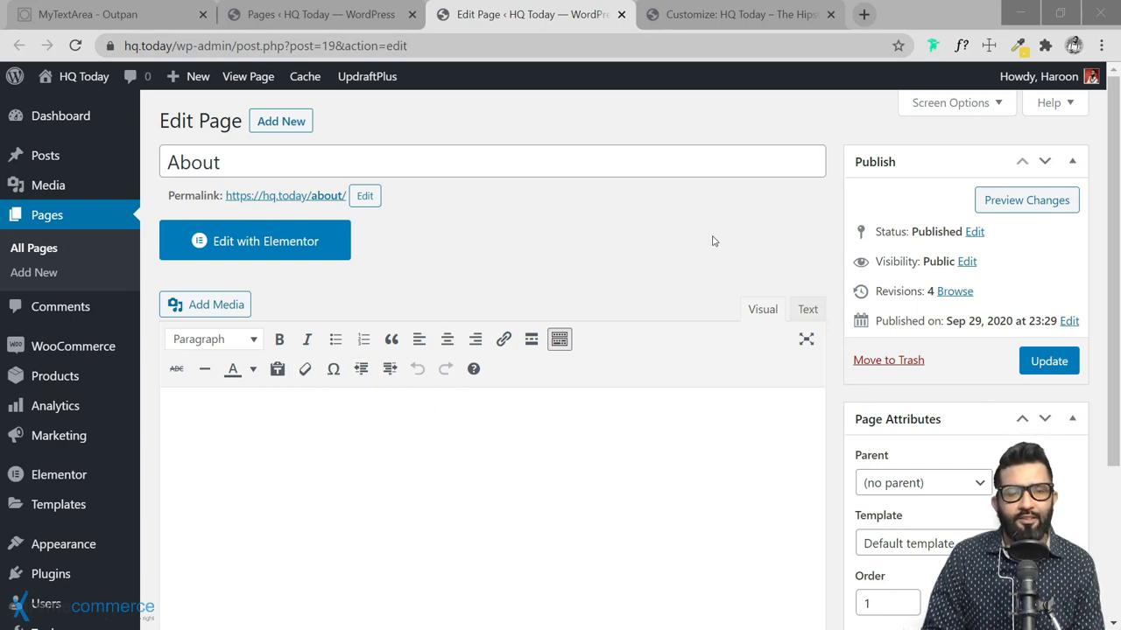
pyautogui.scroll(-2, 147, 366)
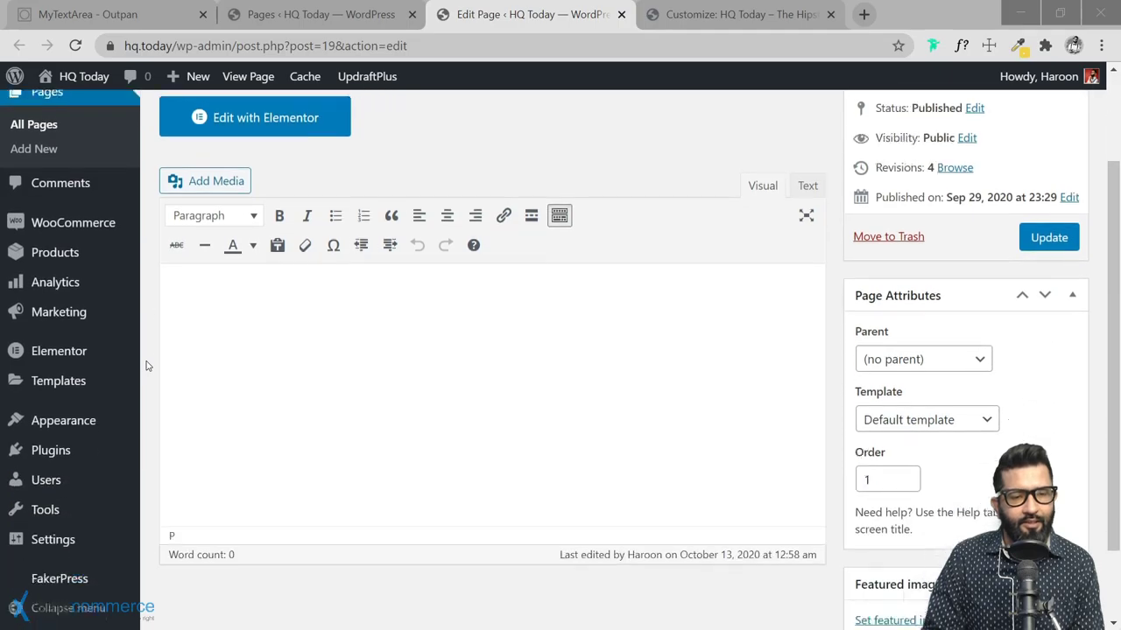
pyautogui.scroll(-2, 147, 366)
pyautogui.scroll(3, 480, 334)
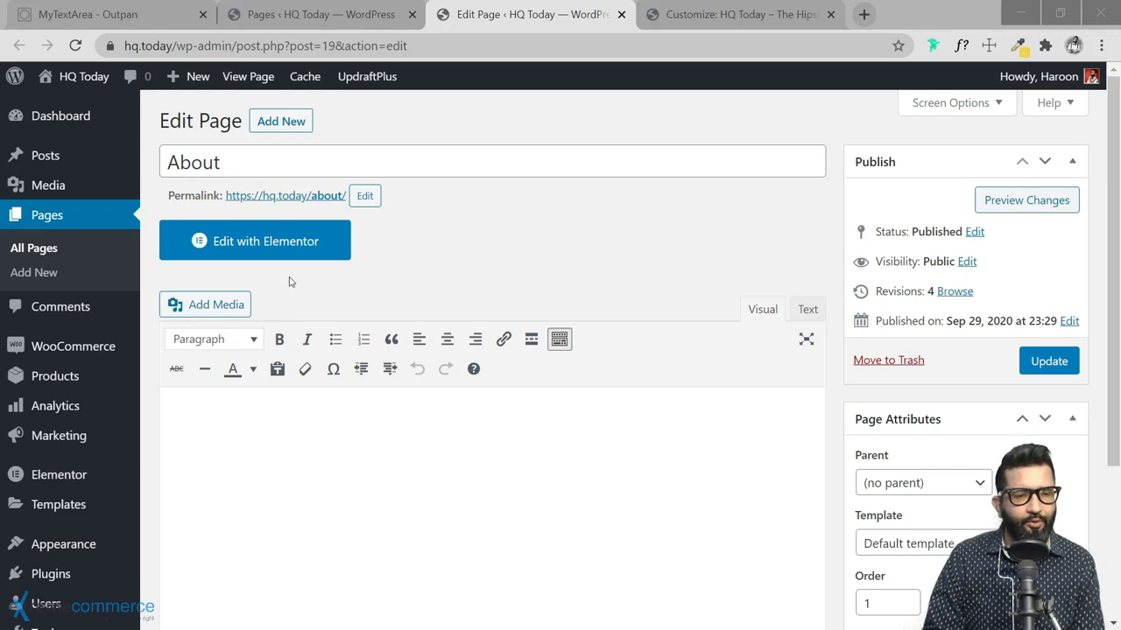
pyautogui.click(710, 20)
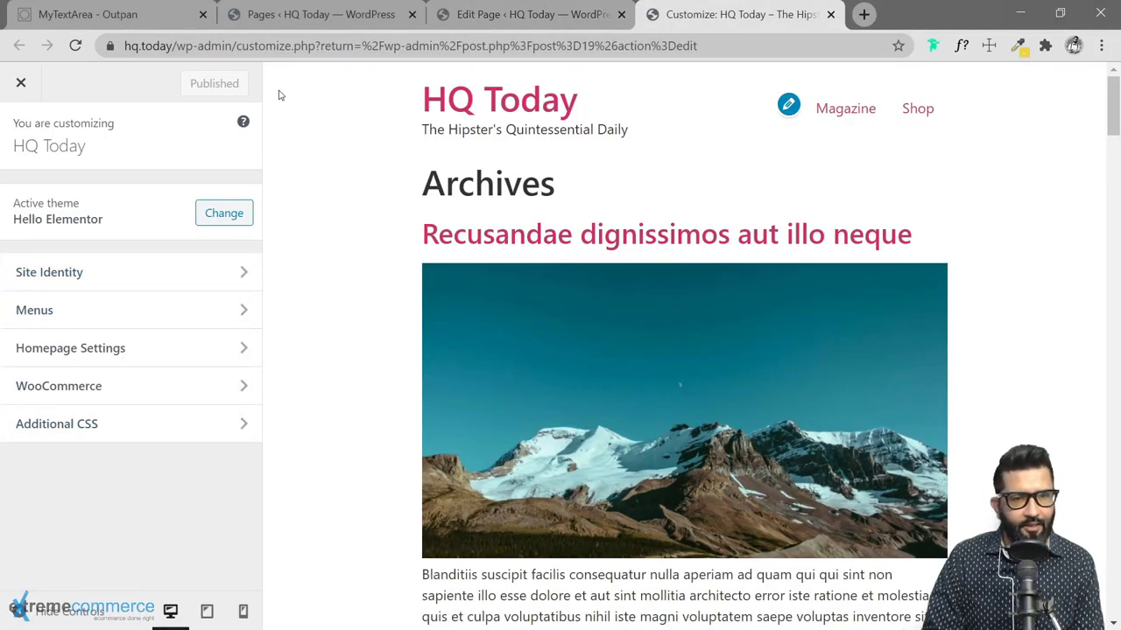
pyautogui.click(529, 20)
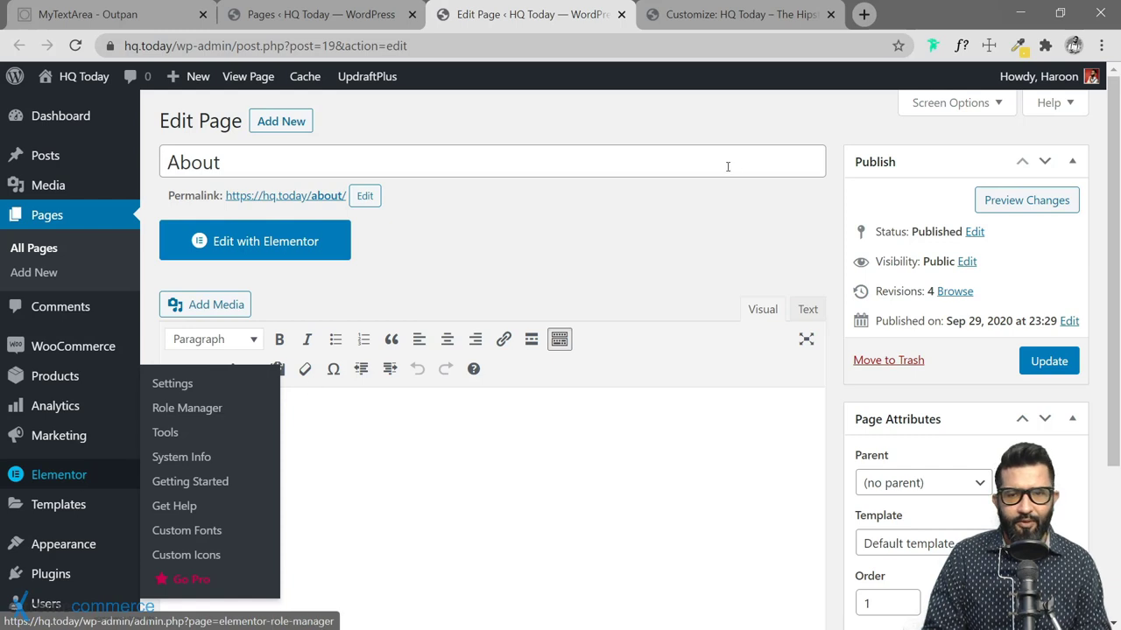
# Add a new theme by uploading and installing kadence.zip, and close the Customizer browser tab.
pyautogui.moveTo(91, 544)
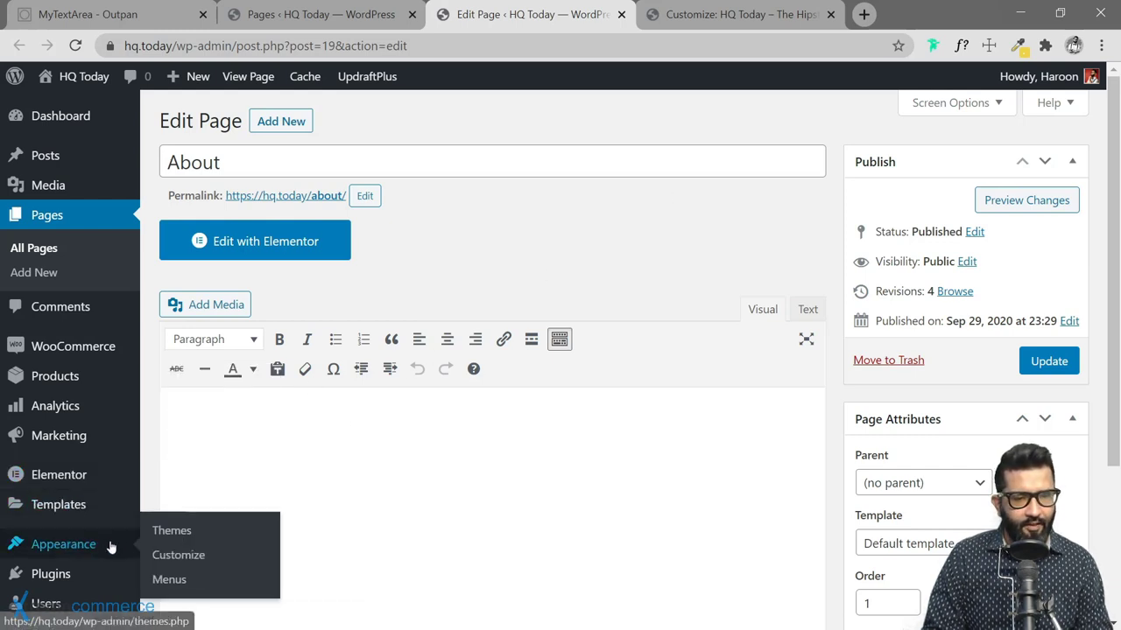
pyautogui.click(166, 530)
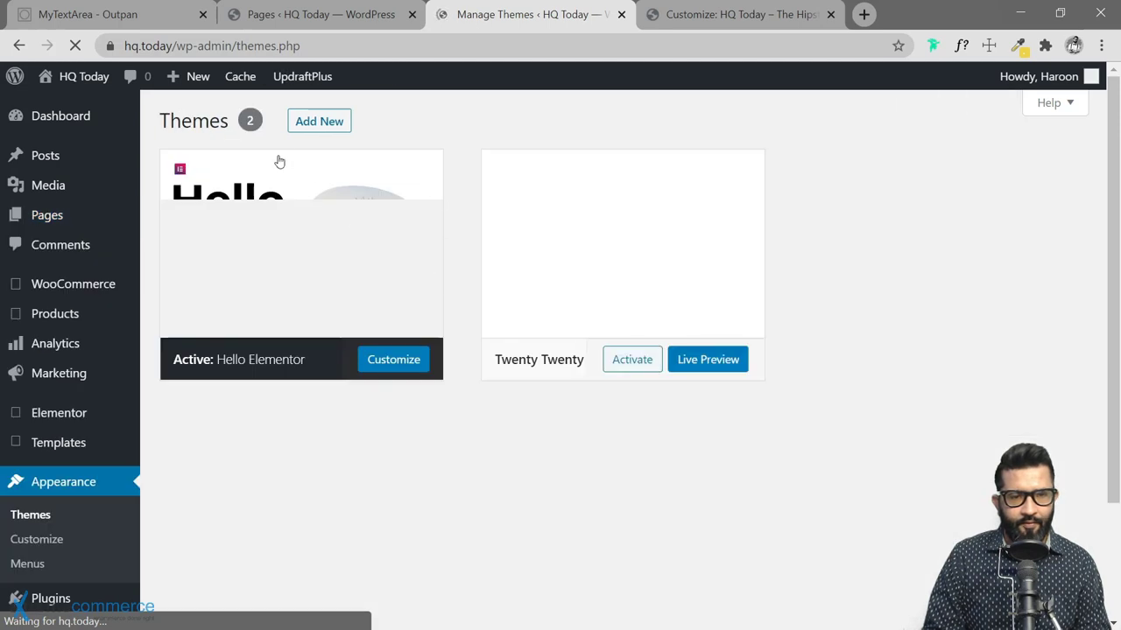
pyautogui.click(321, 121)
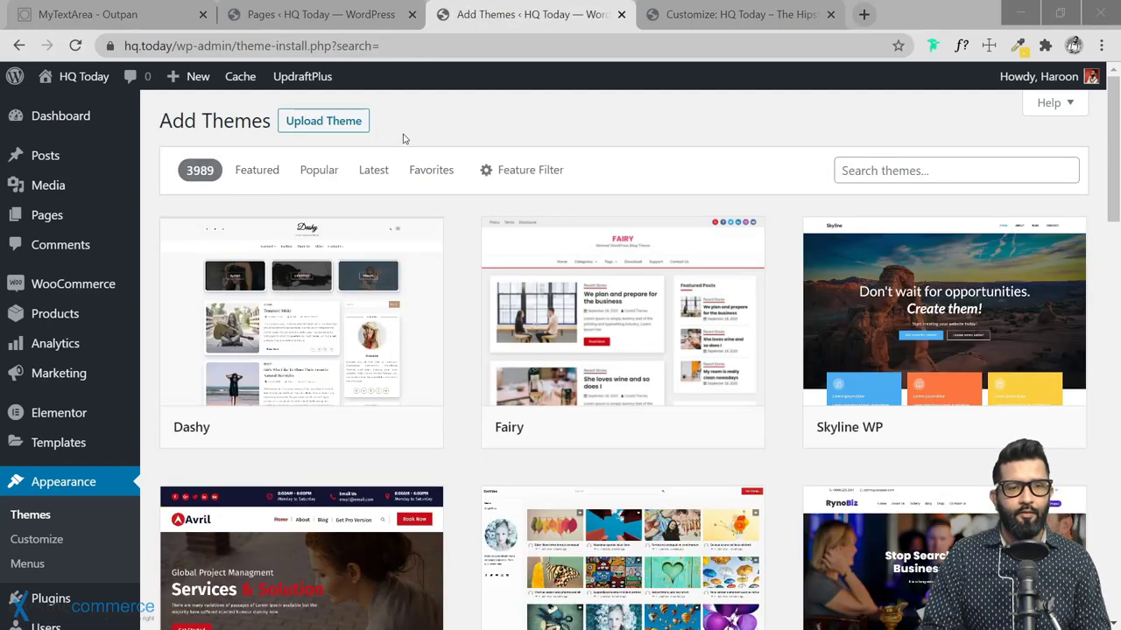
pyautogui.click(341, 130)
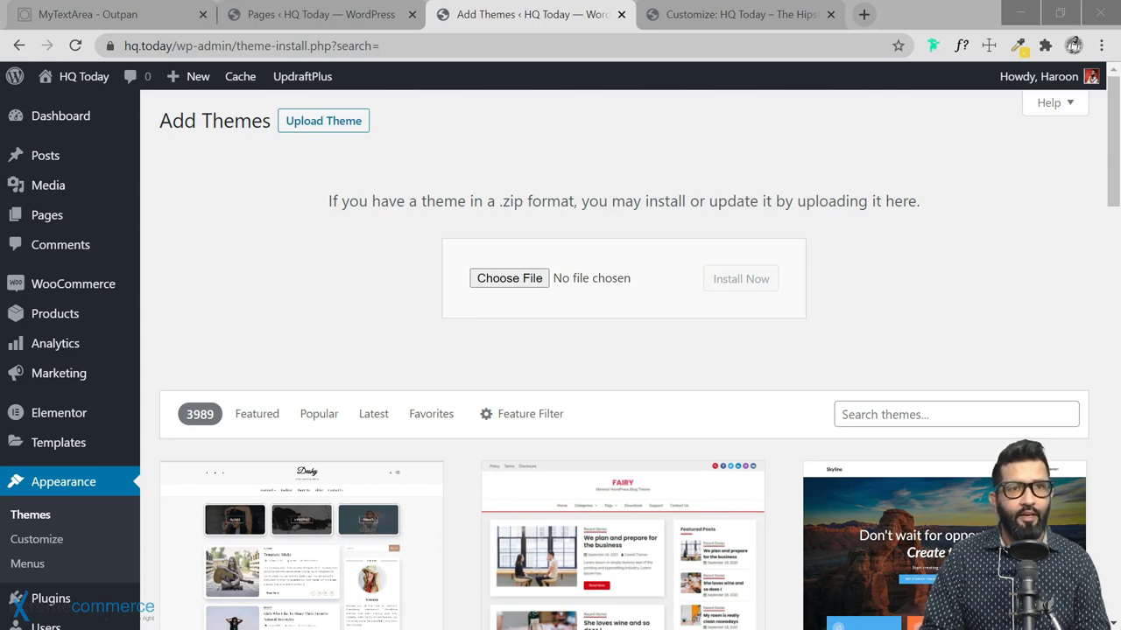
pyautogui.moveTo(692, 233); pyautogui.dragTo(503, 276)
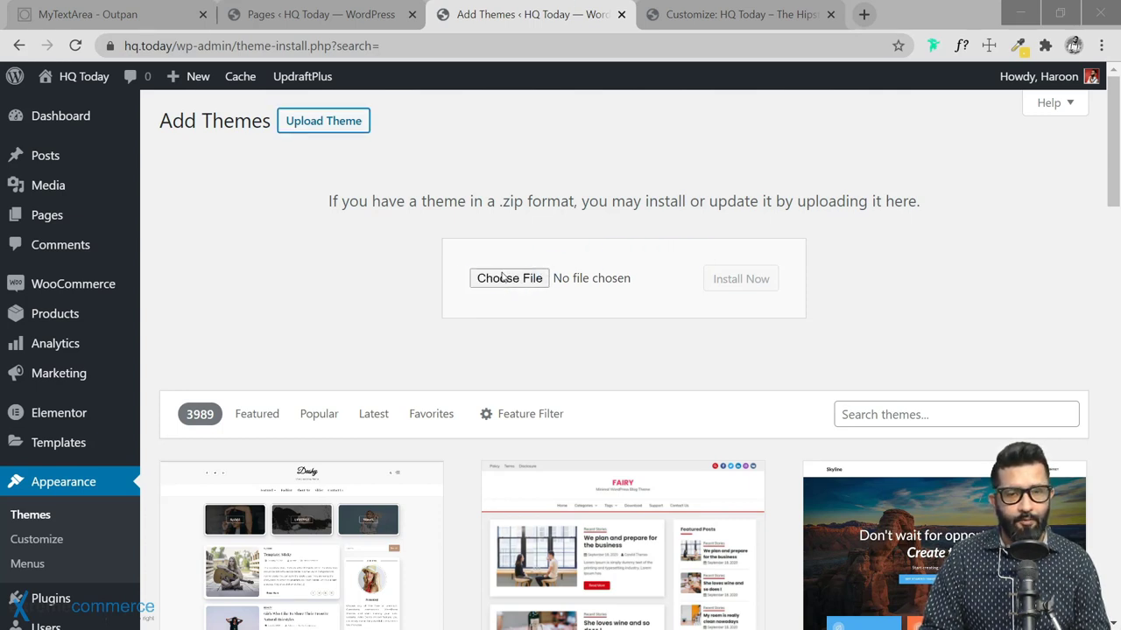
pyautogui.click(740, 279)
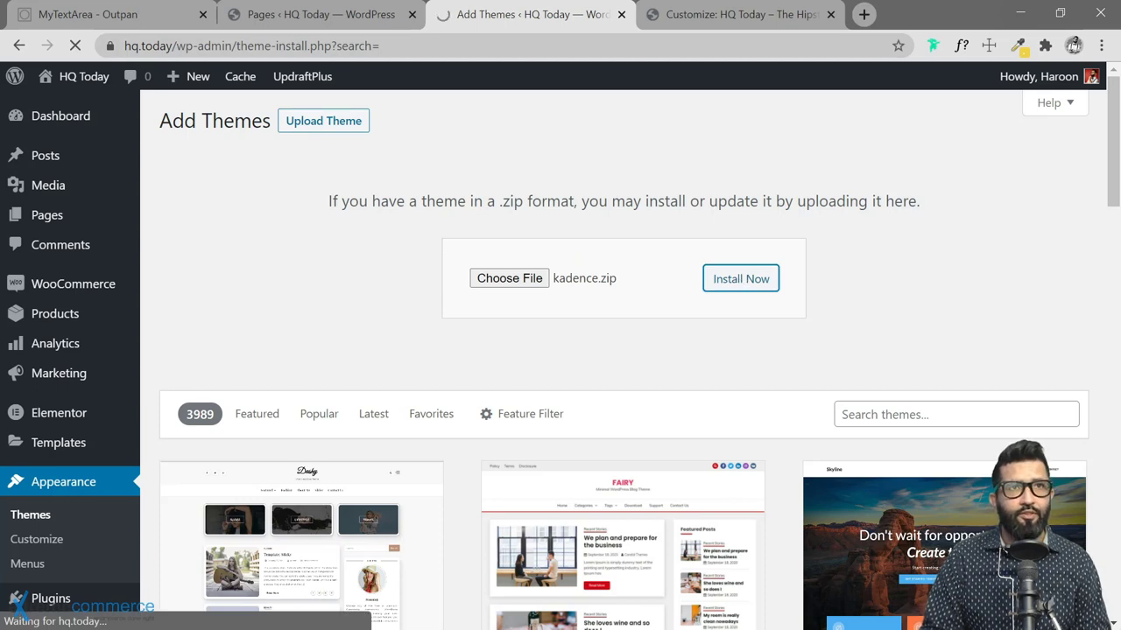
pyautogui.click(831, 15)
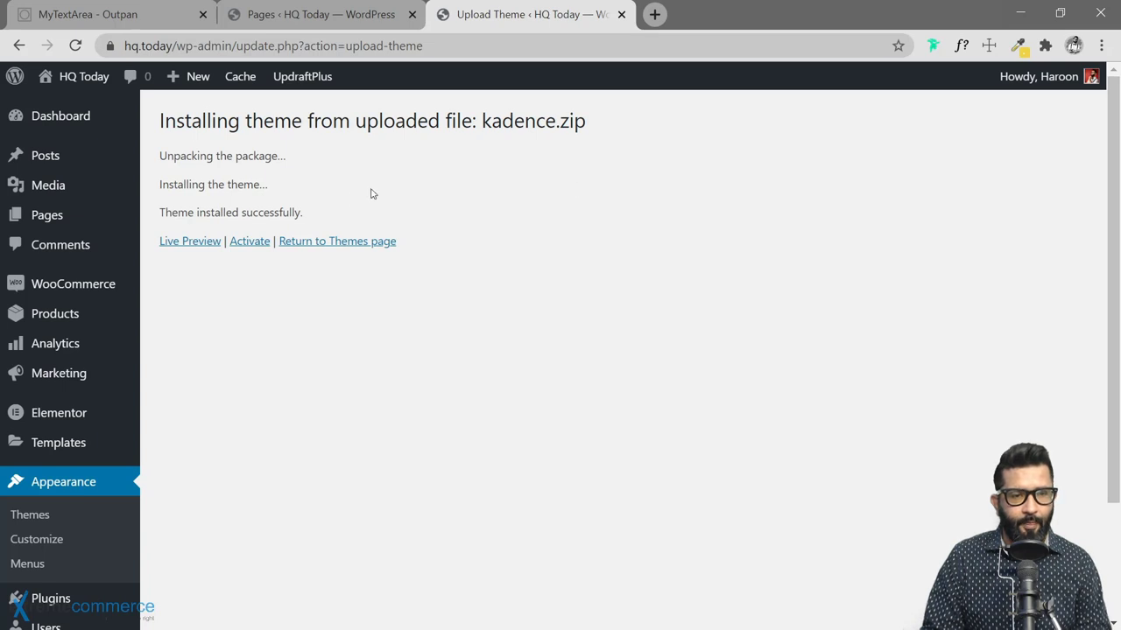
# Activate the newly installed Kadence theme and update it to the available new version.
pyautogui.click(239, 247)
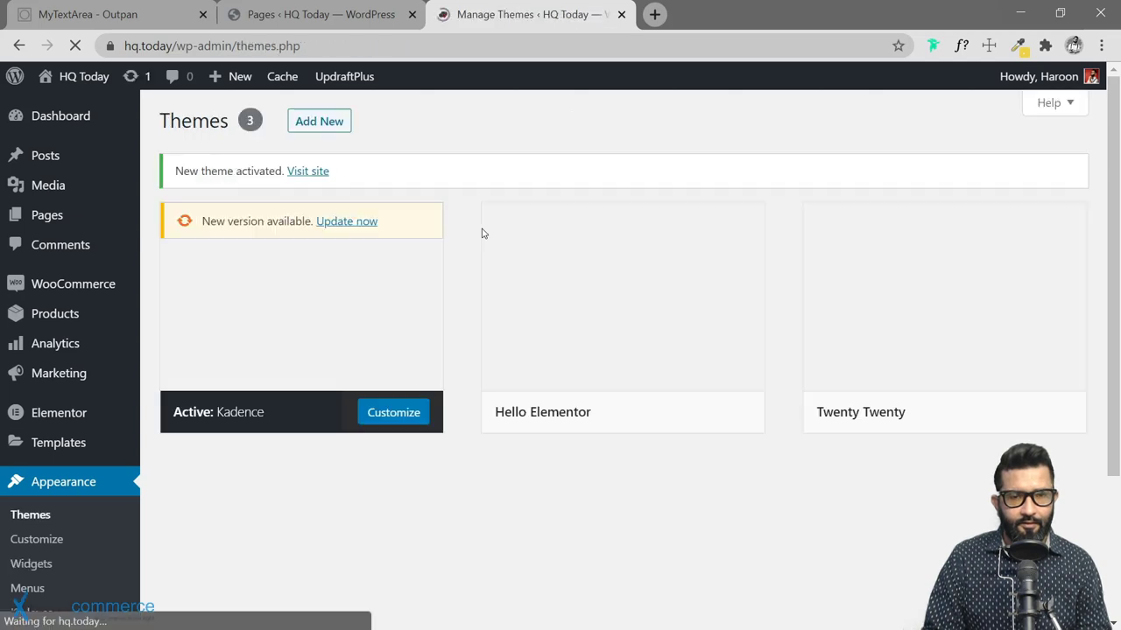
pyautogui.click(343, 221)
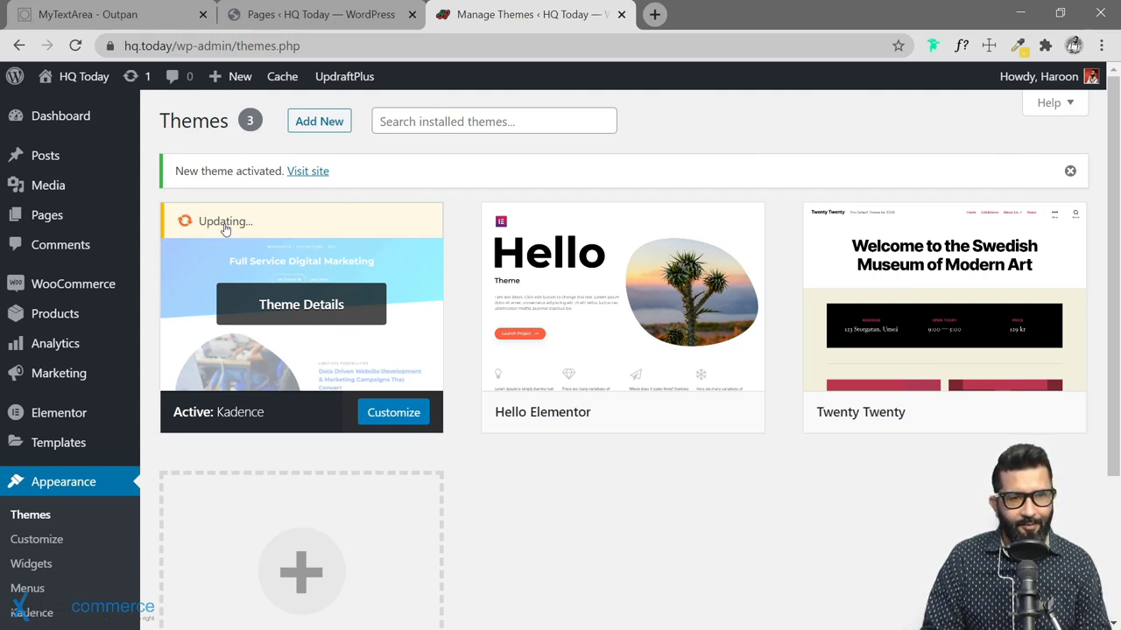
# Open the Customizer for Kadence and the About page's editor in a new tab placed before it, and return to the Customizer.
pyautogui.click(383, 416)
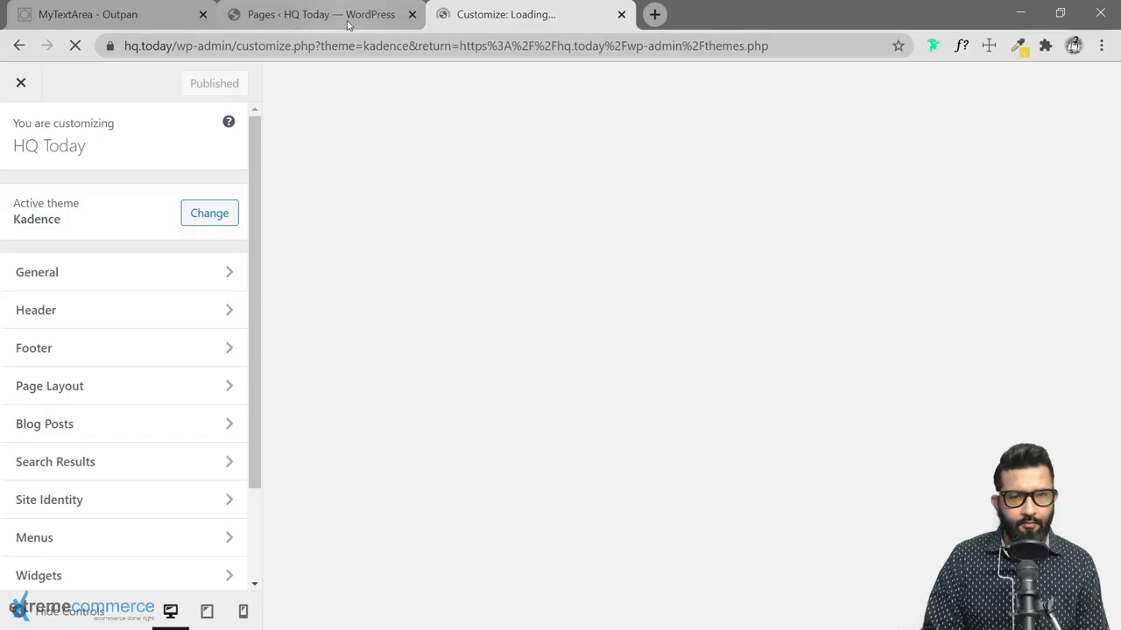
pyautogui.click(346, 19)
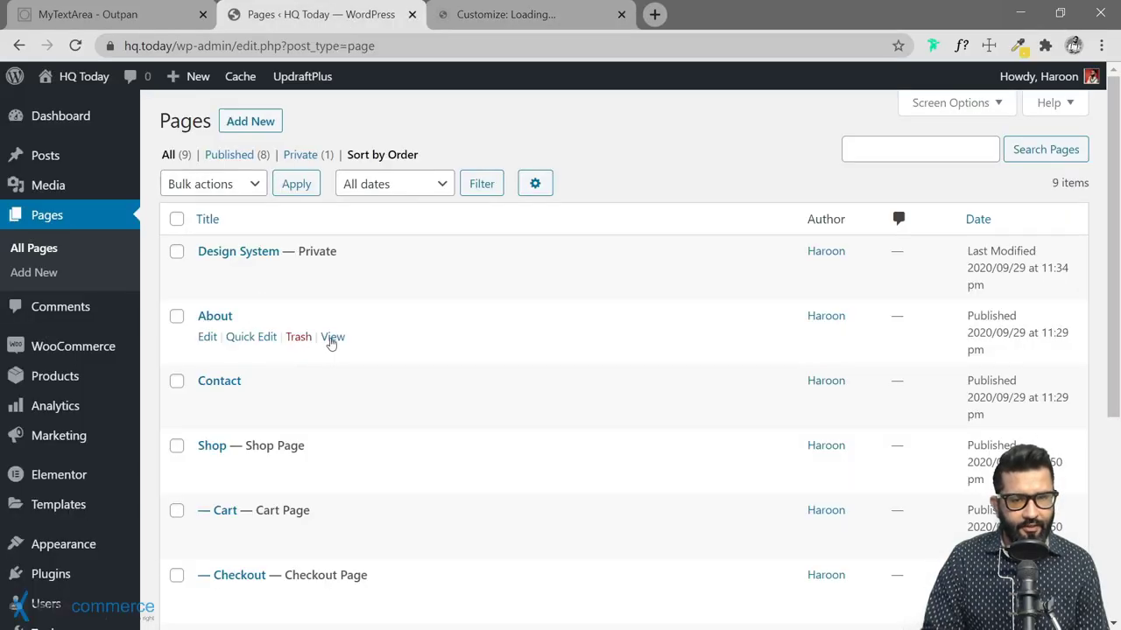
pyautogui.rightClick(204, 347)
pyautogui.click(254, 354)
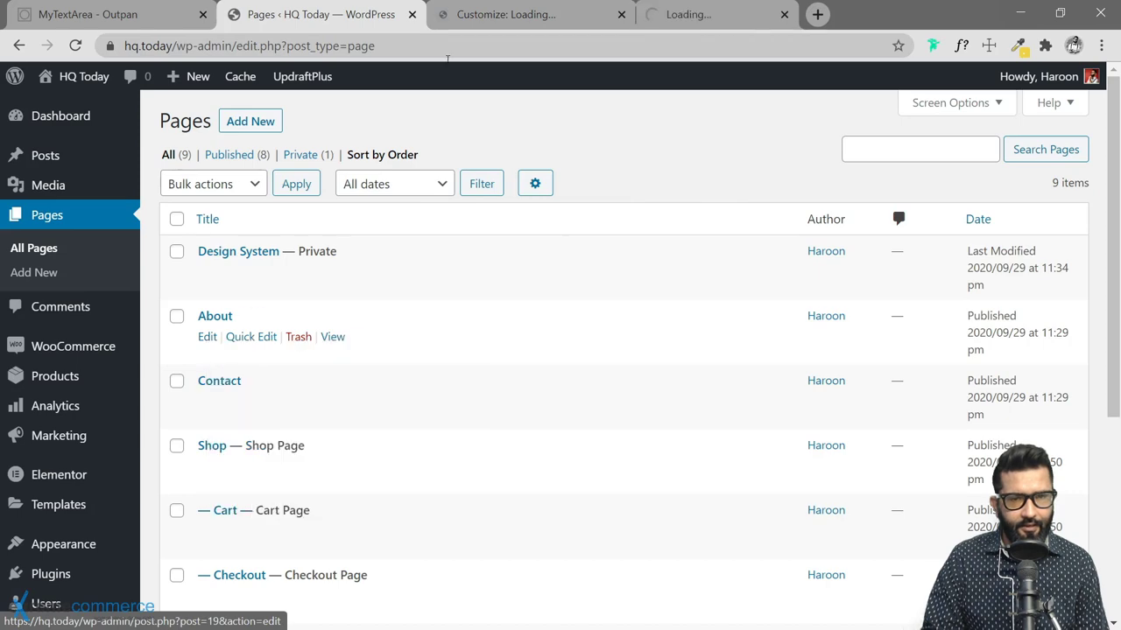
pyautogui.moveTo(709, 25); pyautogui.dragTo(500, 14)
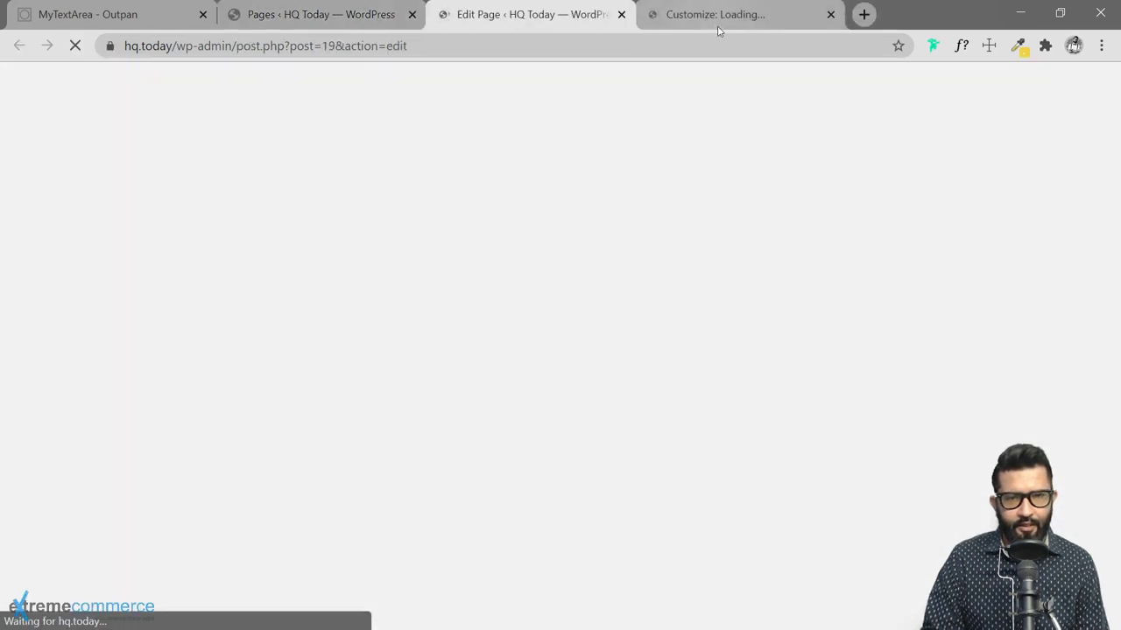
pyautogui.click(723, 23)
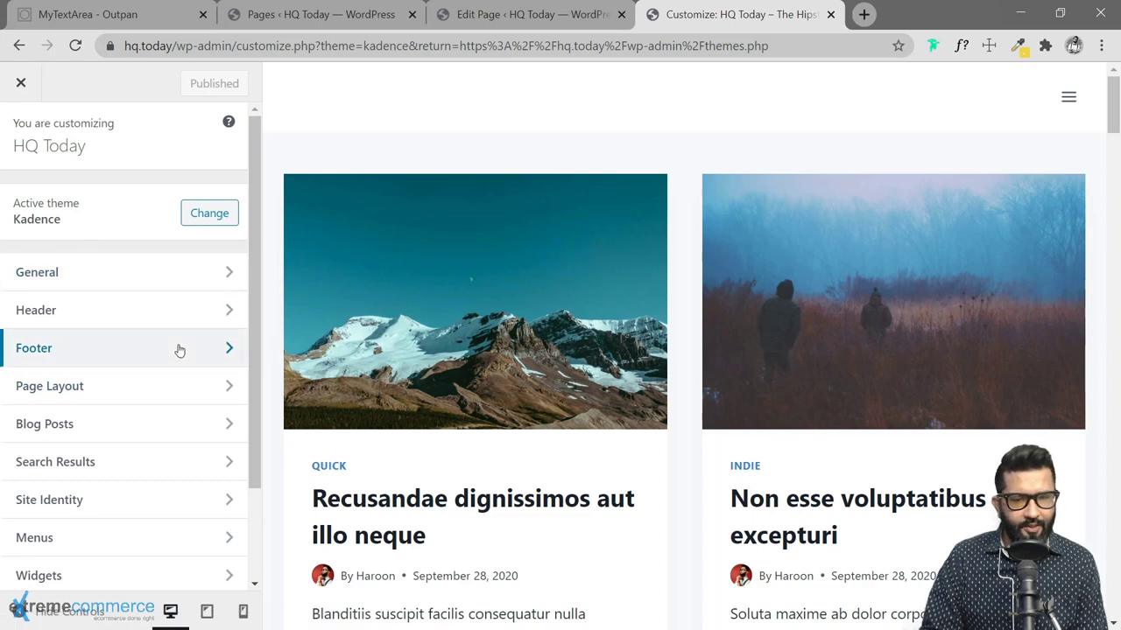
# Examine the Kadence Customizer sections and the Widgets section, and inspect the preview down to the site footer.
pyautogui.scroll(-2, 179, 351)
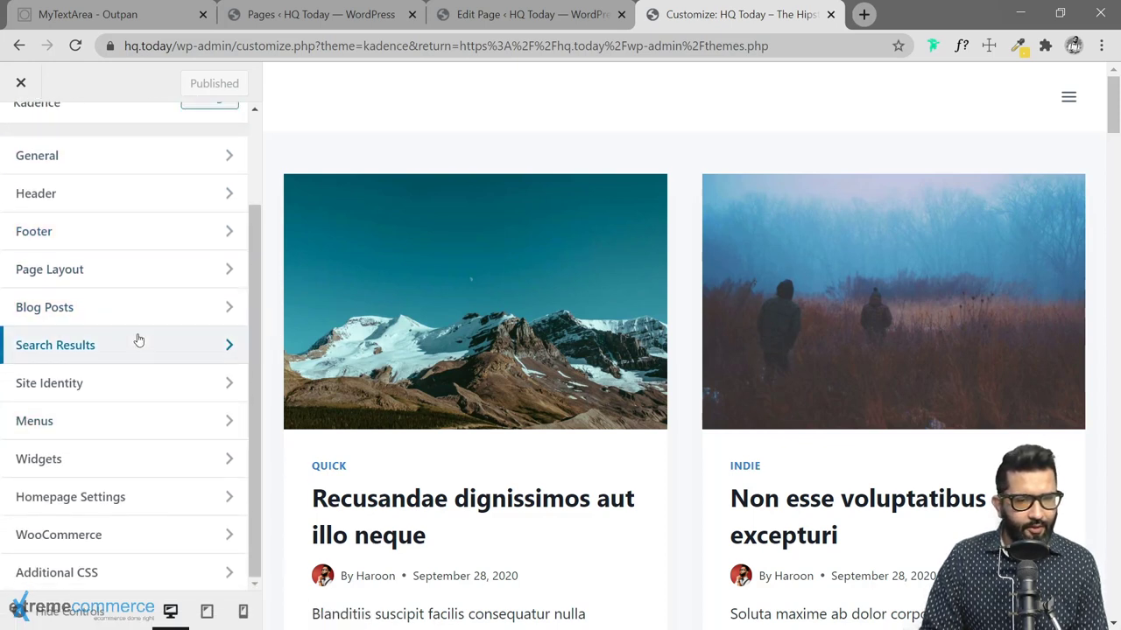
pyautogui.scroll(1, 159, 367)
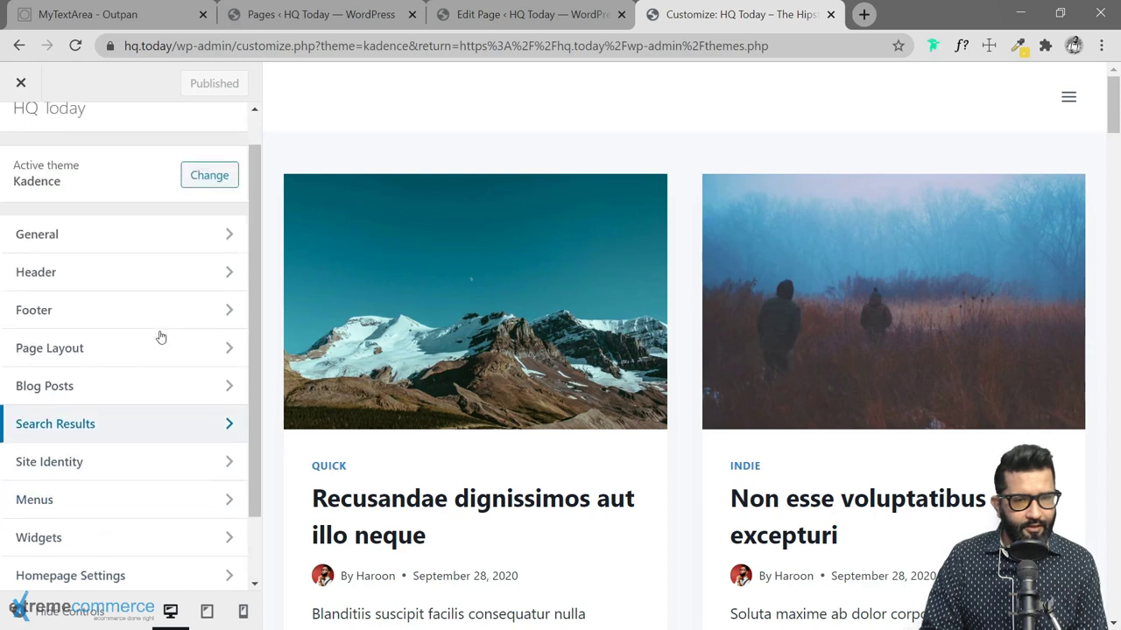
pyautogui.scroll(1, 140, 306)
pyautogui.scroll(-2, 98, 346)
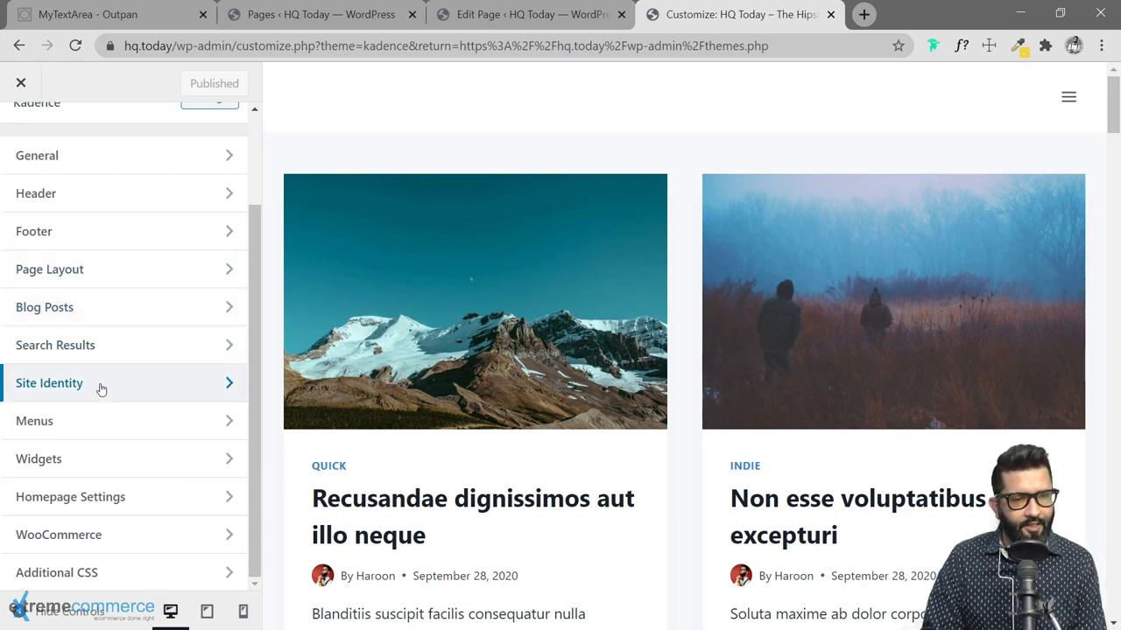
pyautogui.click(118, 459)
pyautogui.scroll(-20, 776, 332)
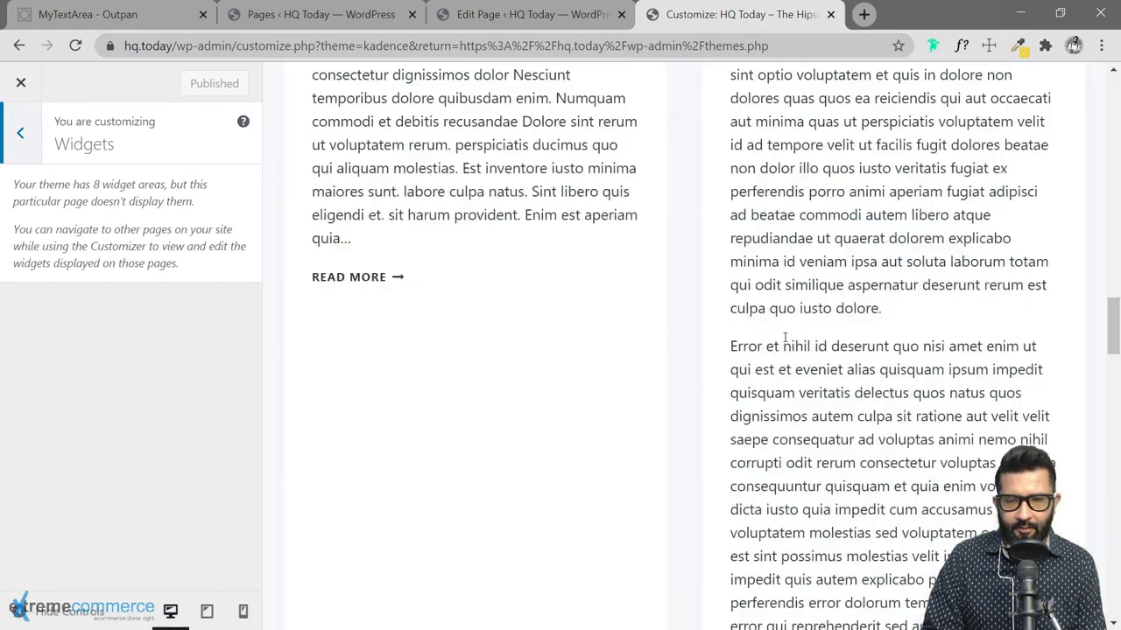
pyautogui.scroll(-15, 785, 337)
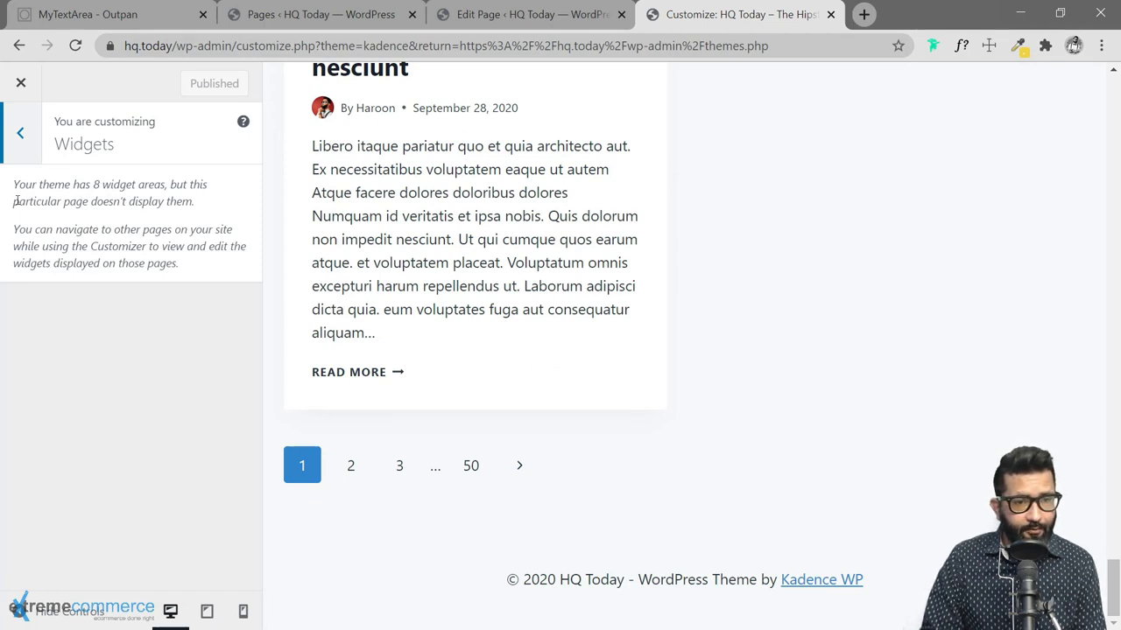
pyautogui.click(21, 133)
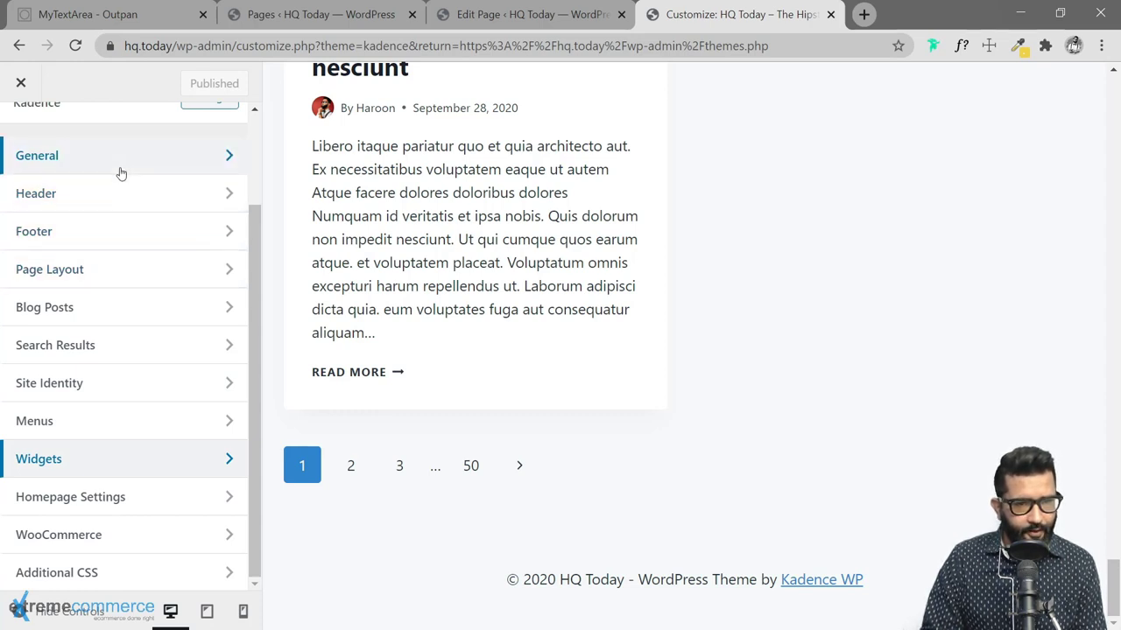
# Place Widget 1, Widget 2 and Widget 3 in the left, center and right areas of the footer's middle row.
pyautogui.click(109, 231)
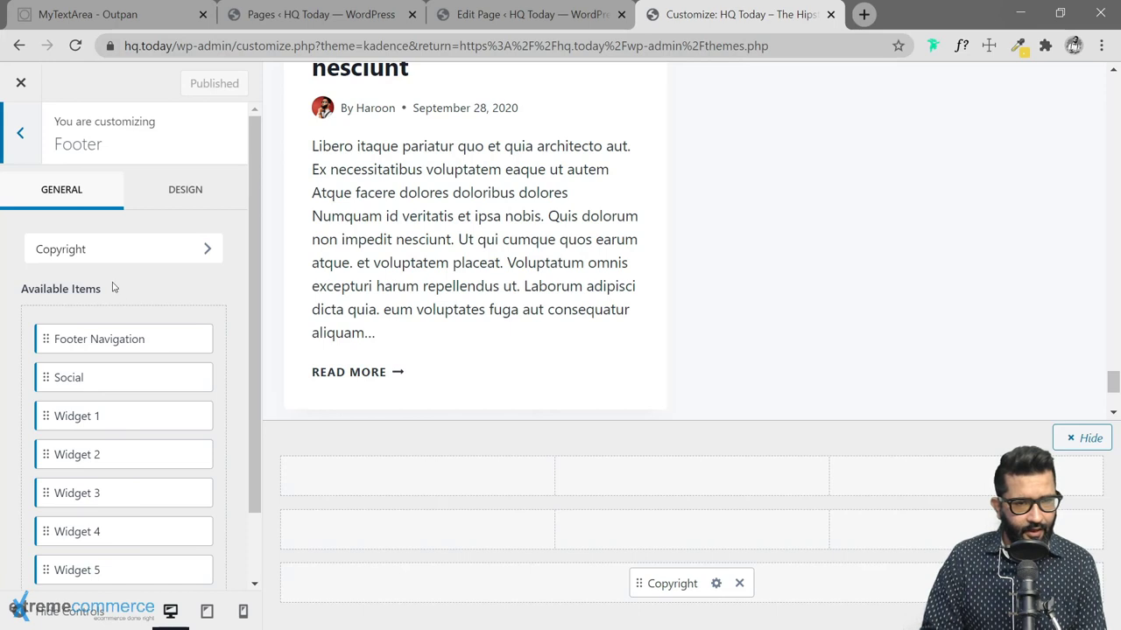
pyautogui.scroll(-1, 146, 286)
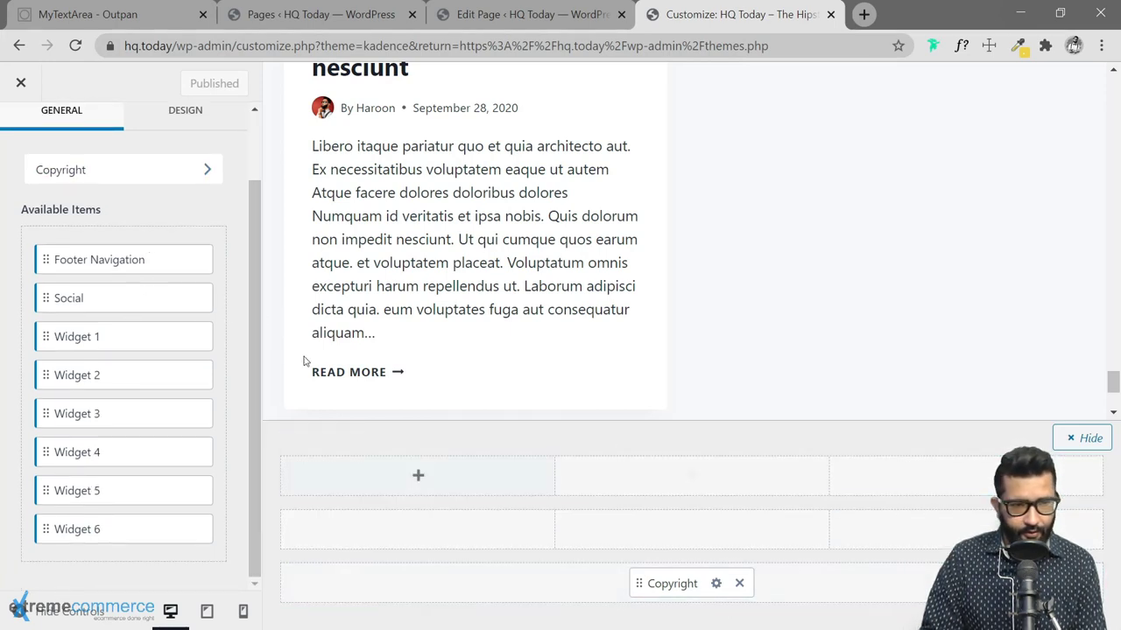
pyautogui.moveTo(98, 339); pyautogui.dragTo(425, 533)
pyautogui.moveTo(87, 375); pyautogui.dragTo(648, 525)
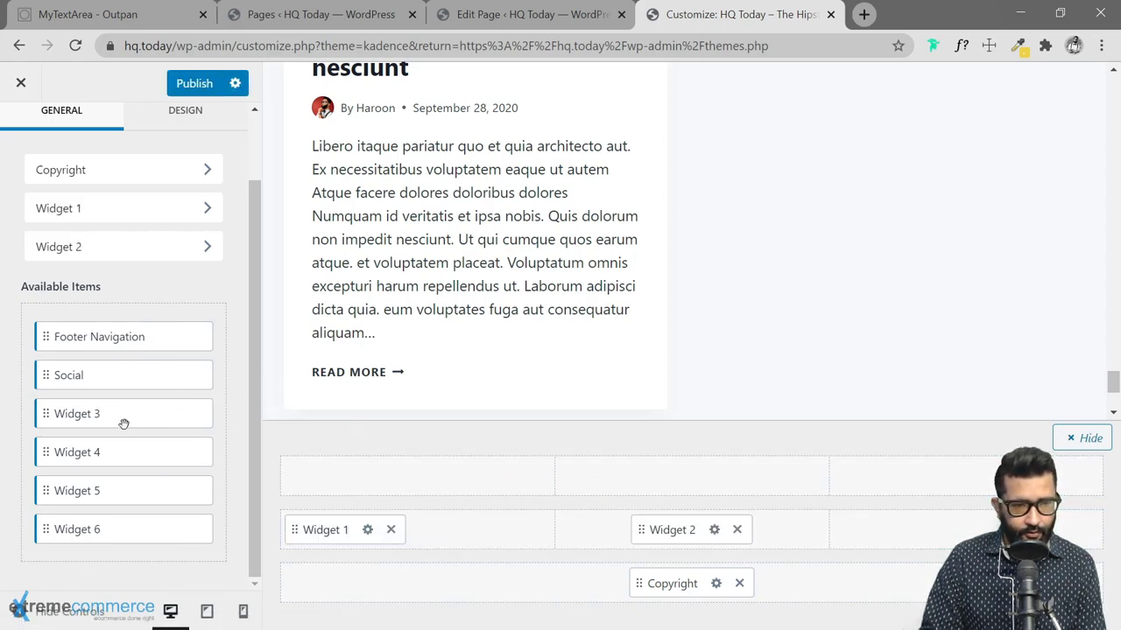
pyautogui.moveTo(123, 415); pyautogui.dragTo(911, 543)
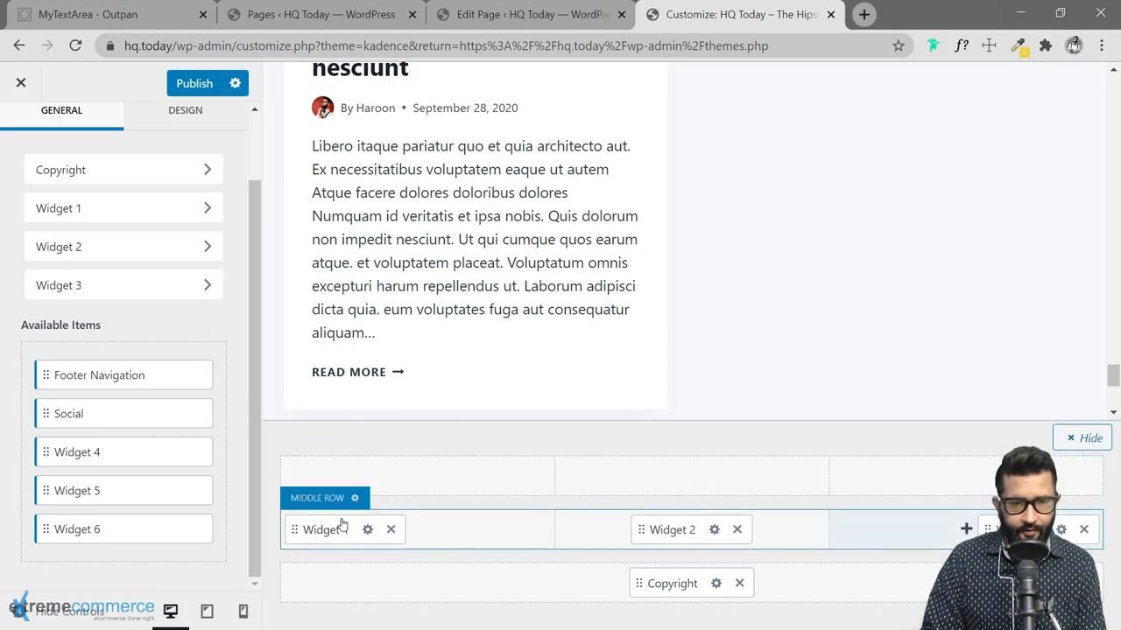
pyautogui.scroll(1, 79, 201)
pyautogui.click(31, 141)
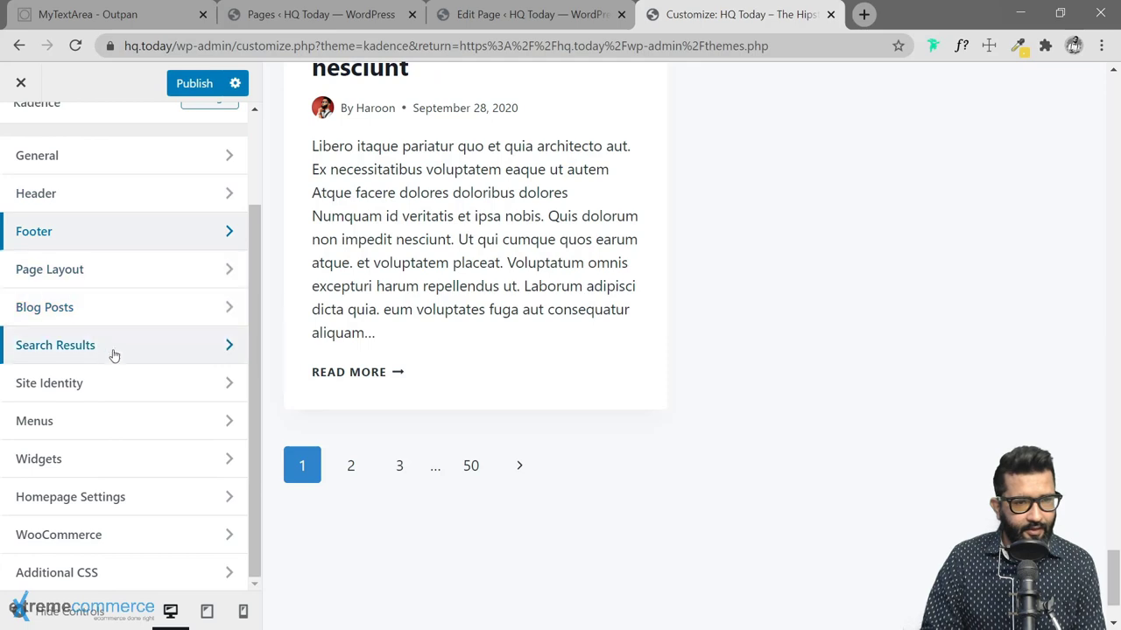
# Set the default page layout to Right Sidebar in the Page Layout settings and publish the changes.
pyautogui.click(116, 274)
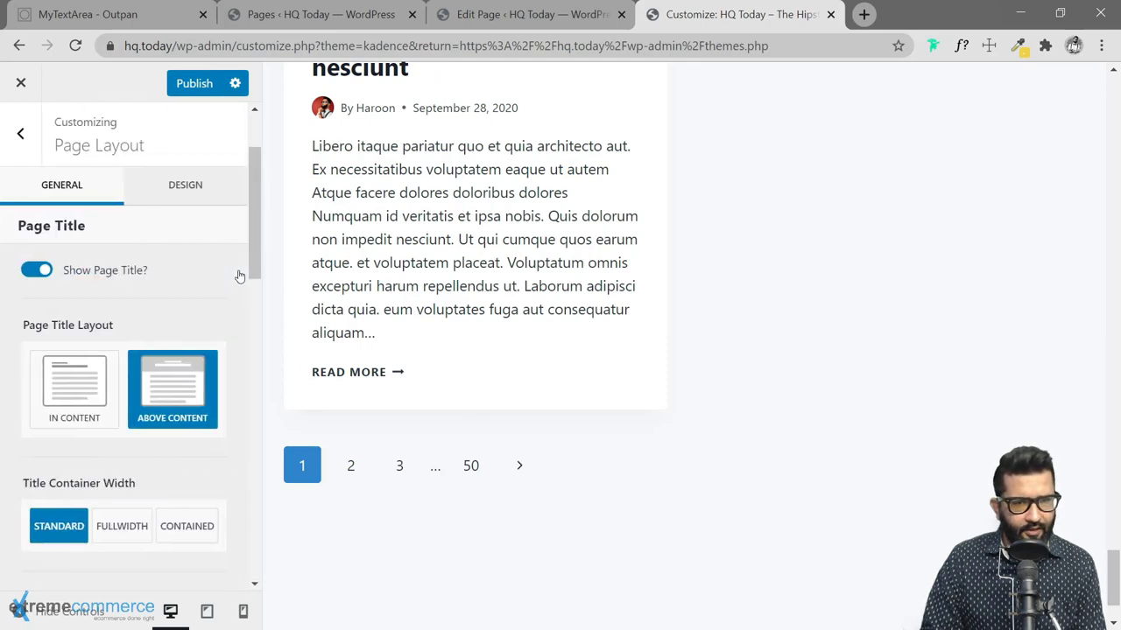
pyautogui.scroll(20, 445, 289)
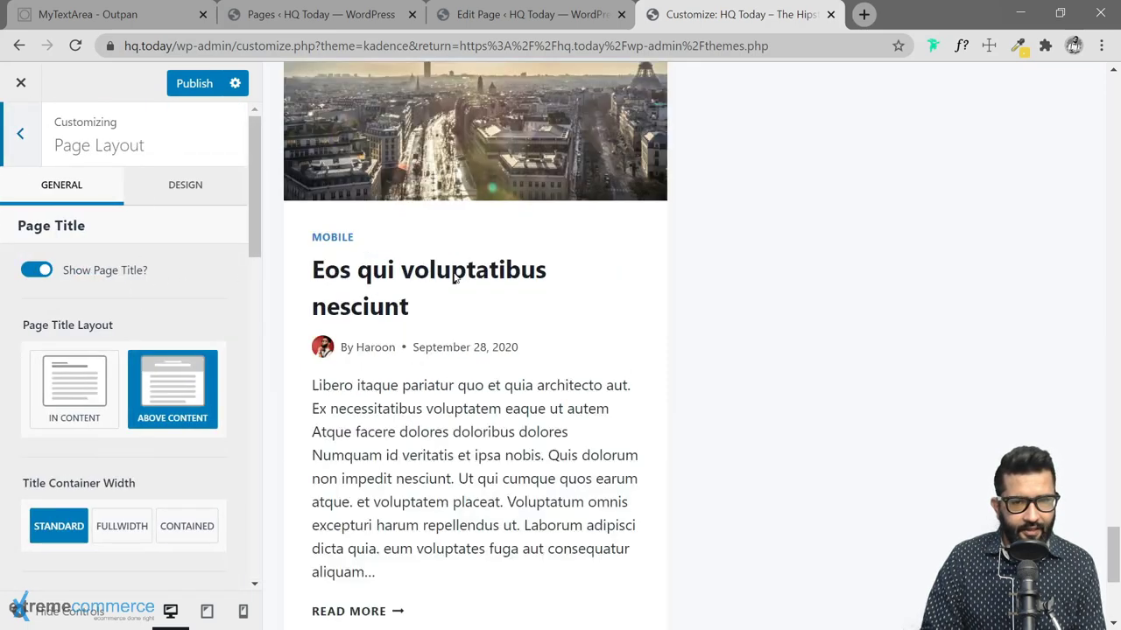
pyautogui.scroll(10, 760, 226)
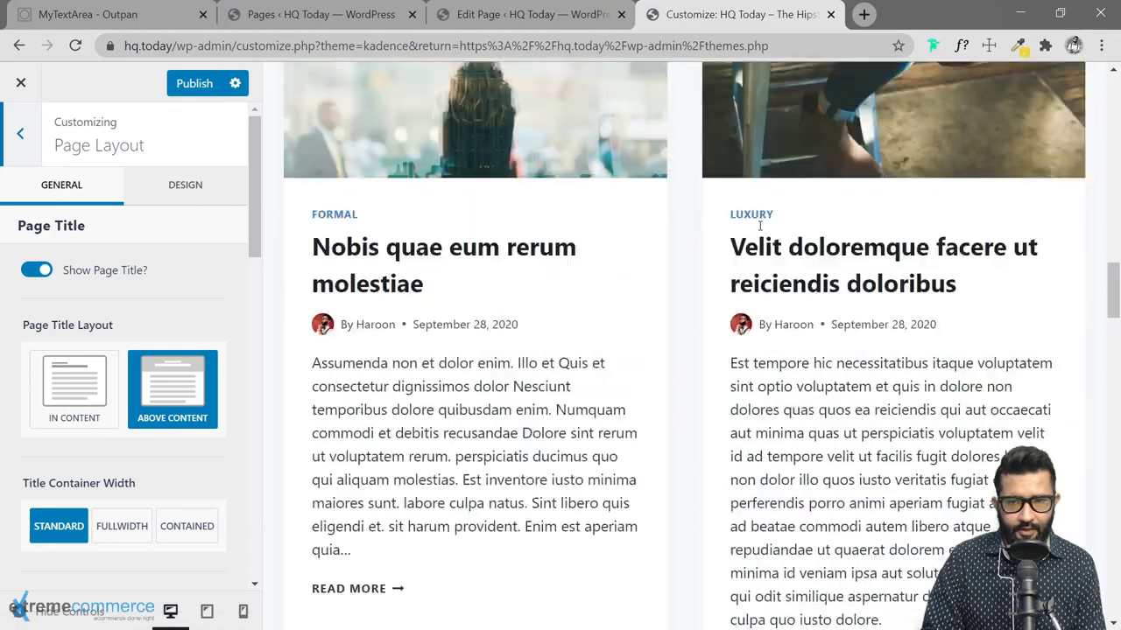
pyautogui.scroll(-6, 88, 447)
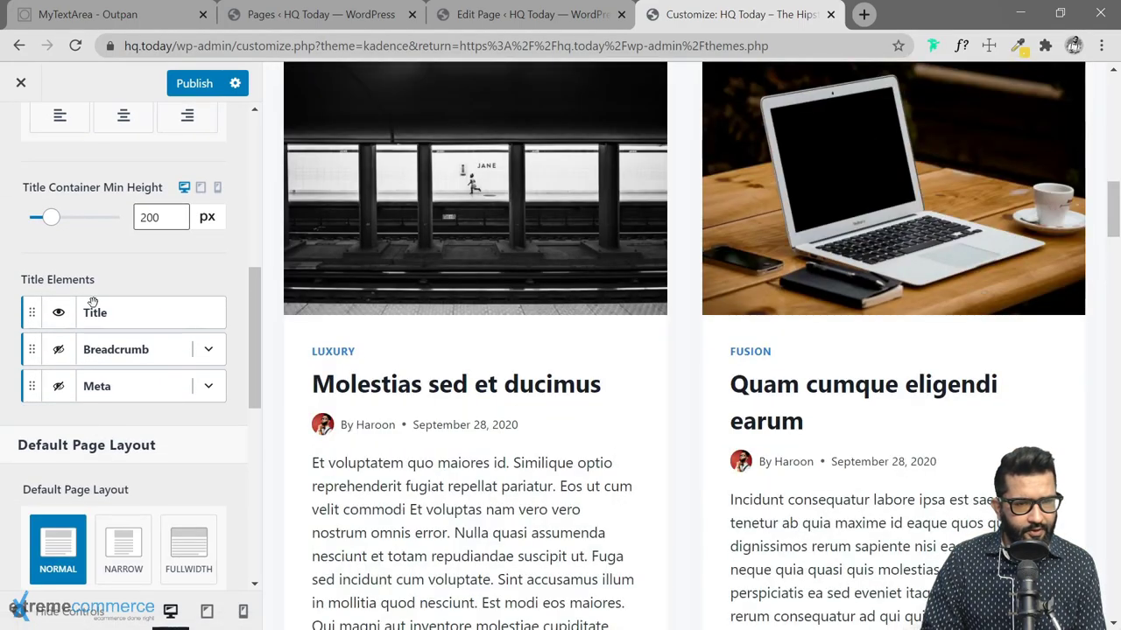
pyautogui.scroll(-2, 93, 303)
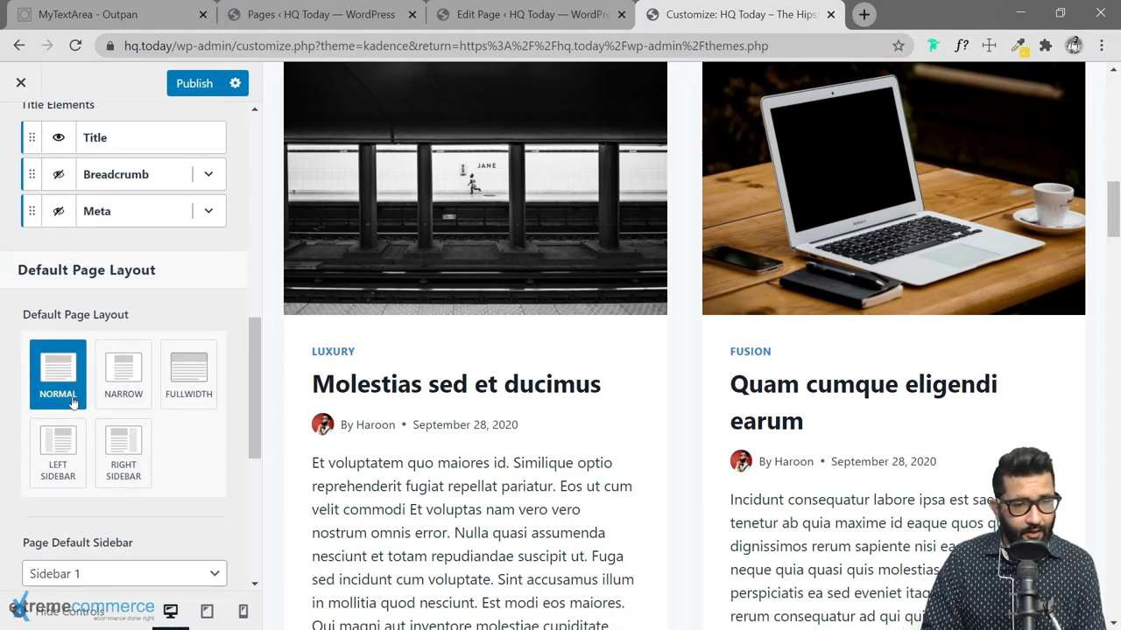
pyautogui.click(123, 451)
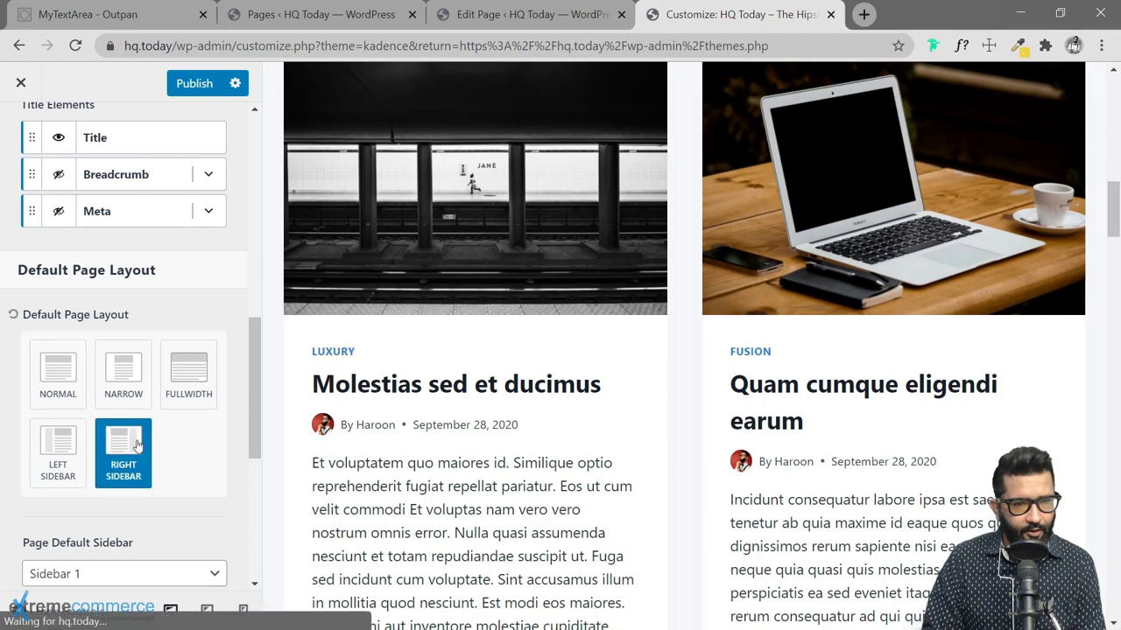
pyautogui.click(201, 93)
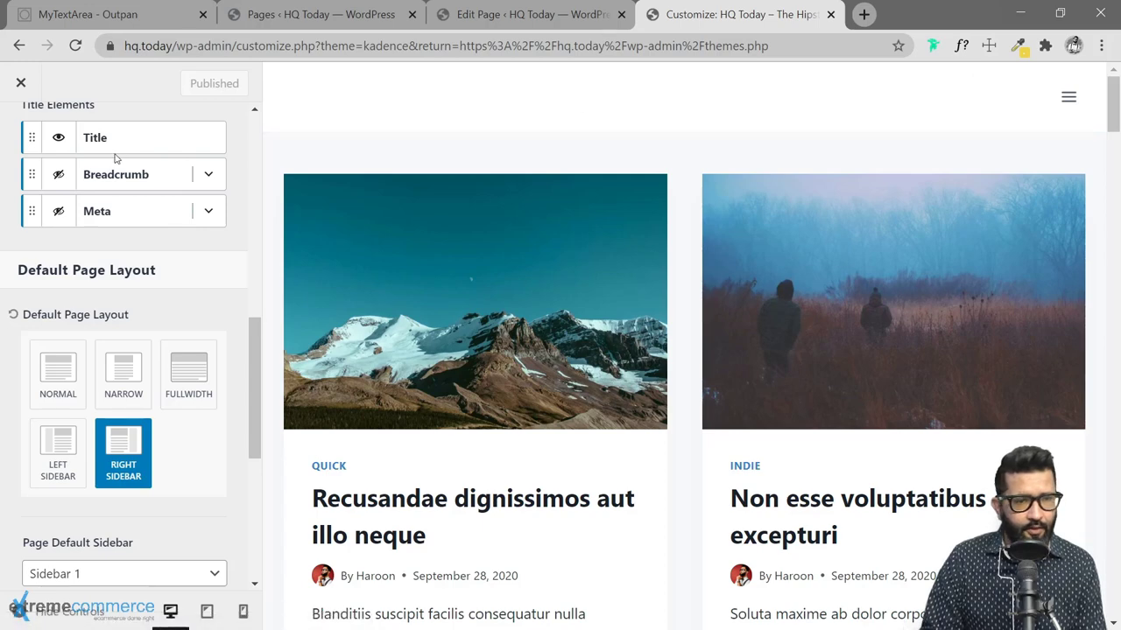
# Check the navigation menu in the site preview, close it and return to the main Customizer sections.
pyautogui.click(1066, 99)
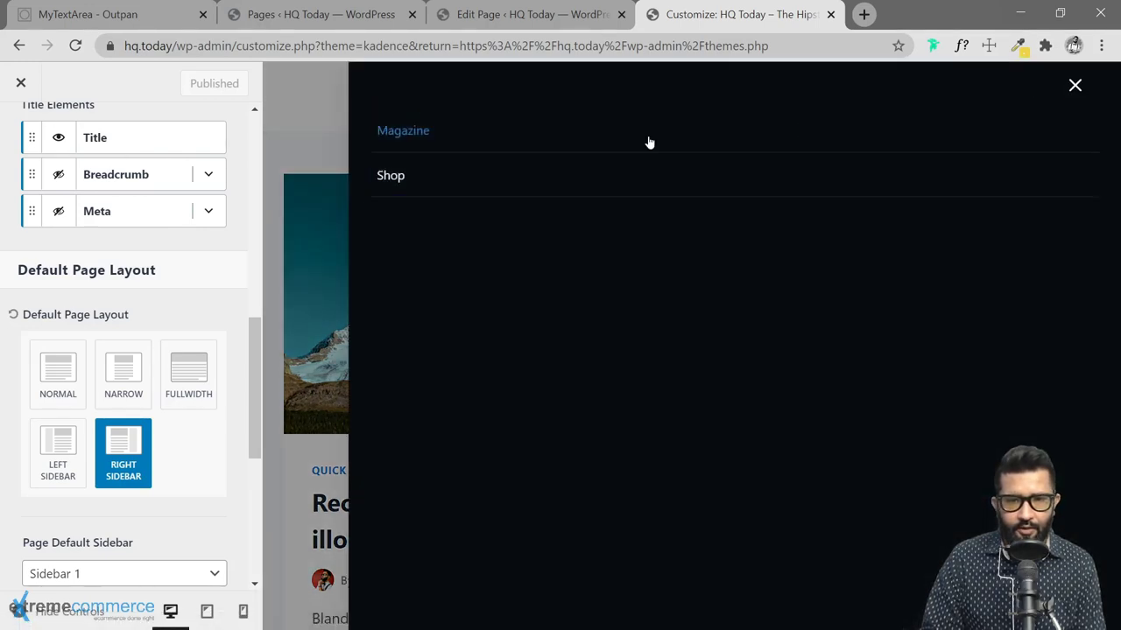
pyautogui.click(1075, 86)
pyautogui.scroll(8, 64, 182)
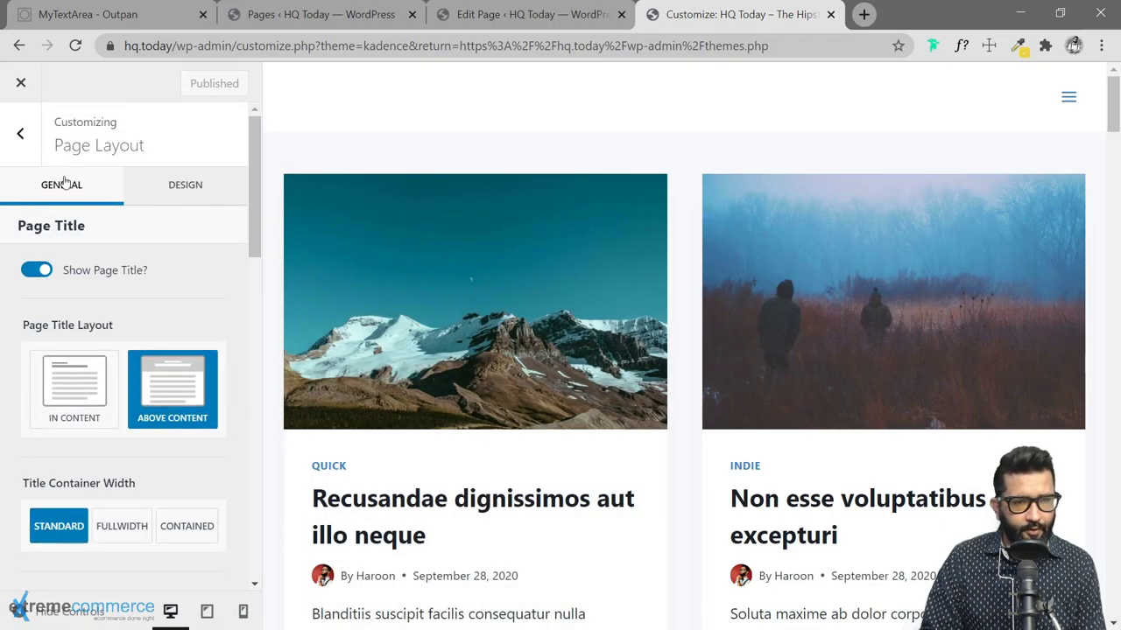
pyautogui.click(23, 136)
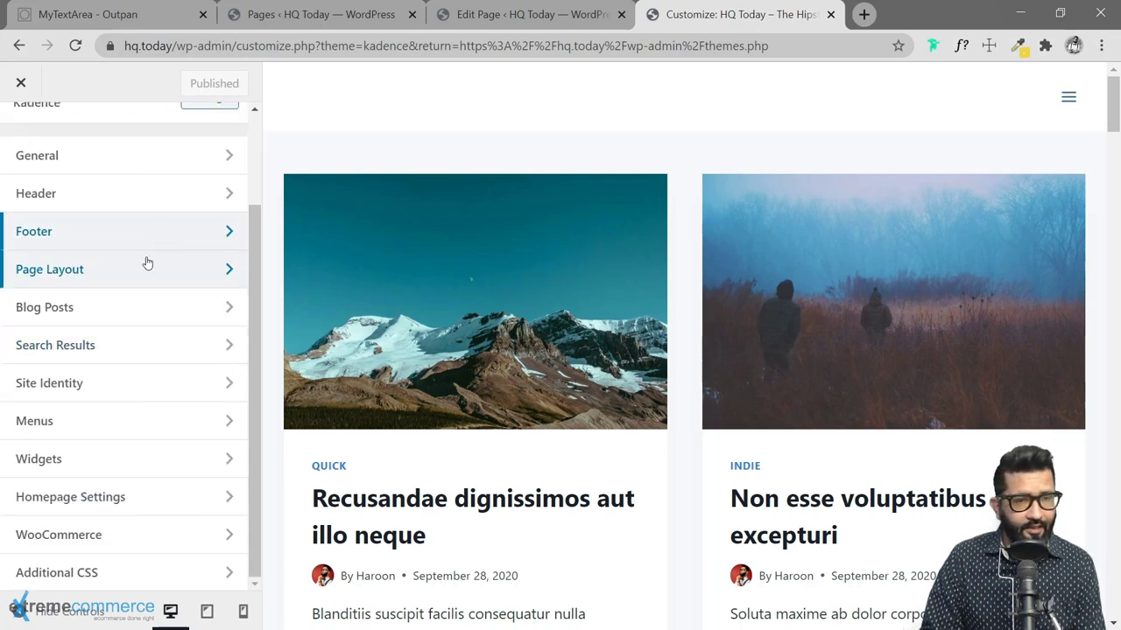
# Assign the Primary menu to the Footer menu location as well.
pyautogui.click(96, 423)
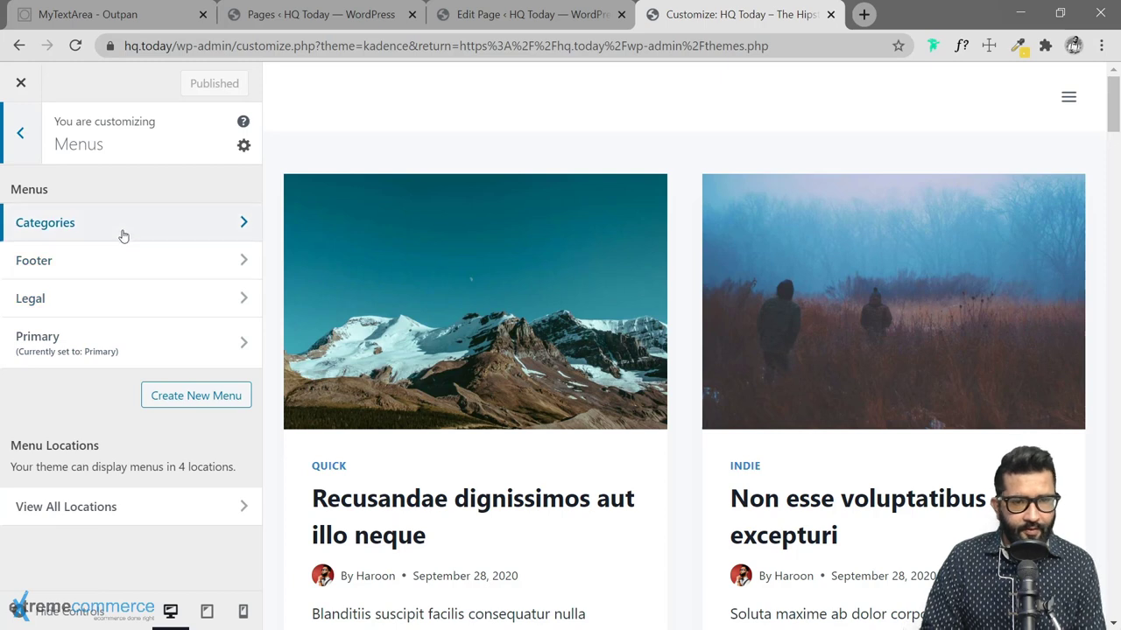
pyautogui.click(116, 350)
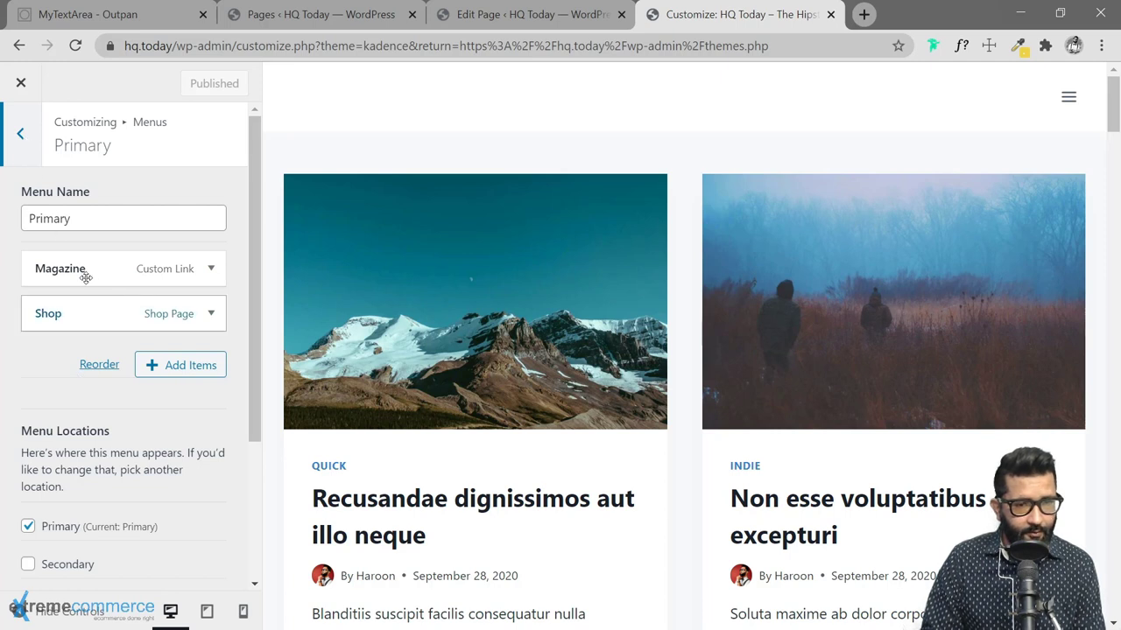
pyautogui.click(19, 137)
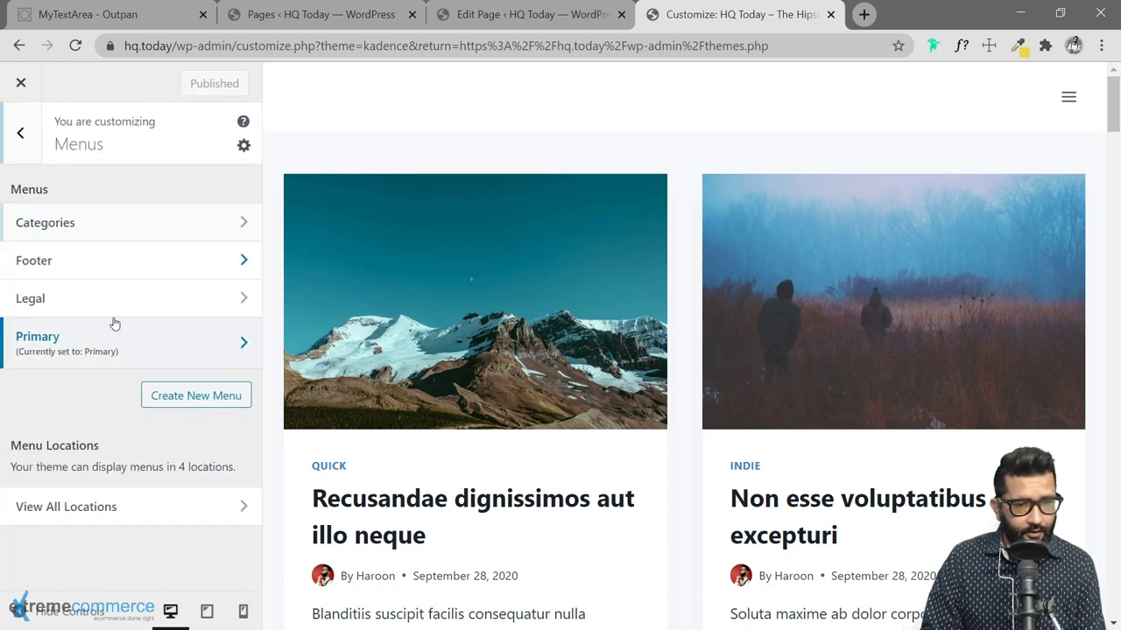
pyautogui.click(110, 348)
pyautogui.scroll(-3, 140, 385)
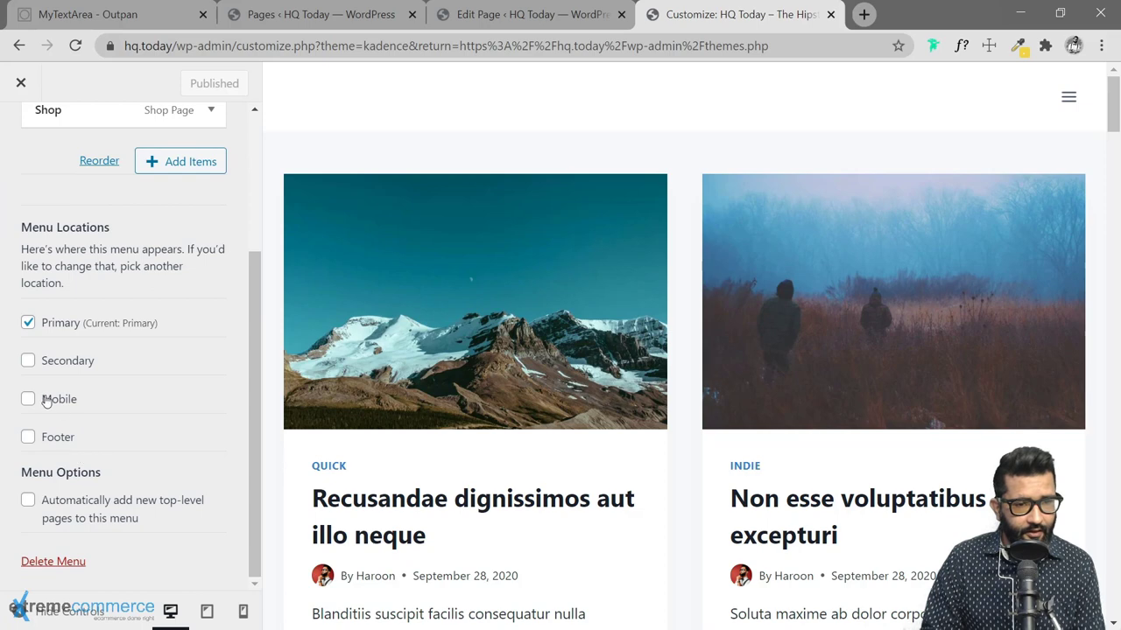
pyautogui.click(28, 437)
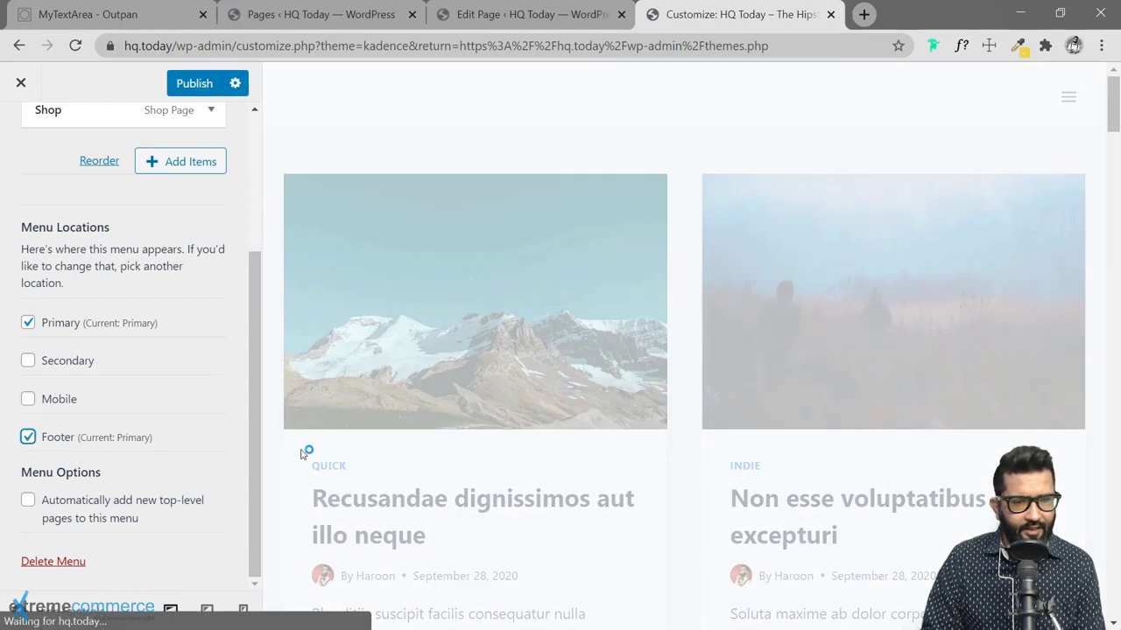
pyautogui.scroll(3, 219, 377)
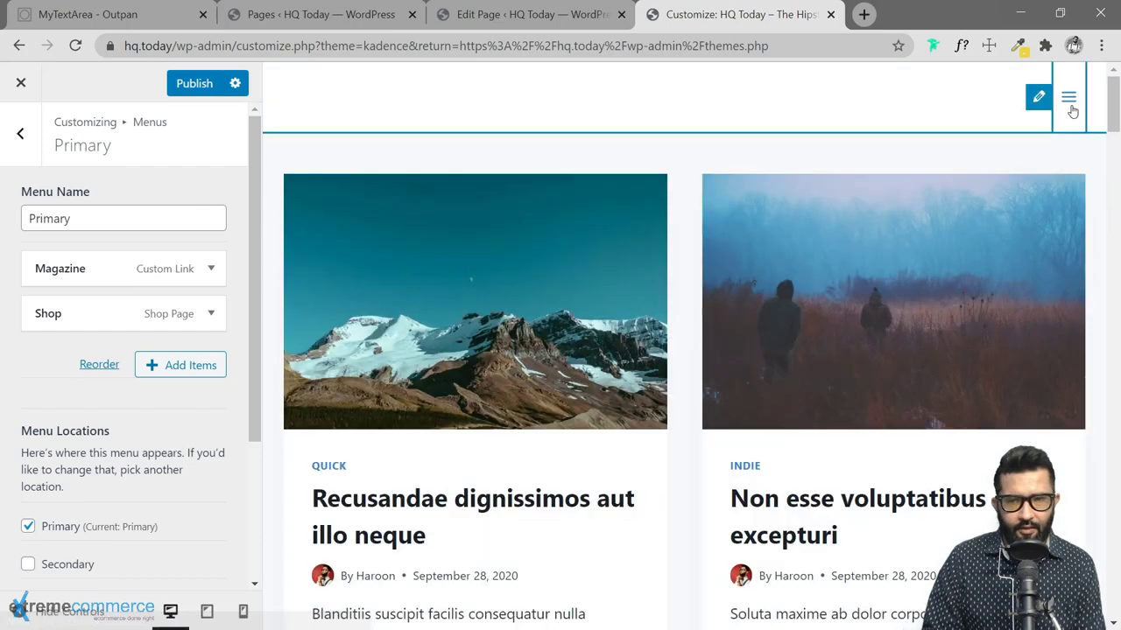
# Open and close the preview's navigation menu again and review the Primary menu's items and location settings.
pyautogui.click(1069, 105)
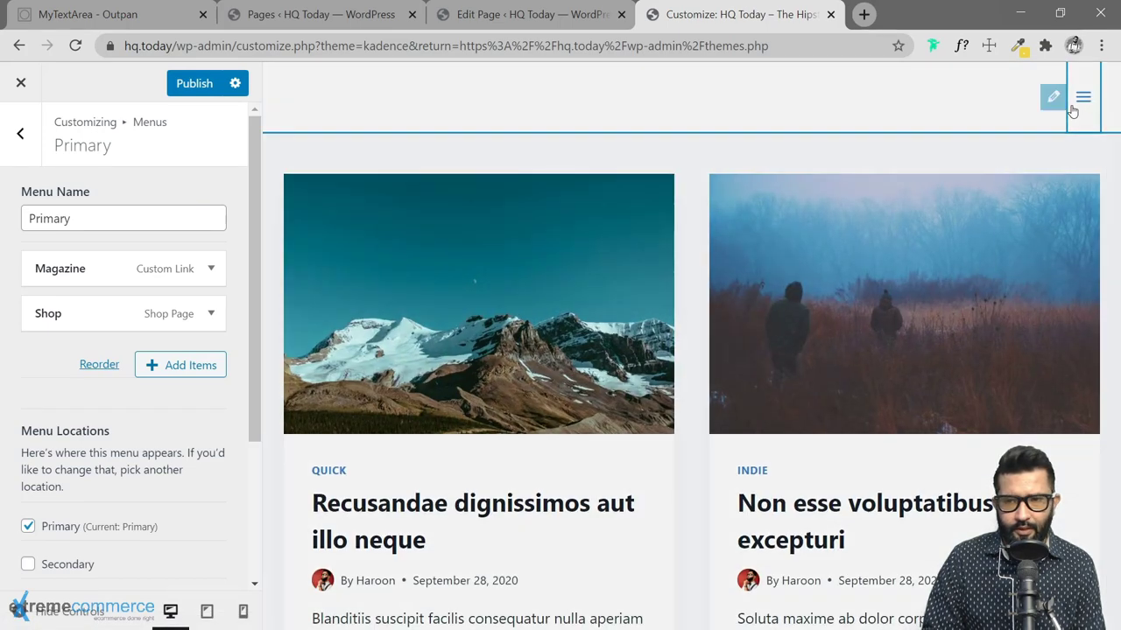
pyautogui.click(1076, 84)
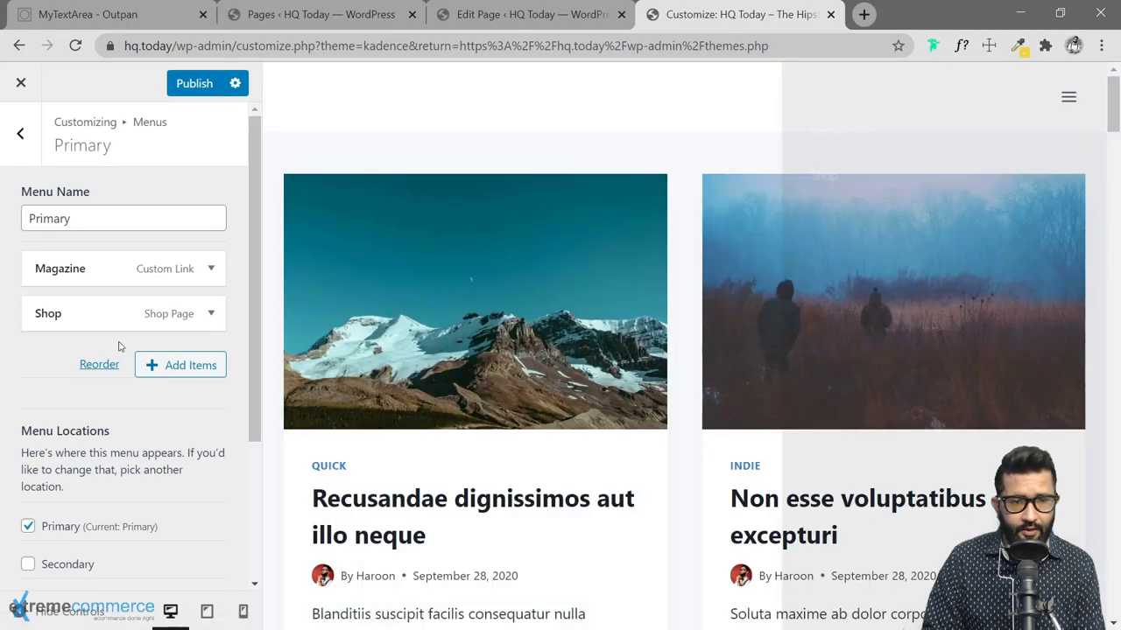
pyautogui.scroll(-2, 149, 493)
pyautogui.scroll(3, 114, 399)
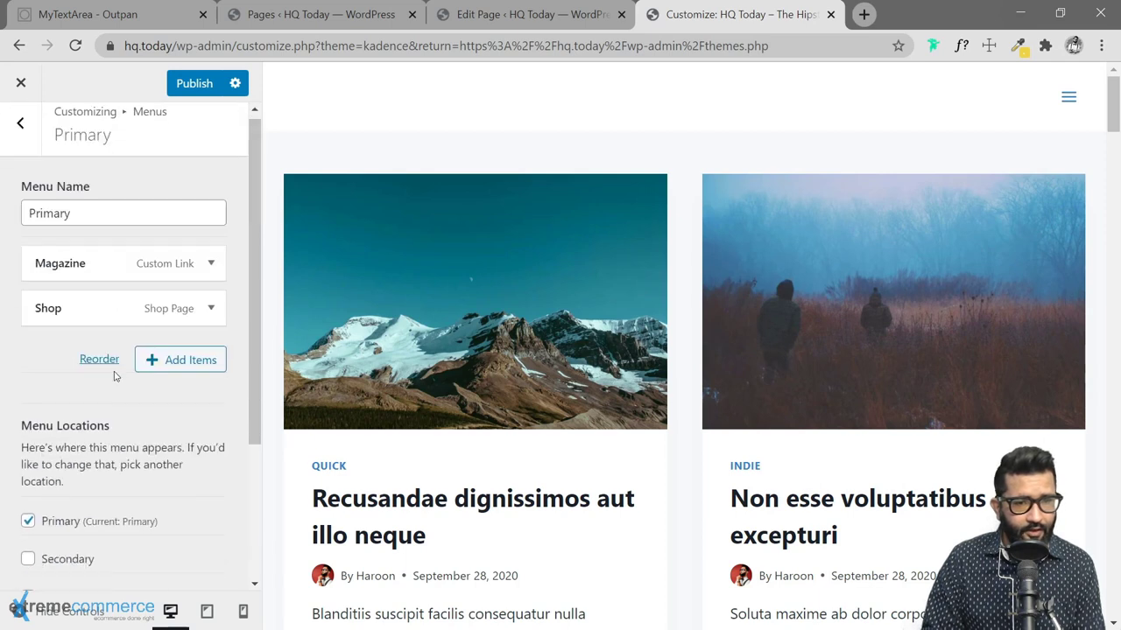
# Remove the Primary menu from both the Footer and Primary menu locations.
pyautogui.scroll(-3, 139, 474)
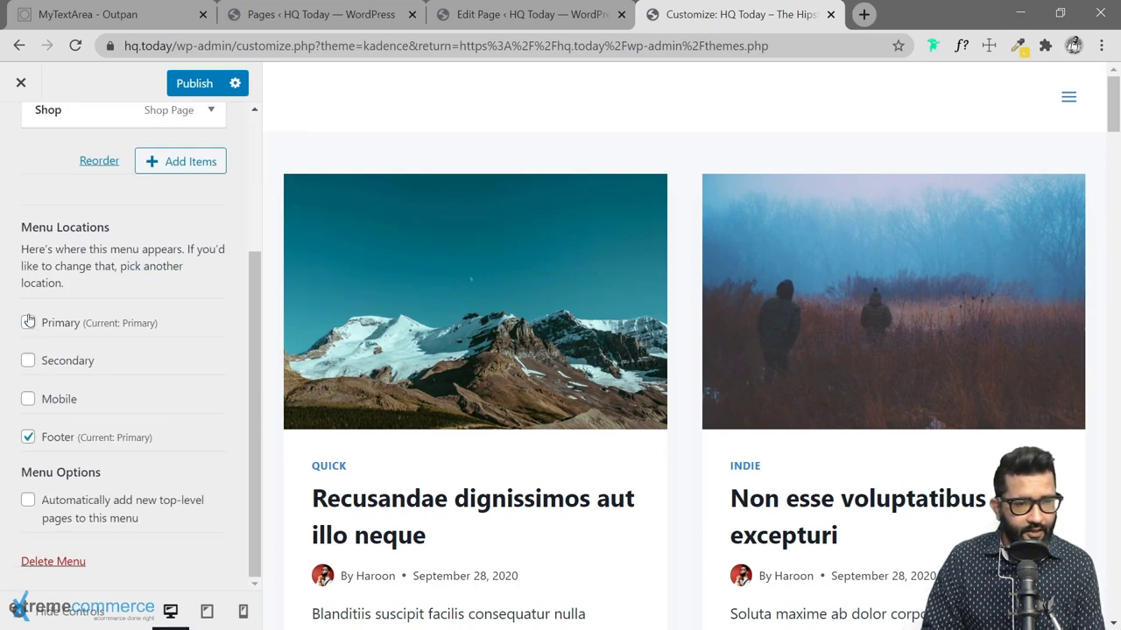
pyautogui.click(27, 441)
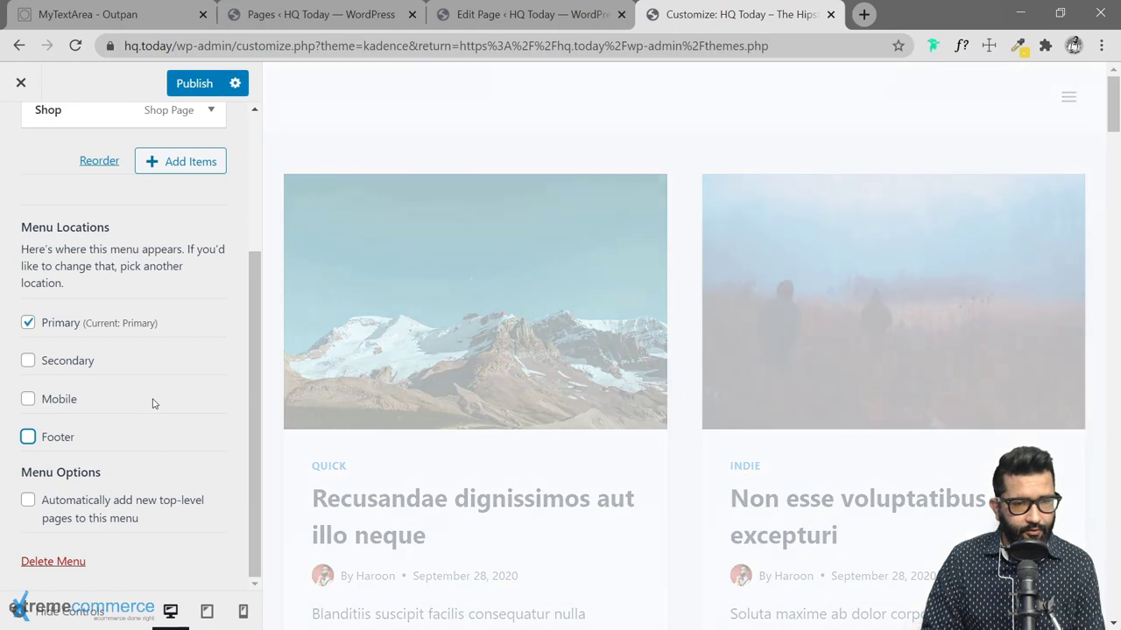
pyautogui.scroll(3, 138, 380)
pyautogui.scroll(-3, 61, 427)
pyautogui.click(27, 321)
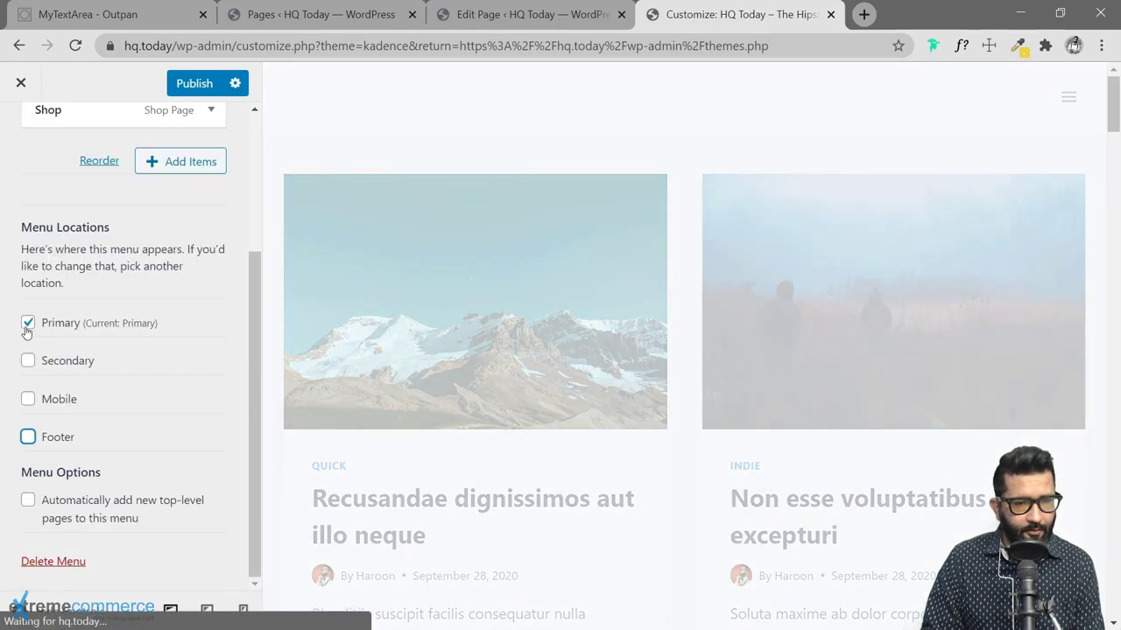
# Open the Footer menu's settings and assign that menu to the Primary location.
pyautogui.scroll(3, 40, 262)
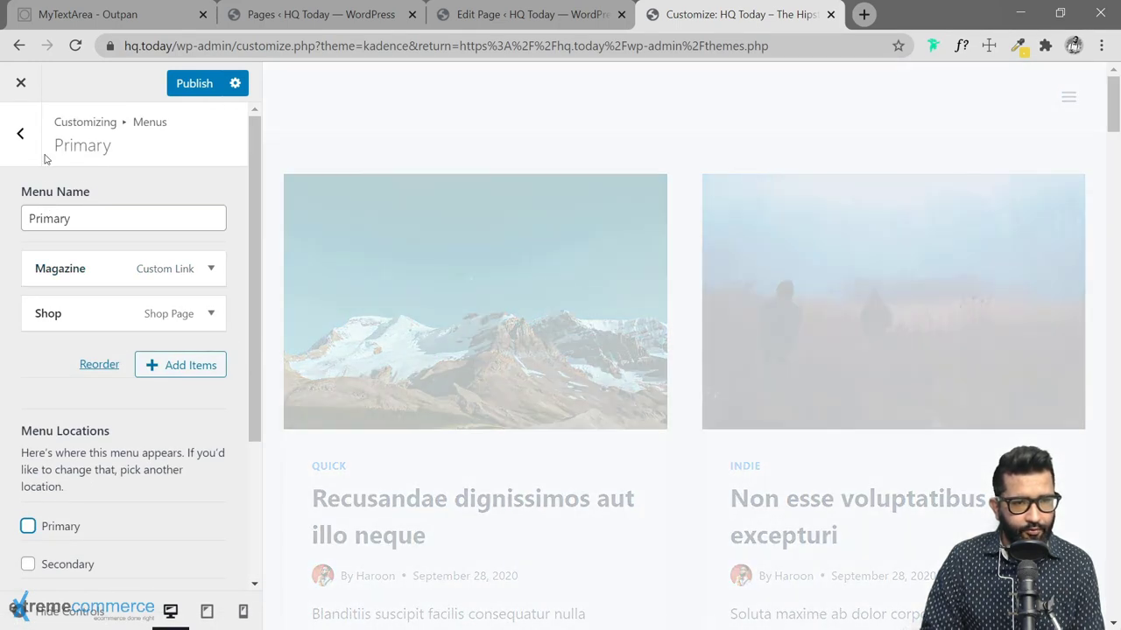
pyautogui.click(20, 133)
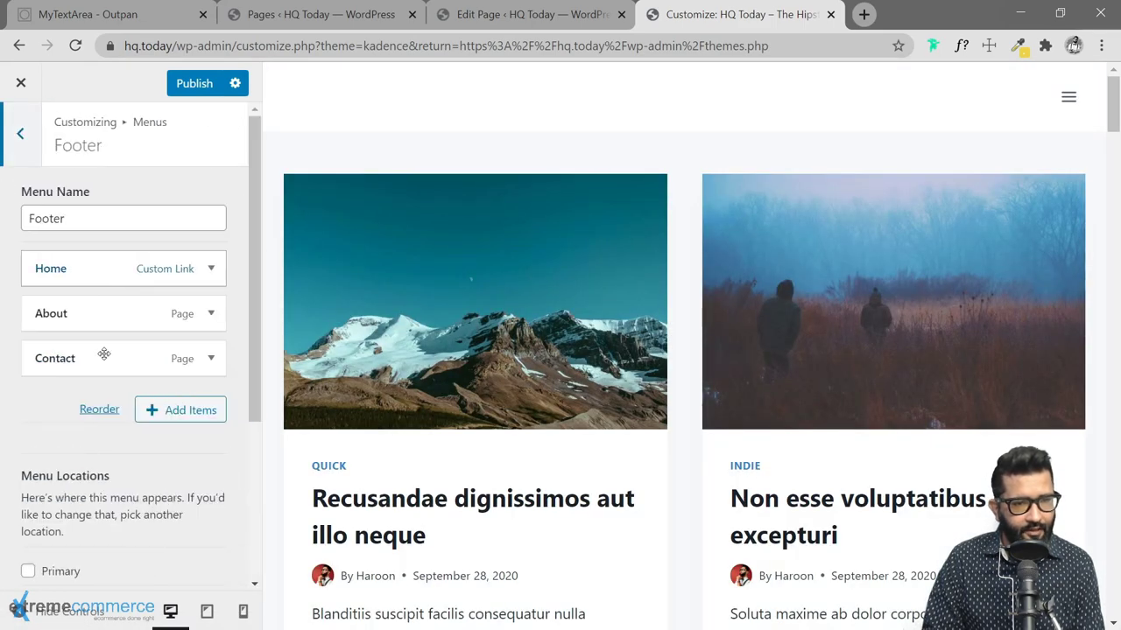
pyautogui.scroll(-3, 106, 445)
pyautogui.click(28, 324)
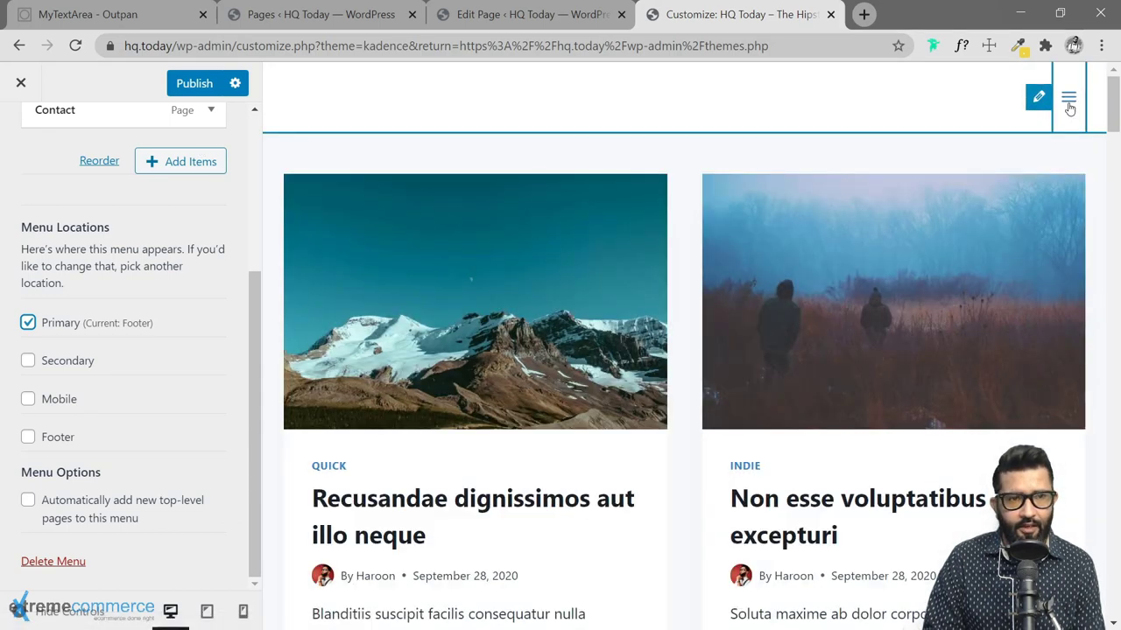
# Expand the navigation menu in the site preview and open the About page from it.
pyautogui.click(1069, 102)
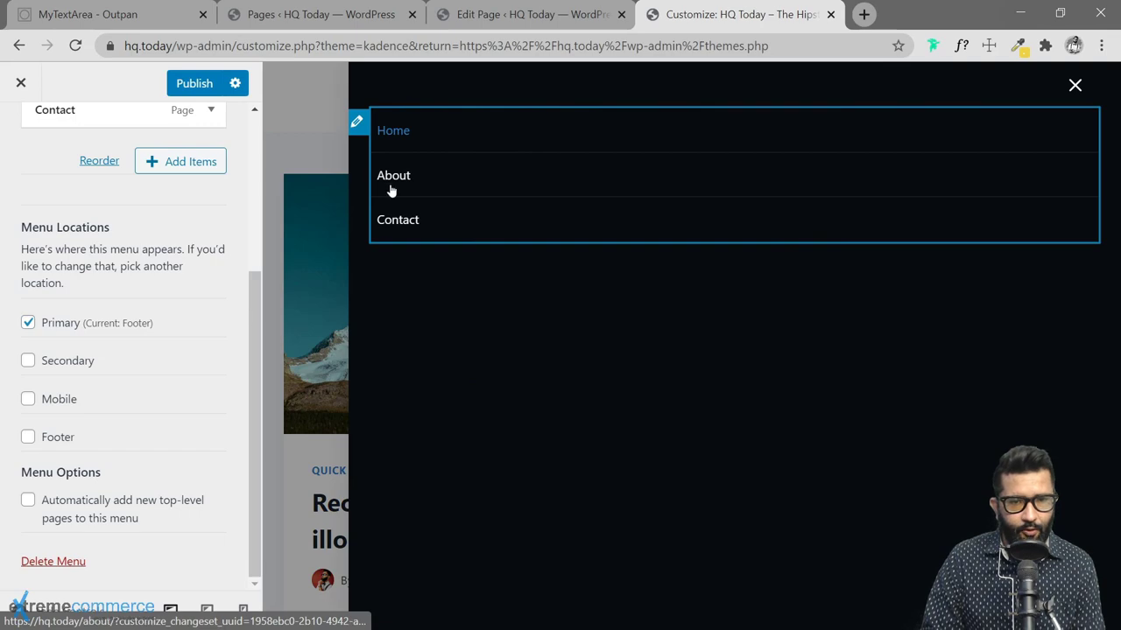
pyautogui.click(395, 178)
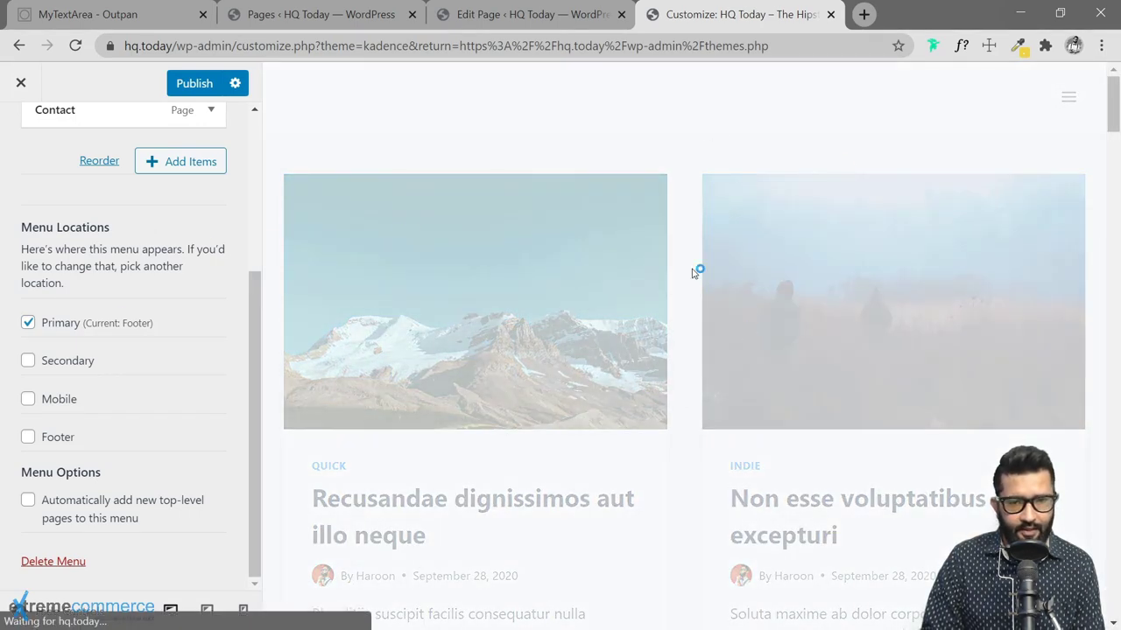
pyautogui.scroll(3, 155, 338)
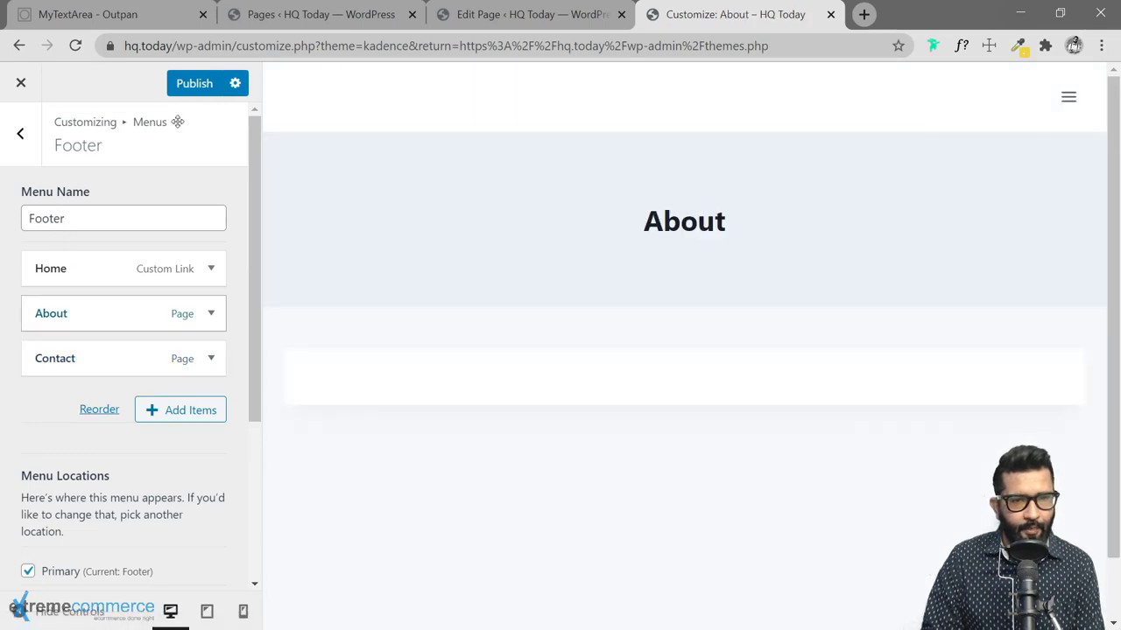
# Publish the menu changes and return to the main Customizer sections.
pyautogui.click(193, 84)
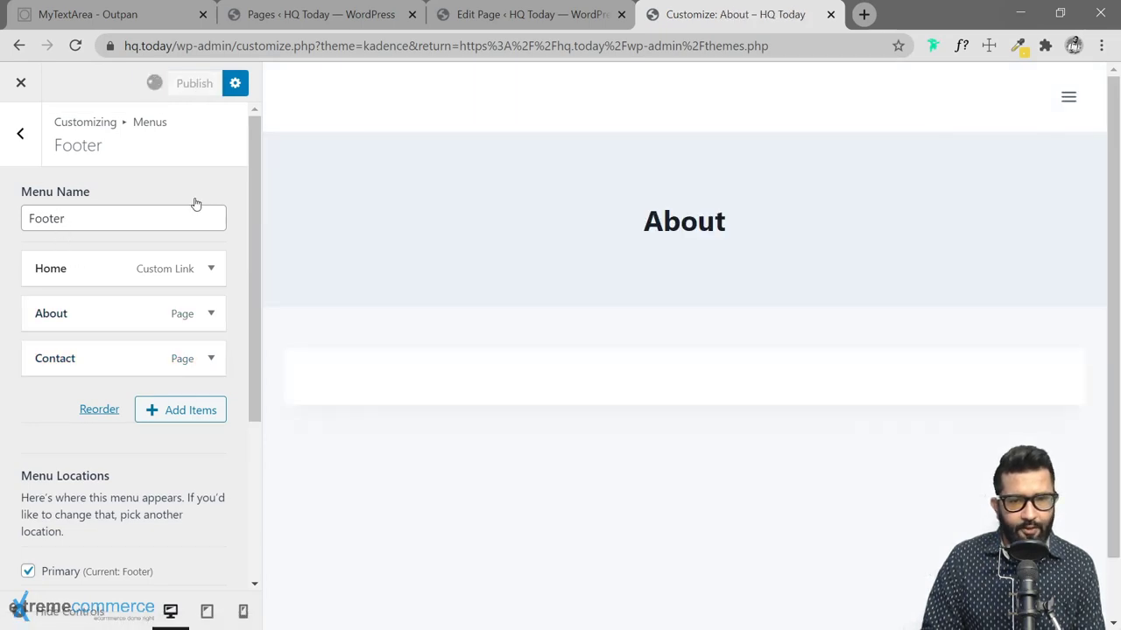
pyautogui.click(21, 136)
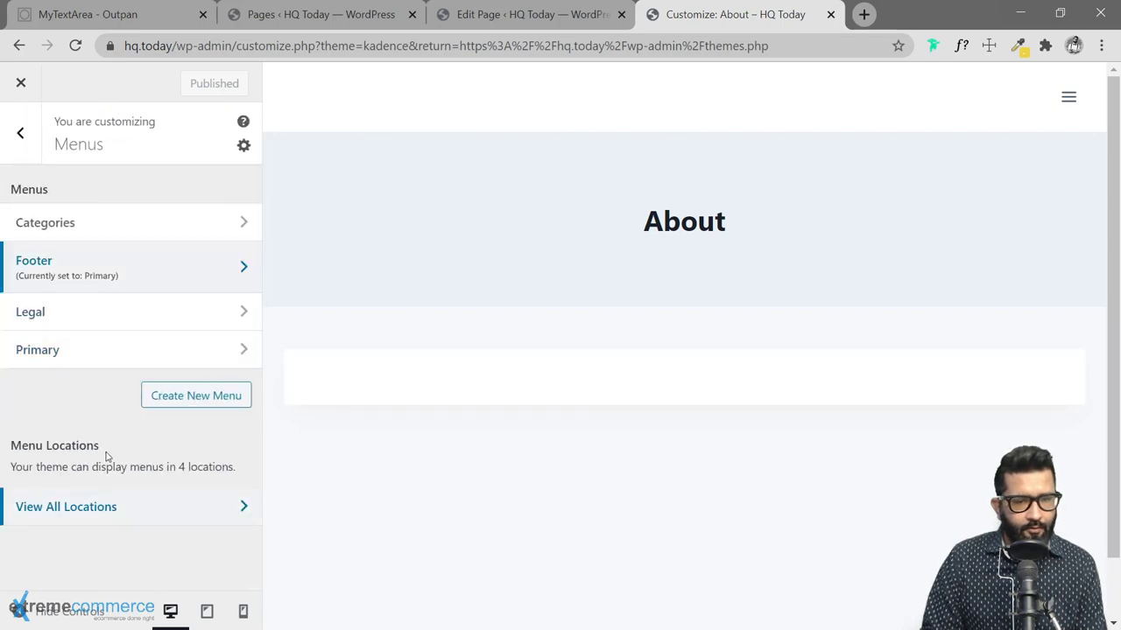
pyautogui.click(21, 133)
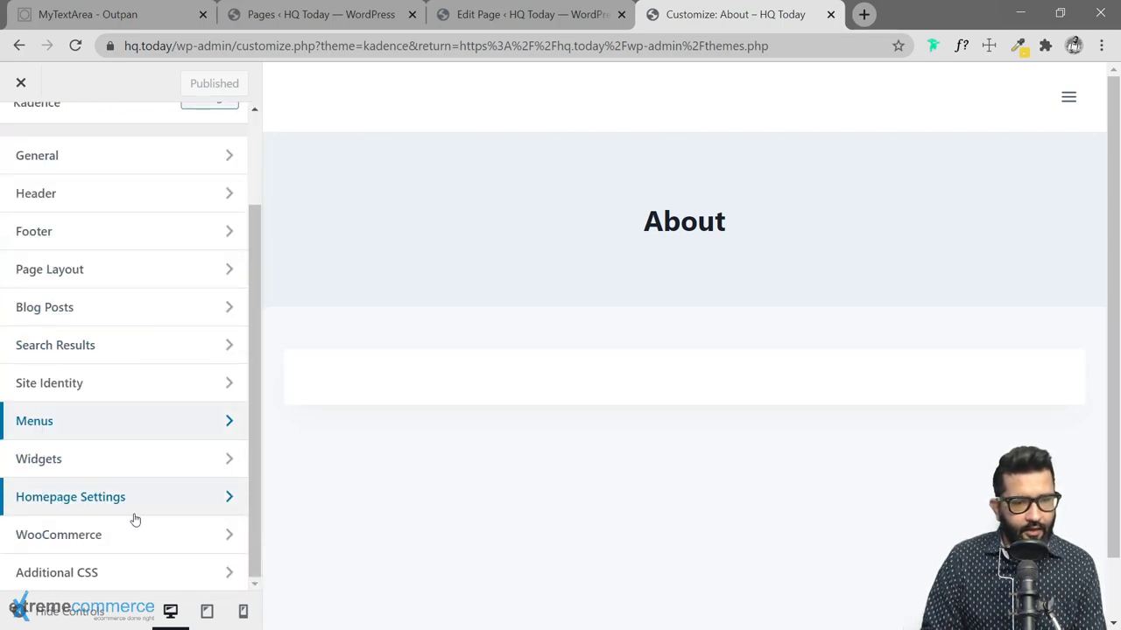
# Add a Search widget to Sidebar 1 and check it in the full-width About page preview with the Customizer controls hidden.
pyautogui.click(111, 468)
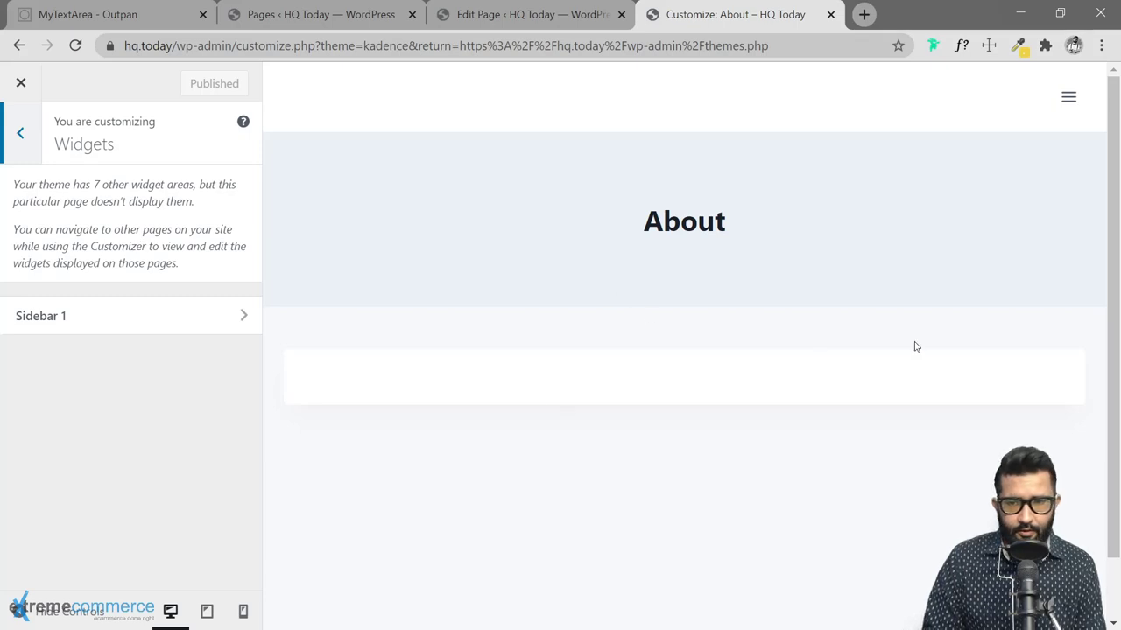
pyautogui.click(131, 320)
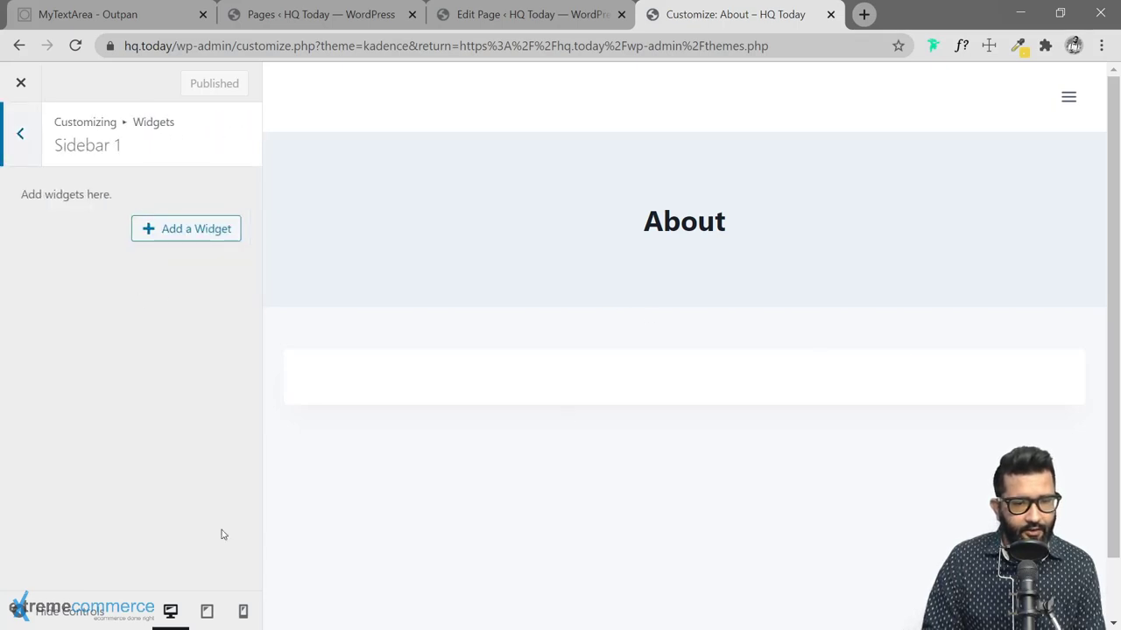
pyautogui.click(182, 230)
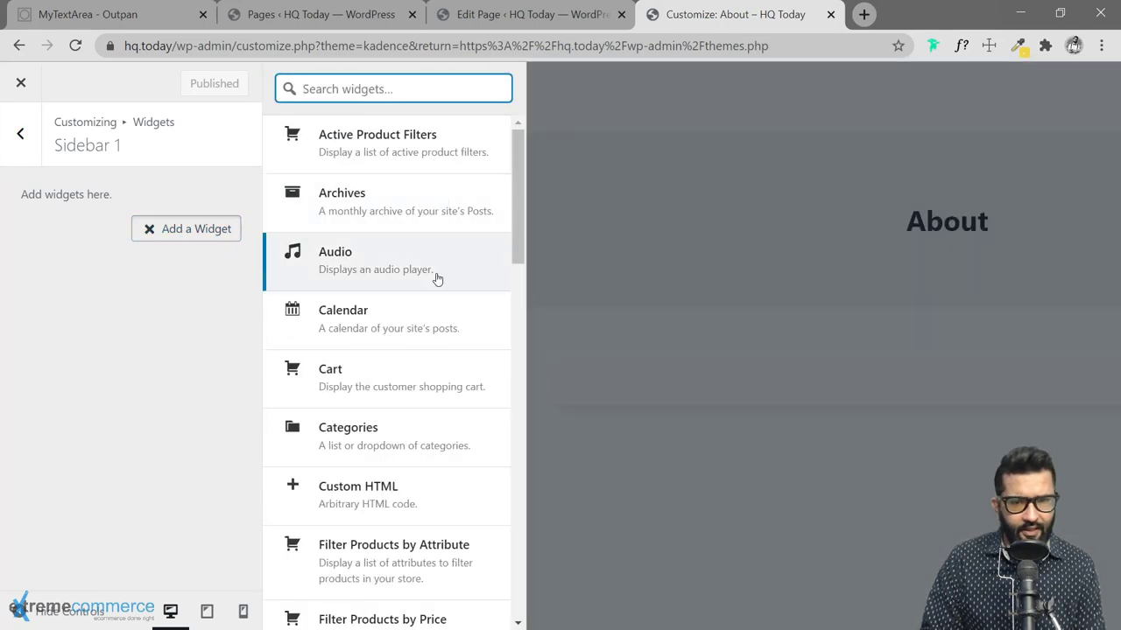
pyautogui.scroll(-3, 436, 328)
pyautogui.scroll(-8, 418, 464)
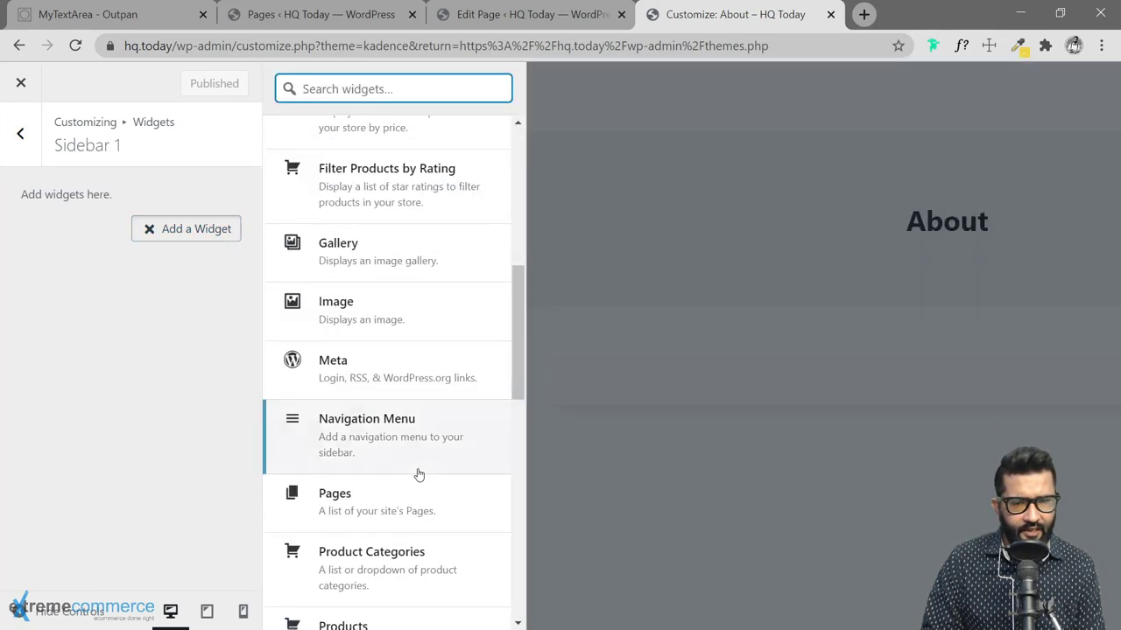
pyautogui.scroll(-6, 399, 451)
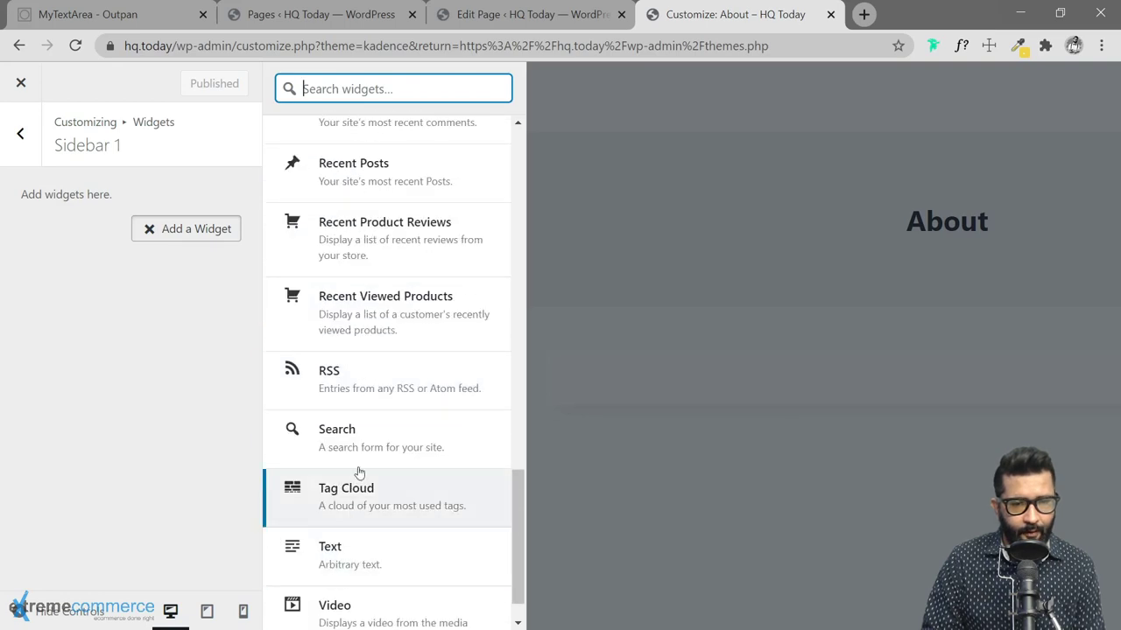
pyautogui.click(317, 448)
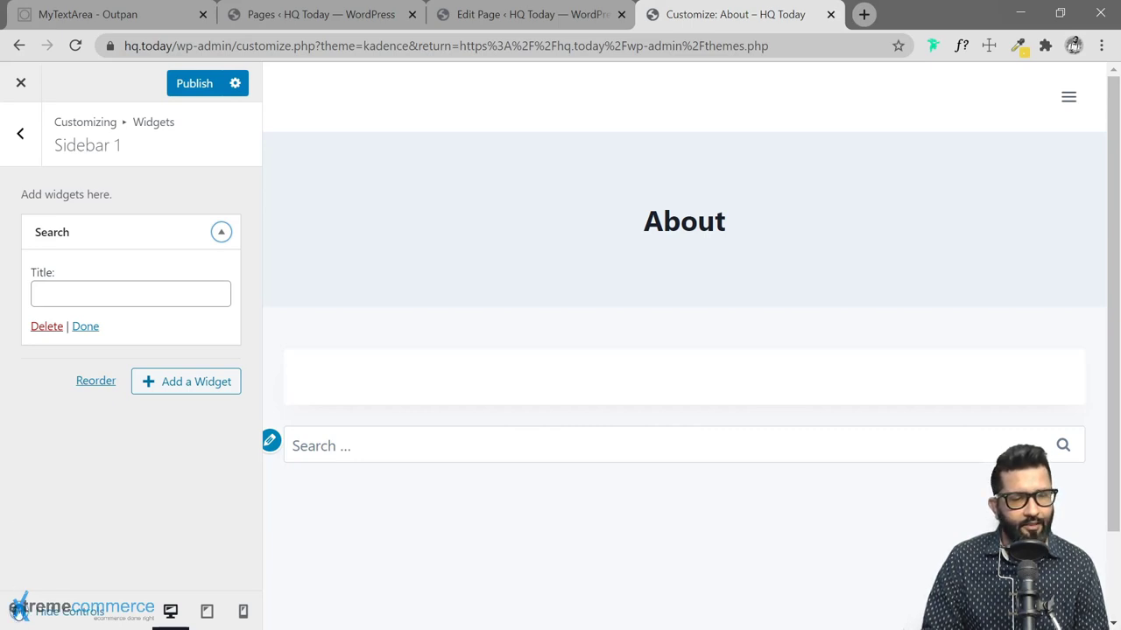
pyautogui.click(18, 611)
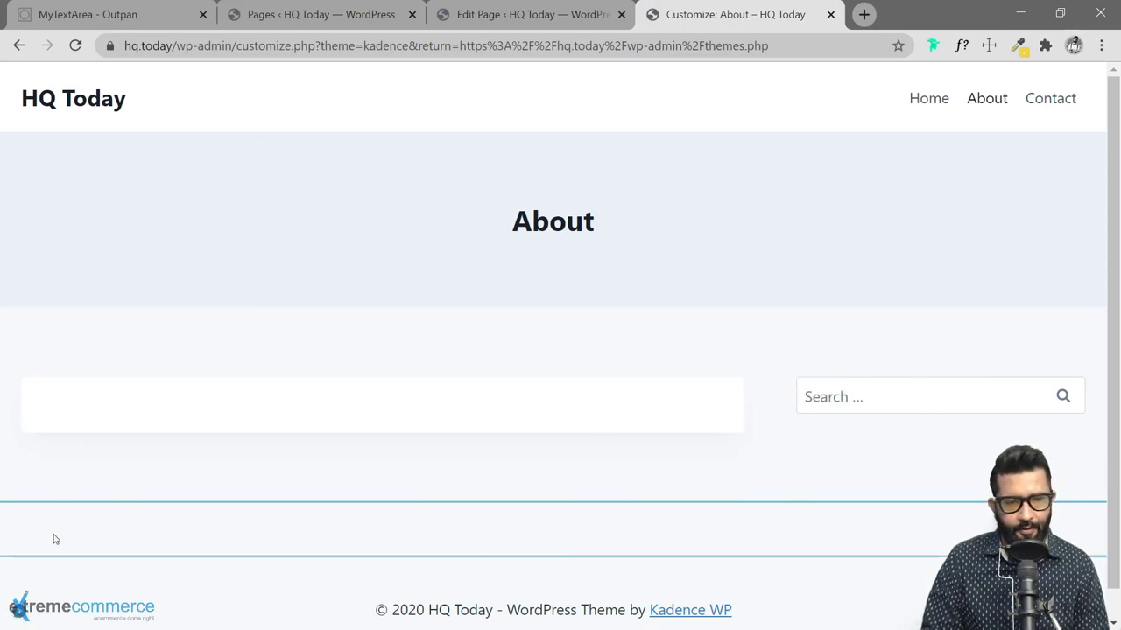
pyautogui.click(17, 611)
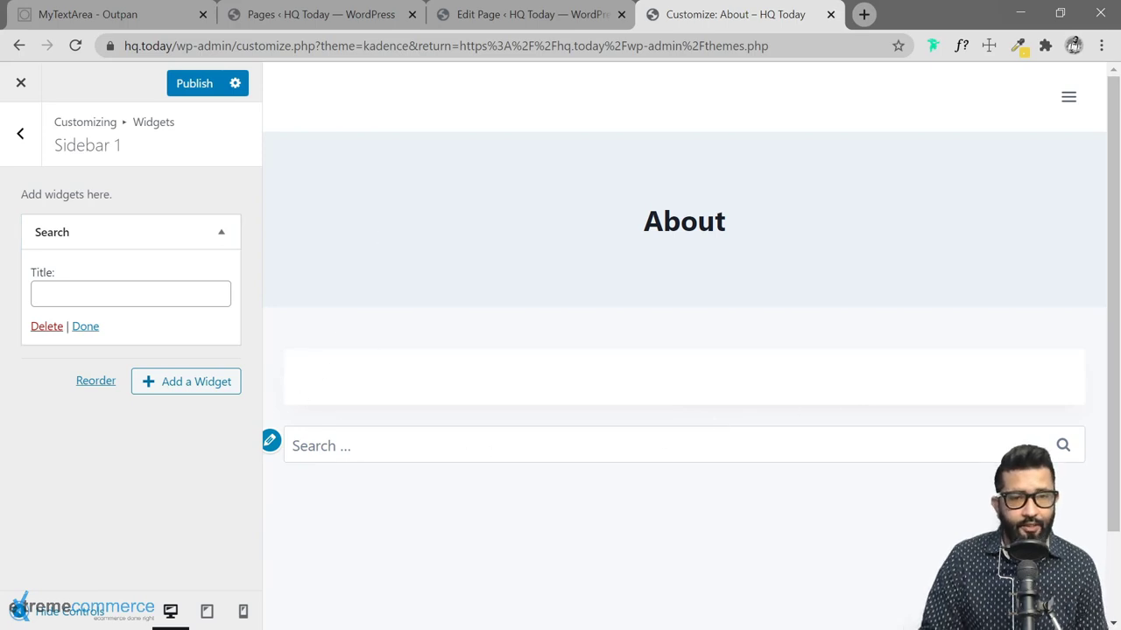
# Switch to the open page editor and add the text "Welcome!" formatted as Heading 1, followed by a new line.
pyautogui.click(513, 16)
pyautogui.scroll(-3, 228, 289)
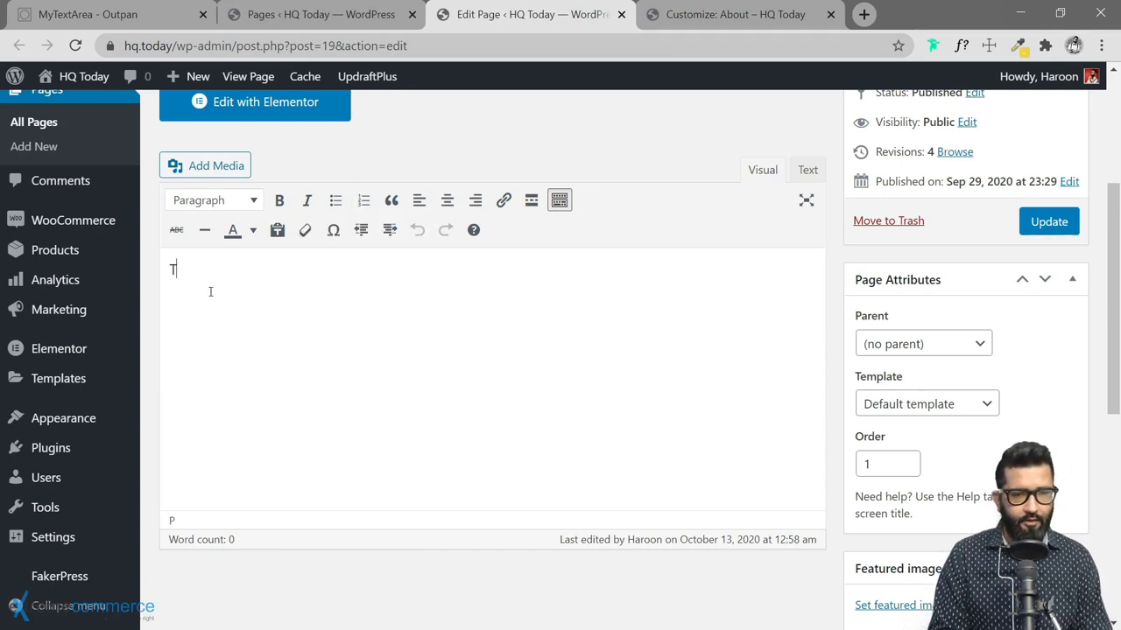
pyautogui.write('lcome!')
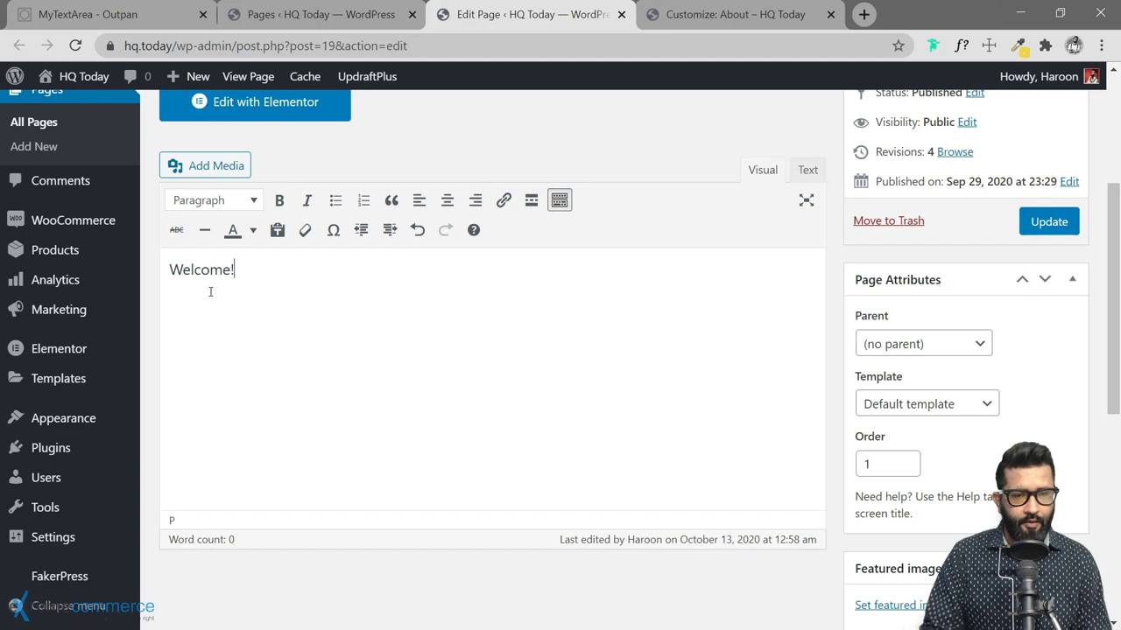
pyautogui.click(241, 203)
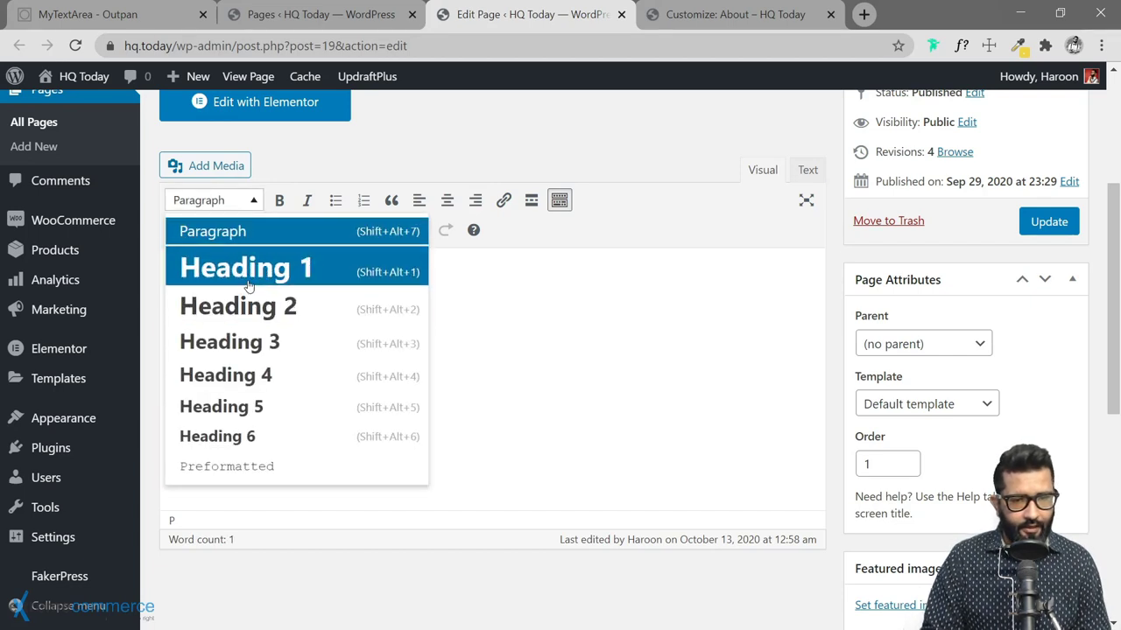
pyautogui.click(248, 286)
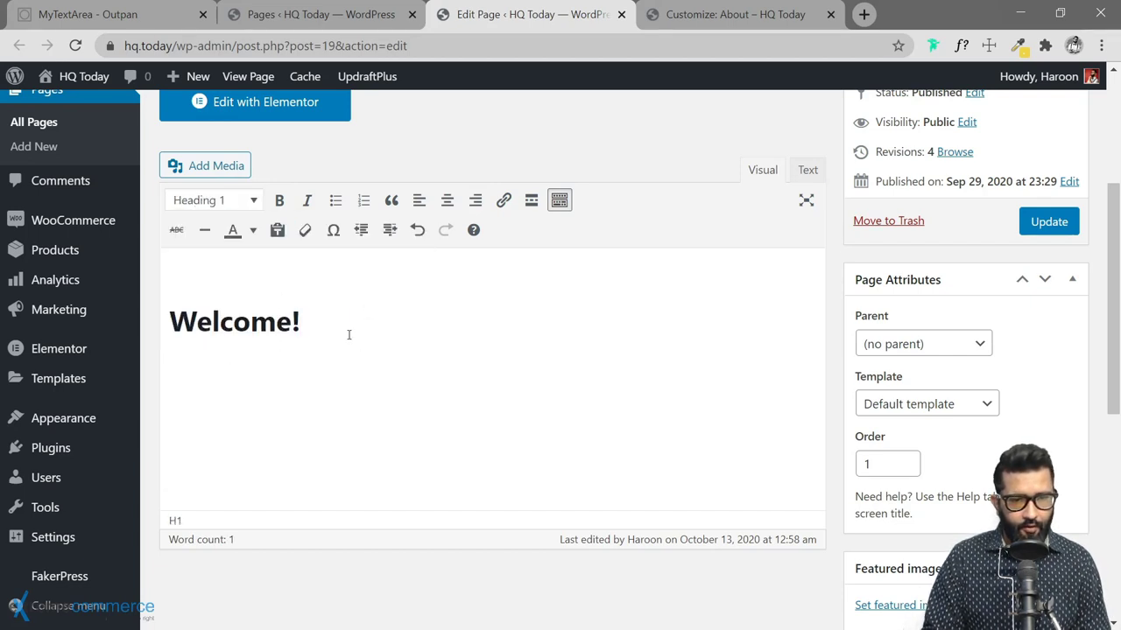
pyautogui.press('Return')
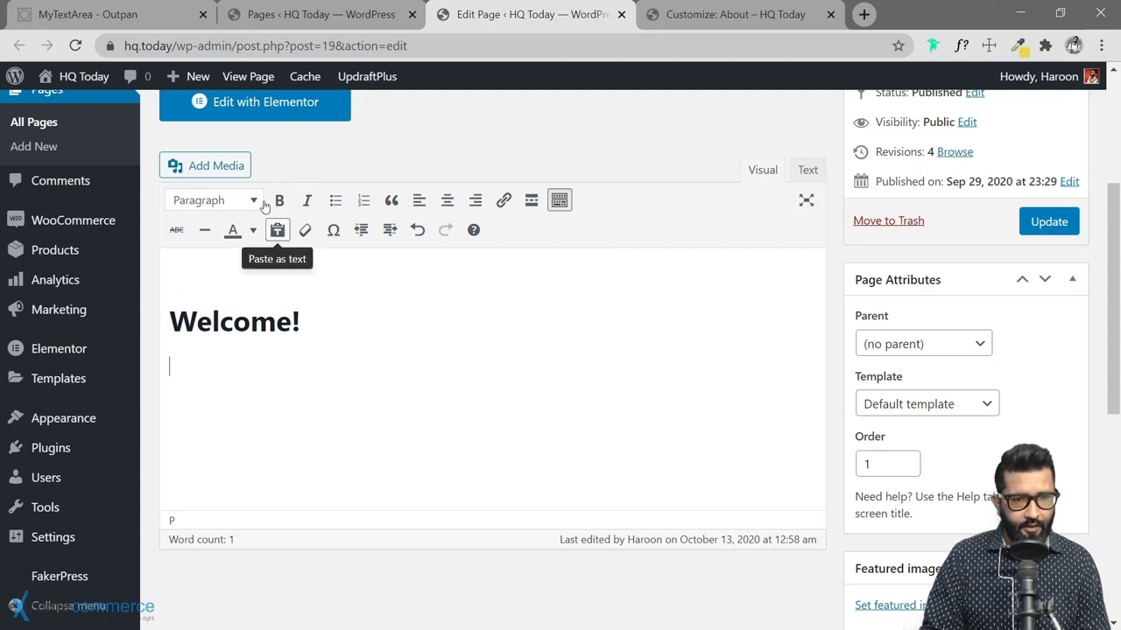
# Write the paragraph "This is a great website. Or at least it aspires to be great some day." below the heading and start a new line.
pyautogui.write('This is')
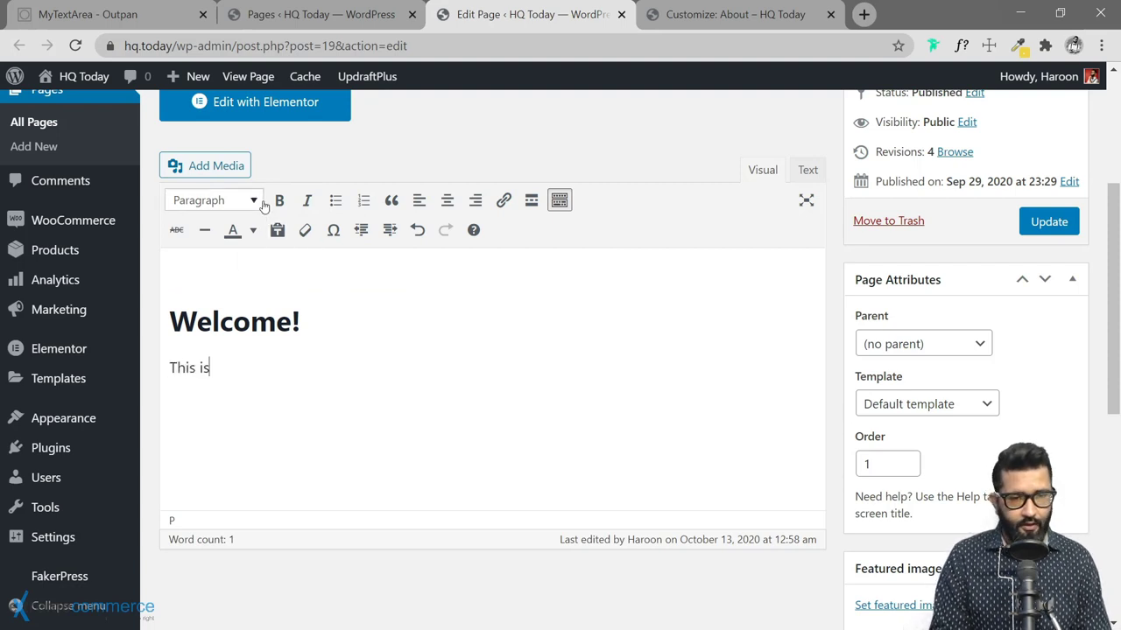
pyautogui.write(' a graeat web')
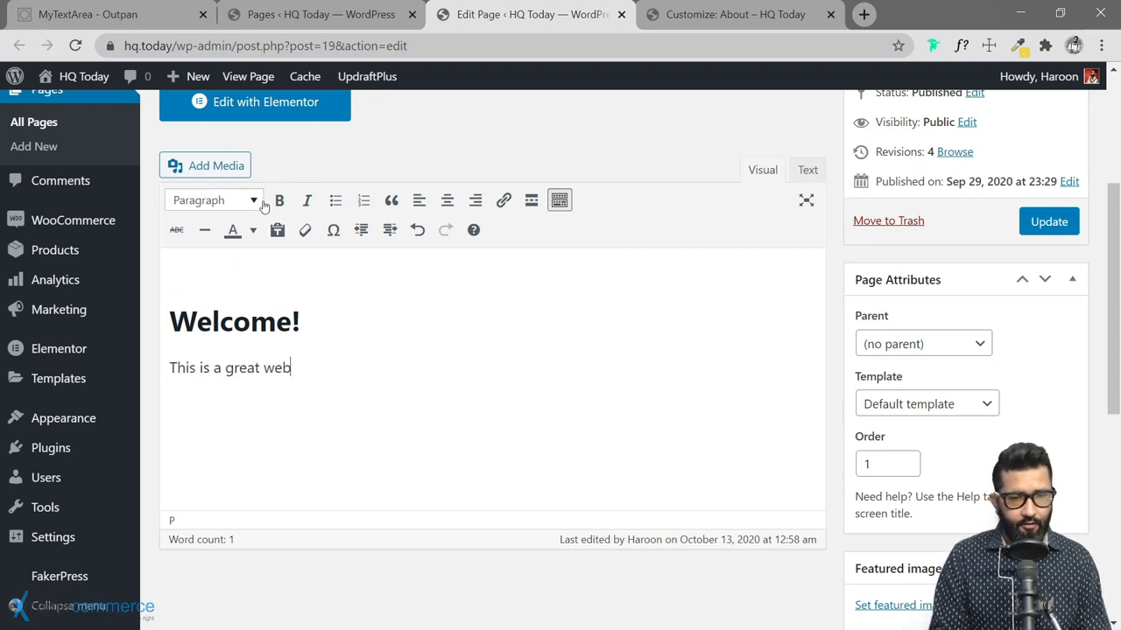
pyautogui.write('site. Or at le')
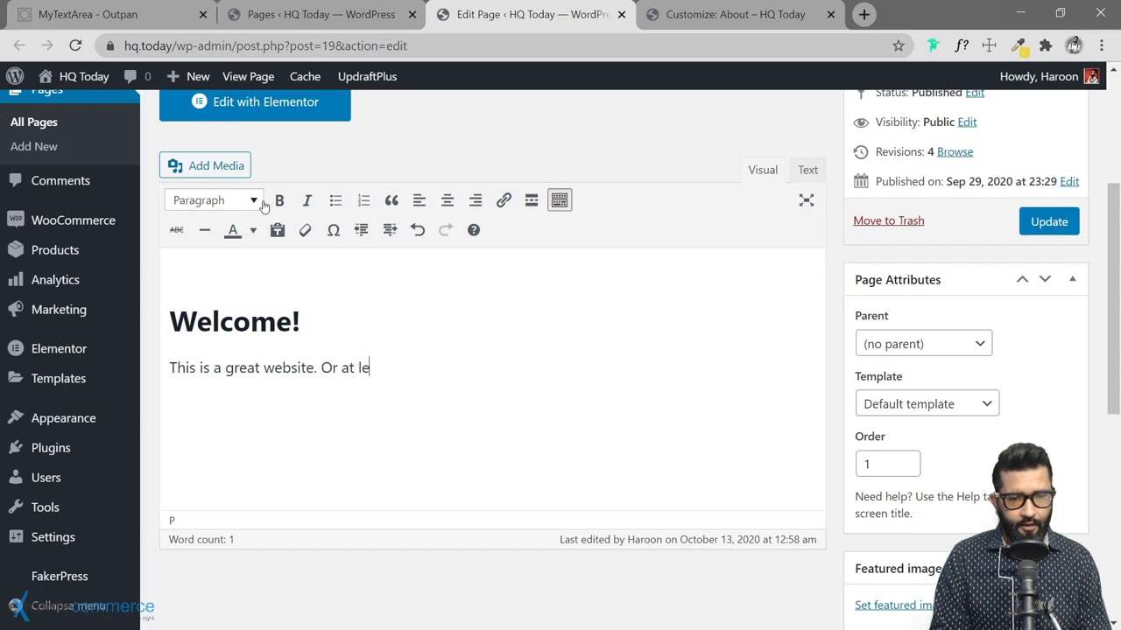
pyautogui.write('ast it aspi')
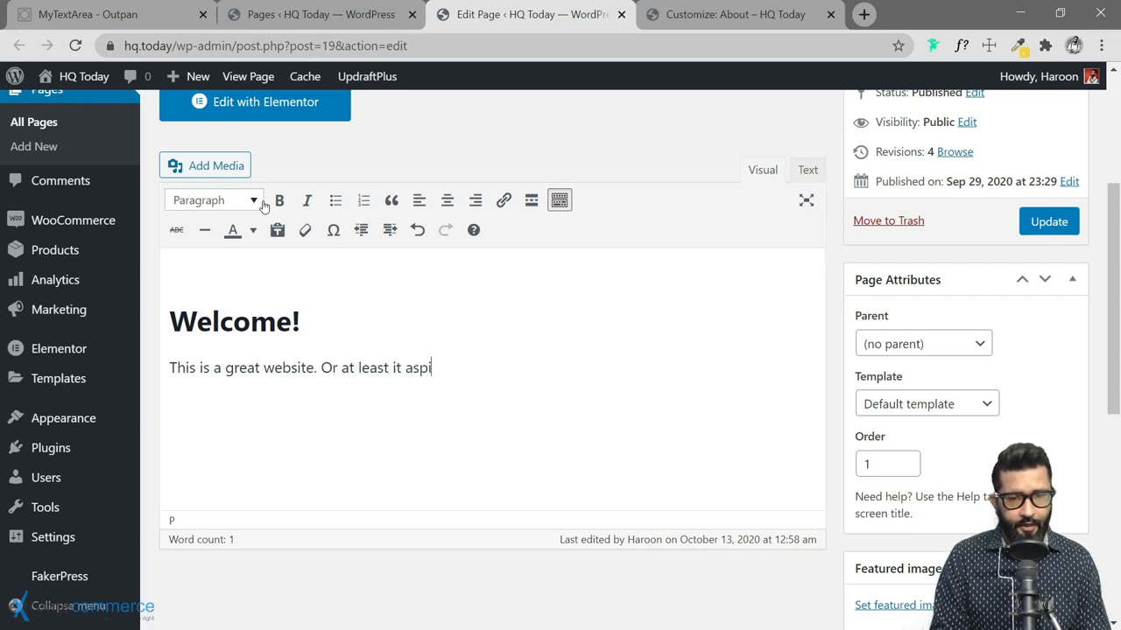
pyautogui.write('res to be great so')
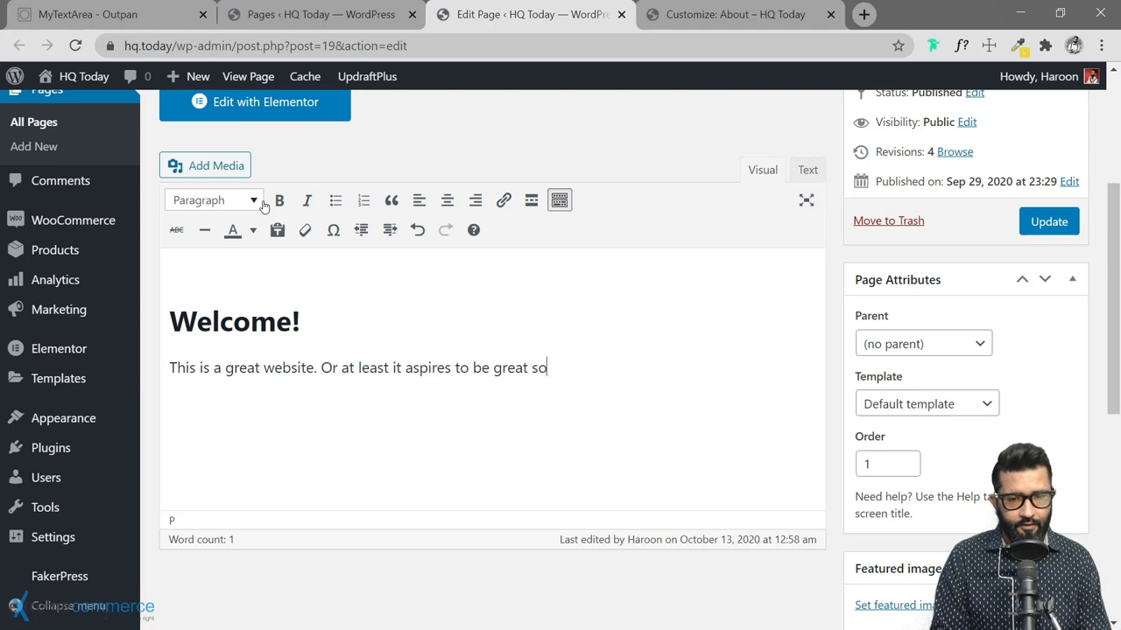
pyautogui.write('me day.')
pyautogui.press('Return')
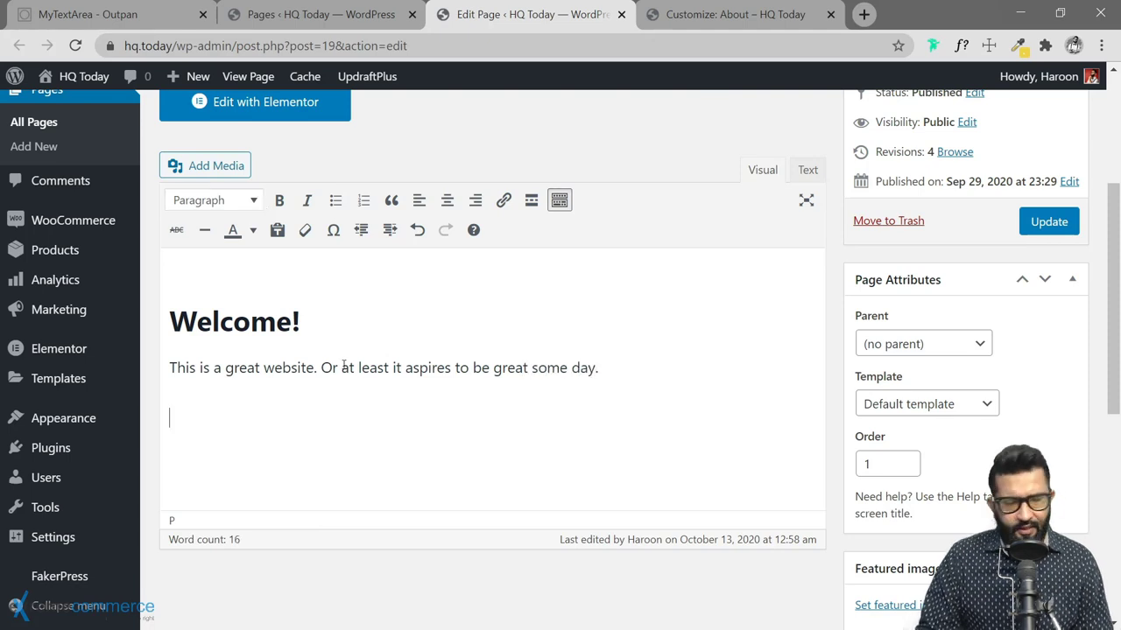
# Insert the suspension bridge photo from the Media Library below the paragraph.
pyautogui.click(184, 166)
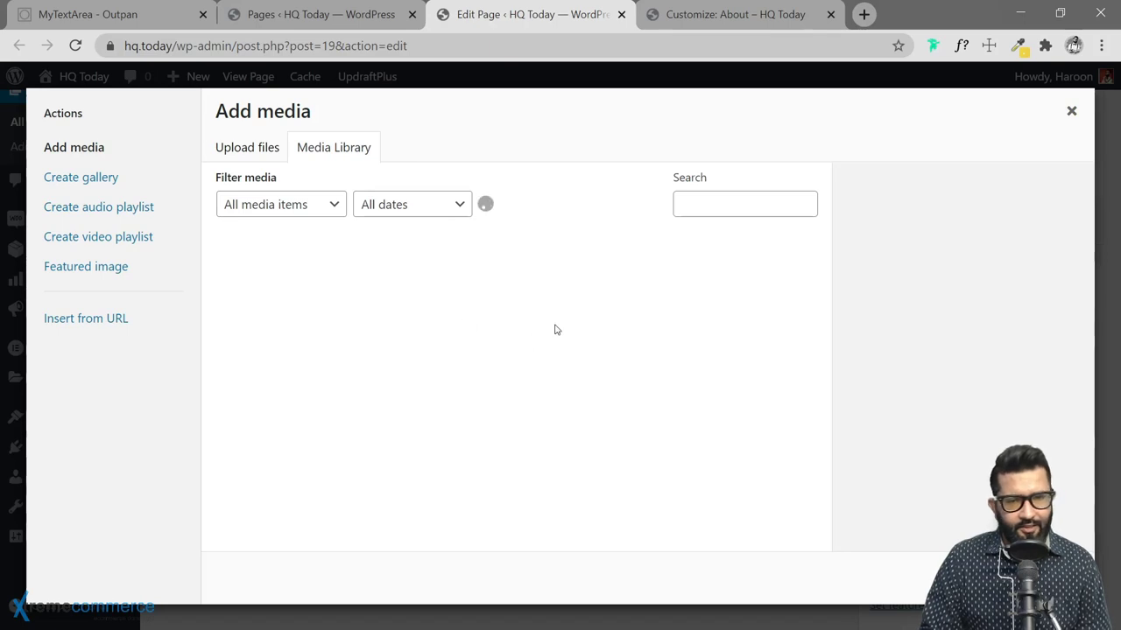
pyautogui.click(394, 426)
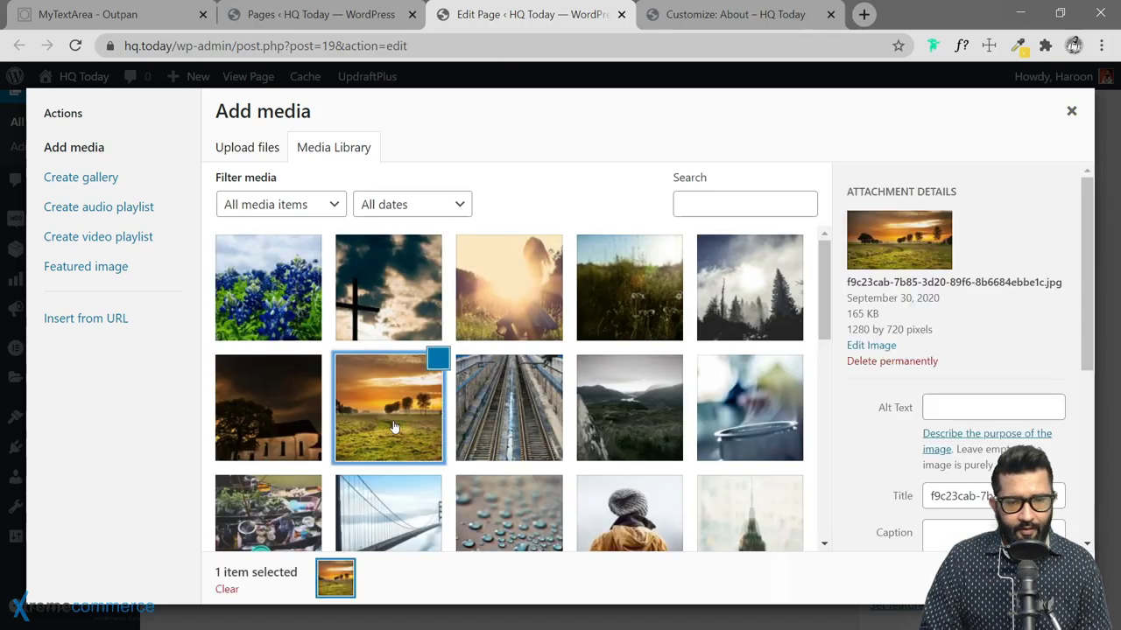
pyautogui.click(401, 505)
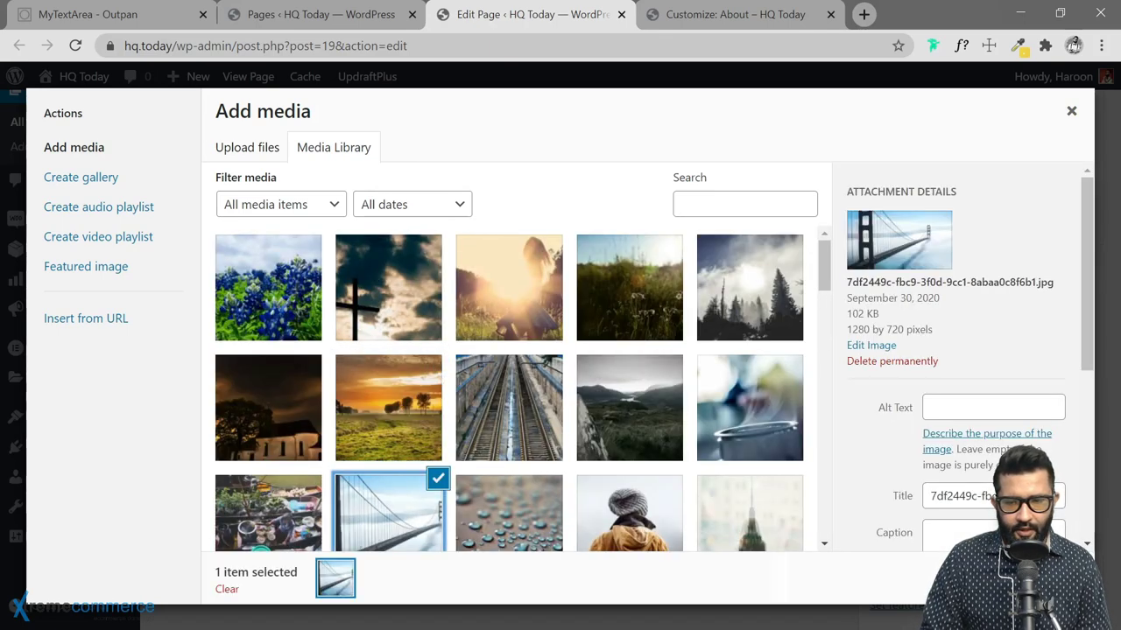
pyautogui.press('Escape')
pyautogui.scroll(-5, 1020, 368)
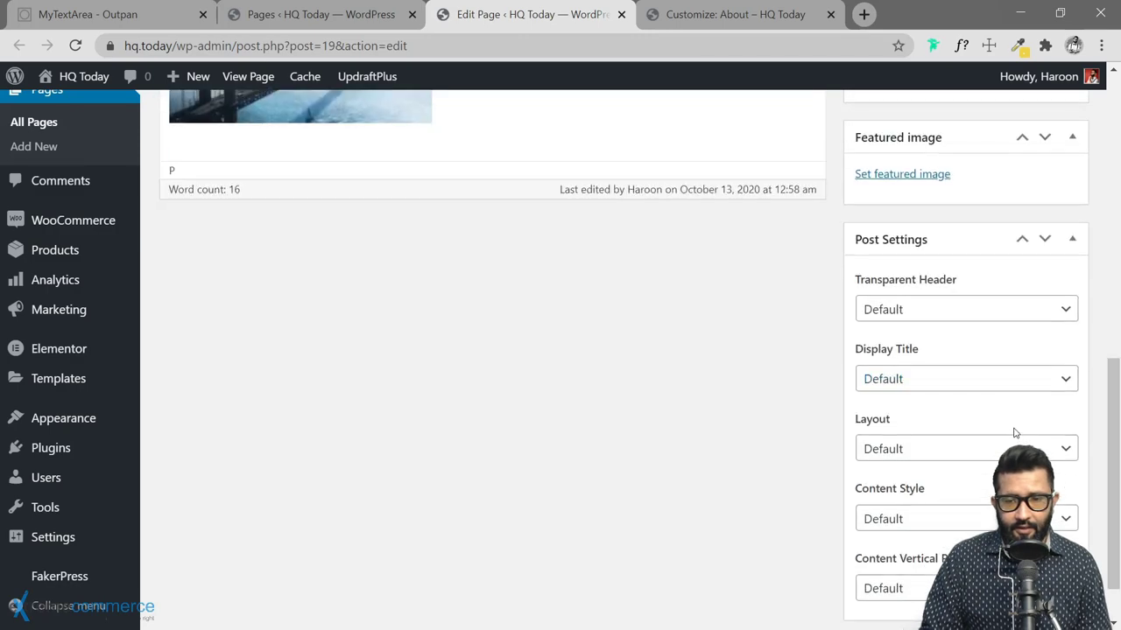
# Set the photo of railway tracks through green forest as the About page's featured image and update the page.
pyautogui.scroll(3, 883, 325)
pyautogui.click(901, 436)
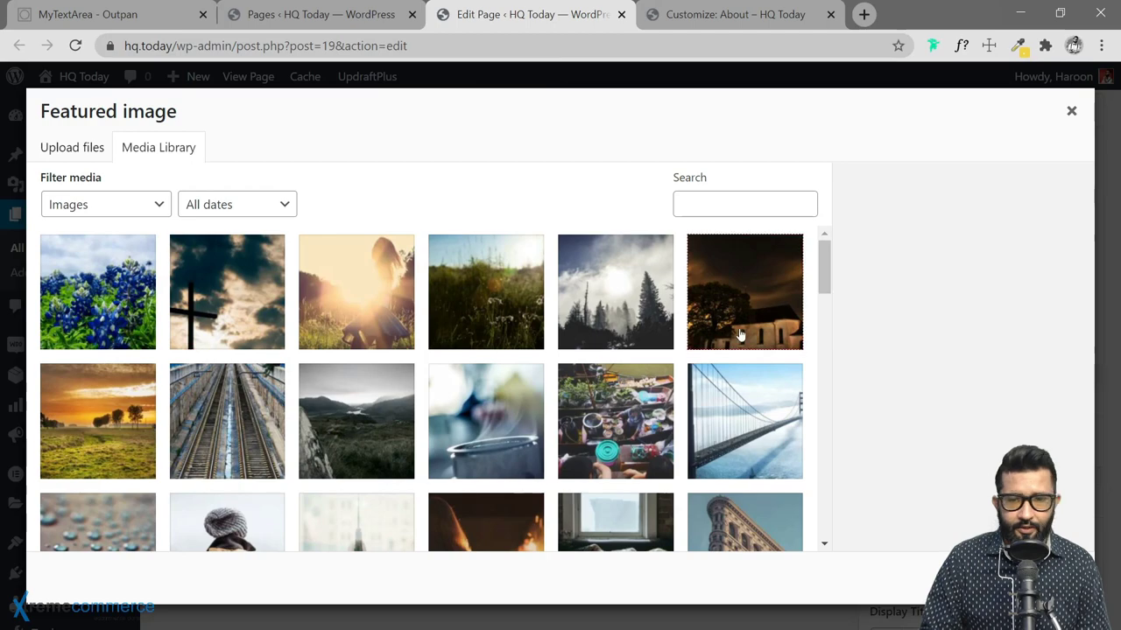
pyautogui.scroll(-2, 453, 382)
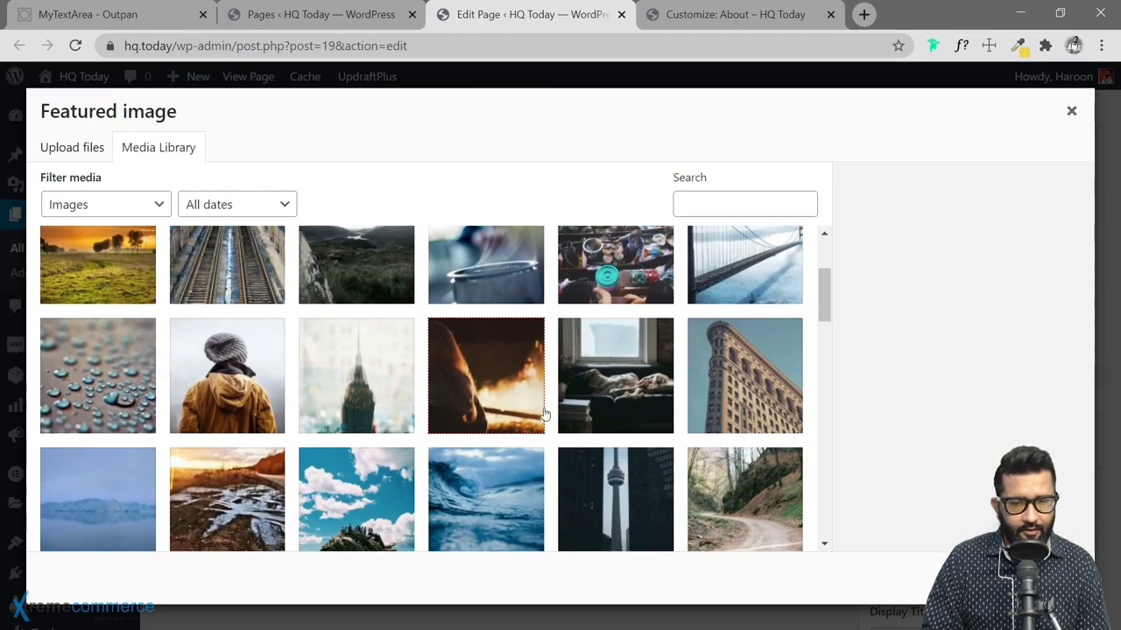
pyautogui.scroll(-1, 542, 408)
pyautogui.scroll(-3, 296, 432)
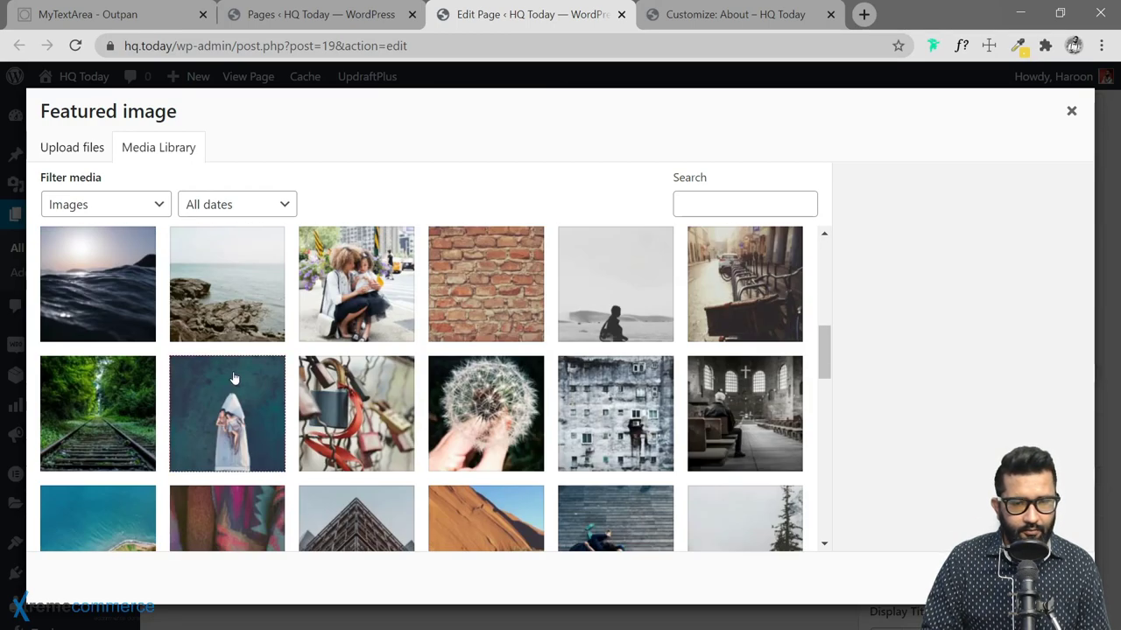
pyautogui.click(91, 421)
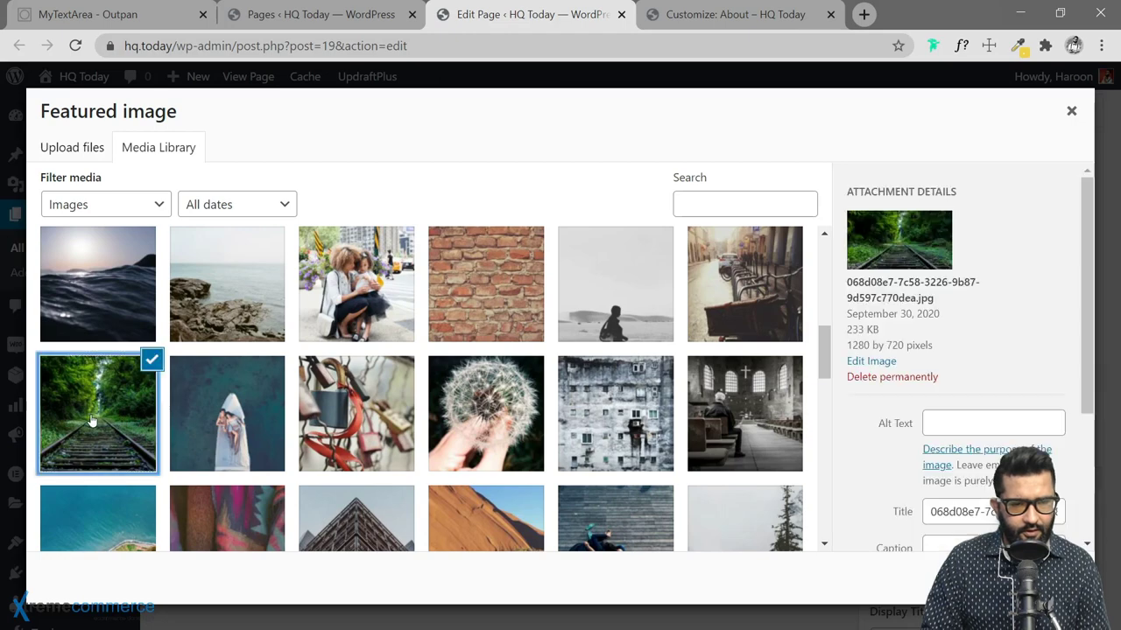
pyautogui.click(1042, 578)
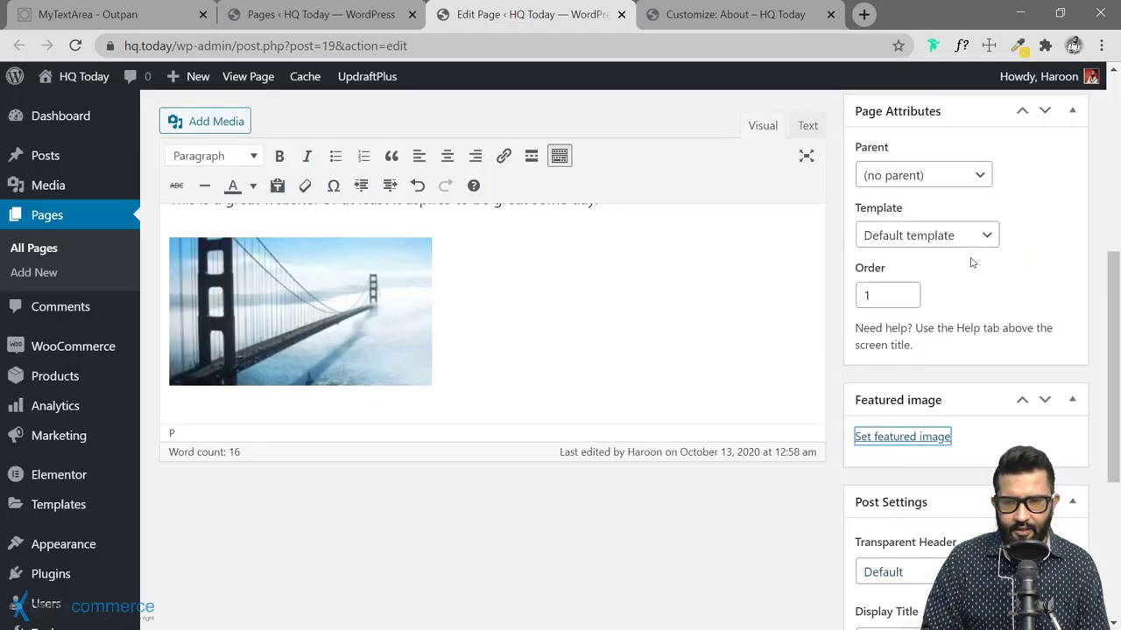
pyautogui.scroll(5, 1057, 501)
pyautogui.click(1055, 484)
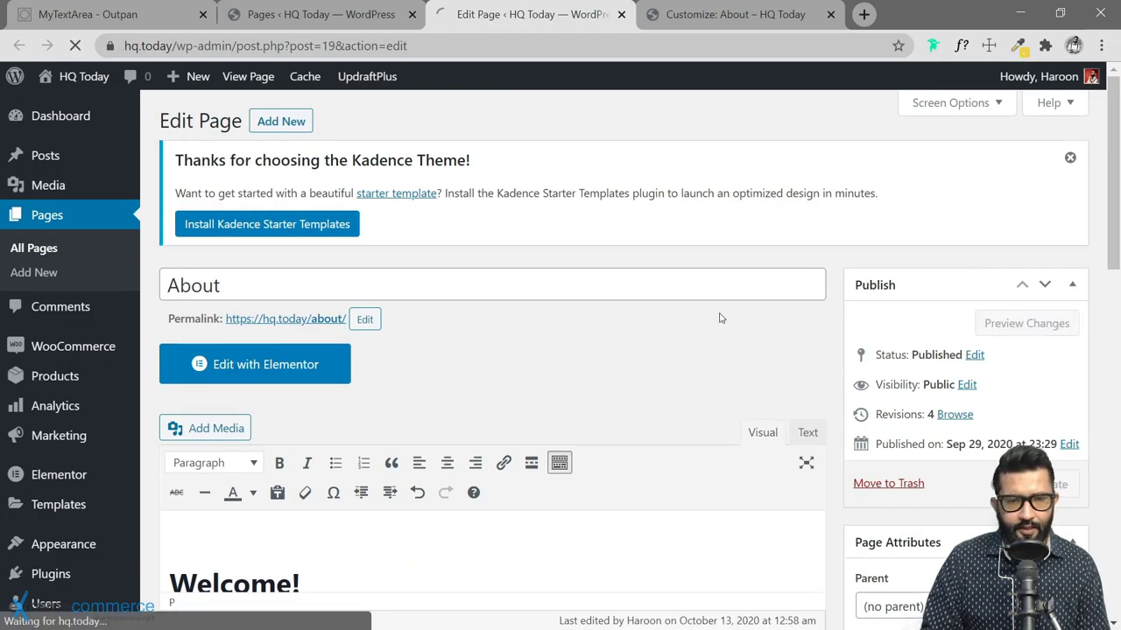
# Switch to the Customizer, publish the sidebar widget changes and reload the Customizer.
pyautogui.click(700, 19)
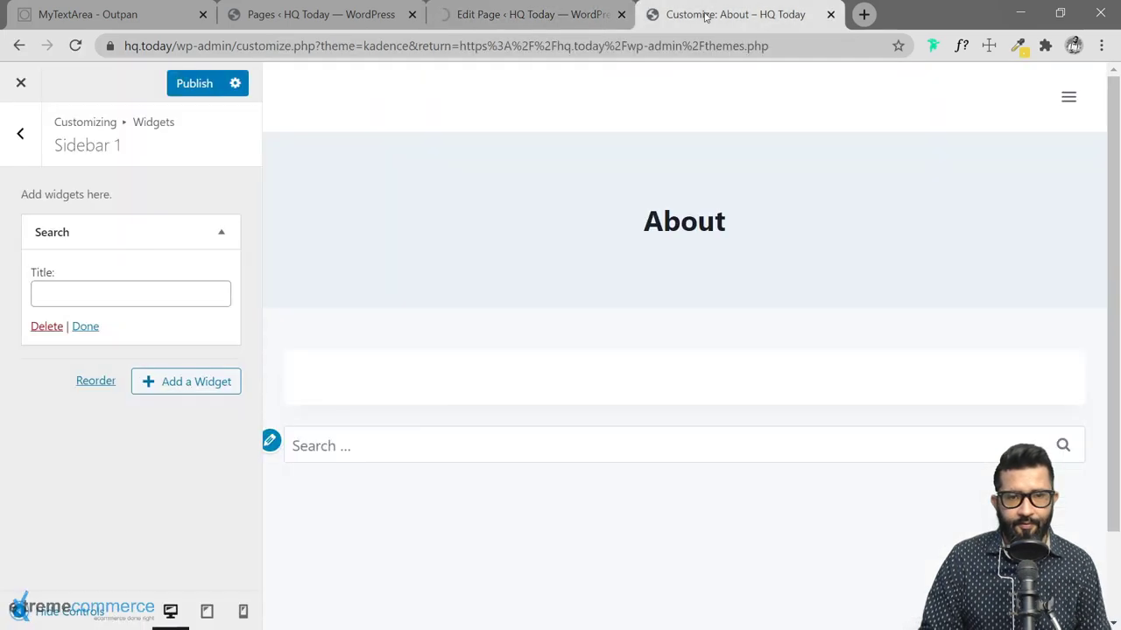
pyautogui.click(796, 50)
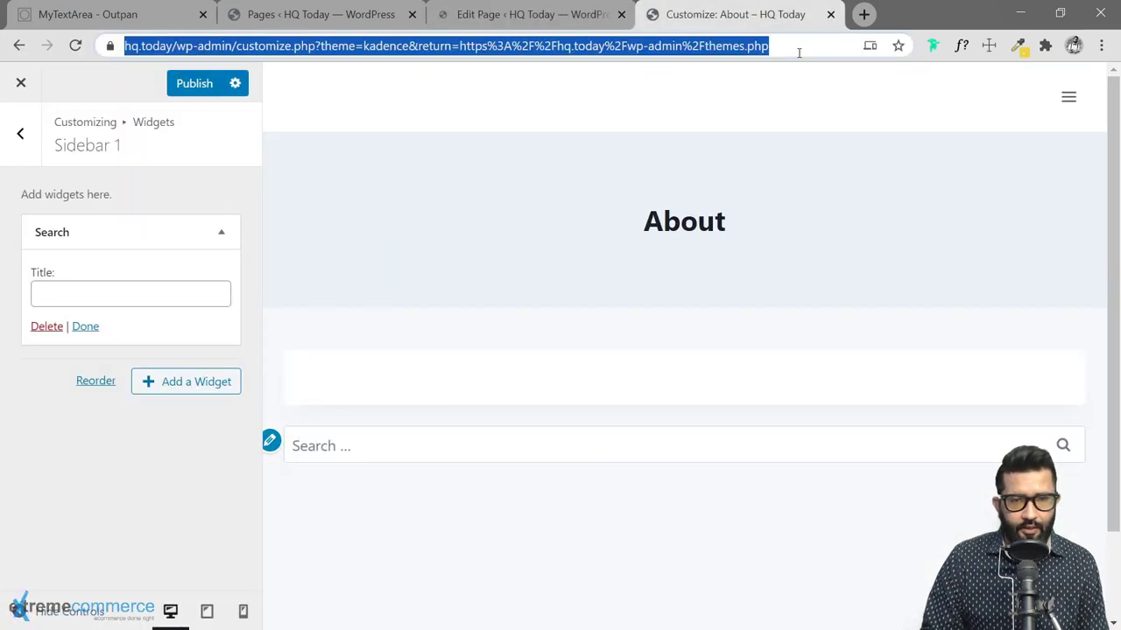
pyautogui.click(194, 87)
pyautogui.click(818, 44)
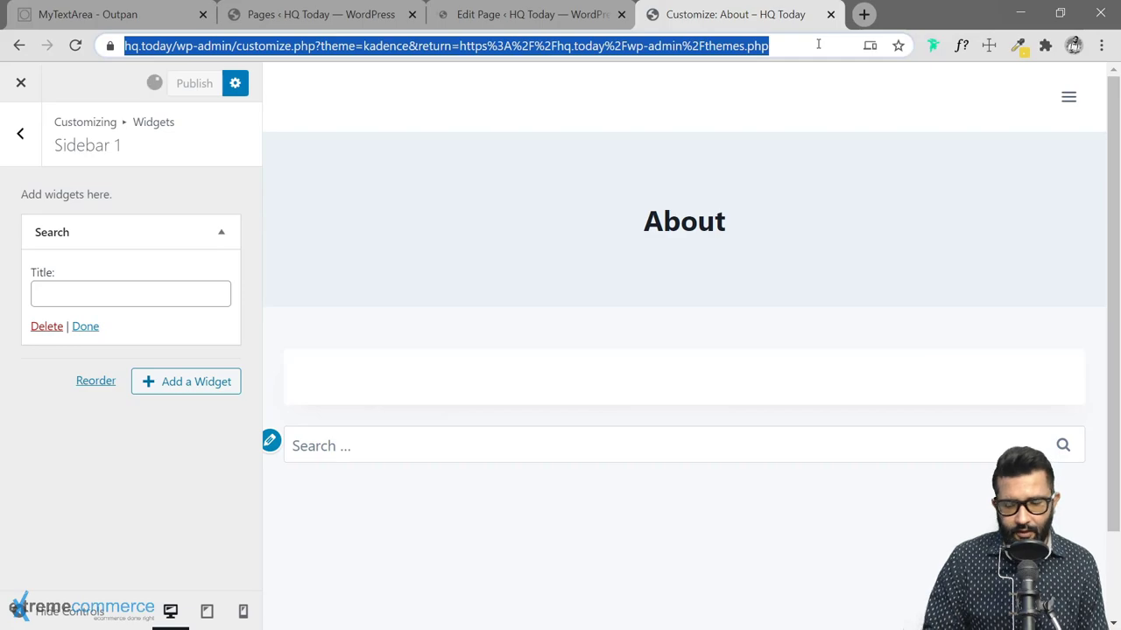
pyautogui.press('Return')
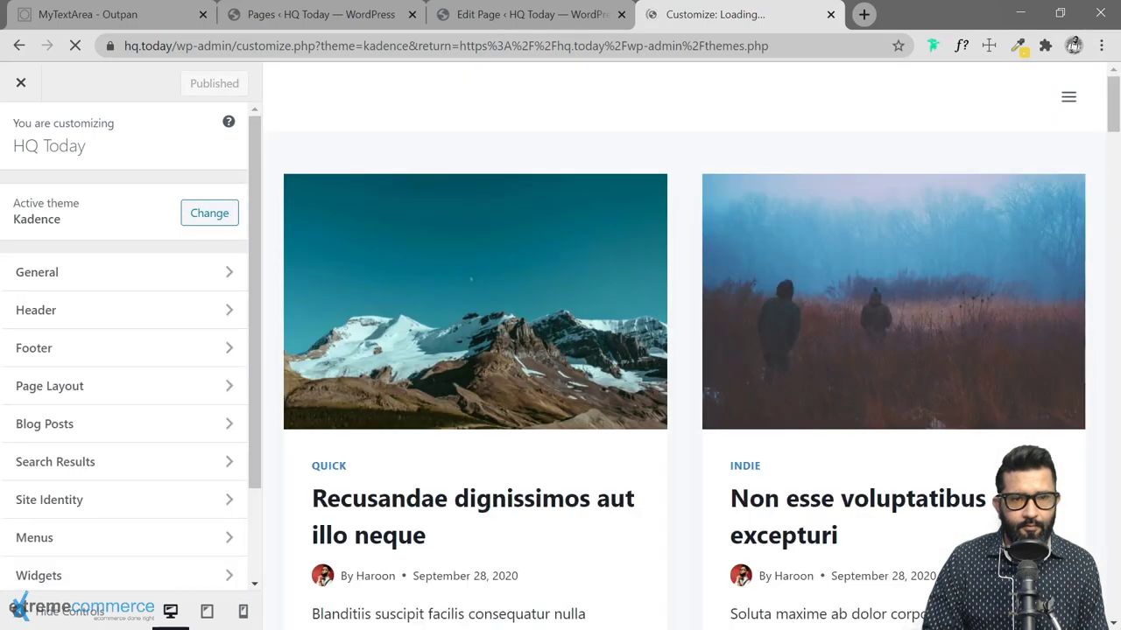
# Open the About page in the Customizer preview from the site menu and compare its content with the page editor.
pyautogui.click(1068, 96)
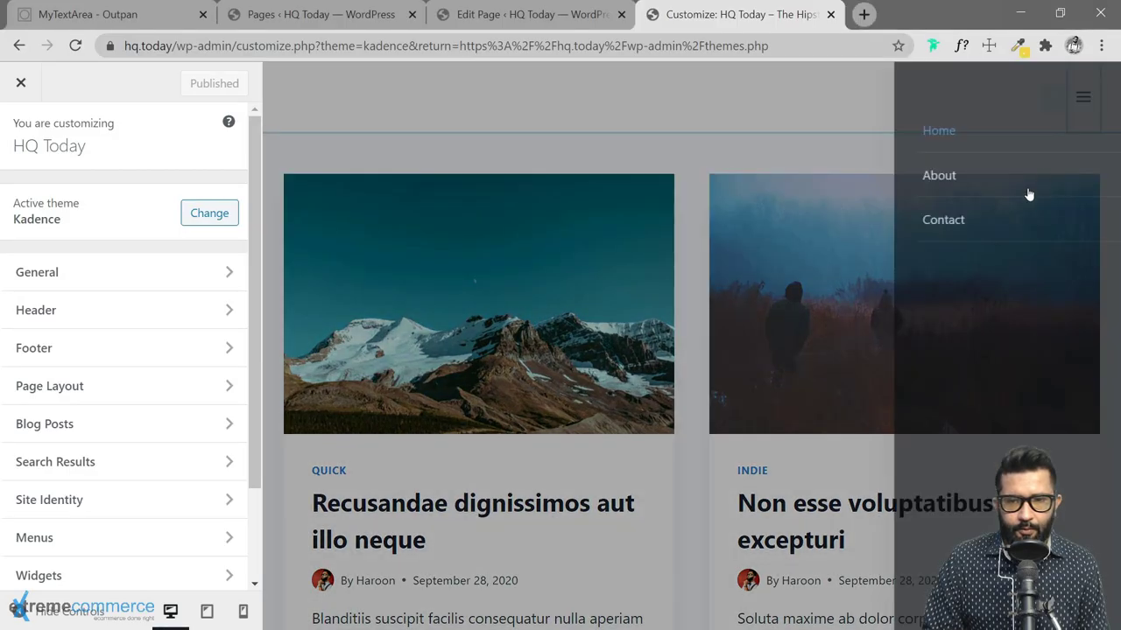
pyautogui.click(399, 180)
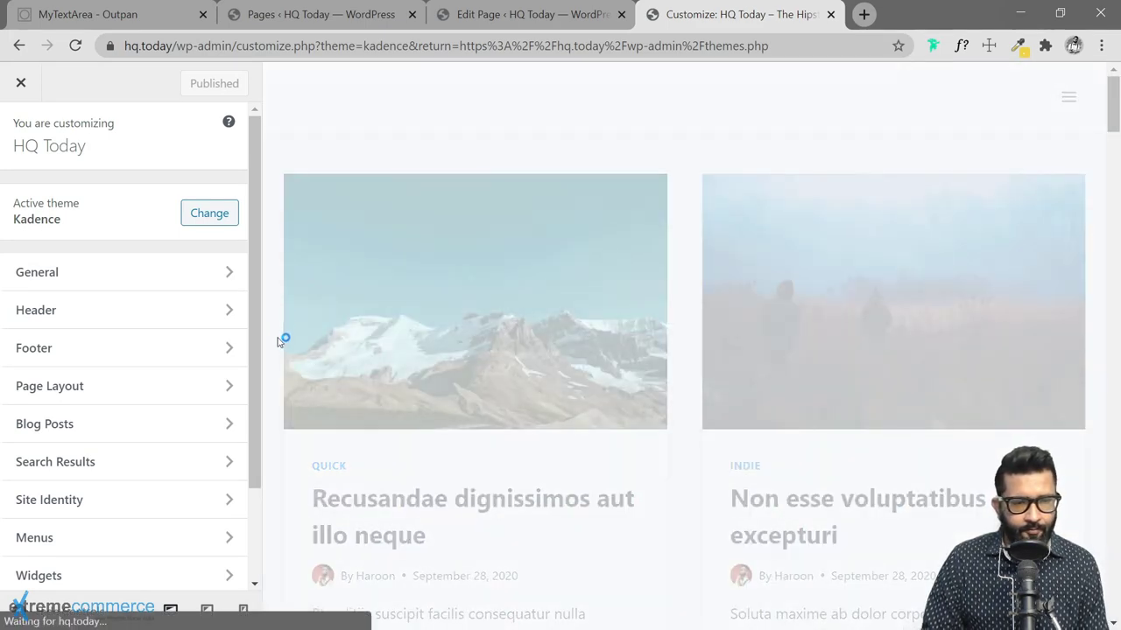
pyautogui.scroll(-2, 622, 361)
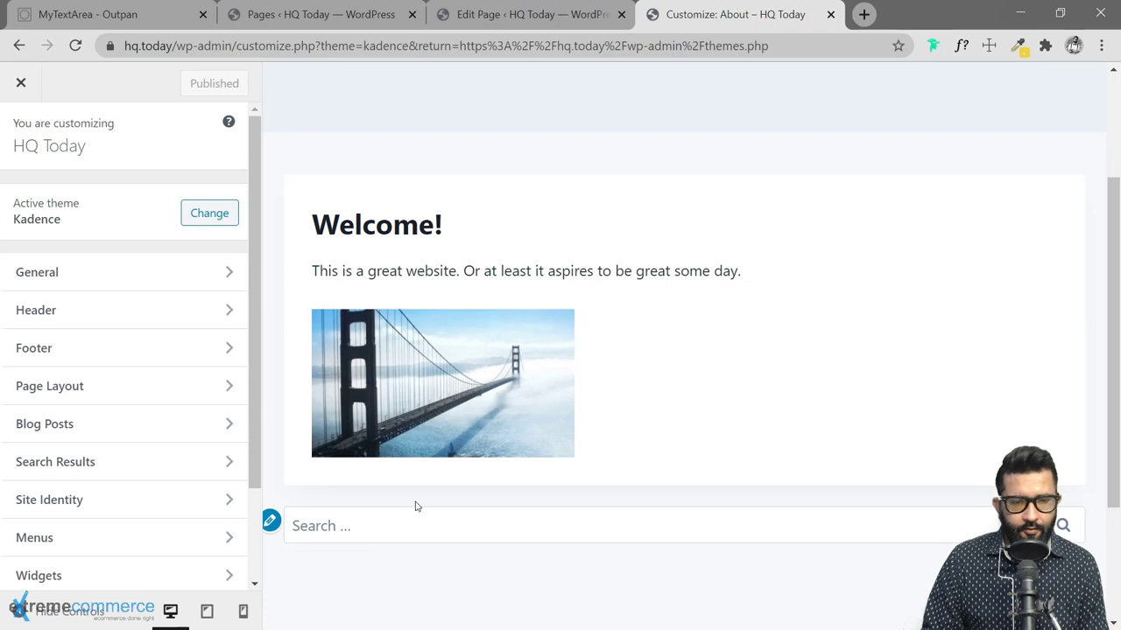
pyautogui.scroll(-1, 441, 482)
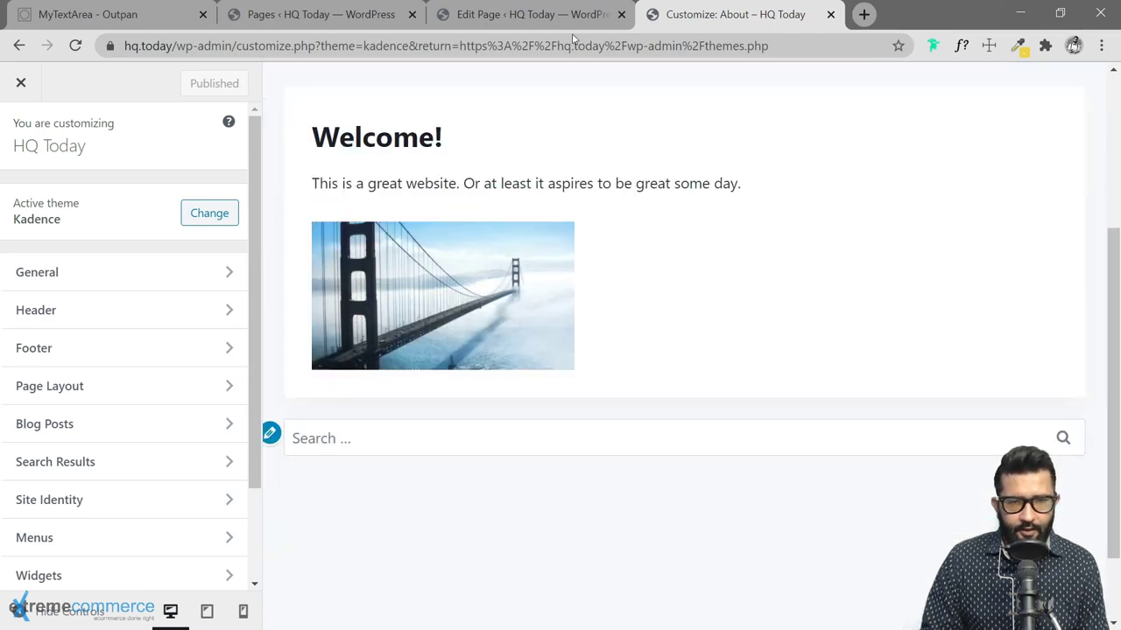
pyautogui.click(571, 16)
pyautogui.scroll(-2, 388, 518)
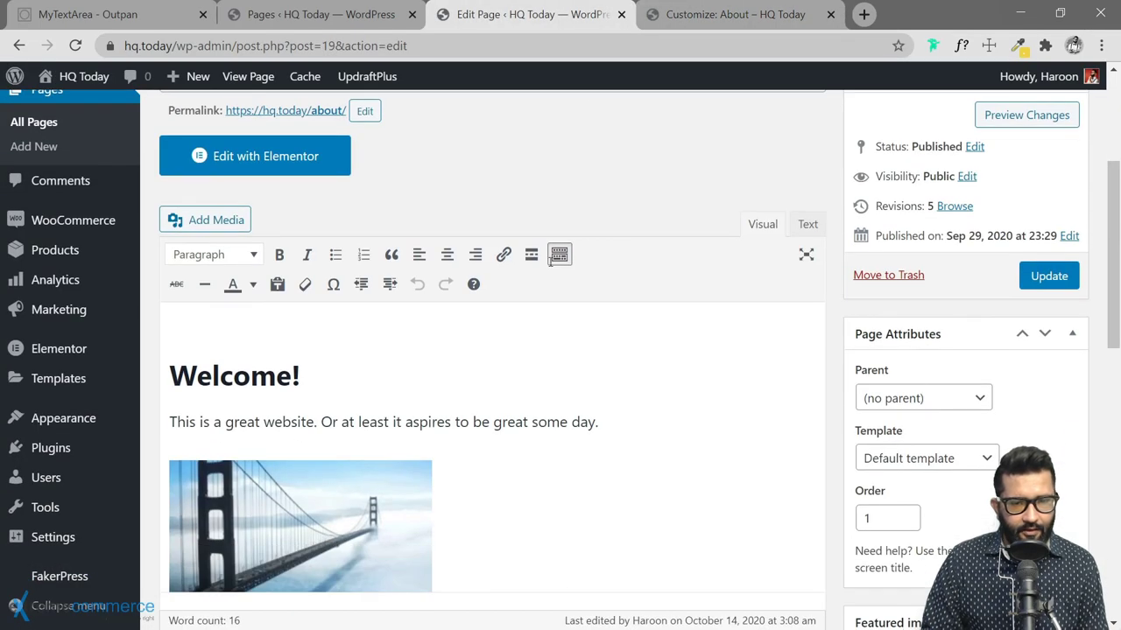
# Return to the Customizer and set the Page Title Layout to In Content in the Page Layout settings.
pyautogui.click(692, 15)
pyautogui.scroll(3, 525, 368)
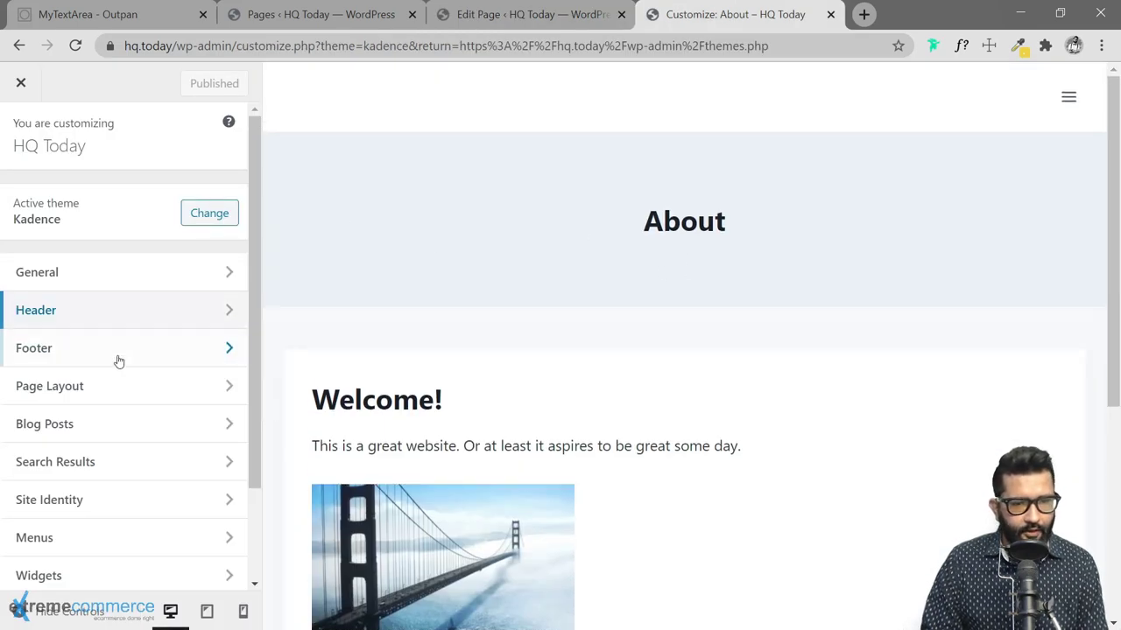
pyautogui.click(53, 388)
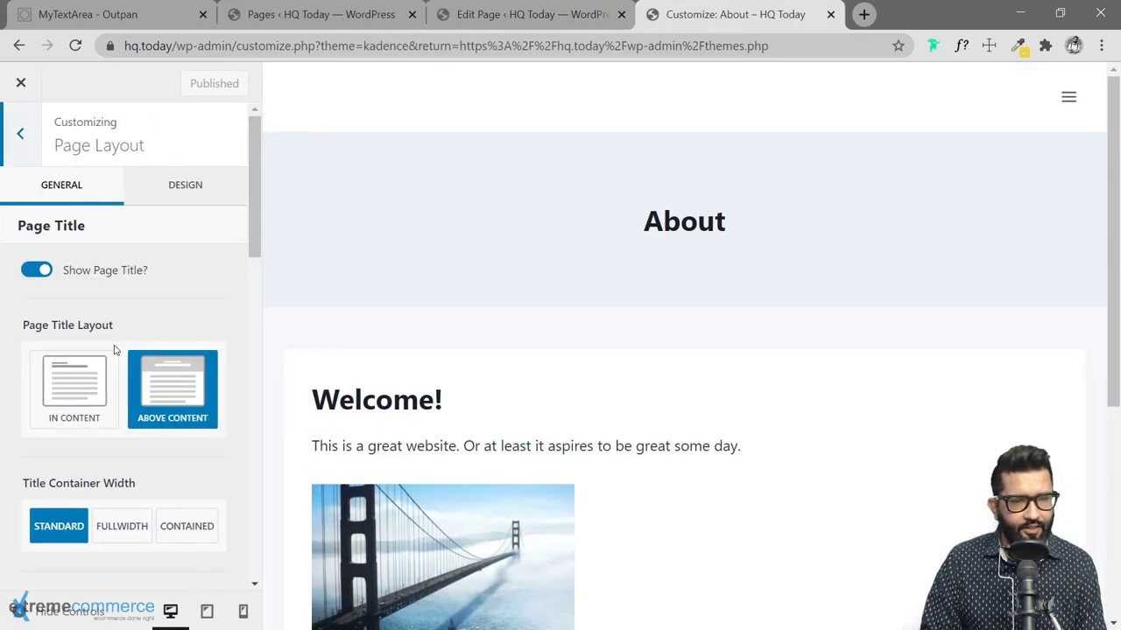
pyautogui.scroll(-1, 105, 346)
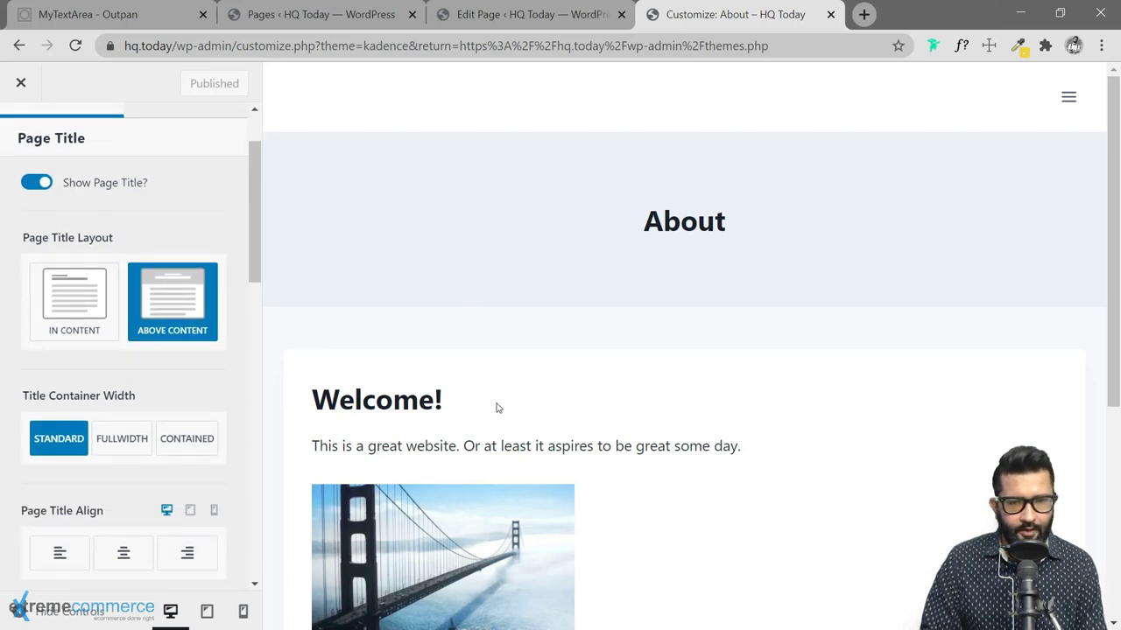
pyautogui.click(75, 307)
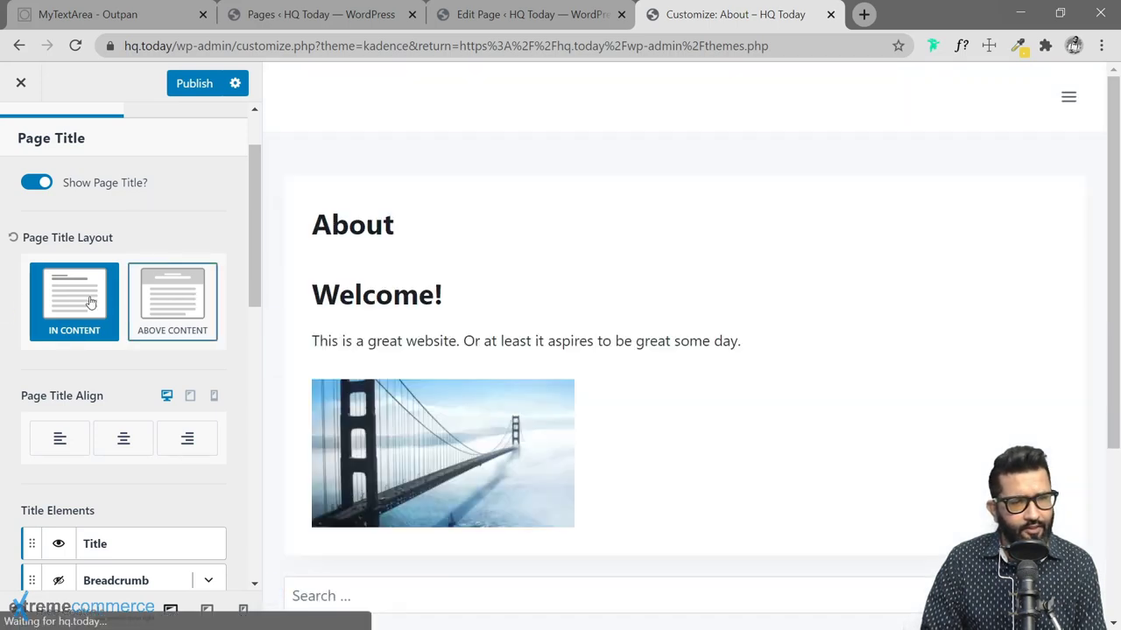
# Try Fullwidth as the Default Page Layout.
pyautogui.scroll(1, 192, 323)
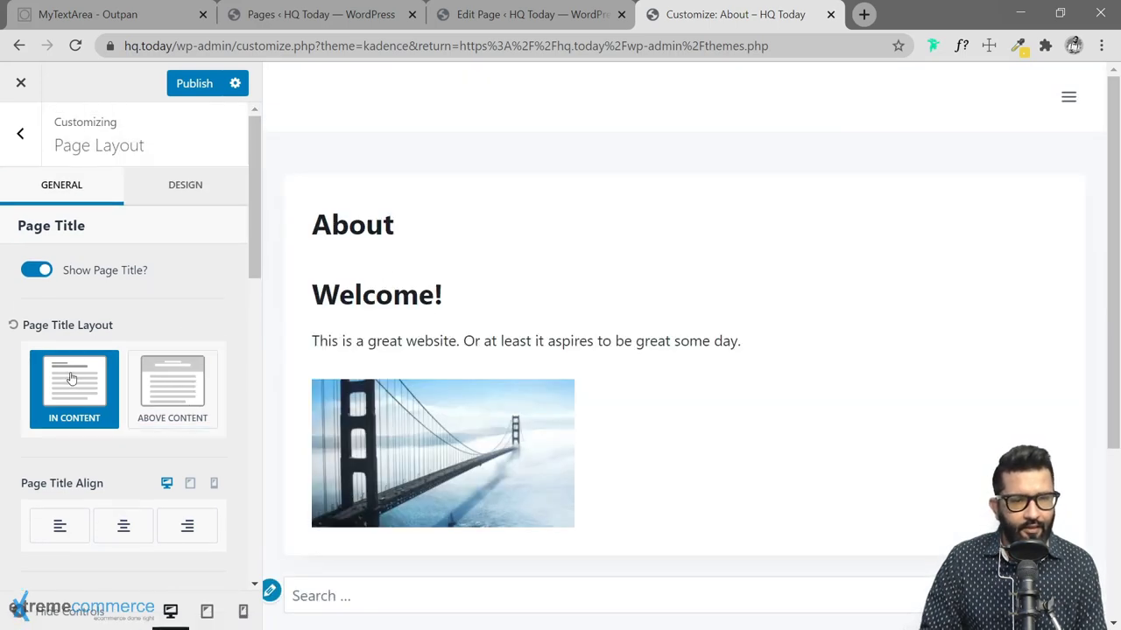
pyautogui.scroll(-2, 133, 385)
pyautogui.scroll(-2, 200, 386)
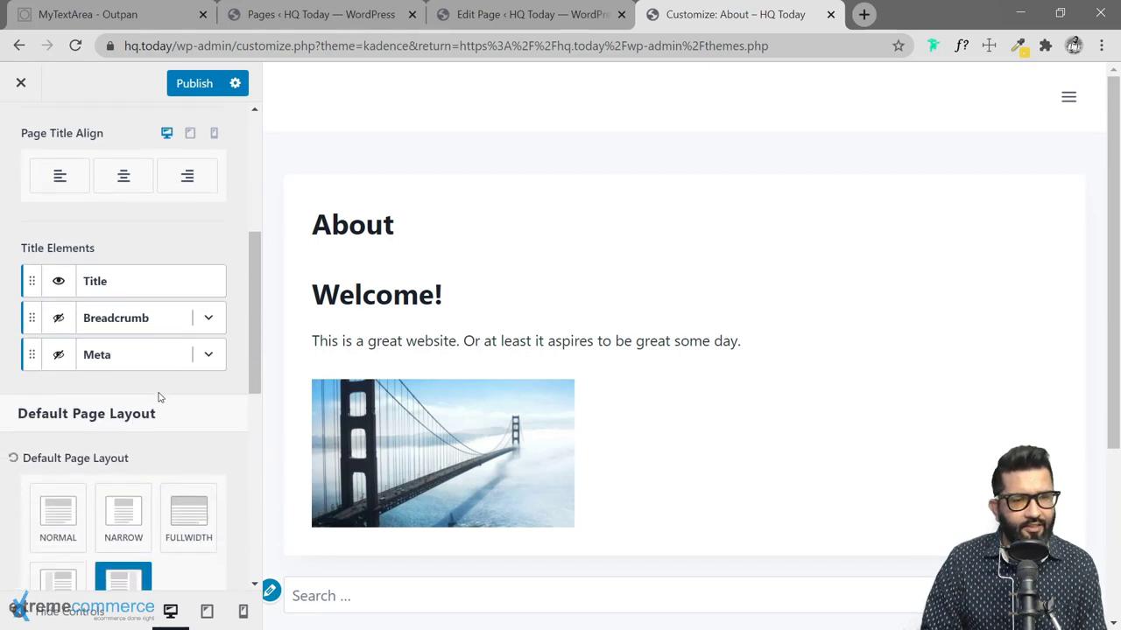
pyautogui.scroll(-3, 118, 378)
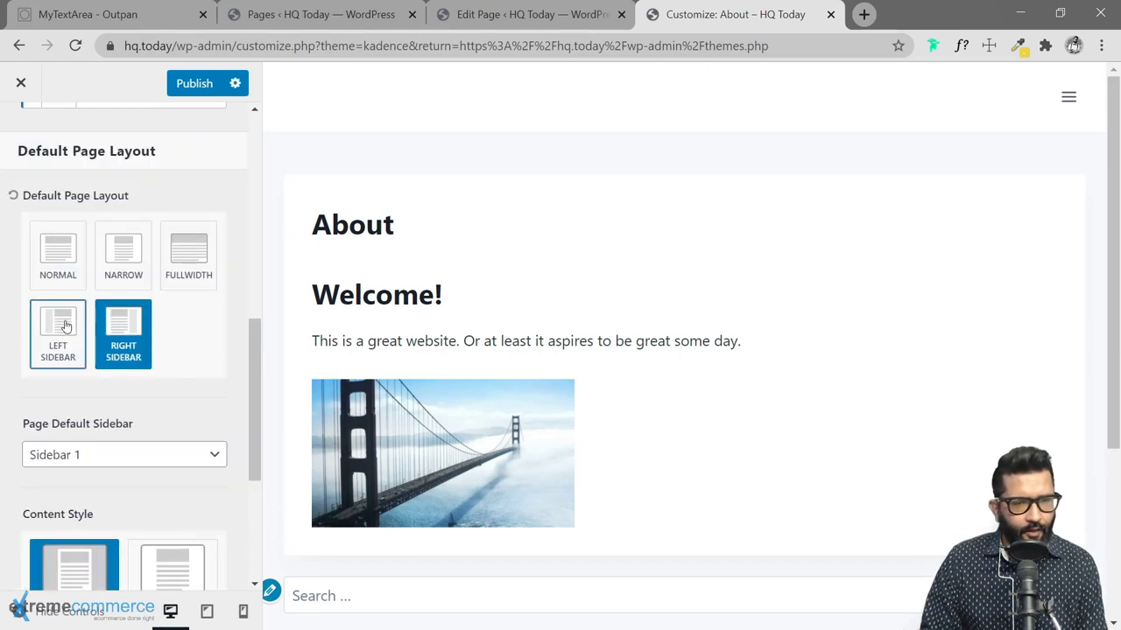
pyautogui.click(189, 269)
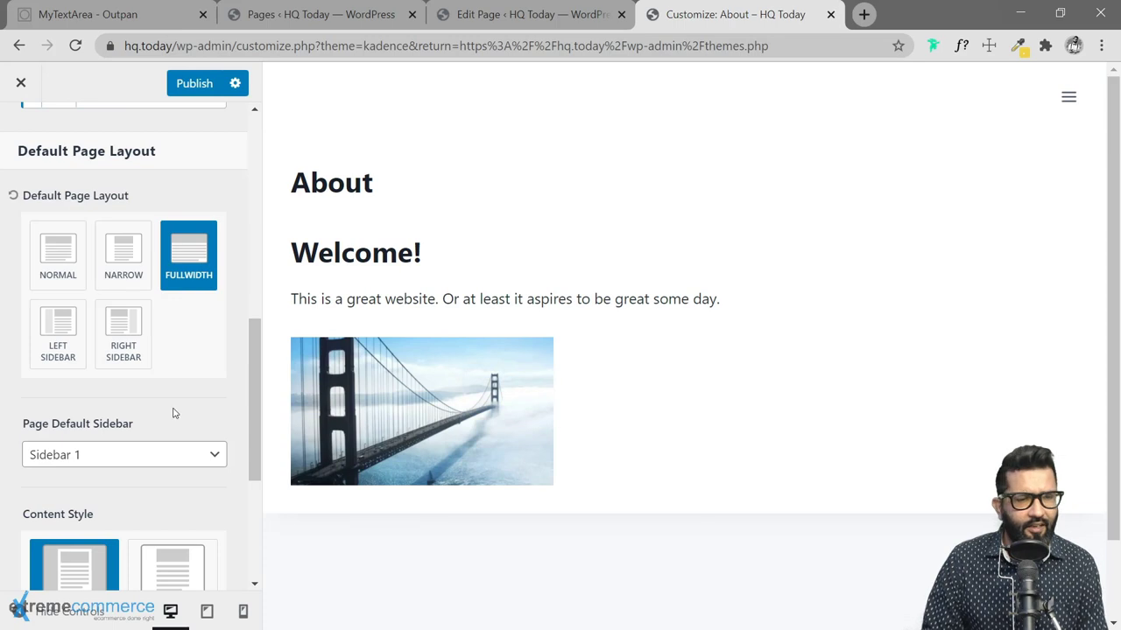
# Examine the title elements, content style, vertical padding and featured image options, and compare the preview with the page editor.
pyautogui.scroll(-2, 174, 413)
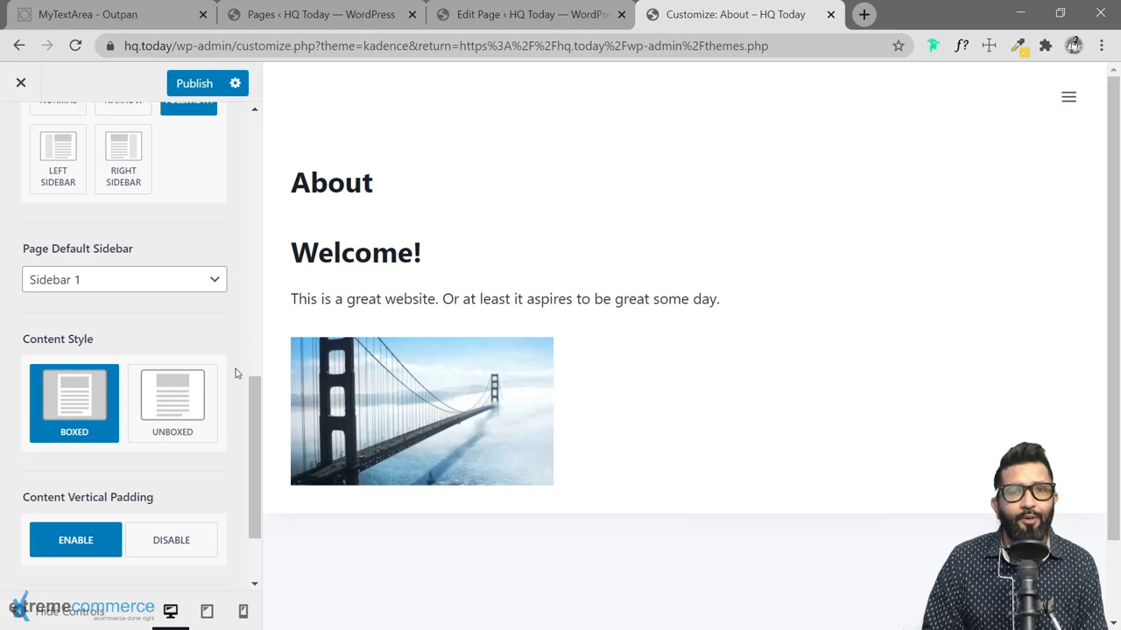
pyautogui.scroll(5, 234, 373)
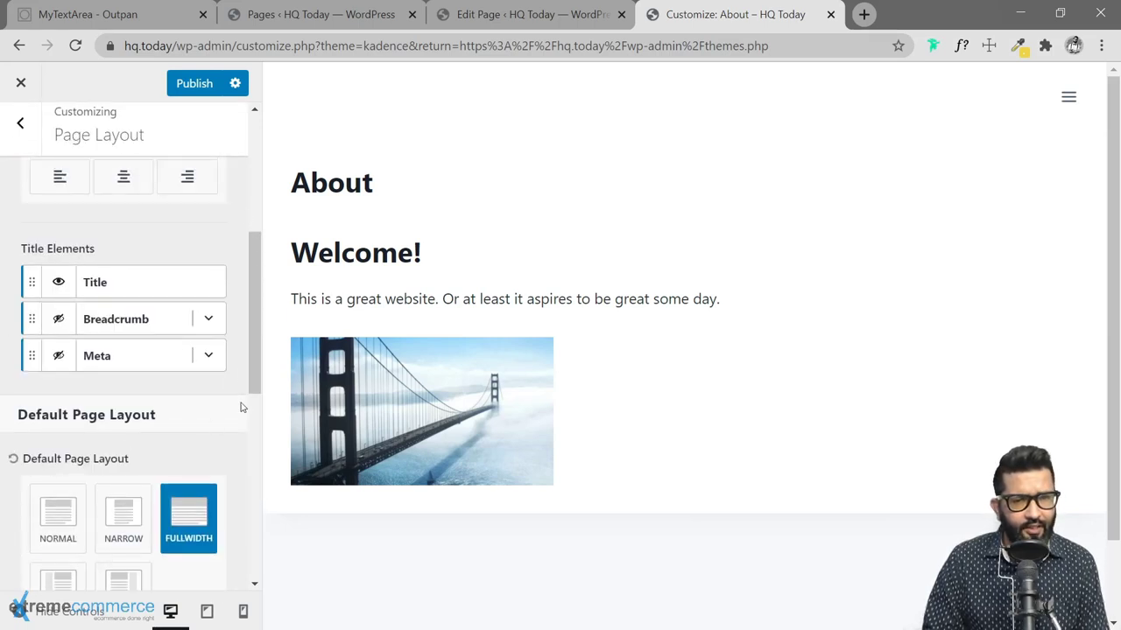
pyautogui.scroll(-2, 230, 440)
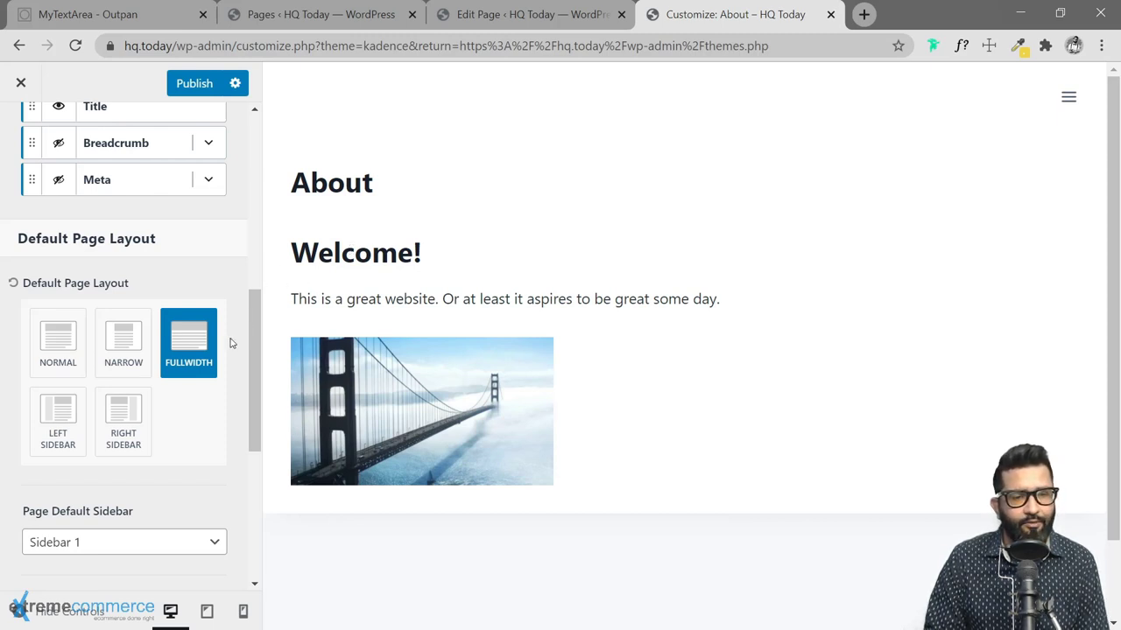
pyautogui.scroll(-4, 231, 343)
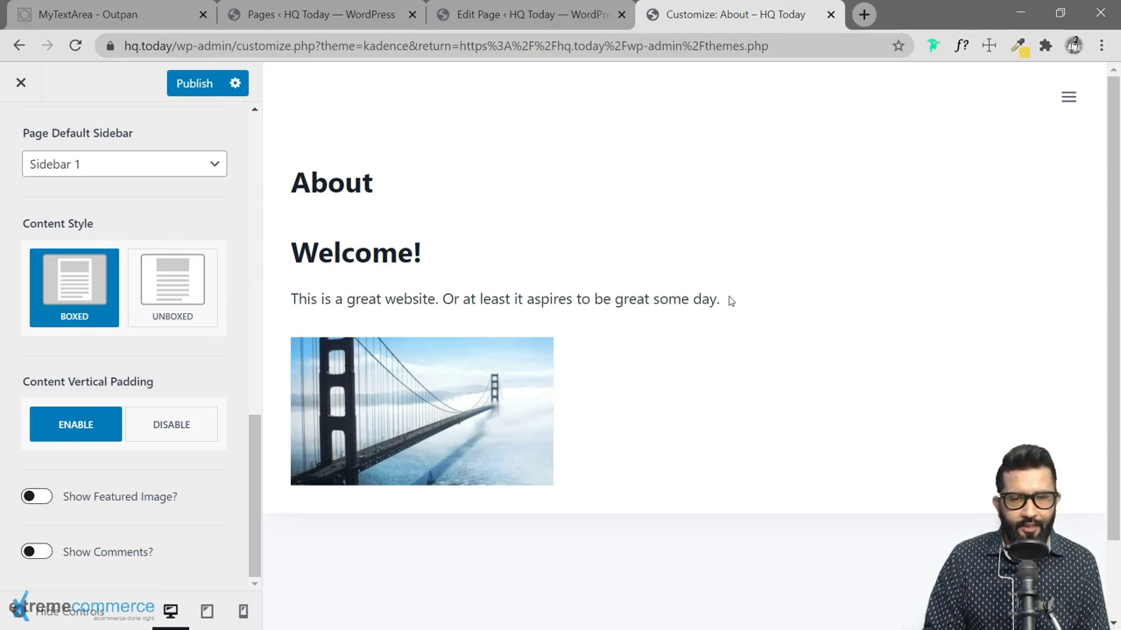
pyautogui.scroll(-1, 357, 217)
pyautogui.scroll(1, 348, 216)
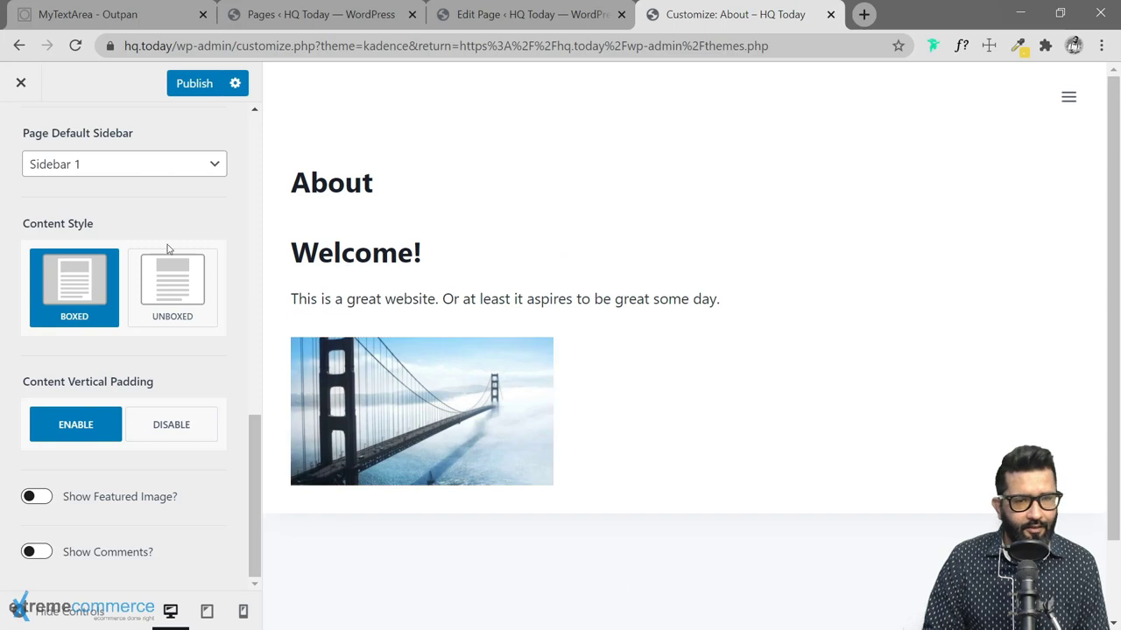
pyautogui.scroll(5, 141, 226)
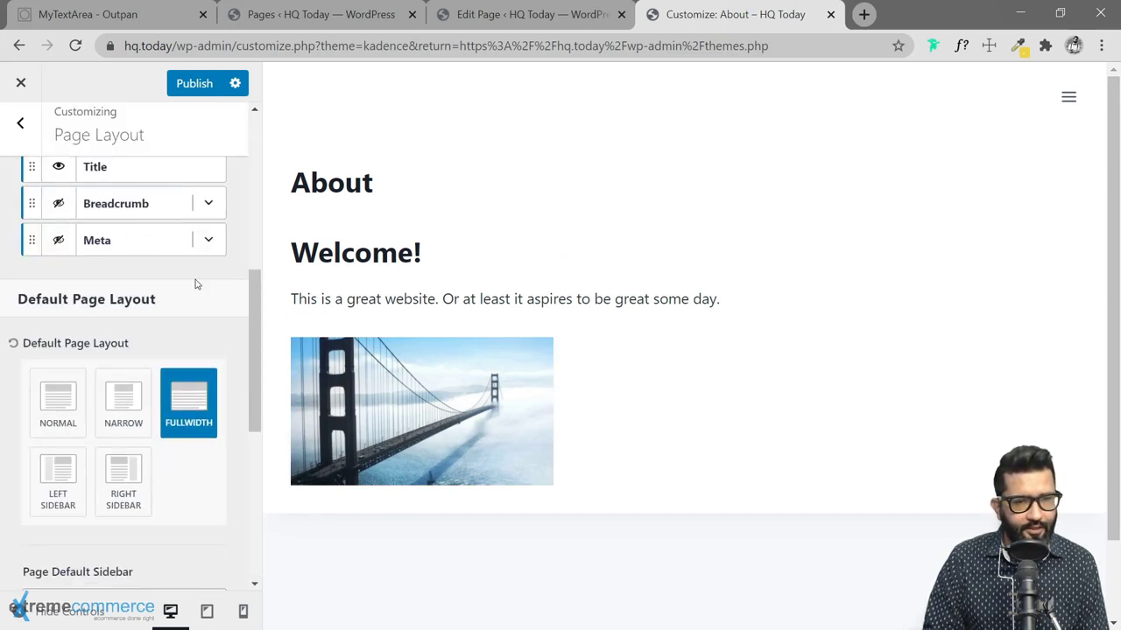
pyautogui.scroll(-5, 220, 315)
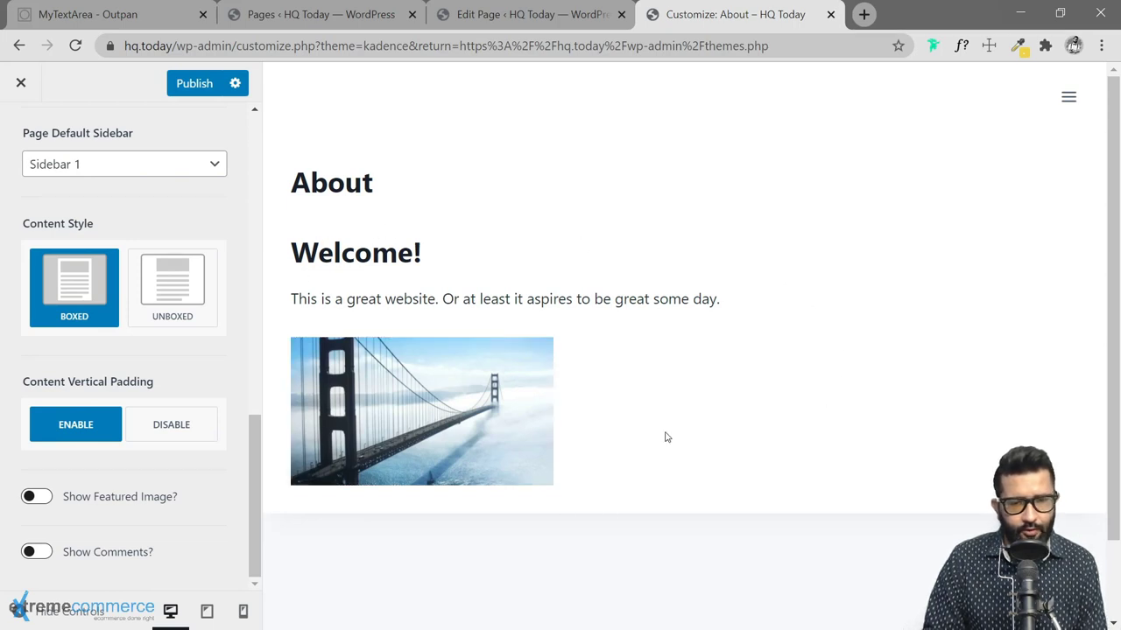
pyautogui.click(525, 14)
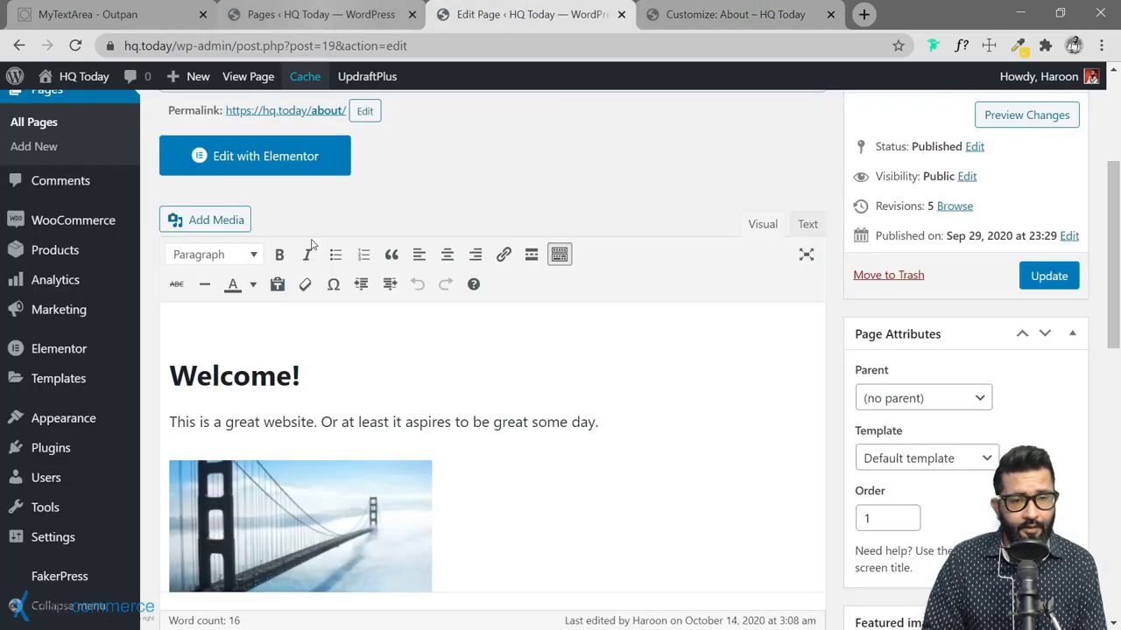
pyautogui.click(718, 14)
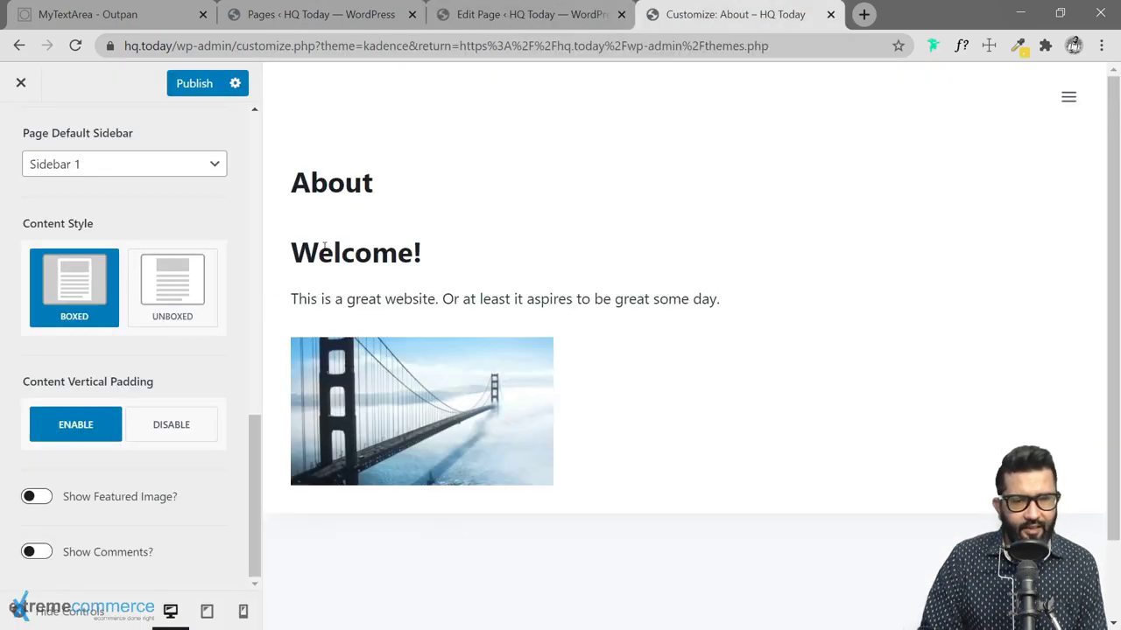
# Set the Default Page Layout to Narrow.
pyautogui.scroll(15, 145, 280)
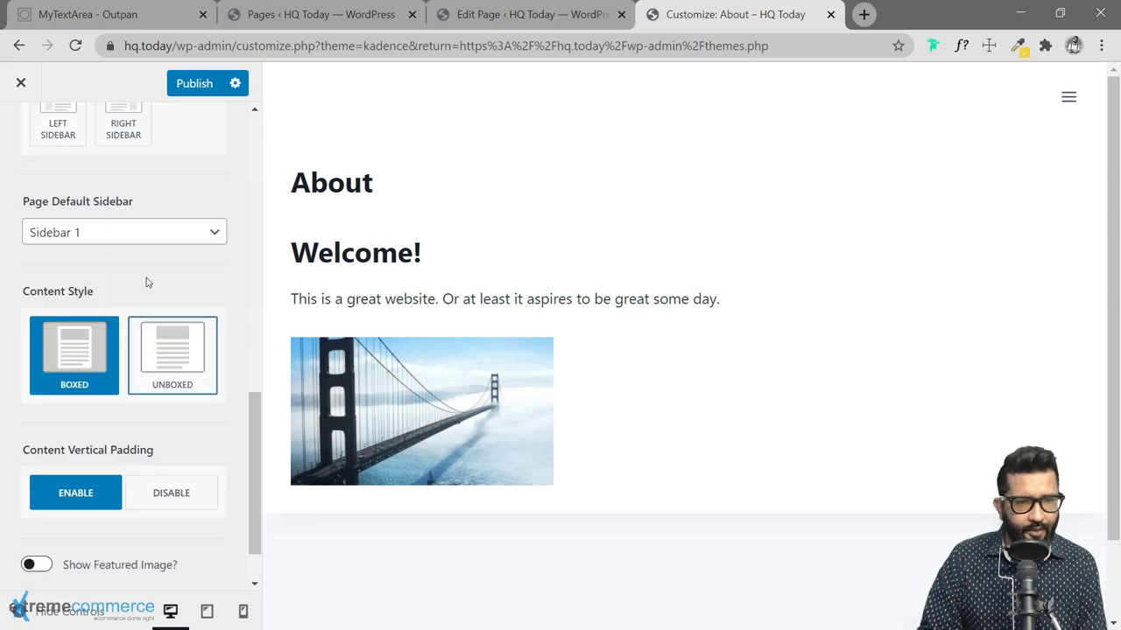
pyautogui.scroll(-6, 79, 391)
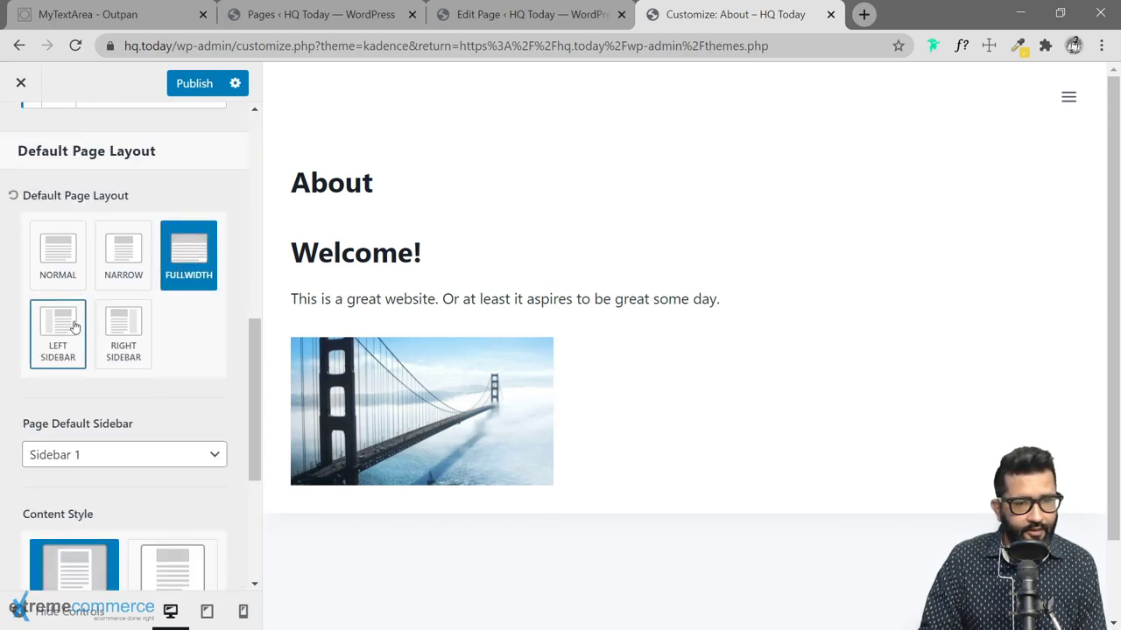
pyautogui.click(123, 261)
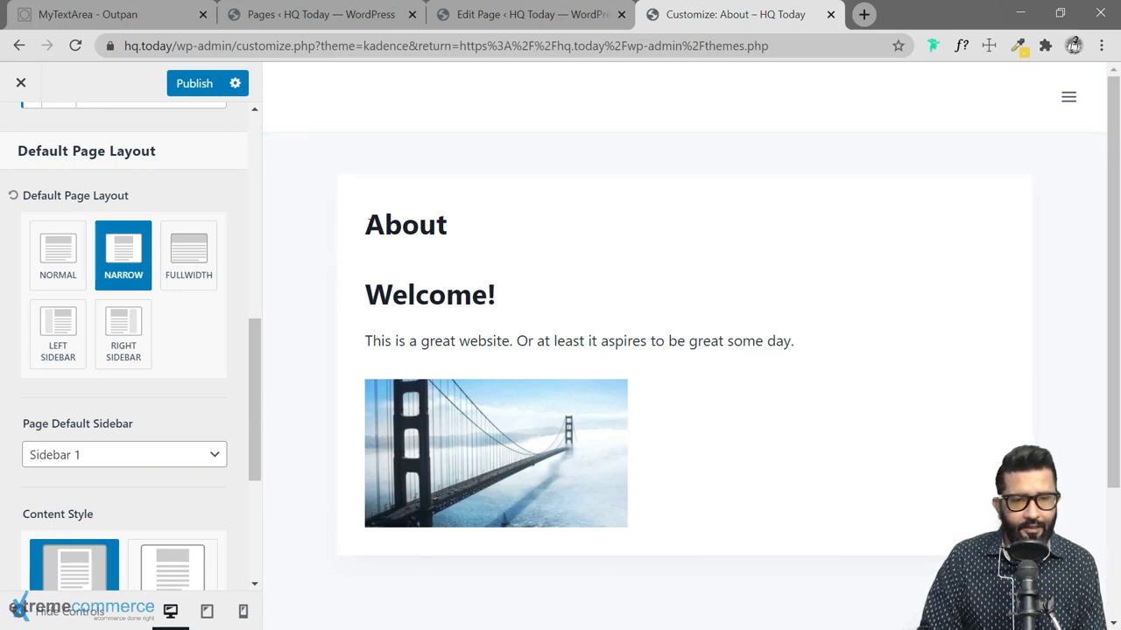
# Compare the About page's title and content in the preview with the content in the page editor.
pyautogui.moveTo(365, 219); pyautogui.dragTo(688, 494)
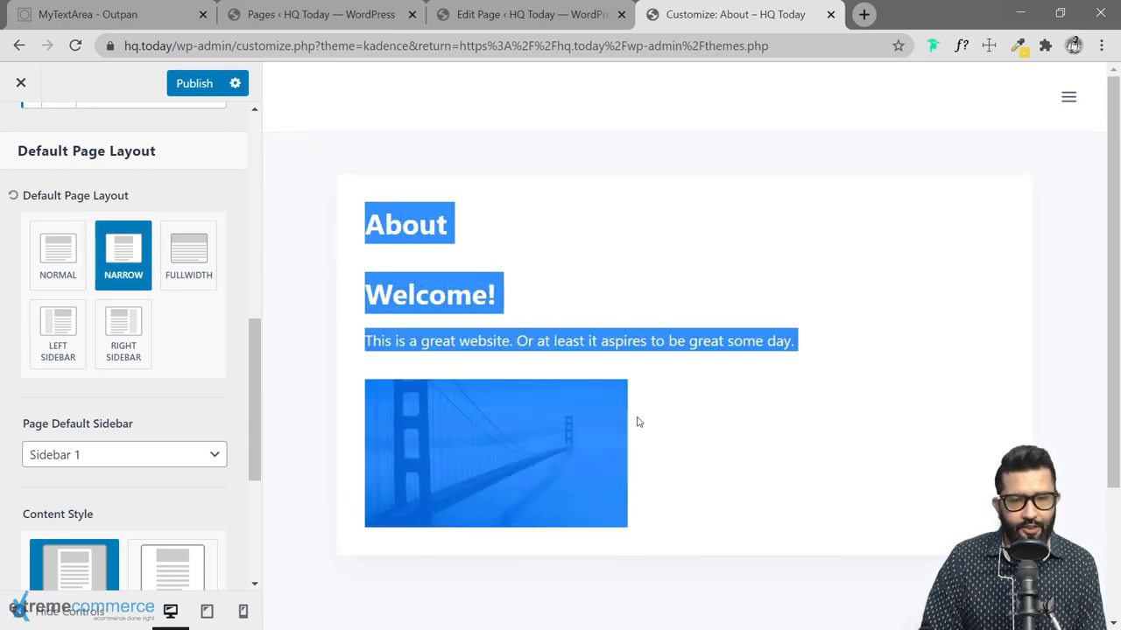
pyautogui.click(558, 267)
pyautogui.click(320, 14)
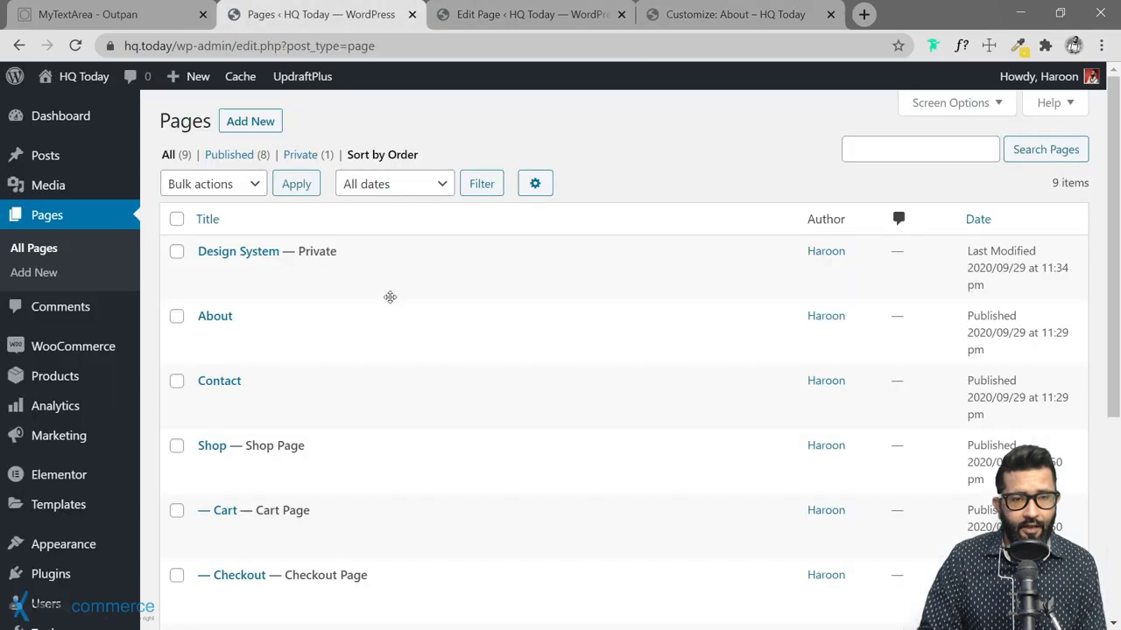
pyautogui.click(487, 16)
pyautogui.scroll(-2, 245, 468)
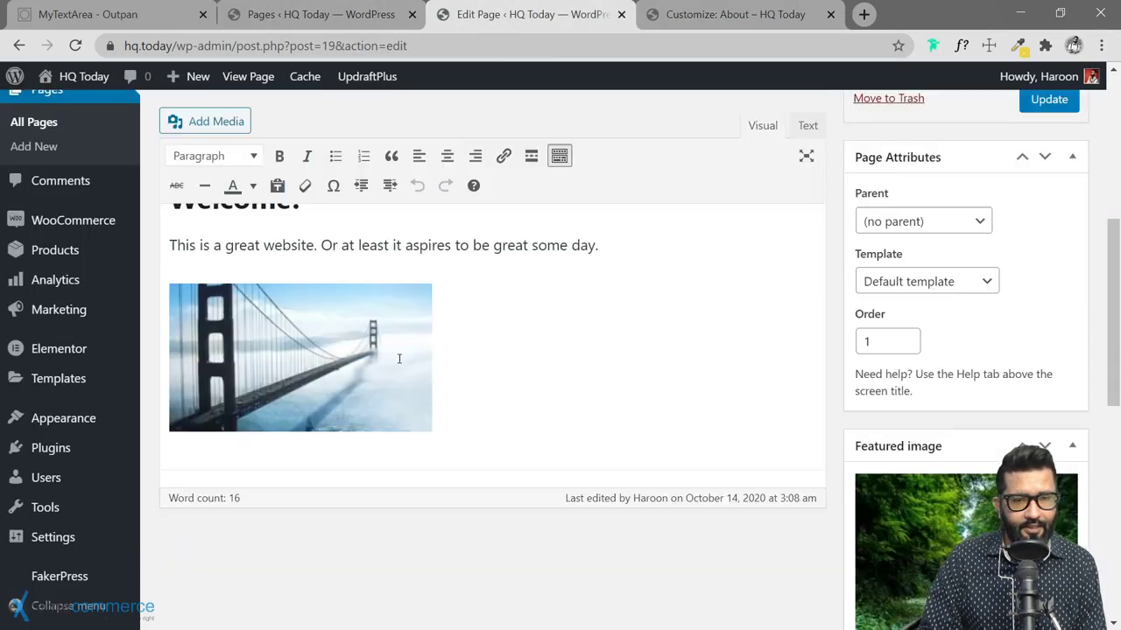
pyautogui.scroll(1, 204, 202)
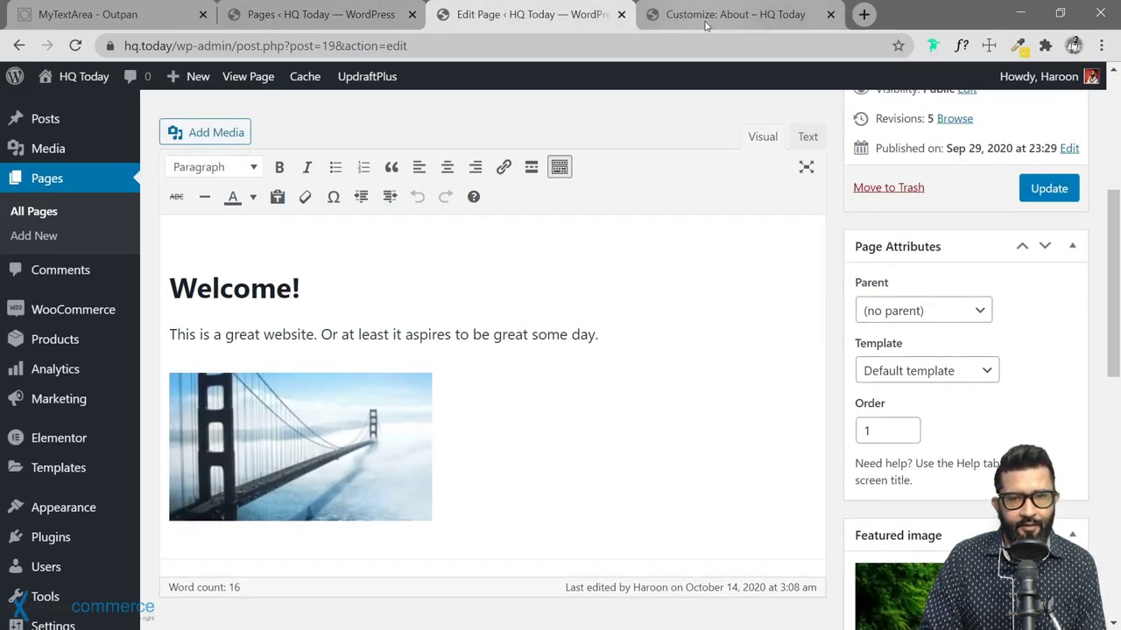
pyautogui.click(735, 14)
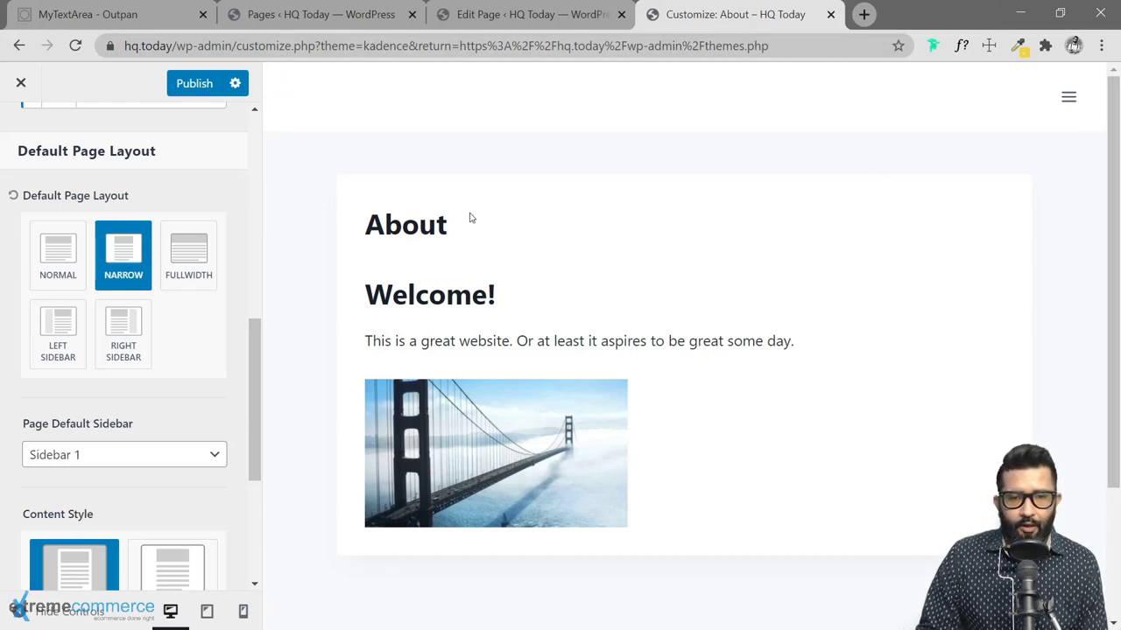
pyautogui.doubleClick(408, 226)
pyautogui.click(487, 227)
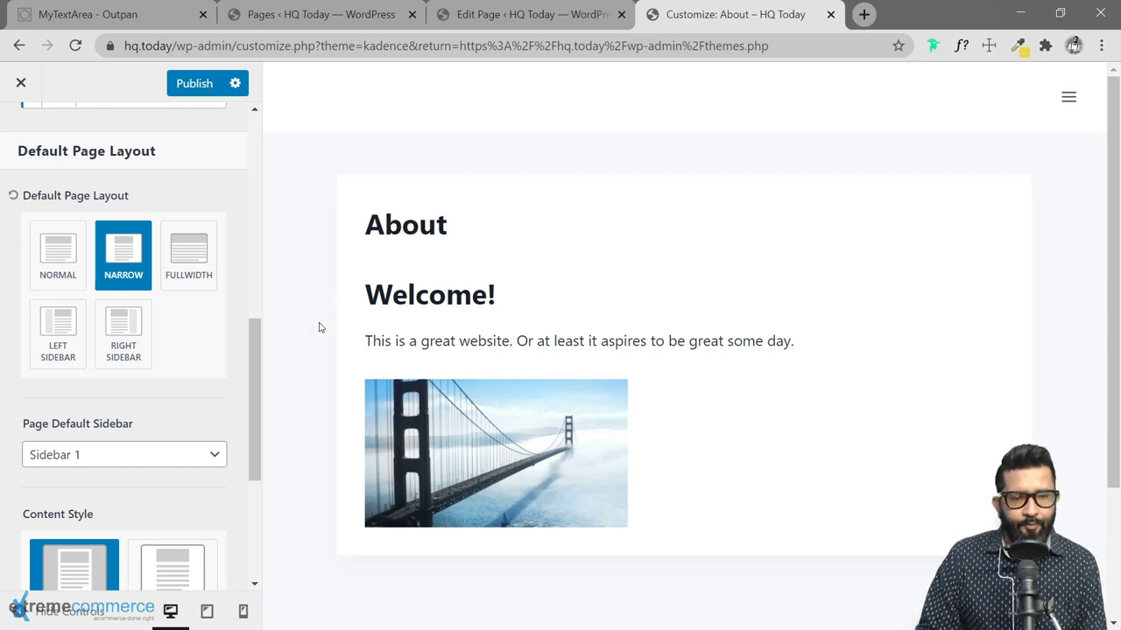
# Look over the narrow About page down to its footer, including with the Customizer controls hidden, and show the controls again.
pyautogui.scroll(-2, 320, 325)
pyautogui.scroll(2, 327, 362)
pyautogui.scroll(-2, 357, 343)
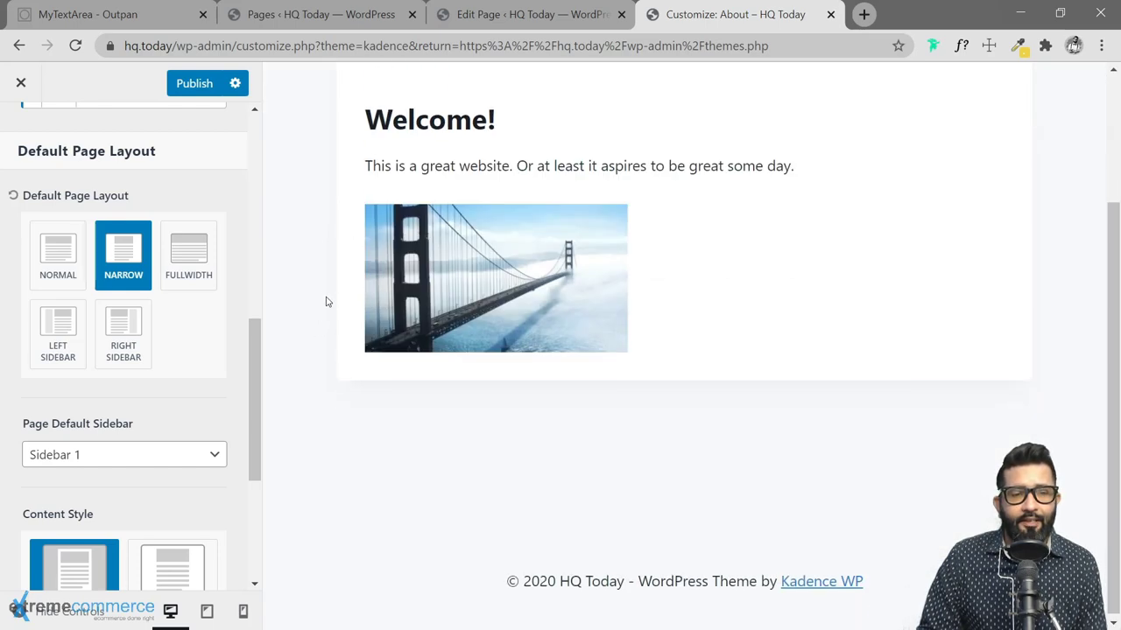
pyautogui.scroll(2, 358, 333)
pyautogui.click(19, 611)
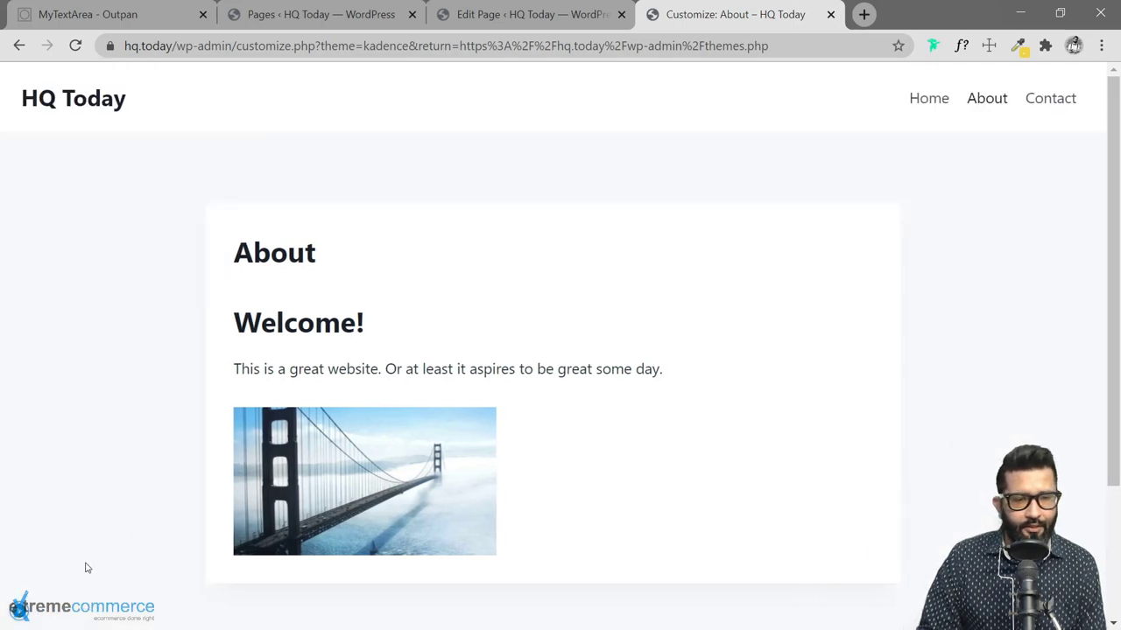
pyautogui.click(19, 611)
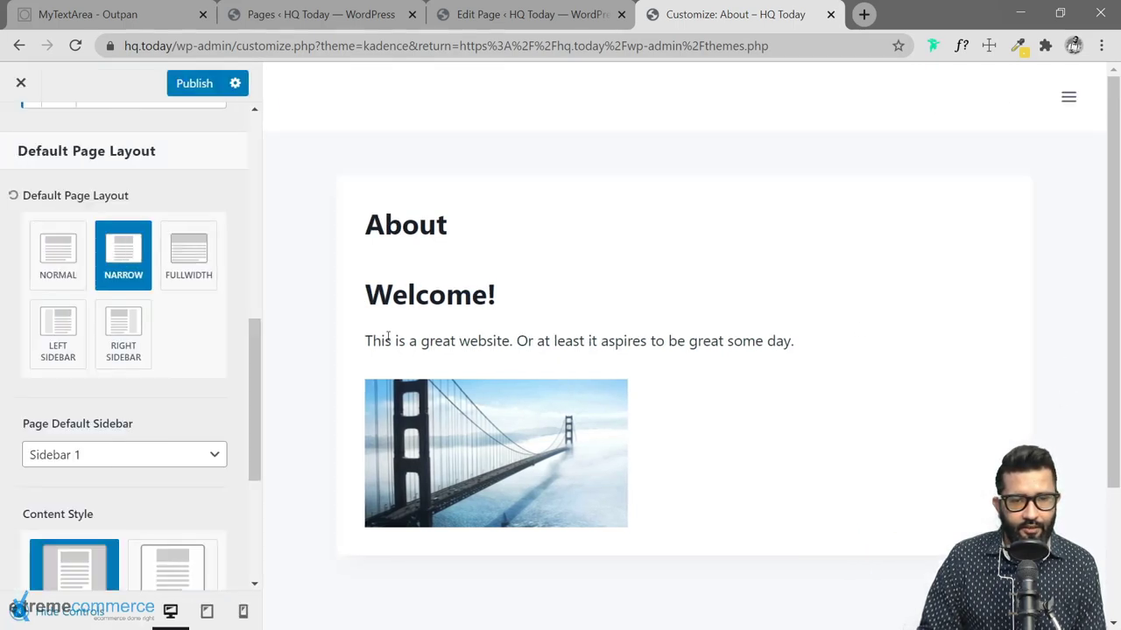
# Leave the Page Layout settings and check the Widgets section for widget areas on the About page.
pyautogui.scroll(-3, 220, 420)
pyautogui.scroll(10, 132, 306)
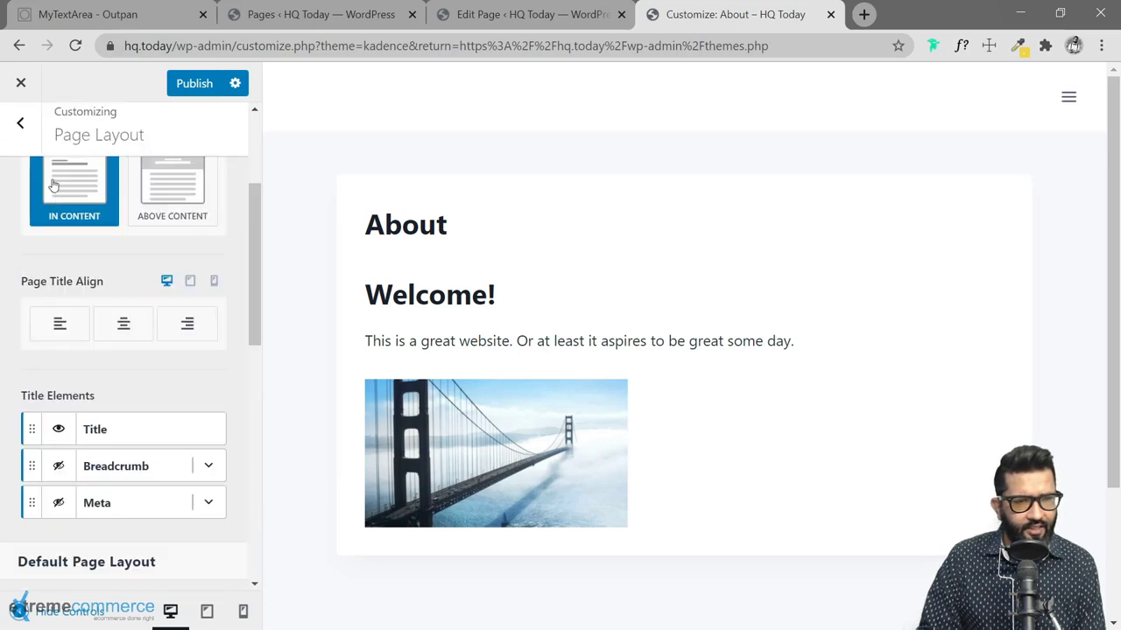
pyautogui.click(21, 129)
pyautogui.scroll(-2, 131, 472)
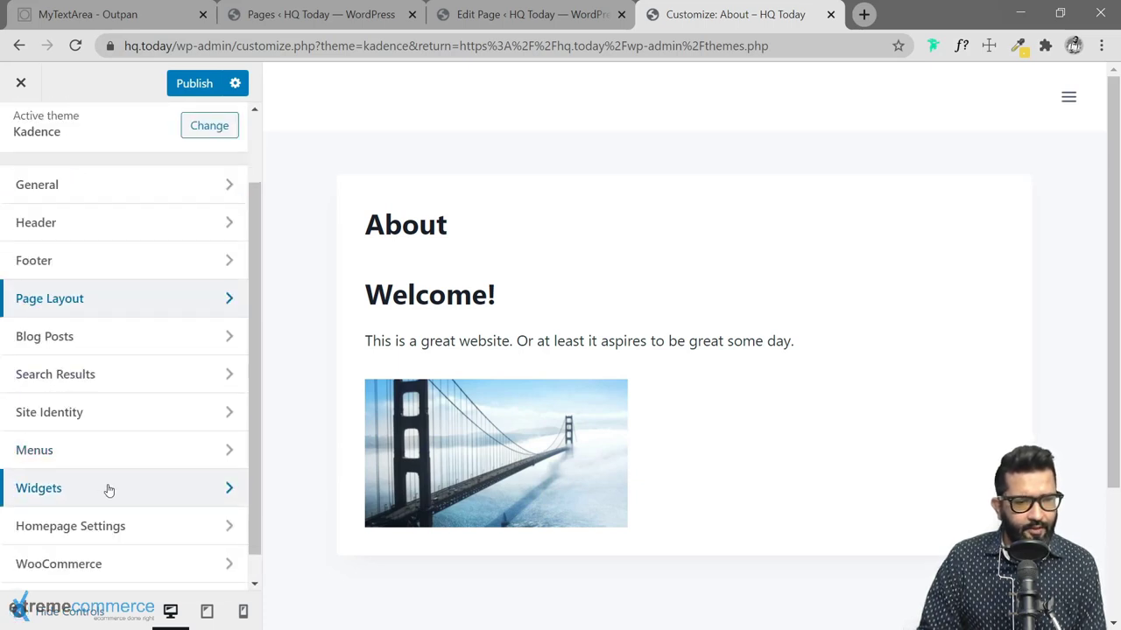
pyautogui.click(108, 487)
pyautogui.click(32, 135)
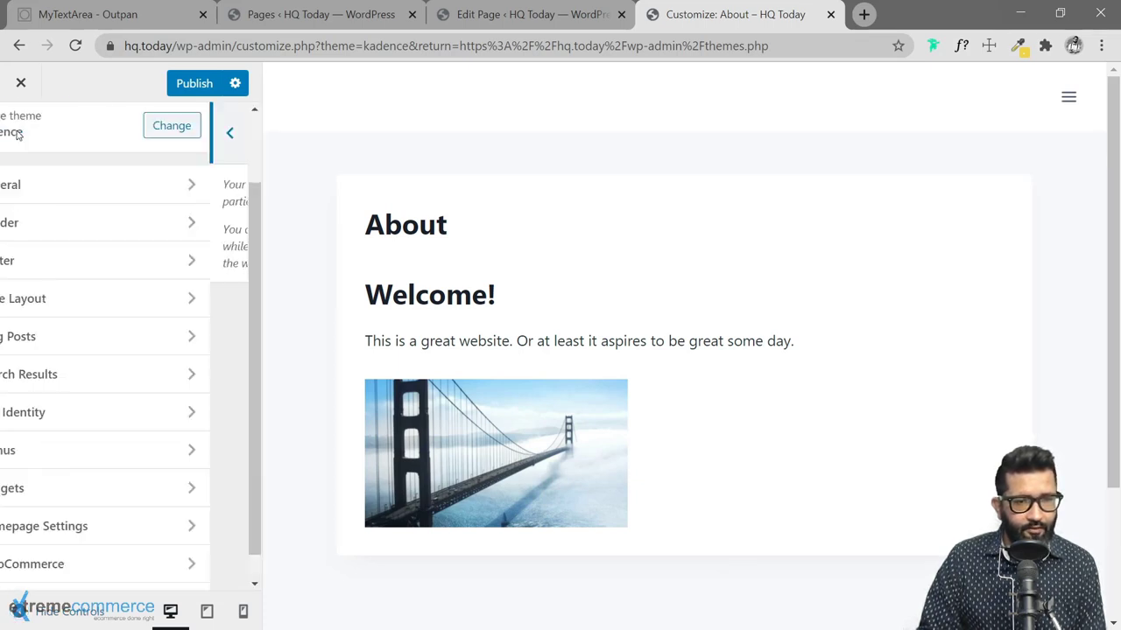
# Set the Default Page Layout to Right Sidebar in the Page Layout settings.
pyautogui.click(111, 308)
pyautogui.scroll(-5, 193, 342)
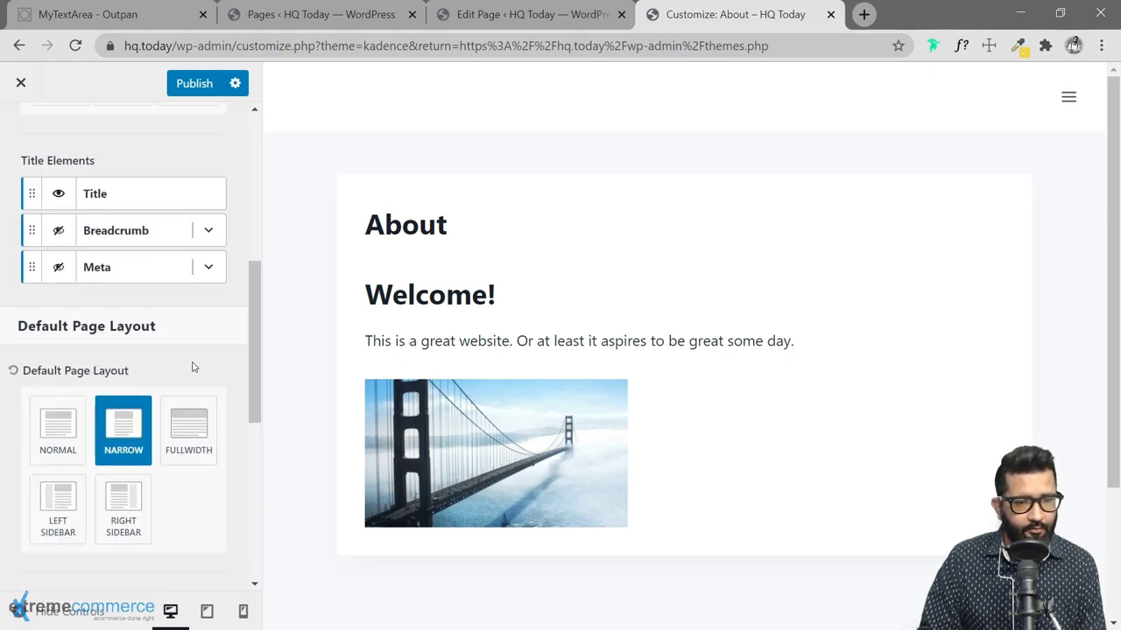
pyautogui.scroll(-1, 193, 368)
pyautogui.click(123, 420)
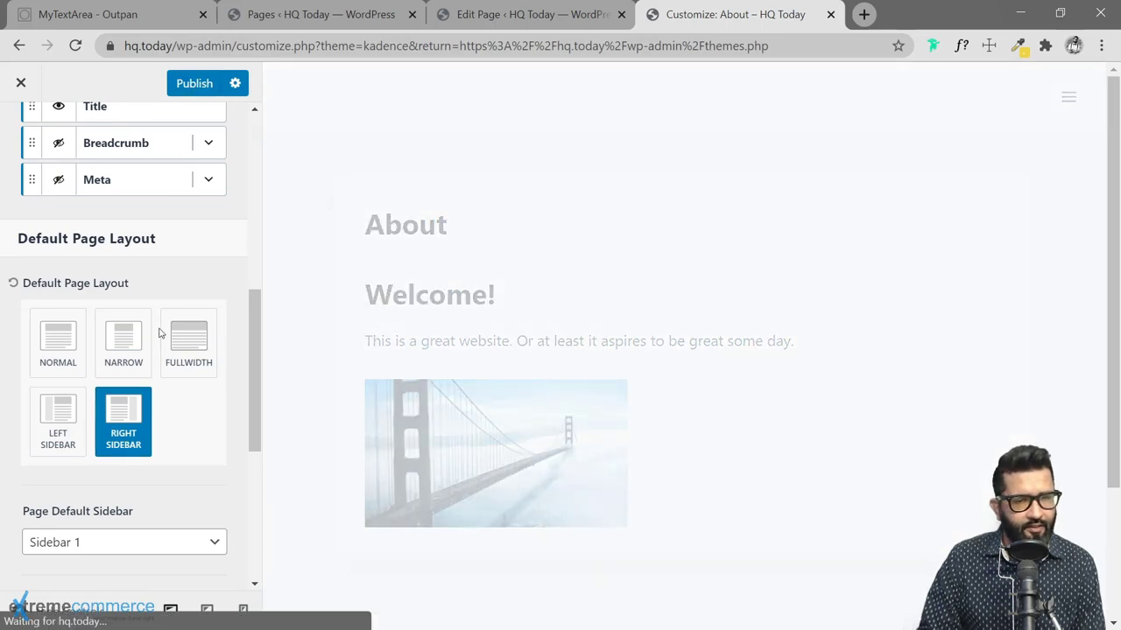
pyautogui.scroll(-4, 159, 331)
pyautogui.scroll(6, 159, 319)
pyautogui.scroll(5, 158, 312)
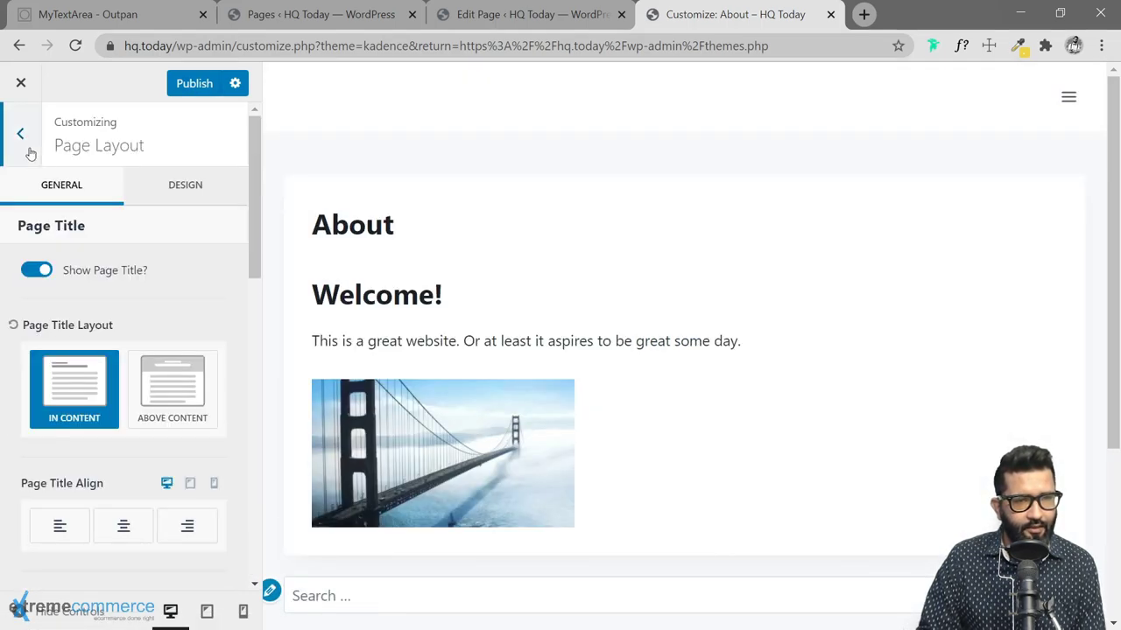
# Look over the Footer builder rows and publish the Customizer changes.
pyautogui.click(21, 138)
pyautogui.click(107, 264)
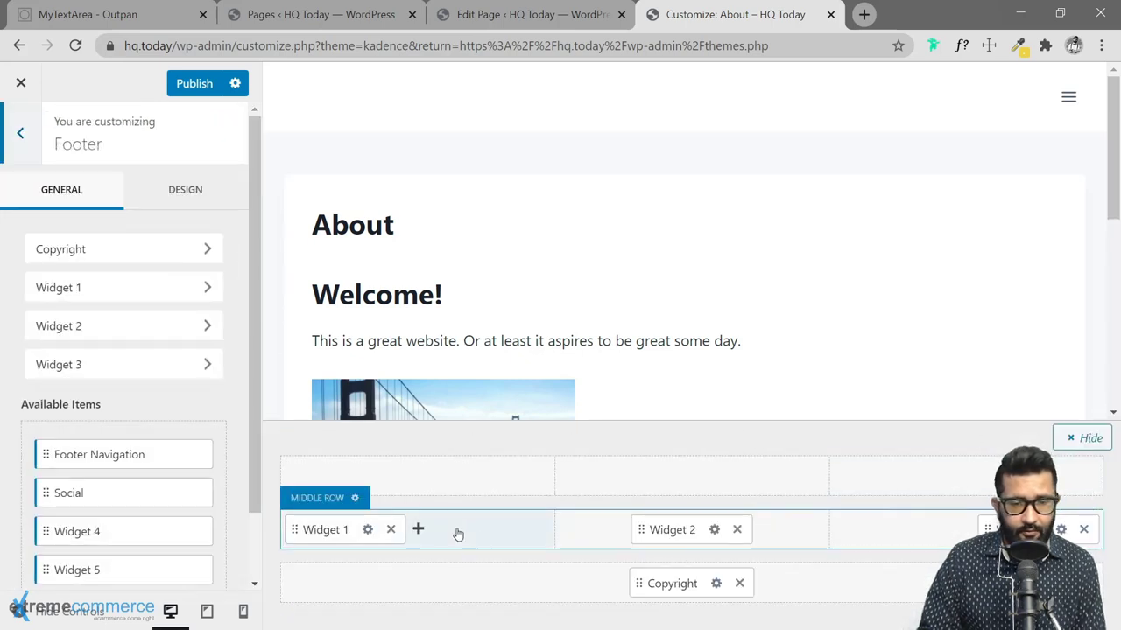
pyautogui.scroll(-3, 676, 409)
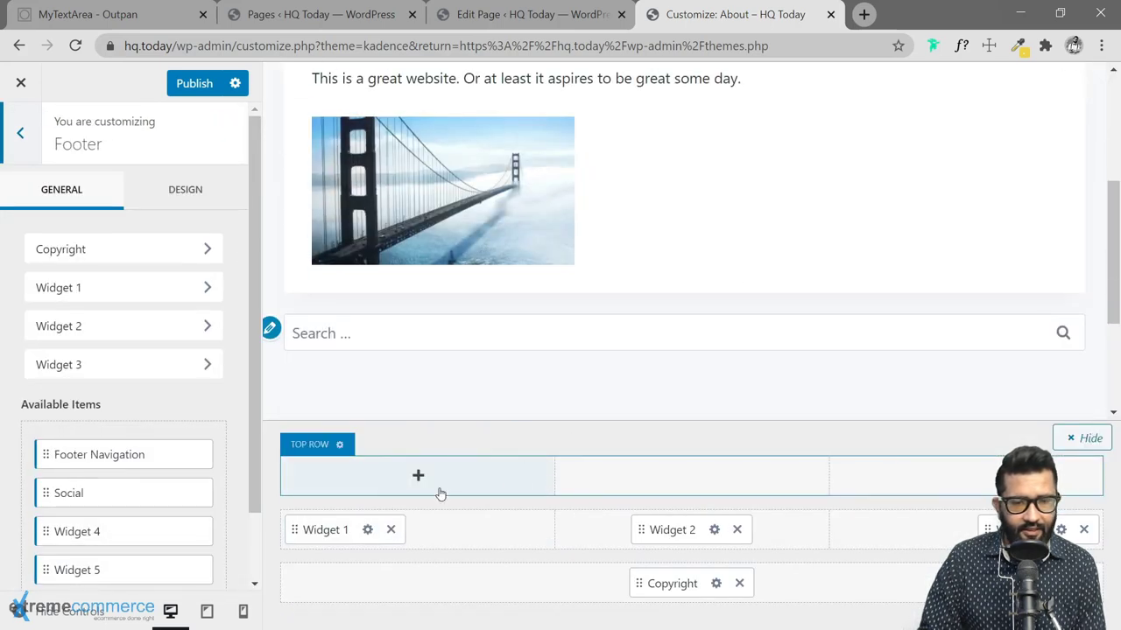
pyautogui.click(184, 83)
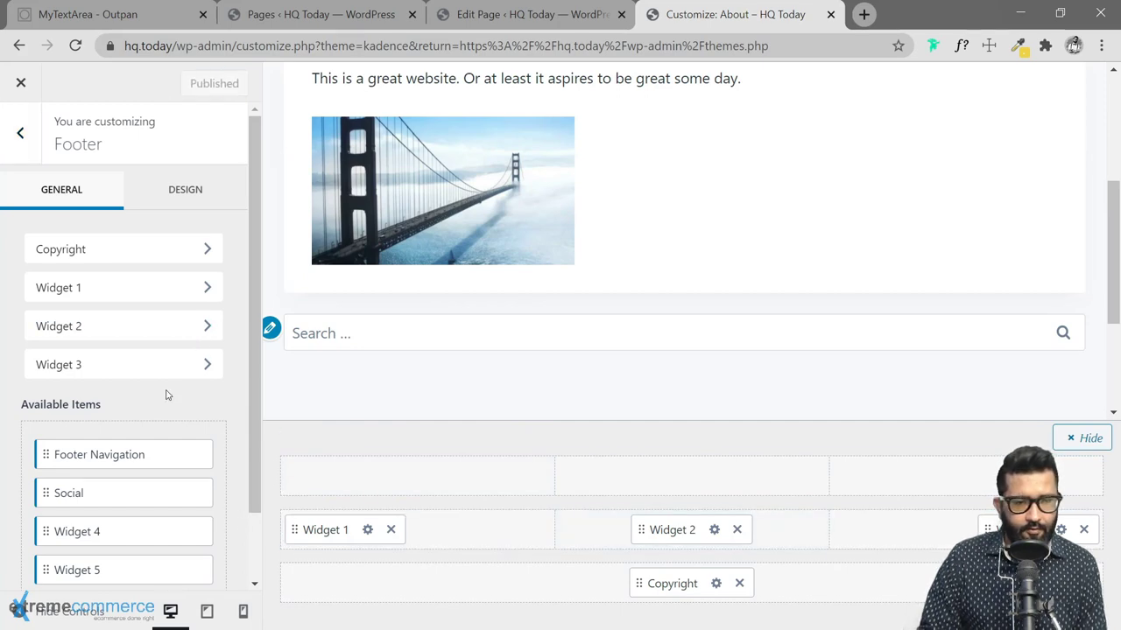
# Add a Pages widget to Sidebar 1 in the Widgets settings.
pyautogui.click(19, 123)
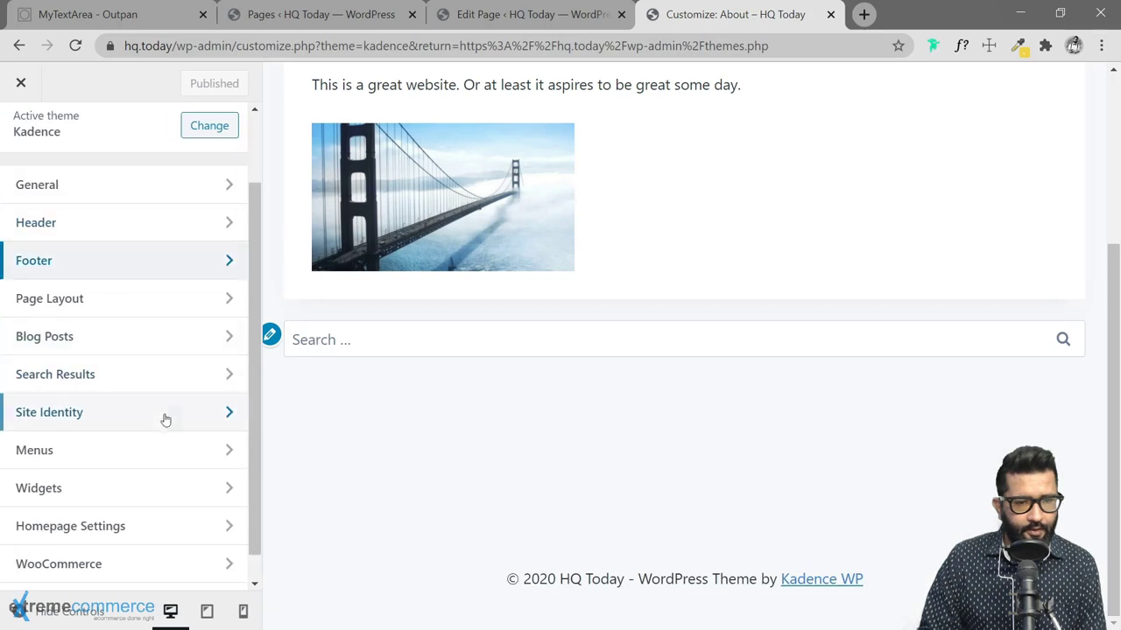
pyautogui.click(133, 493)
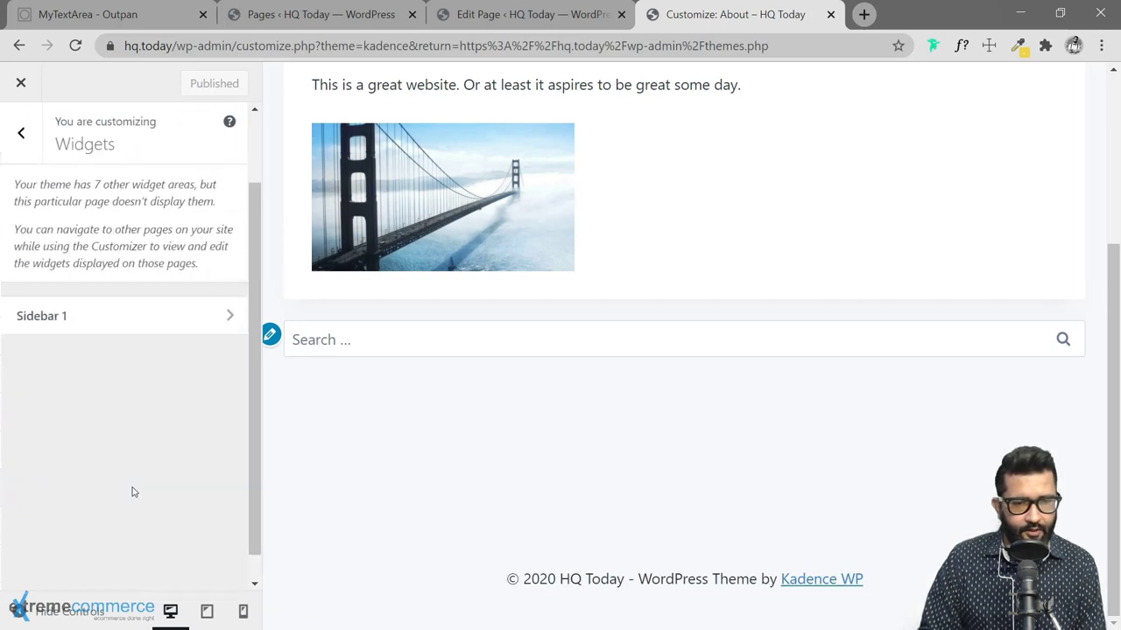
pyautogui.click(138, 325)
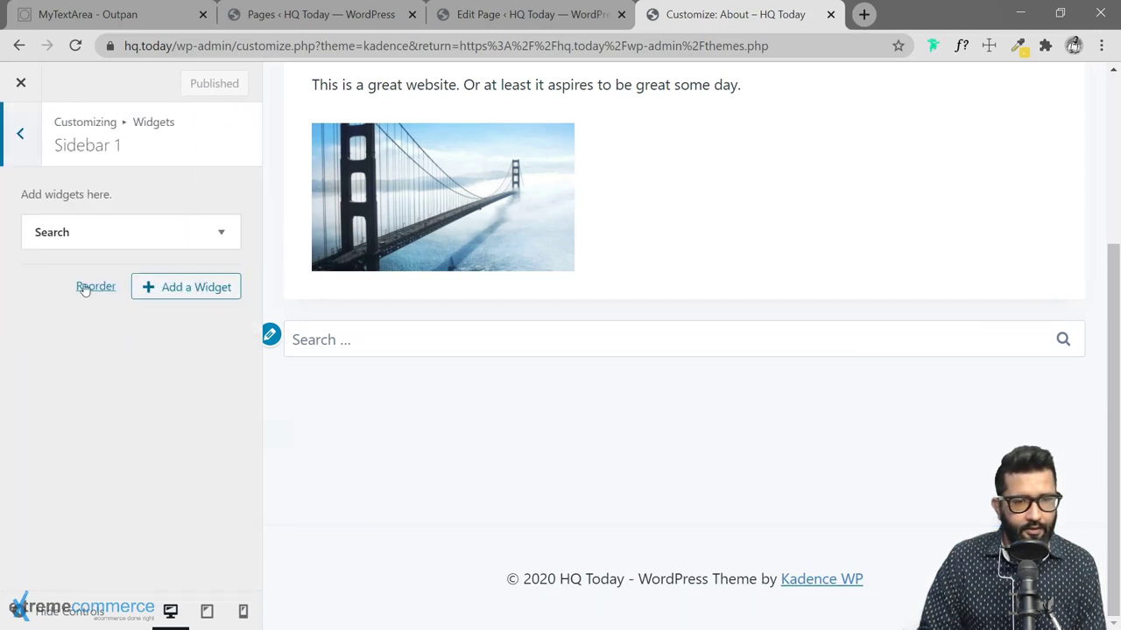
pyautogui.click(156, 290)
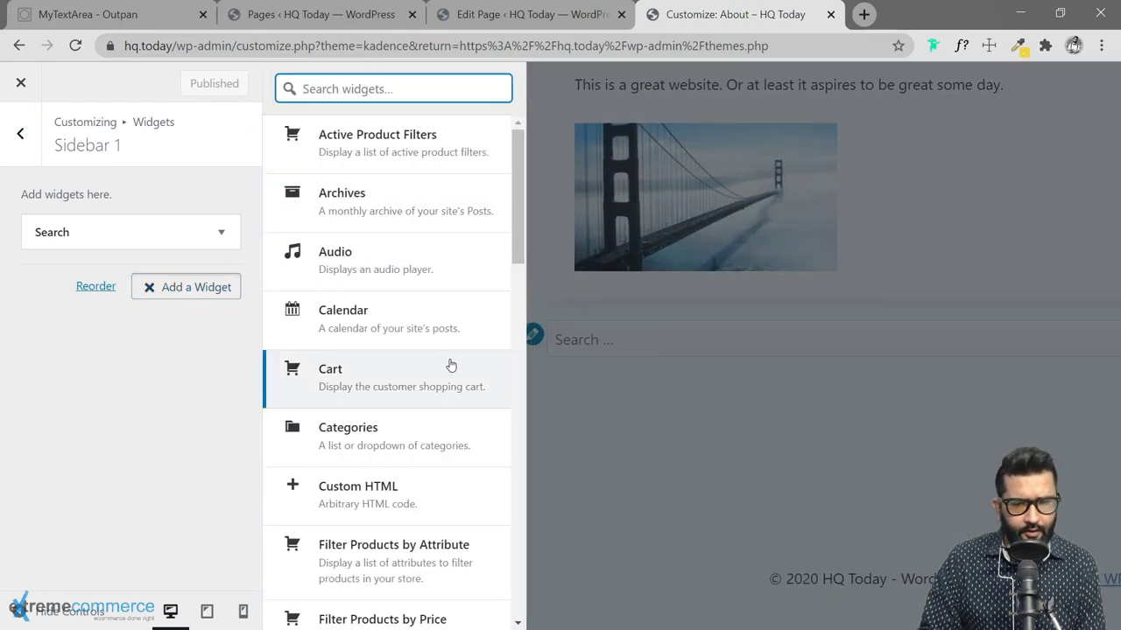
pyautogui.scroll(-3, 447, 372)
pyautogui.scroll(-4, 442, 388)
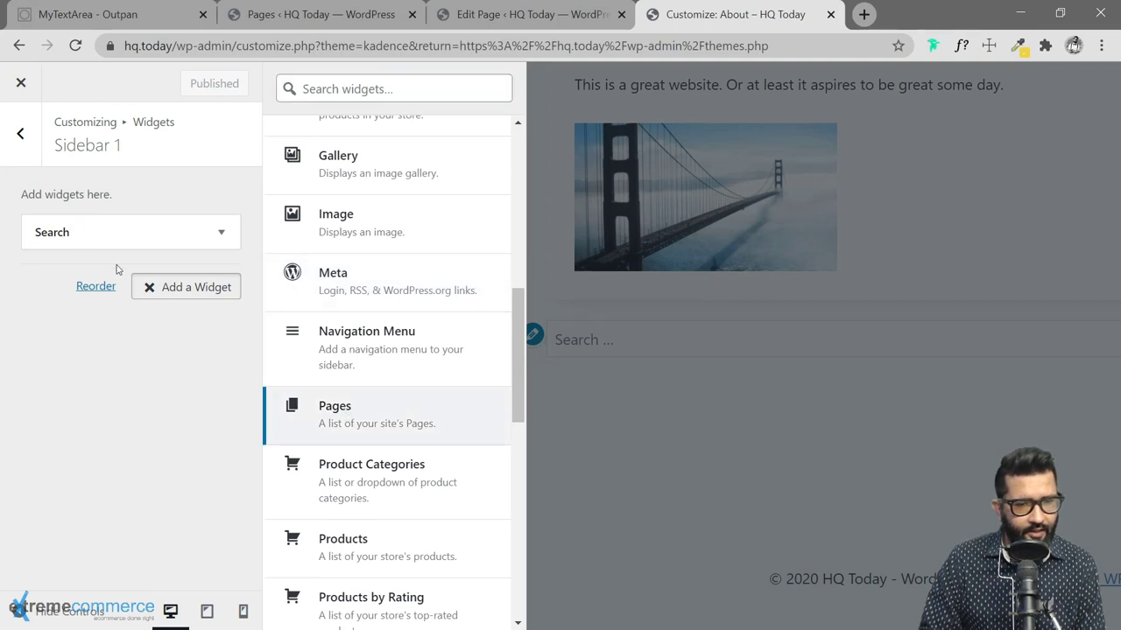
pyautogui.click(334, 417)
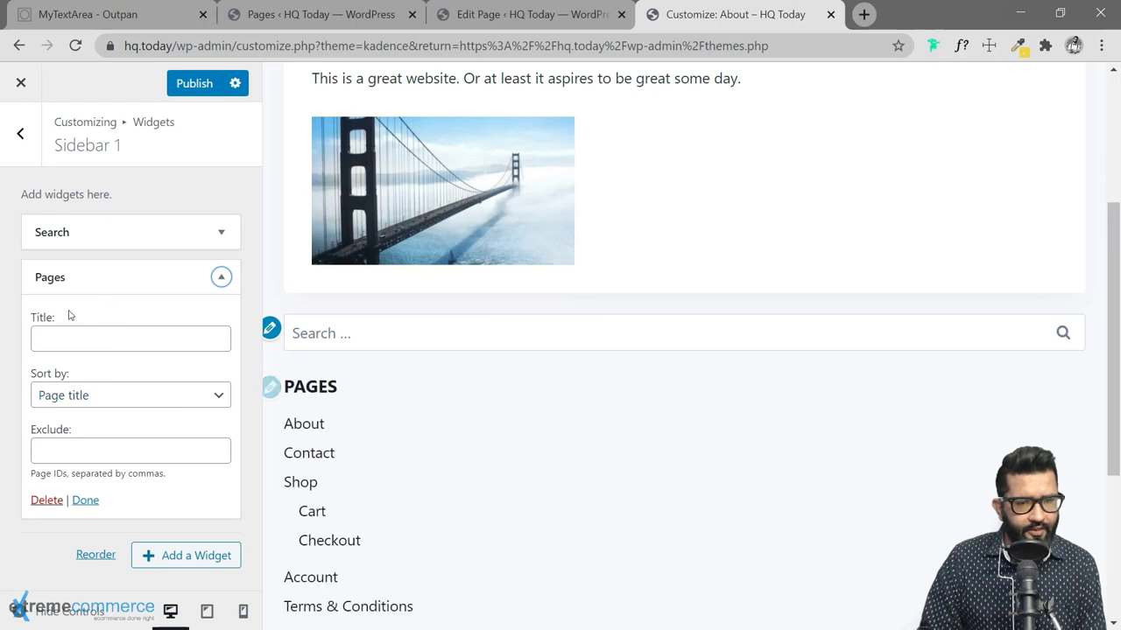
# Examine the Search and Pages widgets' title, sort and exclude options against the preview, and collapse the Pages widget.
pyautogui.click(130, 234)
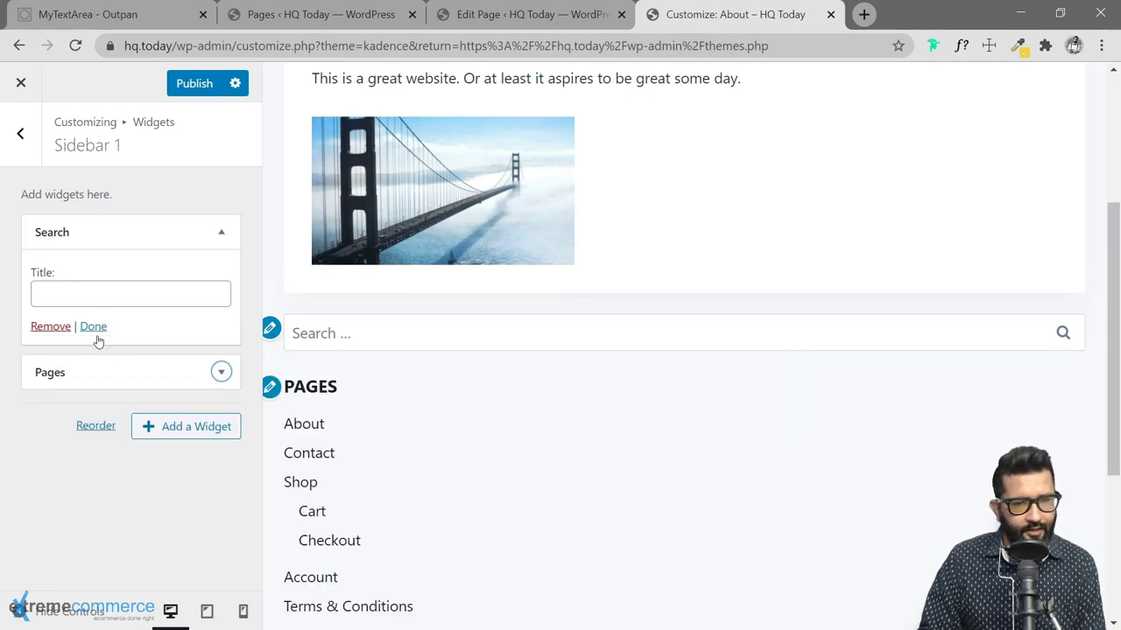
pyautogui.click(95, 298)
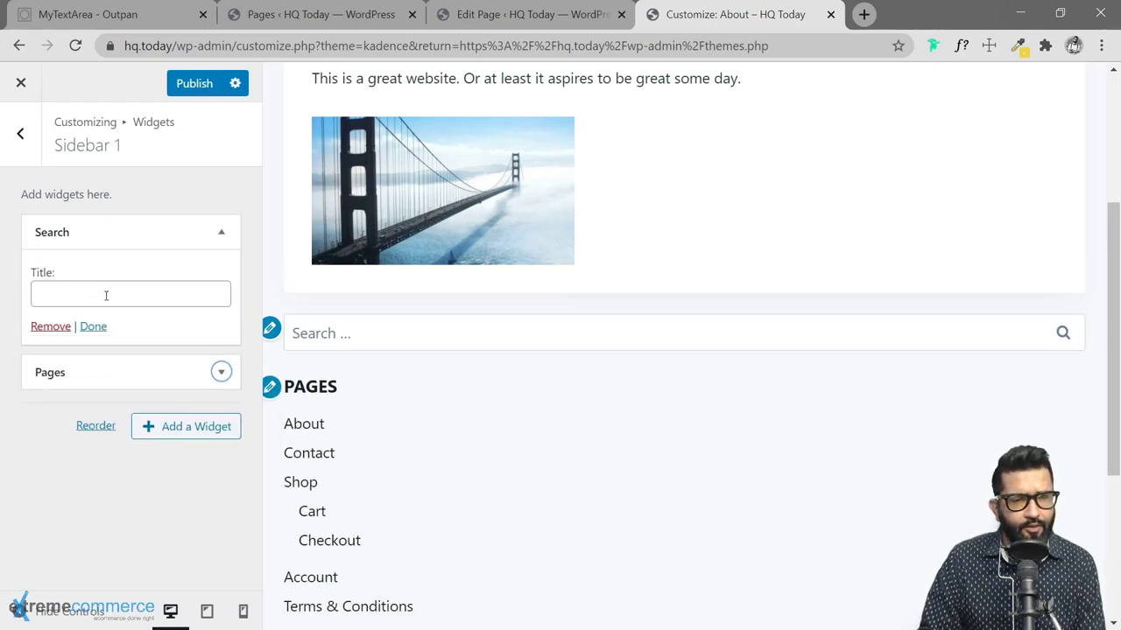
pyautogui.click(131, 373)
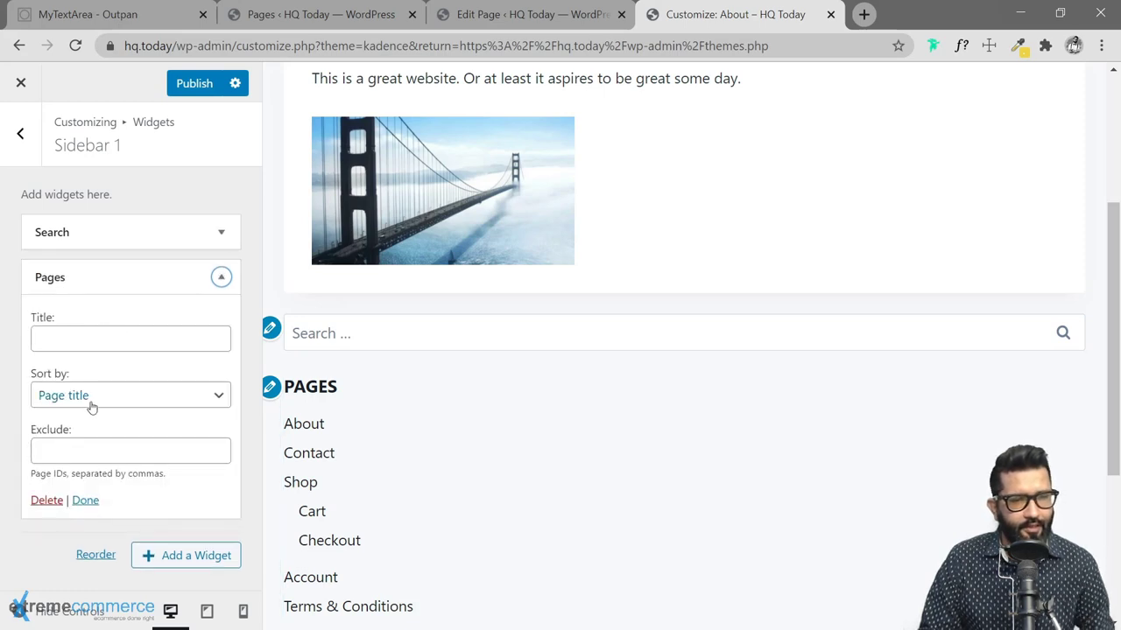
pyautogui.click(118, 400)
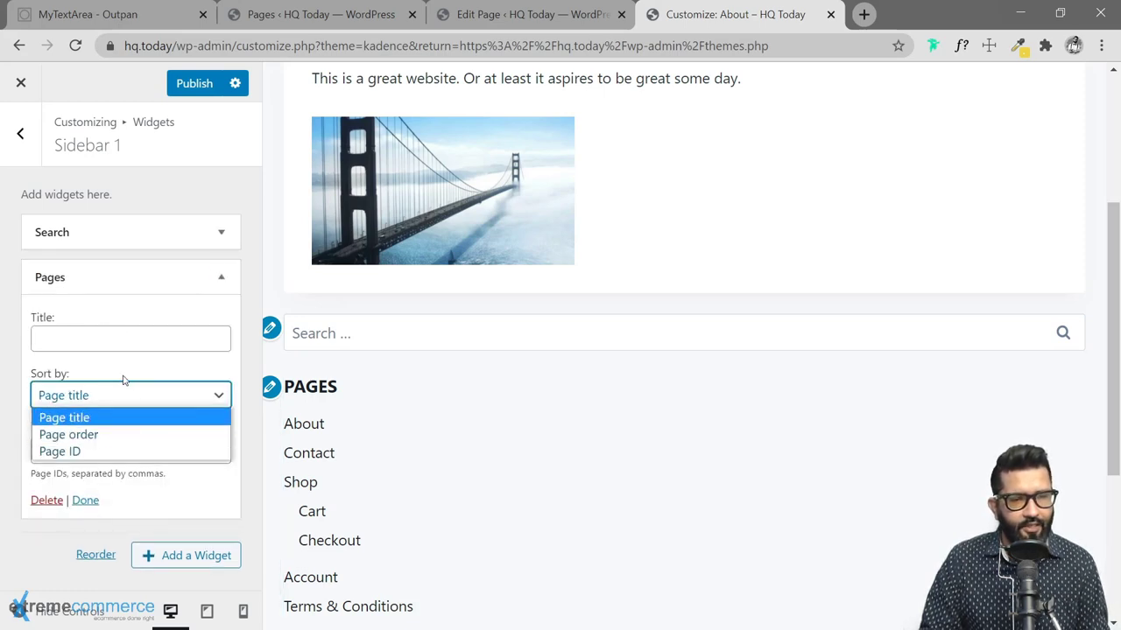
pyautogui.click(124, 380)
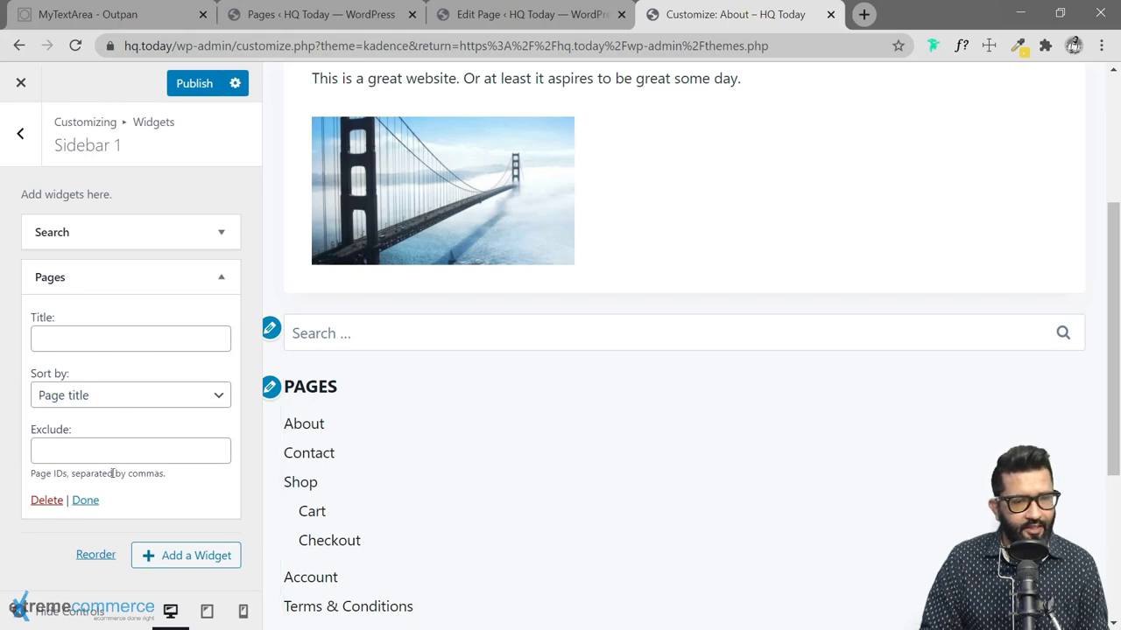
pyautogui.click(97, 451)
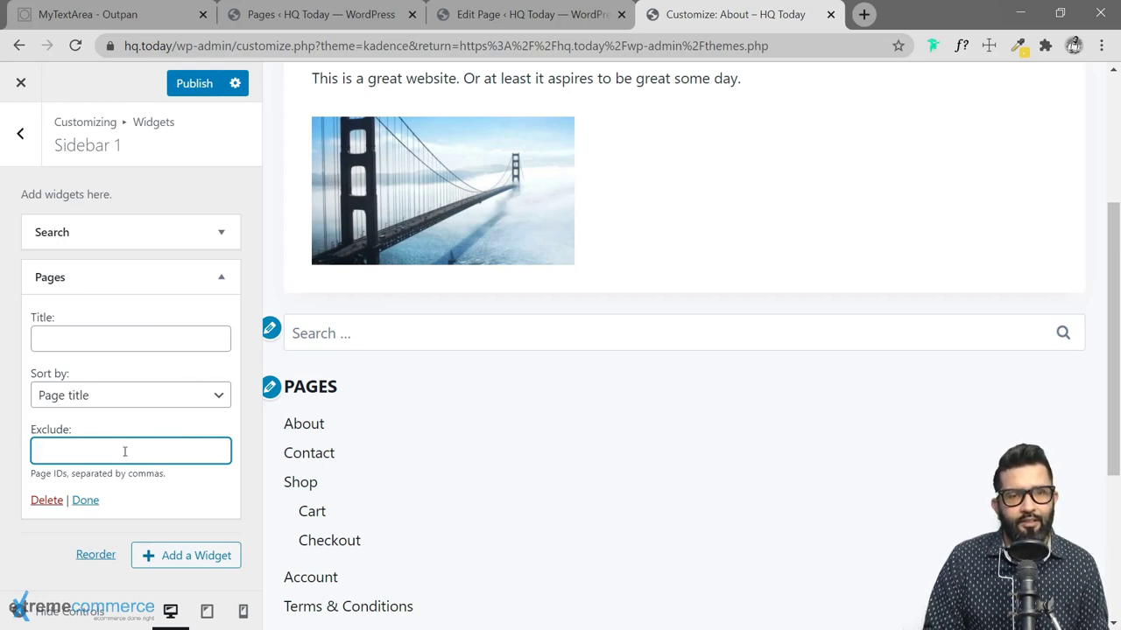
pyautogui.scroll(-1, 555, 473)
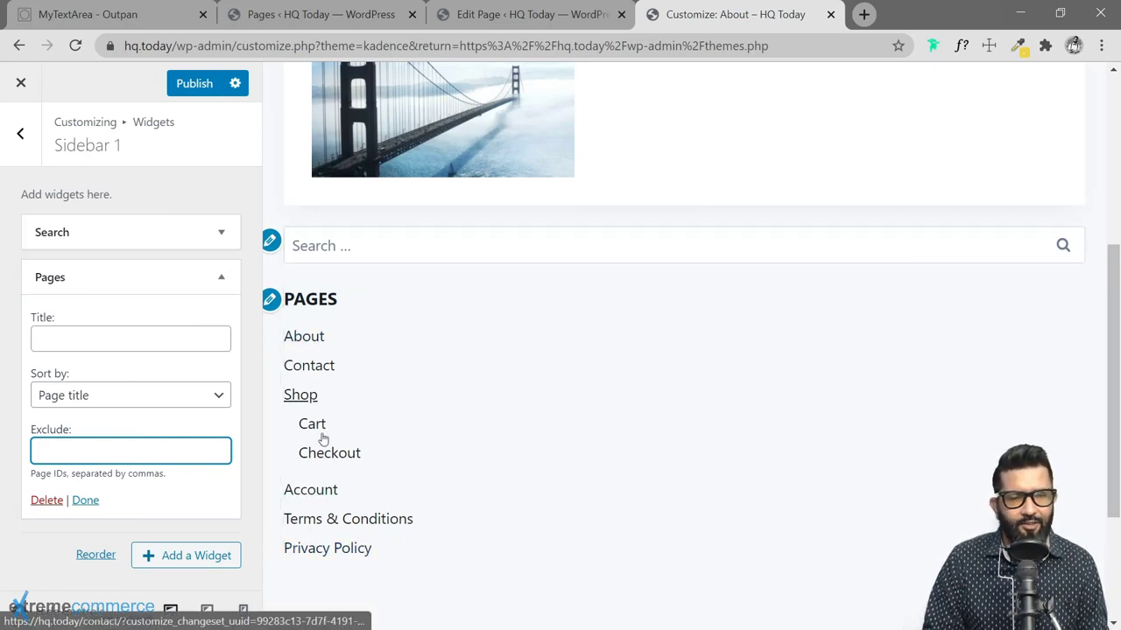
pyautogui.scroll(3, 698, 432)
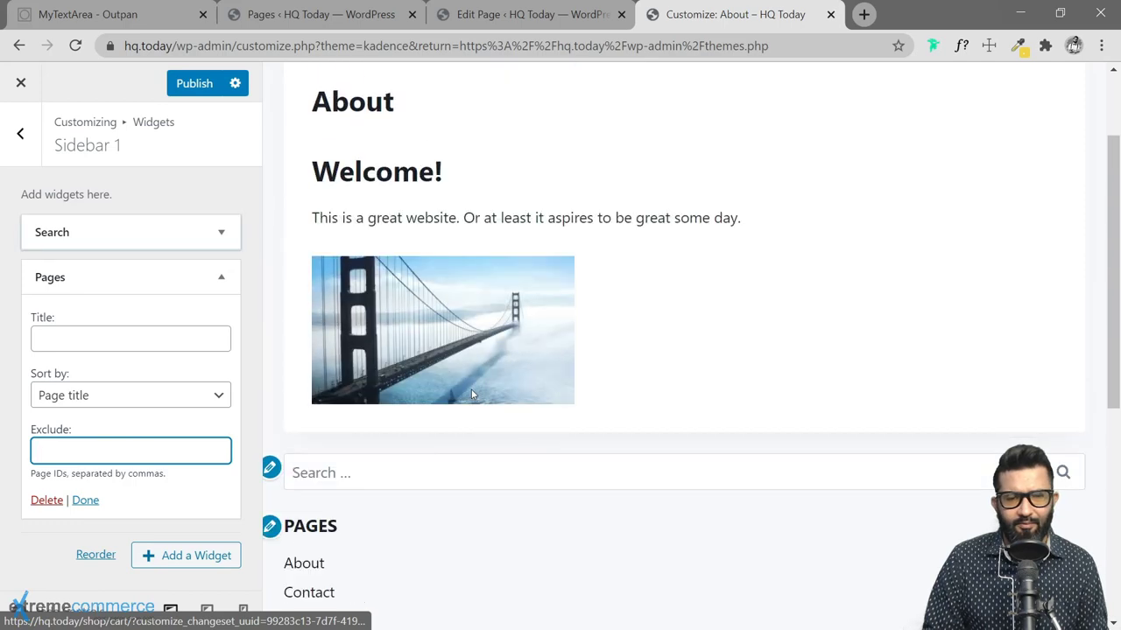
pyautogui.scroll(1, 526, 394)
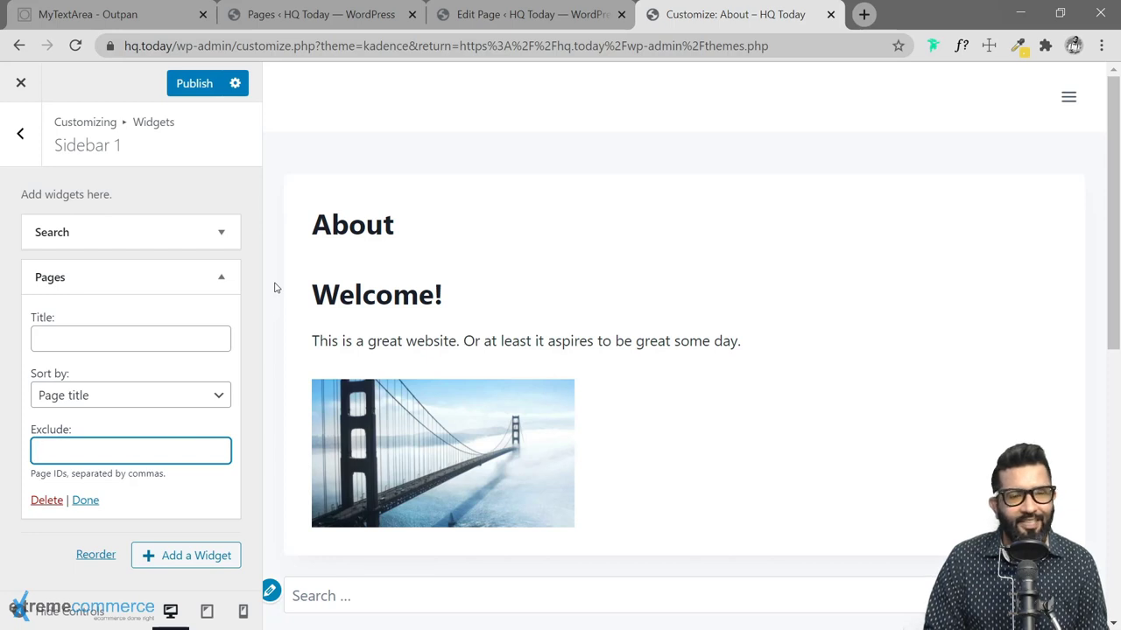
pyautogui.scroll(-1, 274, 287)
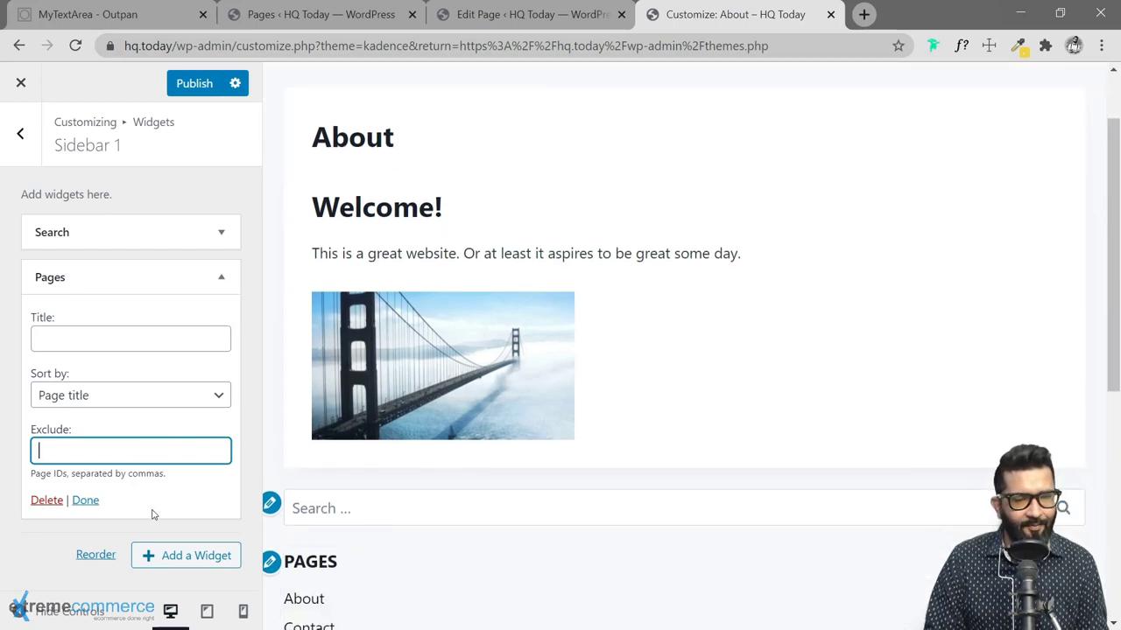
pyautogui.click(85, 500)
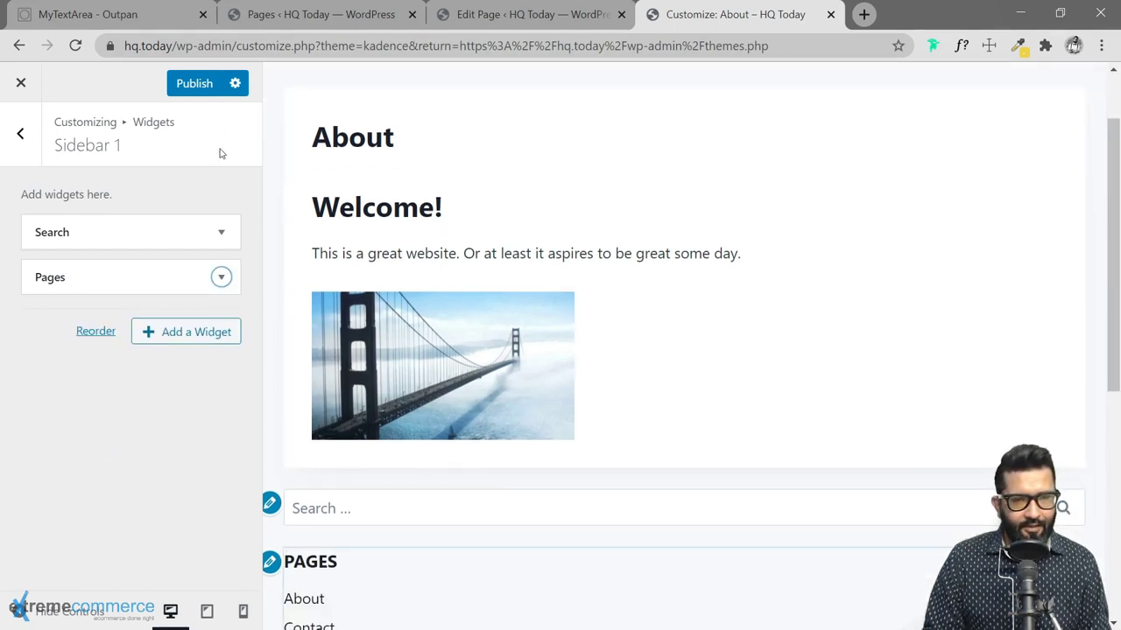
# Publish the Sidebar 1 widget changes and return to the Widgets settings to check the Pages widget in the preview.
pyautogui.click(194, 85)
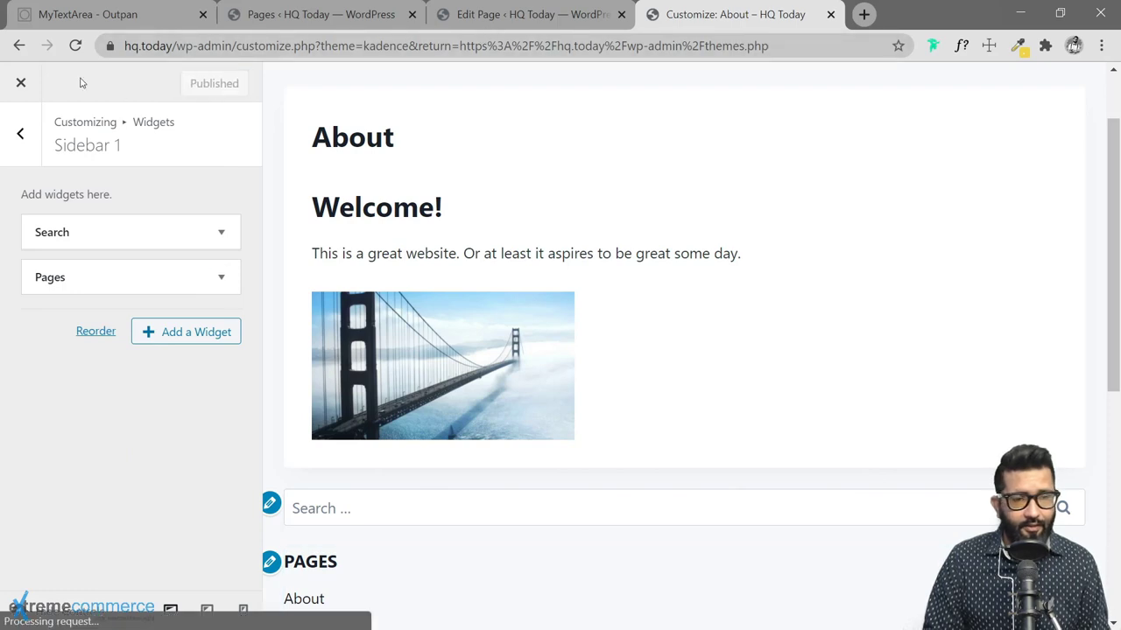
pyautogui.click(23, 131)
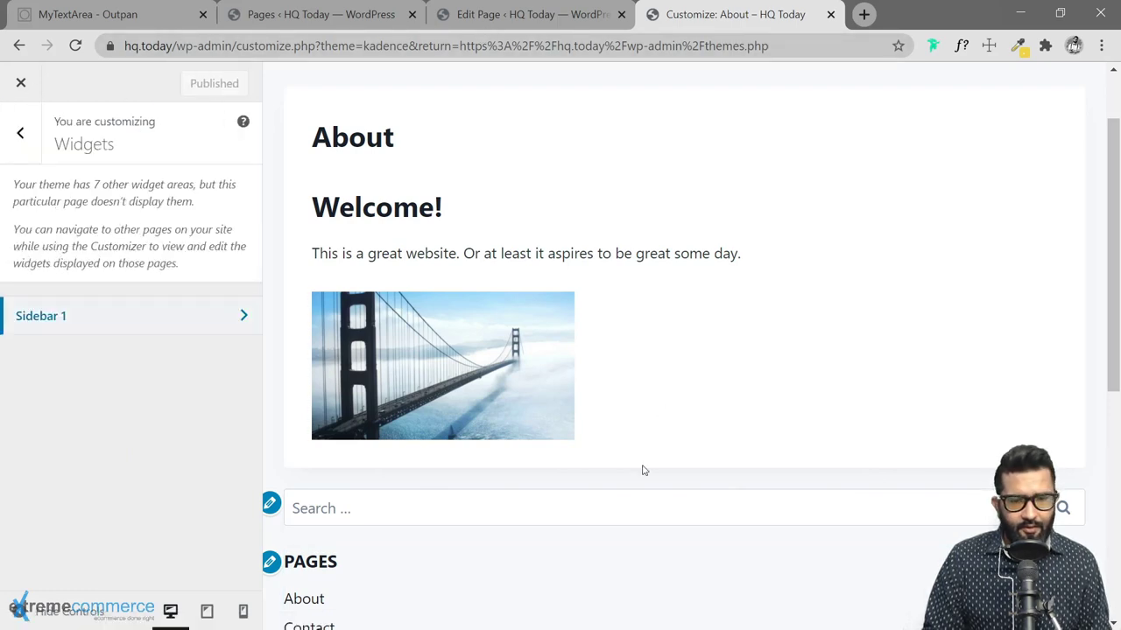
pyautogui.scroll(-5, 641, 469)
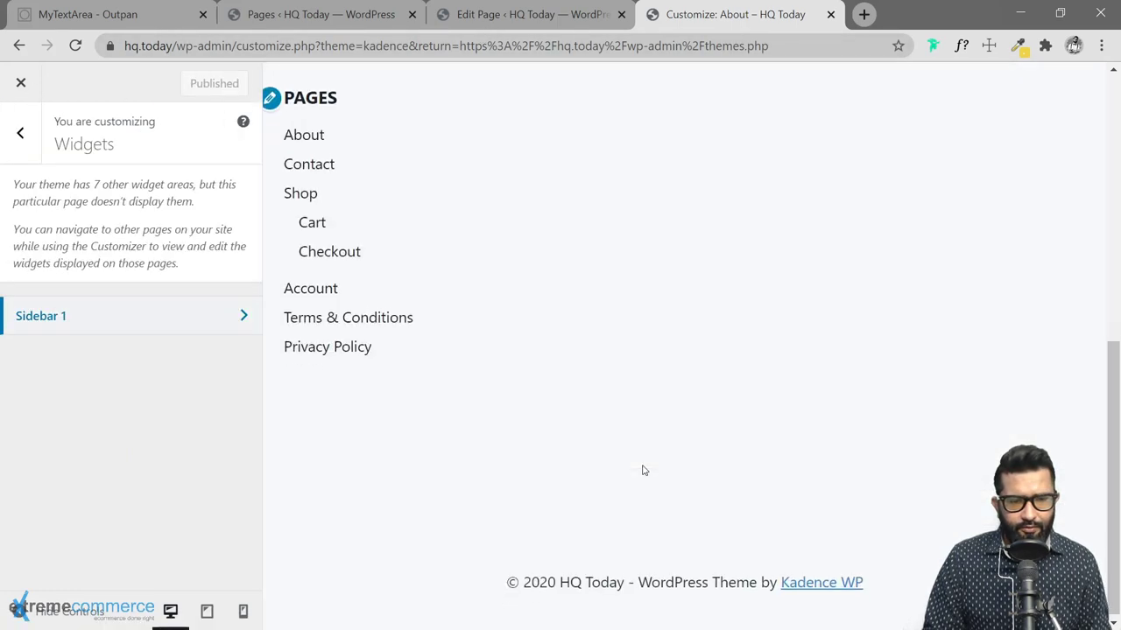
# Review the Page Layout settings, from title layout, alignment and elements to default sidebar, content style and vertical padding.
pyautogui.click(19, 136)
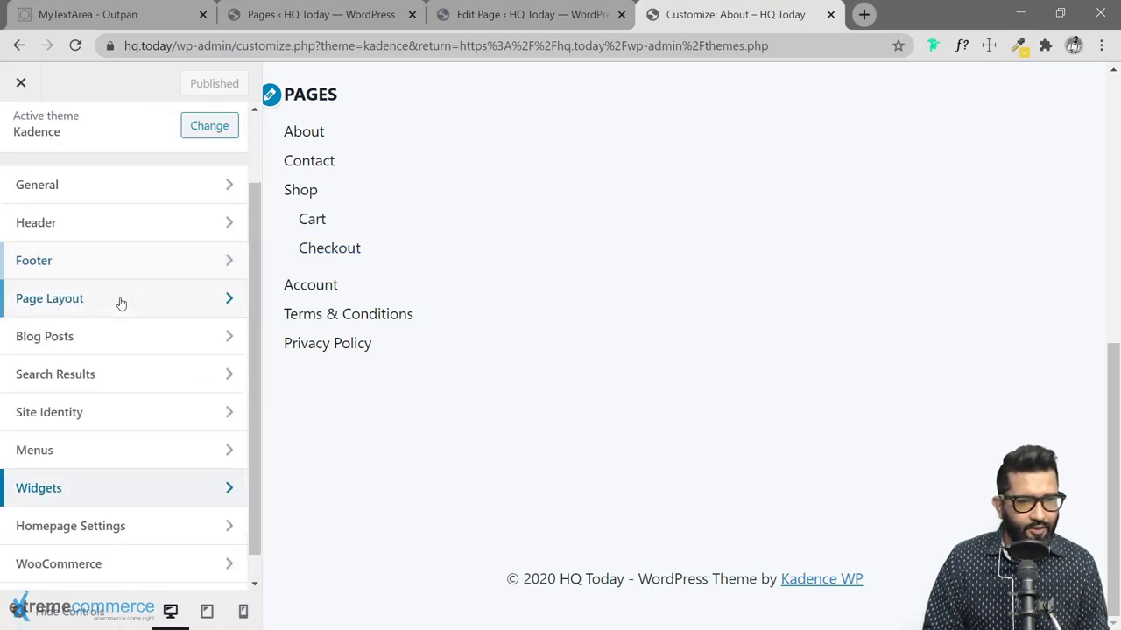
pyautogui.click(121, 303)
pyautogui.scroll(-5, 200, 426)
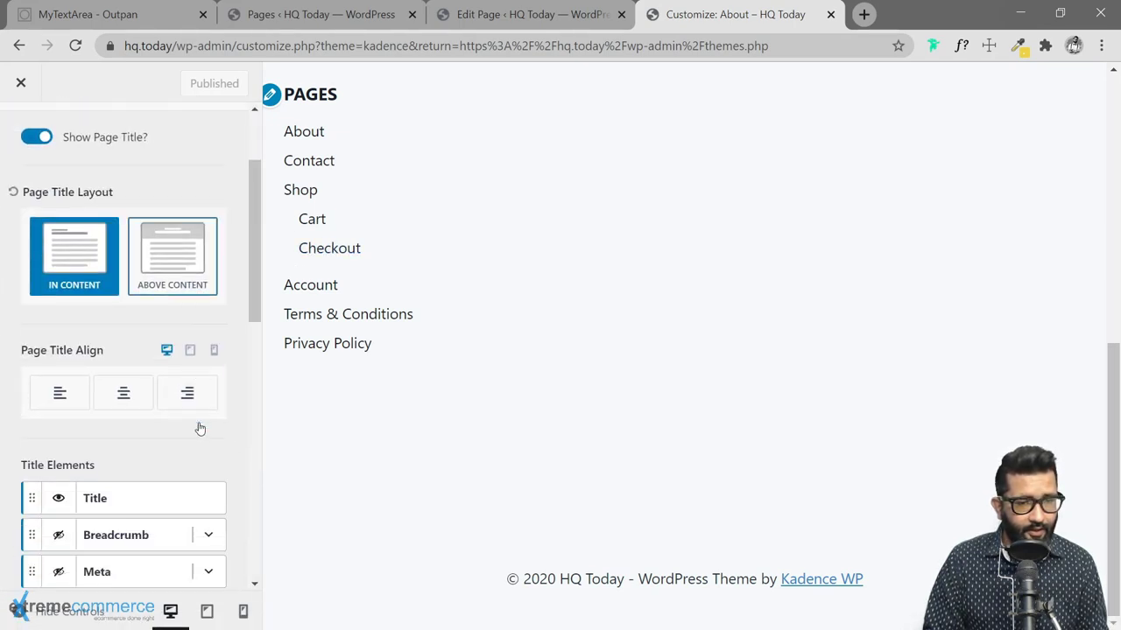
pyautogui.scroll(-5, 143, 350)
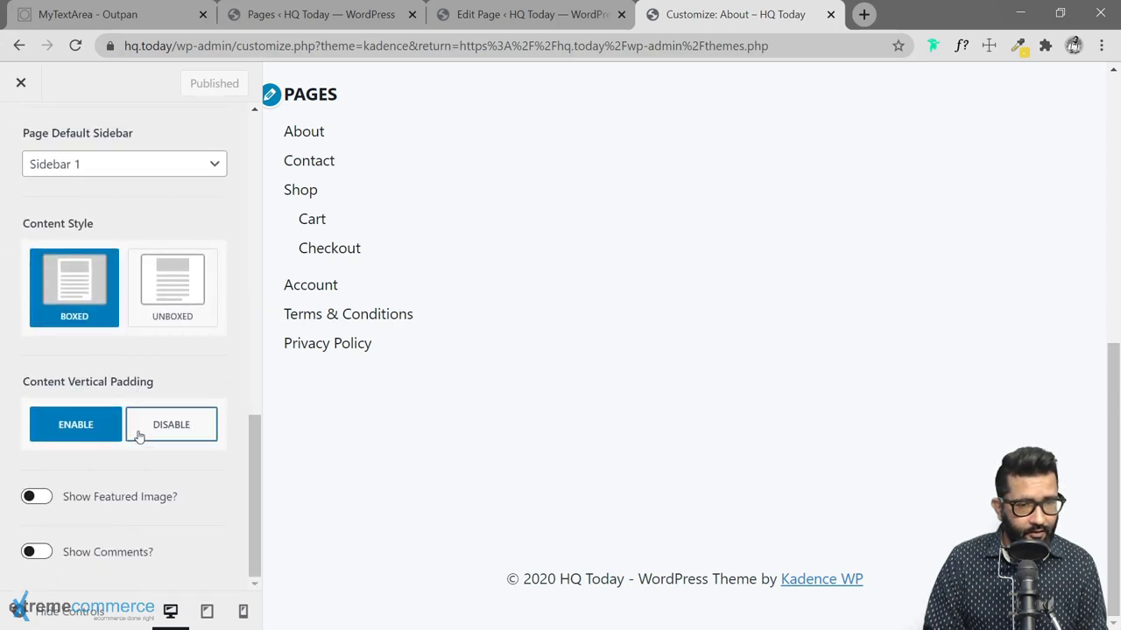
pyautogui.scroll(5, 170, 405)
pyautogui.scroll(5, 170, 405)
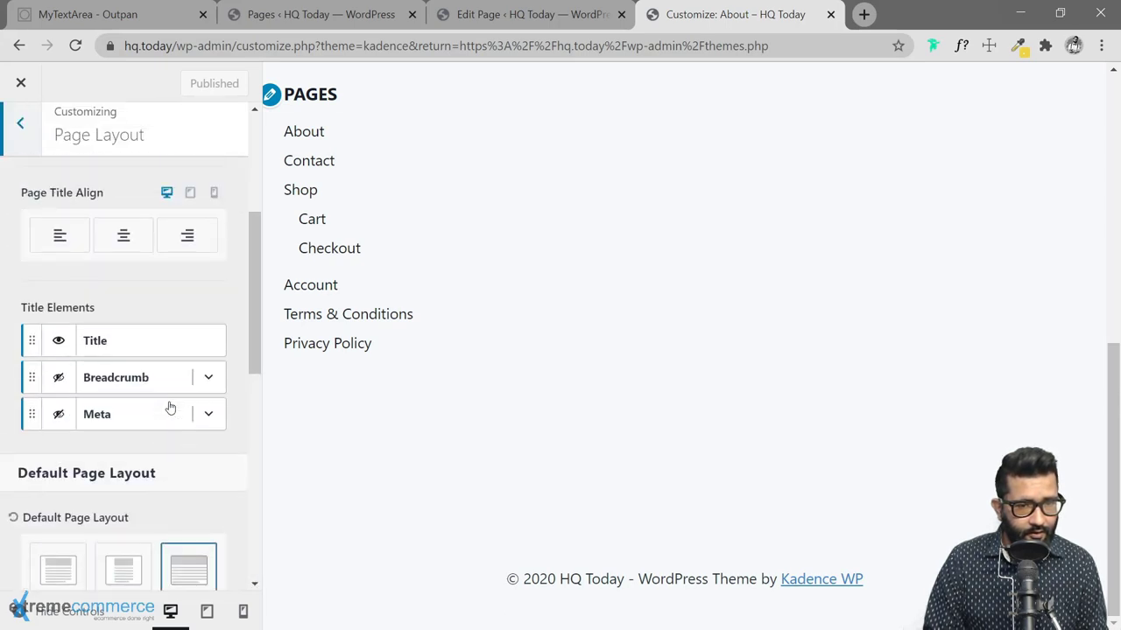
# Look over the Footer settings, including the copyright item, widgets and available items, and return to the main Customizer sections.
pyautogui.click(20, 132)
pyautogui.click(99, 267)
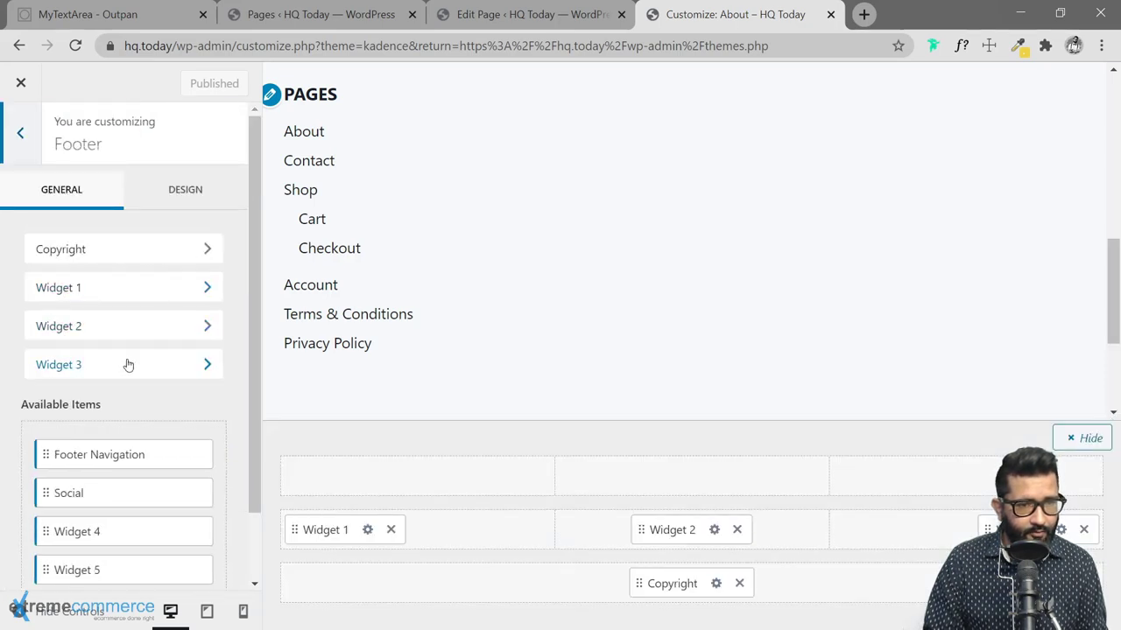
pyautogui.scroll(-1, 155, 380)
pyautogui.scroll(1, 153, 383)
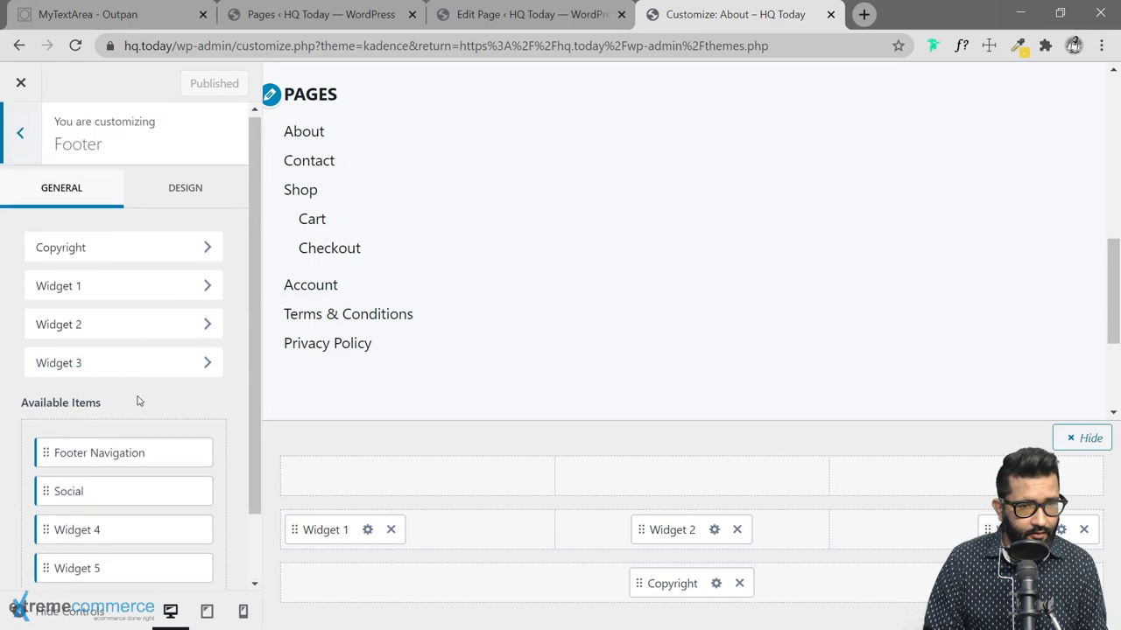
pyautogui.click(20, 138)
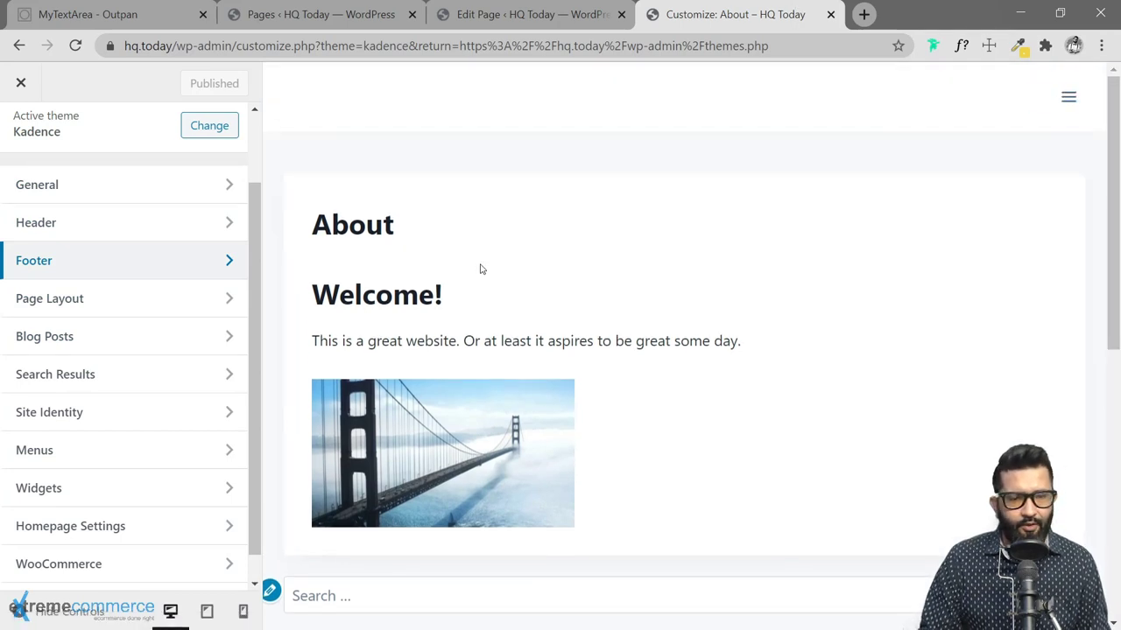
# Examine the About page preview from header to footer alongside the Customizer sections, with a brief check of the page editor.
pyautogui.scroll(-10, 688, 335)
pyautogui.scroll(-2, 230, 398)
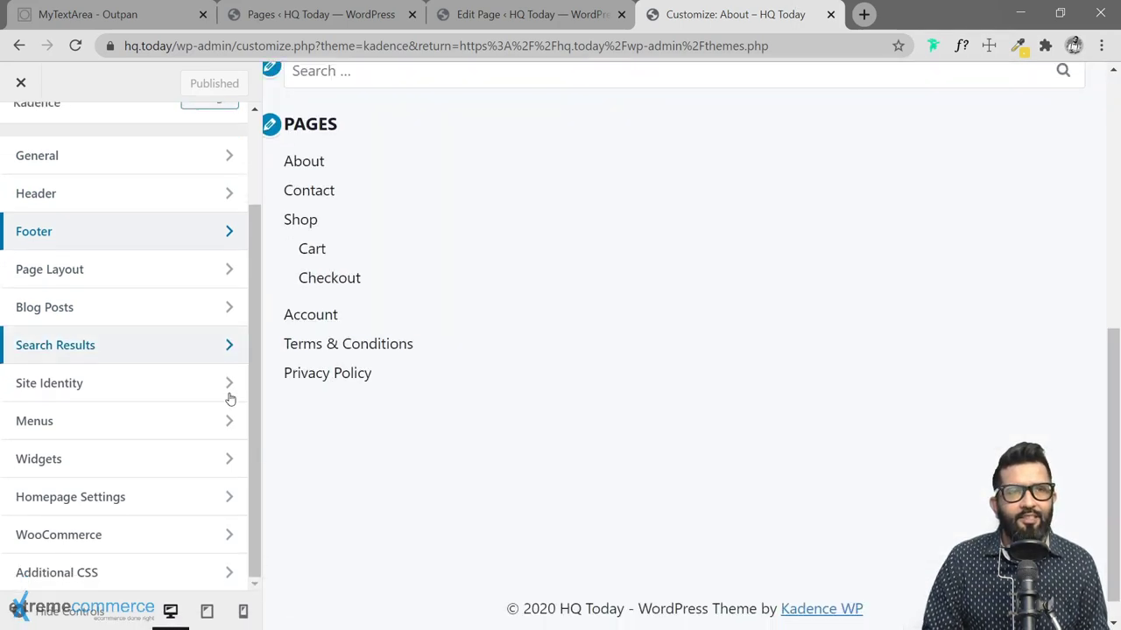
pyautogui.scroll(3, 230, 398)
pyautogui.scroll(10, 283, 348)
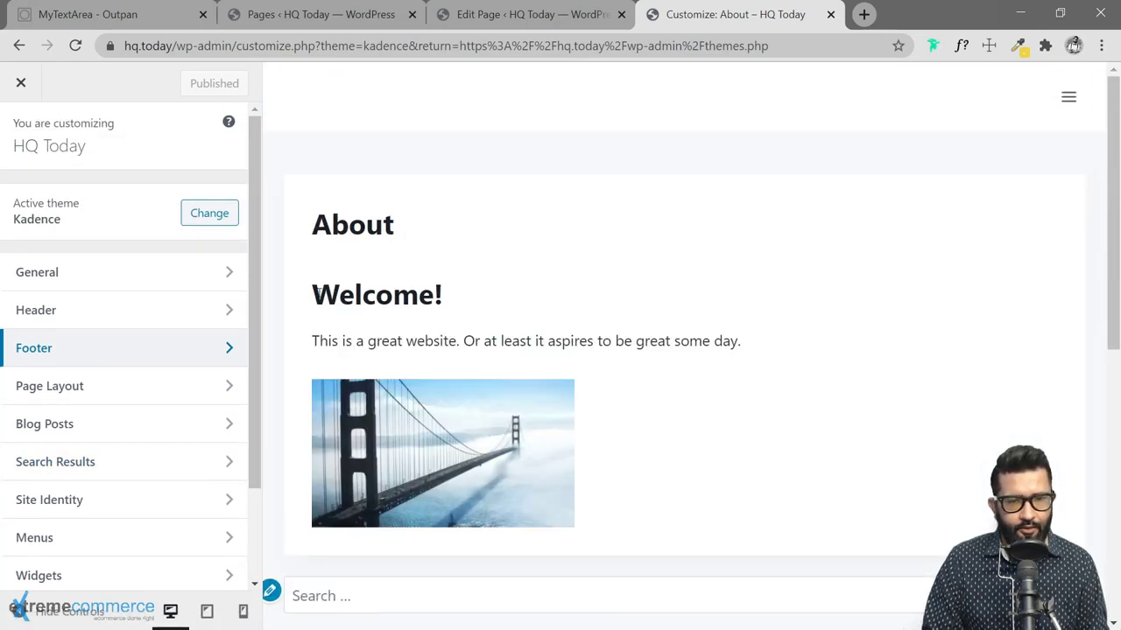
pyautogui.click(471, 13)
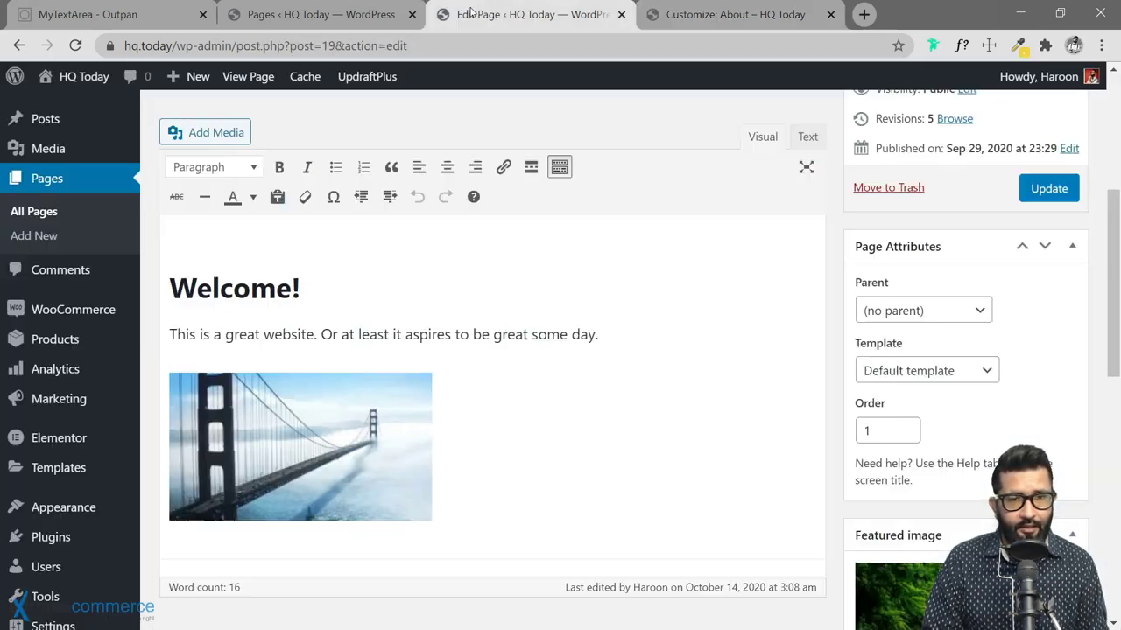
pyautogui.click(685, 27)
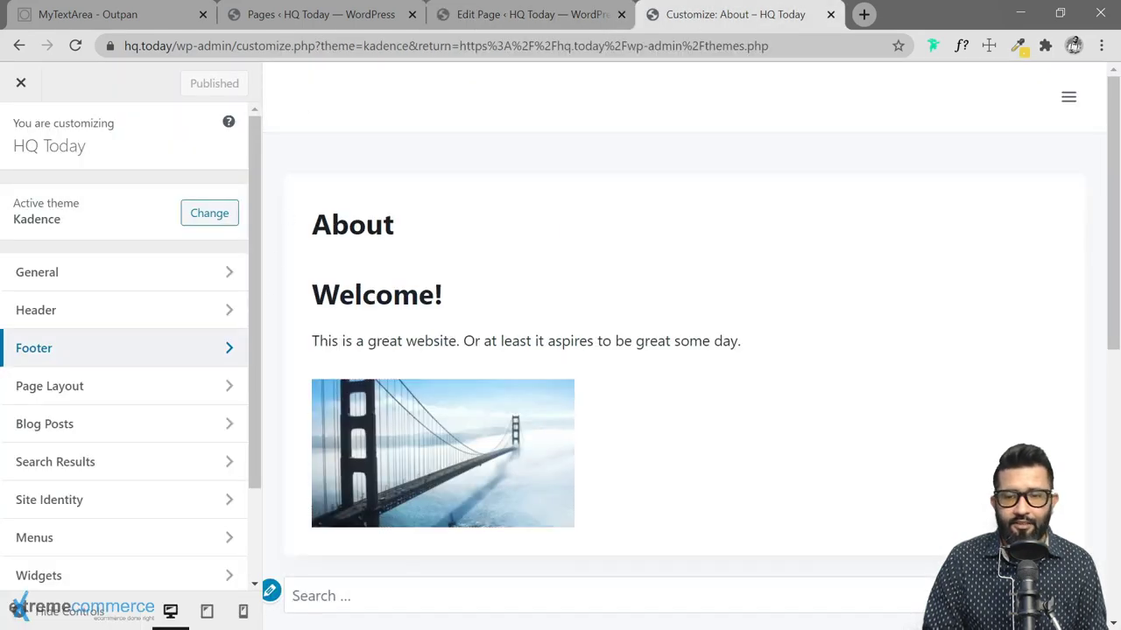
pyautogui.scroll(-3, 560, 368)
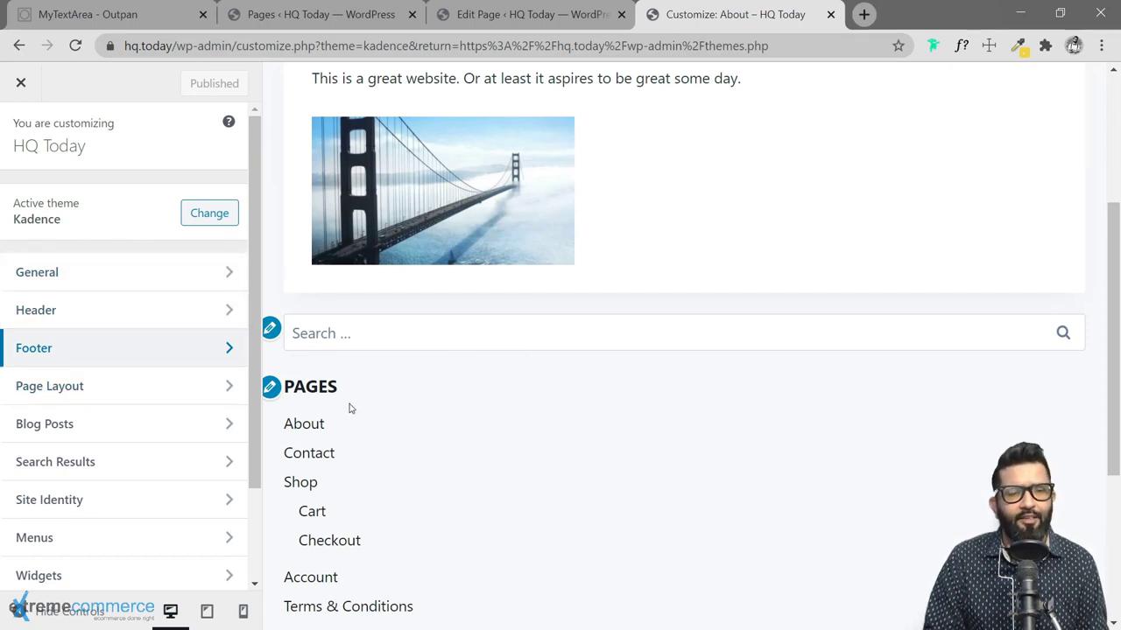
pyautogui.scroll(3, 350, 405)
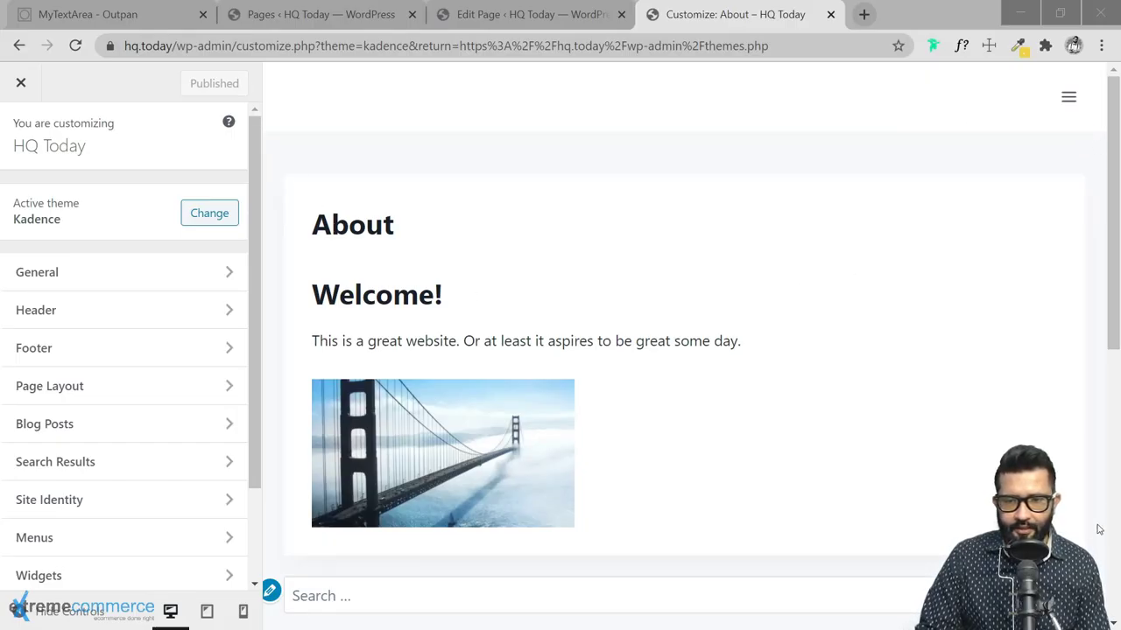
pyautogui.scroll(-4, 1098, 529)
pyautogui.scroll(4, 1096, 528)
pyautogui.scroll(-1, 692, 332)
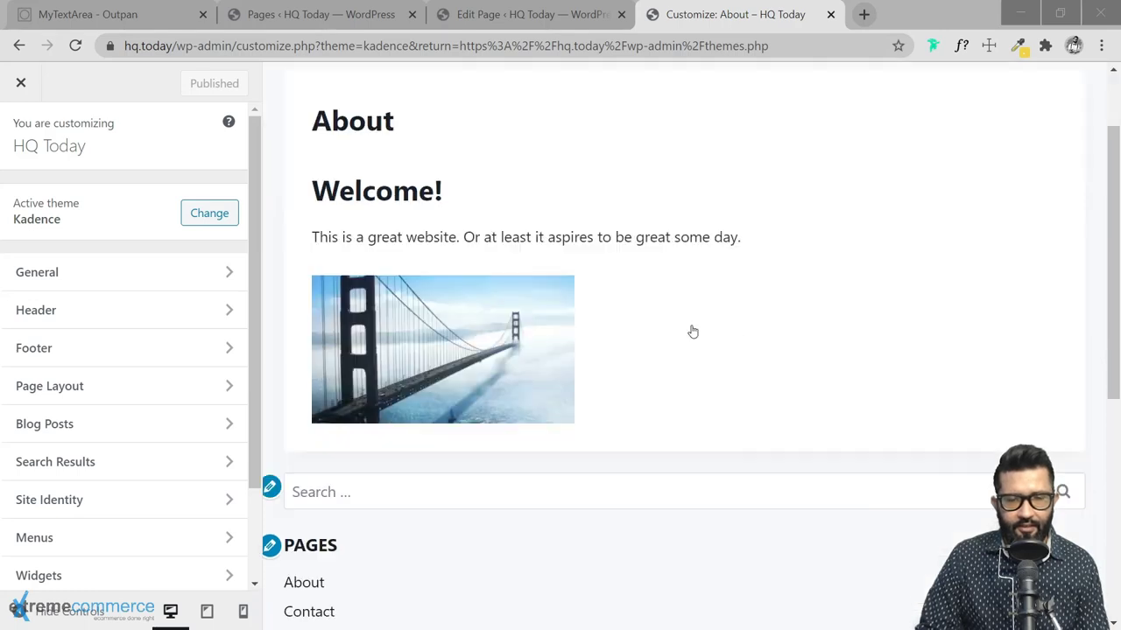
pyautogui.scroll(-5, 693, 332)
pyautogui.scroll(10, 403, 325)
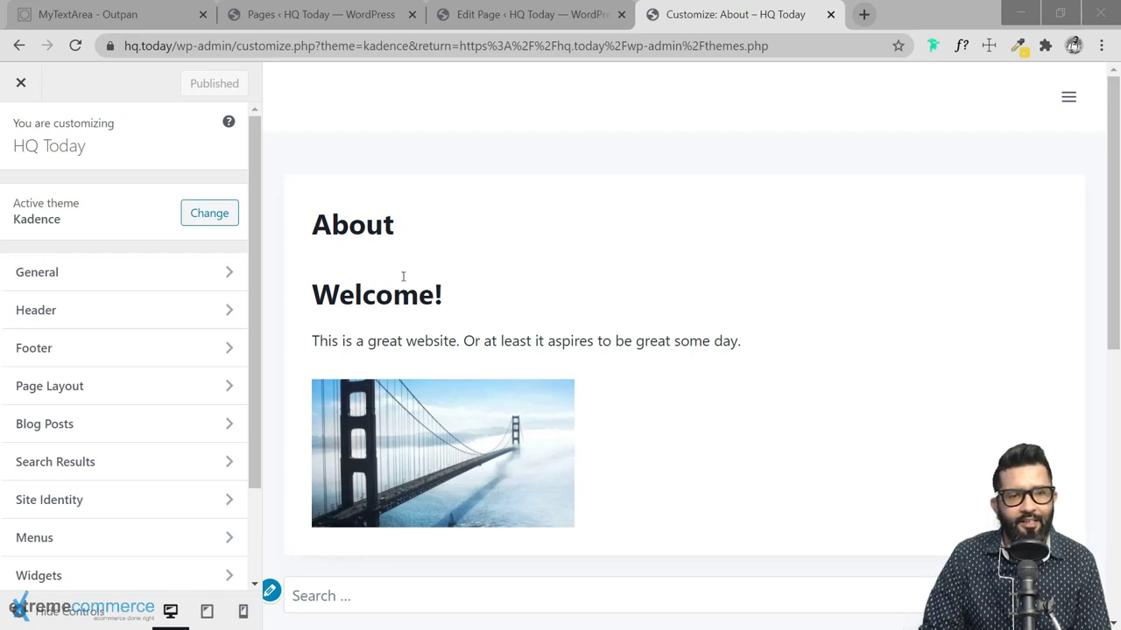
# Compare the About page's content in the page editor with how the theme renders it in the Customizer preview.
pyautogui.click(526, 14)
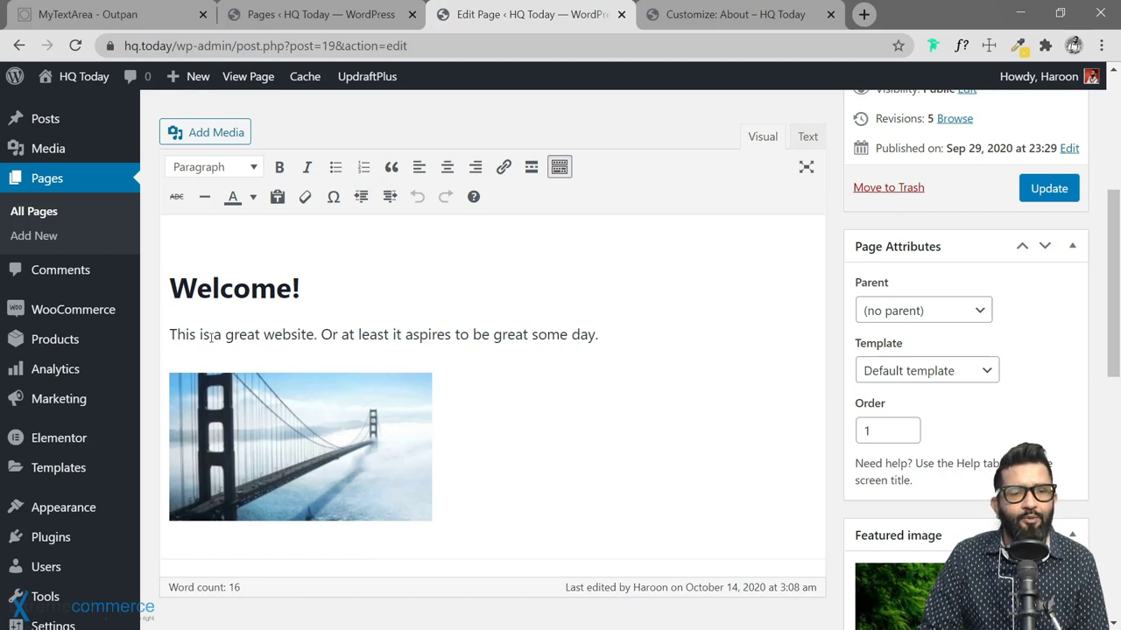
pyautogui.click(735, 21)
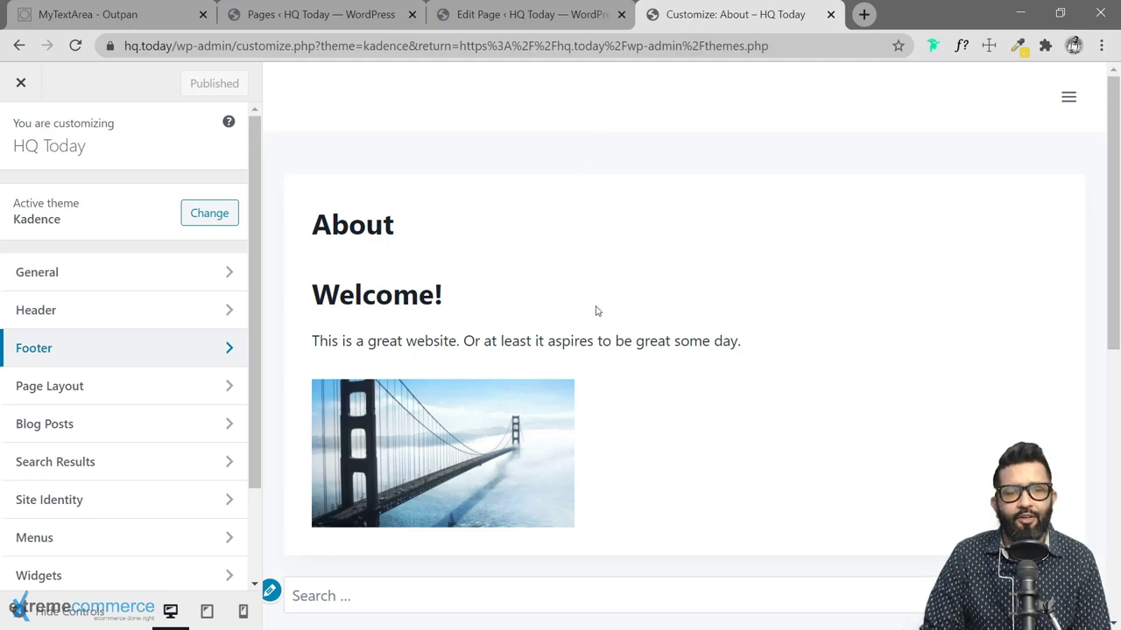
pyautogui.click(525, 14)
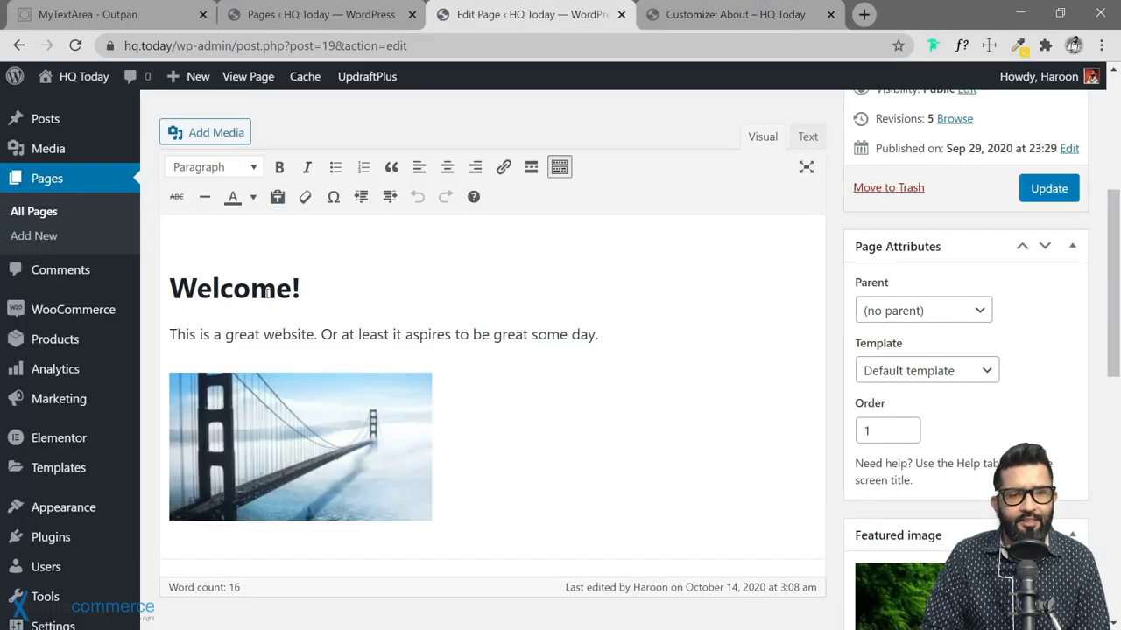
pyautogui.scroll(-2, 310, 427)
pyautogui.scroll(3, 262, 440)
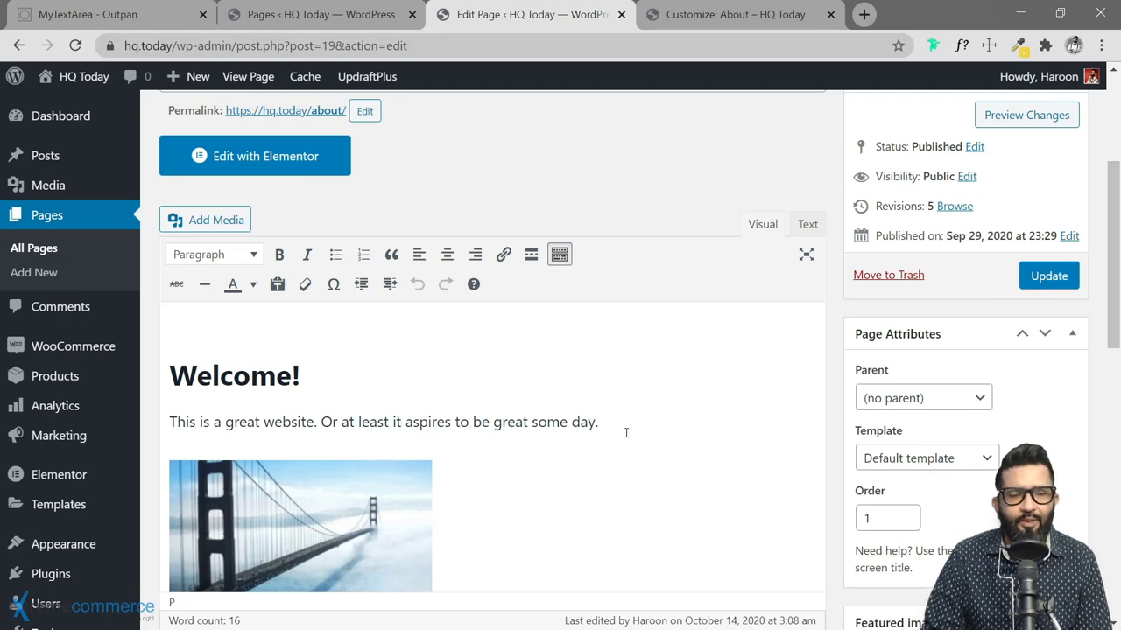
pyautogui.click(713, 14)
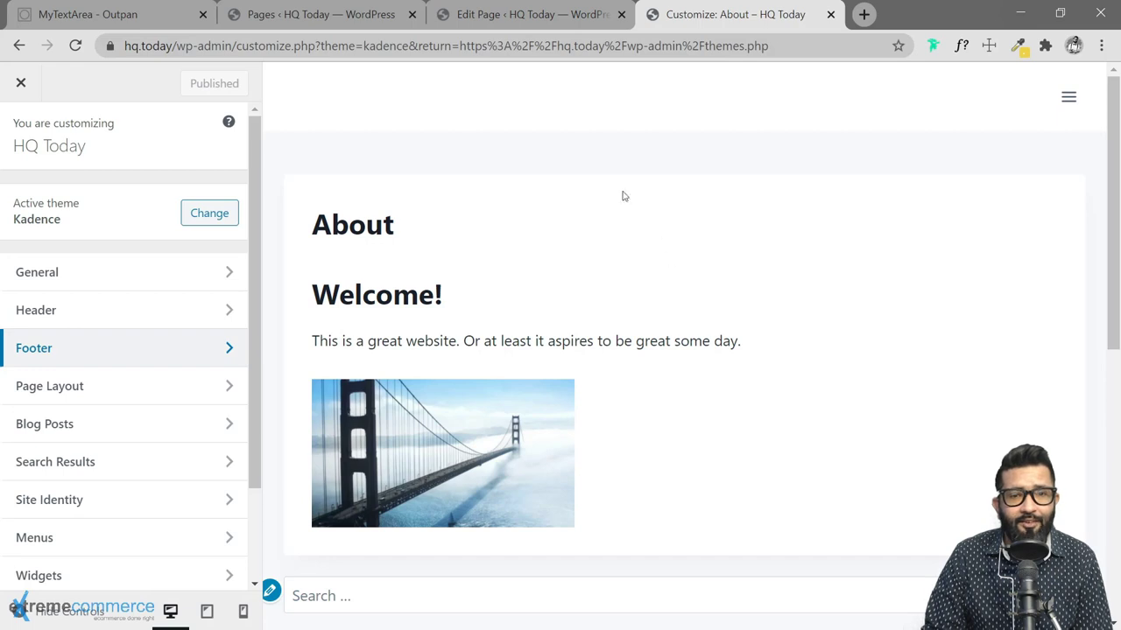
pyautogui.click(520, 19)
pyautogui.scroll(-1, 530, 464)
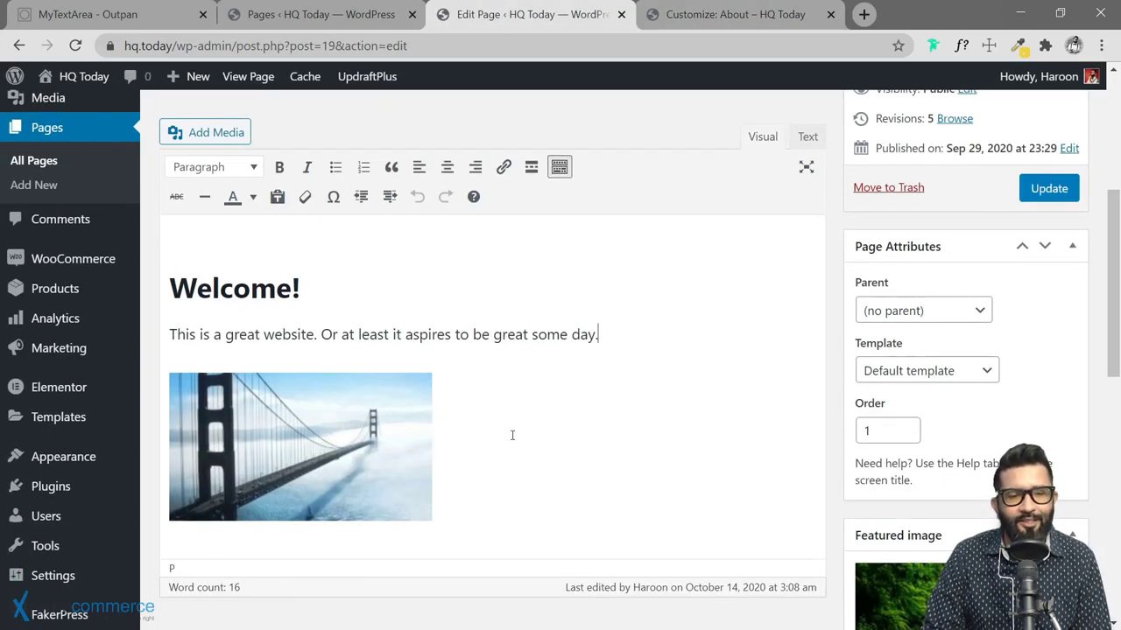
pyautogui.click(705, 19)
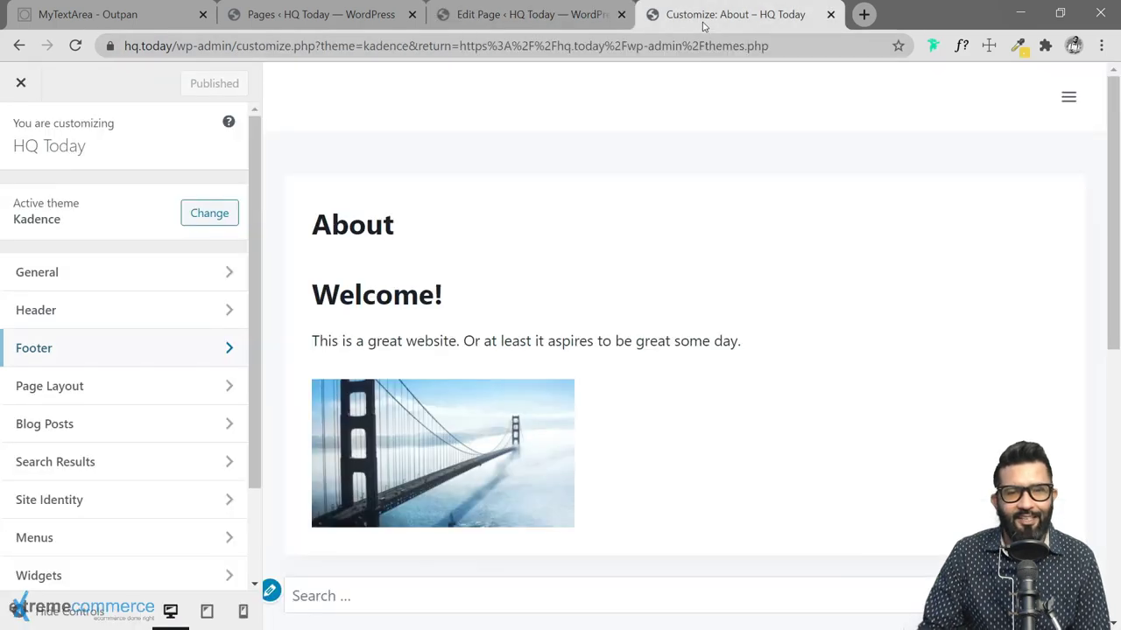
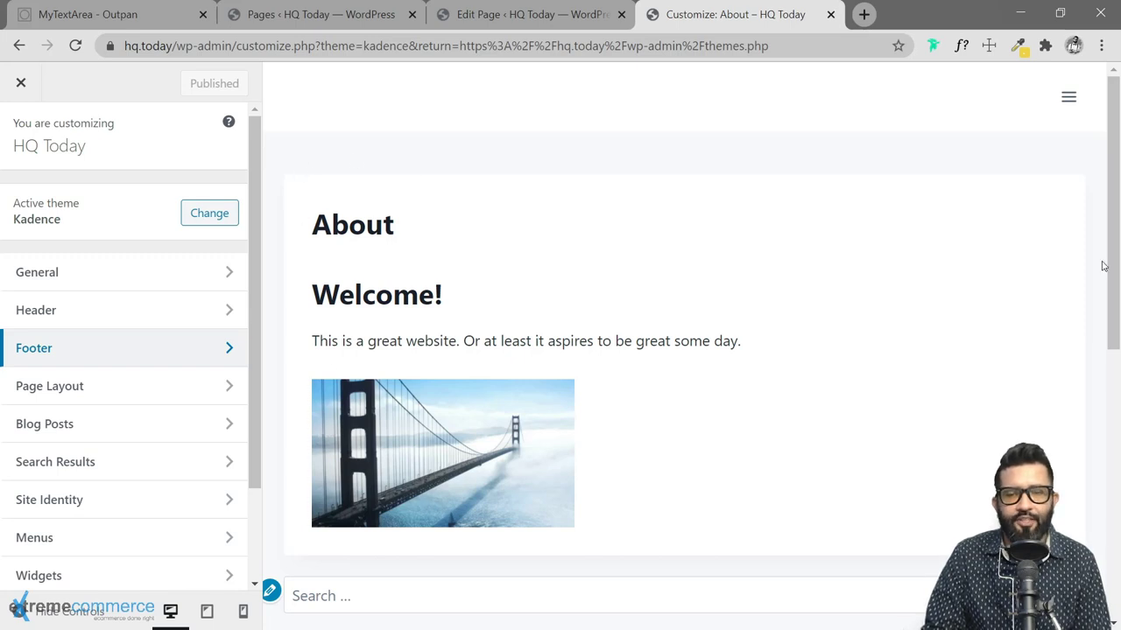
# Inspect the search box, page links and footer below the About content in the Customizer preview.
pyautogui.scroll(-4, 530, 453)
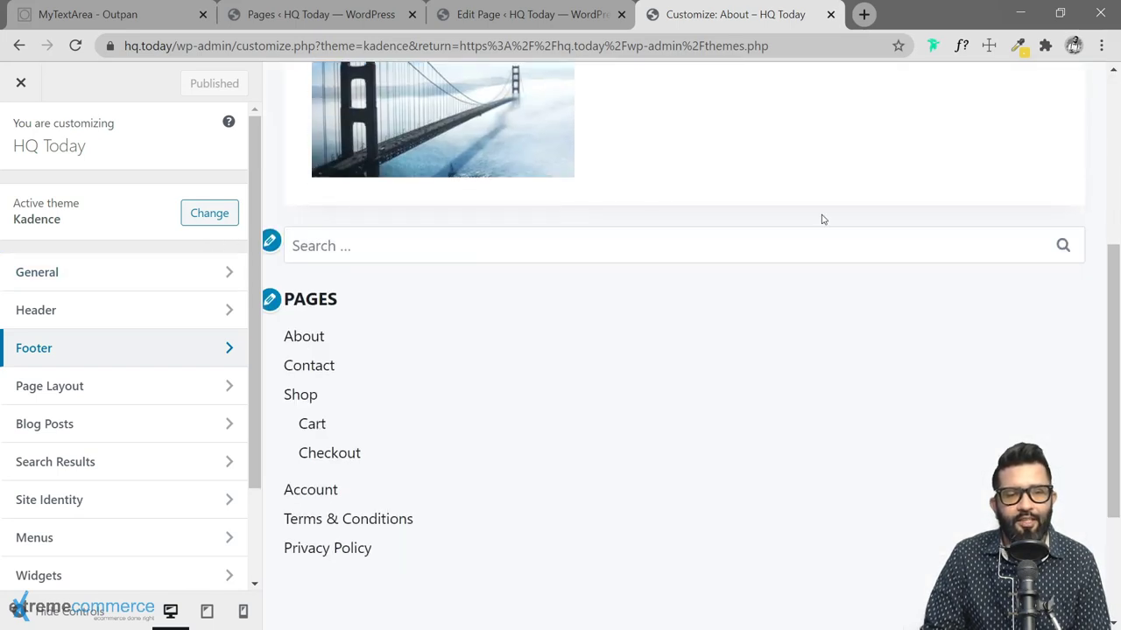
pyautogui.scroll(-2, 423, 450)
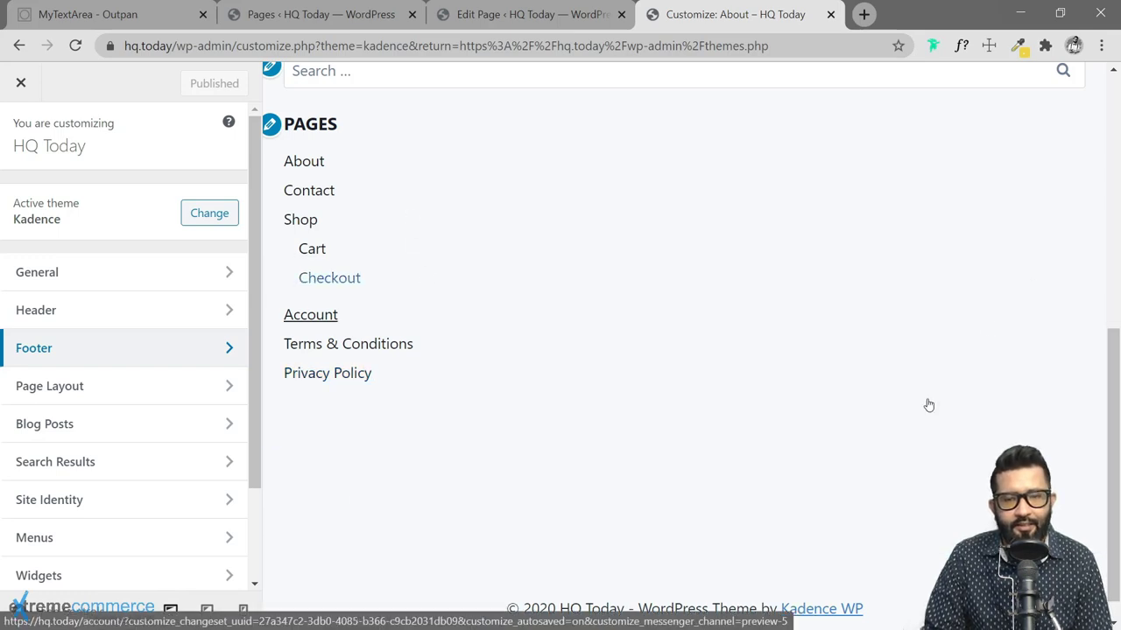
pyautogui.scroll(-1, 876, 412)
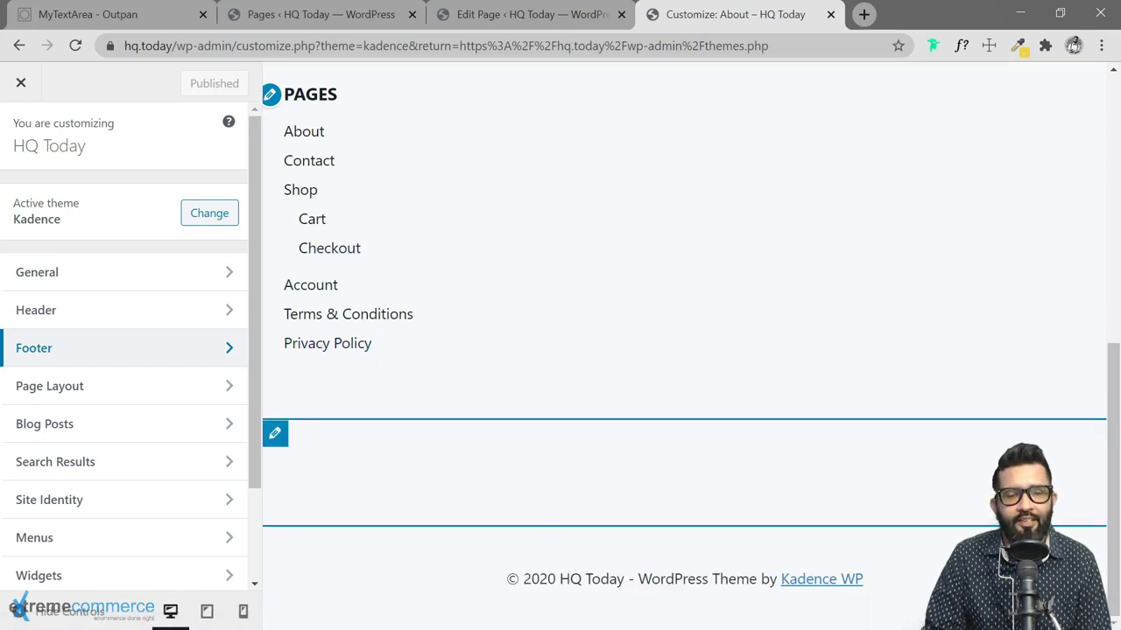
pyautogui.scroll(5, 656, 342)
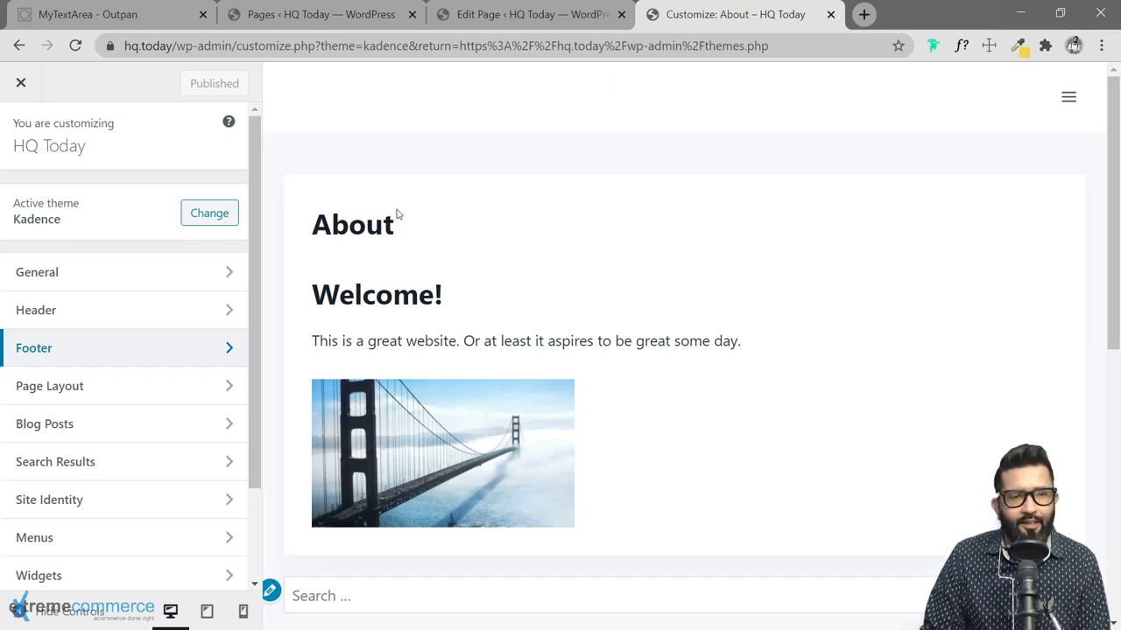
# Check the About page's editor content against the preview again and inspect the paragraph format of the "Welcome!" heading.
pyautogui.click(490, 14)
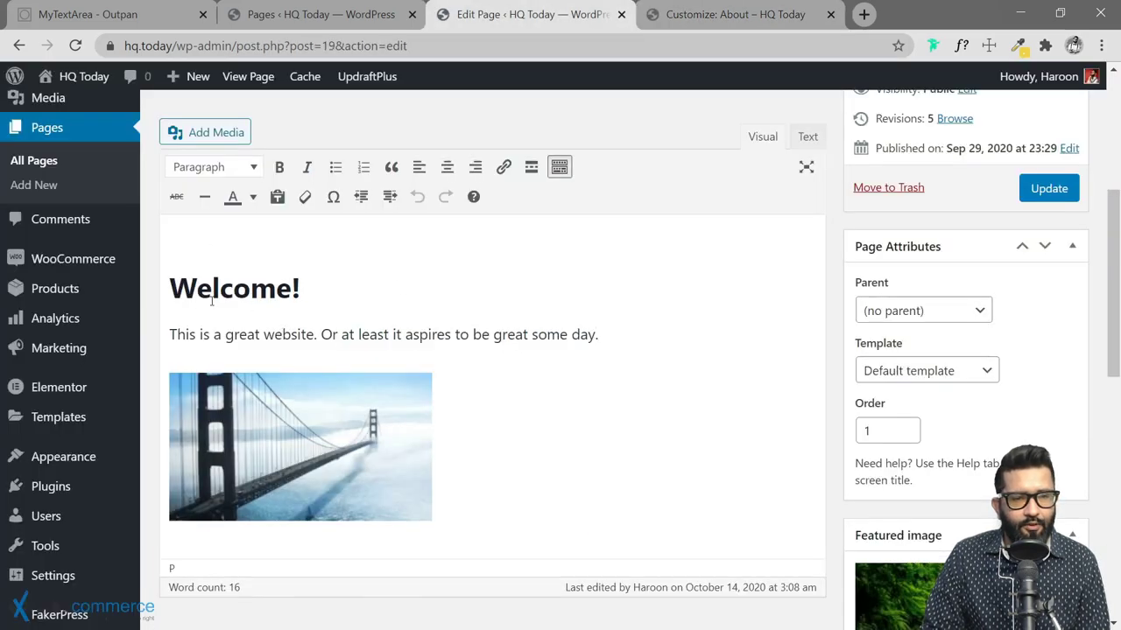
pyautogui.scroll(-1, 673, 383)
pyautogui.scroll(2, 662, 295)
pyautogui.scroll(-1, 197, 220)
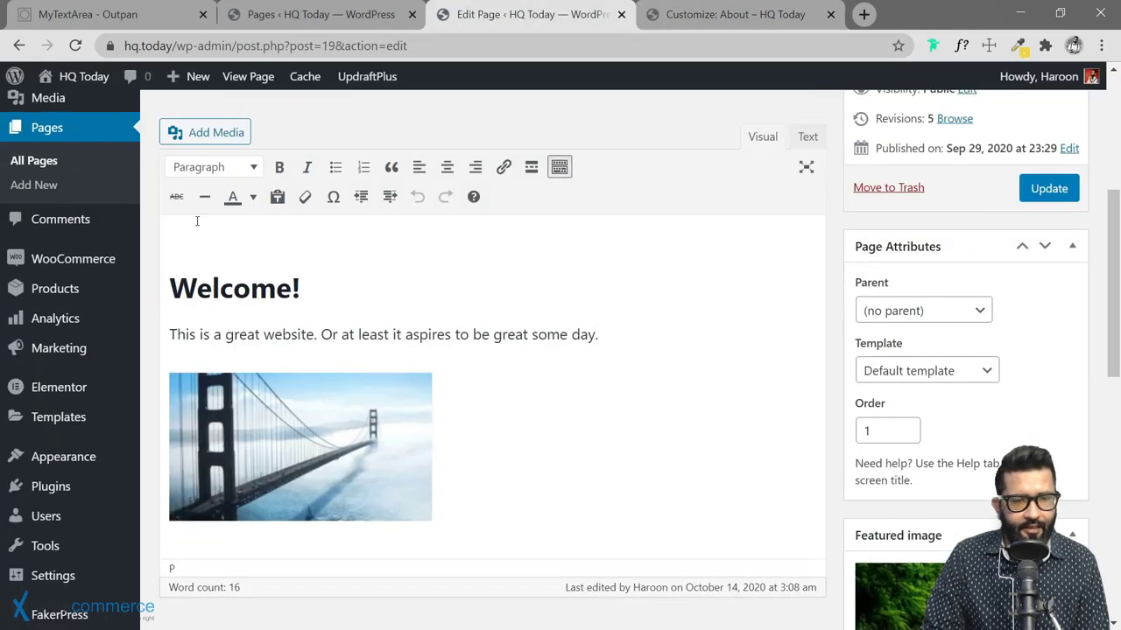
pyautogui.click(671, 13)
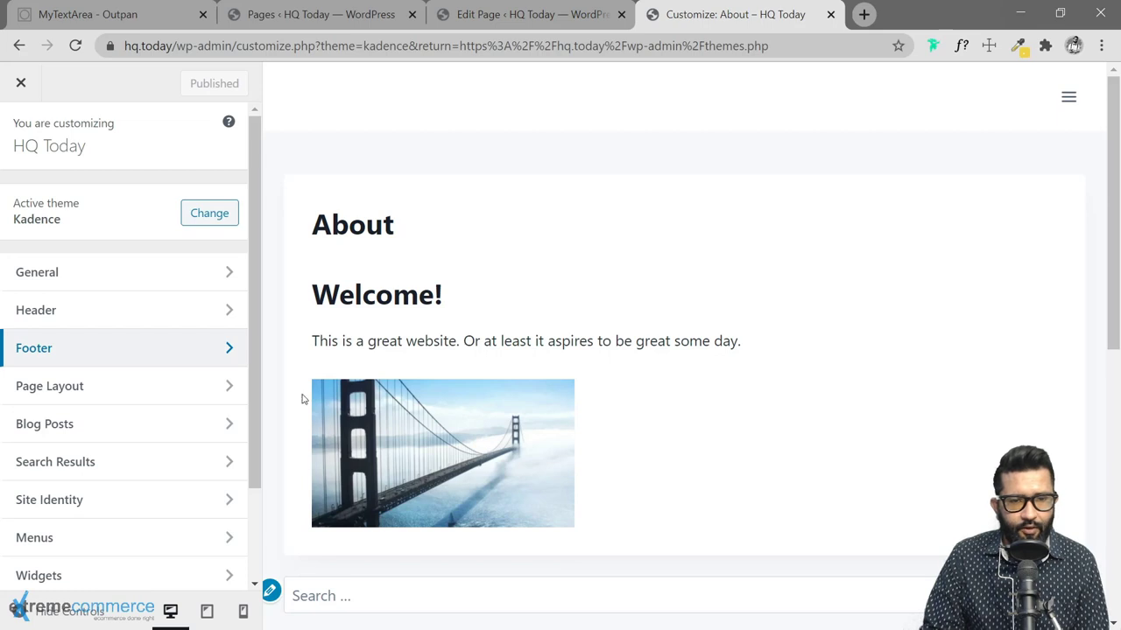
pyautogui.click(480, 18)
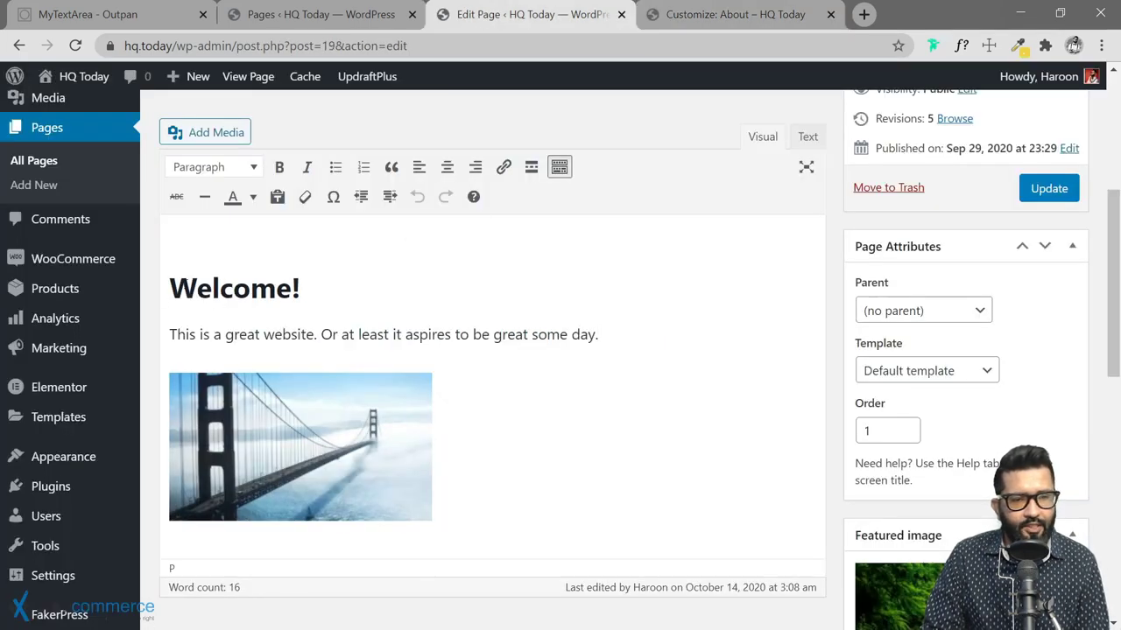
pyautogui.click(212, 288)
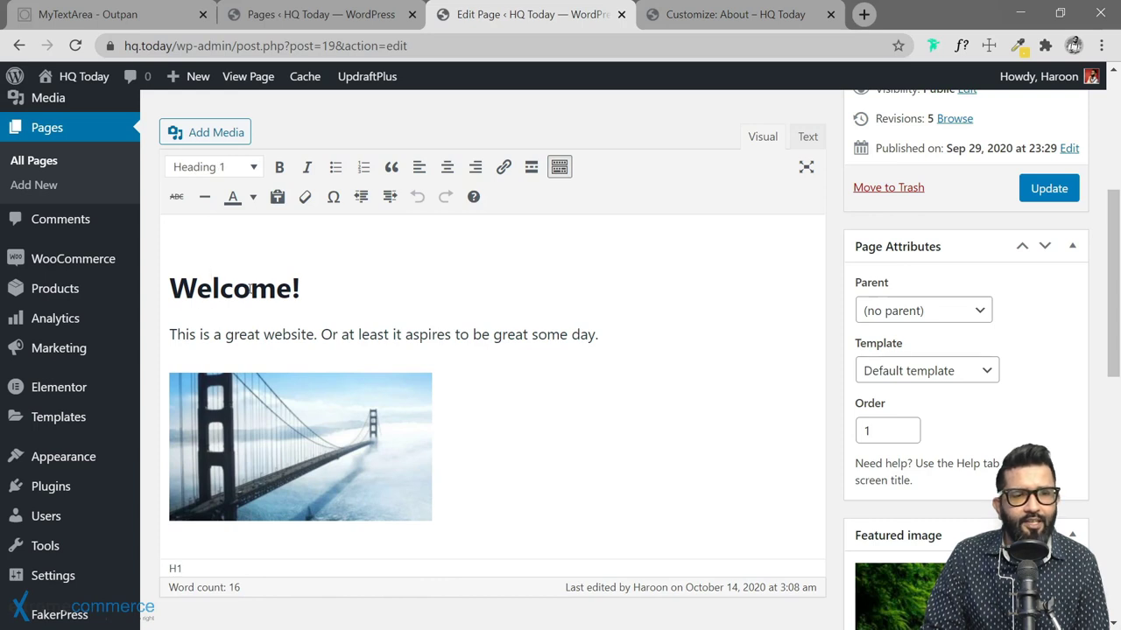
# Deactivate the Classic Editor plugin in the site's list of installed plugins.
pyautogui.click(307, 22)
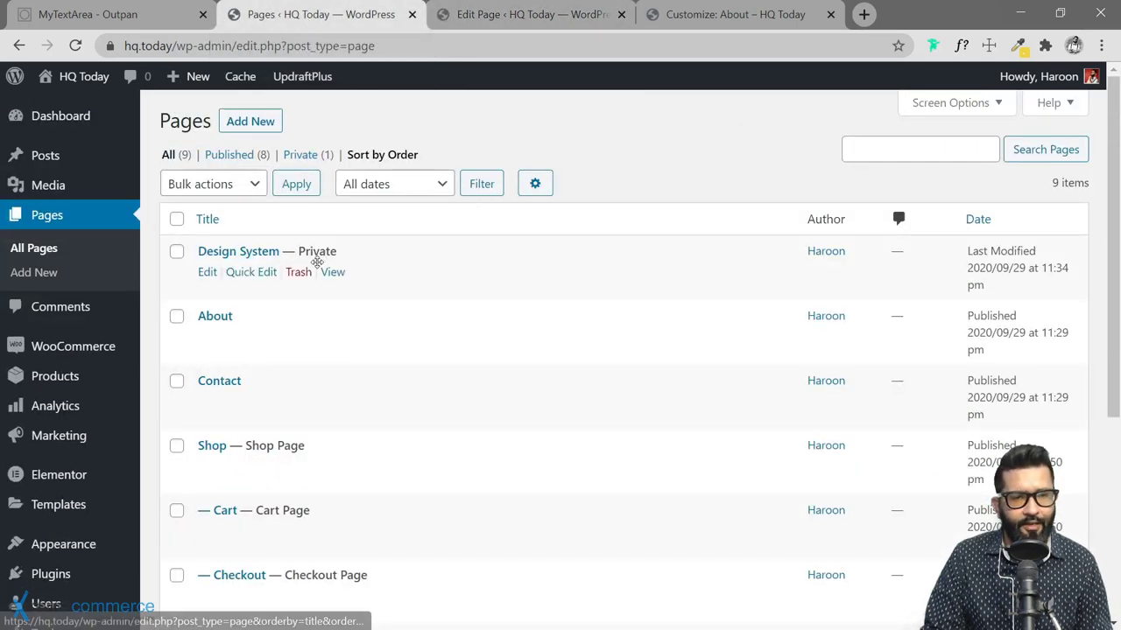
pyautogui.scroll(-2, 53, 385)
pyautogui.moveTo(70, 435)
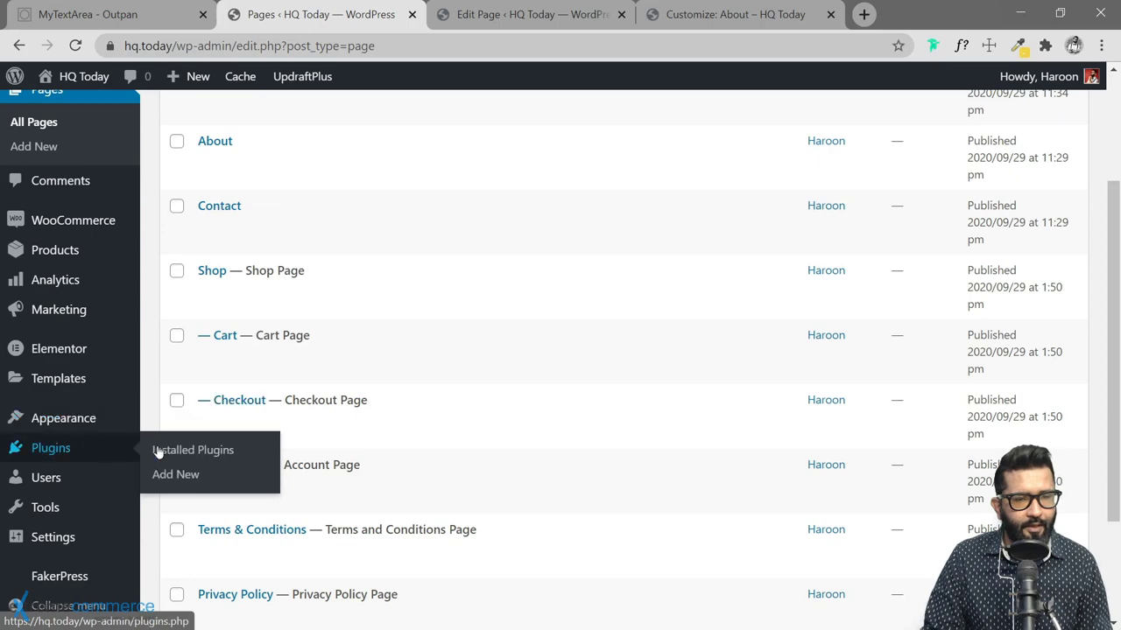
pyautogui.click(505, 25)
pyautogui.click(331, 14)
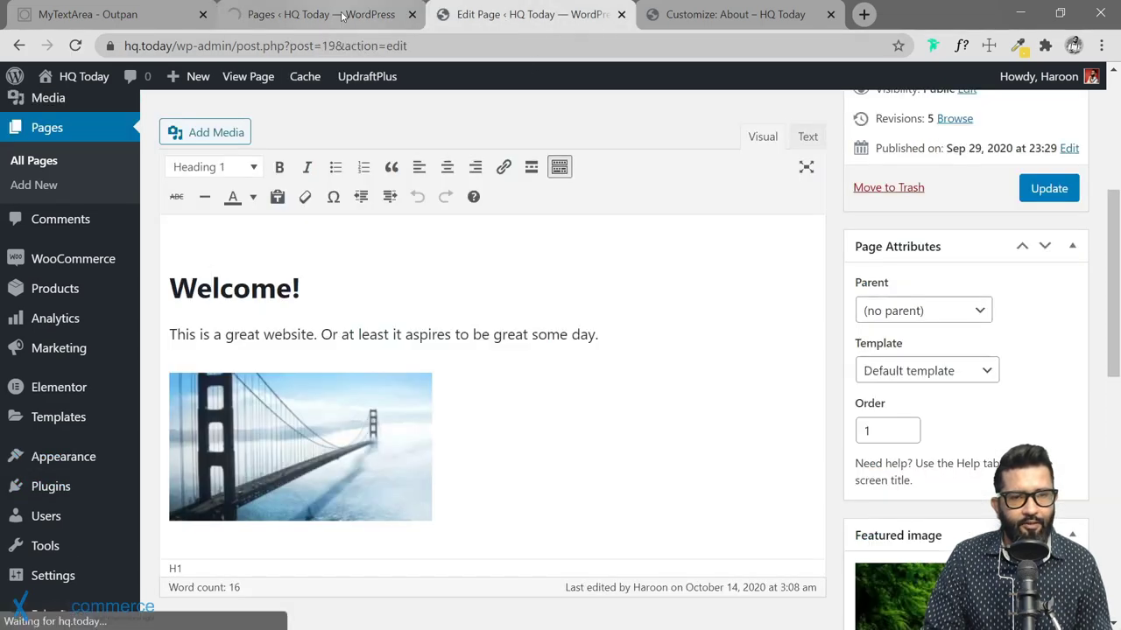
pyautogui.scroll(-2, 322, 266)
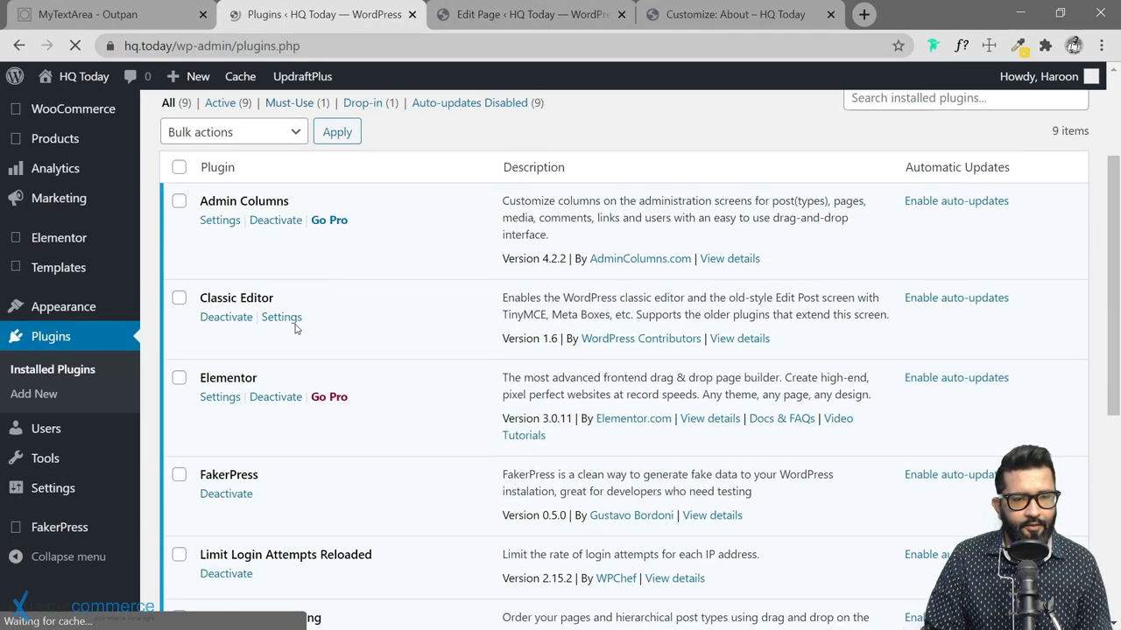
pyautogui.click(229, 318)
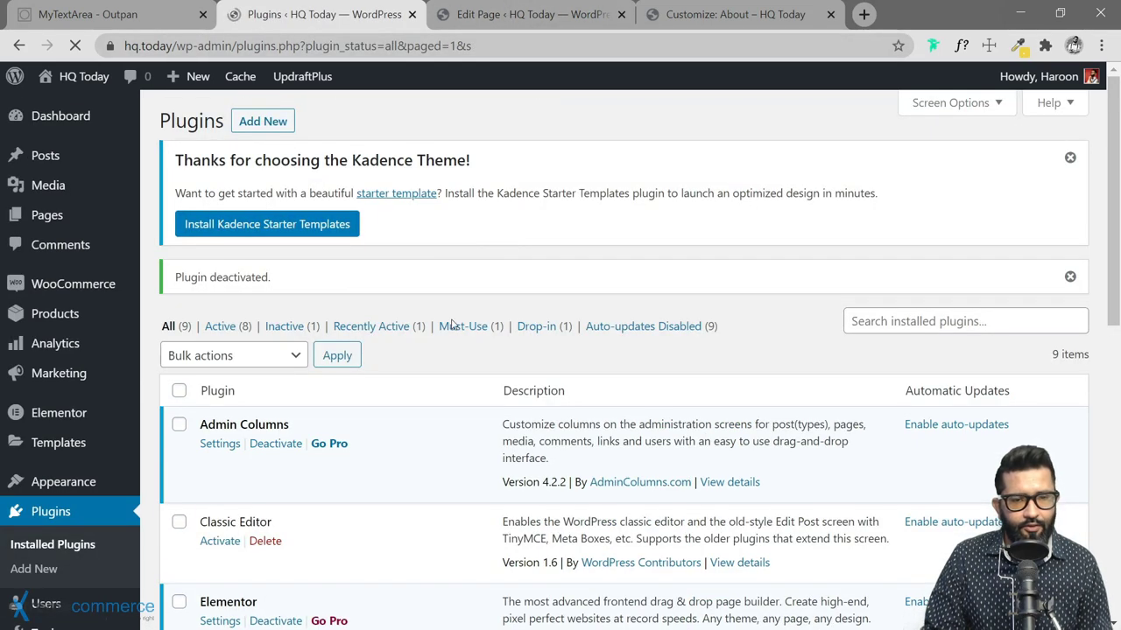
# Dismiss the Kadence Starter Templates notice and delete the Classic Editor plugin.
pyautogui.click(1070, 157)
pyautogui.click(265, 422)
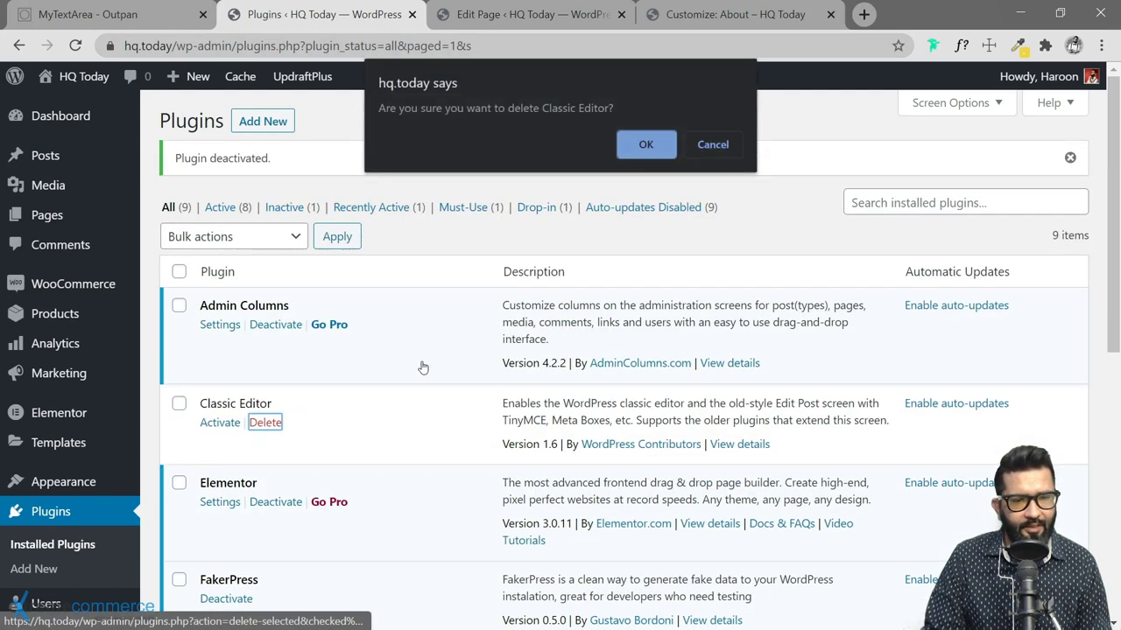
pyautogui.click(646, 141)
# Update the About page and reload its edit address without the "&message=1" suffix to open the block editor.
pyautogui.click(502, 12)
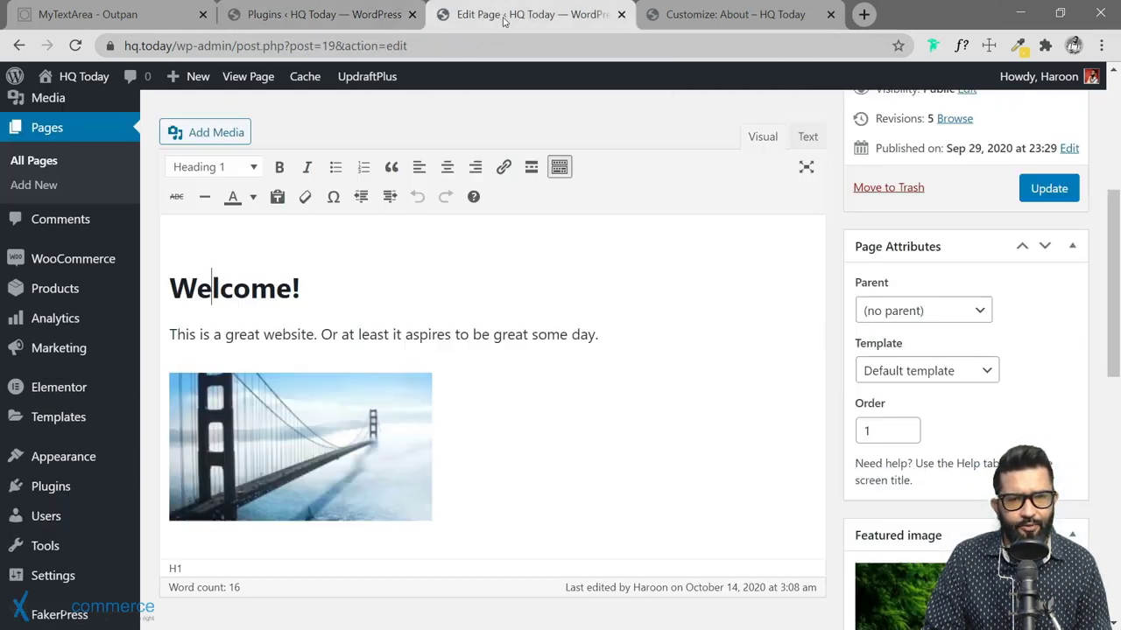
pyautogui.click(1049, 189)
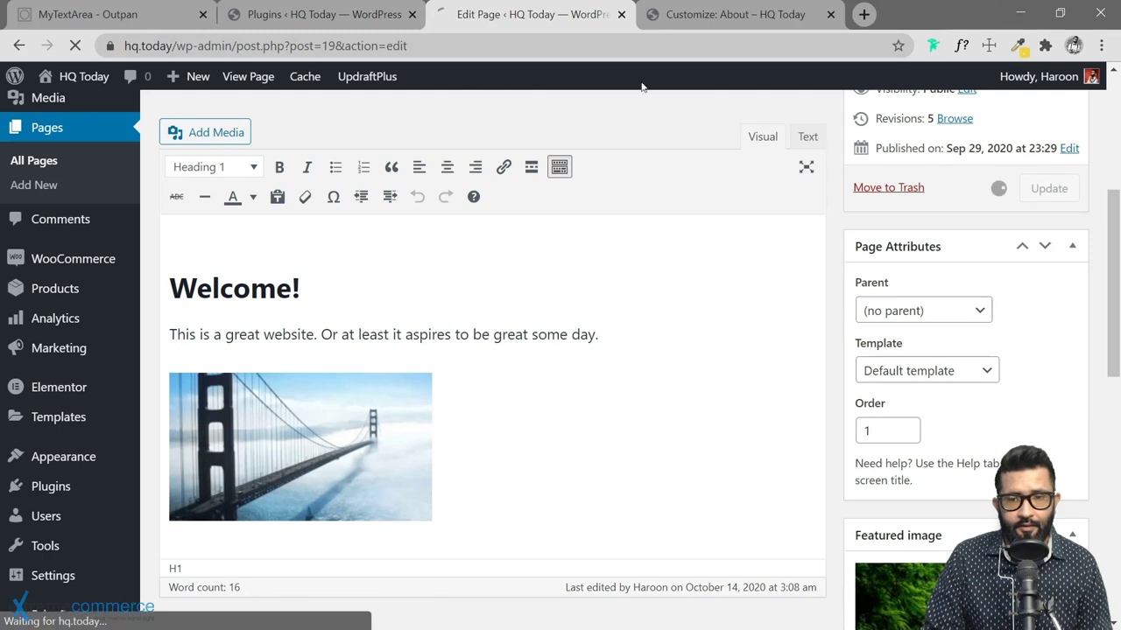
pyautogui.click(543, 45)
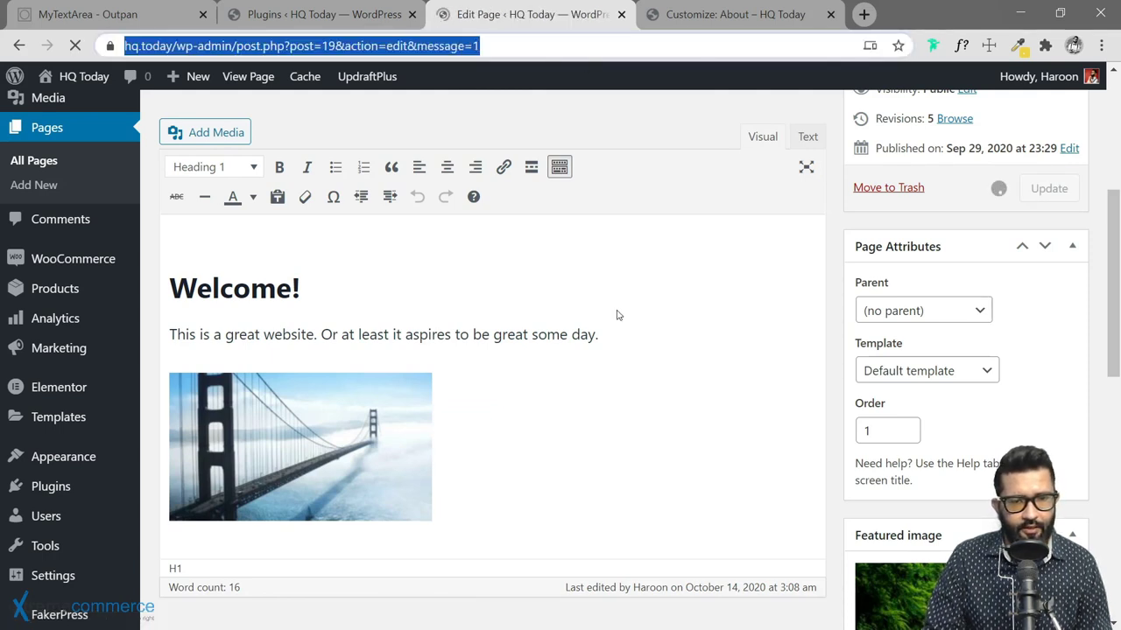
pyautogui.press('End')
pyautogui.press('BackSpace')
pyautogui.press('BackSpace')
pyautogui.press('BackSpace')
pyautogui.press('BackSpace')
pyautogui.press('BackSpace')
pyautogui.press('BackSpace')
pyautogui.press('BackSpace')
pyautogui.press('BackSpace')
pyautogui.press('BackSpace')
pyautogui.press('BackSpace')
pyautogui.press('Return')
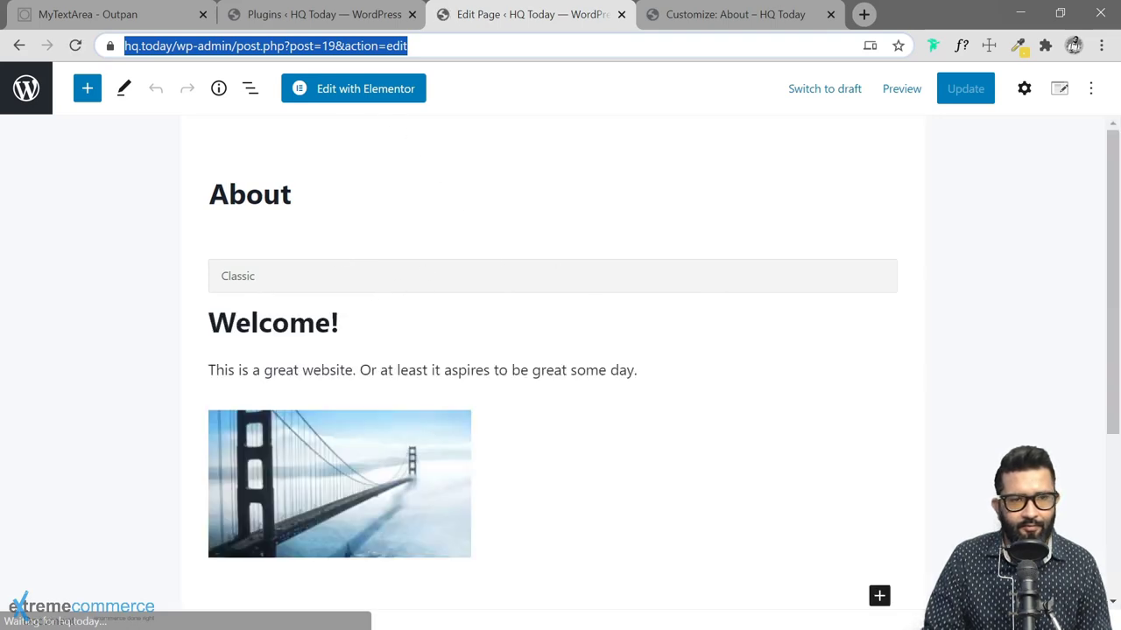
pyautogui.click(865, 379)
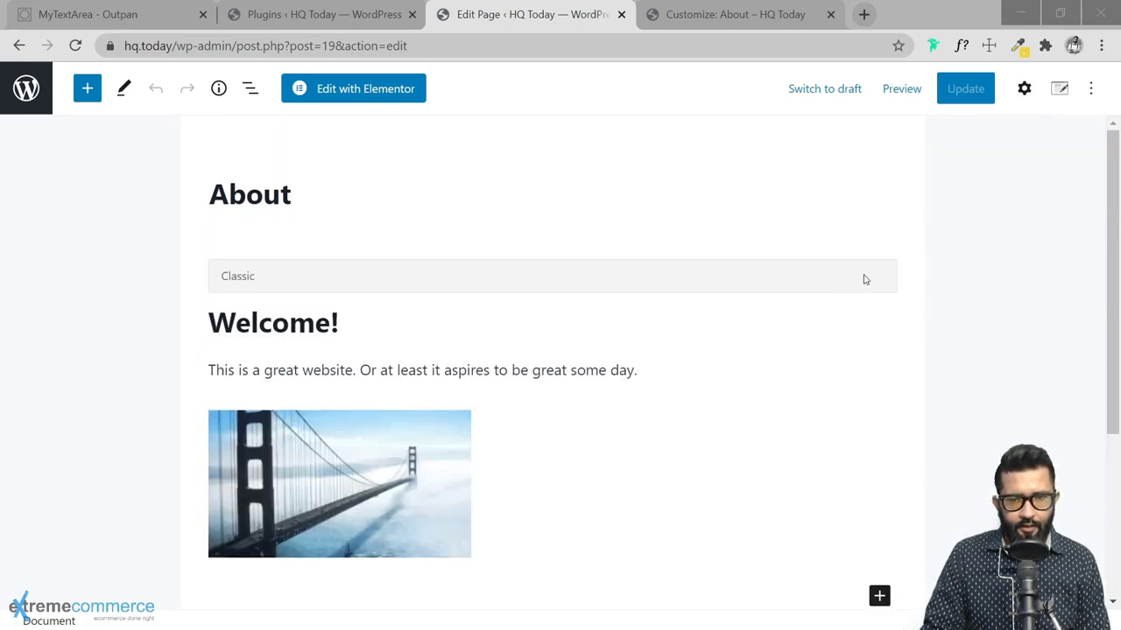
# Convert the About page's Classic block into individual blocks.
pyautogui.click(854, 284)
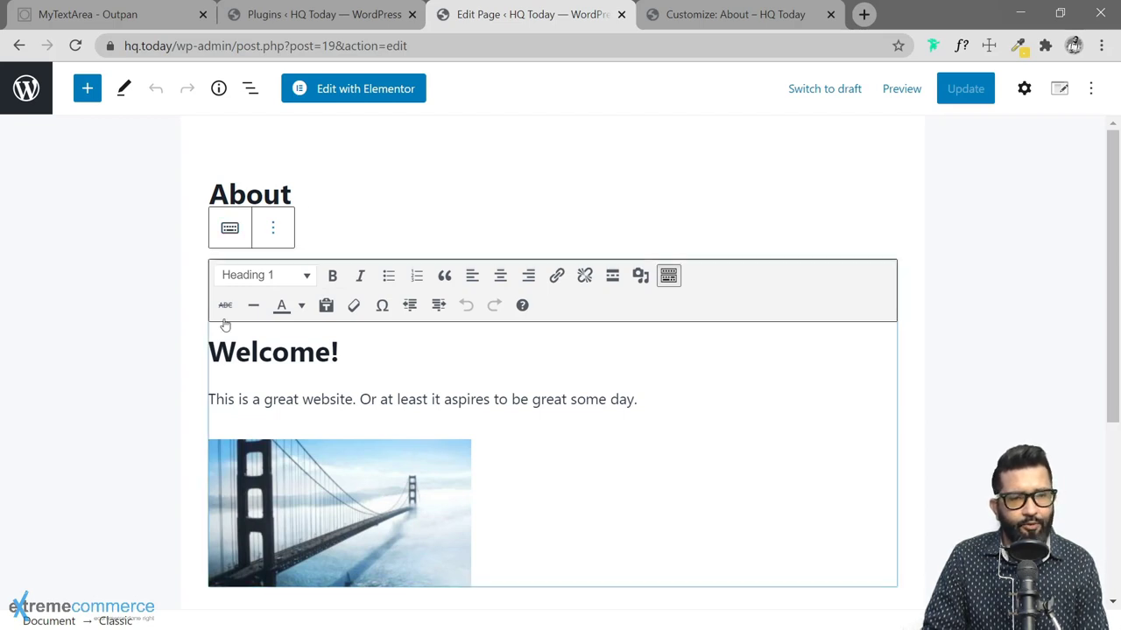
pyautogui.click(273, 229)
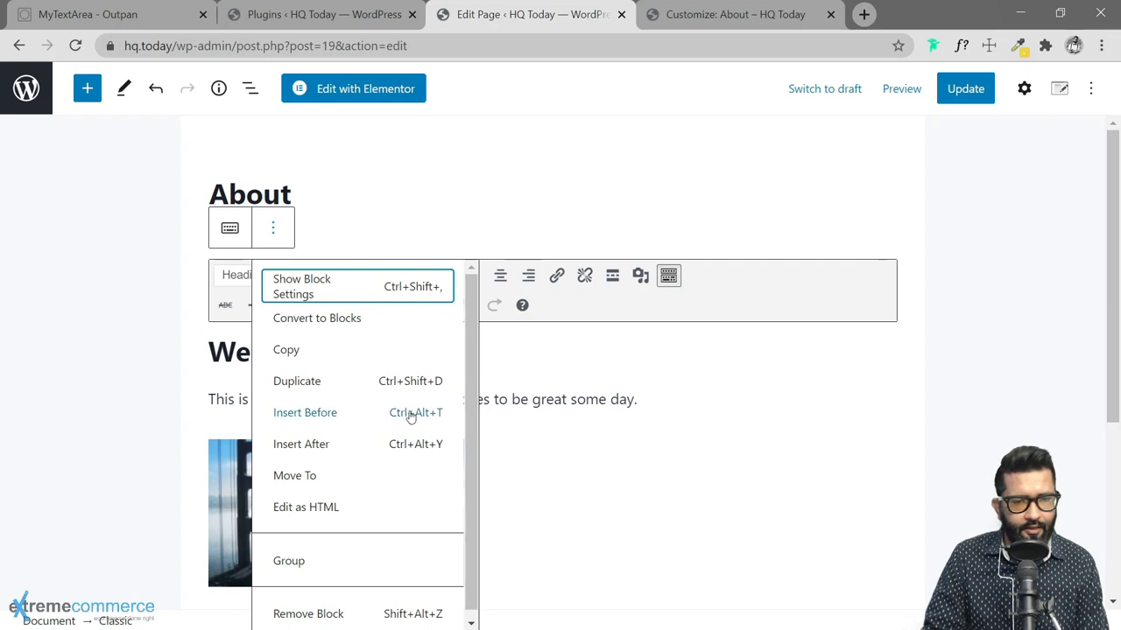
pyautogui.scroll(-1, 378, 356)
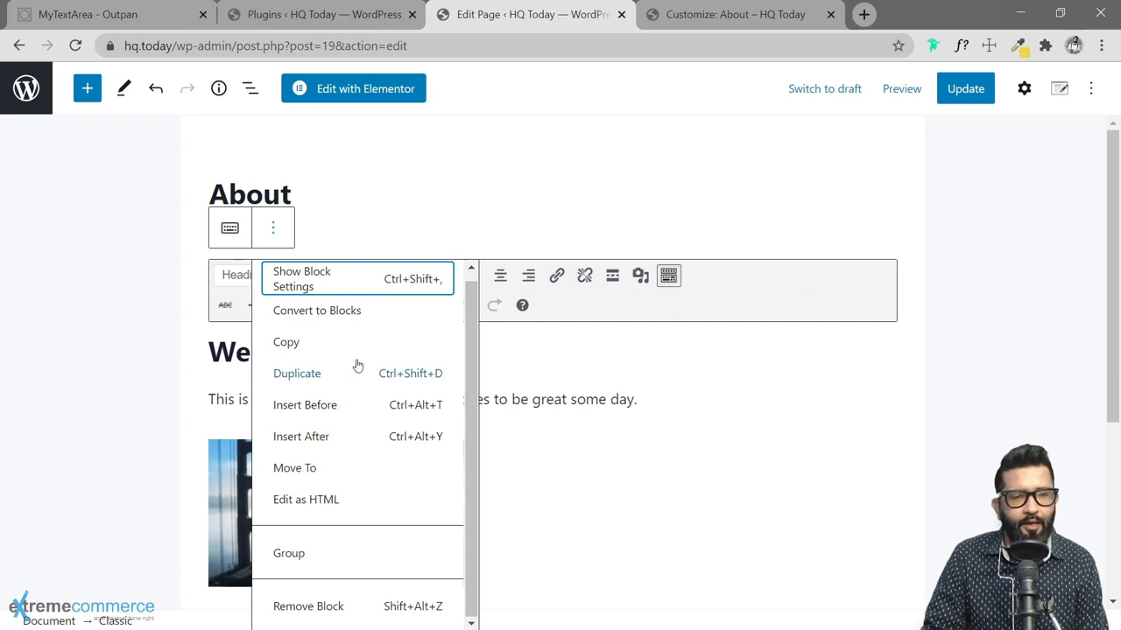
pyautogui.click(320, 317)
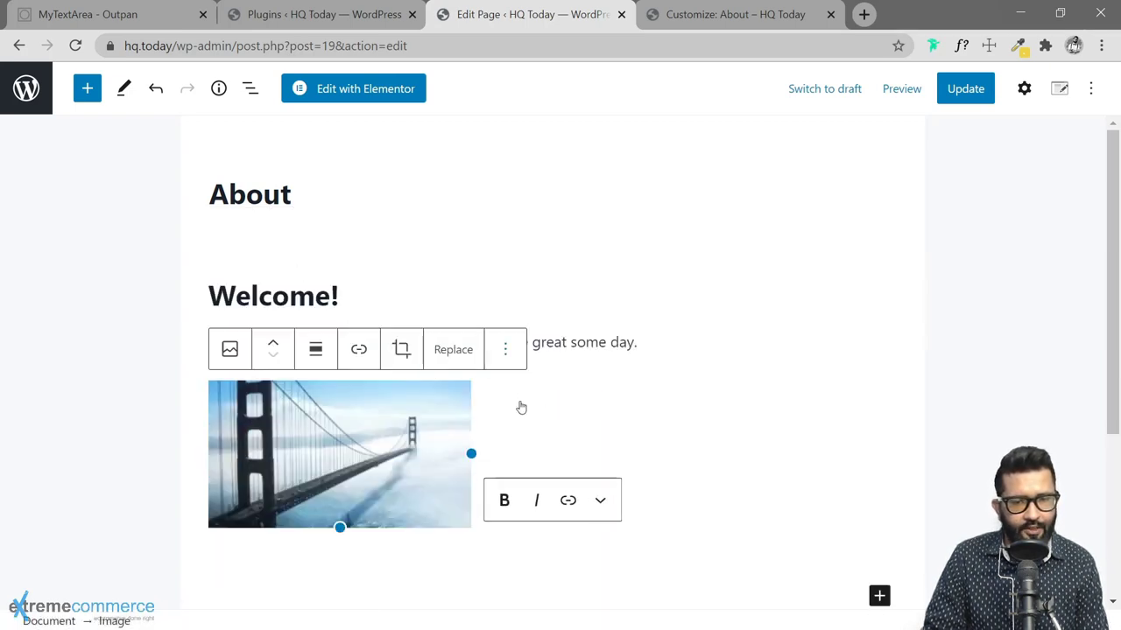
# Try clearing the "Welcome!" heading on its own, undo the deletion, and select the bridge image block.
pyautogui.scroll(-1, 570, 337)
pyautogui.click(391, 208)
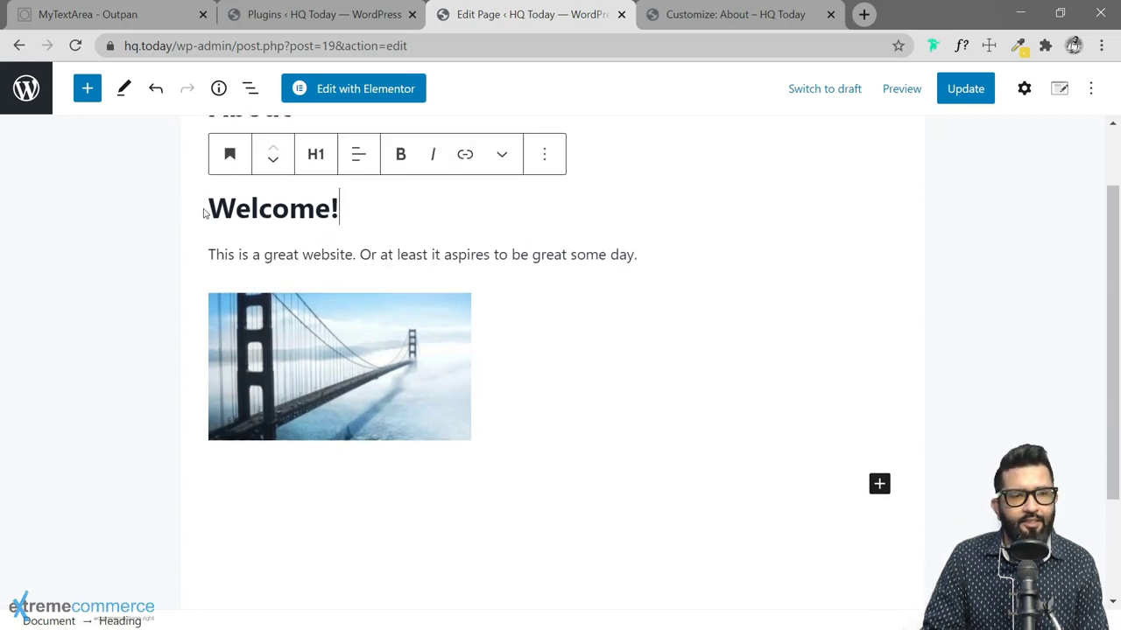
pyautogui.hotkey('ctrl', 'a')
pyautogui.press('BackSpace')
pyautogui.click(659, 259)
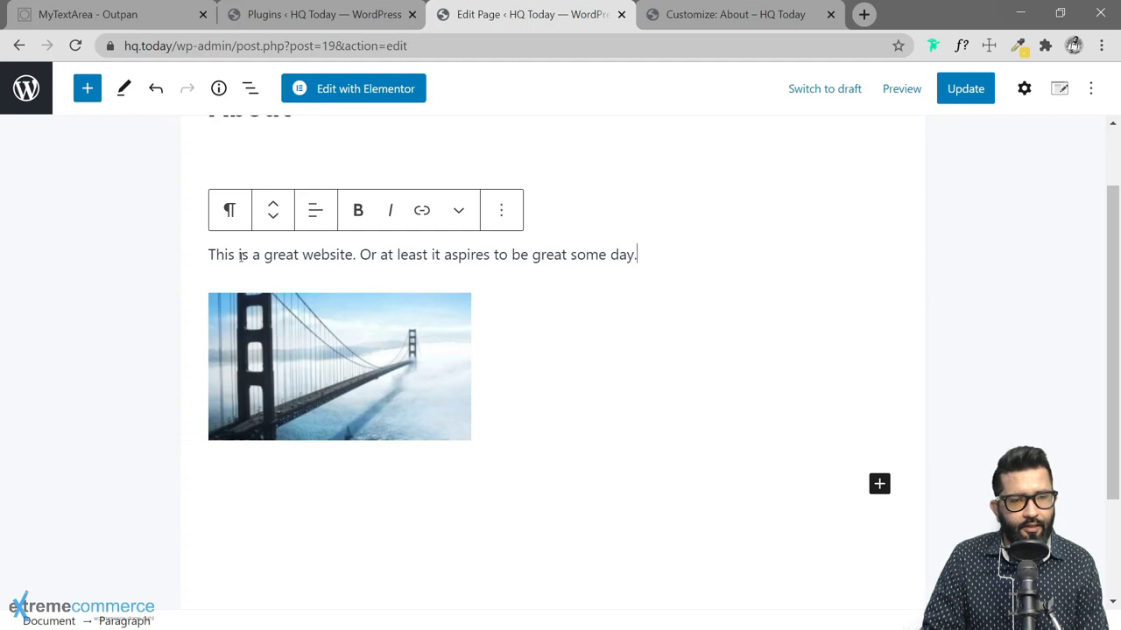
pyautogui.hotkey('ctrl', 'z')
pyautogui.click(425, 350)
pyautogui.scroll(1, 563, 367)
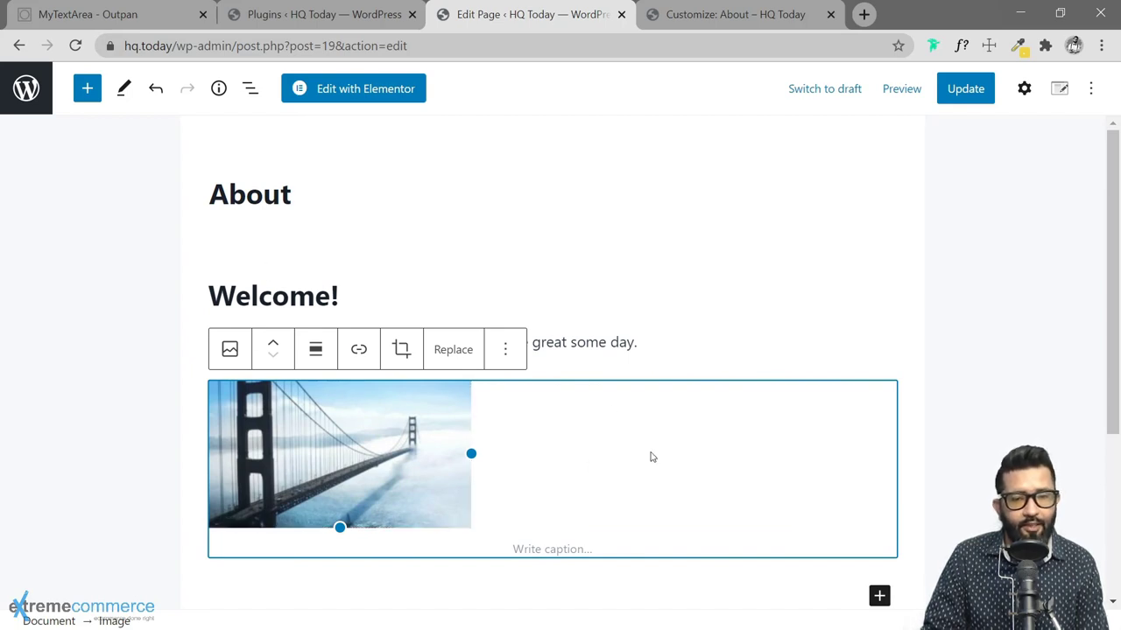
# Insert a bulleted List block below the bridge image on the About page.
pyautogui.scroll(-2, 651, 457)
pyautogui.scroll(2, 840, 581)
pyautogui.scroll(-1, 860, 575)
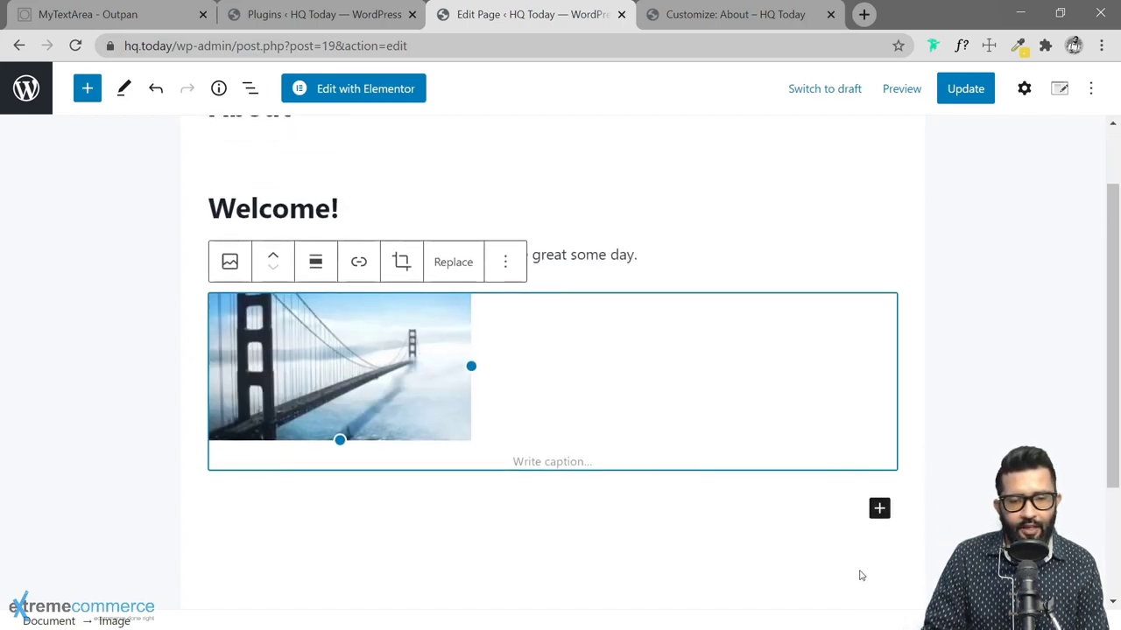
pyautogui.click(878, 509)
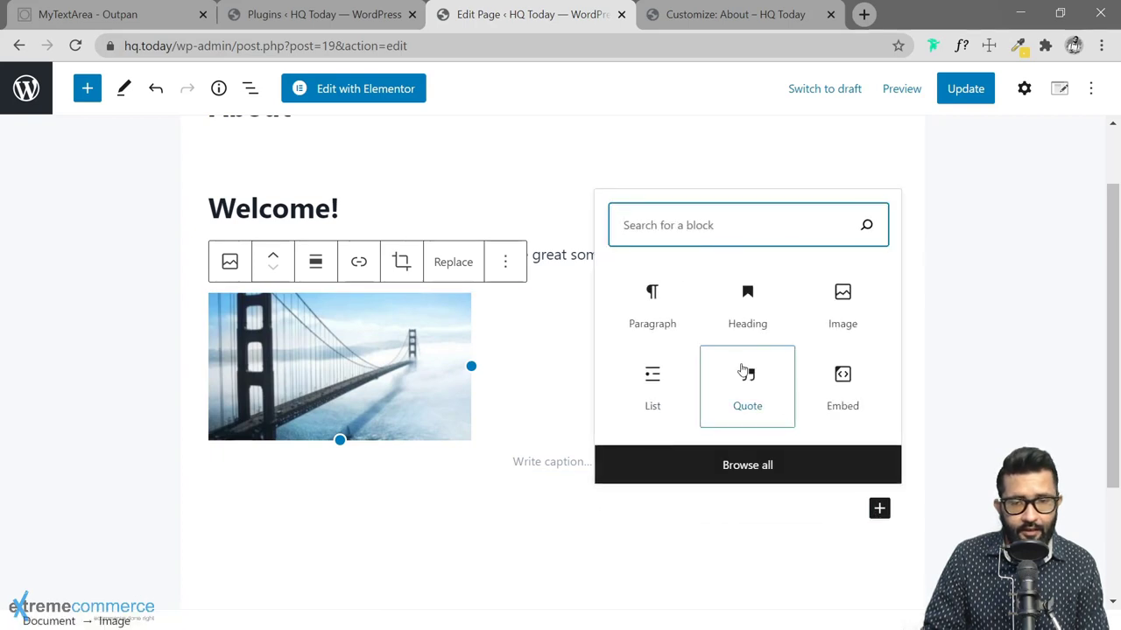
pyautogui.click(655, 394)
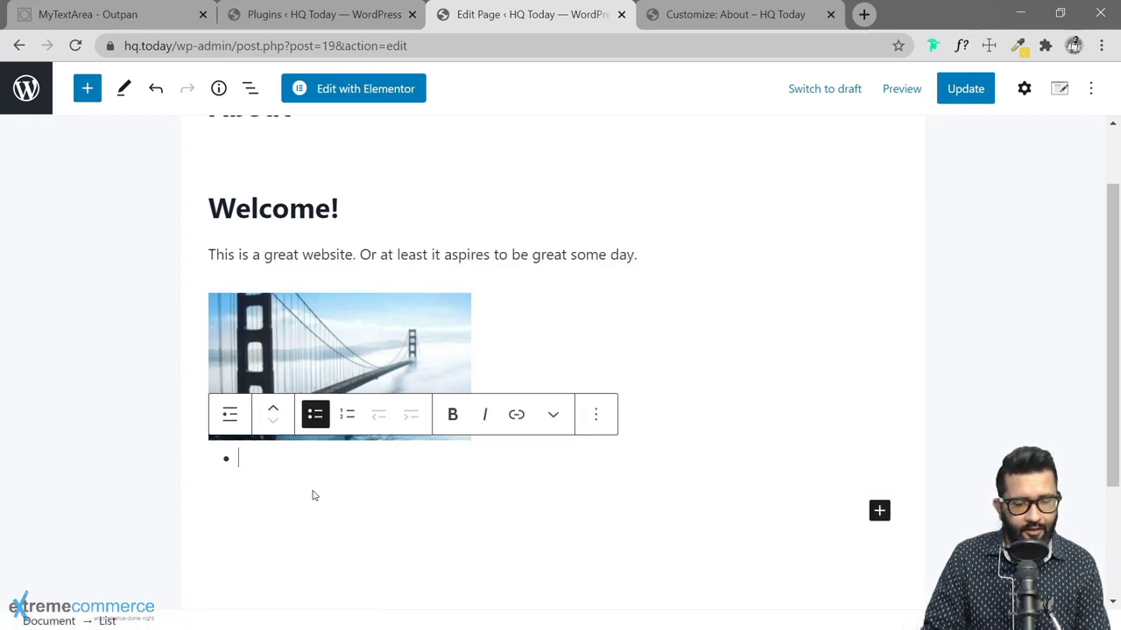
pyautogui.scroll(-2, 314, 495)
# Fill the bulleted list with the entries "Item 1", "Item 2" and "Item 3".
pyautogui.write('U')
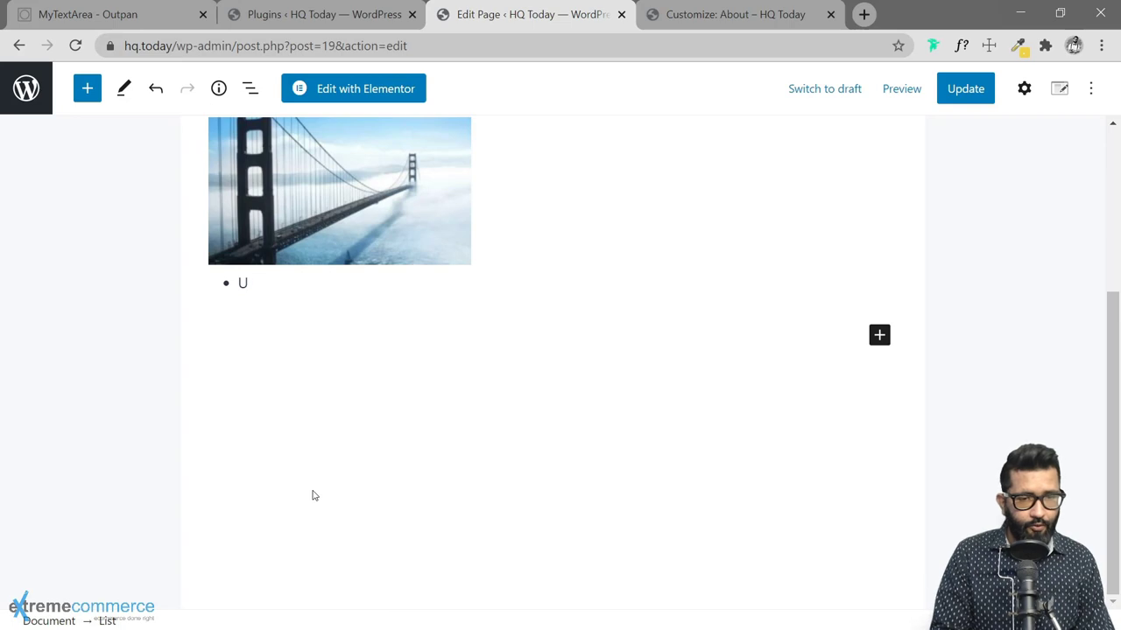
pyautogui.write('lem 1')
pyautogui.press('Return')
pyautogui.write('Ite')
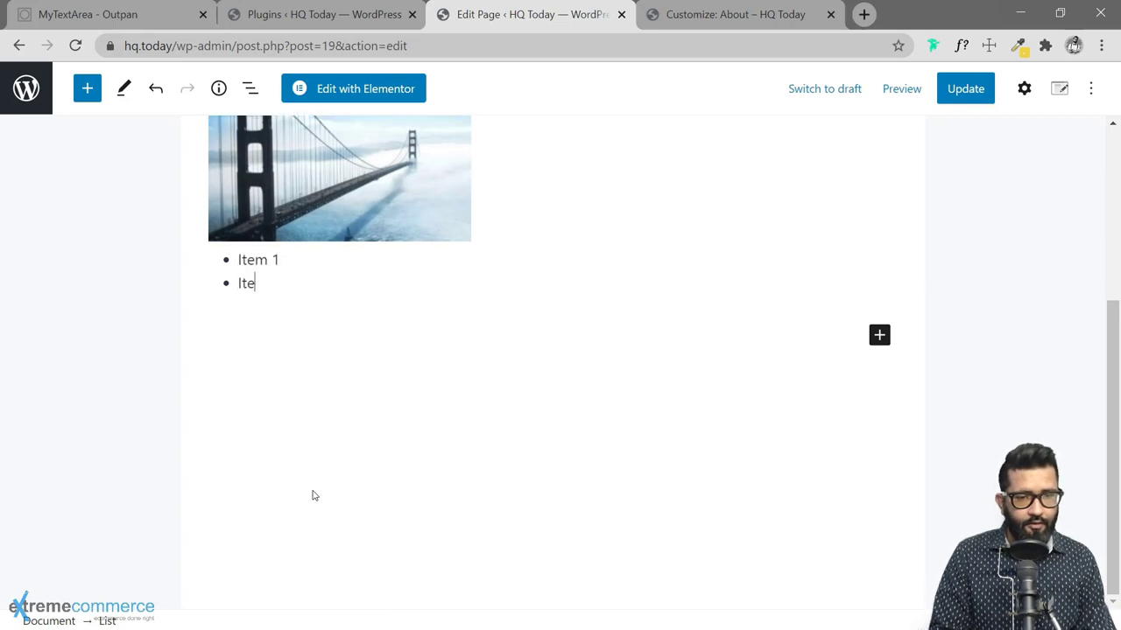
pyautogui.write('m 2')
pyautogui.press('Return')
pyautogui.write('Item 3')
pyautogui.press('Return')
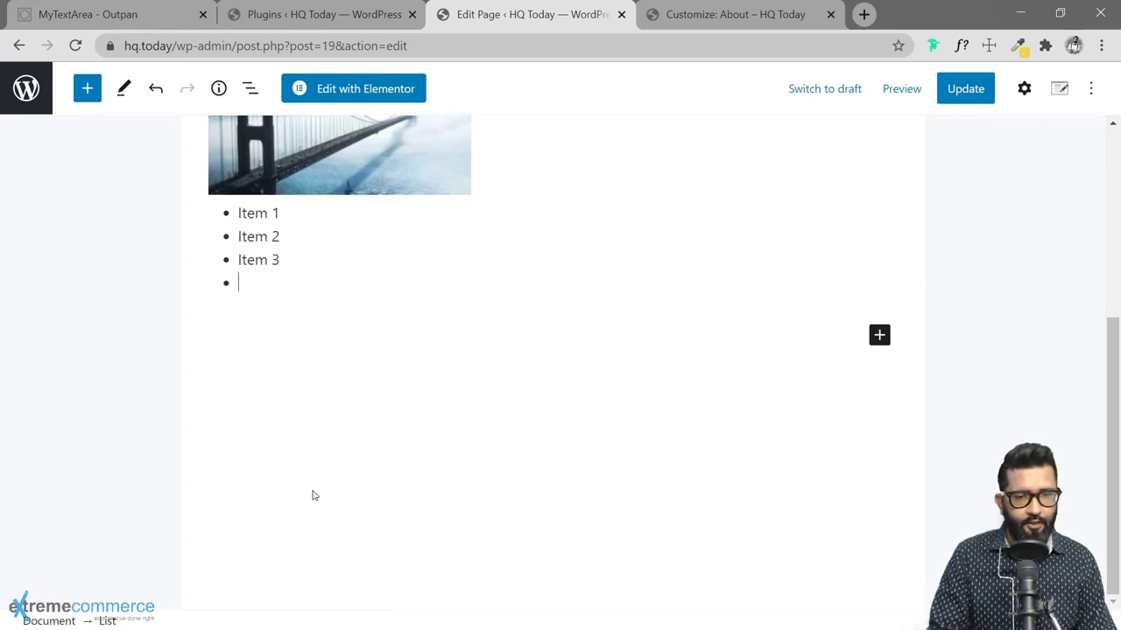
pyautogui.press('BackSpace')
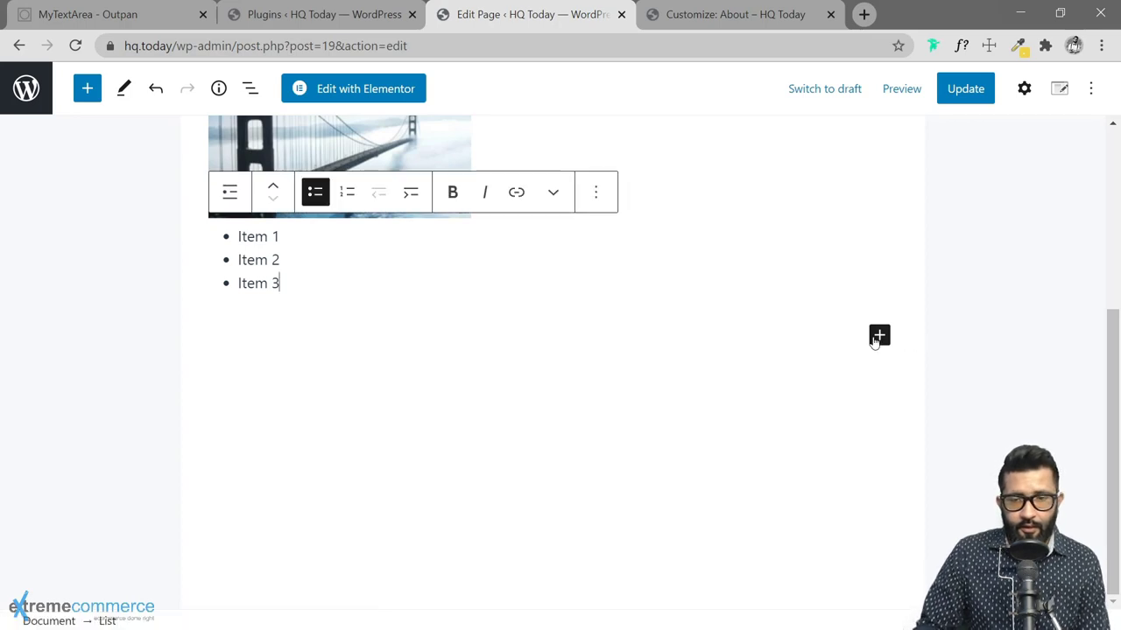
# Search the blocks for "posts" and insert a Latest Posts block below the bulleted list.
pyautogui.click(877, 337)
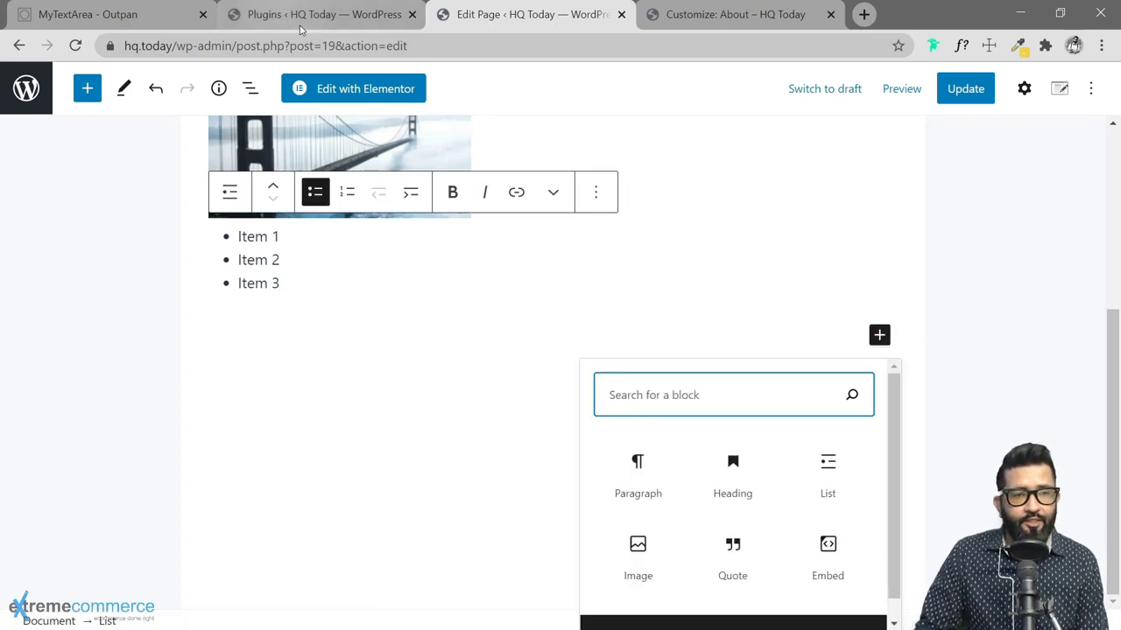
pyautogui.scroll(-1, 673, 473)
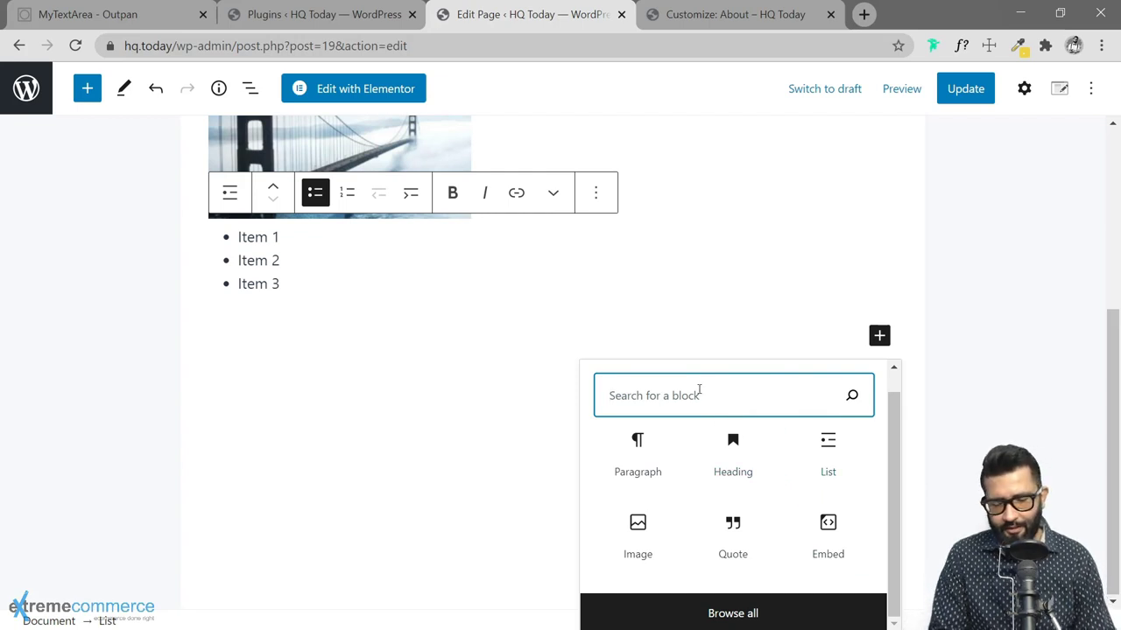
pyautogui.write('posts')
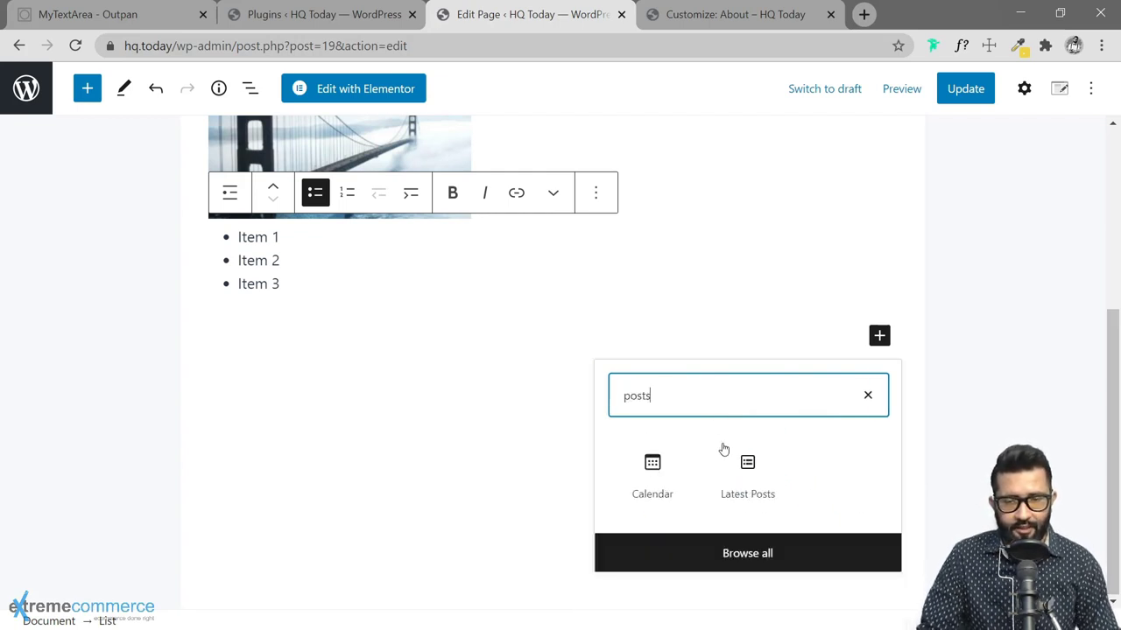
pyautogui.click(746, 468)
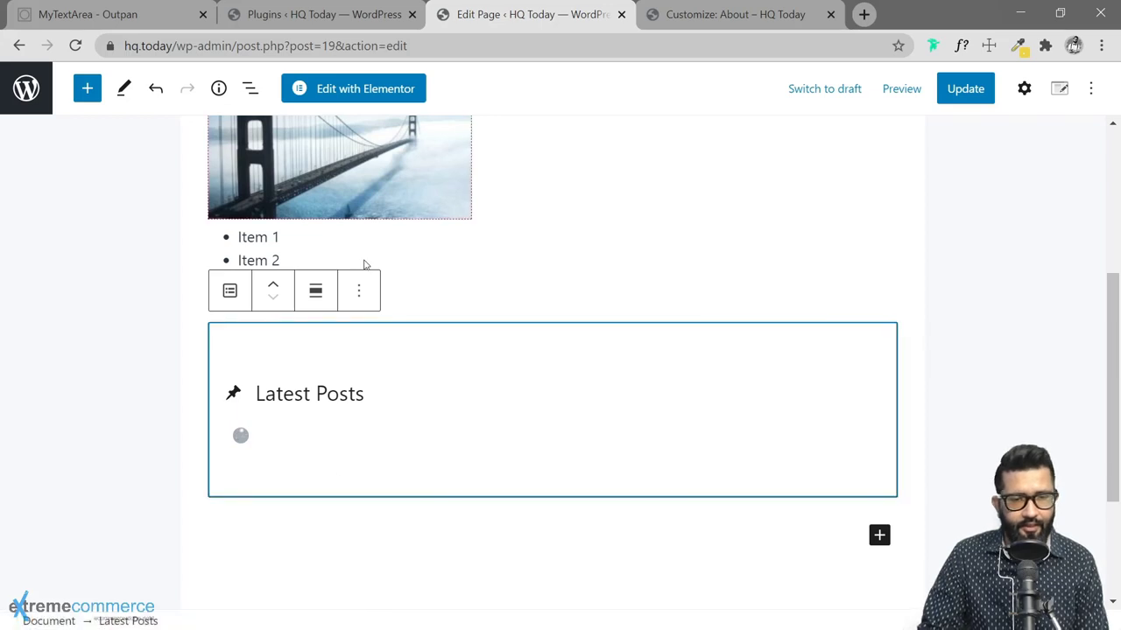
pyautogui.scroll(2, 525, 382)
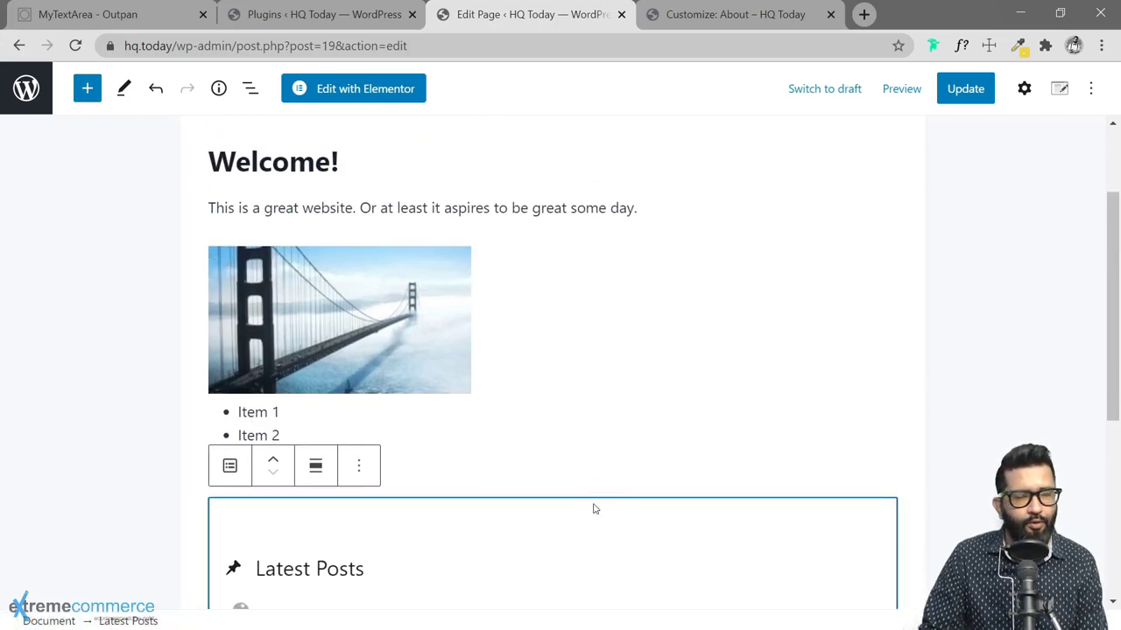
pyautogui.scroll(-2, 603, 441)
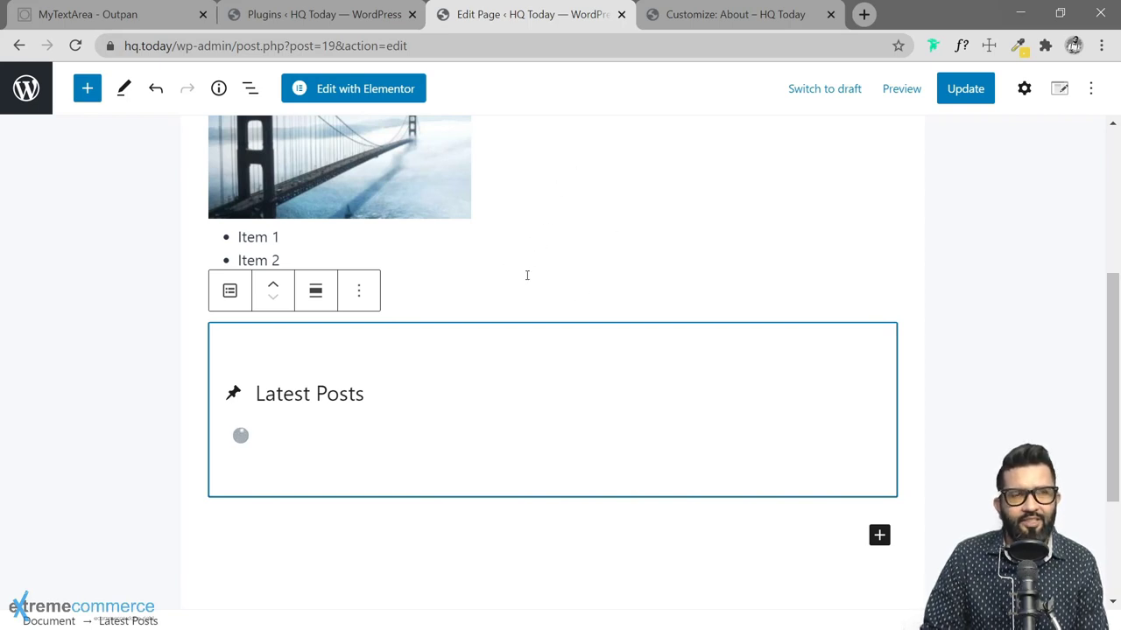
pyautogui.scroll(-1, 404, 378)
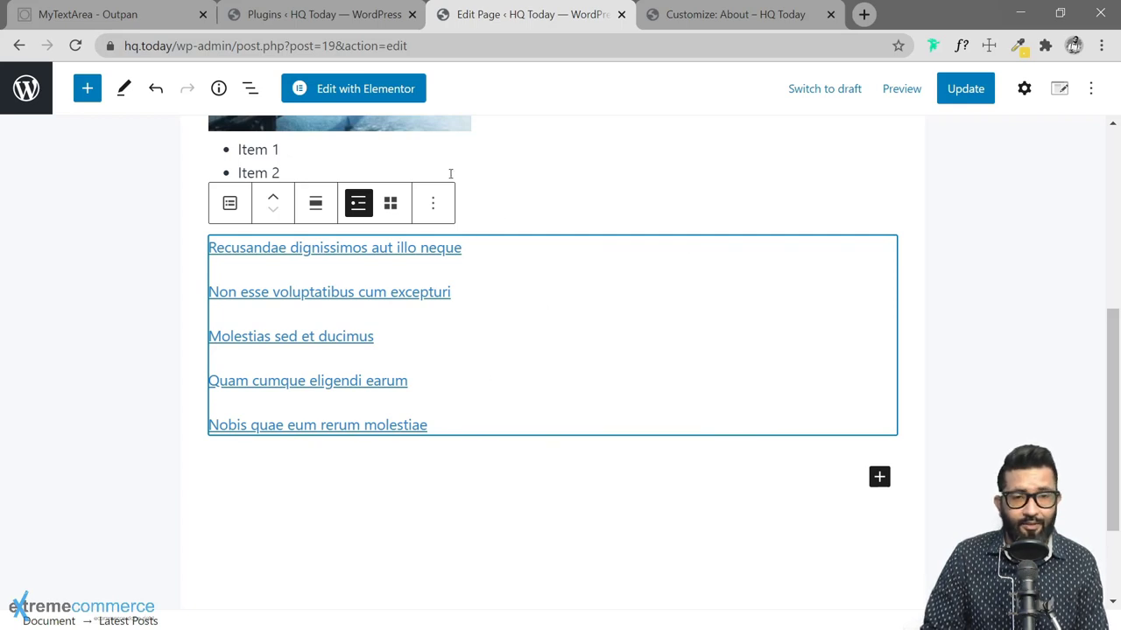
# Look over the Latest Posts block's options and browse the block library's categories, from Text and Design to Widgets and WooCommerce.
pyautogui.scroll(5, 593, 307)
pyautogui.scroll(-4, 526, 302)
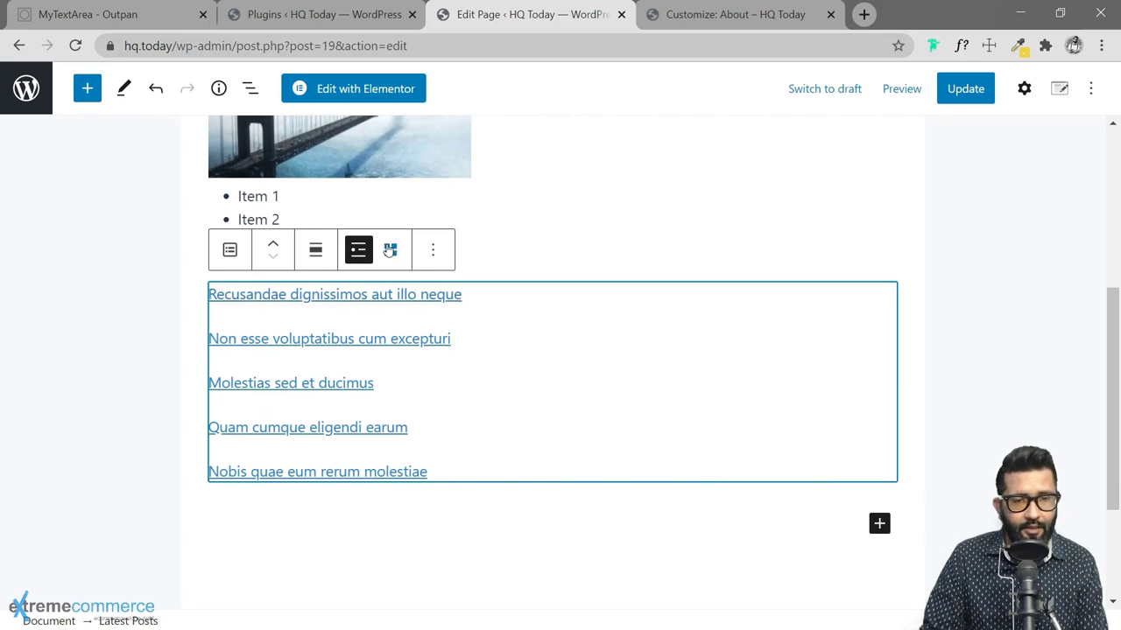
pyautogui.click(434, 254)
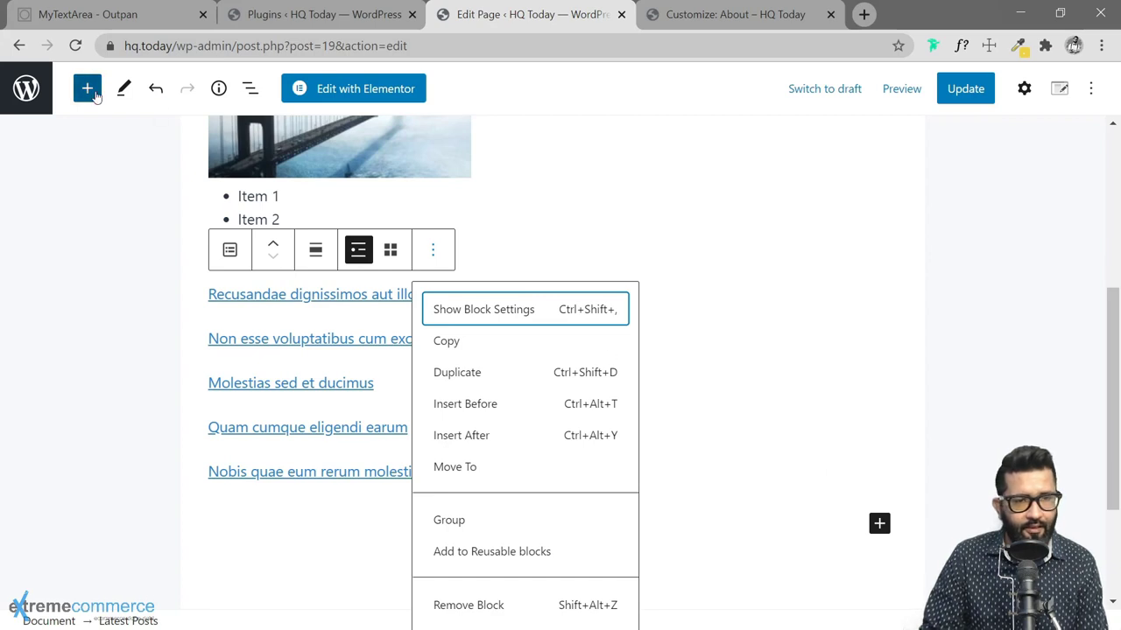
pyautogui.click(96, 100)
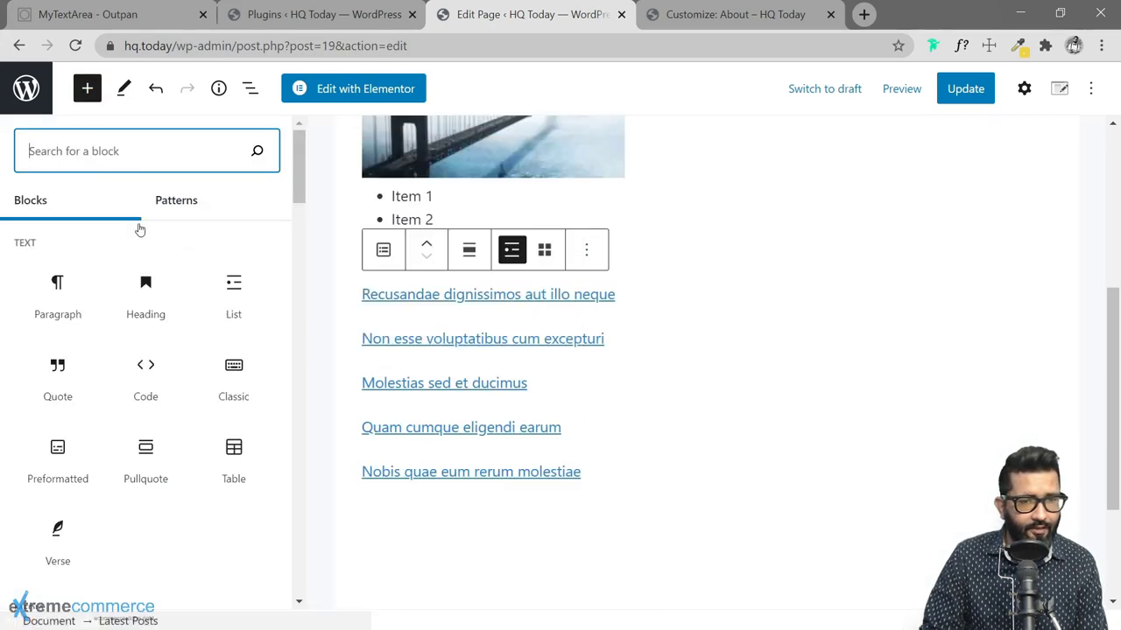
pyautogui.scroll(-4, 148, 370)
pyautogui.scroll(-8, 130, 363)
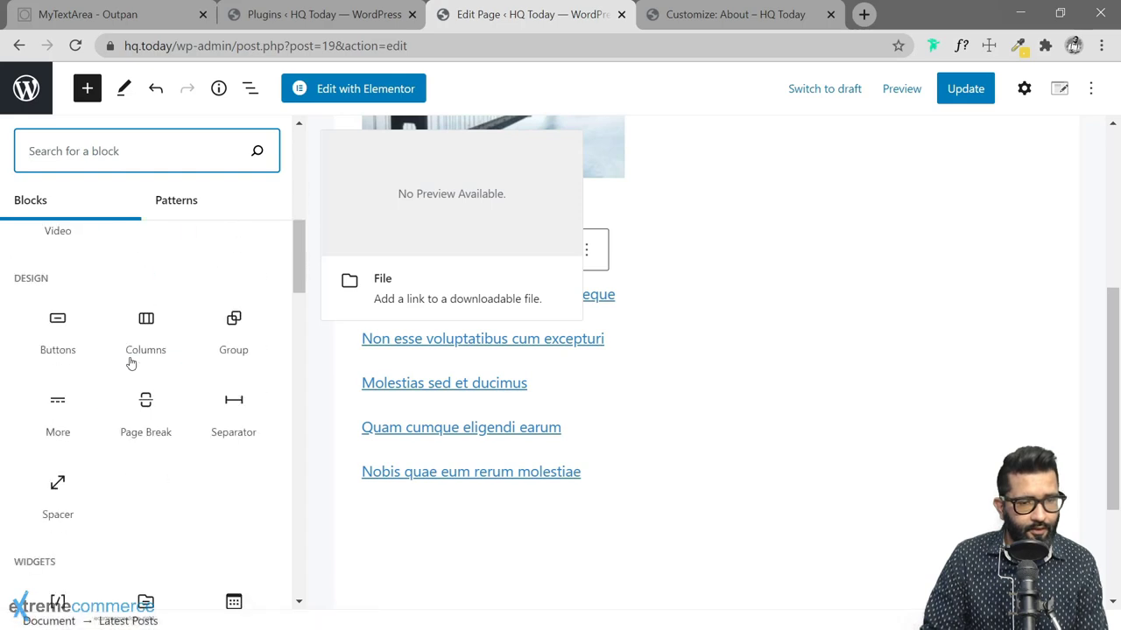
pyautogui.scroll(4, 159, 393)
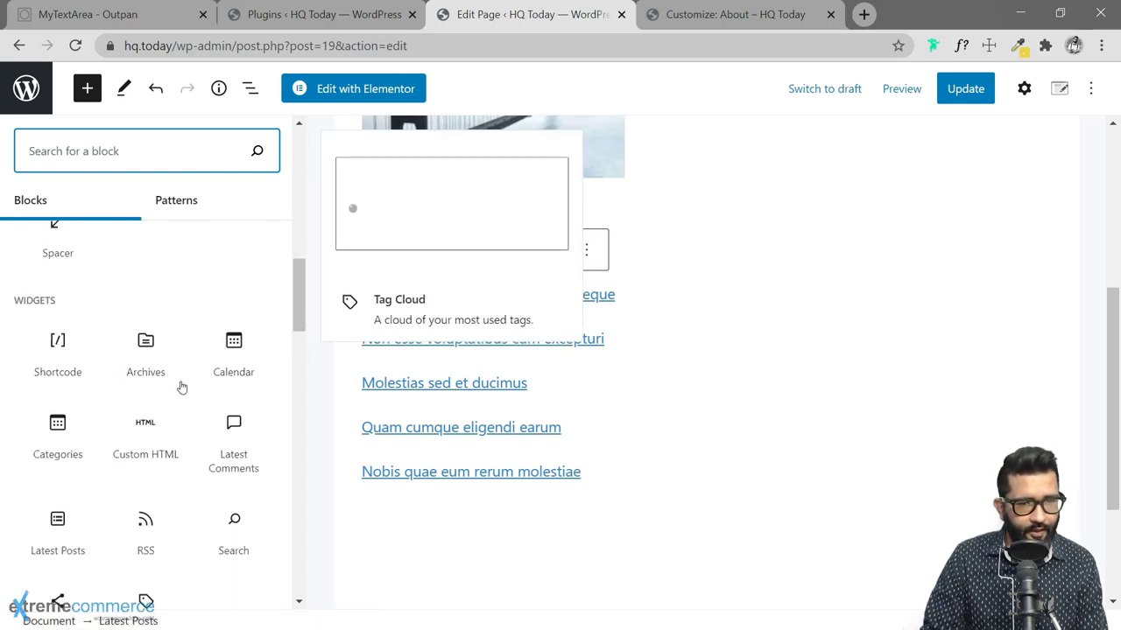
pyautogui.scroll(-8, 180, 387)
pyautogui.scroll(-15, 179, 396)
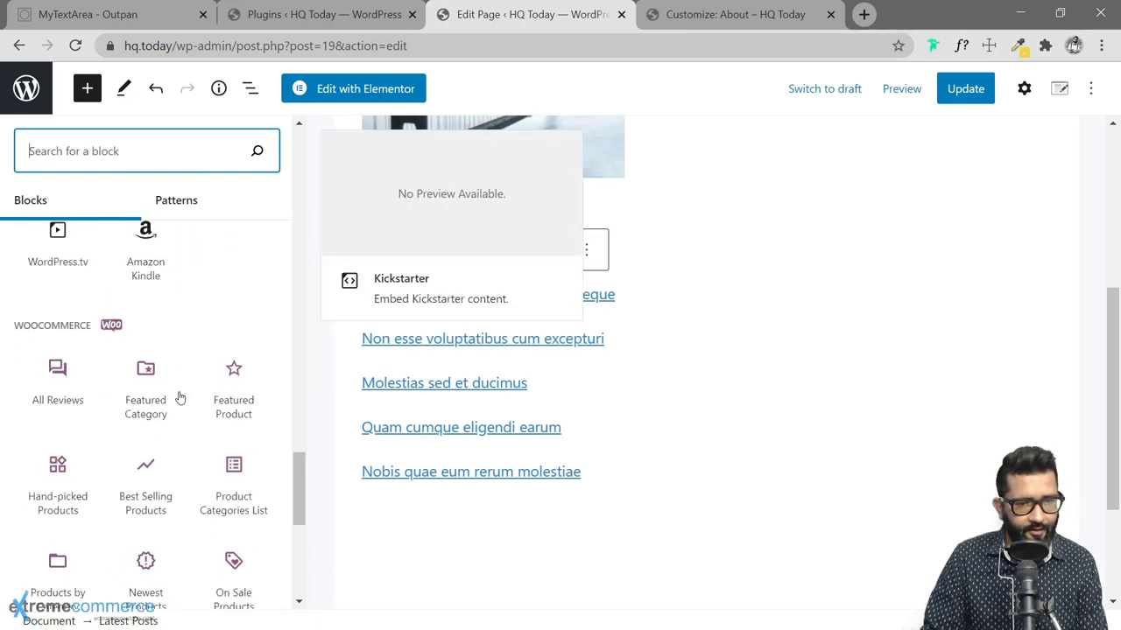
pyautogui.scroll(20, 189, 333)
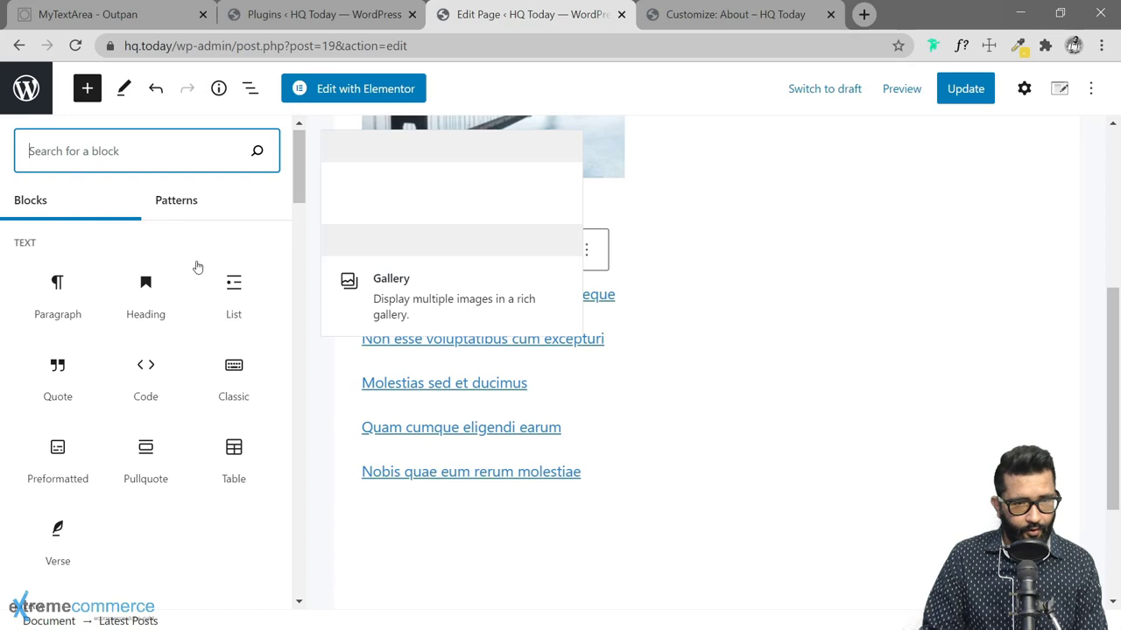
# Browse the ready-made block patterns, including the button, column, header and text designs.
pyautogui.click(173, 205)
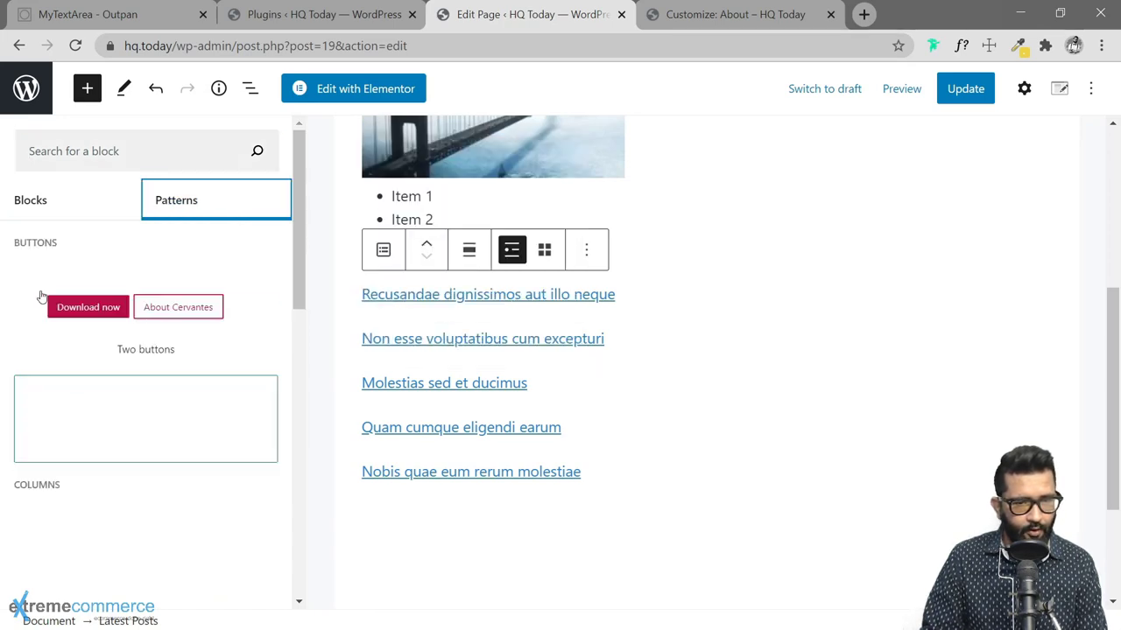
pyautogui.scroll(-10, 140, 438)
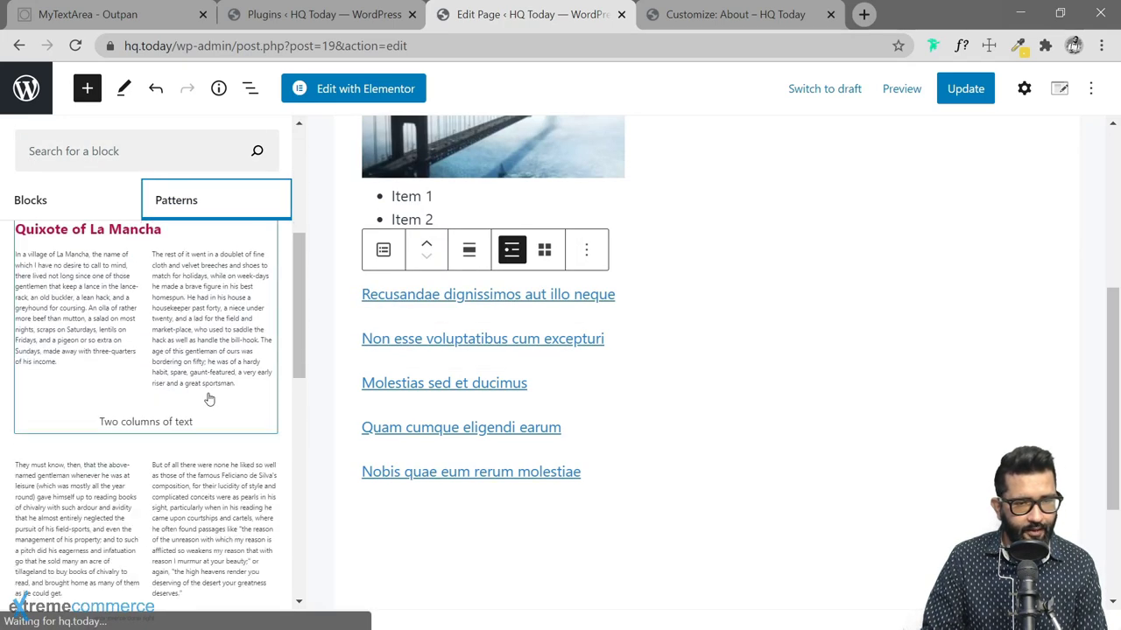
pyautogui.scroll(-8, 162, 390)
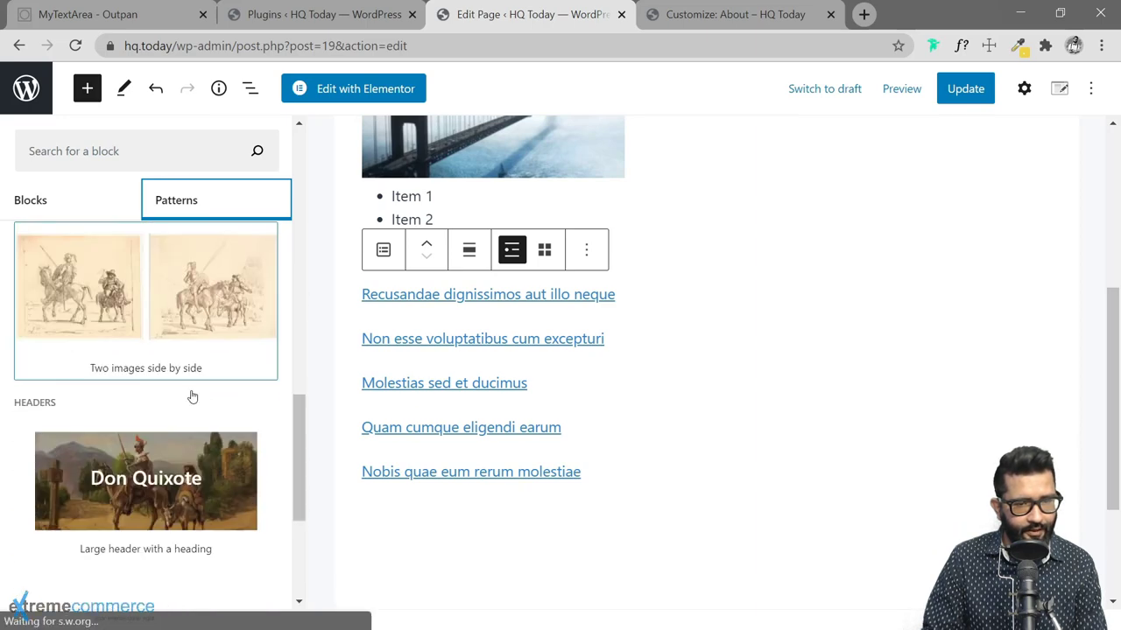
pyautogui.scroll(2, 131, 380)
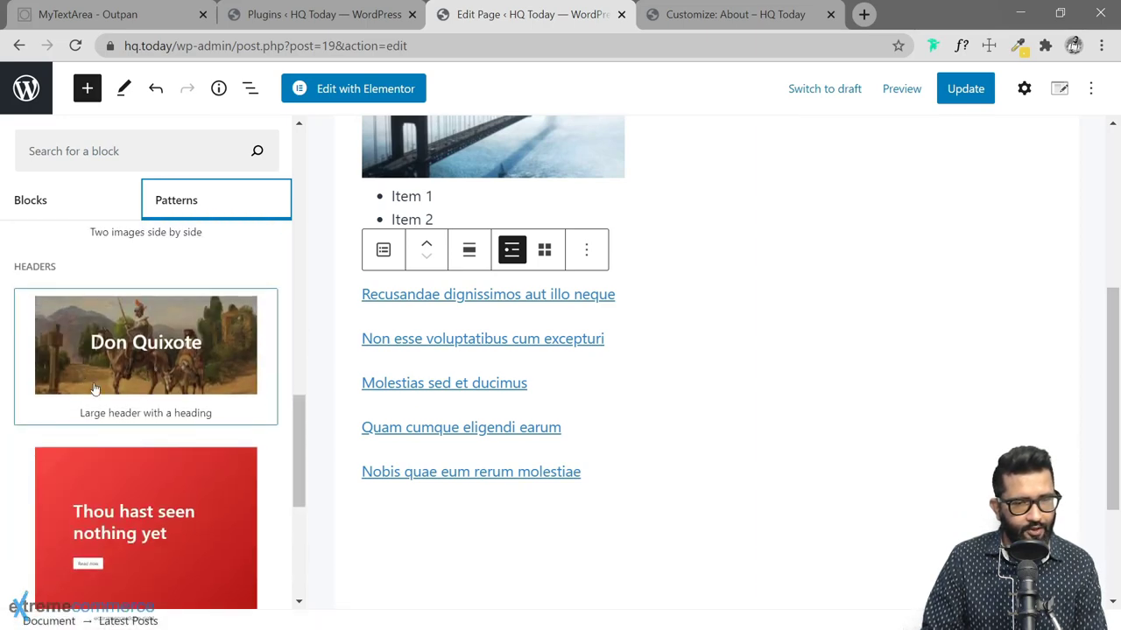
pyautogui.scroll(-3, 99, 372)
pyautogui.scroll(1, 127, 340)
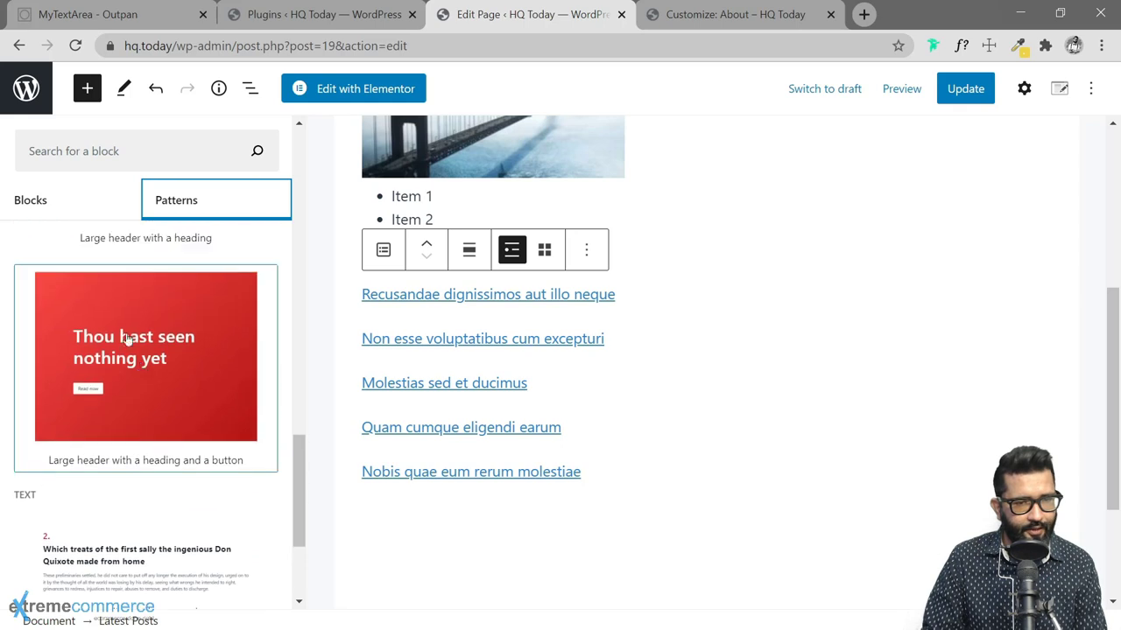
pyautogui.scroll(-2, 126, 391)
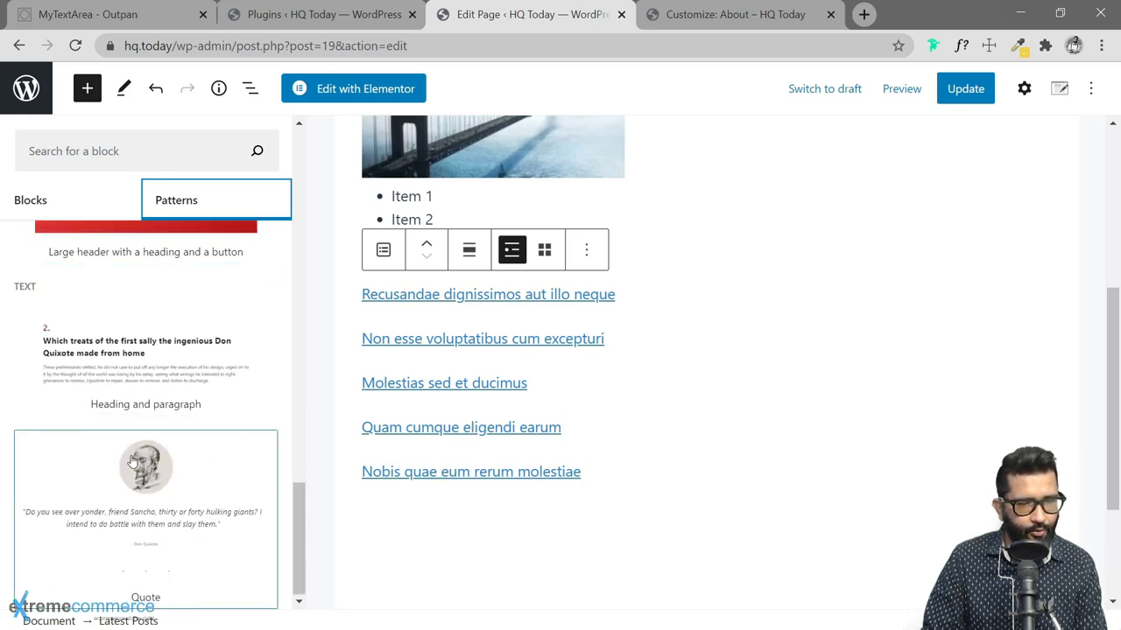
pyautogui.scroll(10, 157, 367)
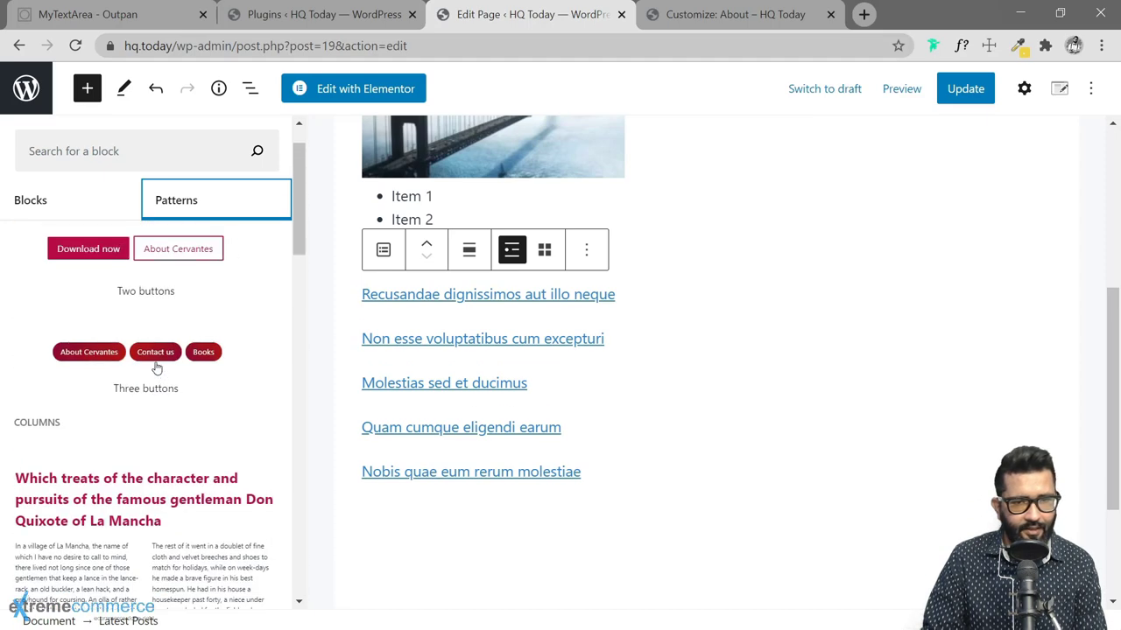
pyautogui.scroll(1, 156, 369)
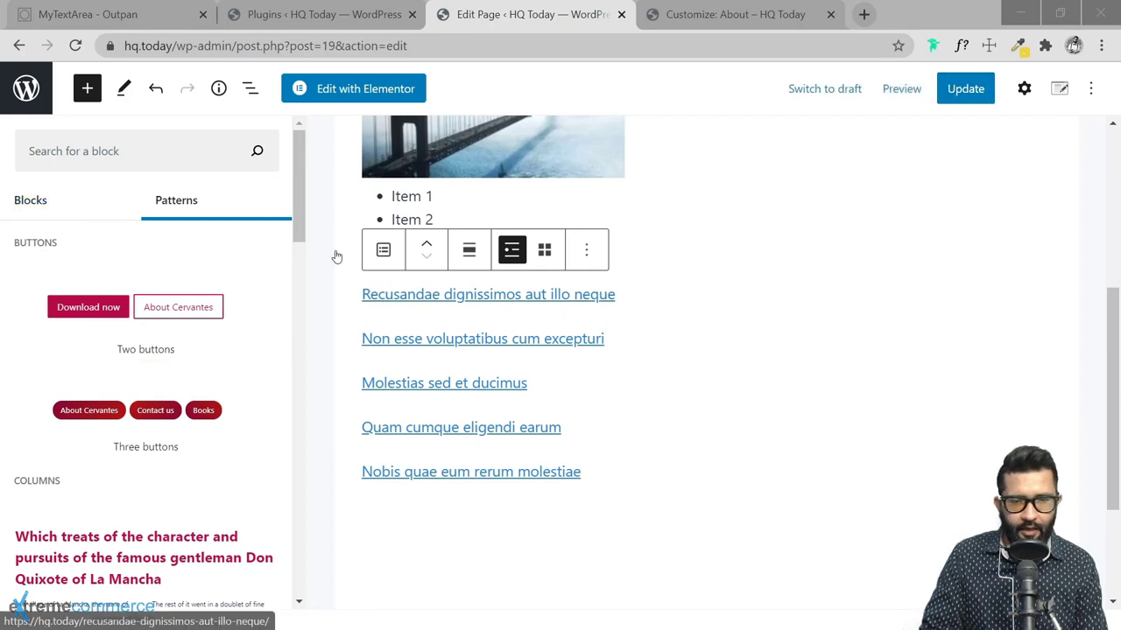
# Search the blocks for "column" and insert a Columns block with the 33 / 33 / 33 variation below the Latest Posts block.
pyautogui.click(50, 197)
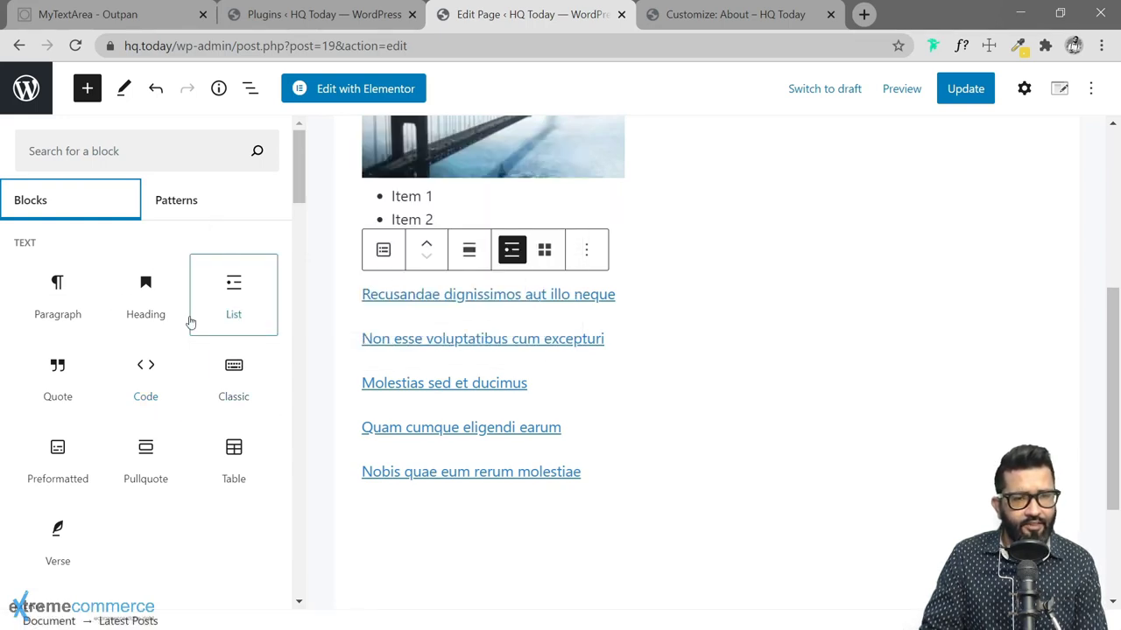
pyautogui.click(175, 157)
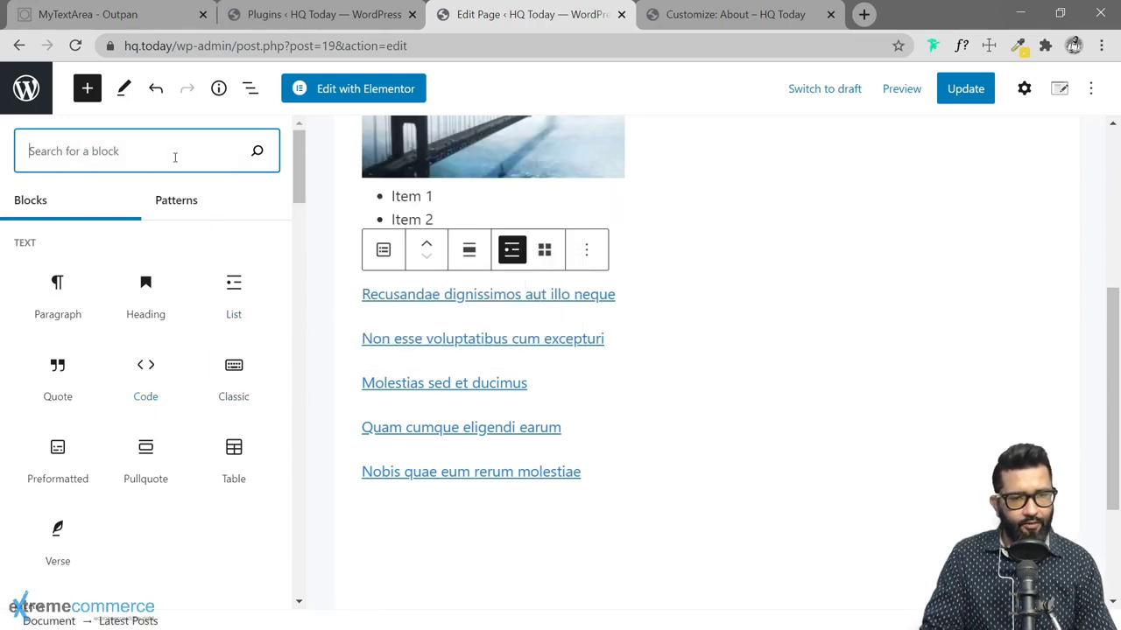
pyautogui.write('column')
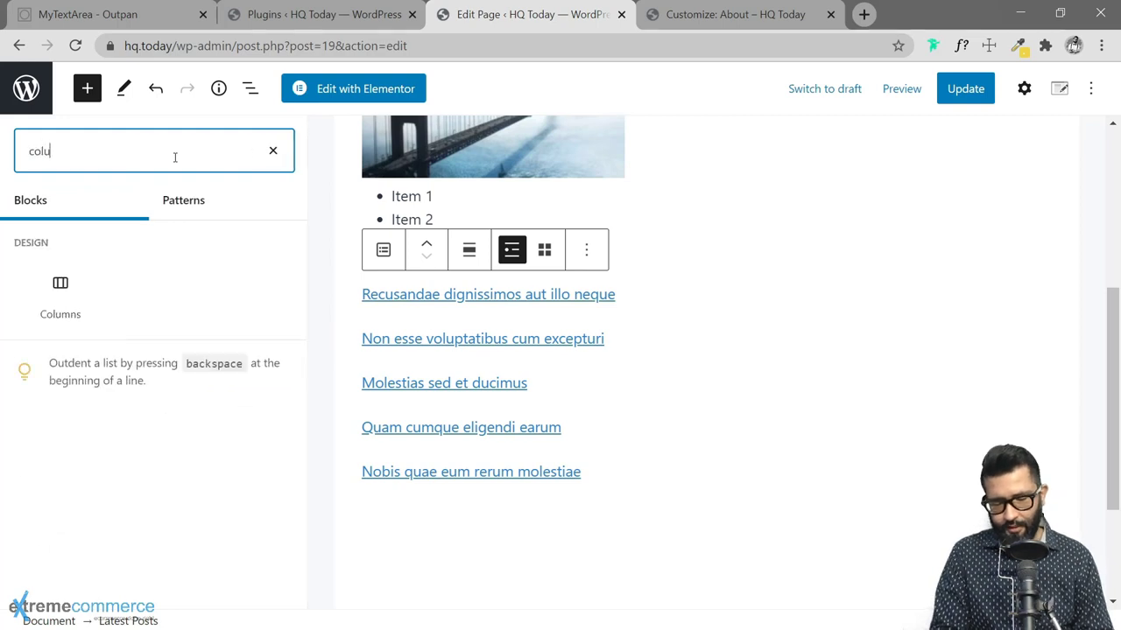
pyautogui.click(59, 291)
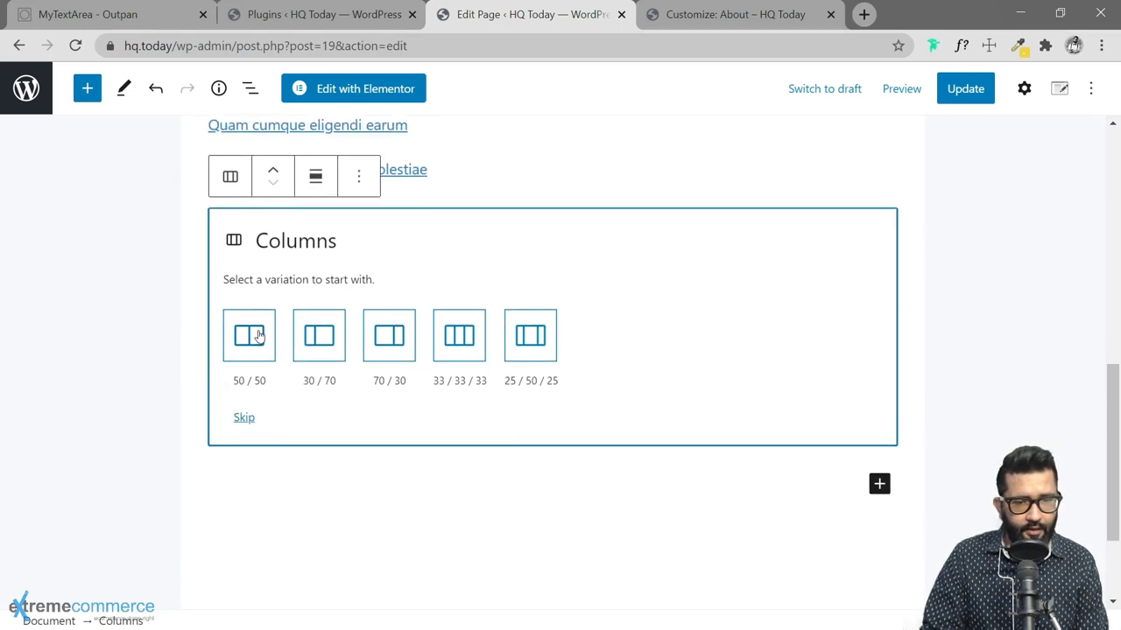
pyautogui.click(459, 336)
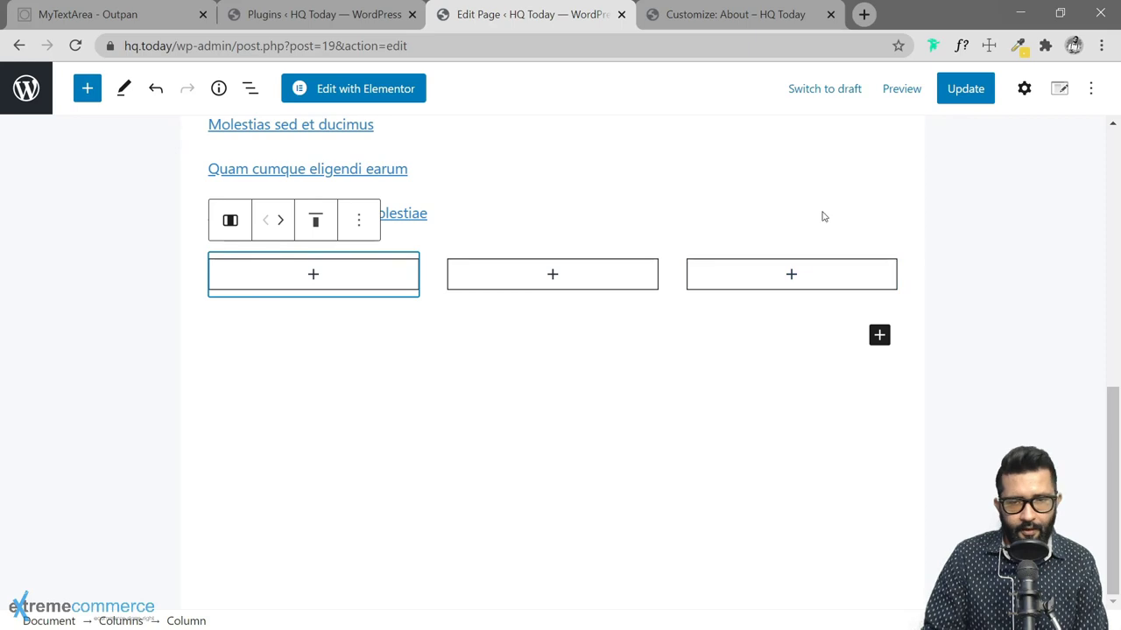
# Move the Latest Posts block into the first column of the three-column block.
pyautogui.scroll(3, 417, 351)
pyautogui.scroll(1, 613, 366)
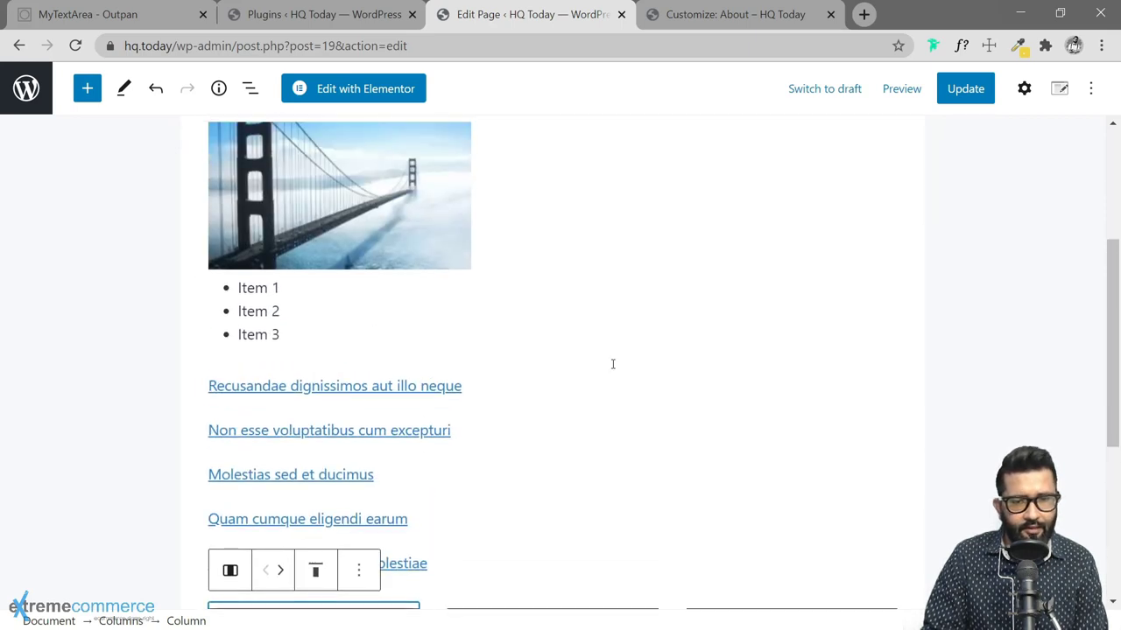
pyautogui.scroll(-1, 613, 365)
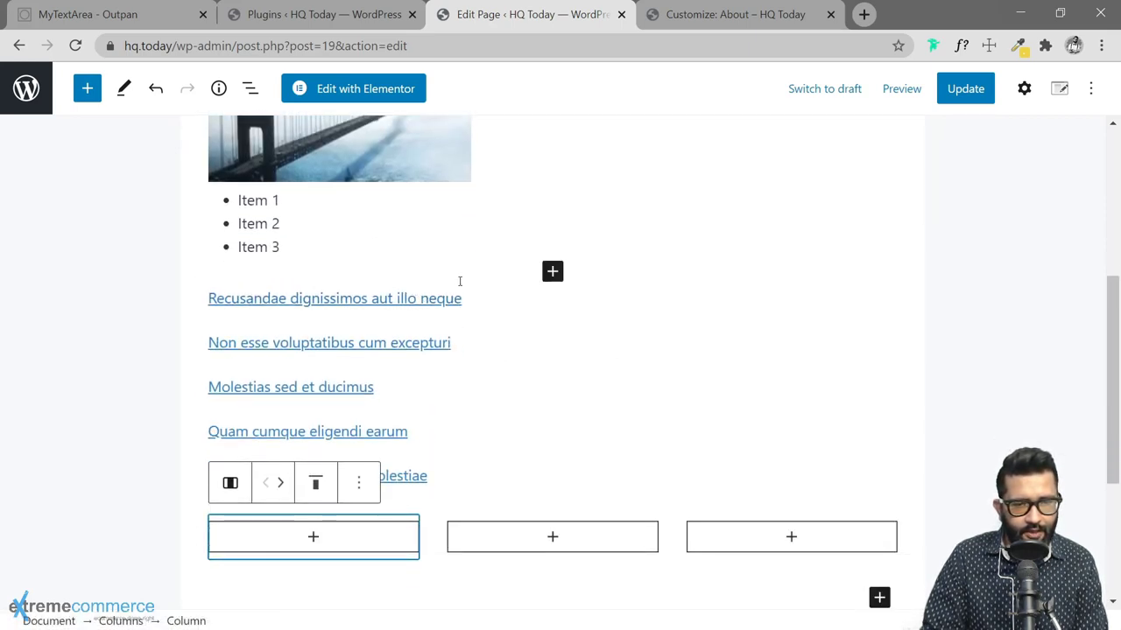
pyautogui.click(444, 377)
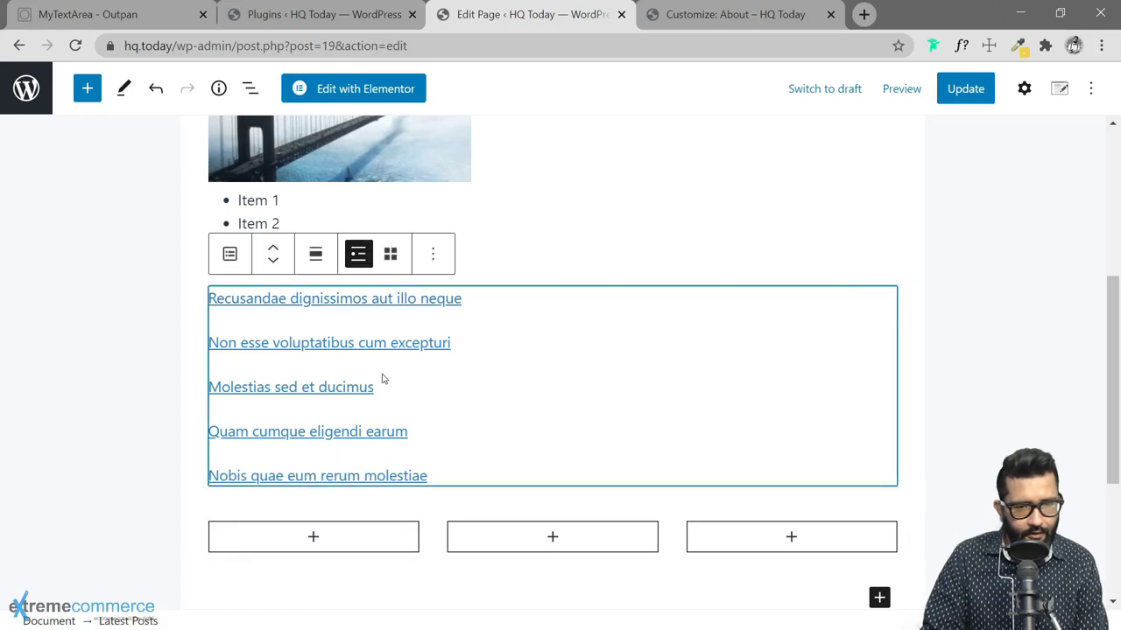
pyautogui.scroll(-1, 333, 300)
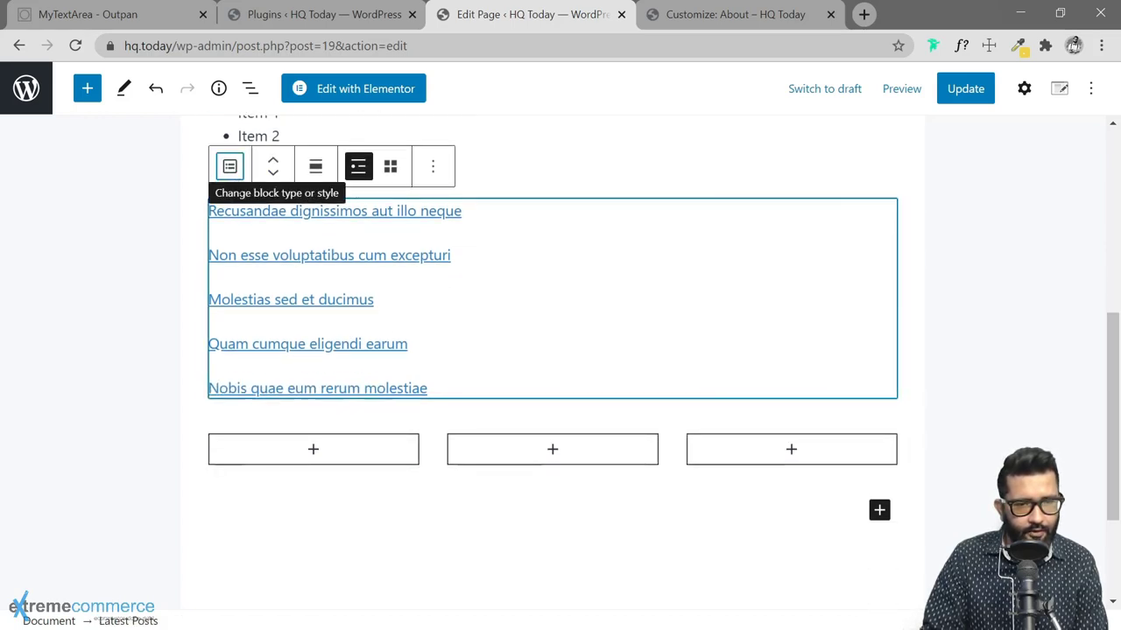
pyautogui.click(284, 180)
pyautogui.moveTo(345, 427); pyautogui.dragTo(302, 512)
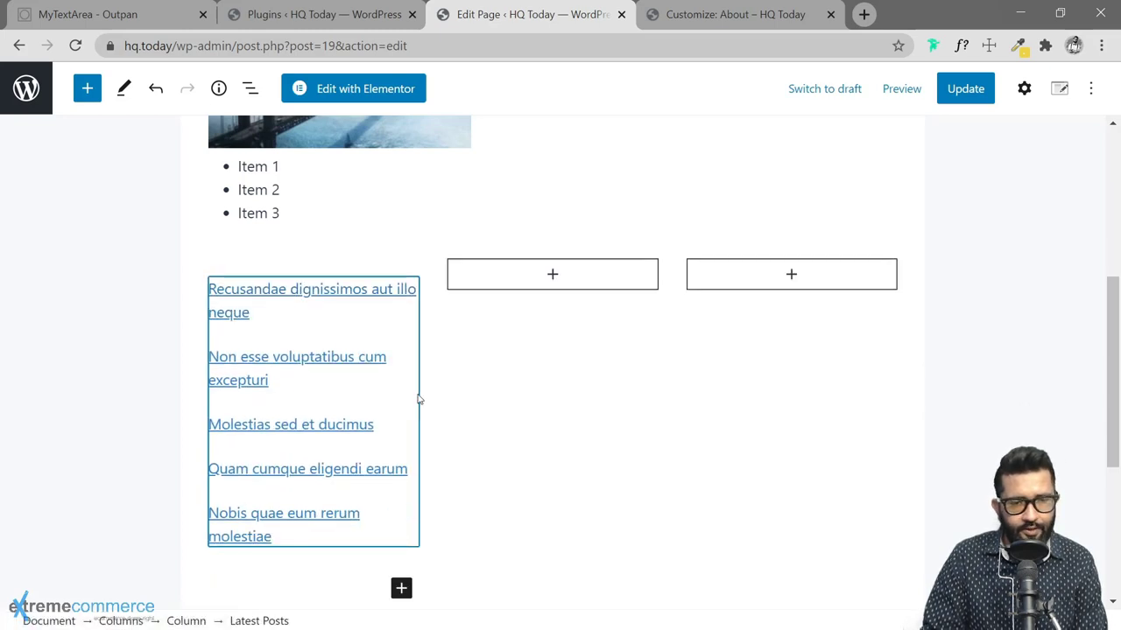
# Move the bulleted list into the middle column, beside the latest posts.
pyautogui.scroll(1, 350, 280)
pyautogui.scroll(-1, 278, 154)
pyautogui.click(283, 182)
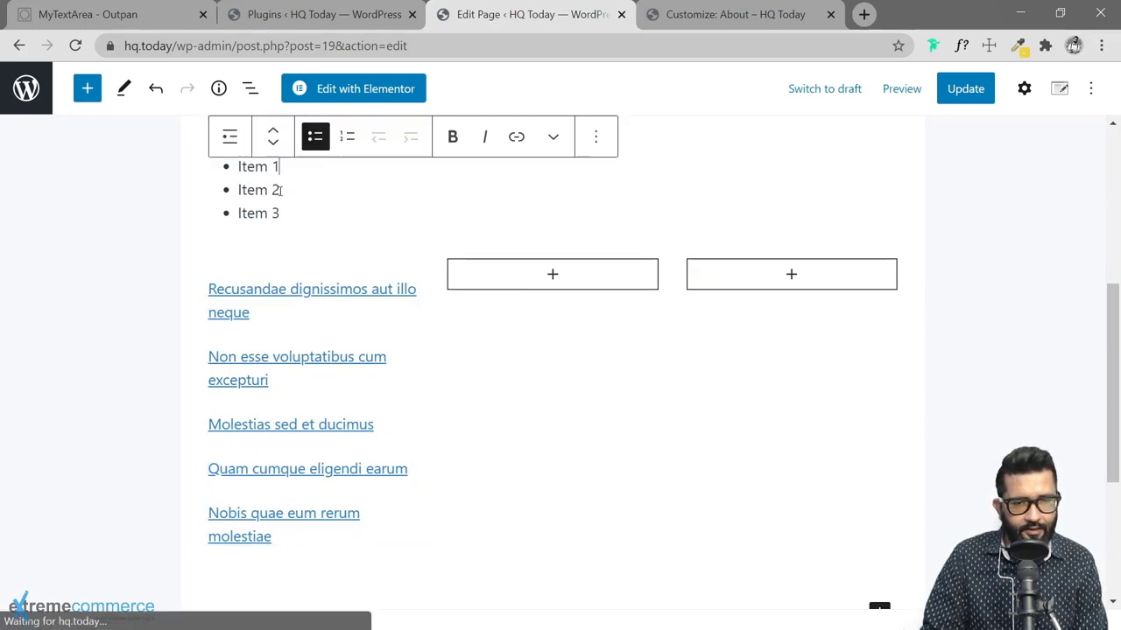
pyautogui.moveTo(269, 154); pyautogui.dragTo(539, 360)
pyautogui.scroll(1, 539, 361)
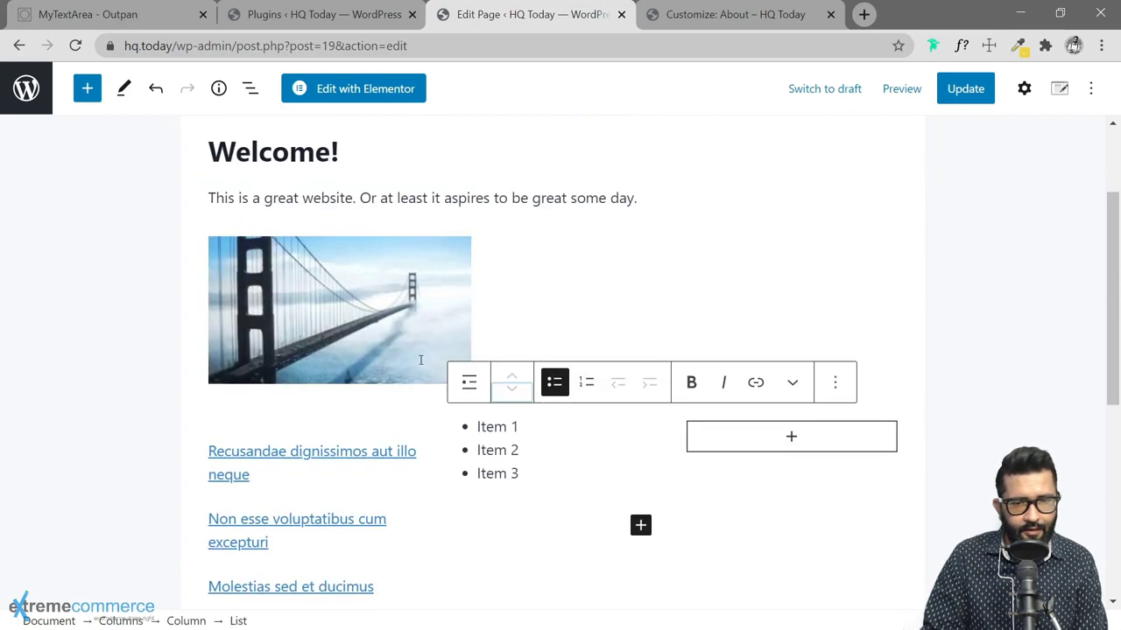
# Move the bridge image into the third column and check the resulting page layout.
pyautogui.click(359, 256)
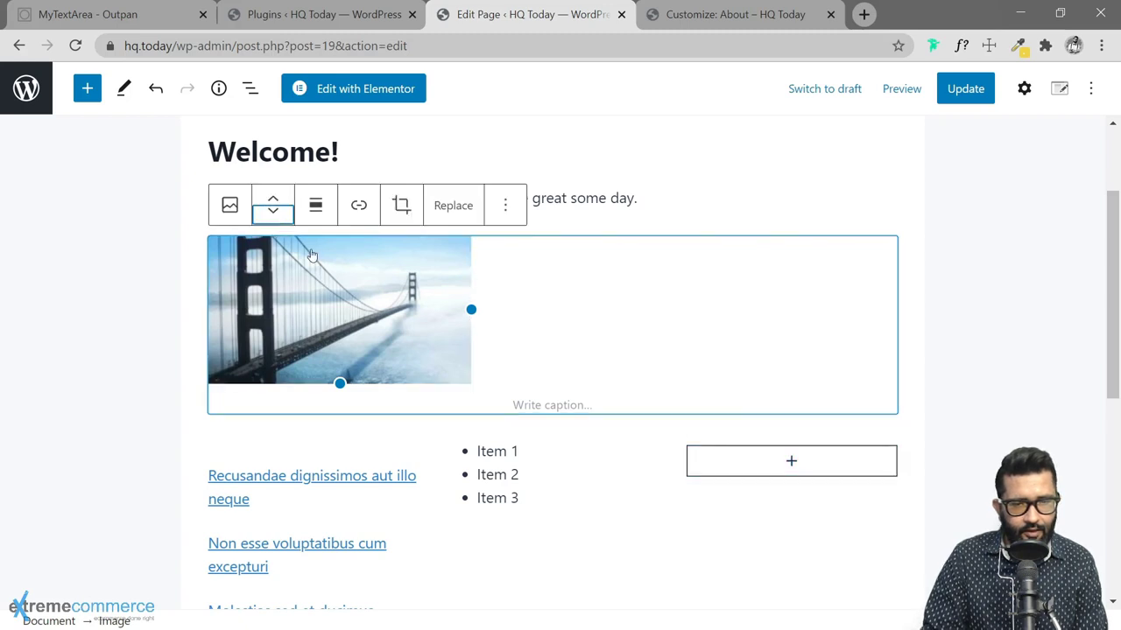
pyautogui.moveTo(272, 207); pyautogui.dragTo(740, 224)
pyautogui.scroll(3, 569, 412)
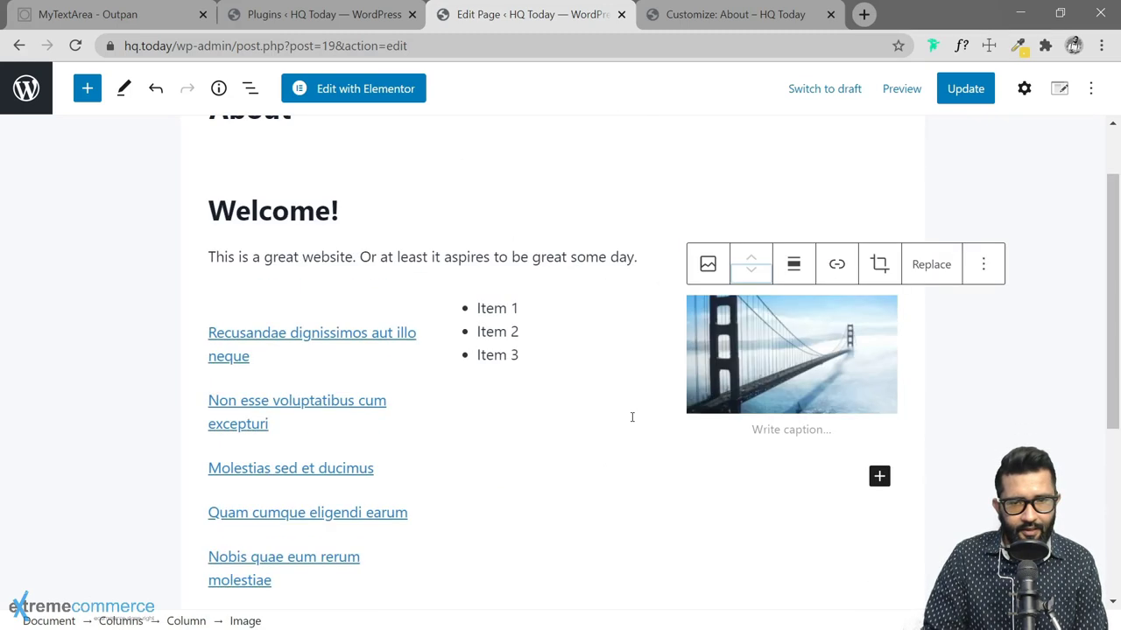
pyautogui.scroll(-4, 596, 370)
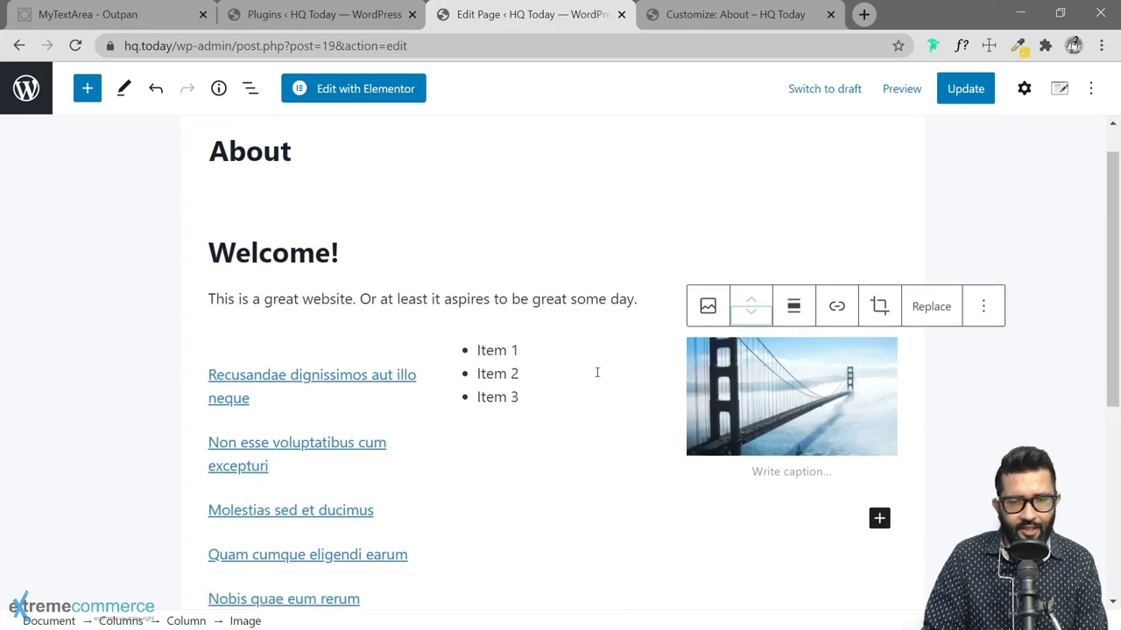
pyautogui.scroll(4, 425, 400)
pyautogui.scroll(1, 425, 405)
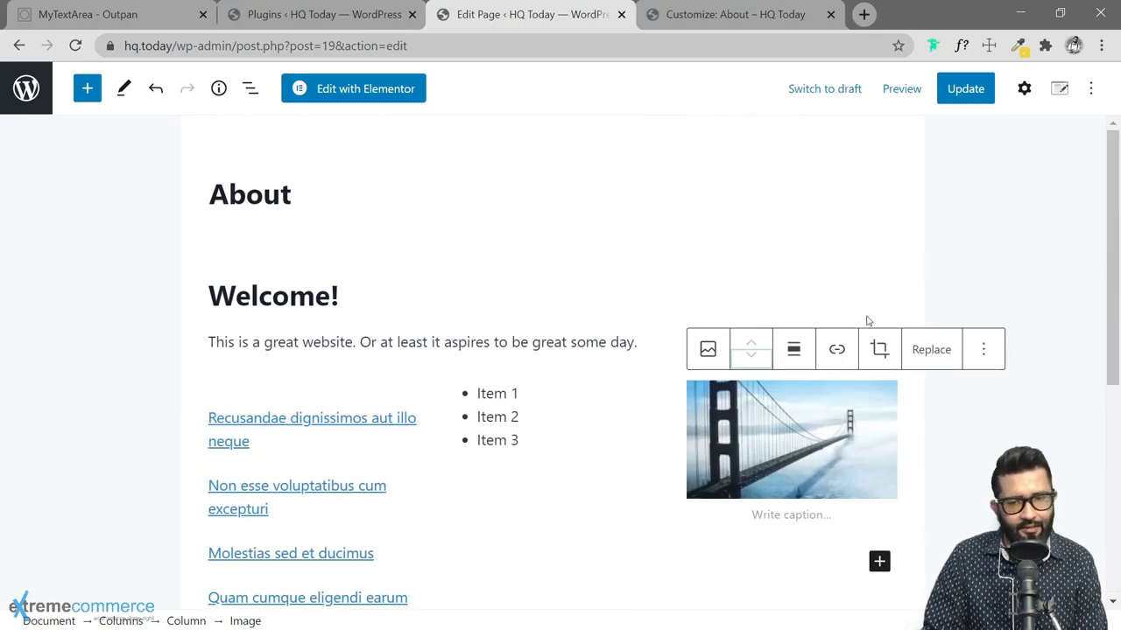
# Show the editor settings and examine the block settings of the bridge image and the Latest Posts block.
pyautogui.click(1023, 88)
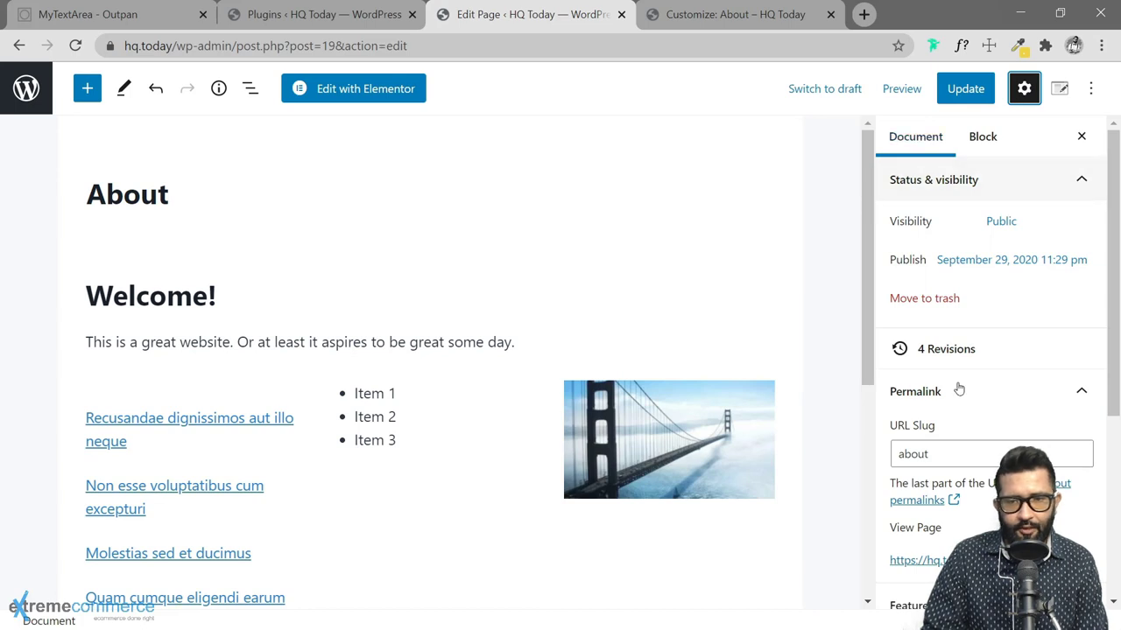
pyautogui.click(692, 428)
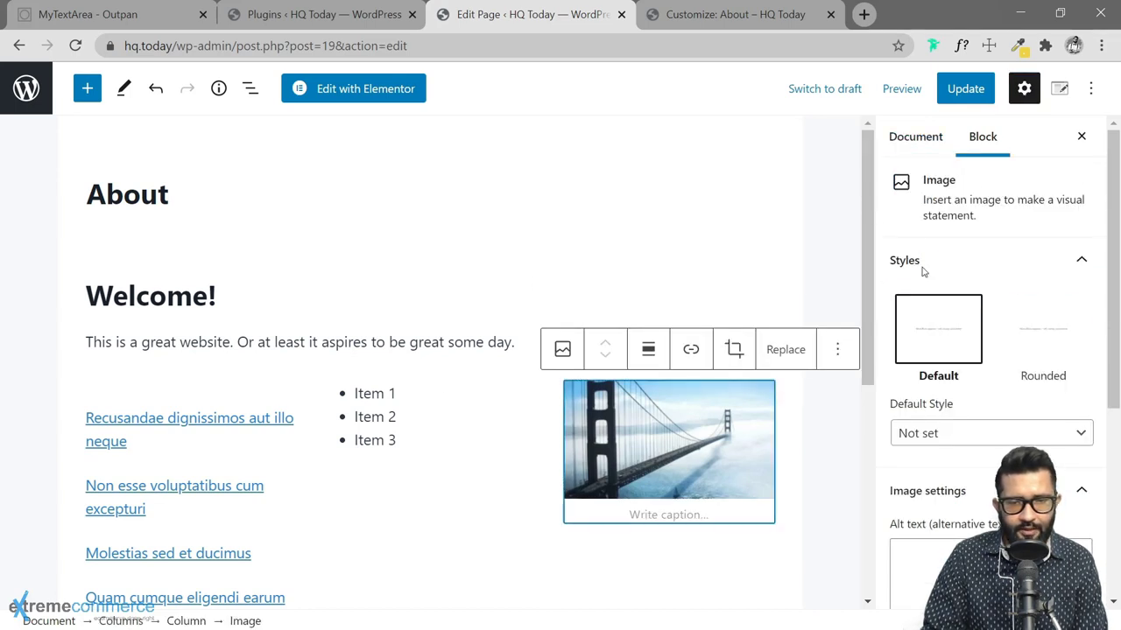
pyautogui.scroll(-3, 977, 350)
pyautogui.scroll(-1, 977, 369)
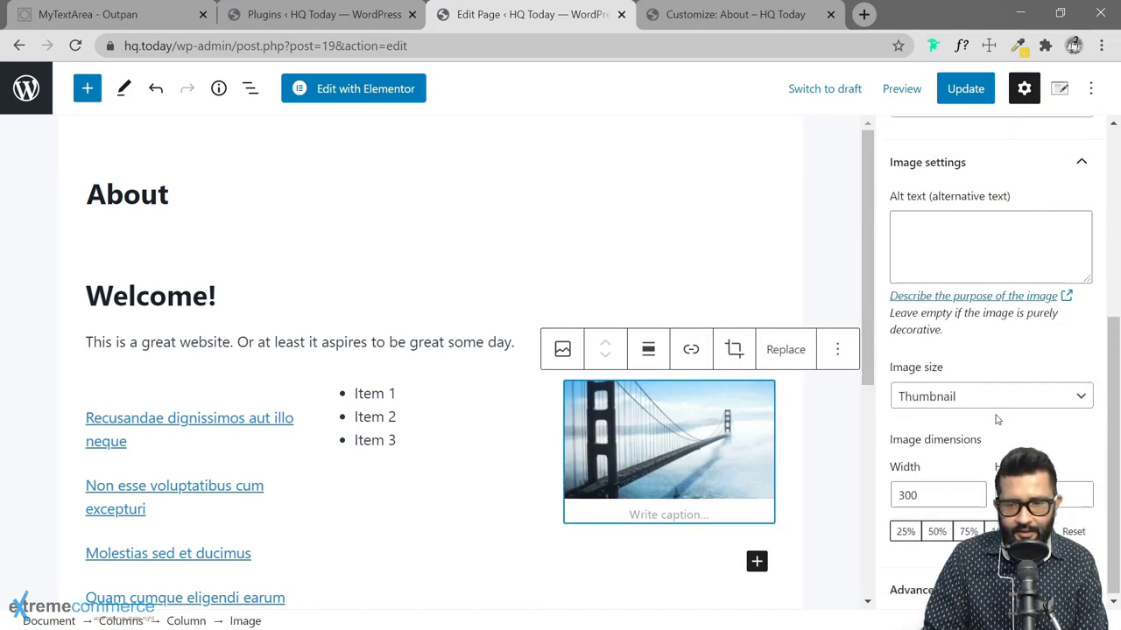
pyautogui.click(257, 450)
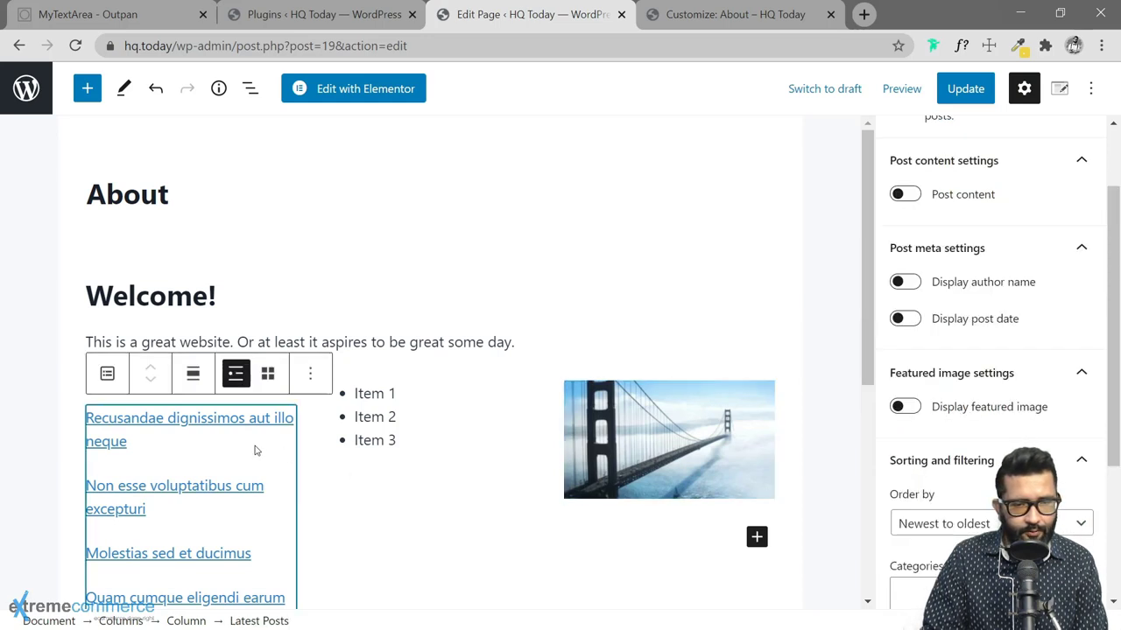
# Turn on post content for the Latest Posts block, shown as excerpts, and check the result in the first column.
pyautogui.scroll(2, 990, 270)
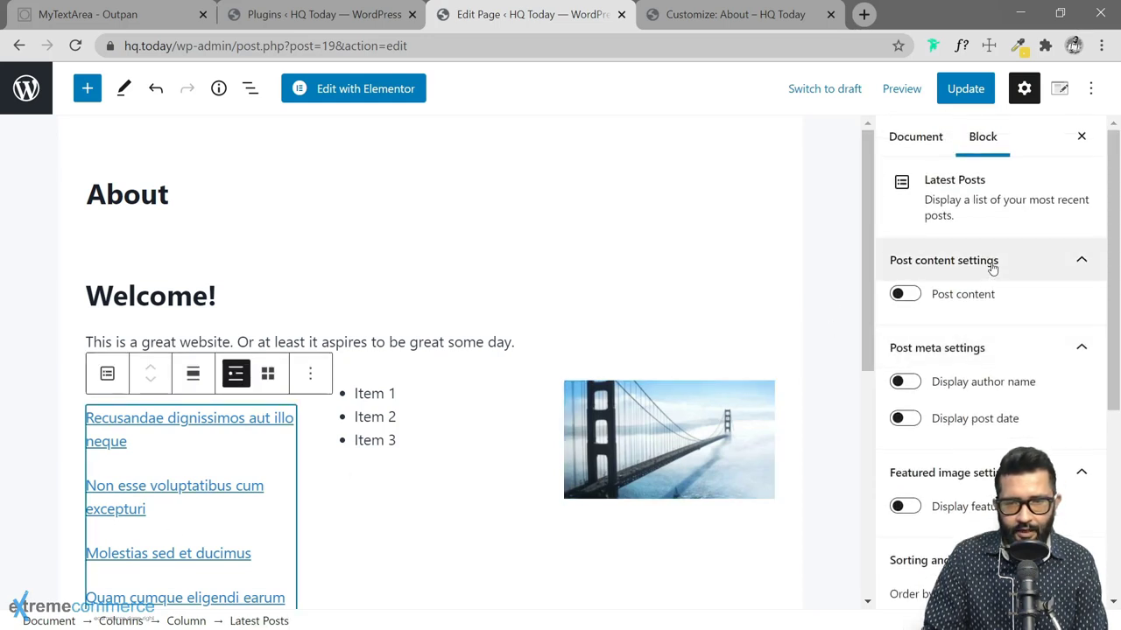
pyautogui.click(905, 295)
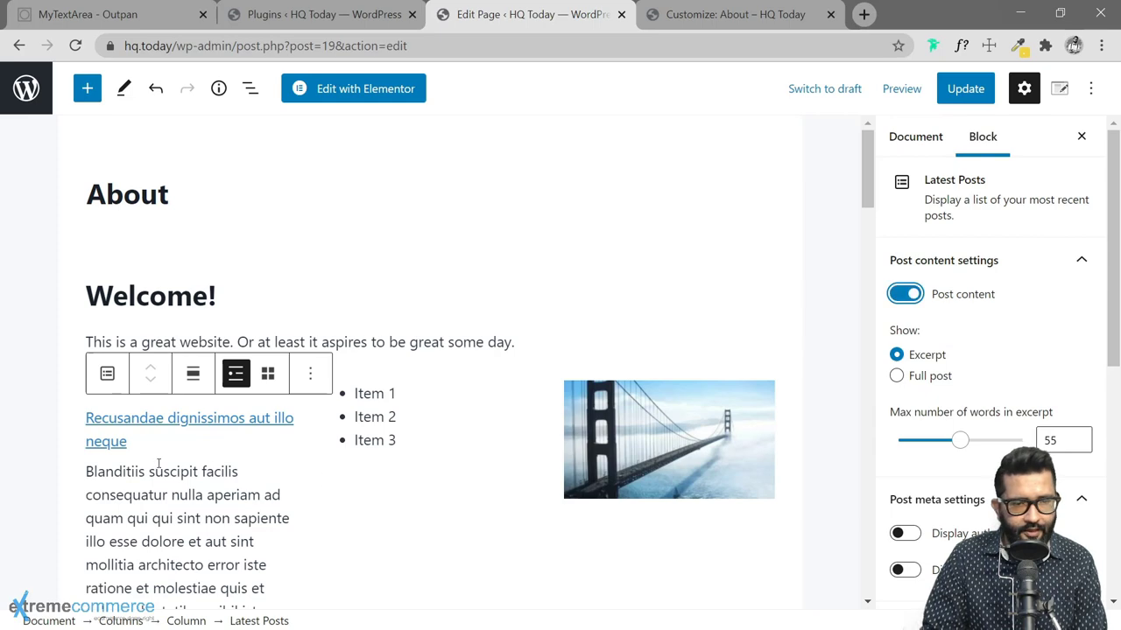
pyautogui.scroll(-6, 175, 446)
pyautogui.scroll(6, 206, 428)
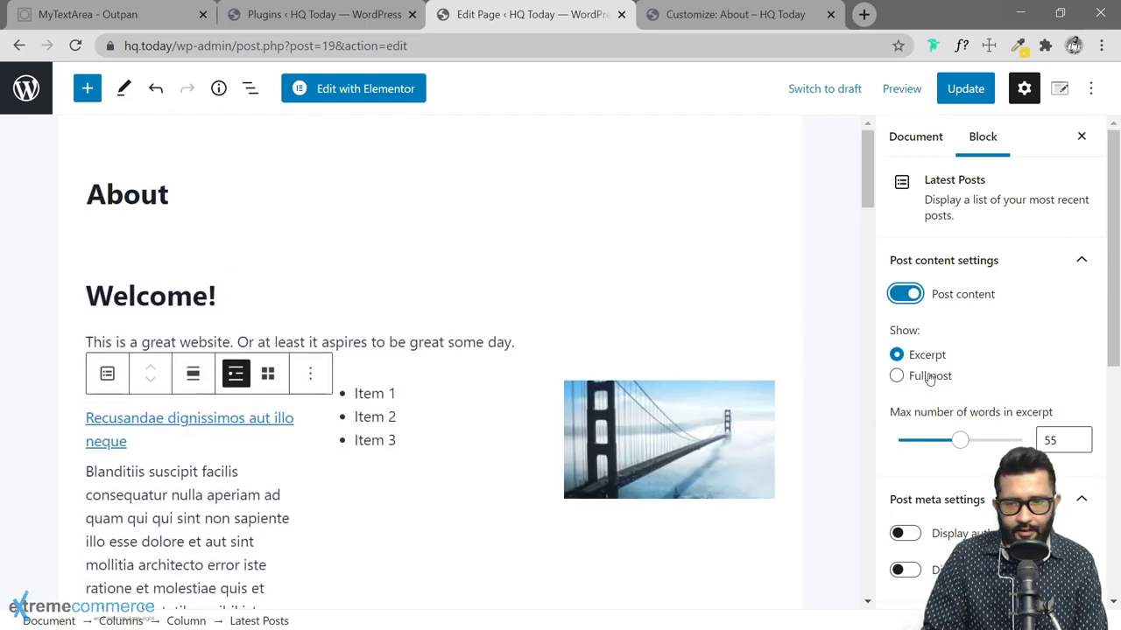
pyautogui.scroll(-3, 230, 461)
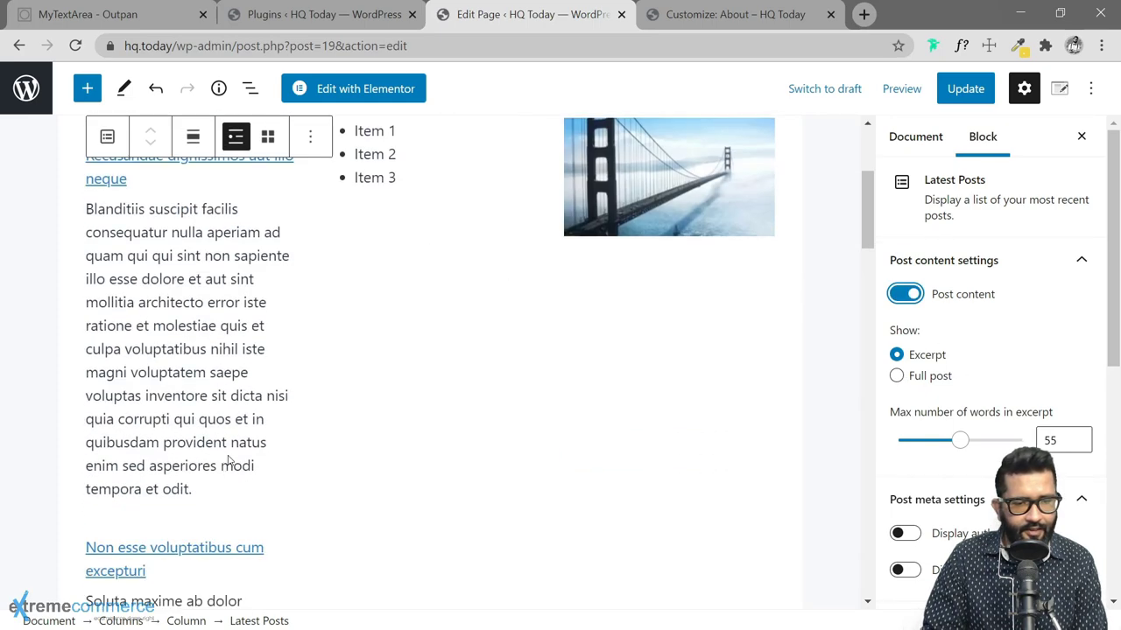
pyautogui.scroll(3, 248, 424)
# Display the featured image, post date and author name in the Latest Posts block and review the listed posts.
pyautogui.scroll(-3, 949, 429)
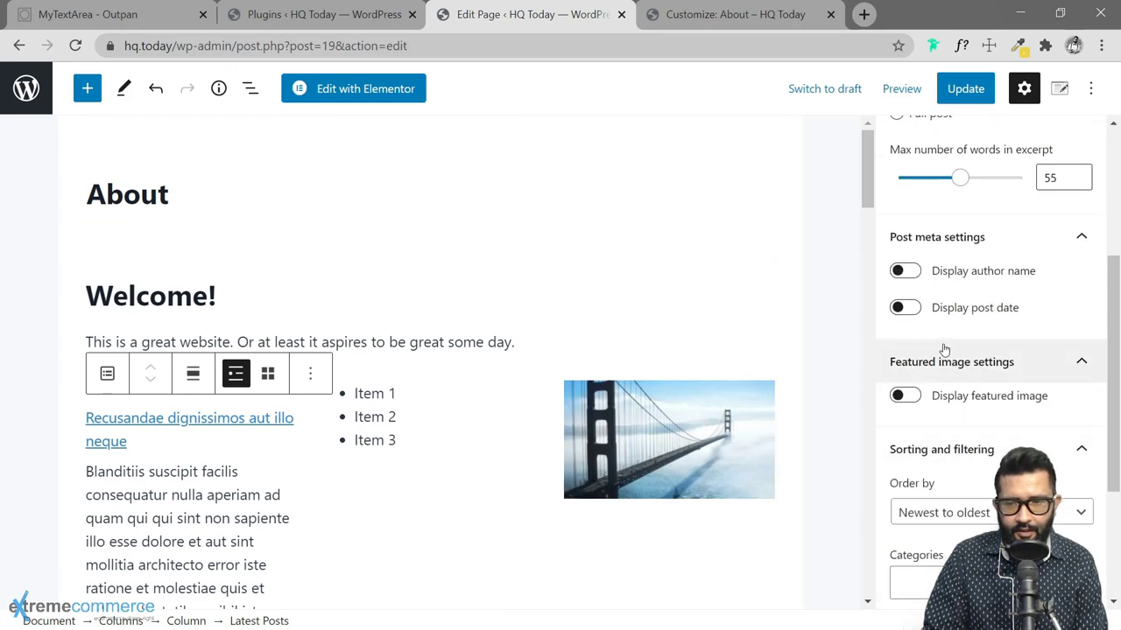
pyautogui.click(907, 397)
pyautogui.scroll(-3, 283, 468)
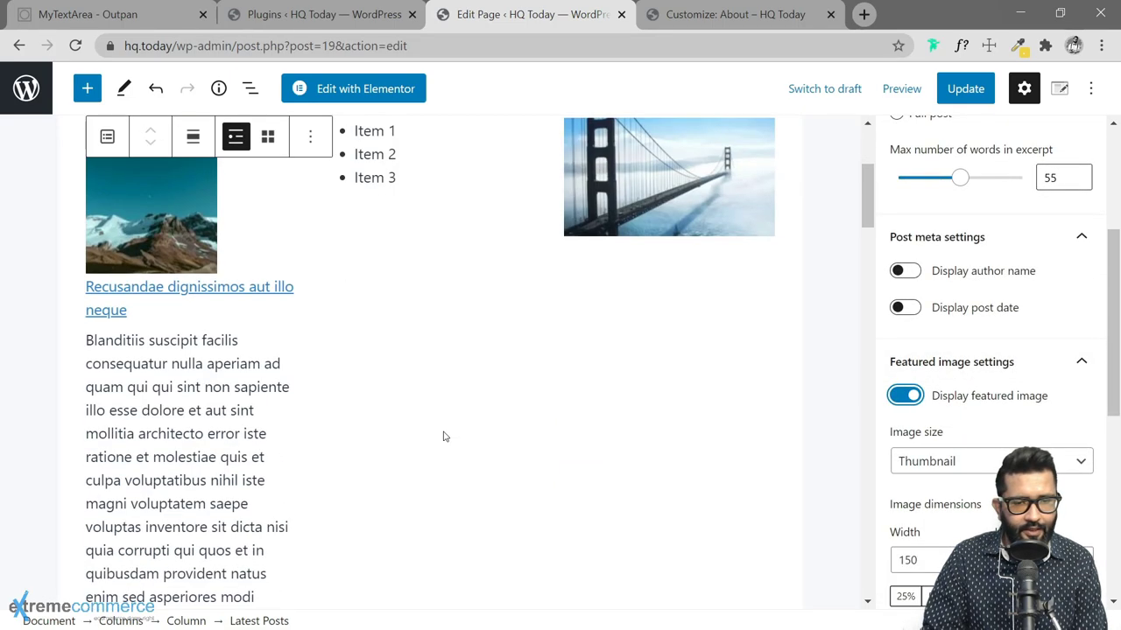
pyautogui.click(905, 308)
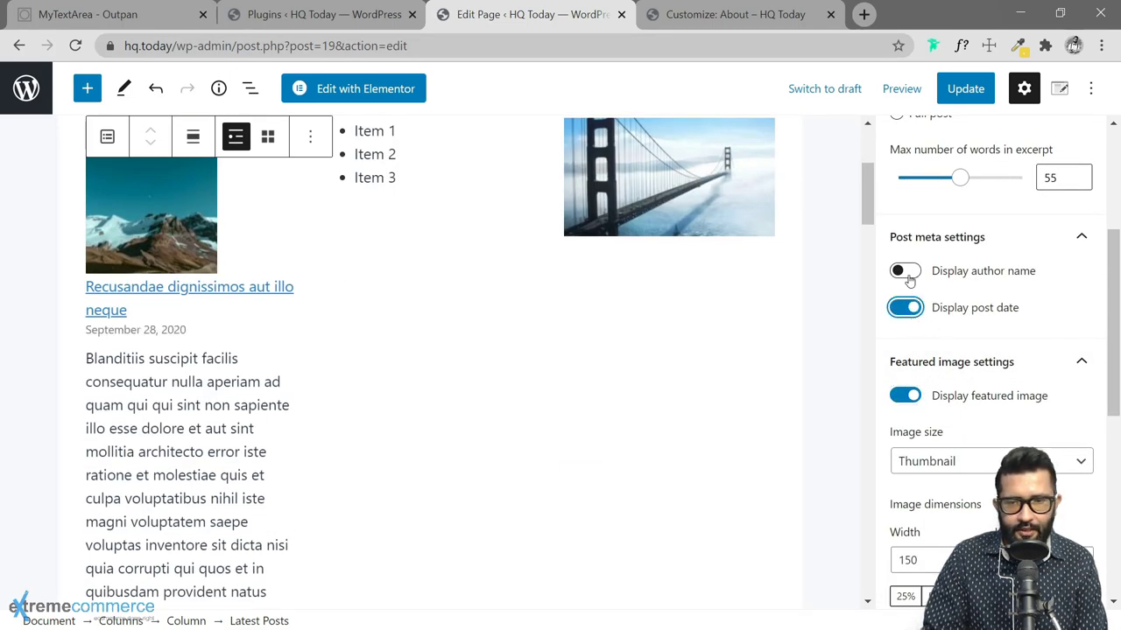
pyautogui.click(905, 270)
pyautogui.scroll(3, 292, 395)
pyautogui.scroll(-4, 294, 398)
pyautogui.scroll(-1, 294, 401)
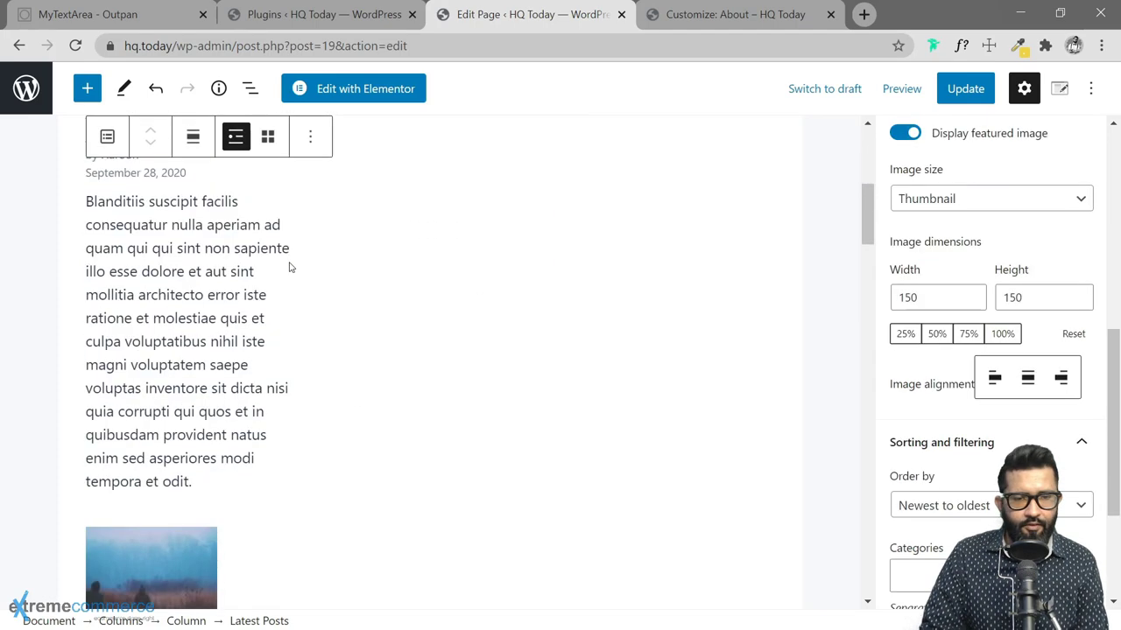
pyautogui.scroll(-6, 292, 267)
pyautogui.scroll(11, 441, 351)
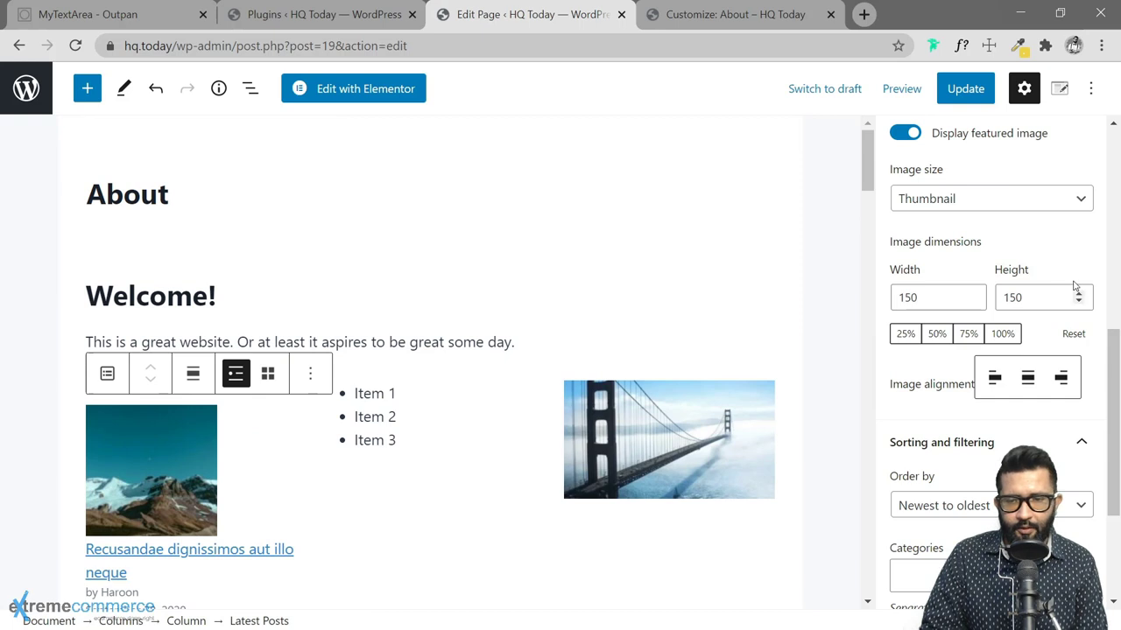
# Examine the Latest Posts sorting and filtering options, plus the block settings of the Welcome heading and the paragraph below it.
pyautogui.scroll(-2, 1059, 324)
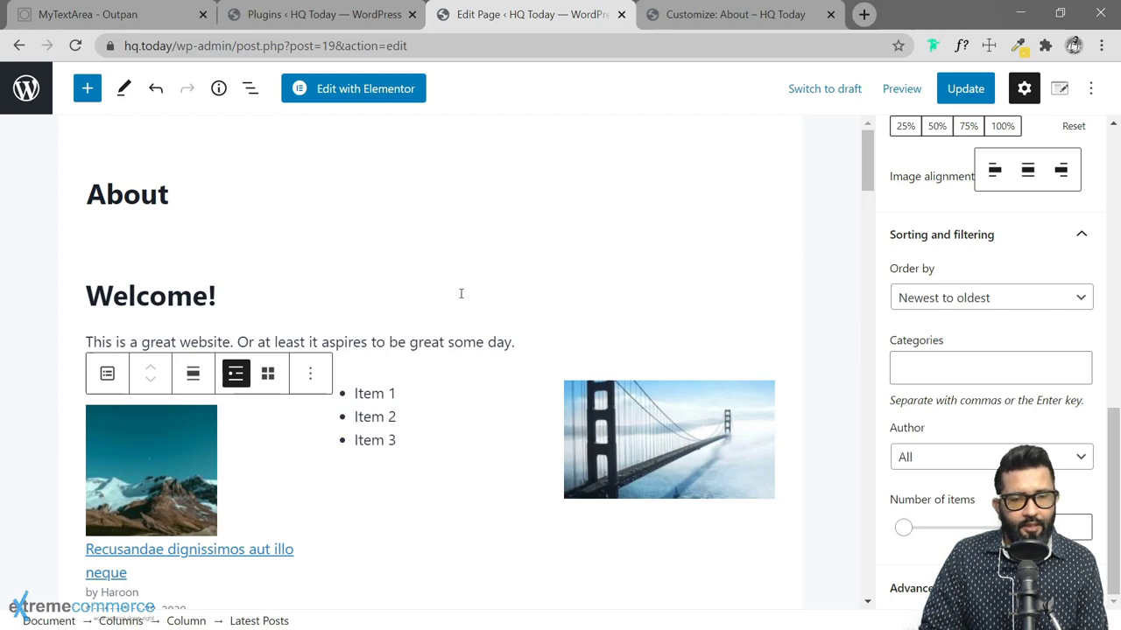
pyautogui.scroll(-3, 475, 294)
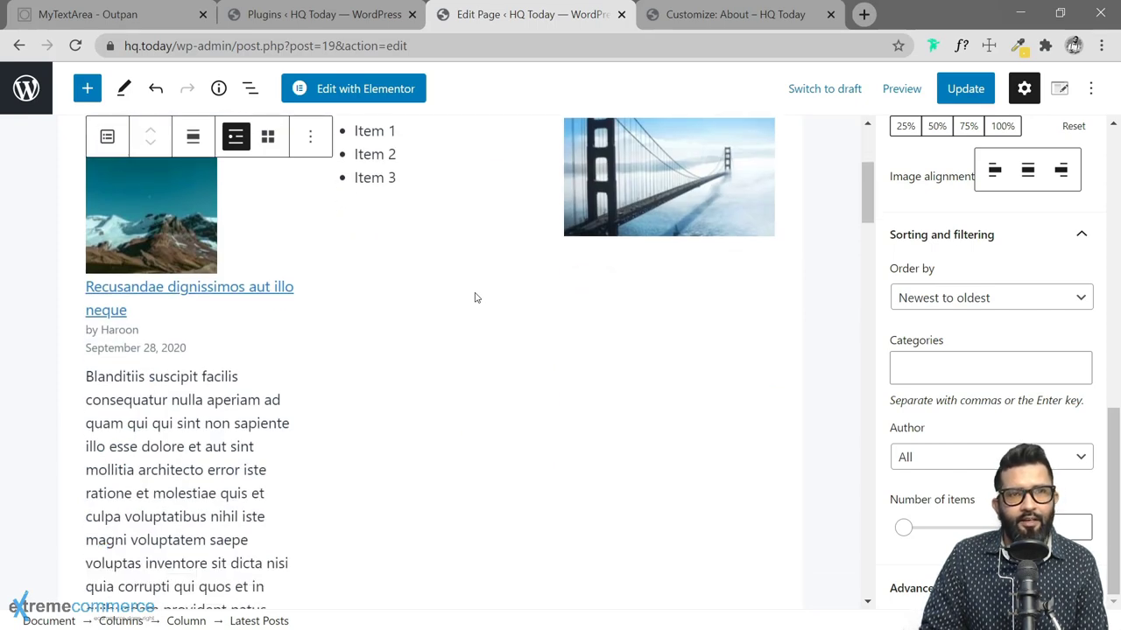
pyautogui.scroll(3, 475, 298)
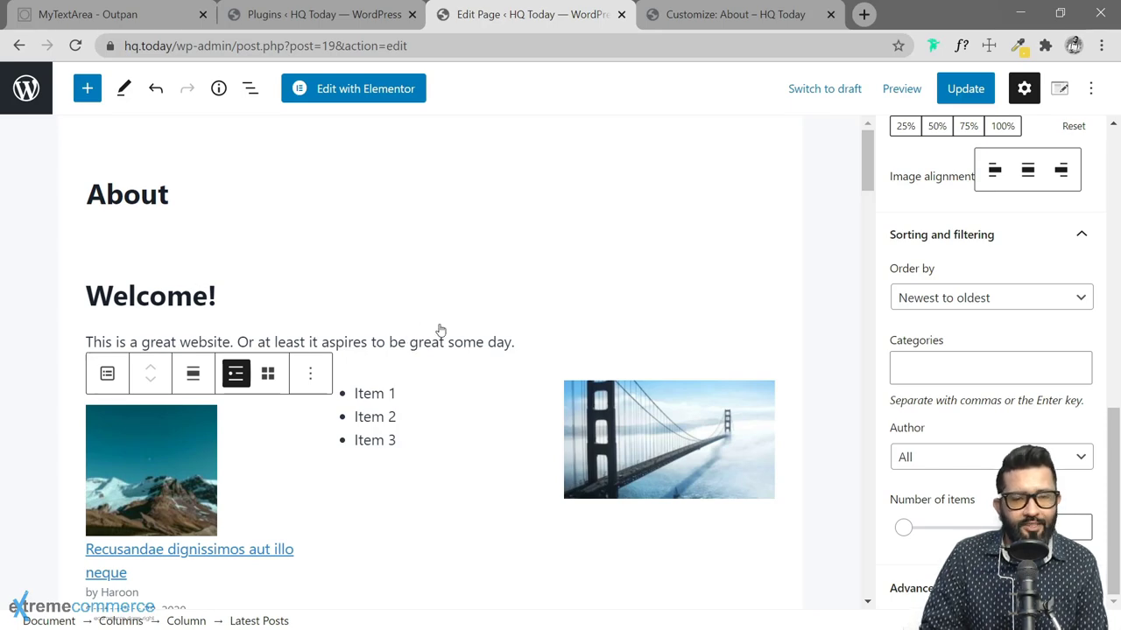
pyautogui.scroll(-2, 440, 330)
pyautogui.scroll(2, 127, 237)
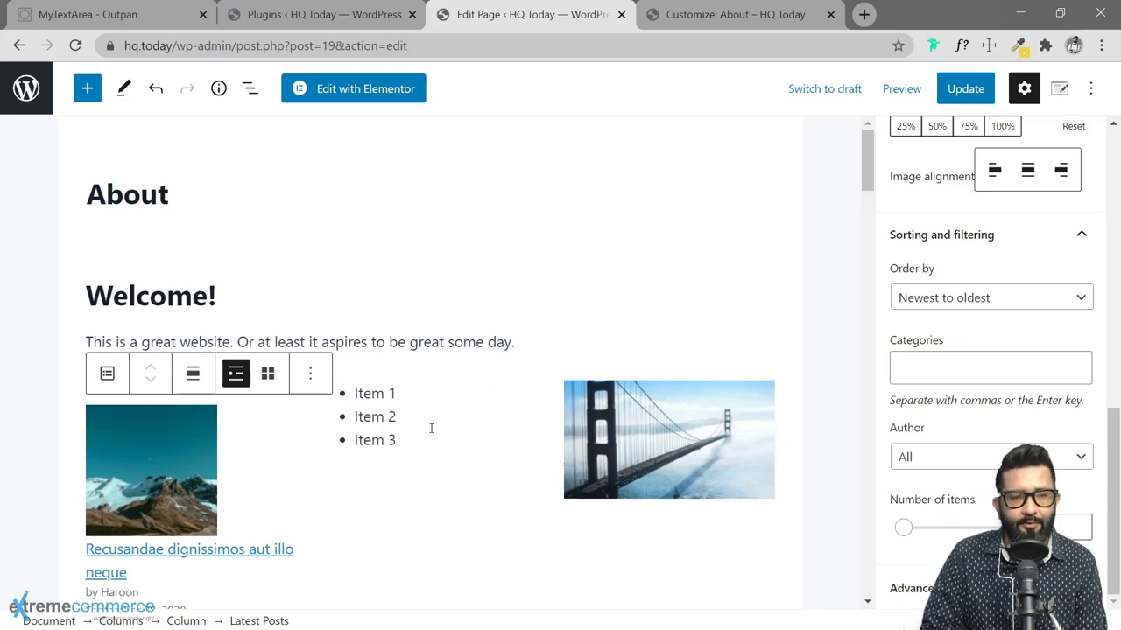
pyautogui.click(222, 297)
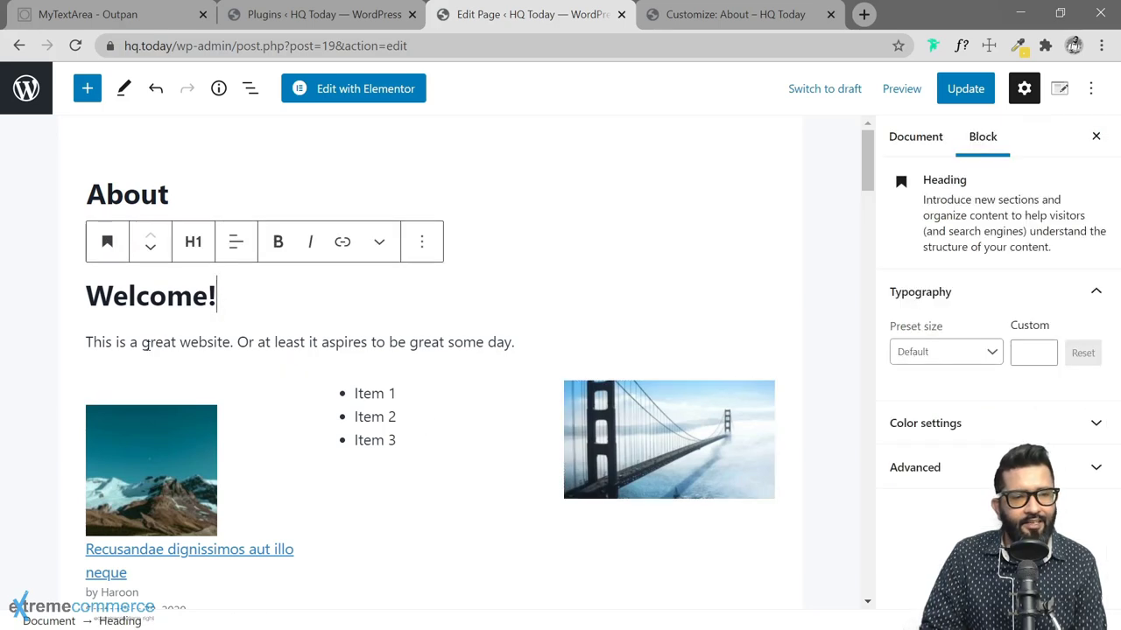
pyautogui.click(199, 338)
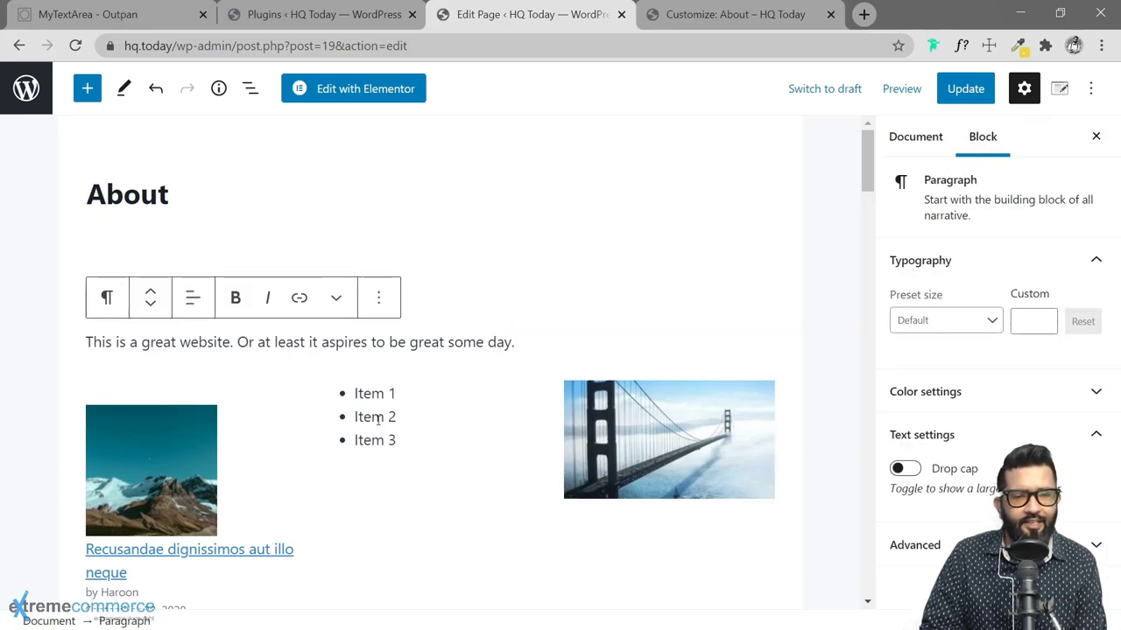
pyautogui.scroll(-2, 538, 426)
pyautogui.scroll(-4, 427, 398)
pyautogui.scroll(6, 358, 383)
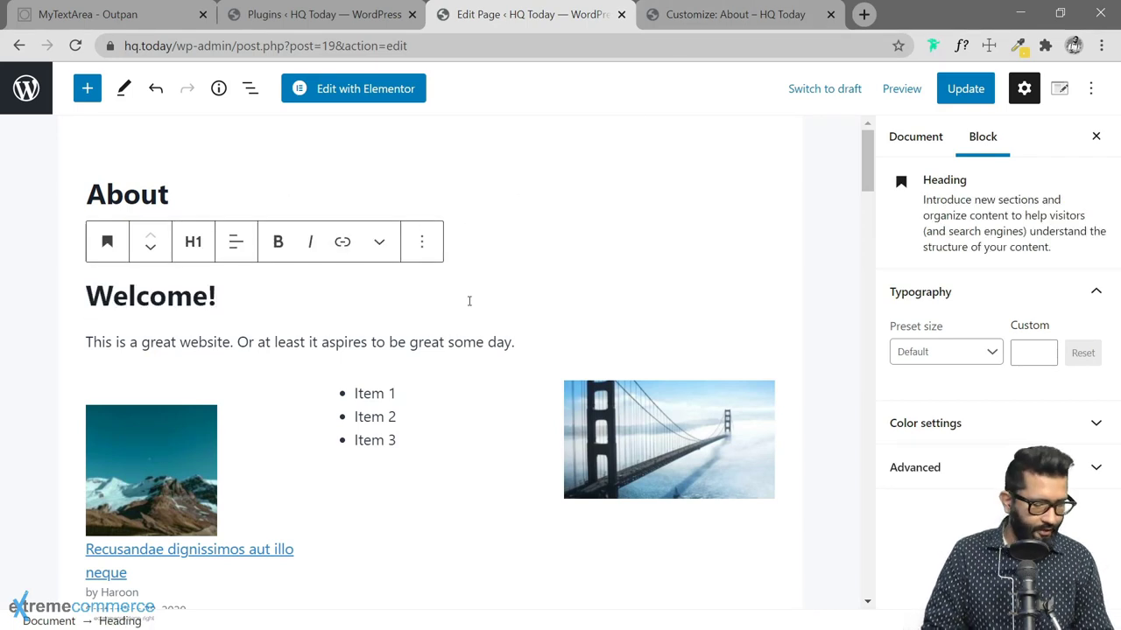
# Delete all content blocks on the About page, keeping only its title.
pyautogui.hotkey('ctrl', 'a')
pyautogui.hotkey('ctrl', 'a')
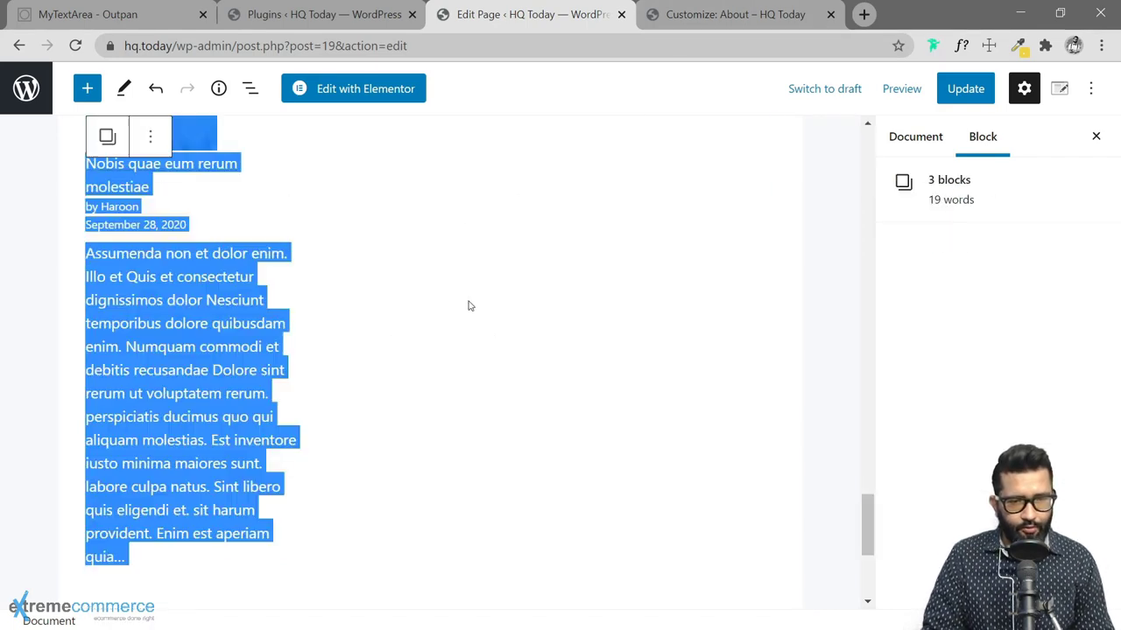
pyautogui.press('BackSpace')
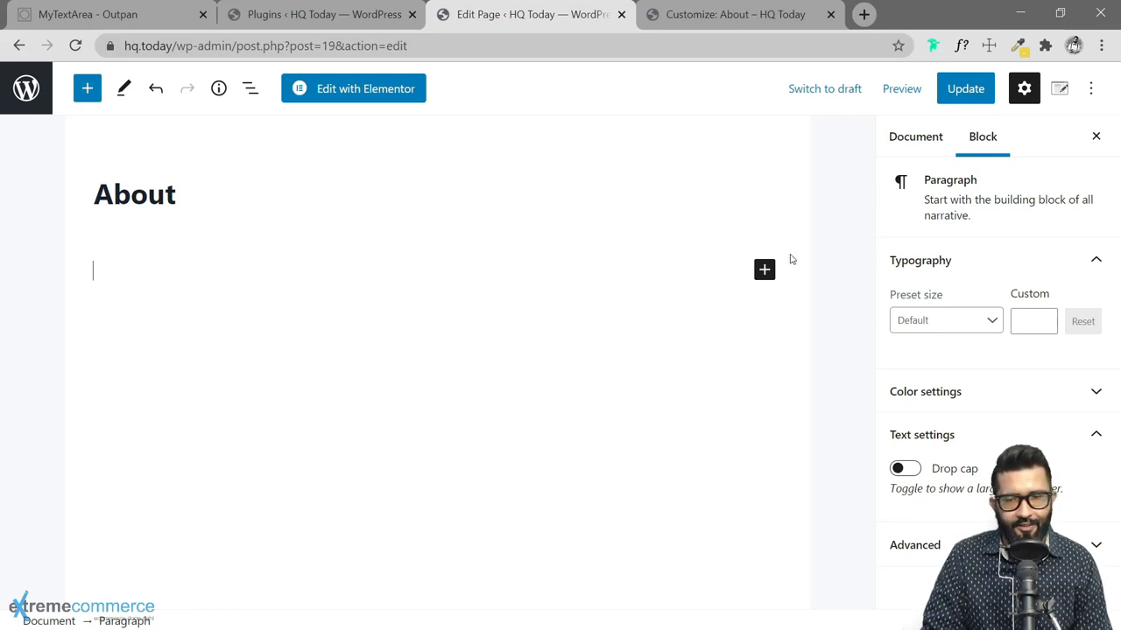
# Show the Page Settings, and turn them off and on again through the editor's plugin options.
pyautogui.click(1059, 90)
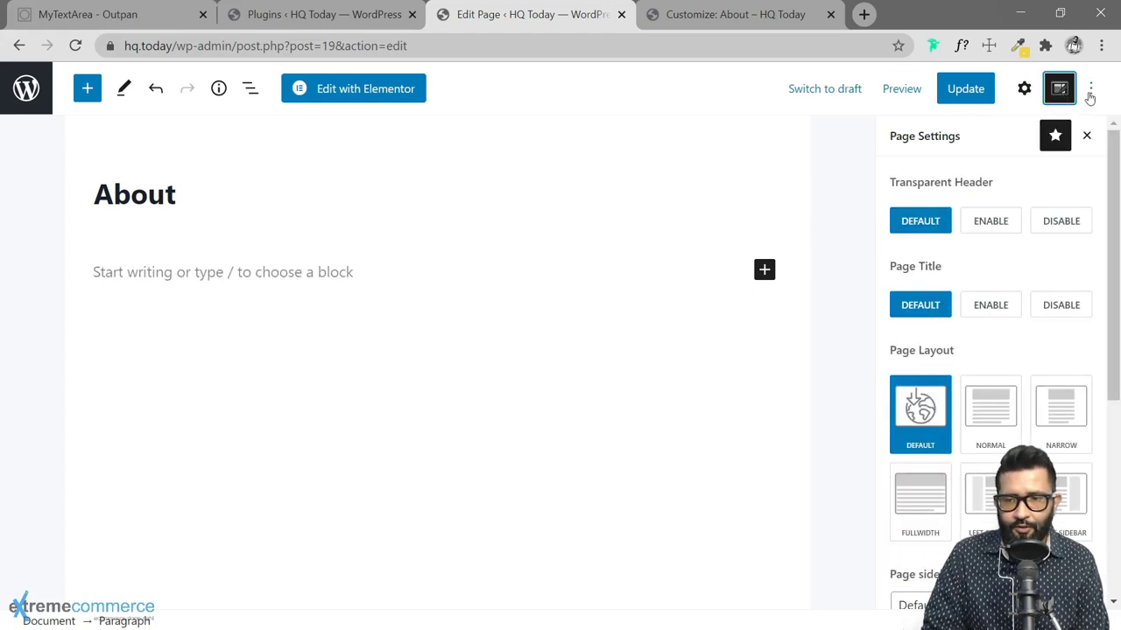
pyautogui.click(1091, 91)
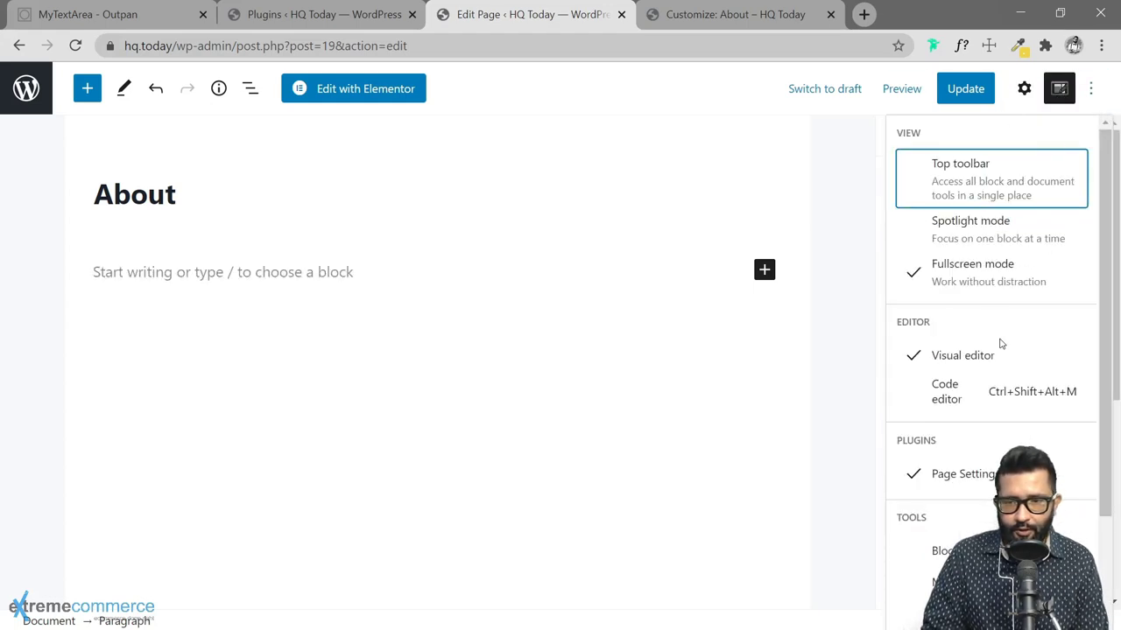
pyautogui.scroll(-2, 1003, 418)
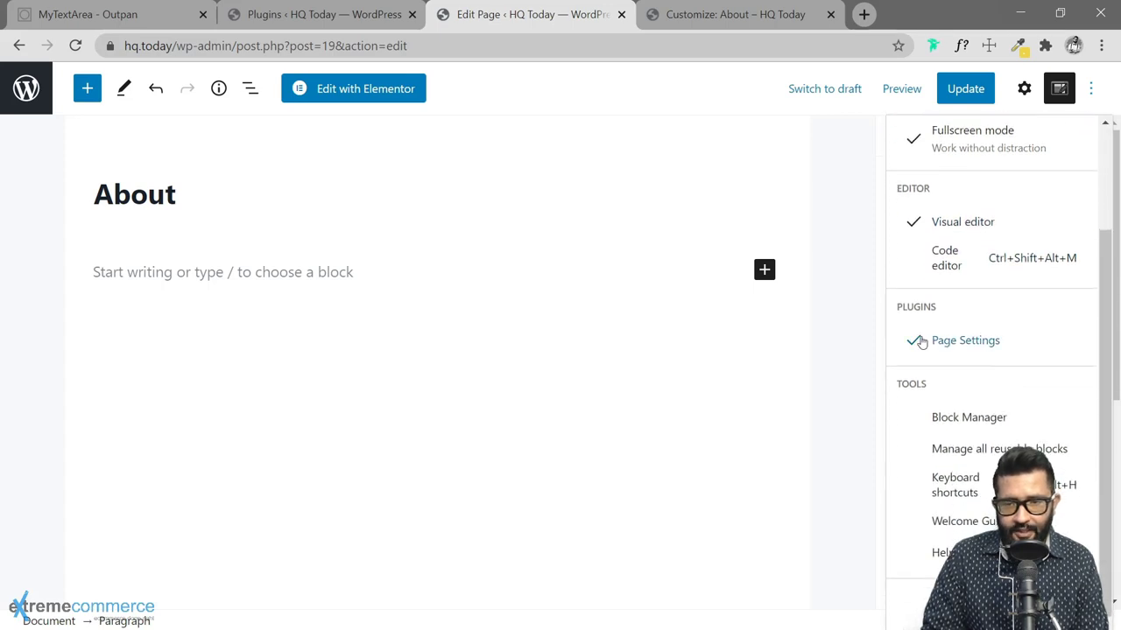
pyautogui.click(921, 342)
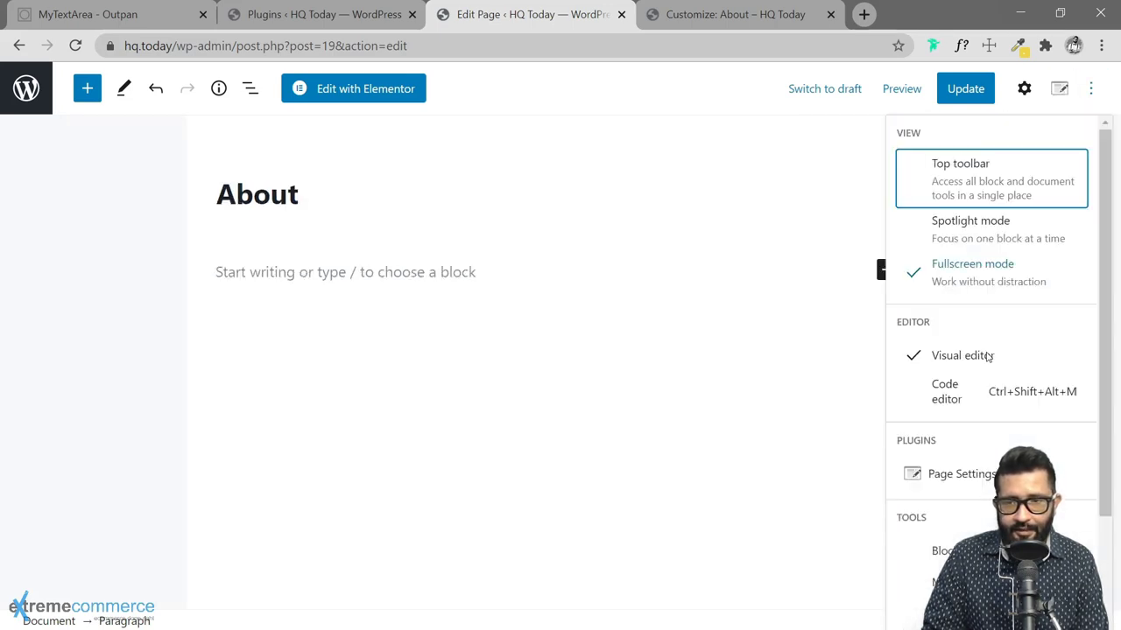
pyautogui.click(1091, 91)
pyautogui.scroll(-1, 963, 468)
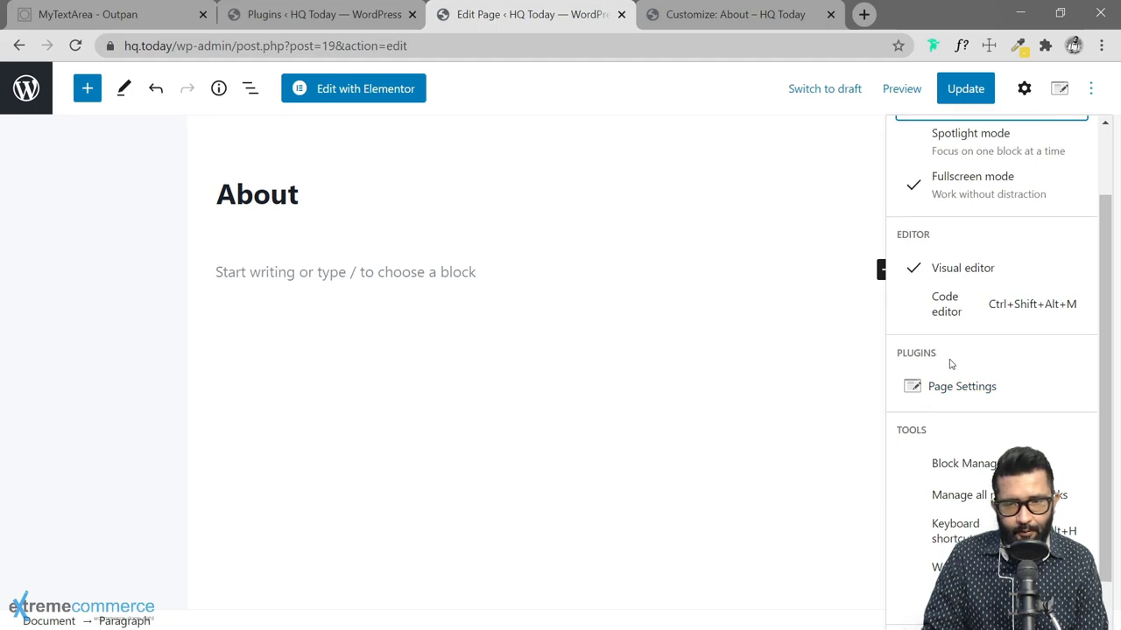
pyautogui.click(939, 390)
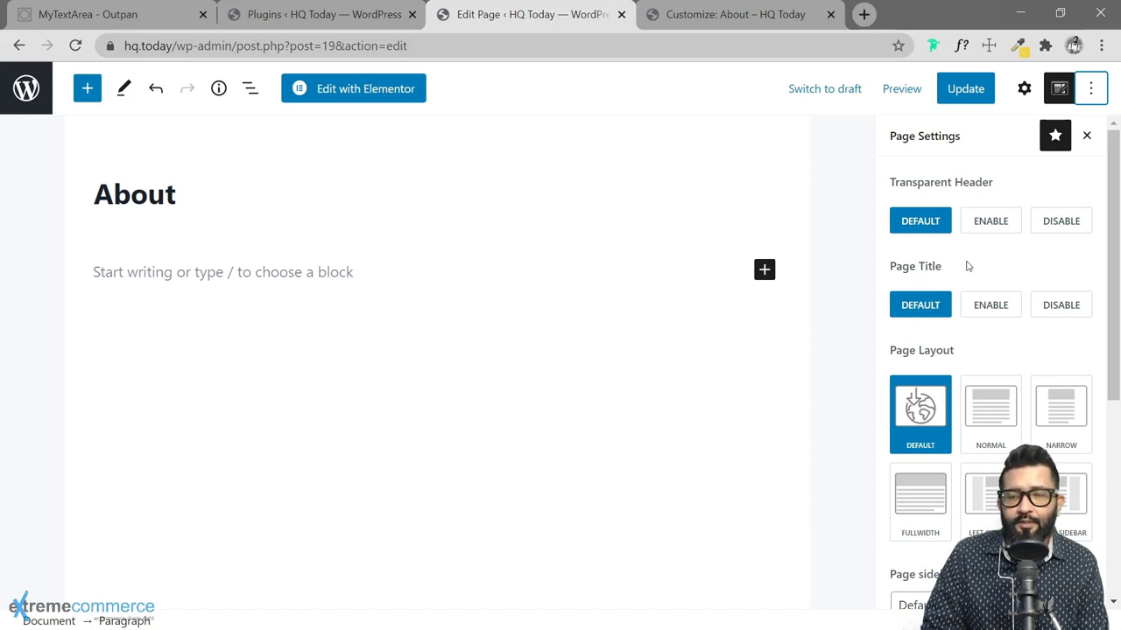
# Examine the Page Settings, from transparent header and page layout to content style and padding, and glance at the Customizer.
pyautogui.scroll(-4, 998, 352)
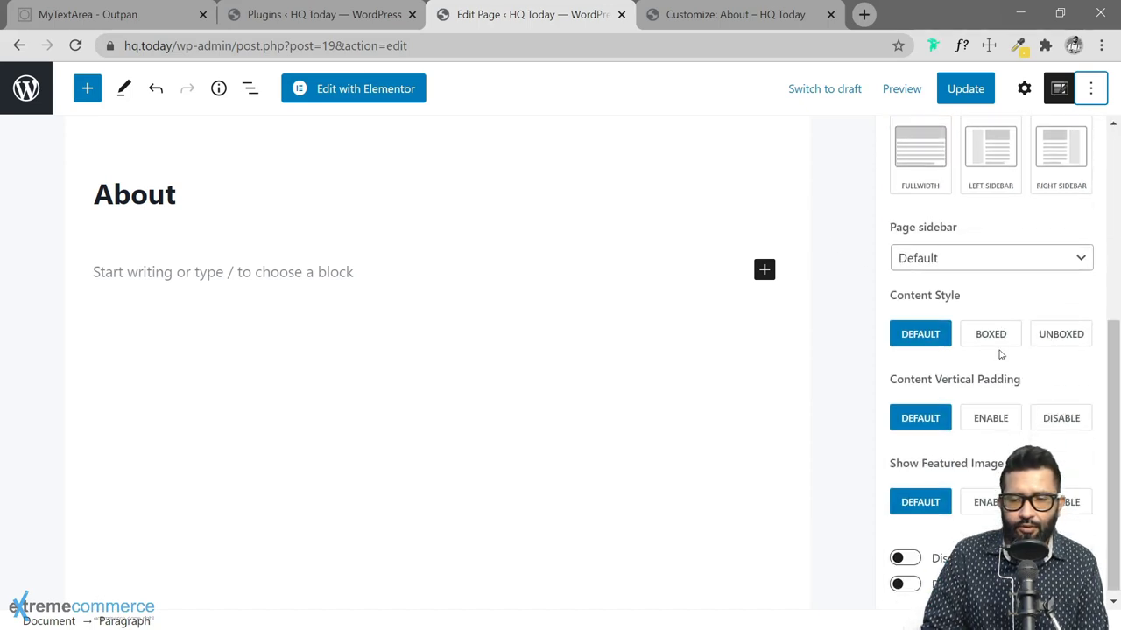
pyautogui.scroll(4, 998, 524)
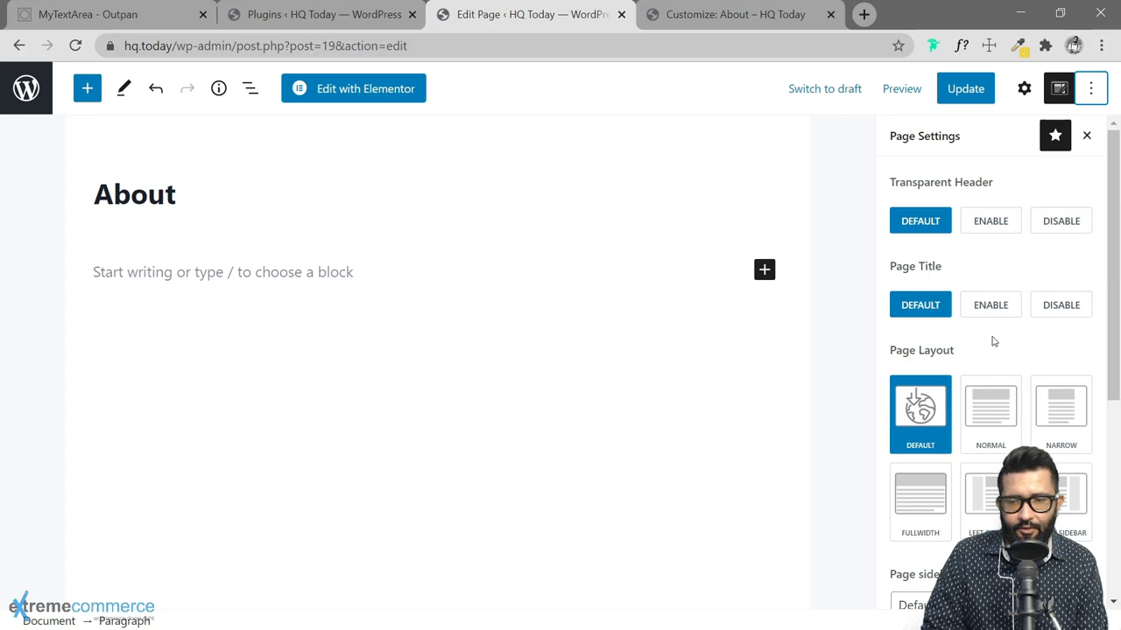
pyautogui.scroll(-4, 992, 342)
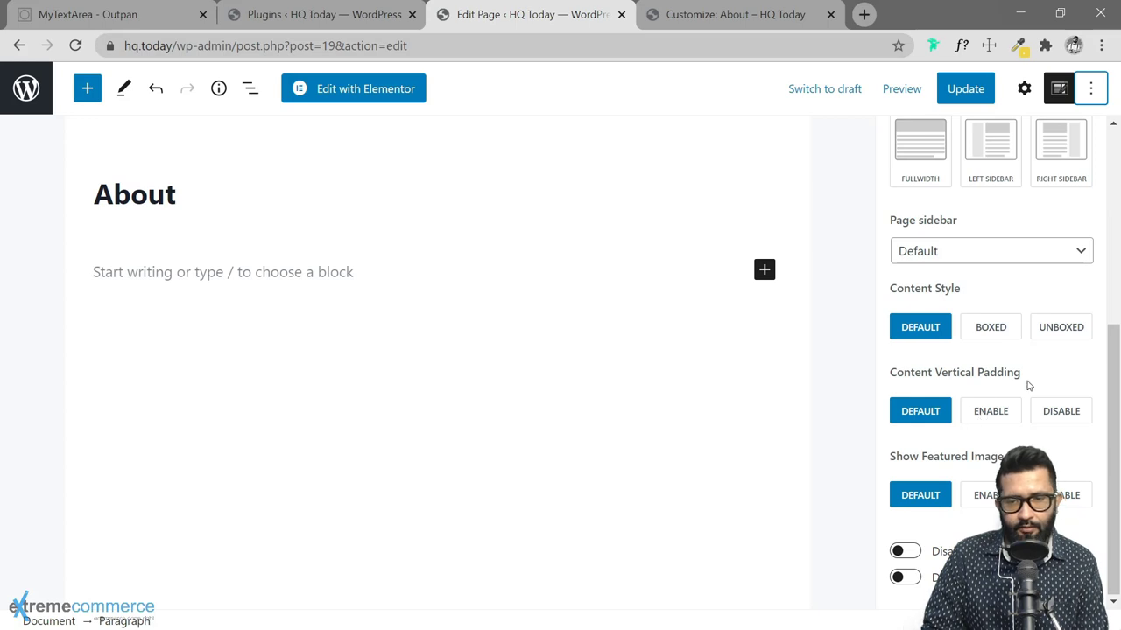
pyautogui.scroll(4, 996, 431)
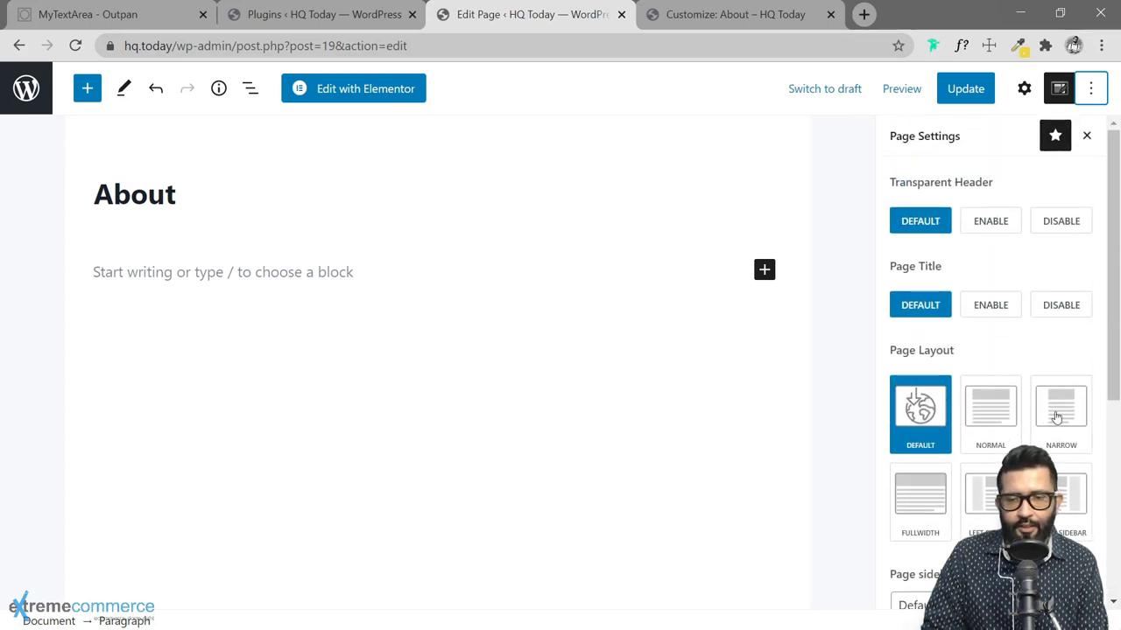
pyautogui.click(707, 15)
pyautogui.click(495, 17)
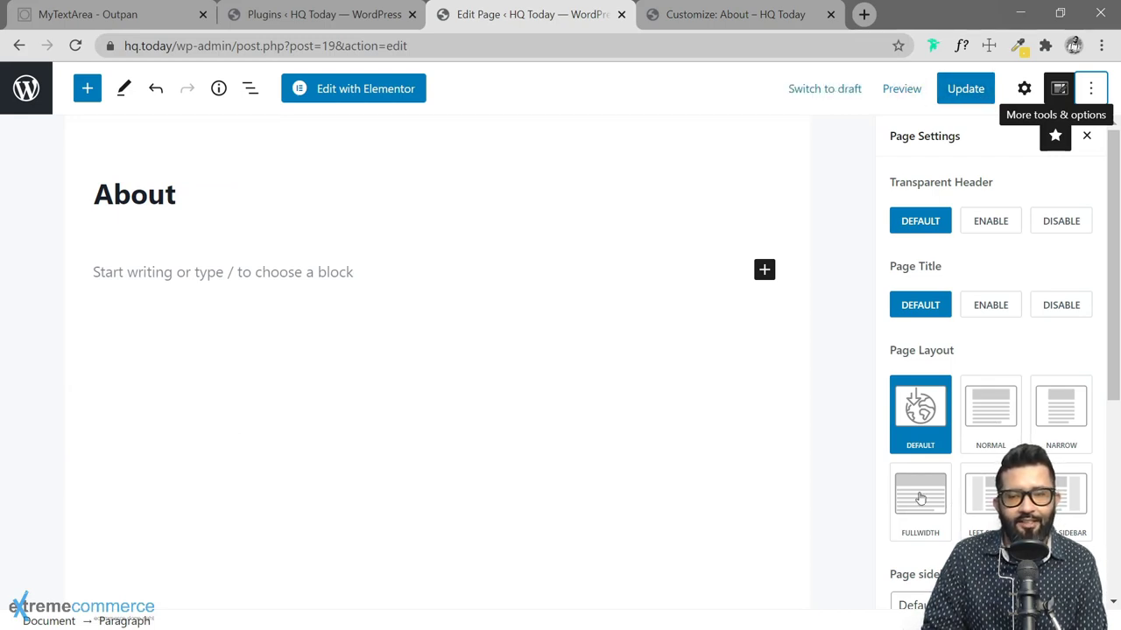
# Turn on Spotlight mode in the editor, and switch Fullscreen mode off and on again.
pyautogui.click(1090, 89)
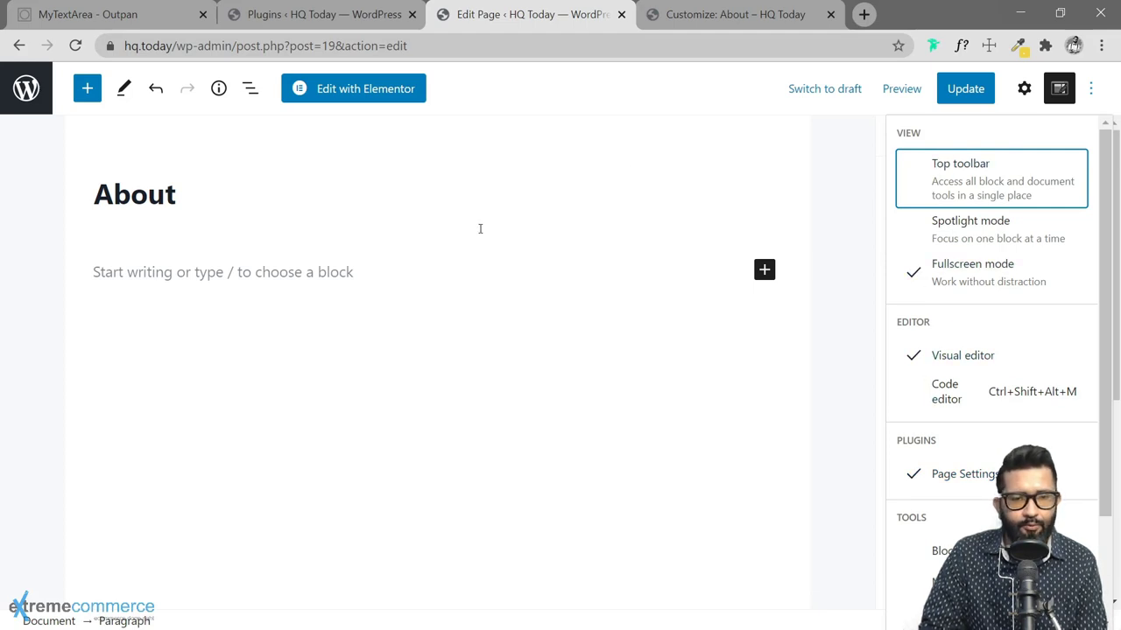
pyautogui.click(361, 270)
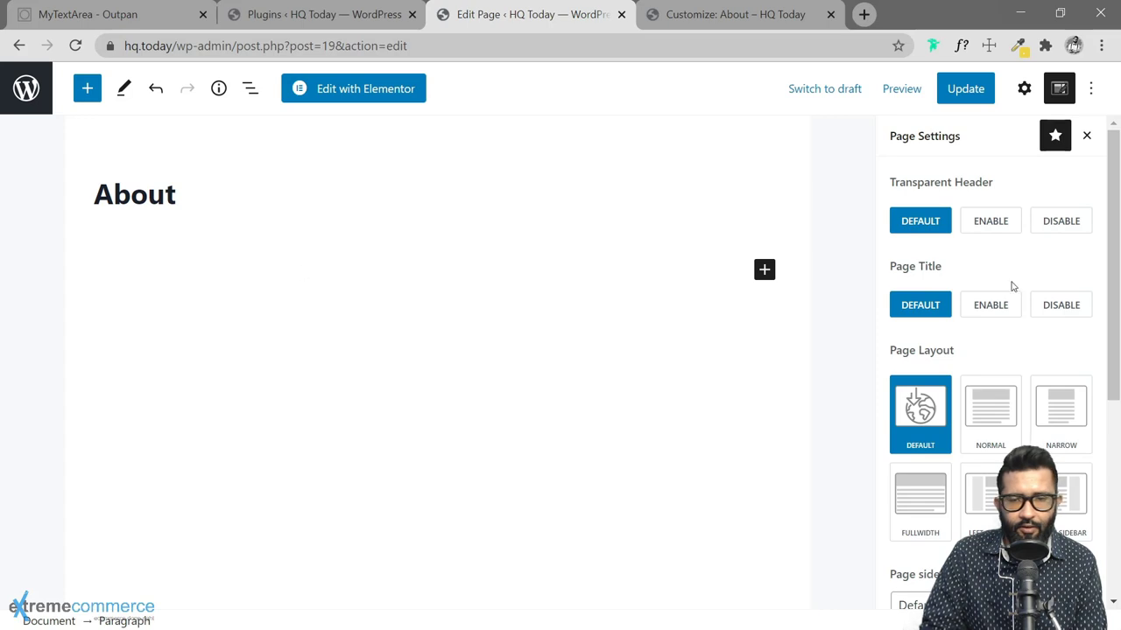
pyautogui.click(1091, 88)
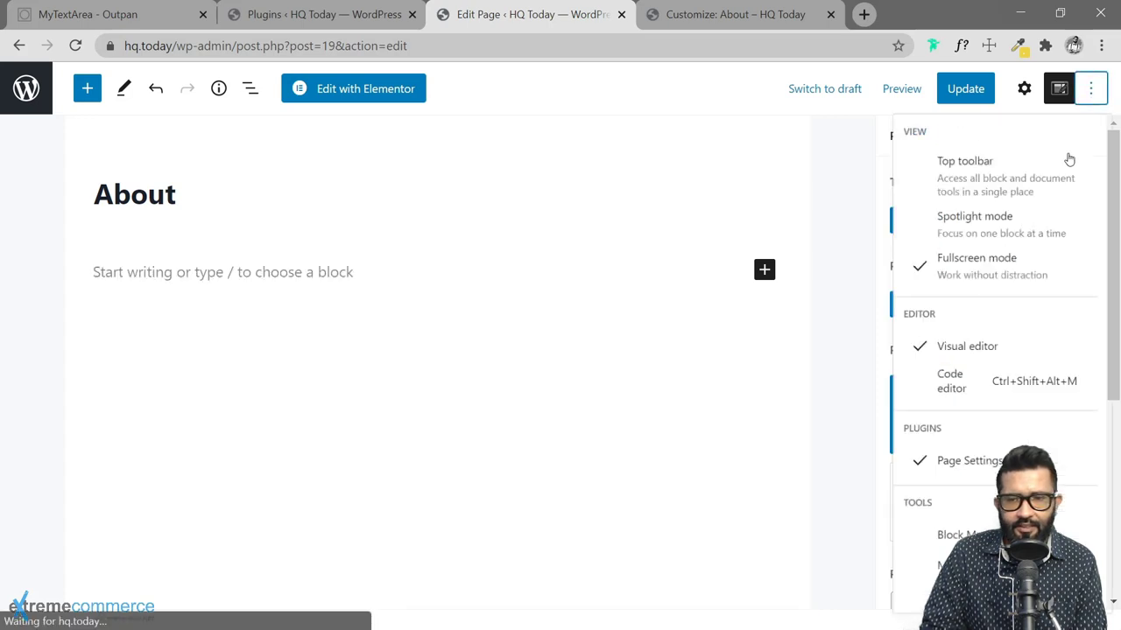
pyautogui.click(956, 228)
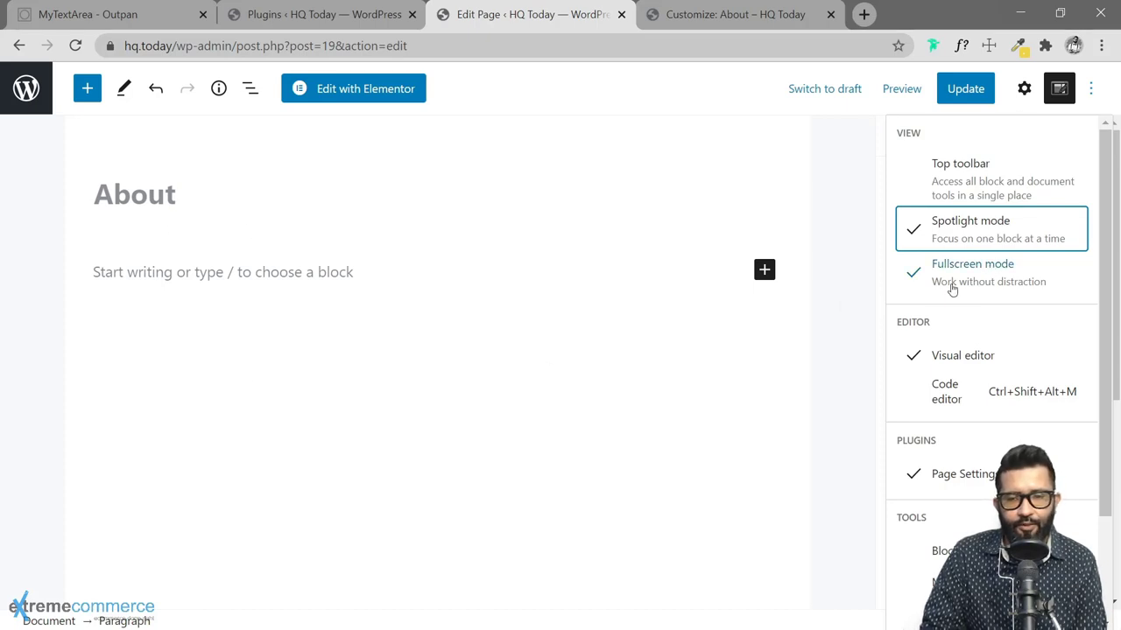
pyautogui.click(922, 279)
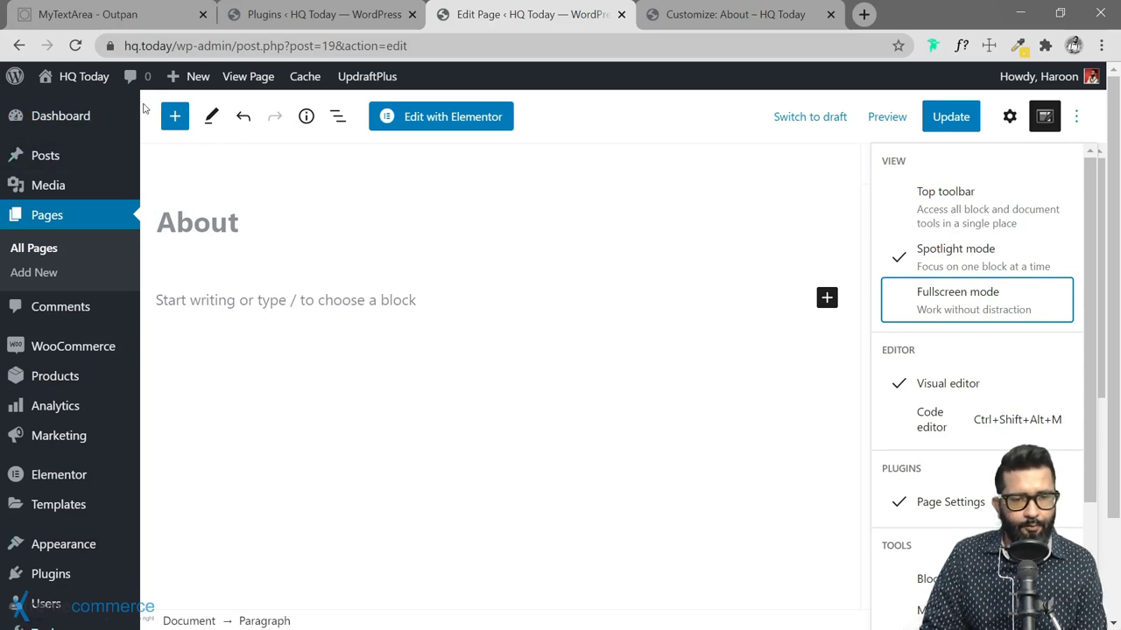
pyautogui.click(955, 303)
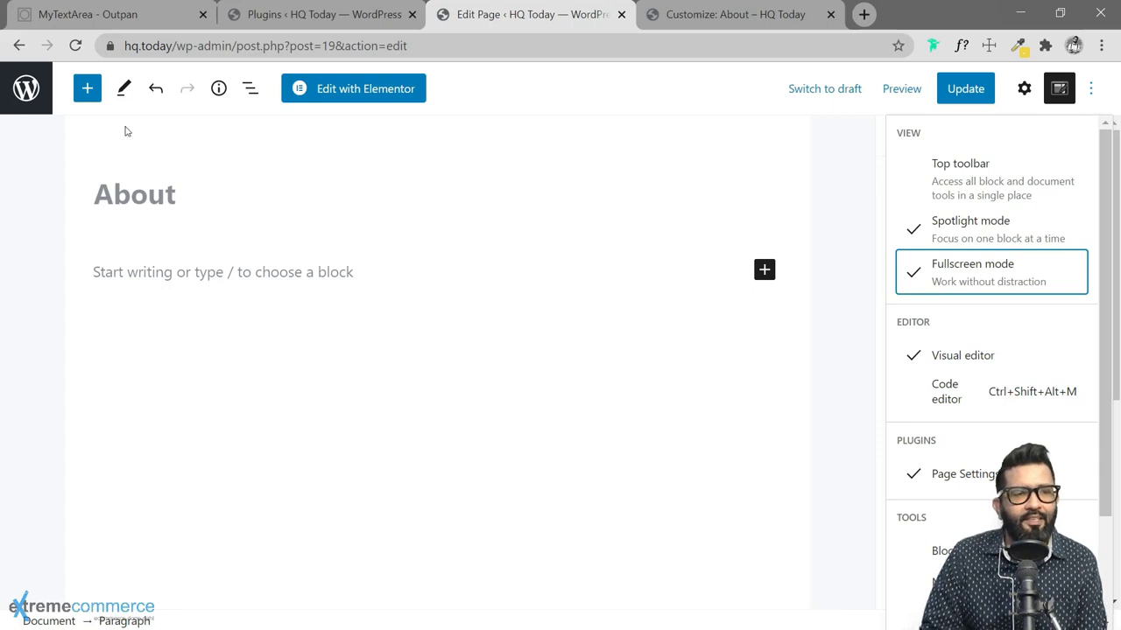
# Glance at the block library and the editor's view options, and update the emptied About page.
pyautogui.click(87, 87)
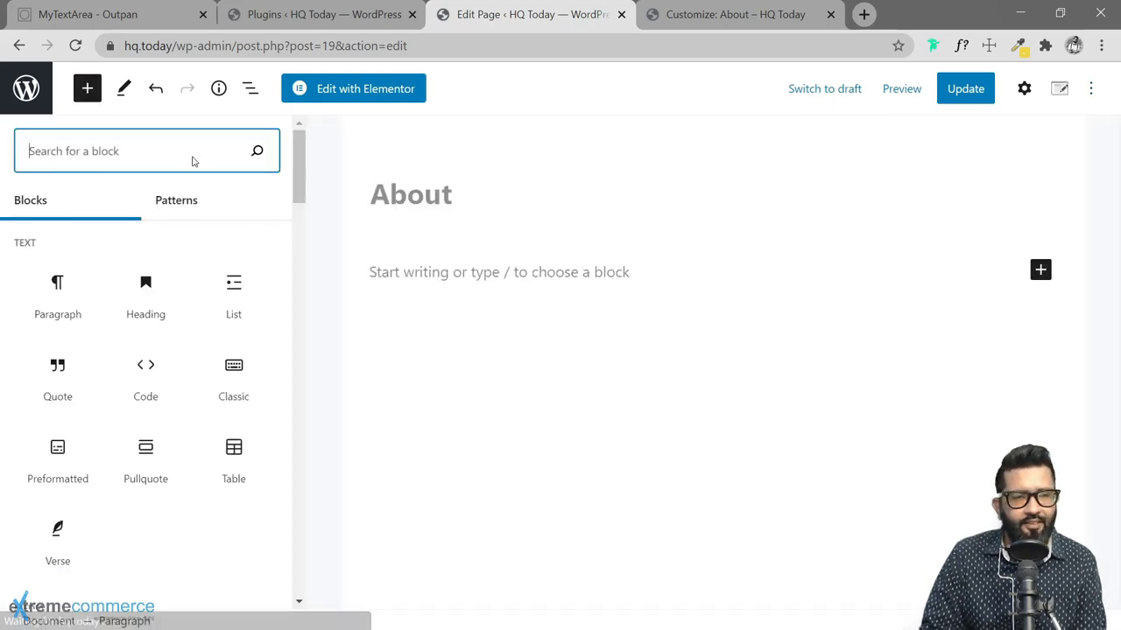
pyautogui.click(88, 88)
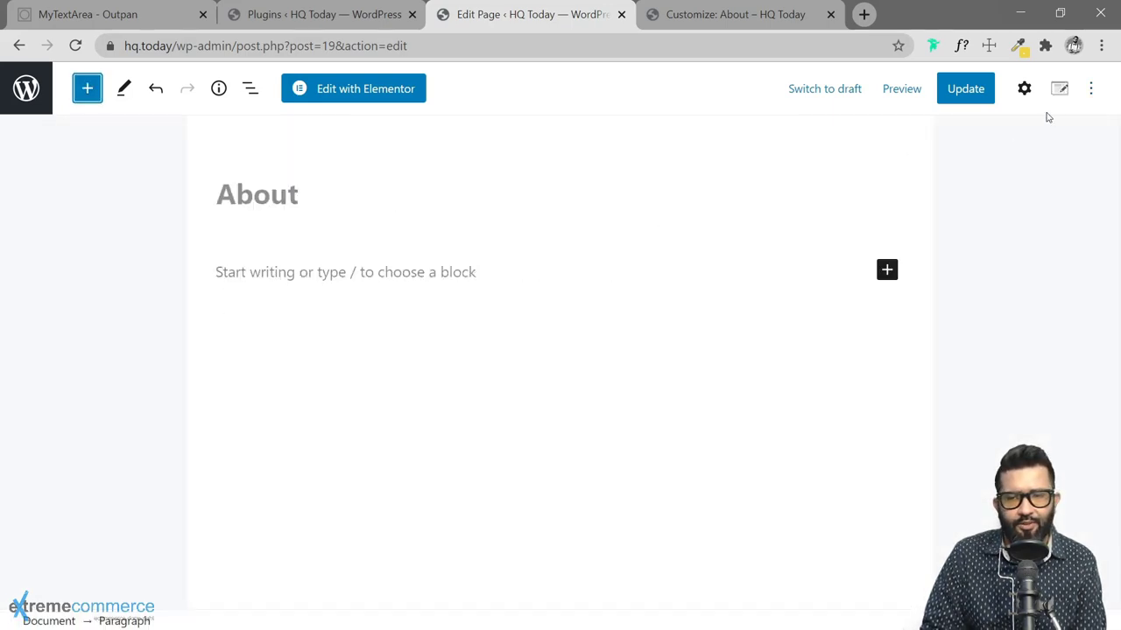
pyautogui.click(1091, 88)
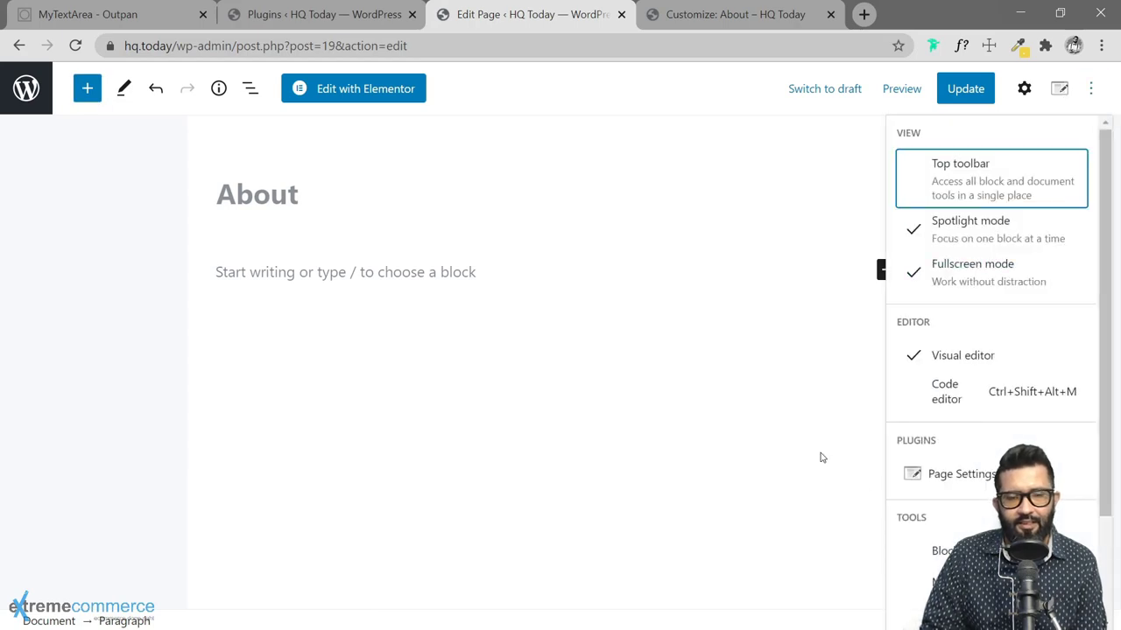
pyautogui.click(336, 267)
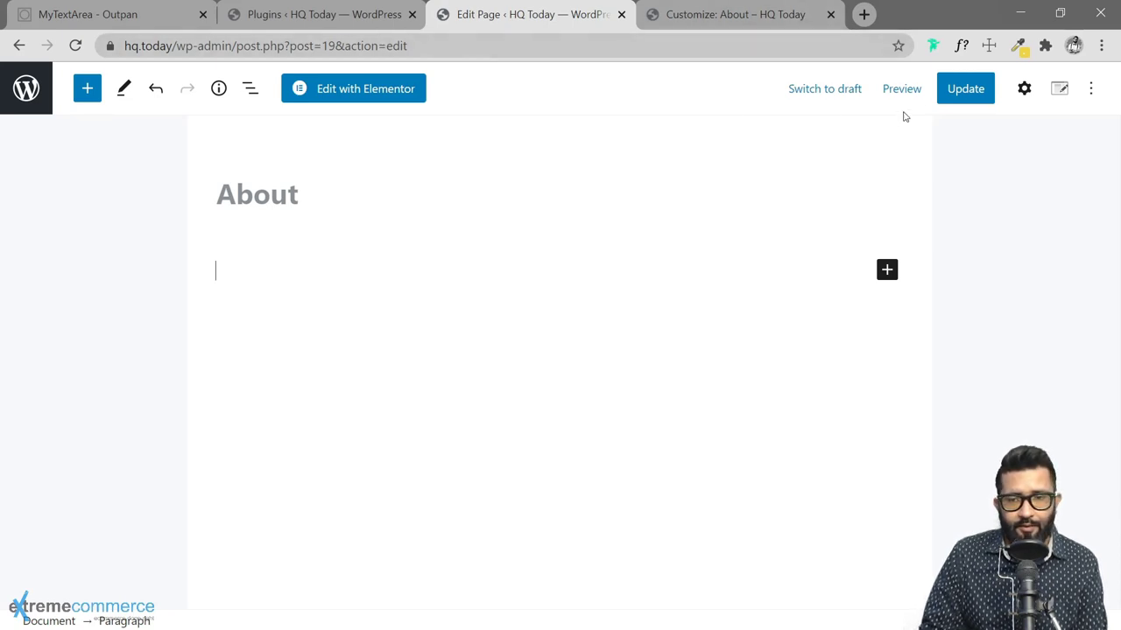
pyautogui.click(963, 94)
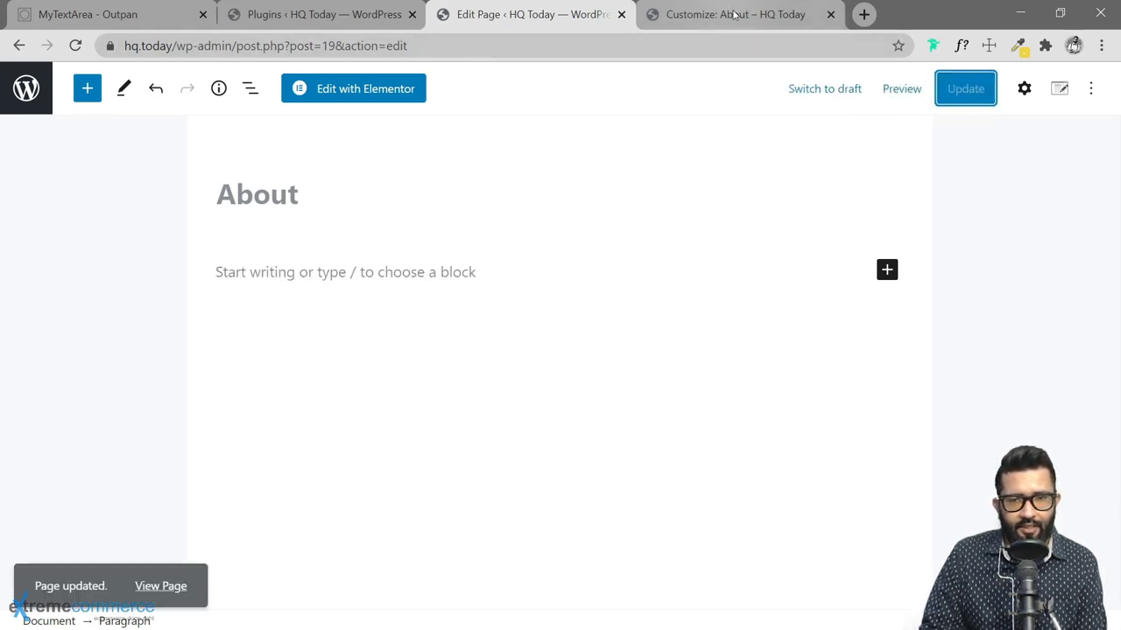
# In the Customizer, browse the installed themes, view the Hello Elementor details and start its live preview.
pyautogui.click(735, 16)
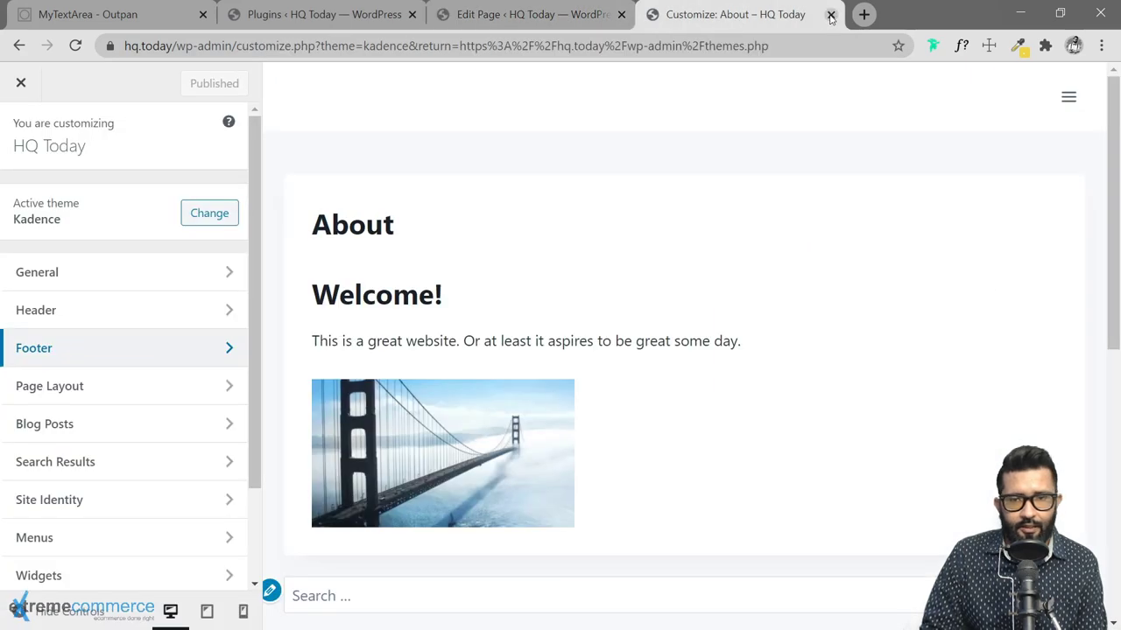
pyautogui.click(213, 217)
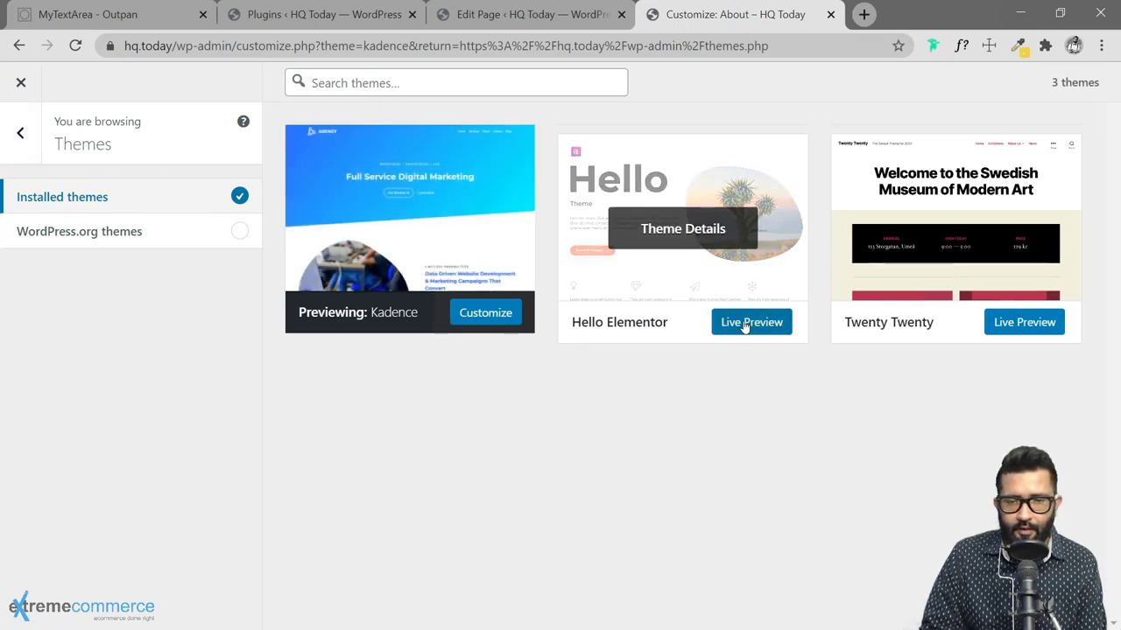
pyautogui.click(720, 263)
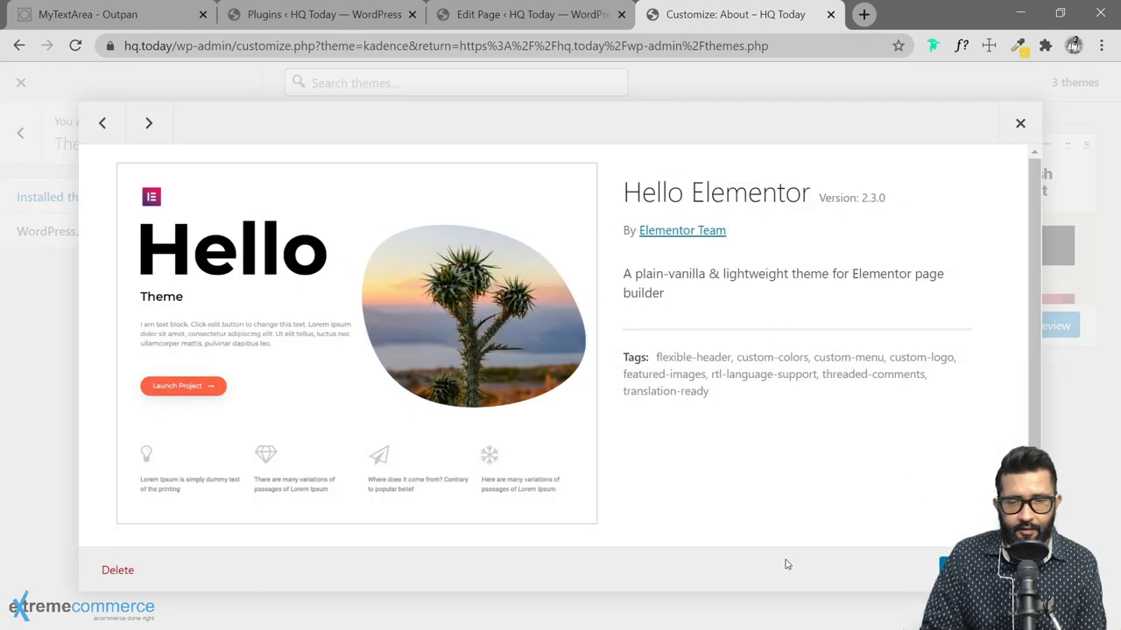
pyautogui.click(963, 566)
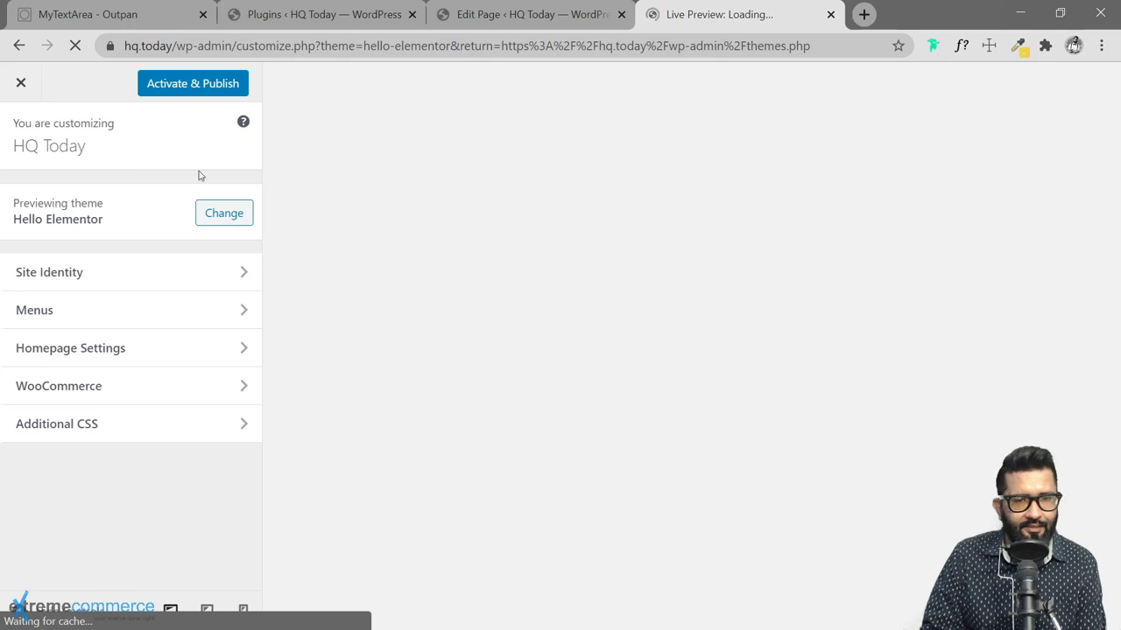
# Activate and publish the Hello Elementor theme, close the customizer and return to the Plugins page.
pyautogui.click(188, 86)
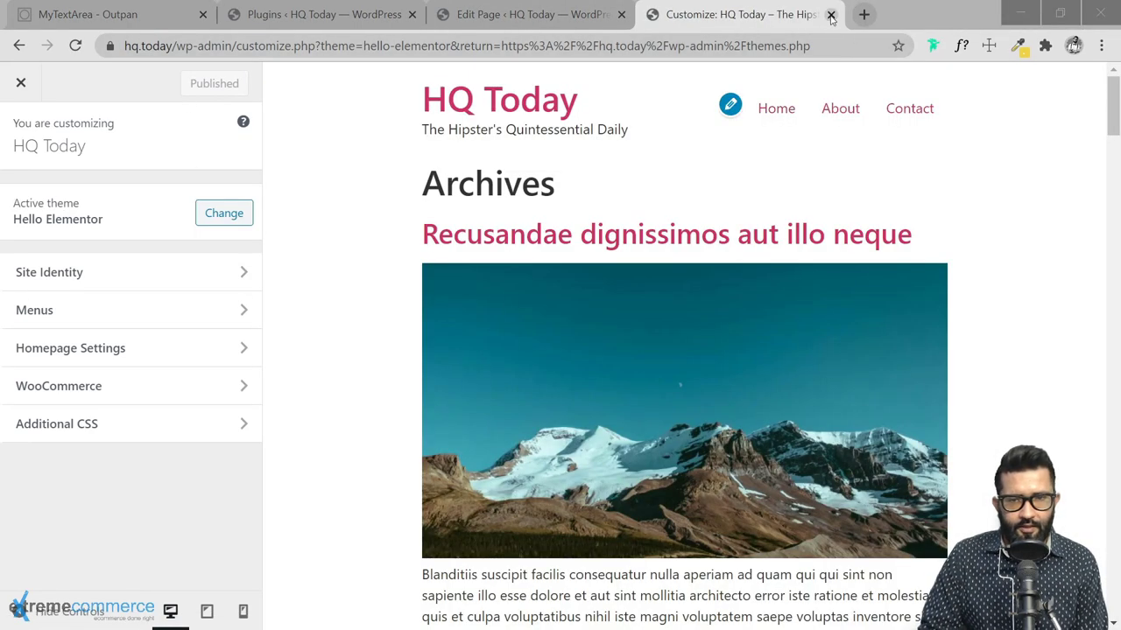
pyautogui.click(830, 14)
pyautogui.click(337, 14)
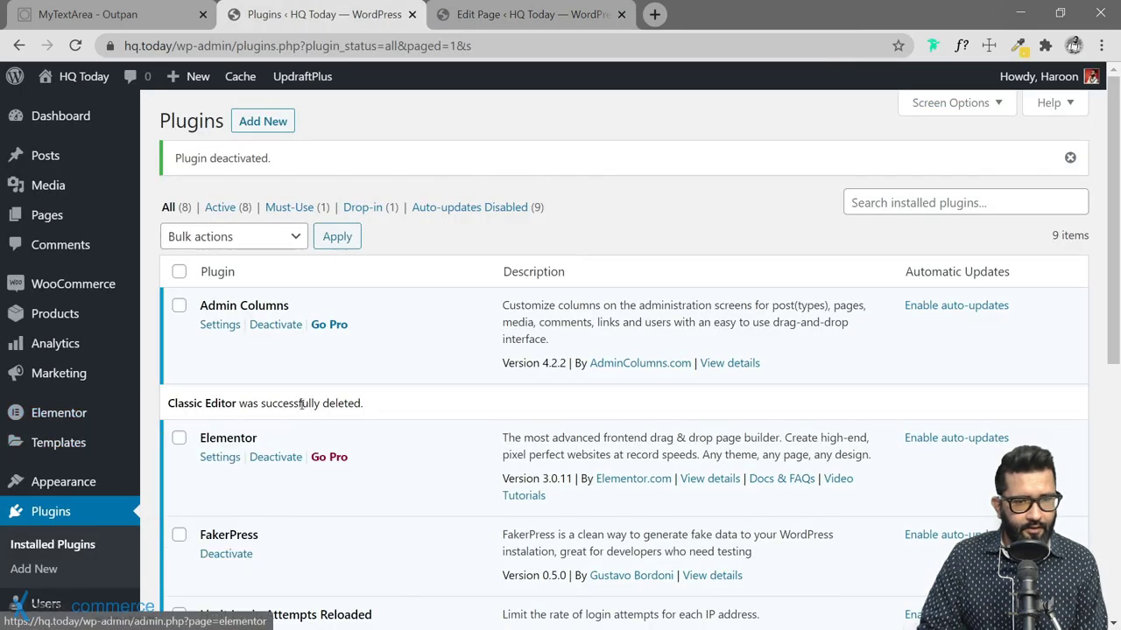
# Delete the Kadence theme from the installed themes.
pyautogui.scroll(-2, 151, 324)
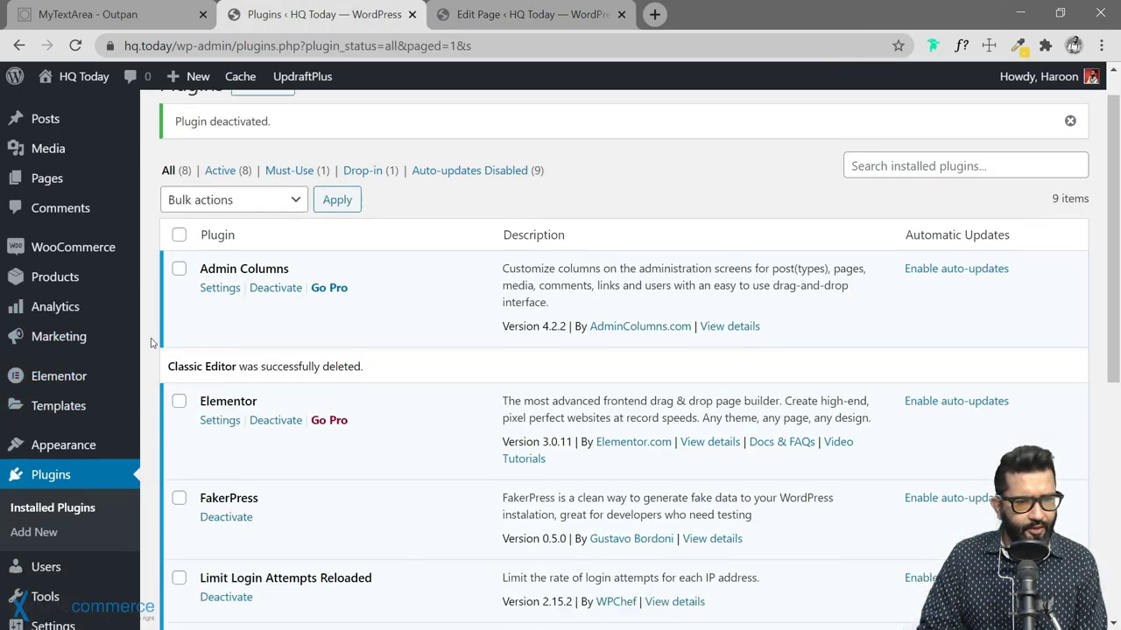
pyautogui.moveTo(84, 361)
pyautogui.click(167, 365)
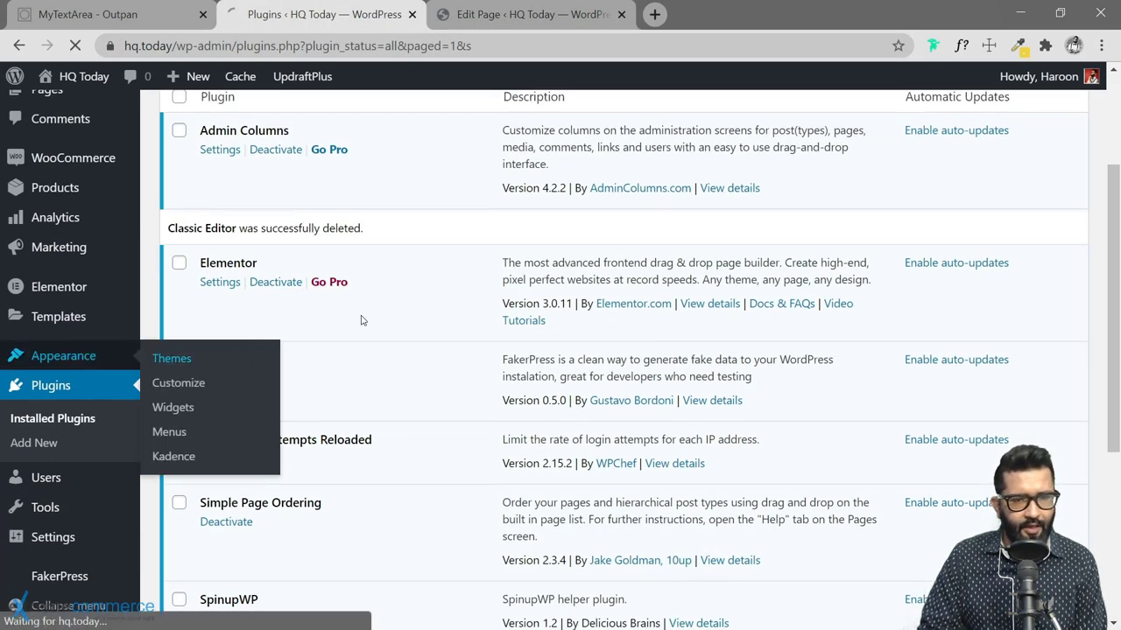
pyautogui.scroll(2, 483, 290)
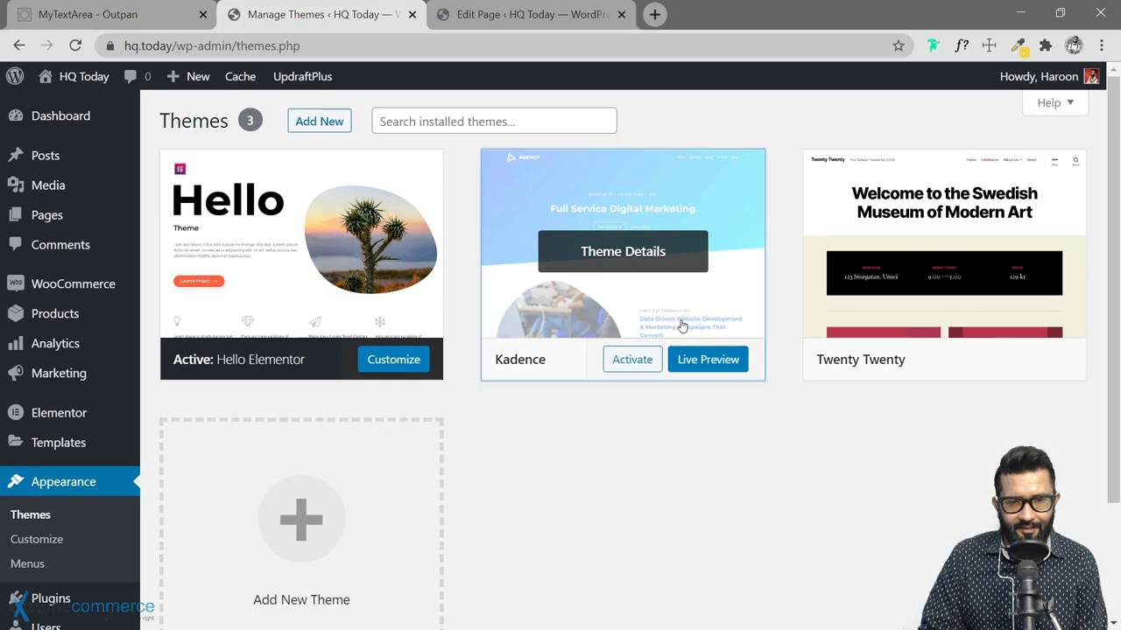
pyautogui.click(682, 326)
pyautogui.click(1054, 592)
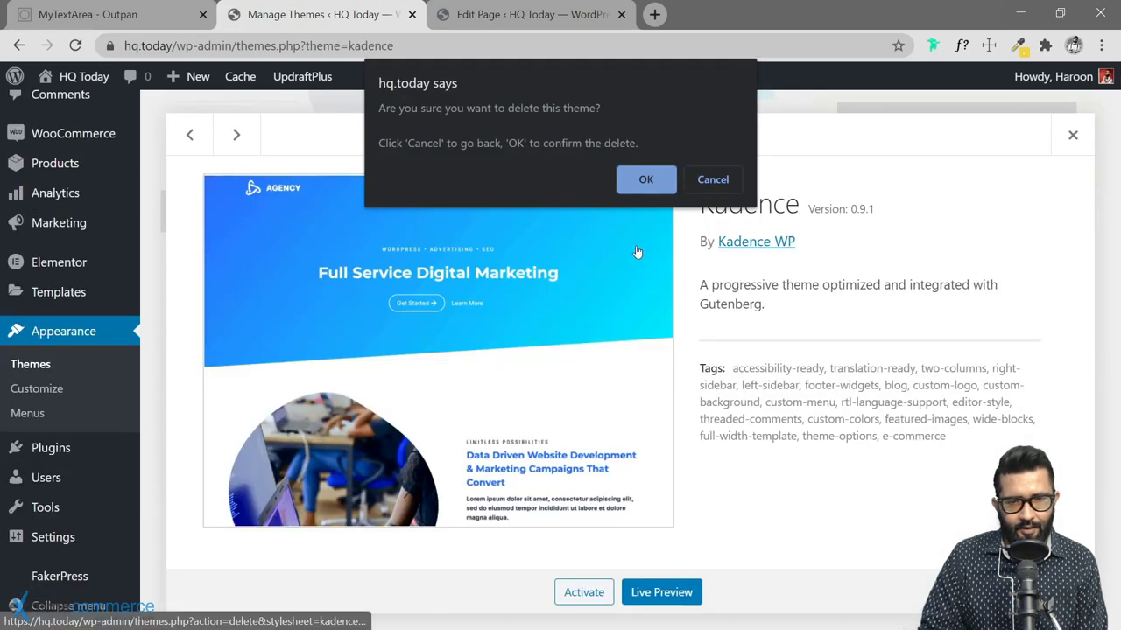
pyautogui.click(636, 183)
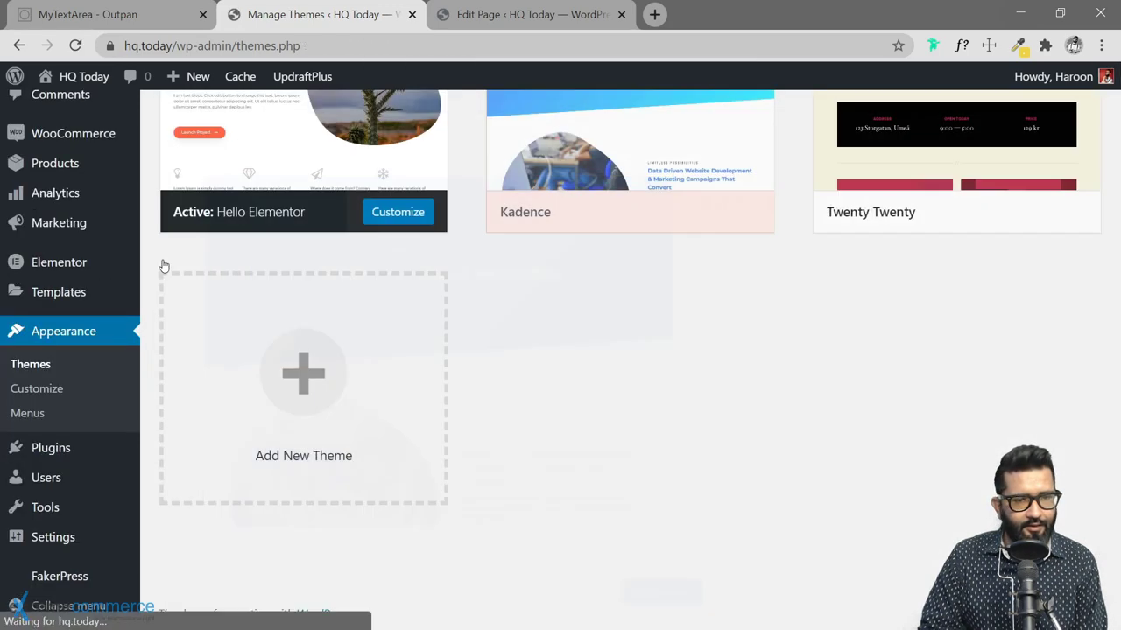
# Open the list of all pages and load the About page in the Elementor editor.
pyautogui.moveTo(81, 334)
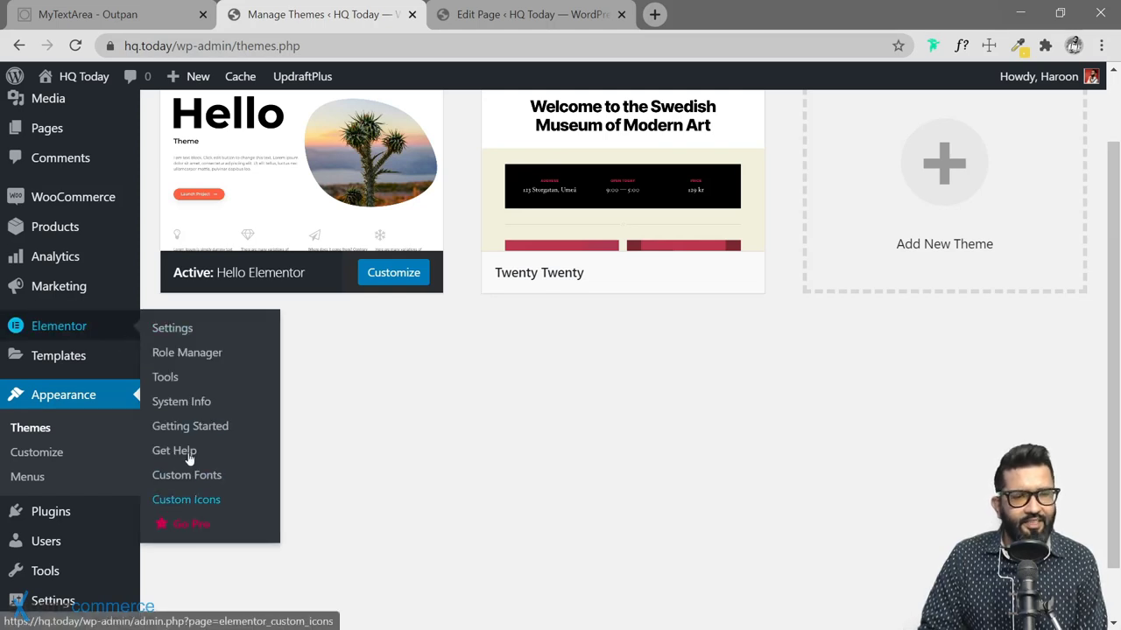
pyautogui.scroll(1, 178, 368)
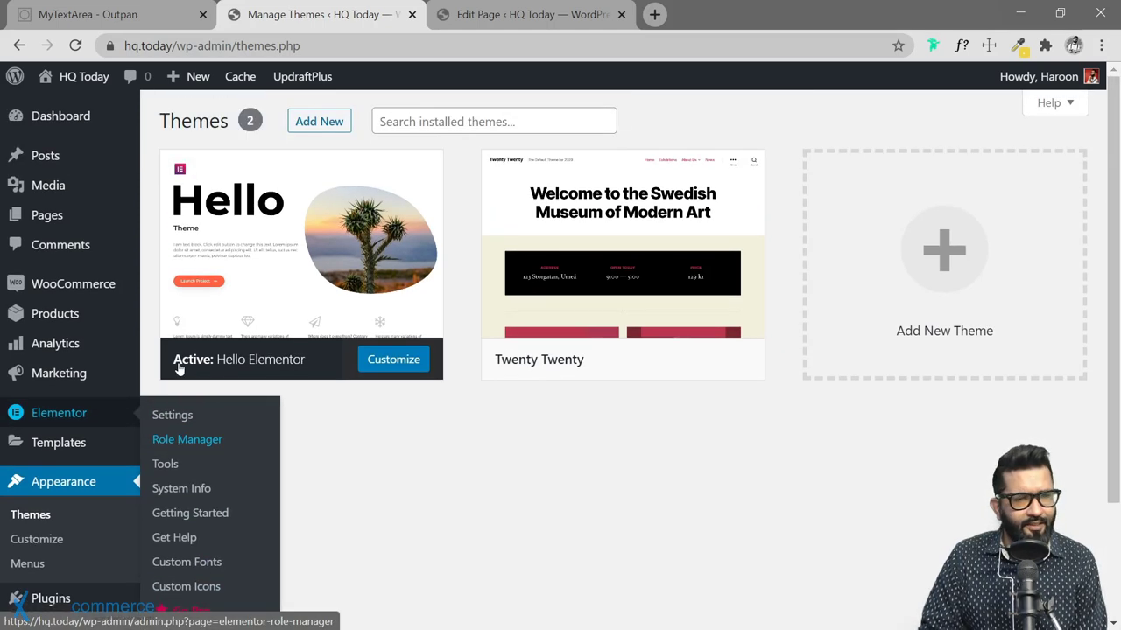
pyautogui.moveTo(87, 217)
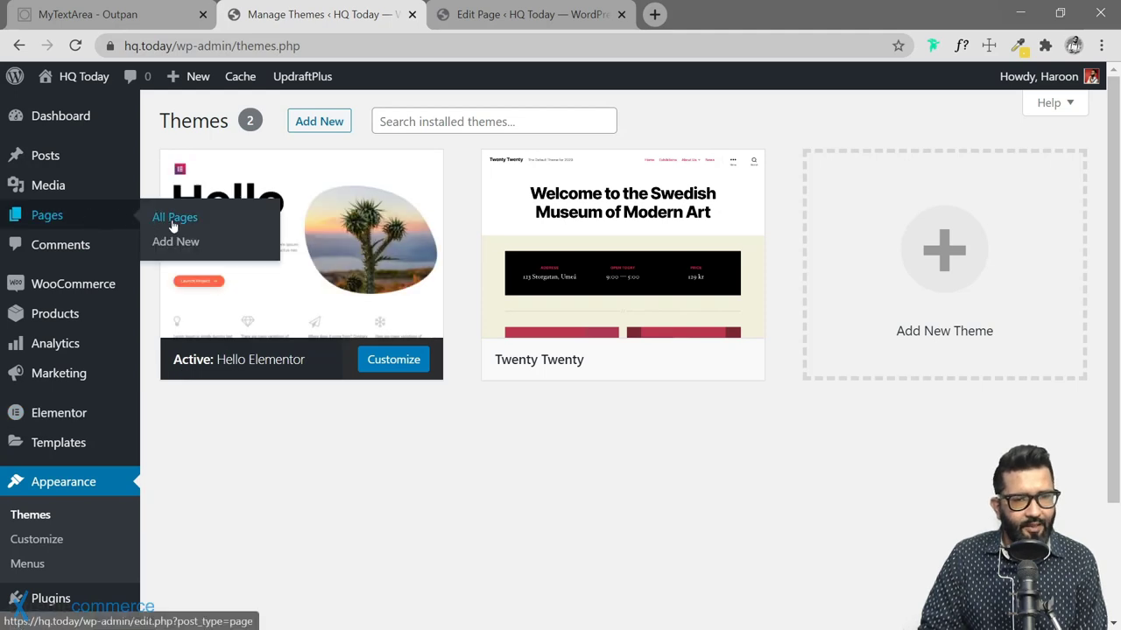
pyautogui.click(172, 219)
pyautogui.click(613, 21)
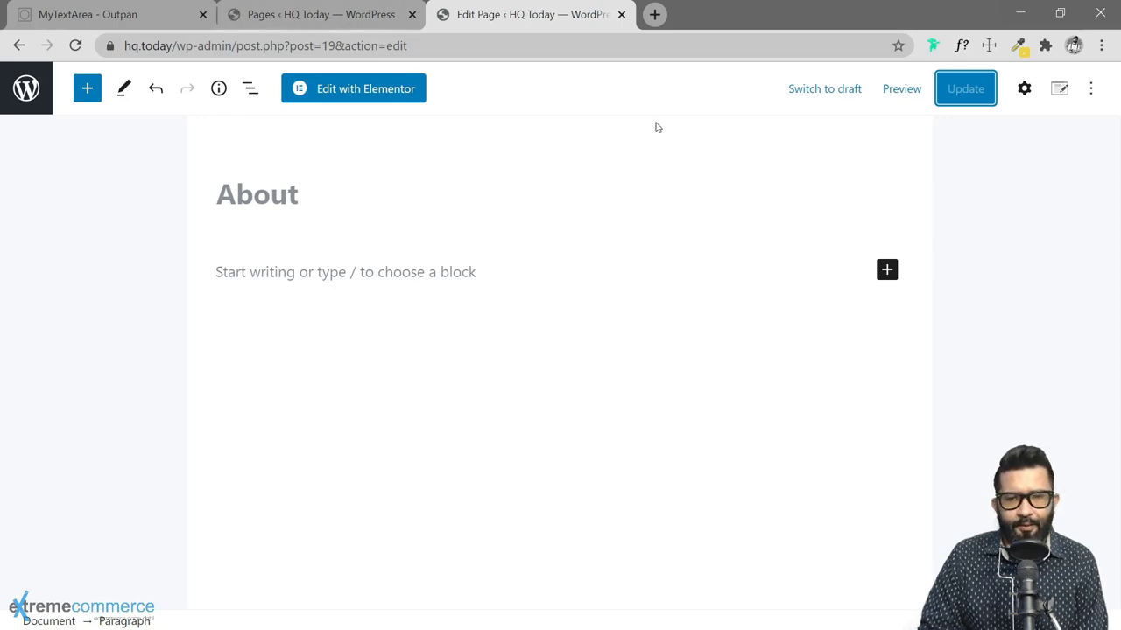
pyautogui.click(356, 99)
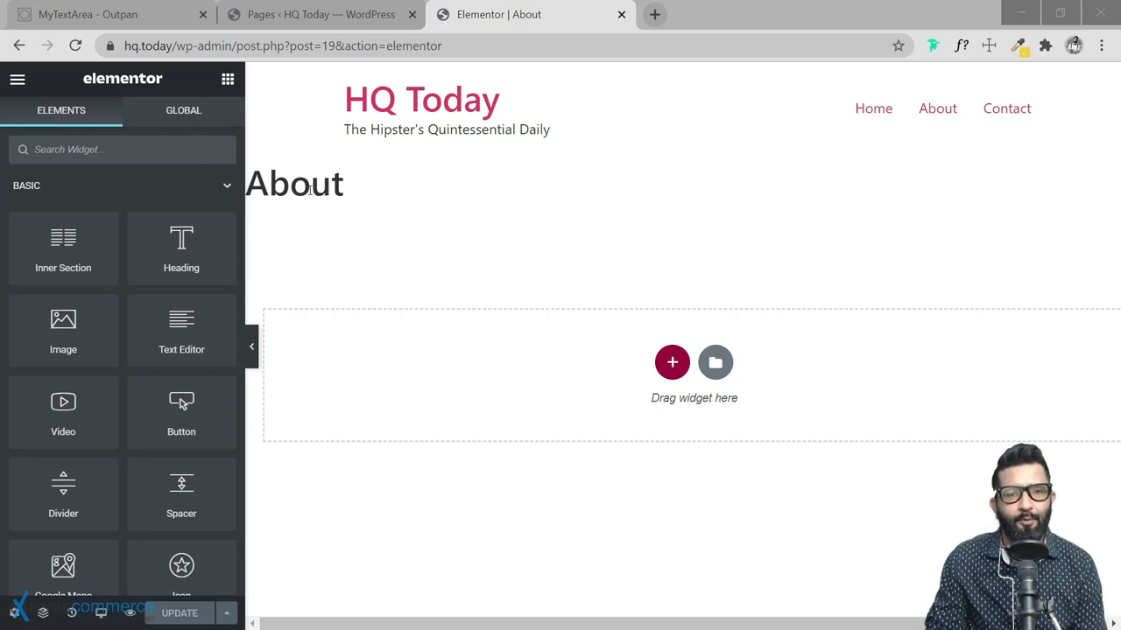
pyautogui.moveTo(311, 189); pyautogui.dragTo(291, 186)
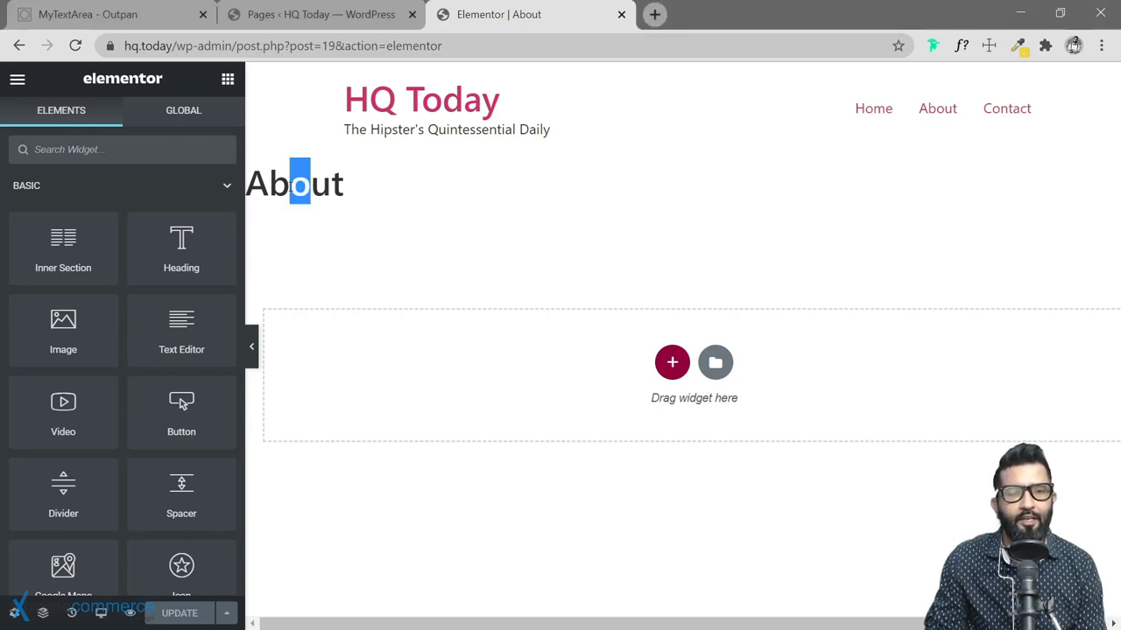
pyautogui.click(297, 186)
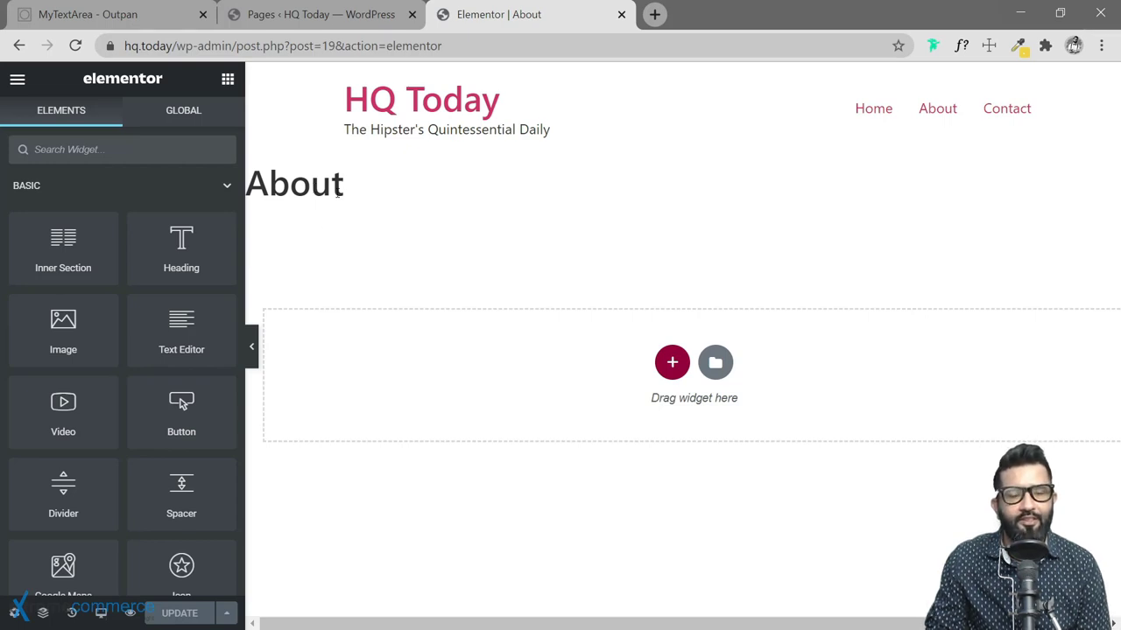
pyautogui.moveTo(343, 186); pyautogui.dragTo(267, 186)
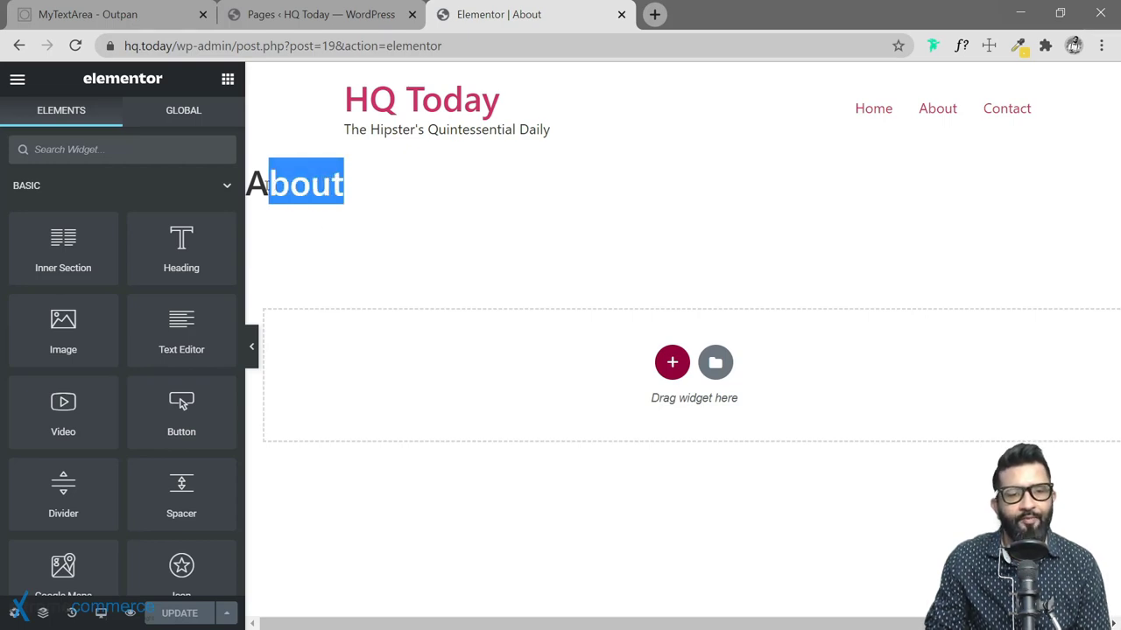
pyautogui.click(263, 185)
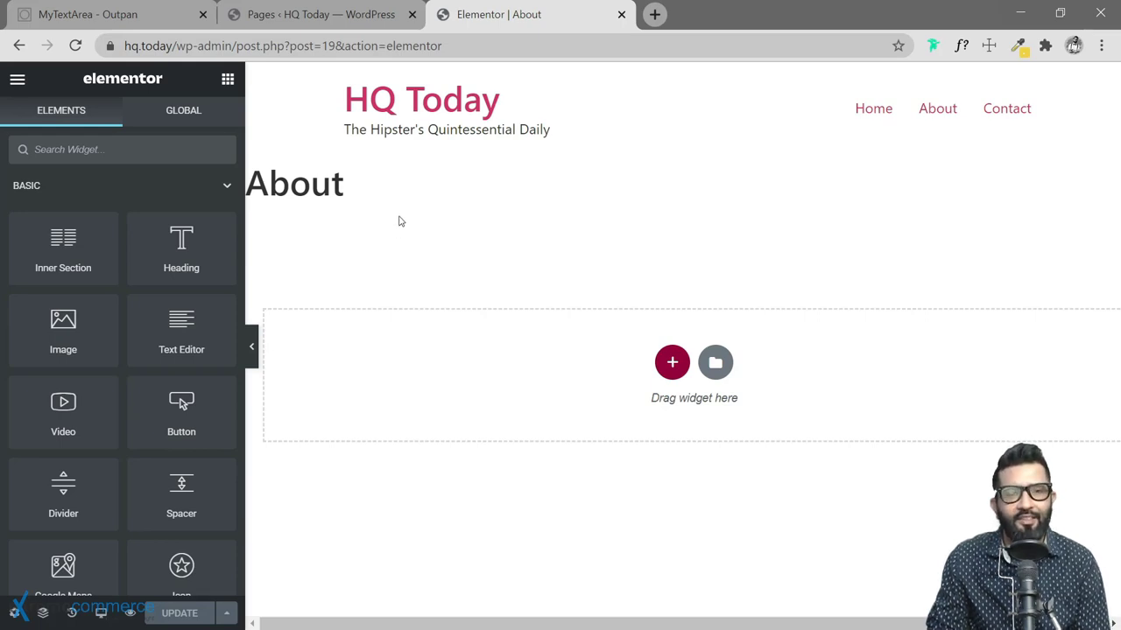
pyautogui.moveTo(344, 185); pyautogui.dragTo(315, 191)
pyautogui.click(359, 194)
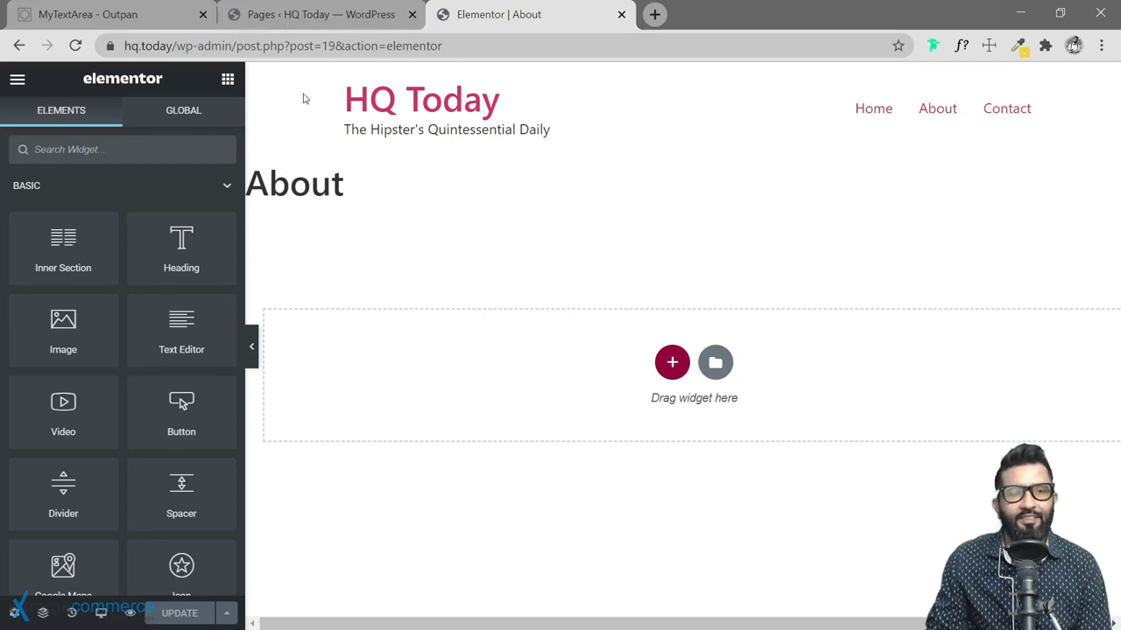
pyautogui.click(312, 16)
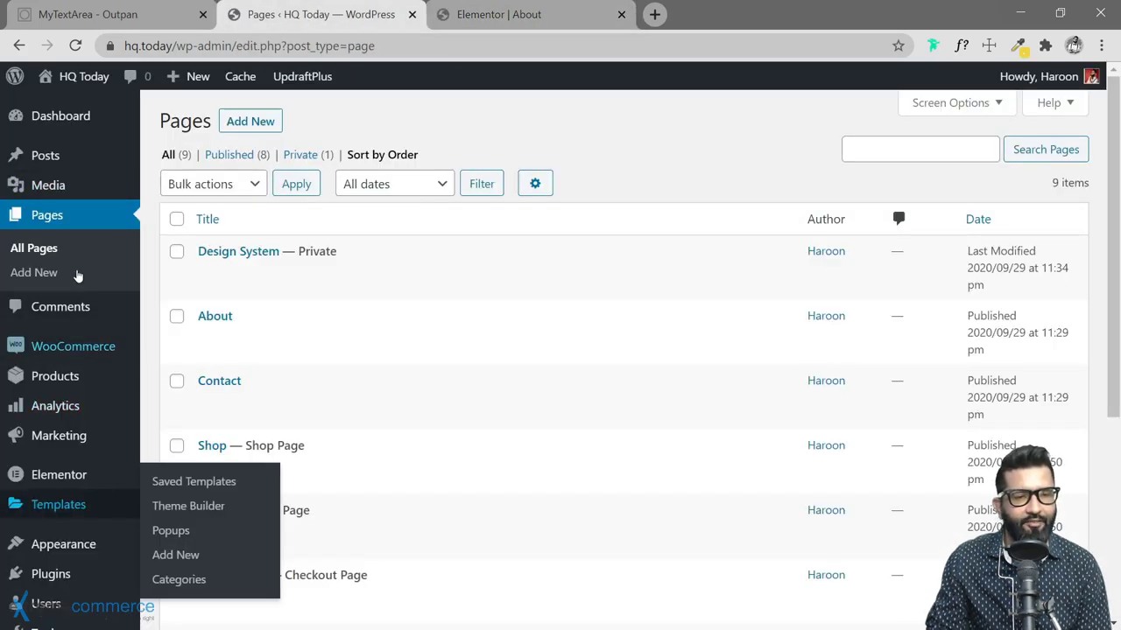
pyautogui.click(499, 16)
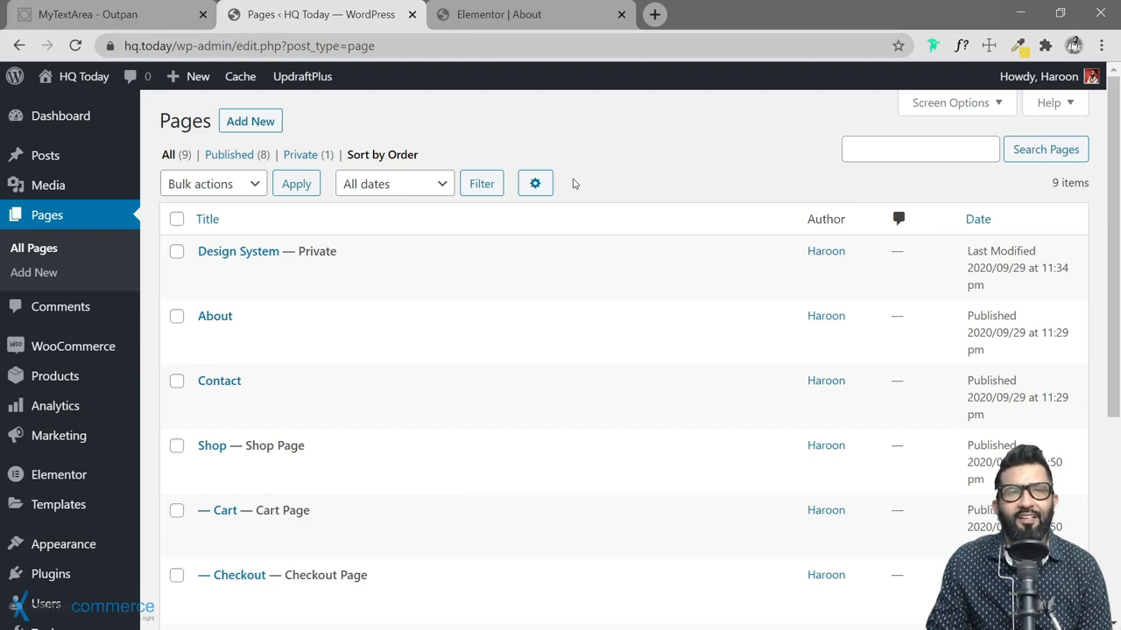
pyautogui.click(525, 15)
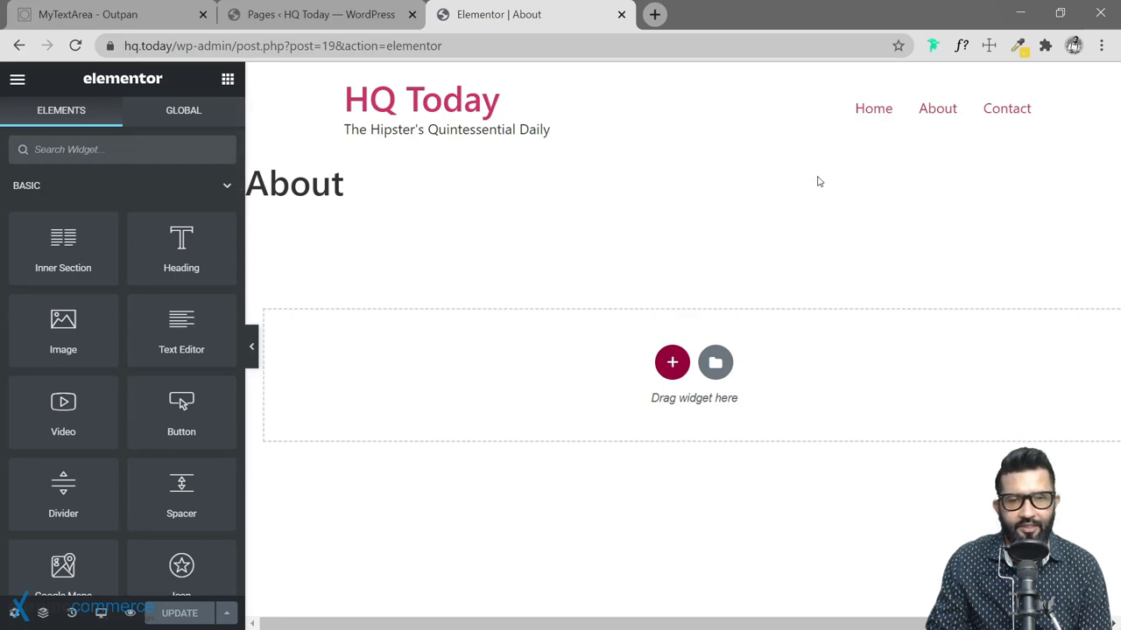
# Open hq.today/about in a new tab and compare it with the Elementor editor with its widget panel collapsed.
pyautogui.click(655, 14)
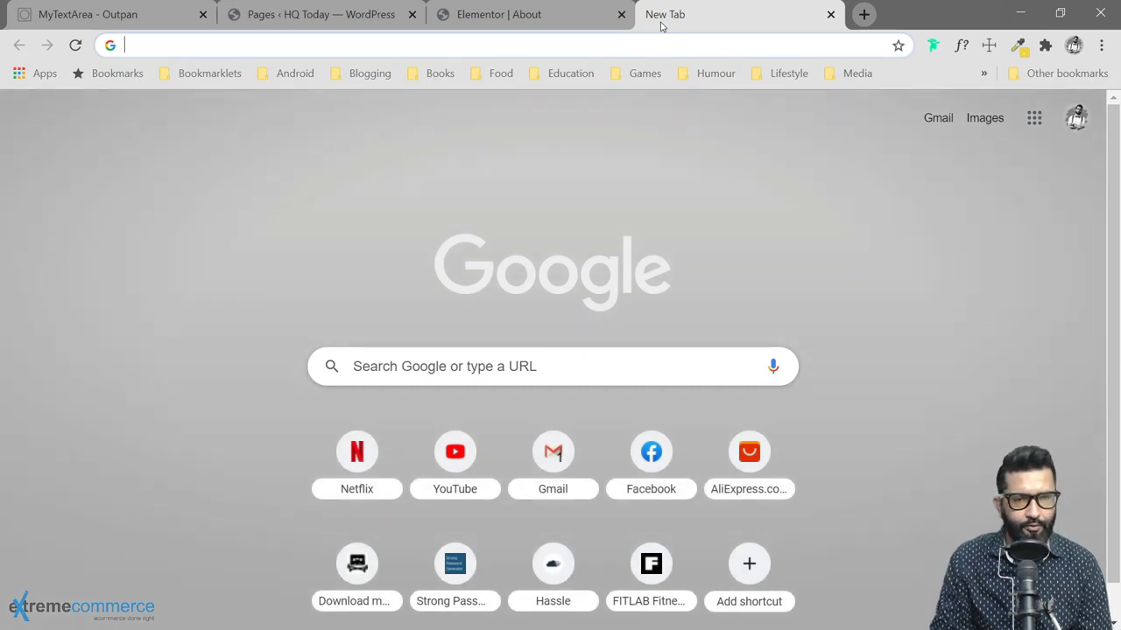
pyautogui.write('hq.today')
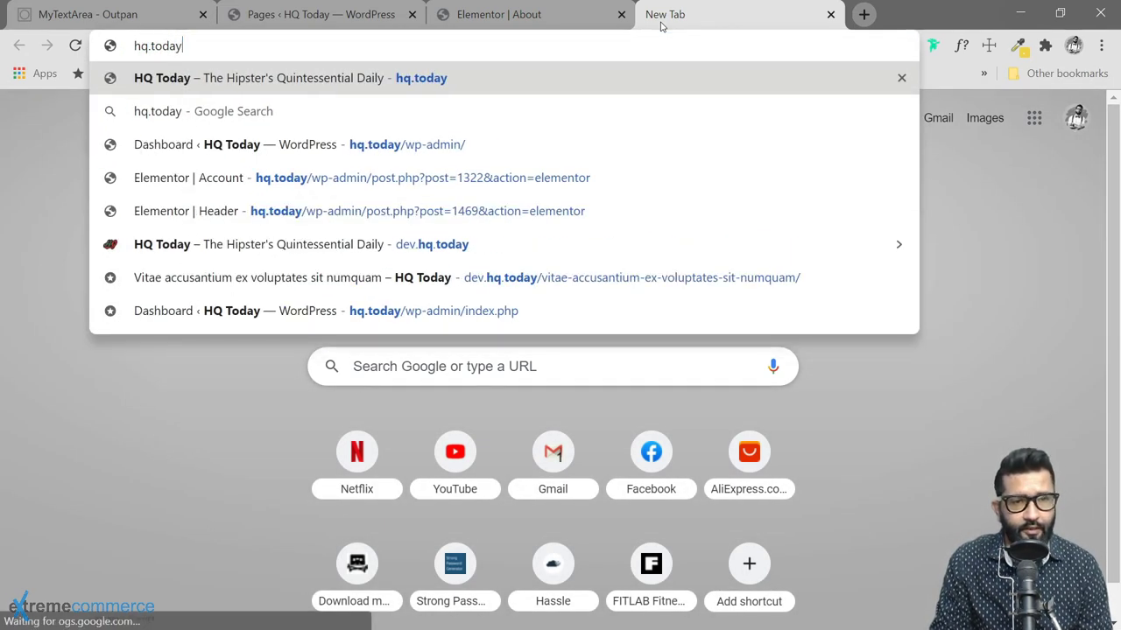
pyautogui.write('/about')
pyautogui.press('Return')
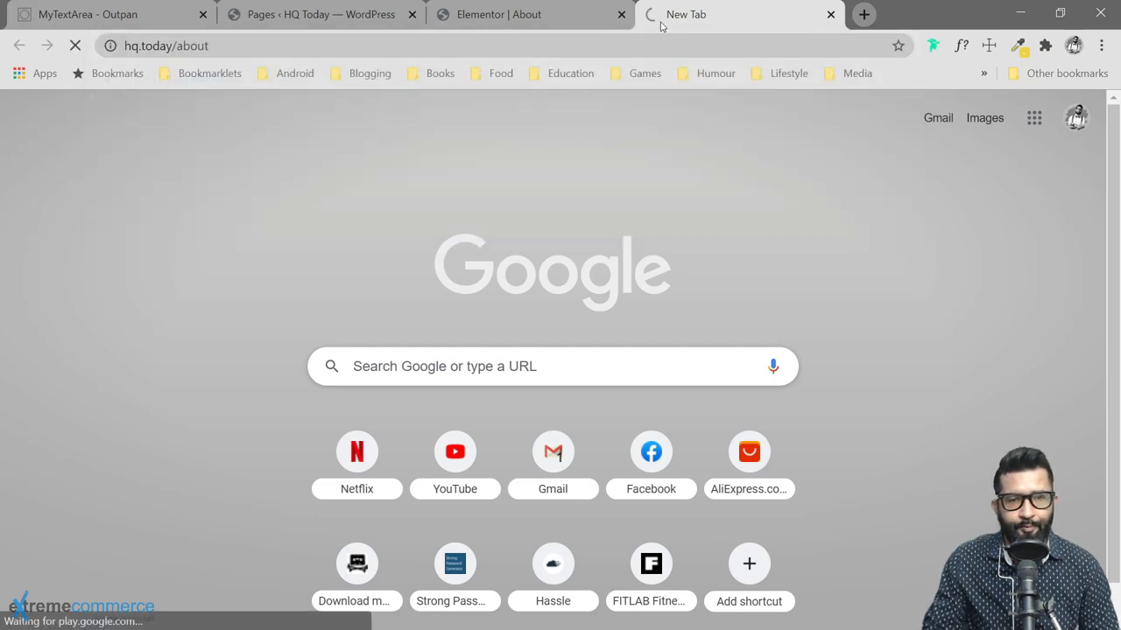
pyautogui.click(517, 14)
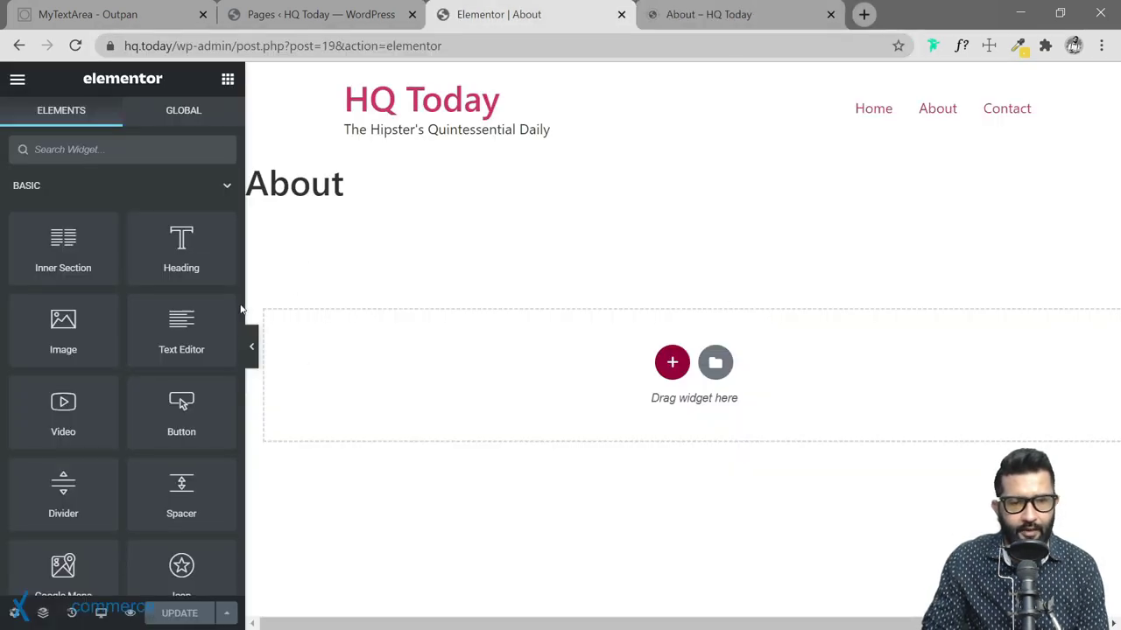
pyautogui.click(252, 354)
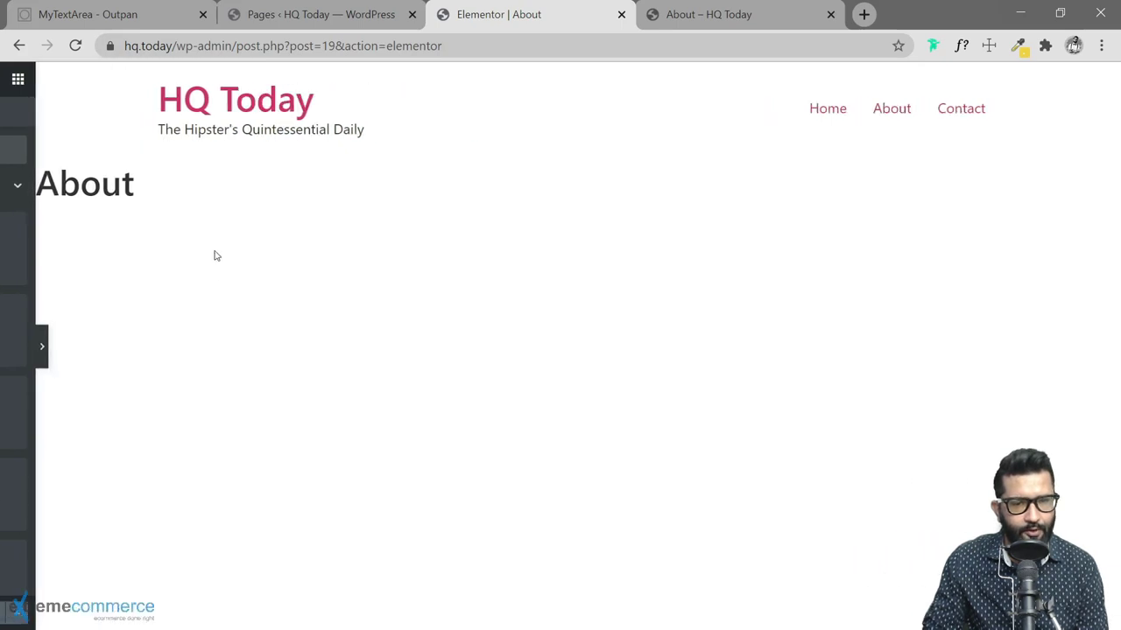
pyautogui.click(692, 20)
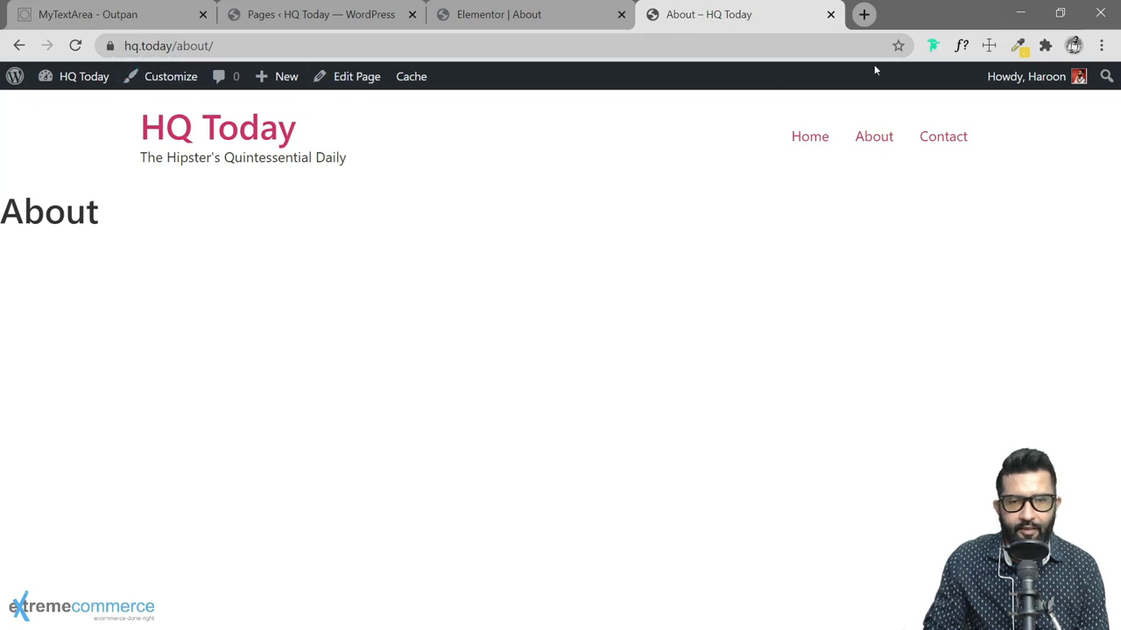
# View the site's About page in an incognito window, compare it with the Elementor editor, and close the incognito window.
pyautogui.moveTo(4, 78)
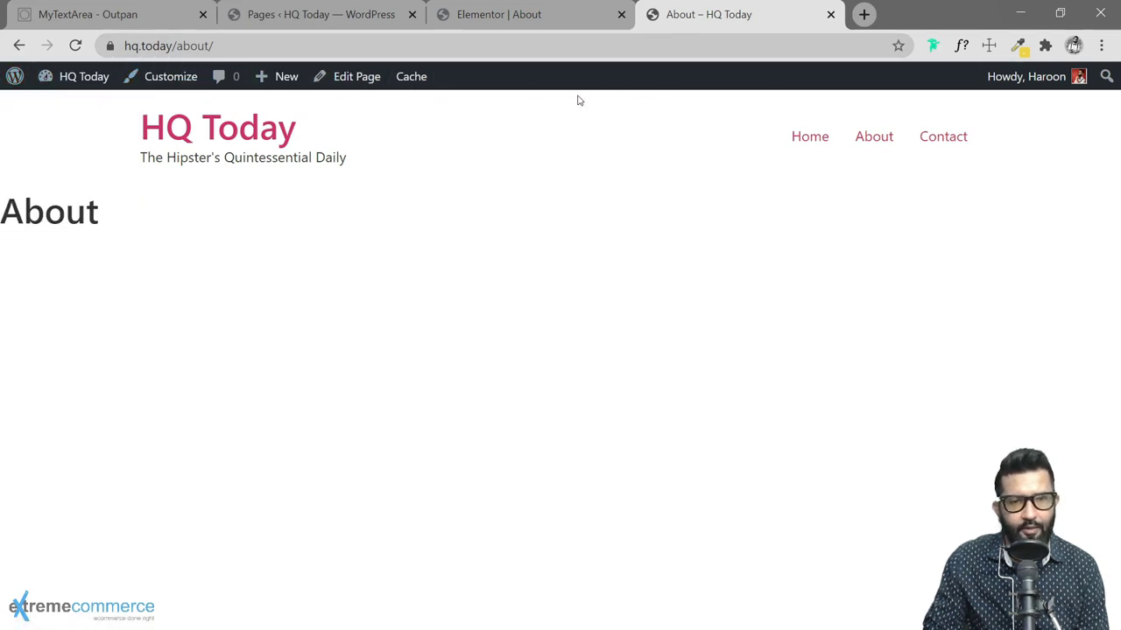
pyautogui.rightClick(217, 138)
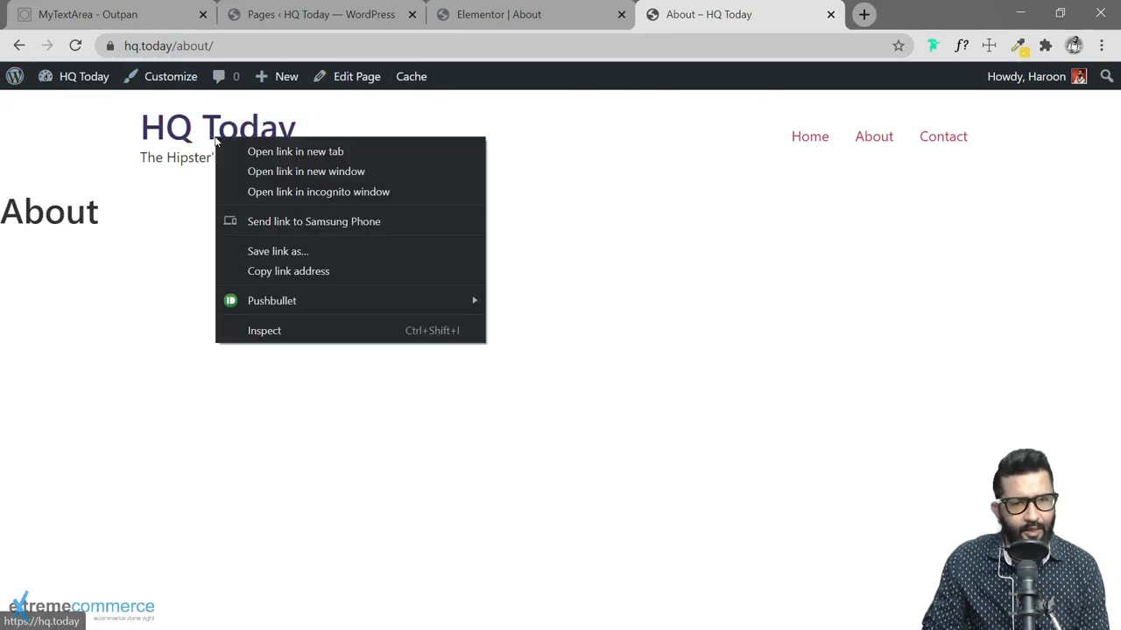
pyautogui.click(305, 192)
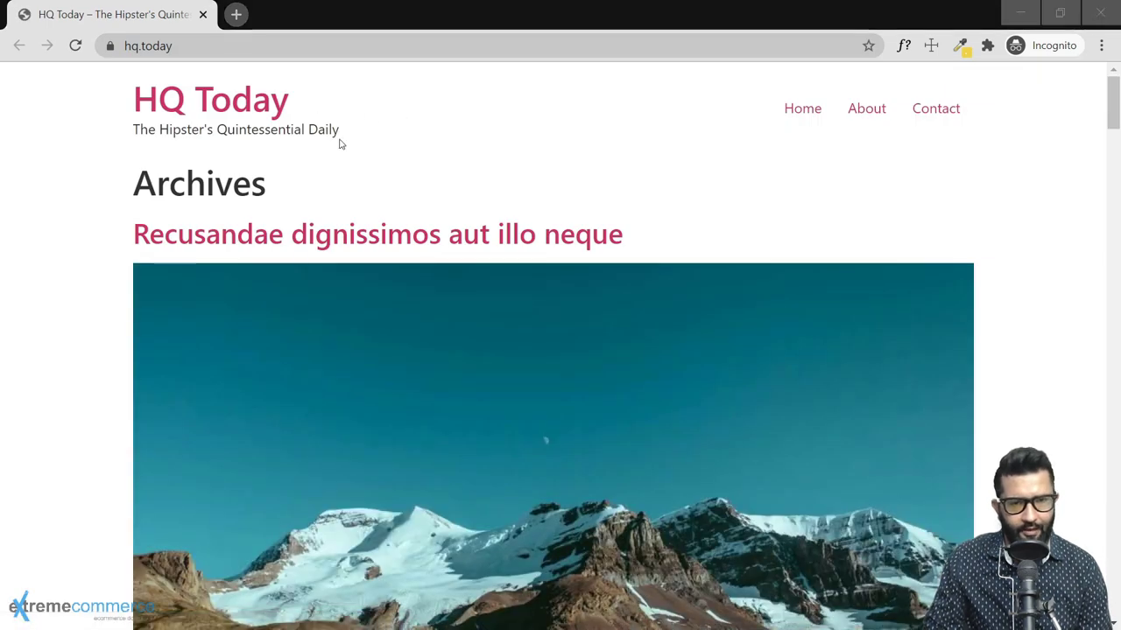
pyautogui.hotkey('alt', 'Tab')
pyautogui.click(506, 19)
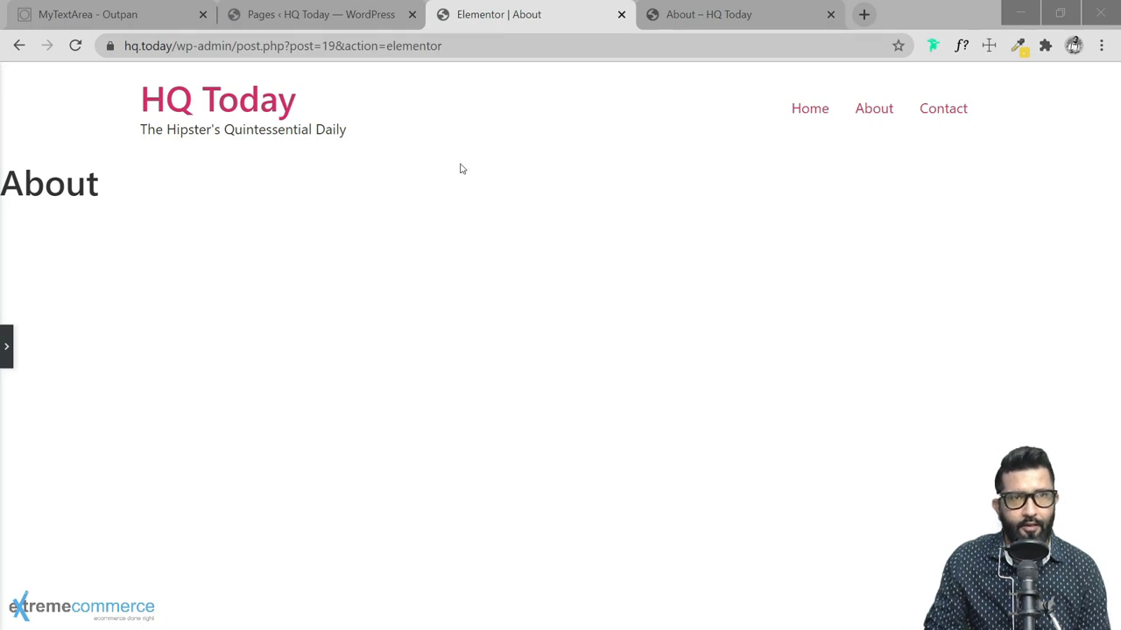
pyautogui.hotkey('alt', 'Tab')
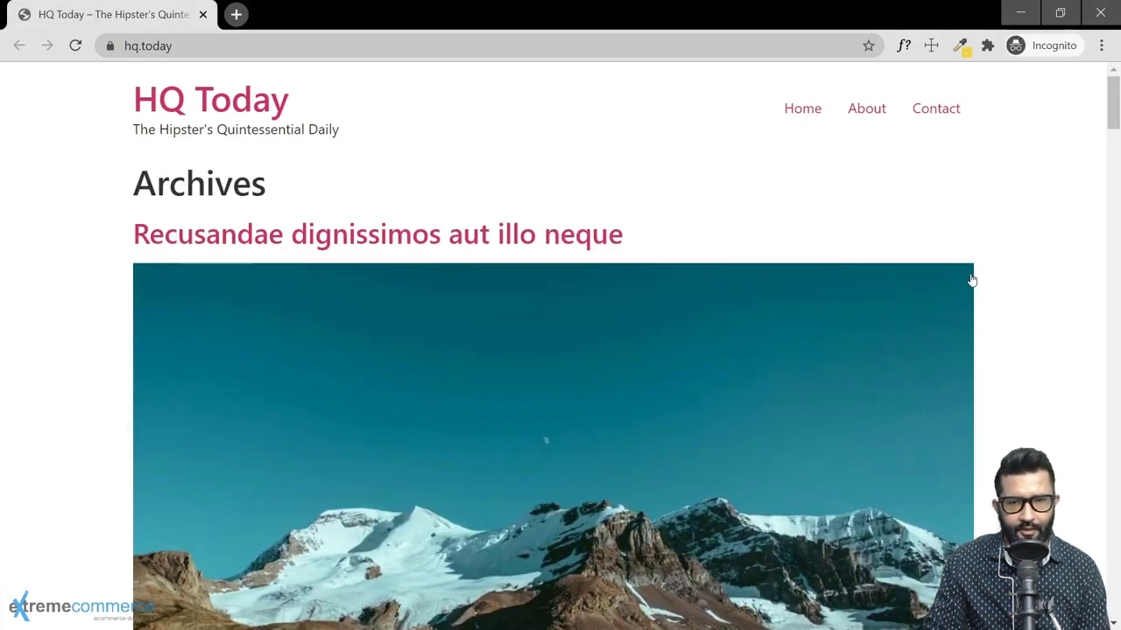
pyautogui.click(865, 109)
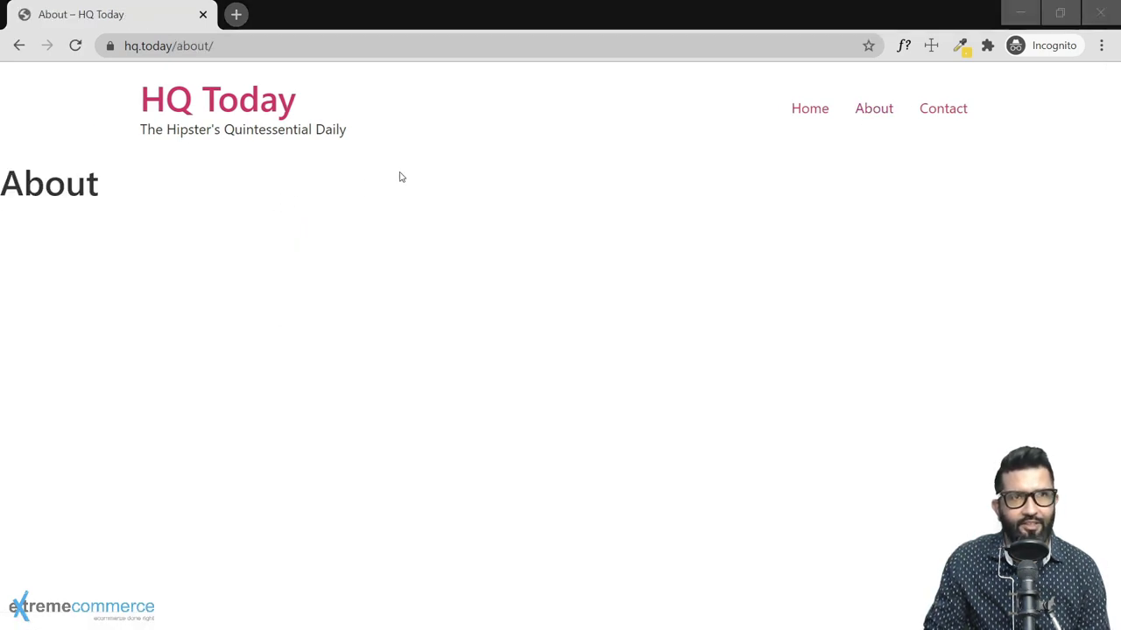
pyautogui.hotkey('alt', 'Tab')
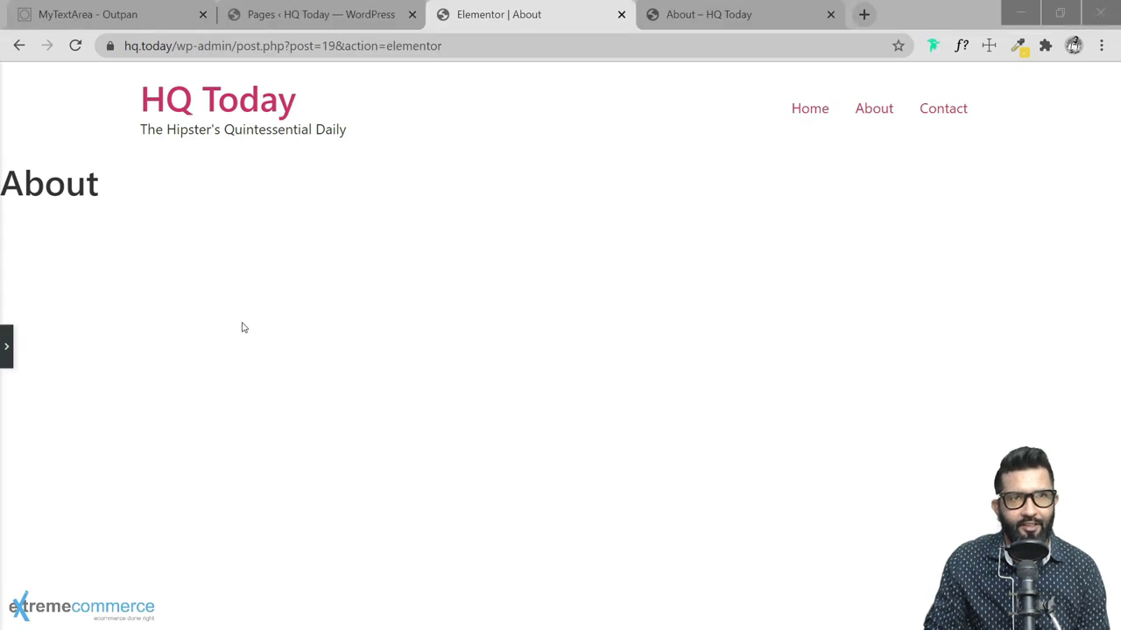
pyautogui.hotkey('alt', 'Tab')
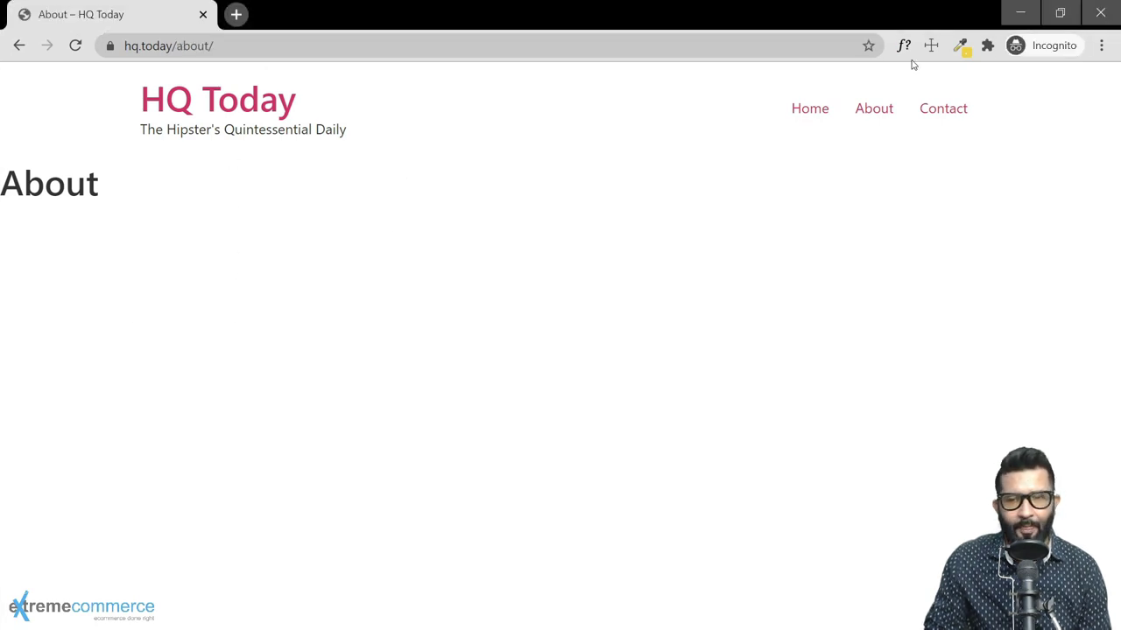
pyautogui.click(1105, 19)
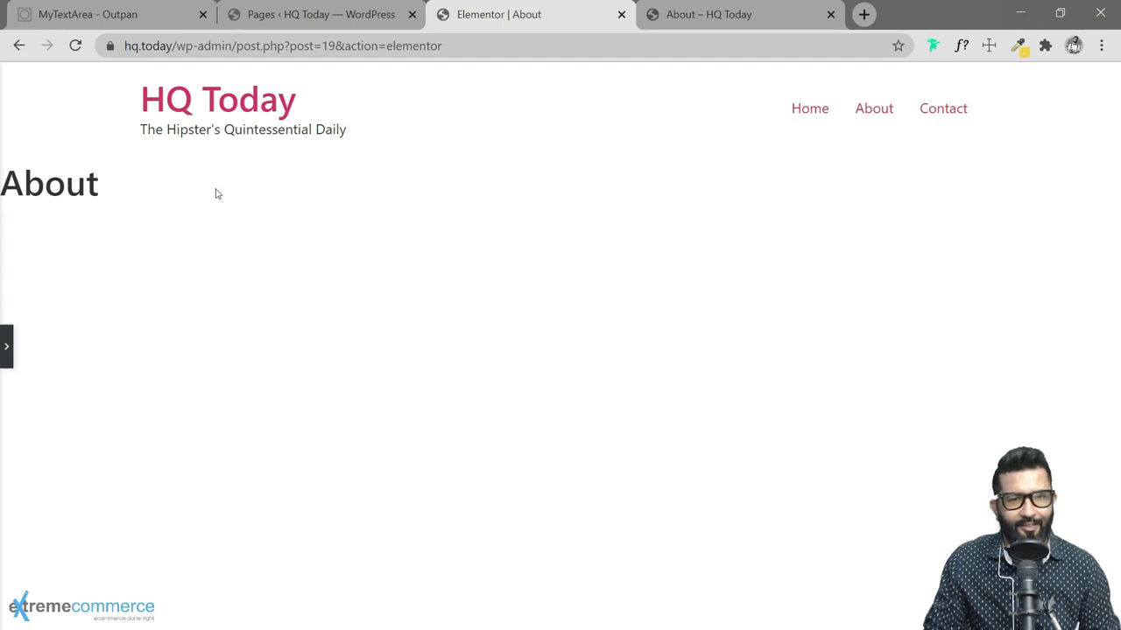
# Expand the widget panel, add a single-column section below the About title, and dismiss the editing hint.
pyautogui.click(7, 347)
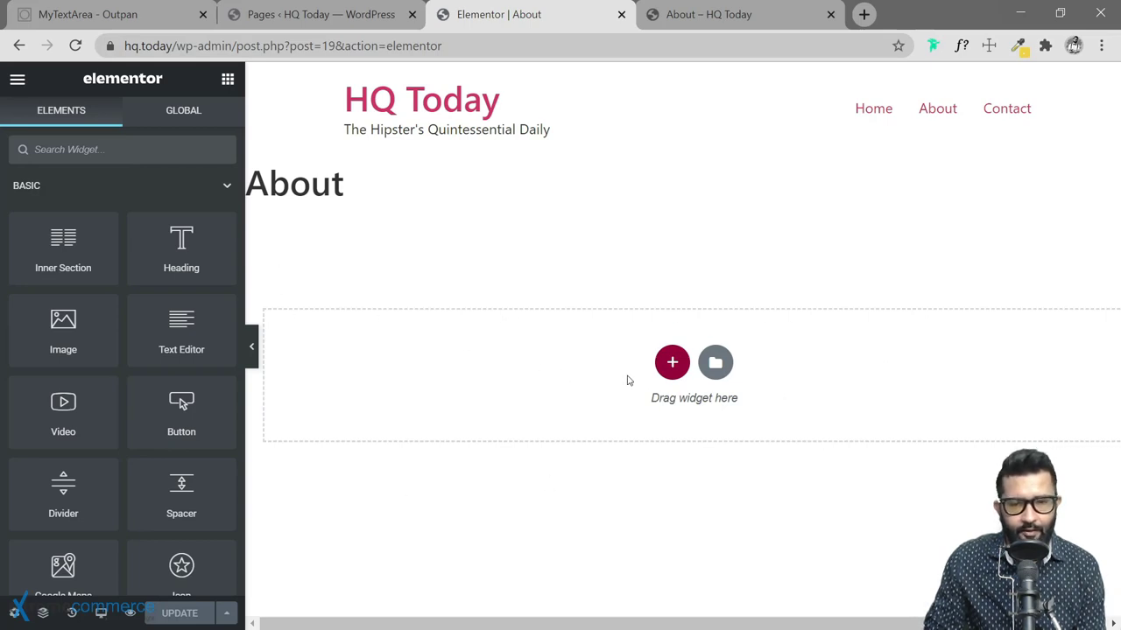
pyautogui.click(674, 364)
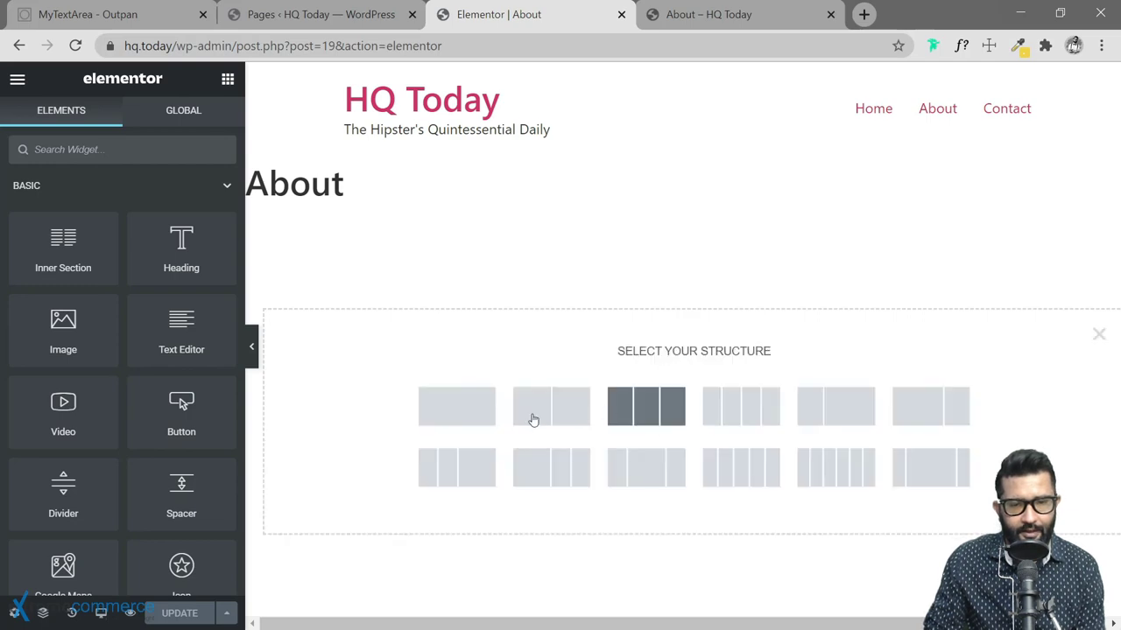
pyautogui.click(465, 410)
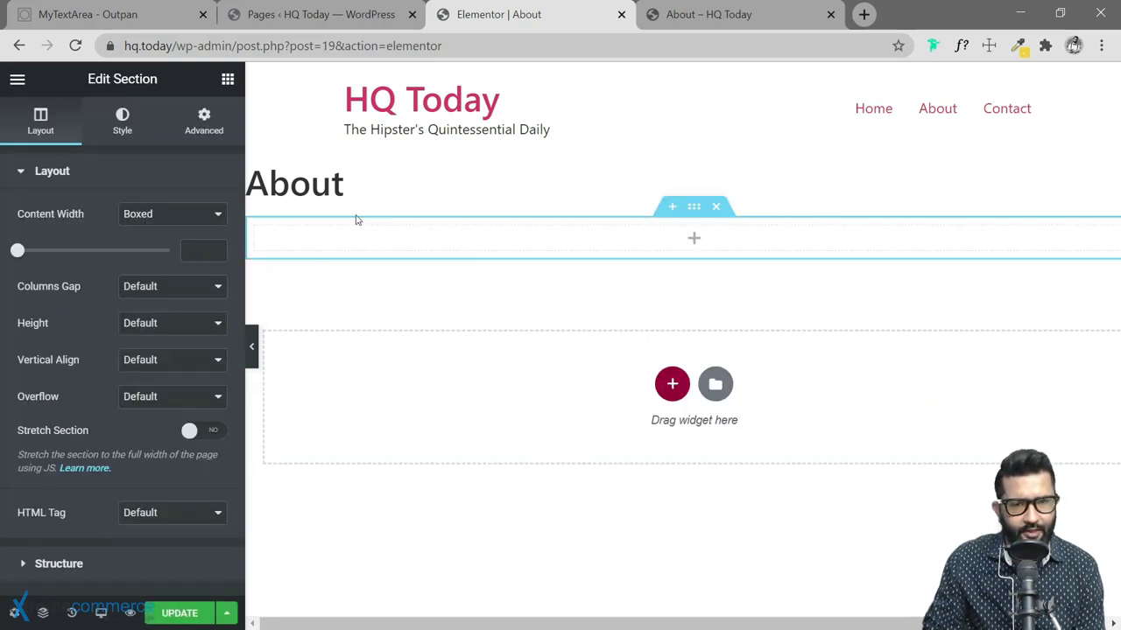
pyautogui.click(256, 229)
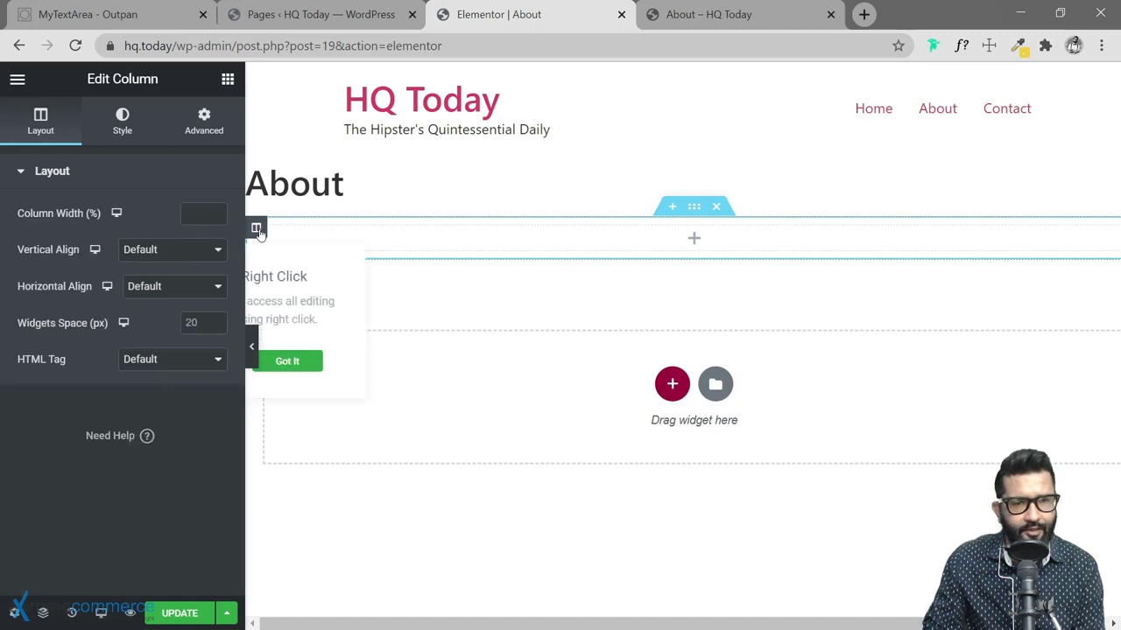
pyautogui.click(306, 362)
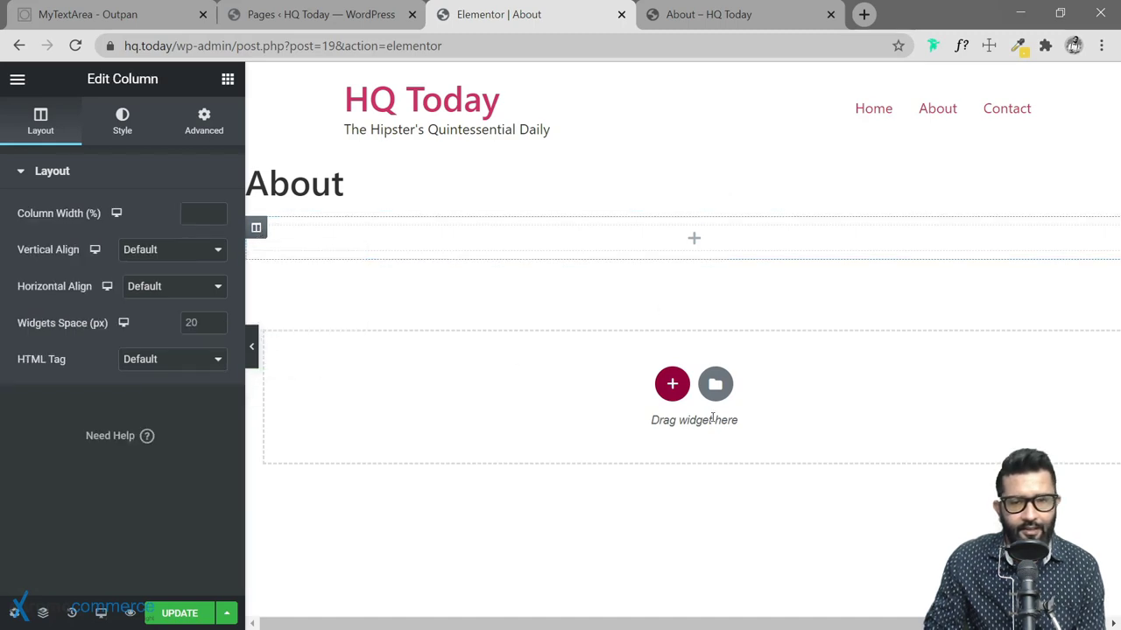
# Add a section with two equal columns and a section with three equal columns below the single-column section.
pyautogui.click(672, 383)
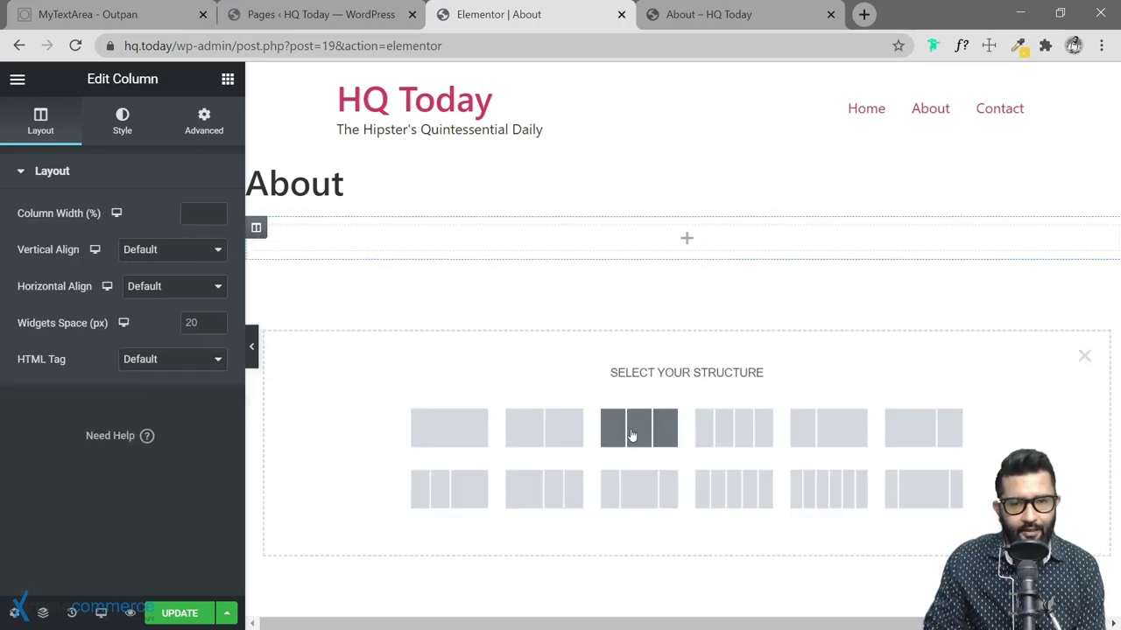
pyautogui.click(570, 432)
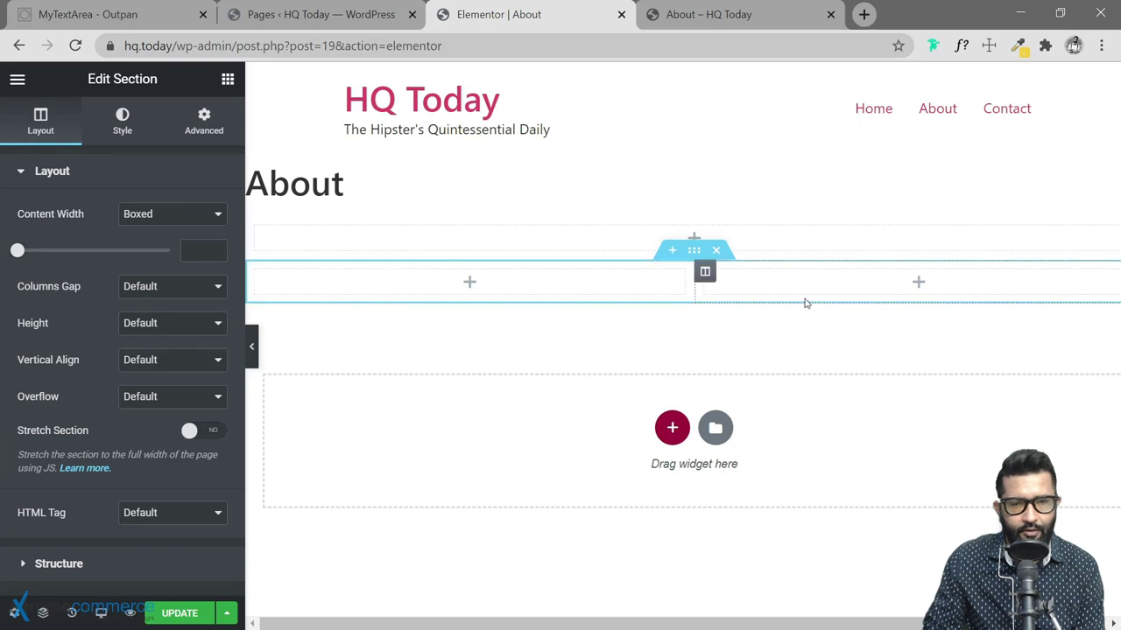
pyautogui.click(671, 427)
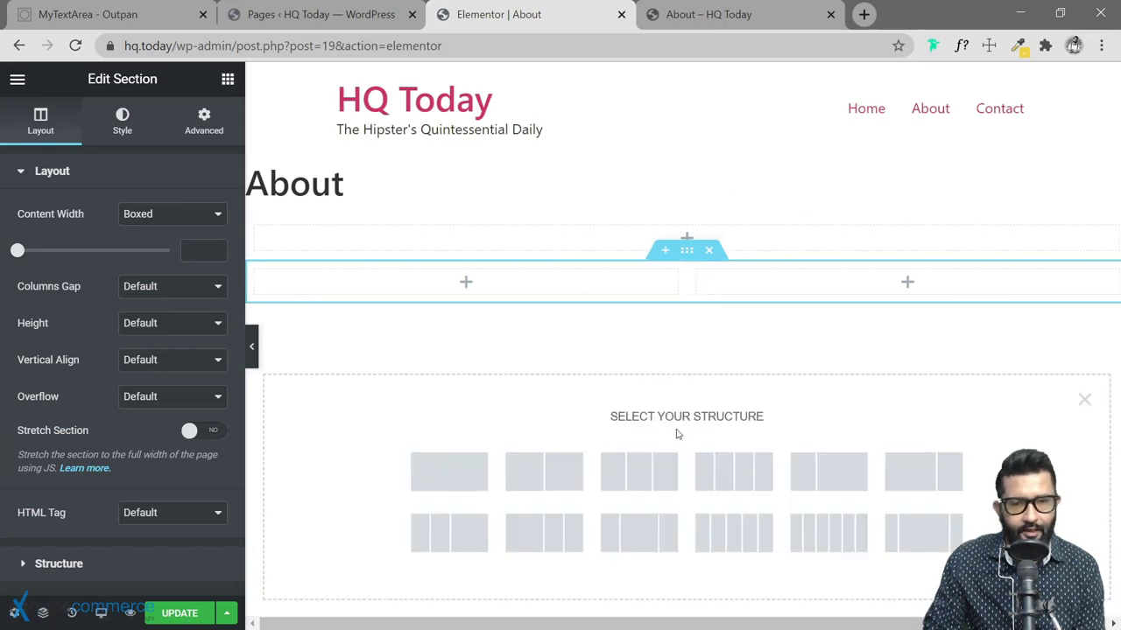
pyautogui.click(635, 476)
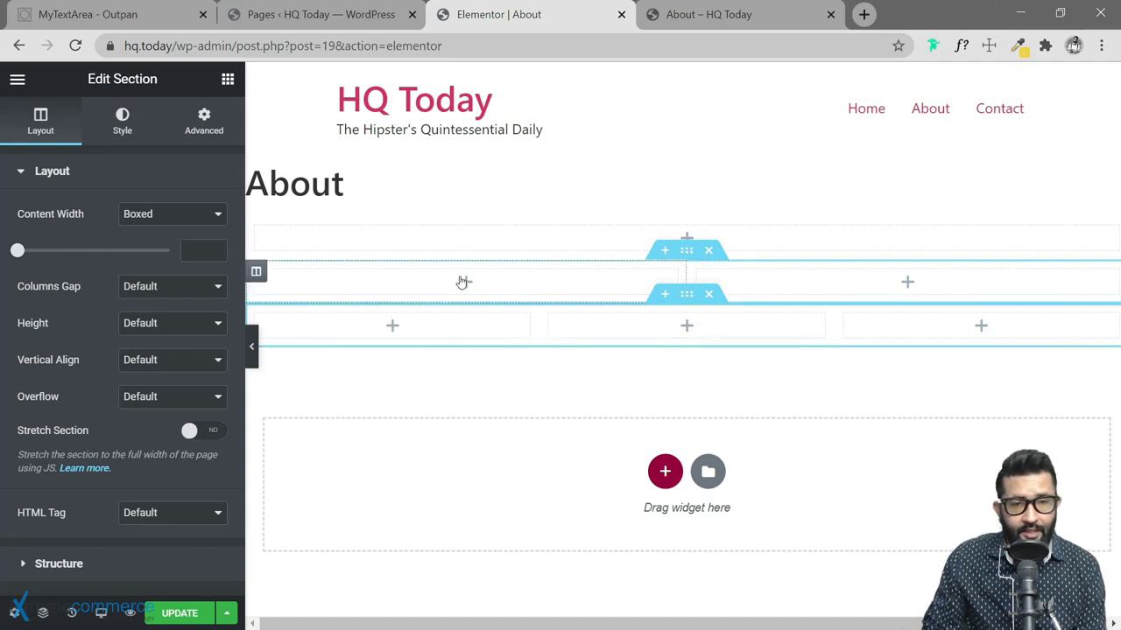
# Browse the available widgets and place a Heading widget in the single-column section.
pyautogui.click(229, 79)
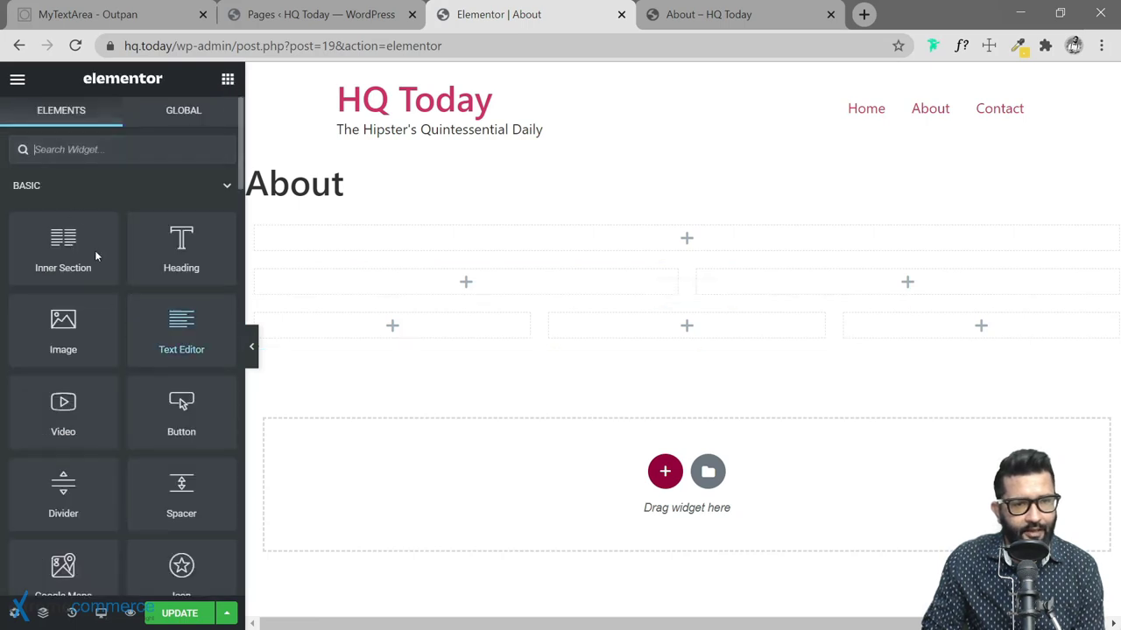
pyautogui.scroll(-10, 182, 240)
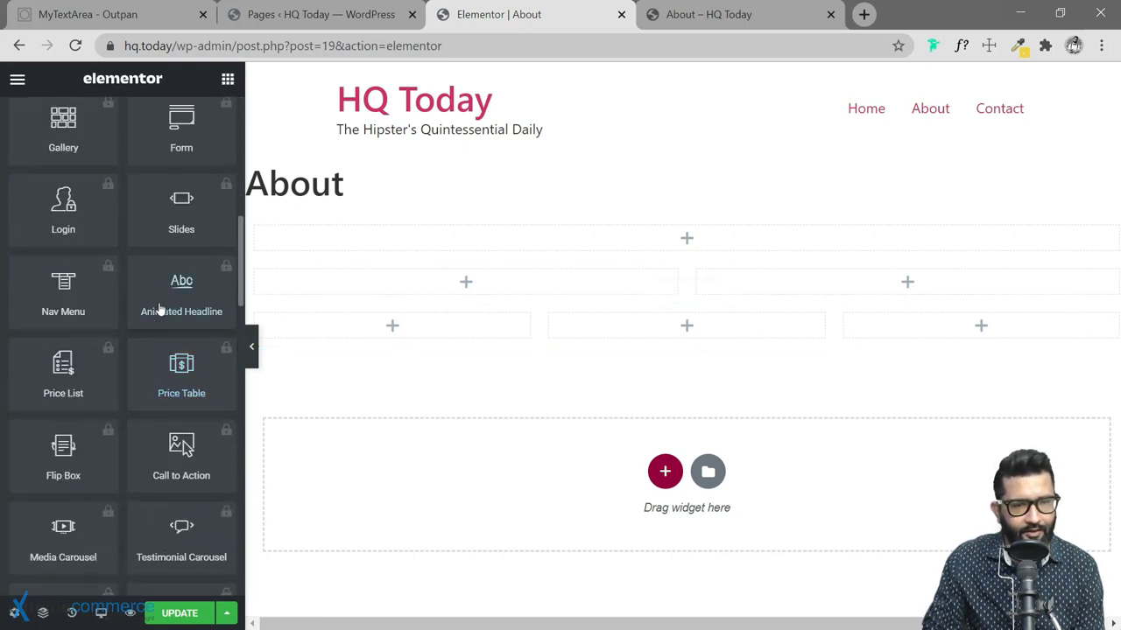
pyautogui.scroll(-10, 165, 347)
pyautogui.scroll(20, 165, 371)
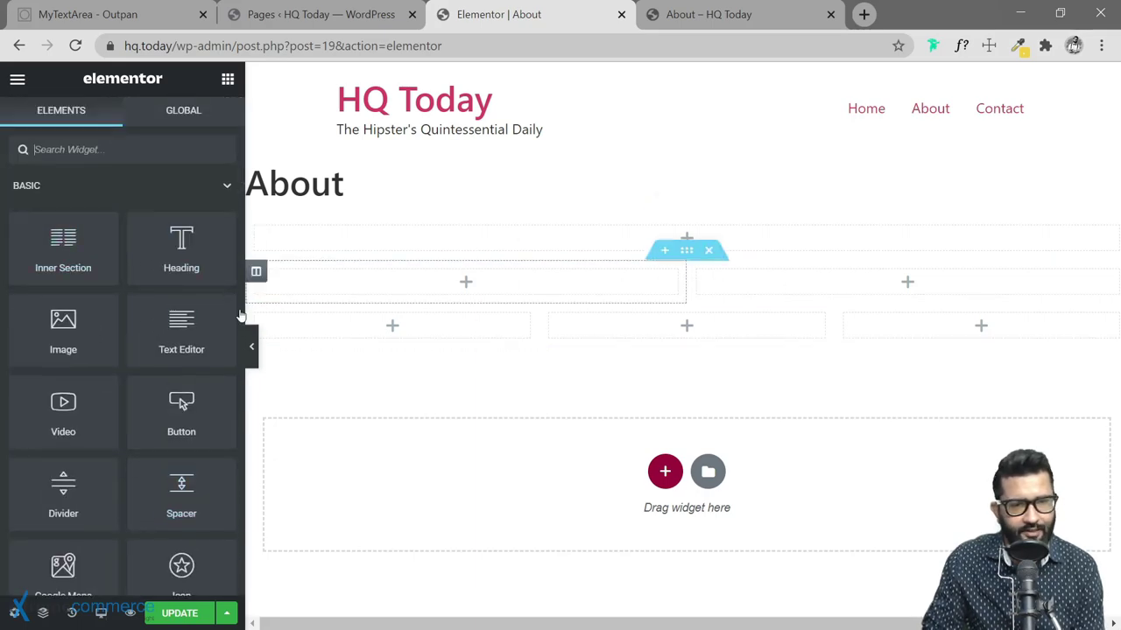
pyautogui.moveTo(178, 246); pyautogui.dragTo(678, 260)
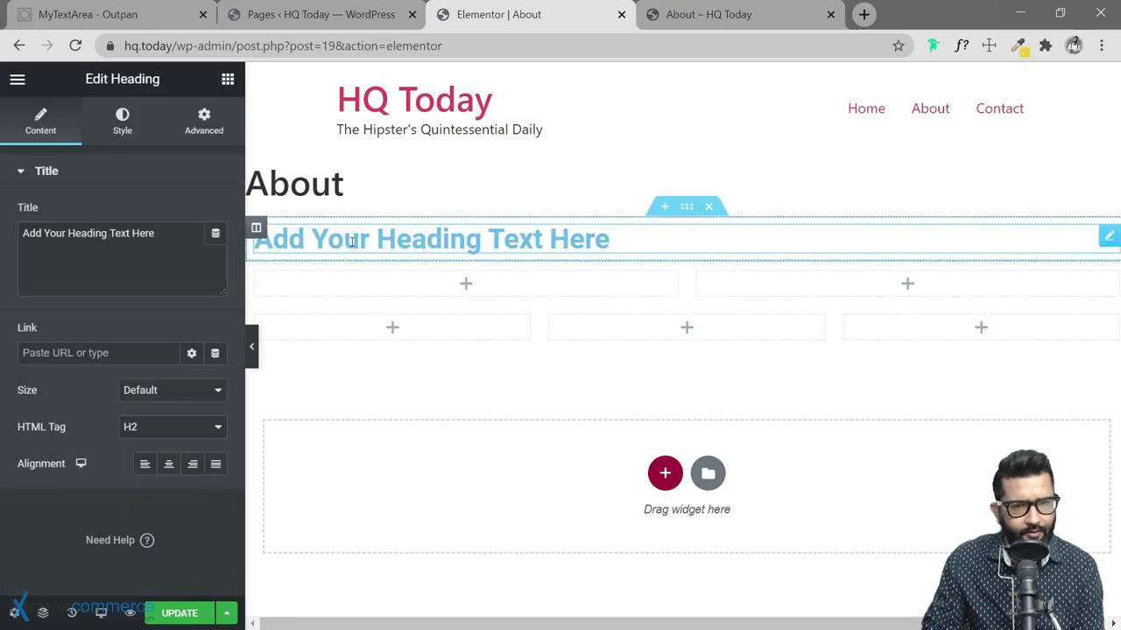
# Try right and justified alignment on the heading, and set its alignment to center.
pyautogui.click(169, 467)
pyautogui.click(197, 470)
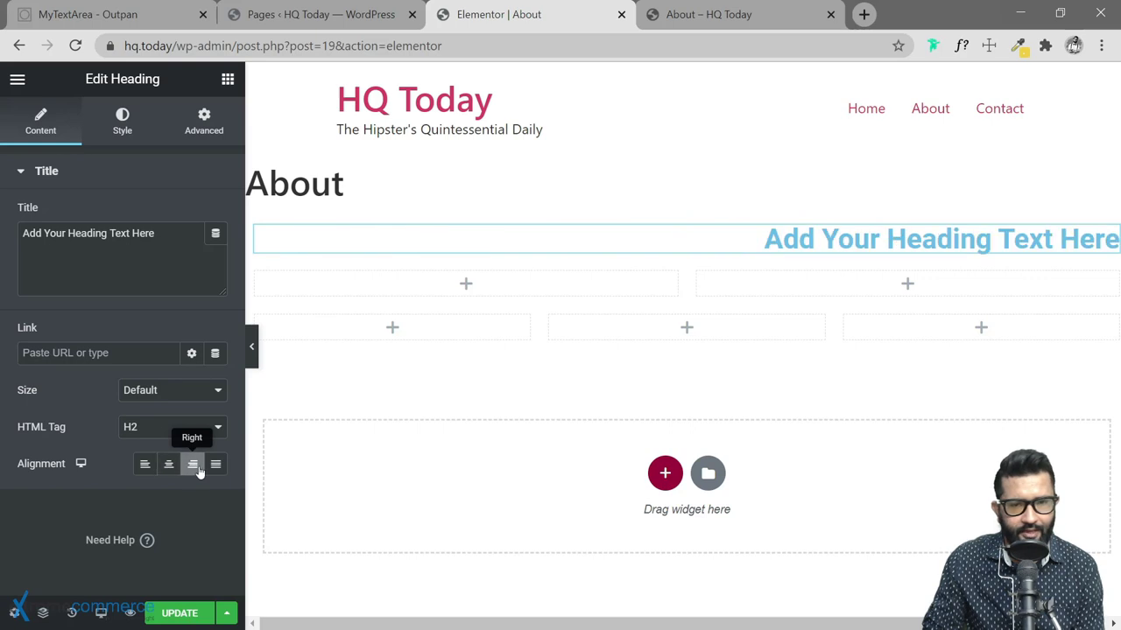
pyautogui.click(217, 467)
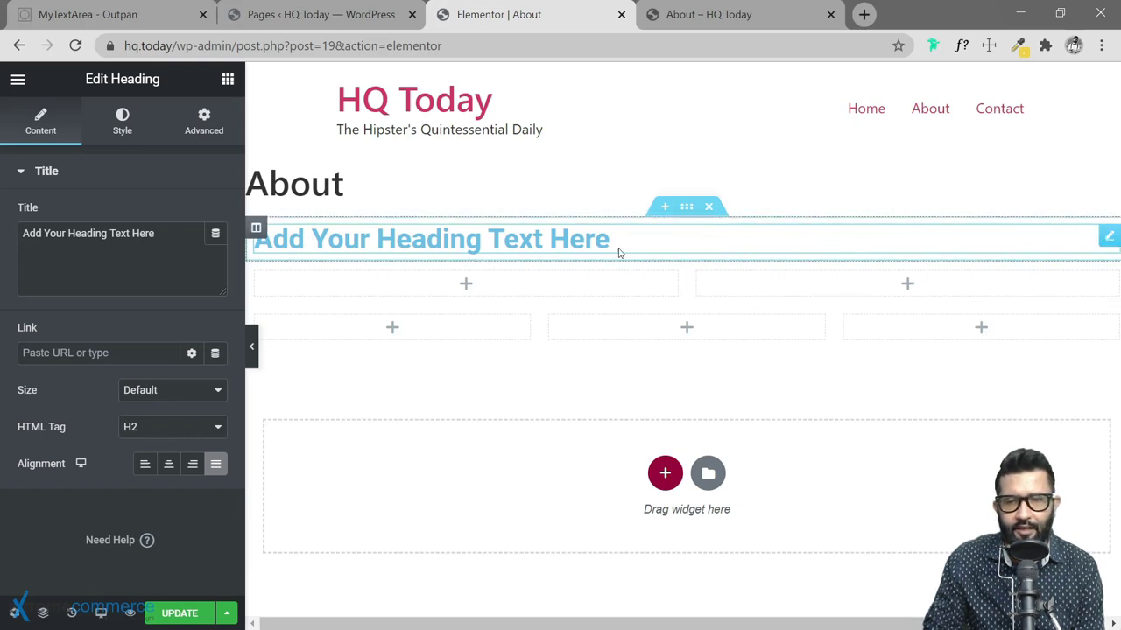
pyautogui.click(168, 463)
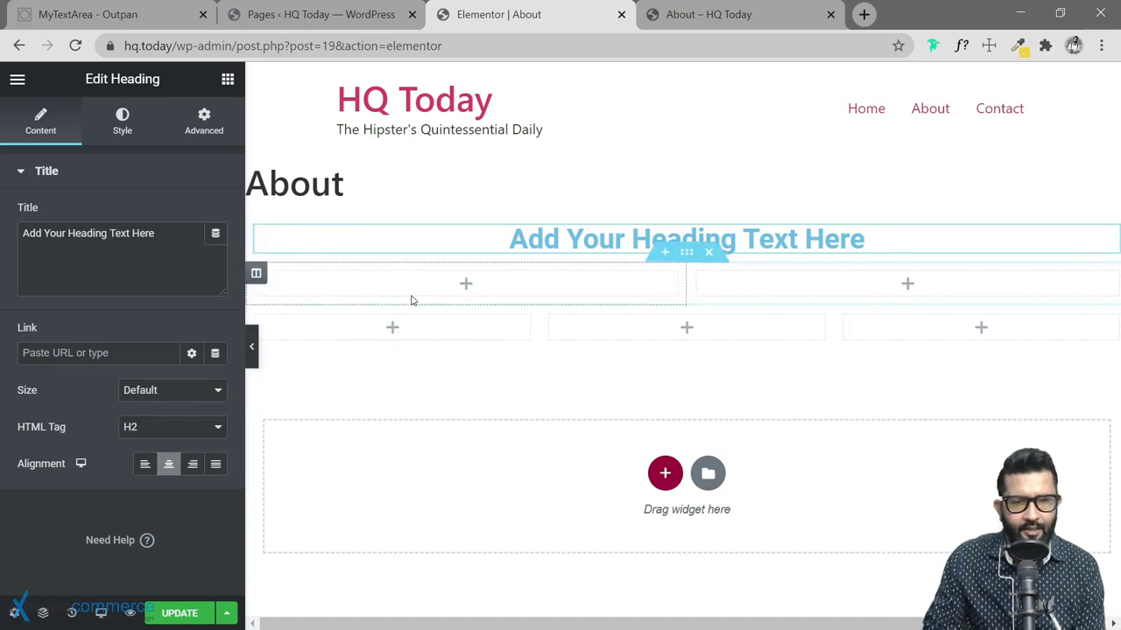
# Place an Image widget in the second column of the two-column section and insert the suspension bridge photo from the media library.
pyautogui.click(226, 79)
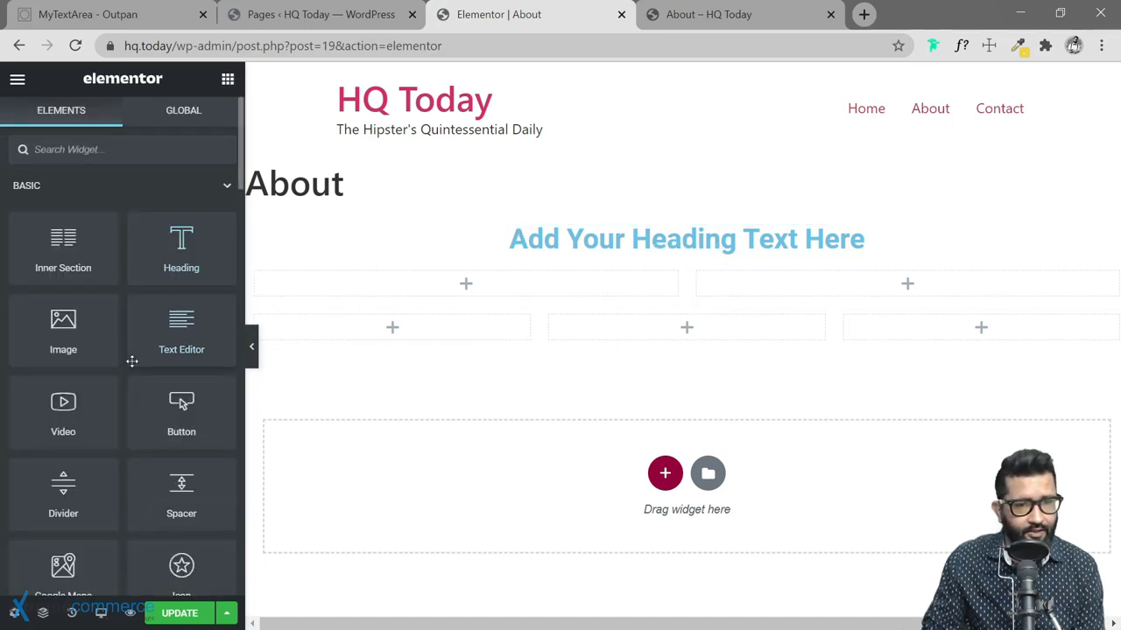
pyautogui.moveTo(63, 323); pyautogui.dragTo(839, 289)
pyautogui.click(152, 275)
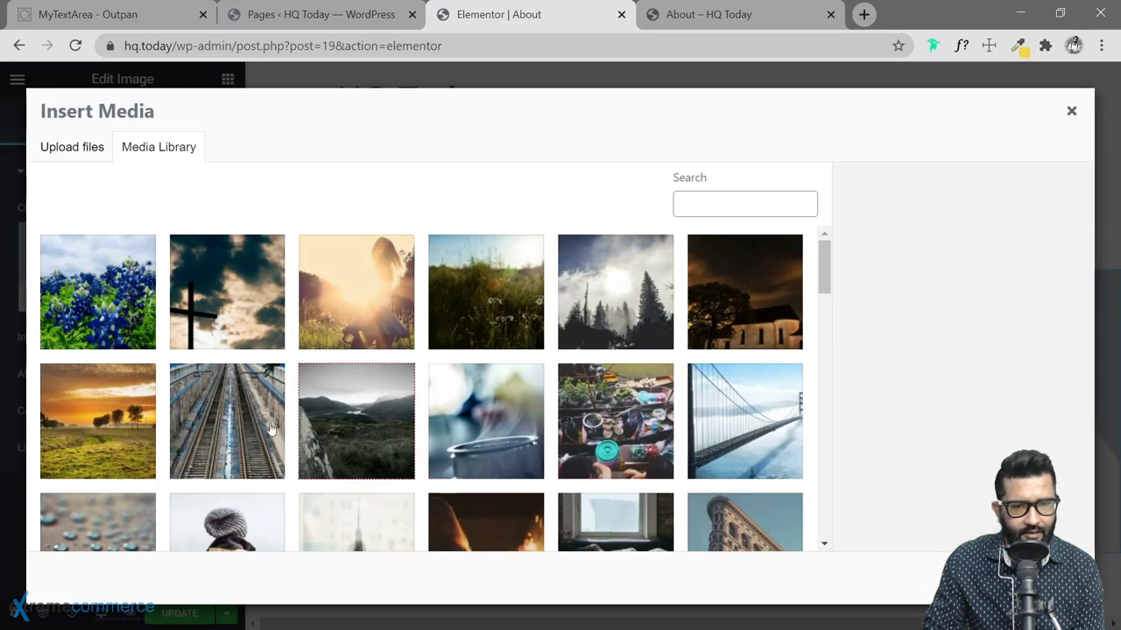
pyautogui.scroll(-3, 334, 526)
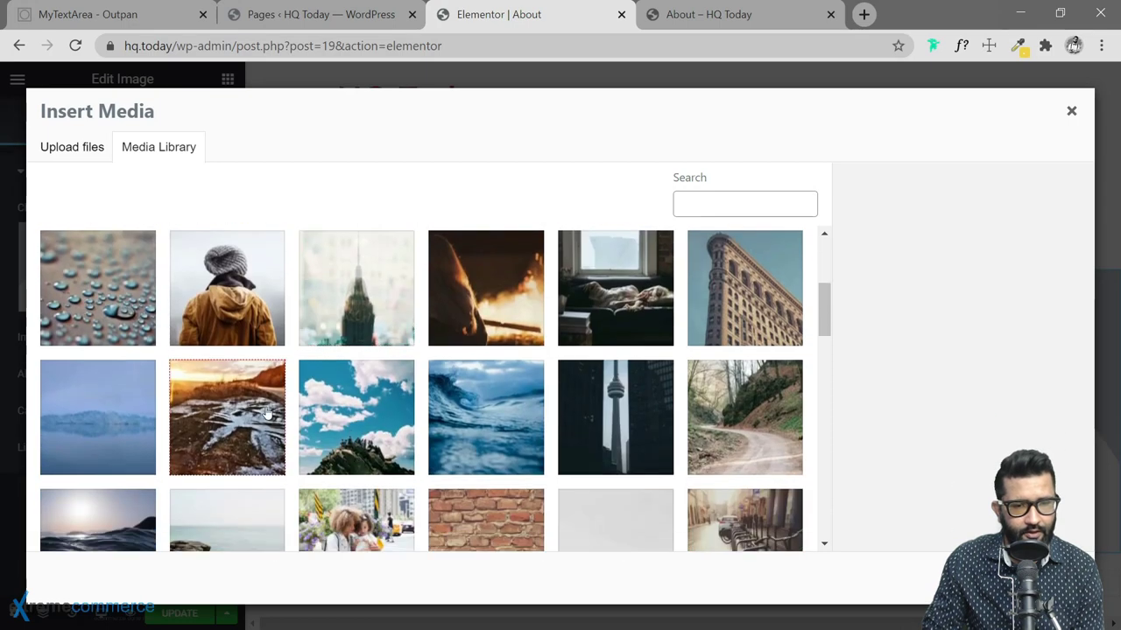
pyautogui.scroll(1, 258, 418)
pyautogui.scroll(2, 259, 417)
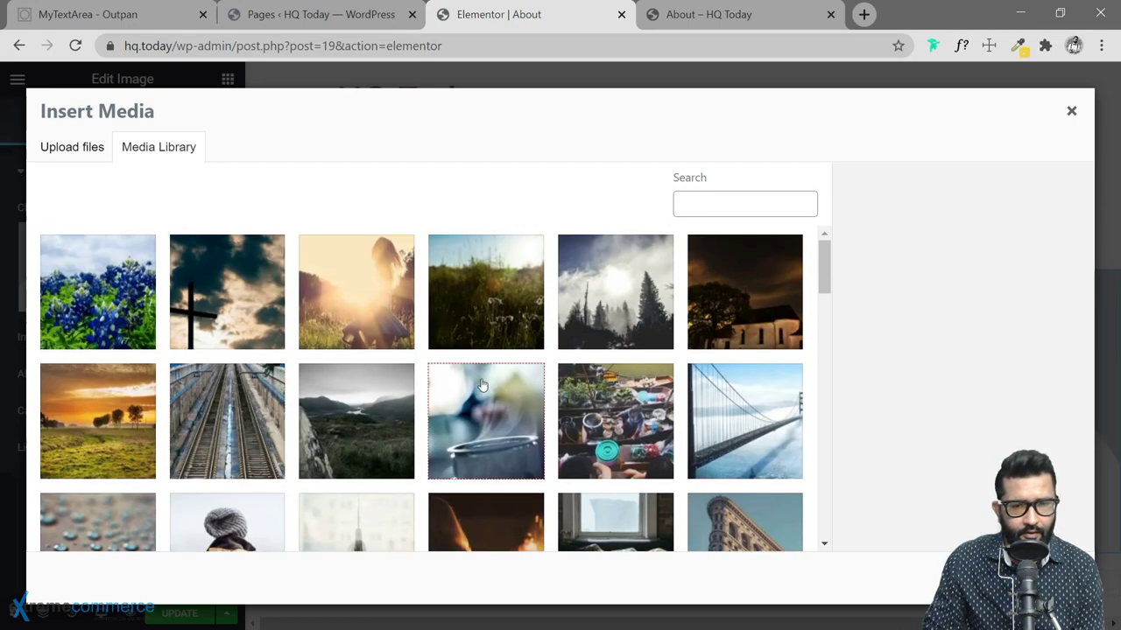
pyautogui.click(734, 421)
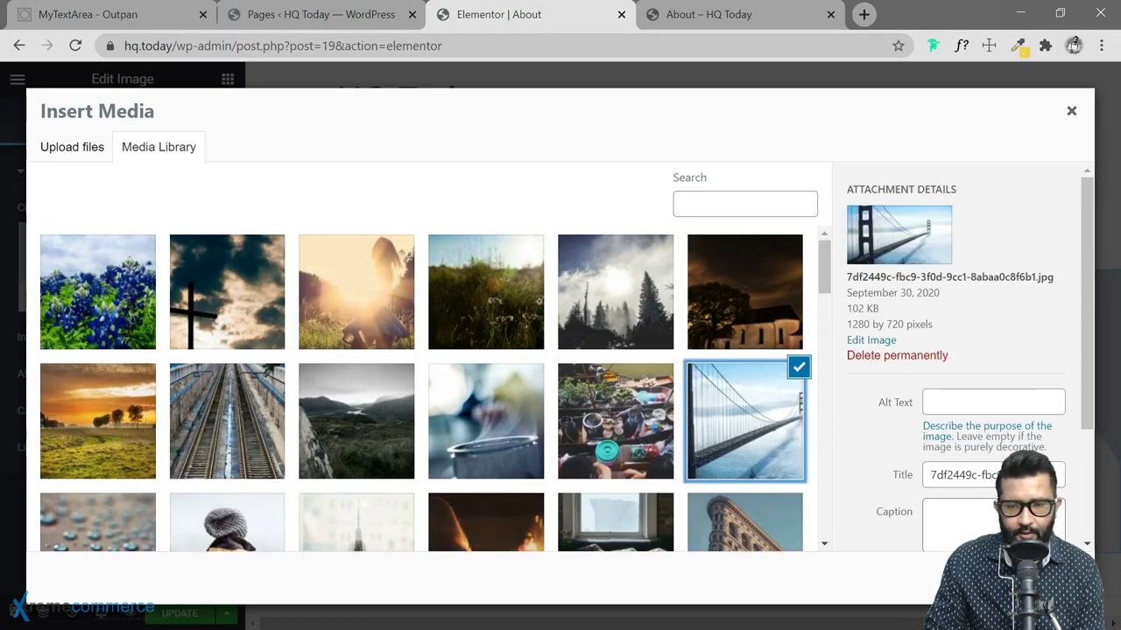
pyautogui.click(1042, 577)
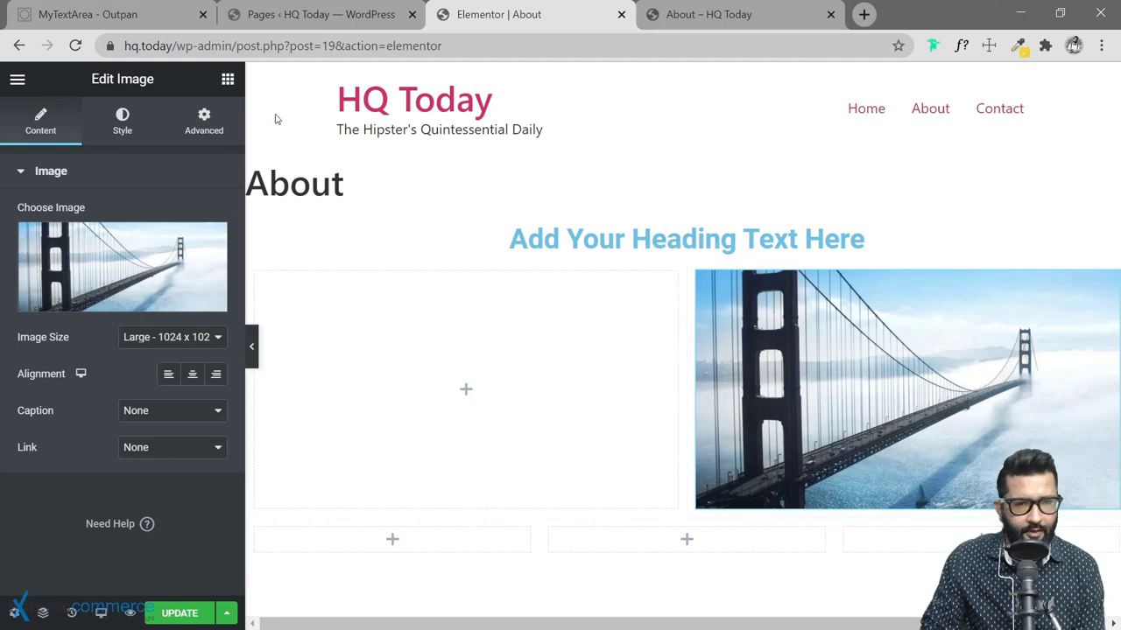
# Move the heading into the first column beside the bridge image and delete the emptied single-column section.
pyautogui.click(227, 80)
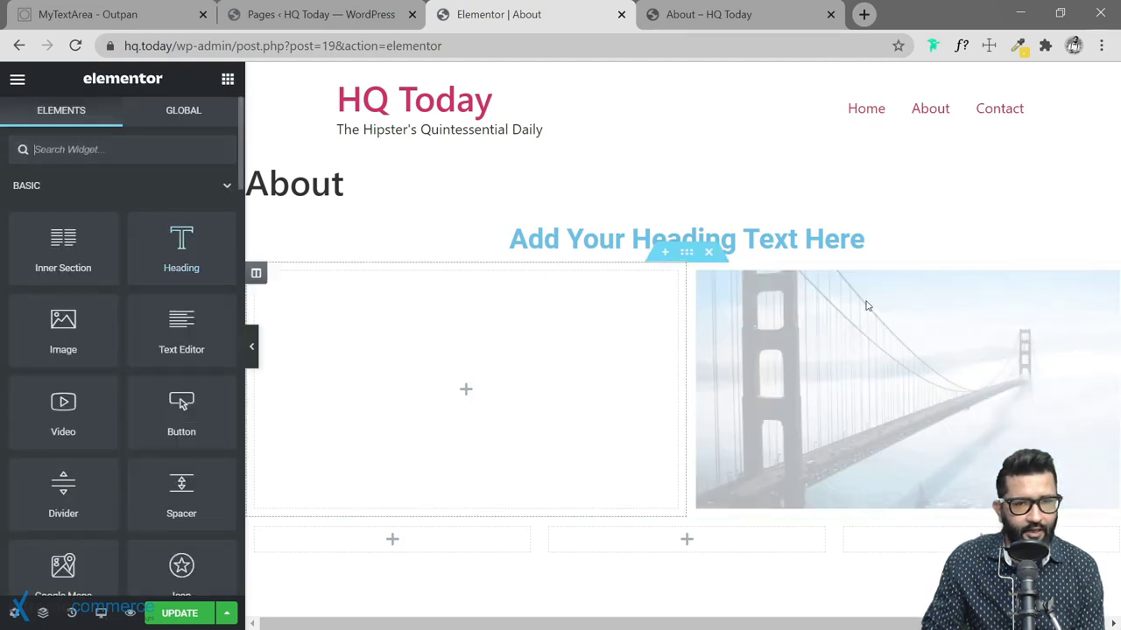
pyautogui.moveTo(1105, 241); pyautogui.dragTo(444, 347)
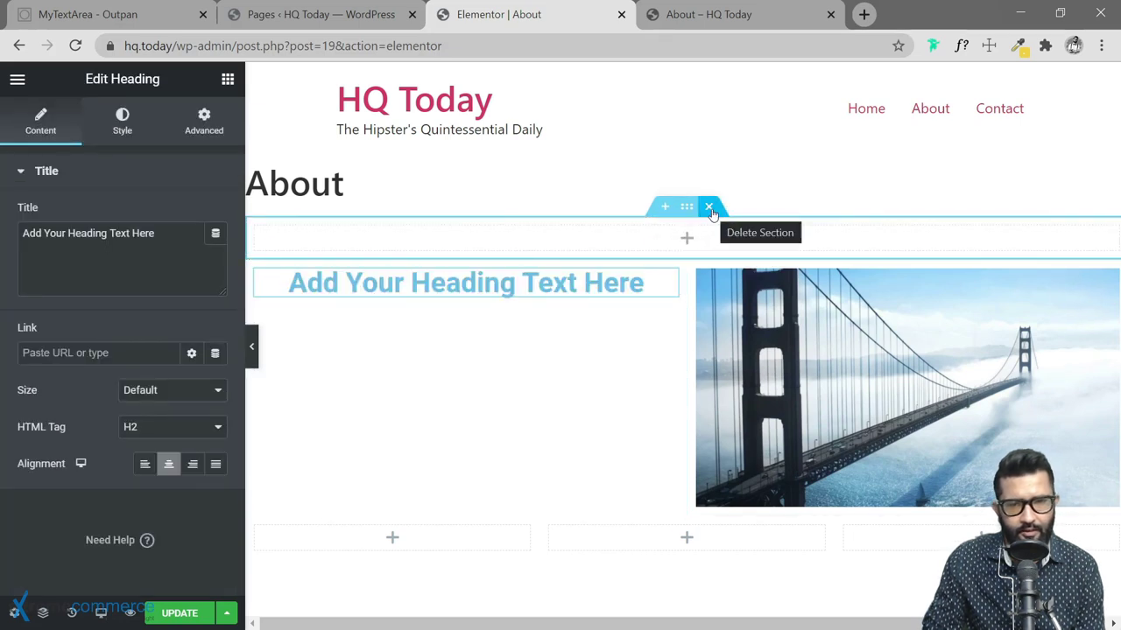
pyautogui.click(709, 207)
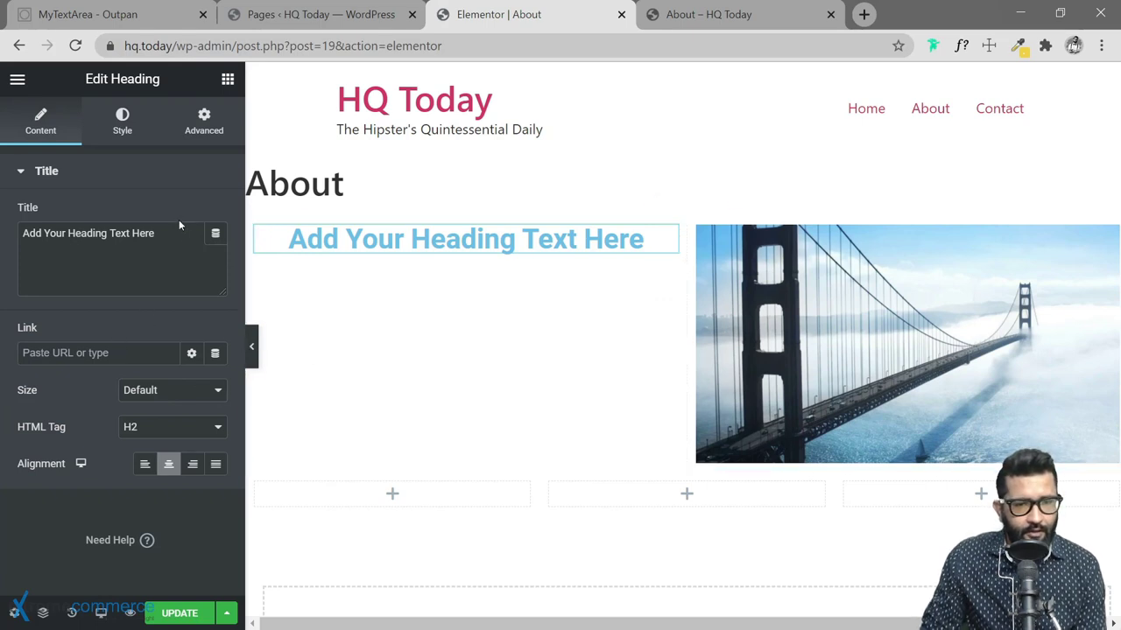
# Add a Text Editor widget beneath the heading and replace its placeholder text with "This will be the best site in the world".
pyautogui.click(228, 79)
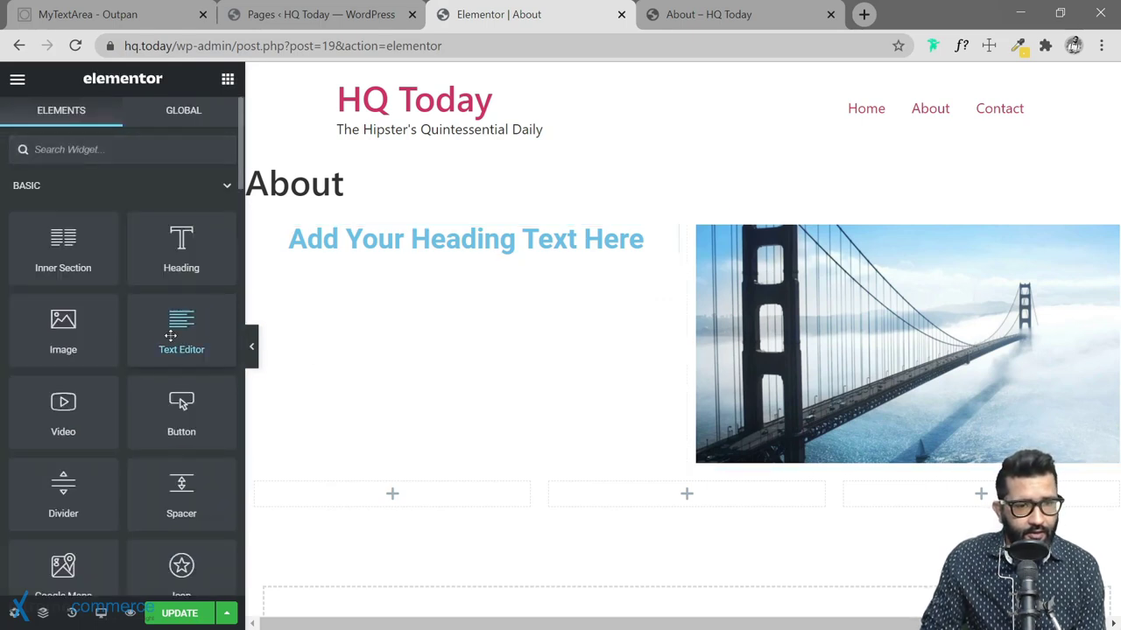
pyautogui.moveTo(184, 326); pyautogui.dragTo(360, 257)
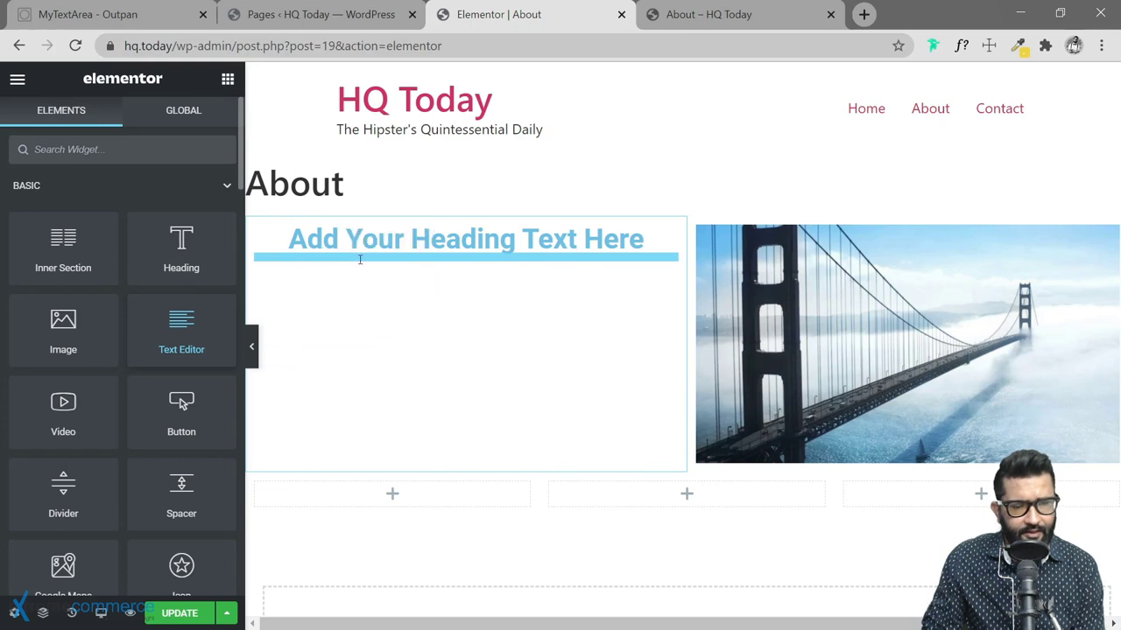
pyautogui.moveTo(165, 495); pyautogui.dragTo(17, 388)
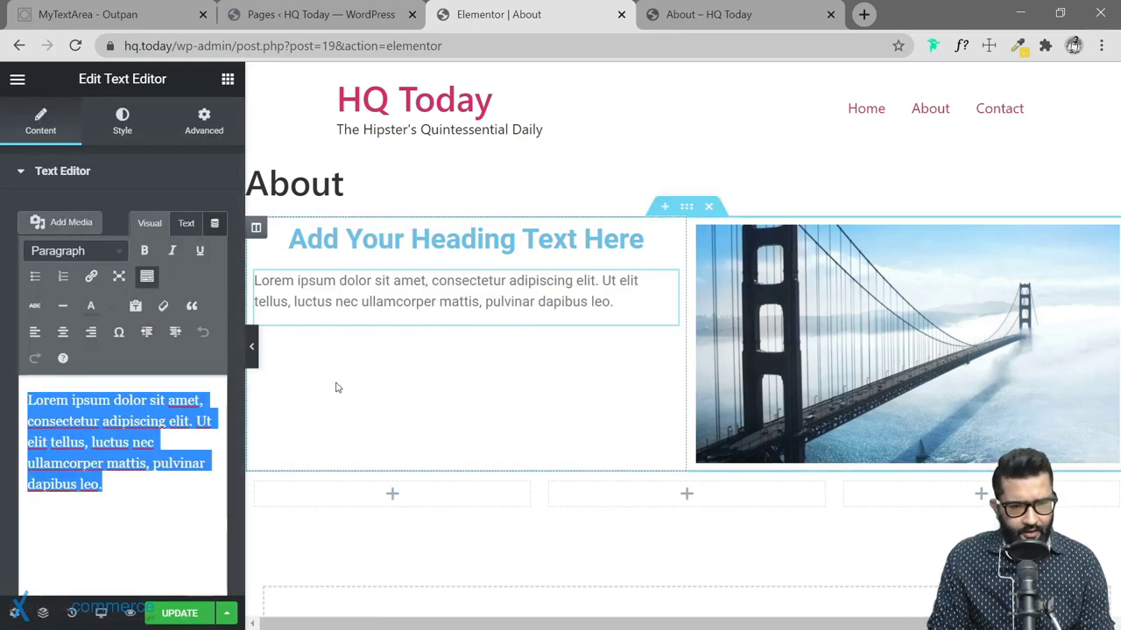
pyautogui.write('This')
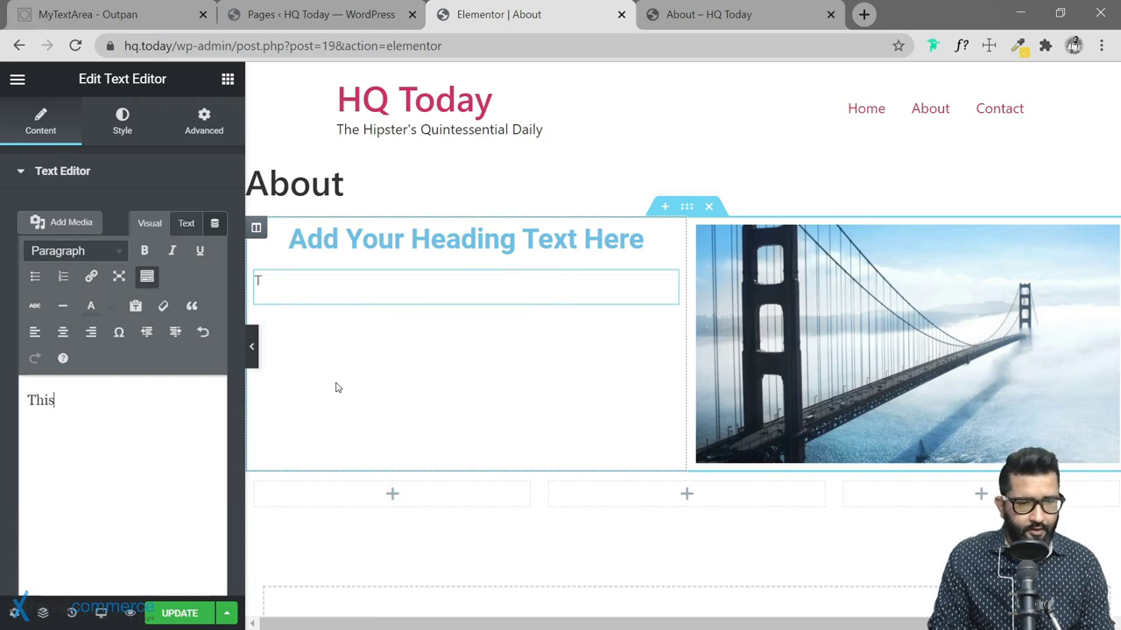
pyautogui.write(' will be the bes')
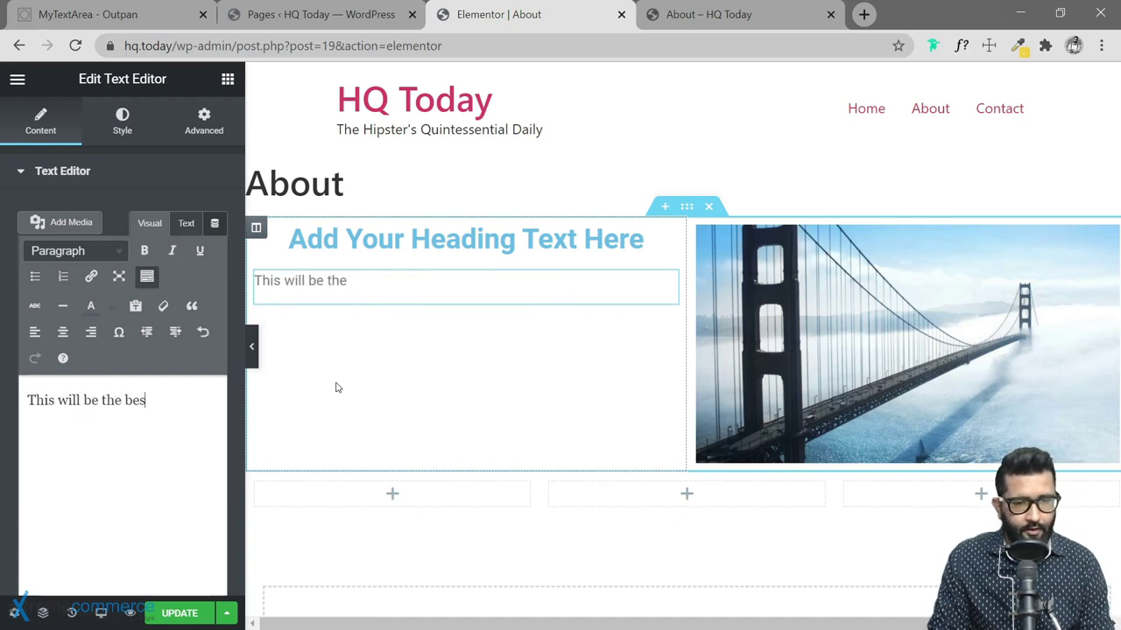
pyautogui.write('t site in the world')
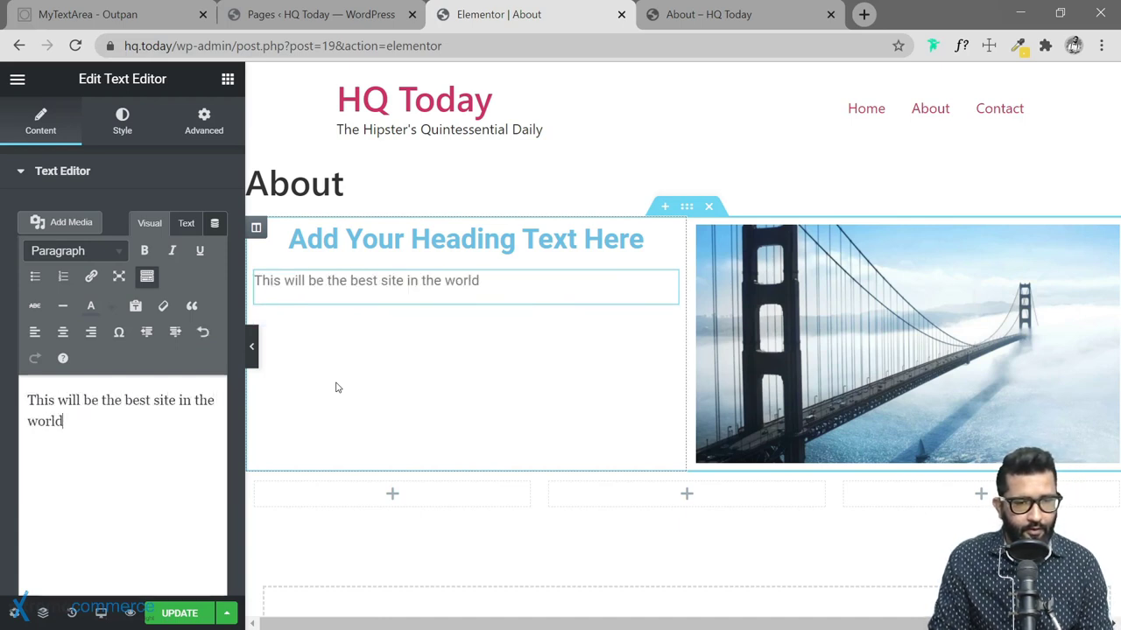
# Continue the paragraph with ". At least that's what I'm hoping for, though realistically speaking, there are far better site designers than me".
pyautogui.write('. At least th')
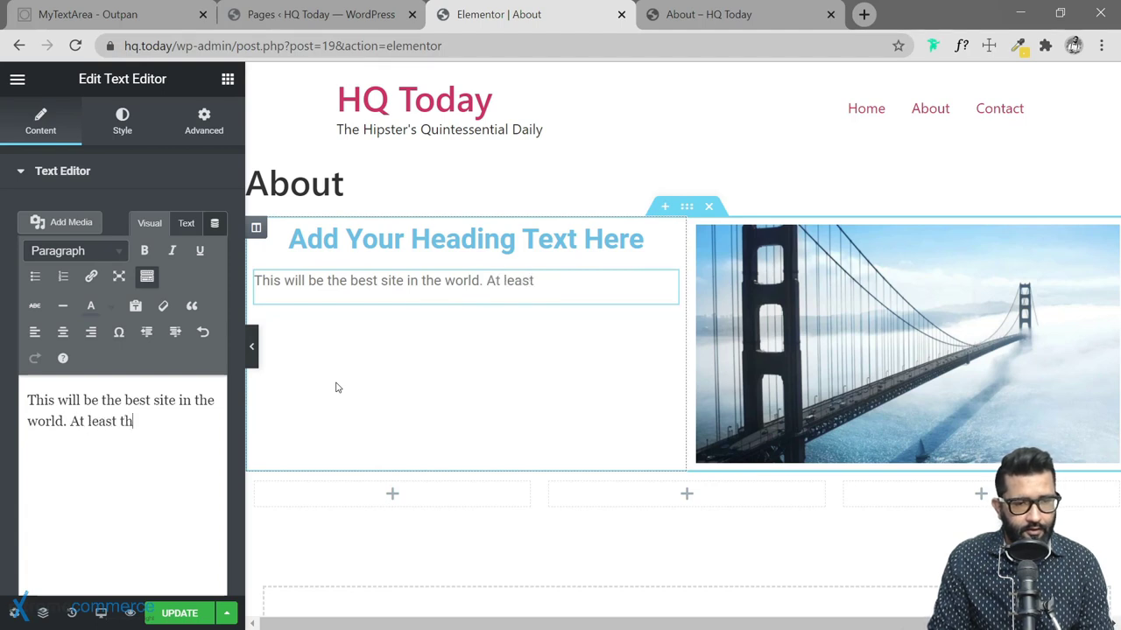
pyautogui.write("at's what I'm h")
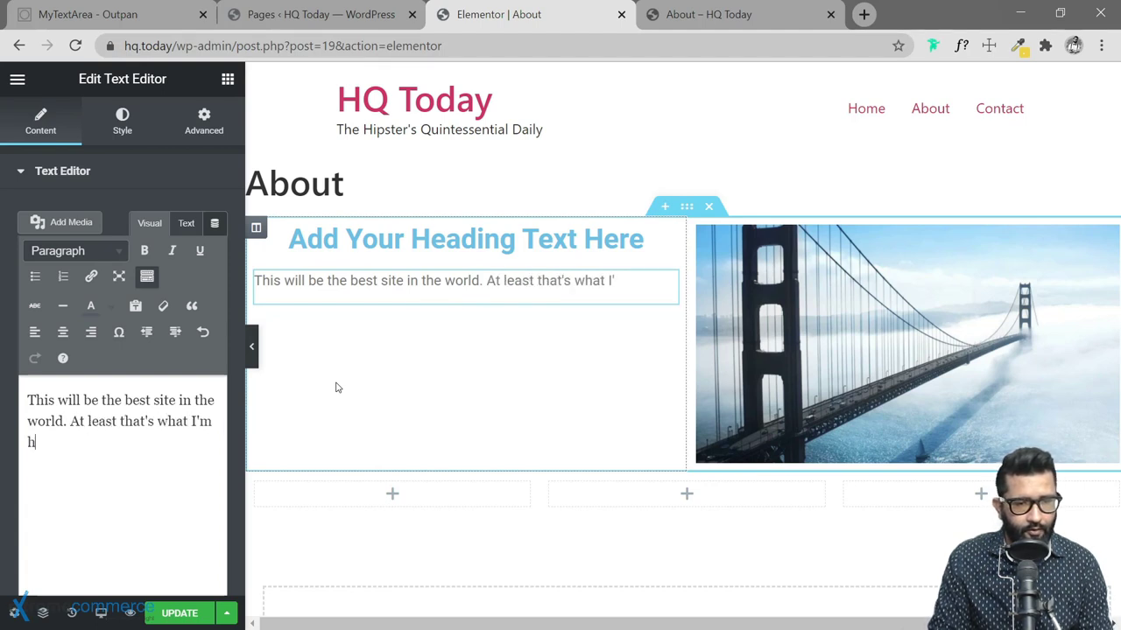
pyautogui.write('oping for, thourgh')
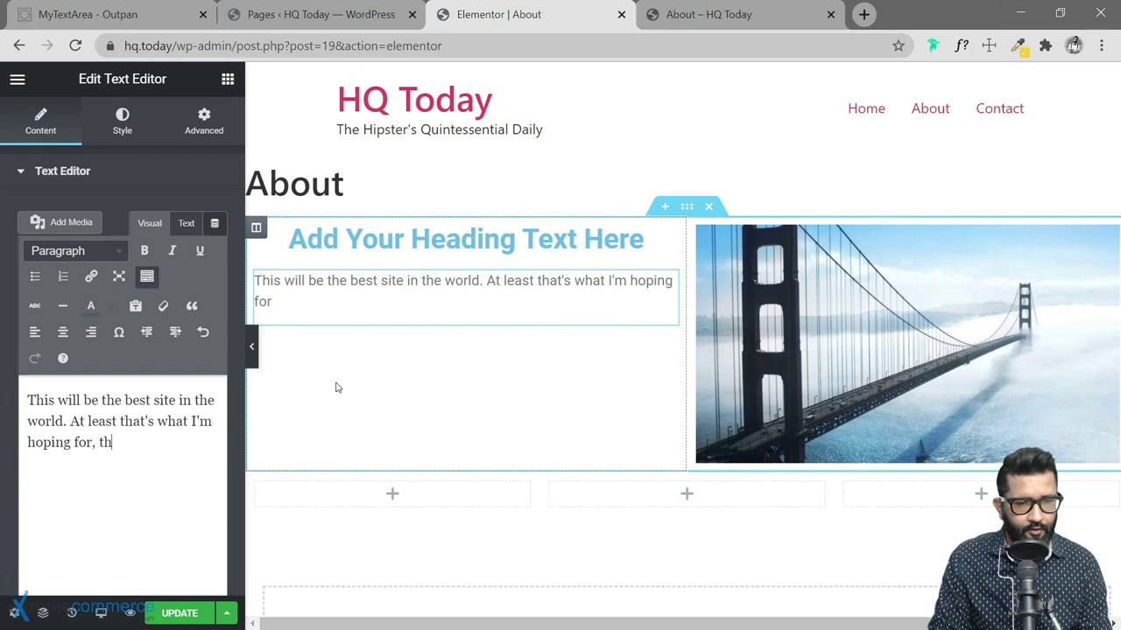
pyautogui.press('BackSpace')
pyautogui.write('gh re')
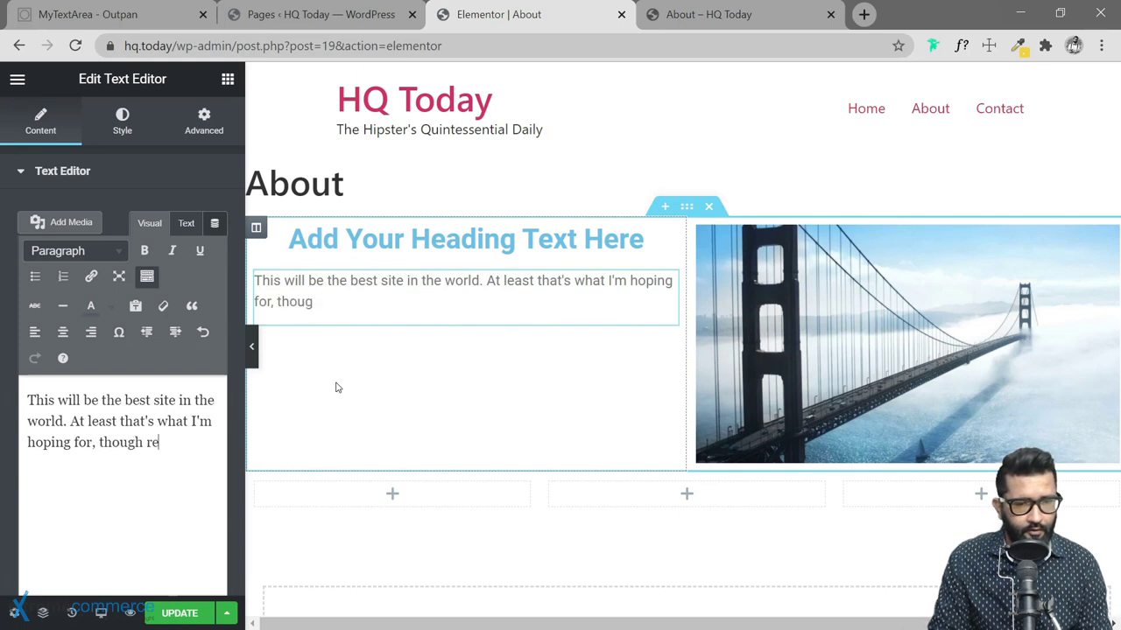
pyautogui.write('alistically speak')
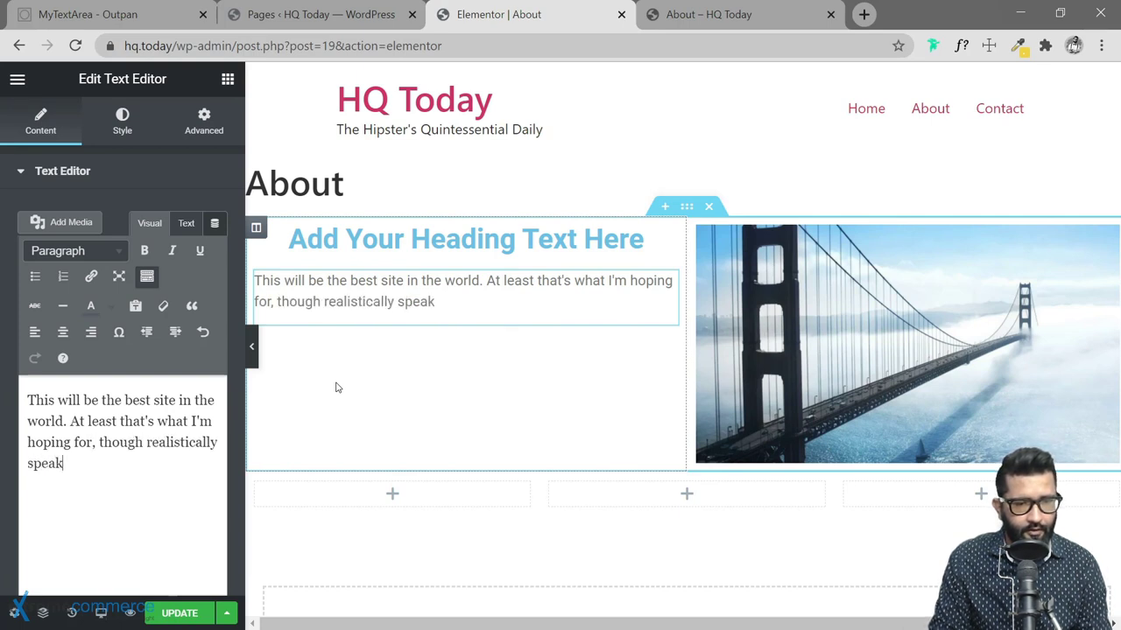
pyautogui.write('ing, there are ')
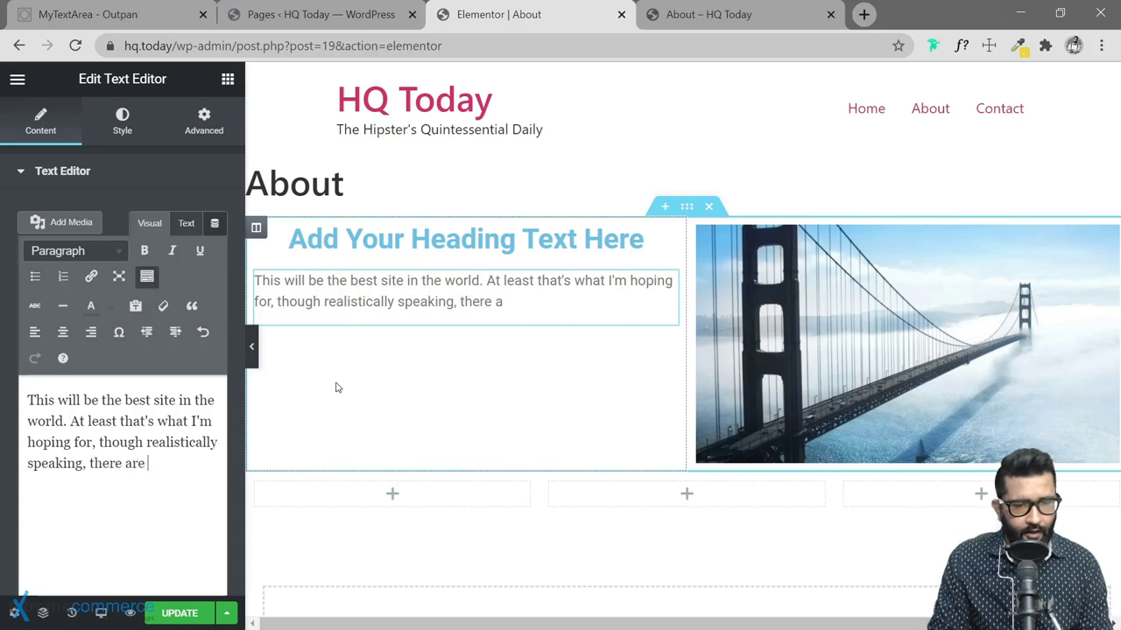
pyautogui.write('far better')
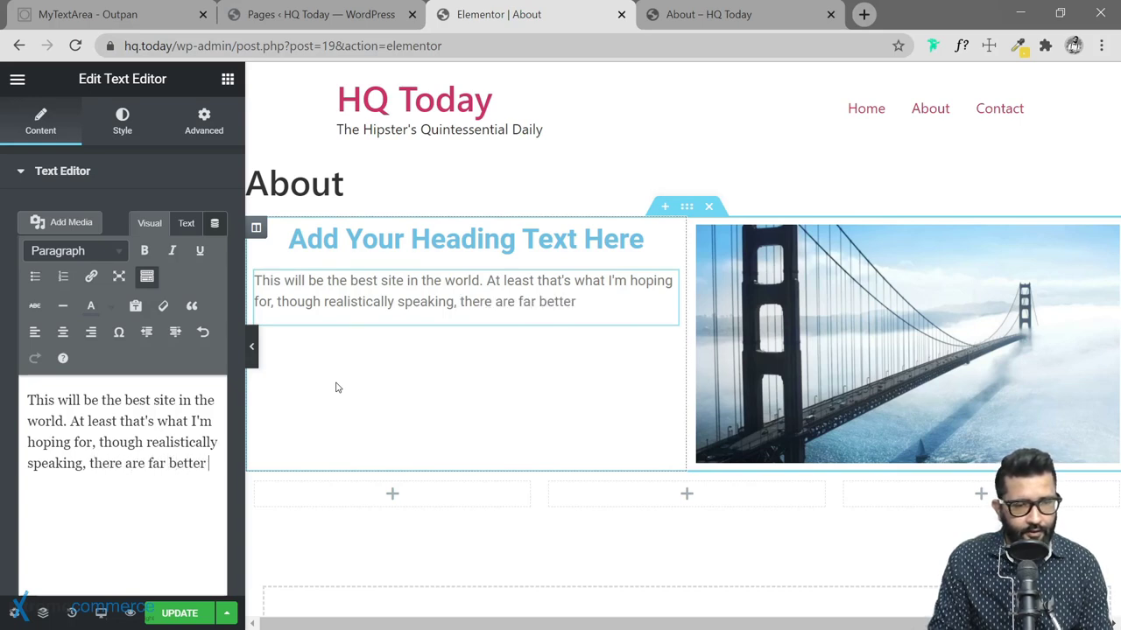
pyautogui.write(' site de')
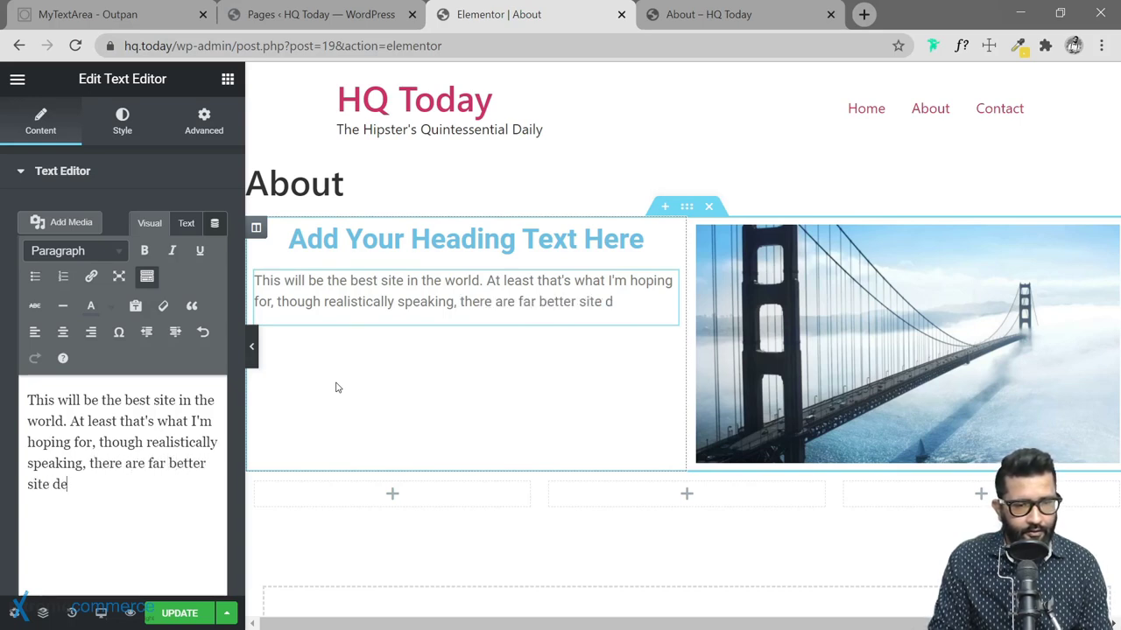
pyautogui.write('signers than me')
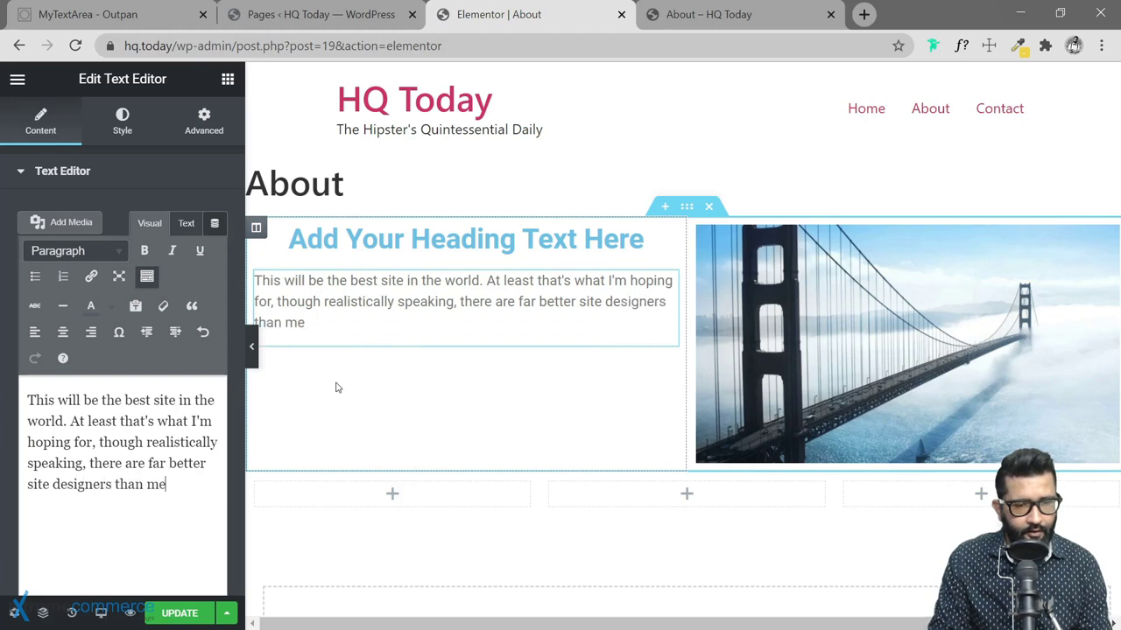
# Finish the paragraph with "out there too, so I might not be able to reach this goal.".
pyautogui.write(' out there too.')
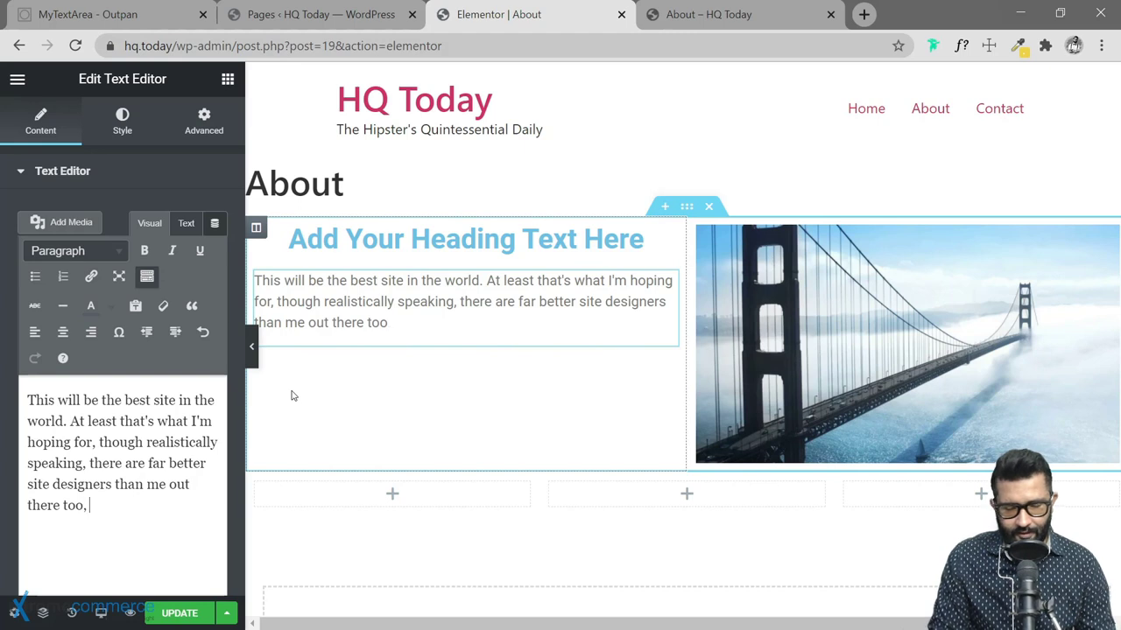
pyautogui.write(' so I might not')
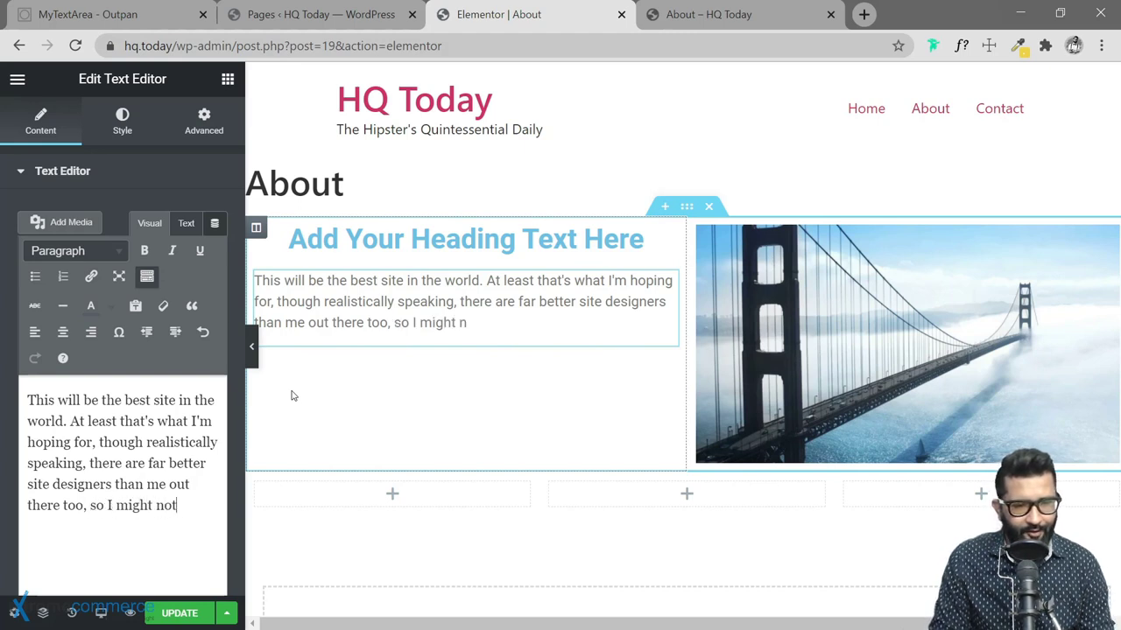
pyautogui.write(' be able')
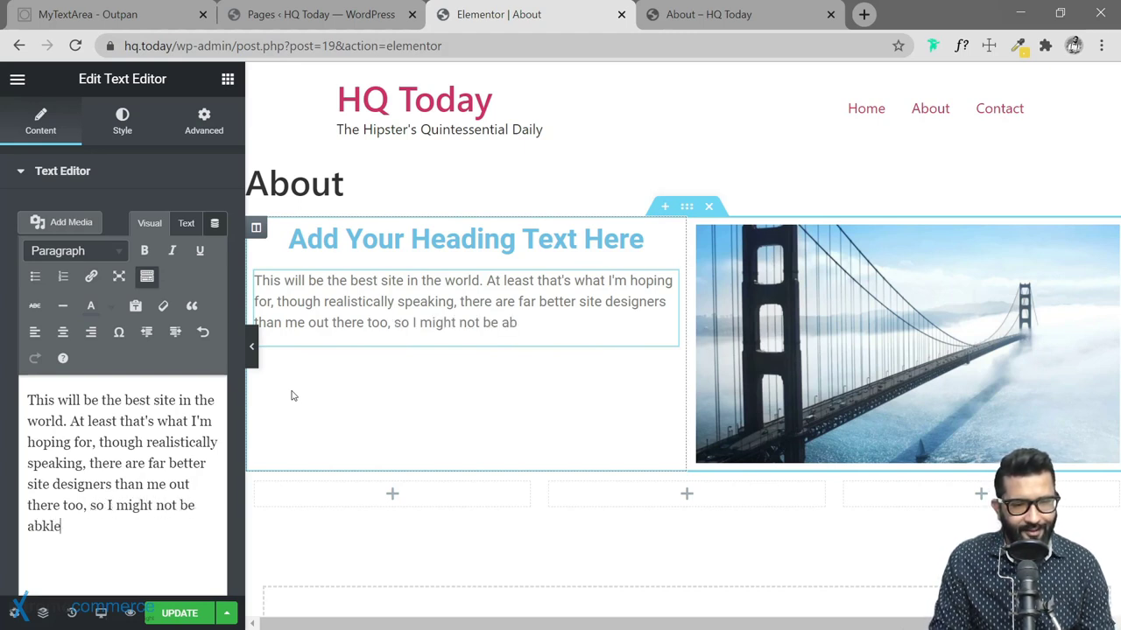
pyautogui.write(' to reach ')
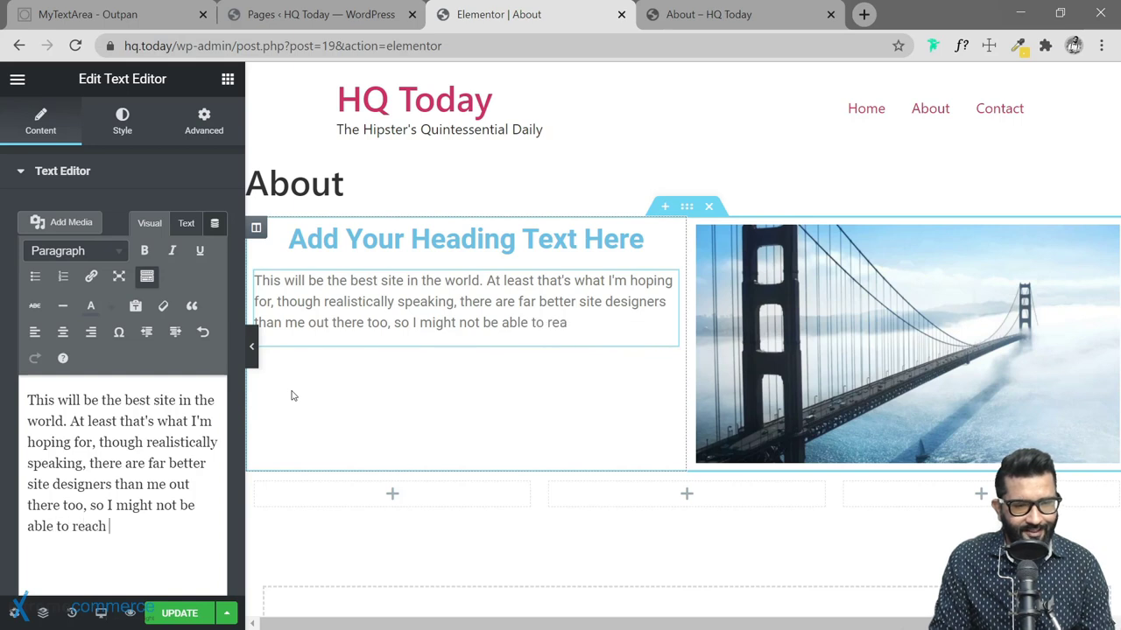
pyautogui.write('this goal.')
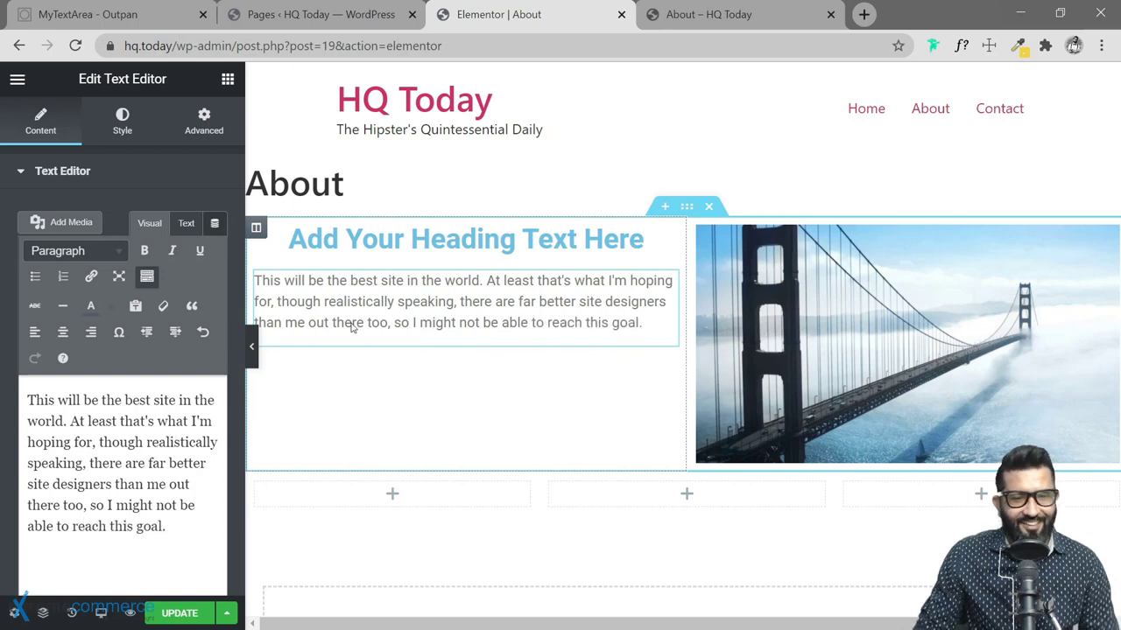
# Change the heading text above the paragraph to "Welcome" and align the heading left.
pyautogui.click(377, 240)
pyautogui.click(163, 234)
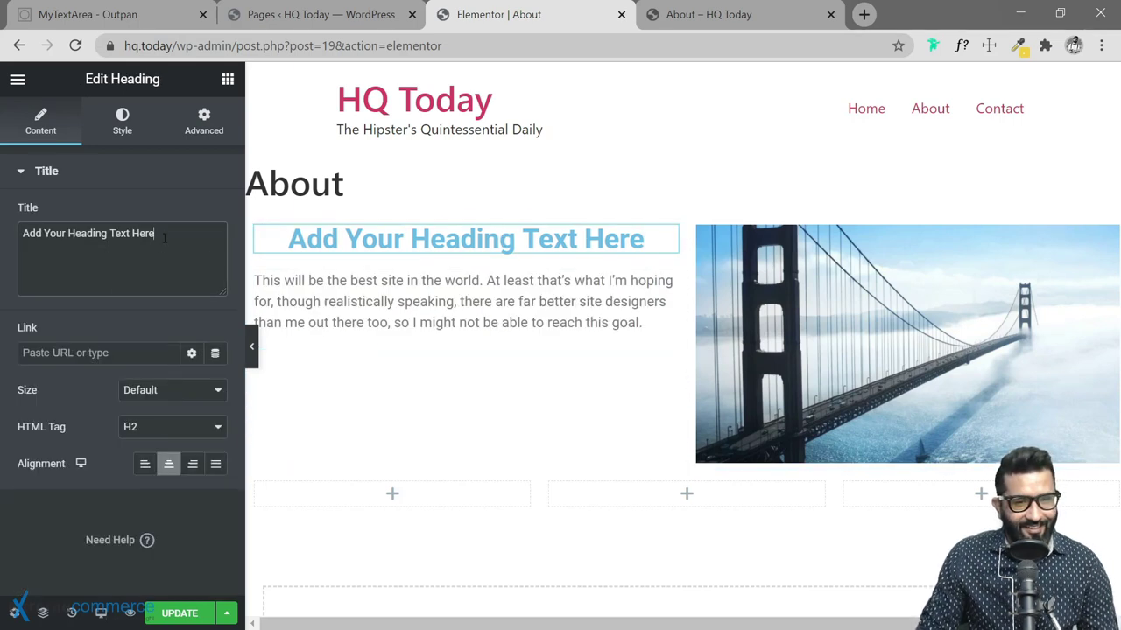
pyautogui.moveTo(164, 235); pyautogui.dragTo(2, 229)
pyautogui.write('Wecl')
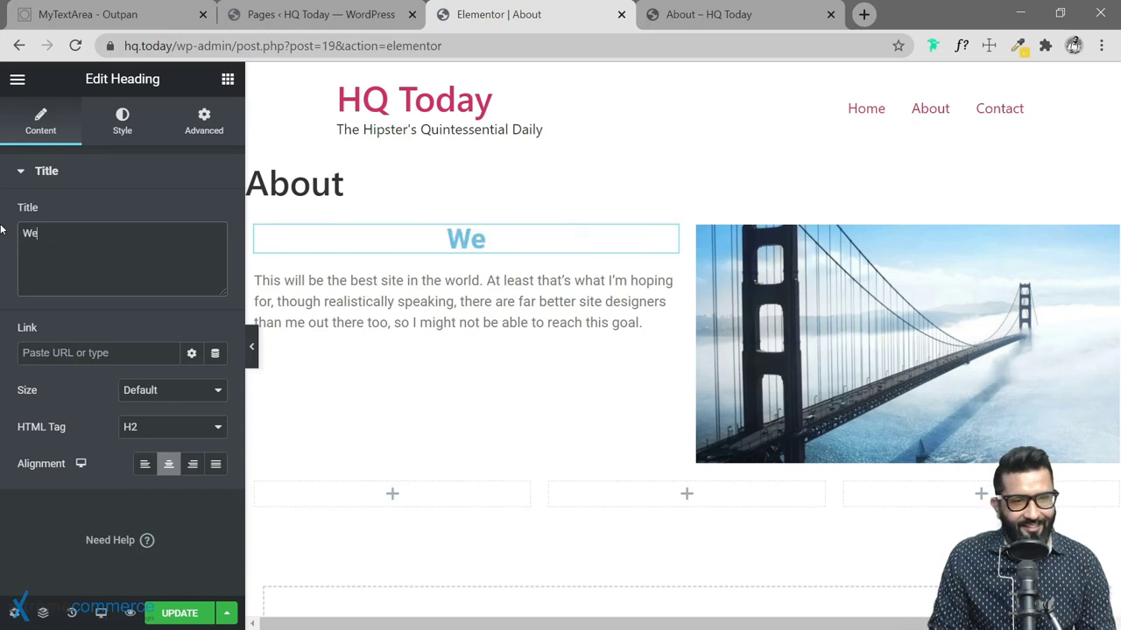
pyautogui.press('BackSpace')
pyautogui.press('BackSpace')
pyautogui.write('lcome')
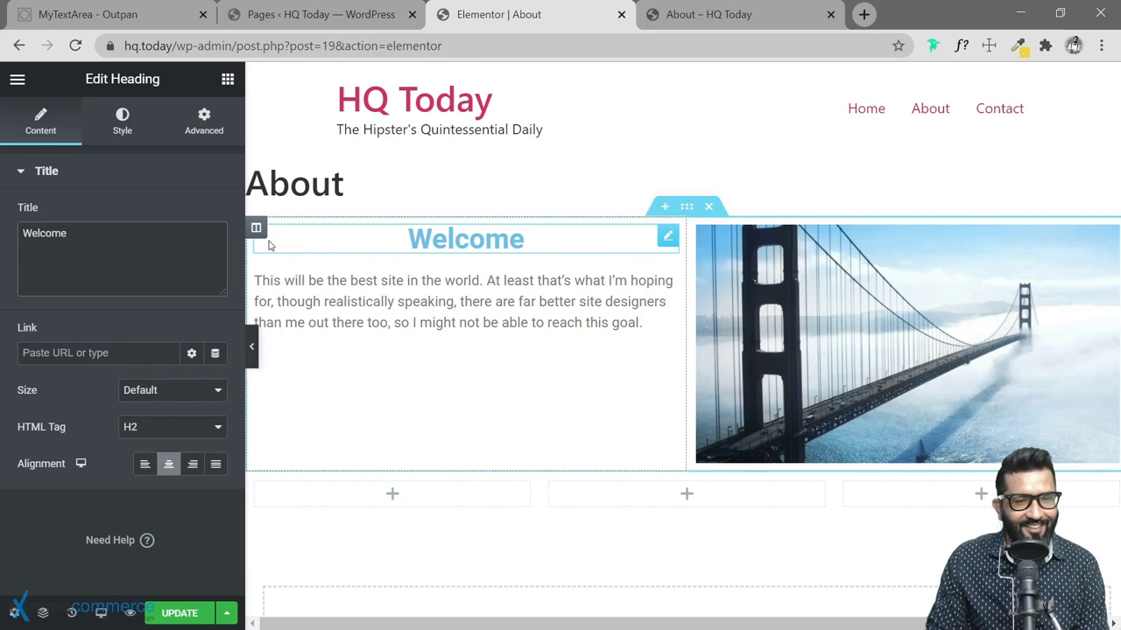
pyautogui.click(144, 465)
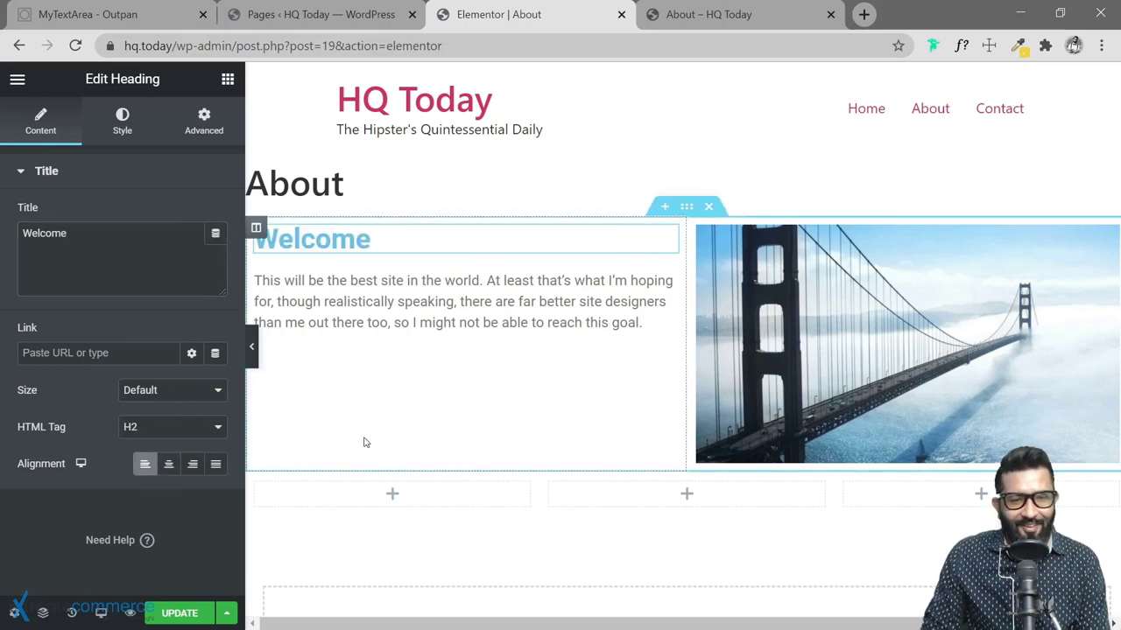
# Add a Button widget below the paragraph in the first column and set its text to "Learn More".
pyautogui.click(227, 79)
pyautogui.moveTo(137, 428); pyautogui.dragTo(394, 332)
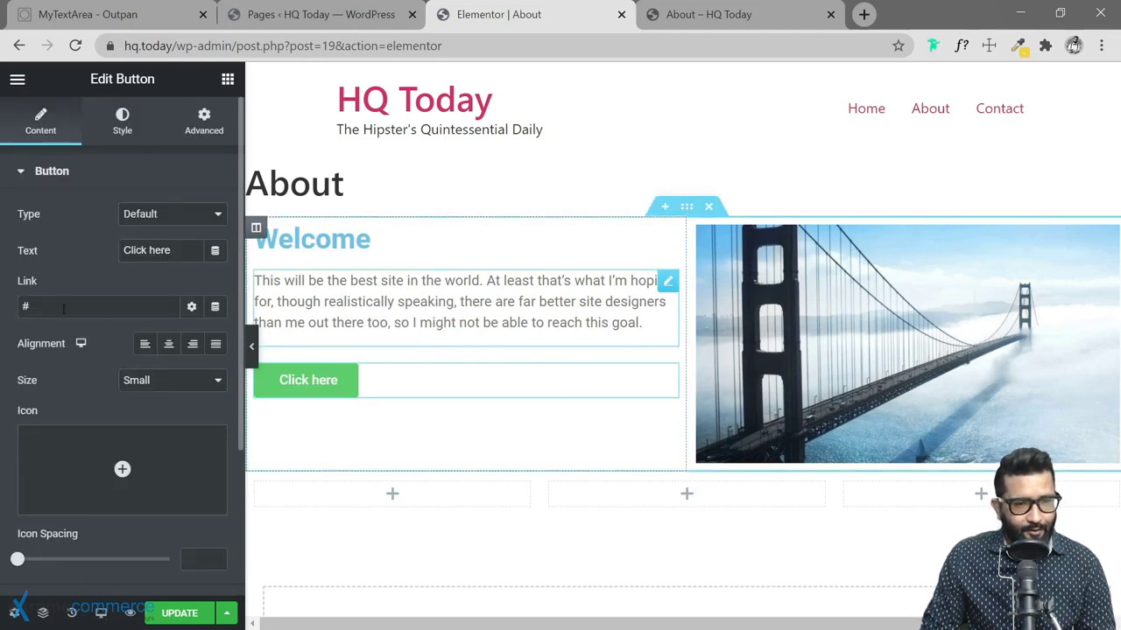
pyautogui.moveTo(185, 254); pyautogui.dragTo(58, 251)
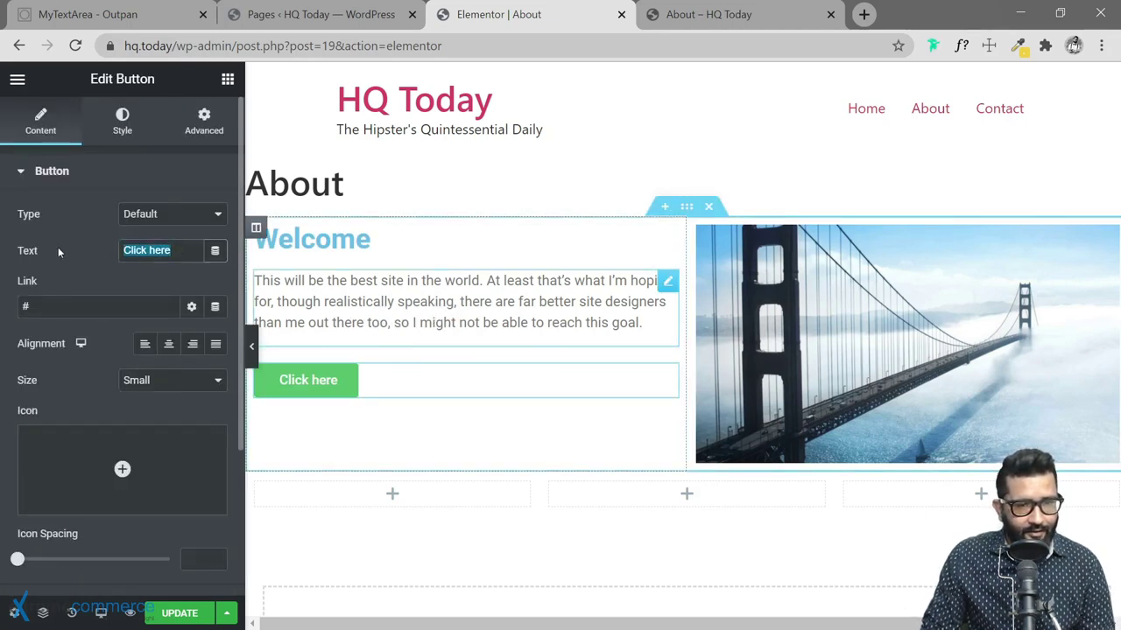
pyautogui.write('Learn More')
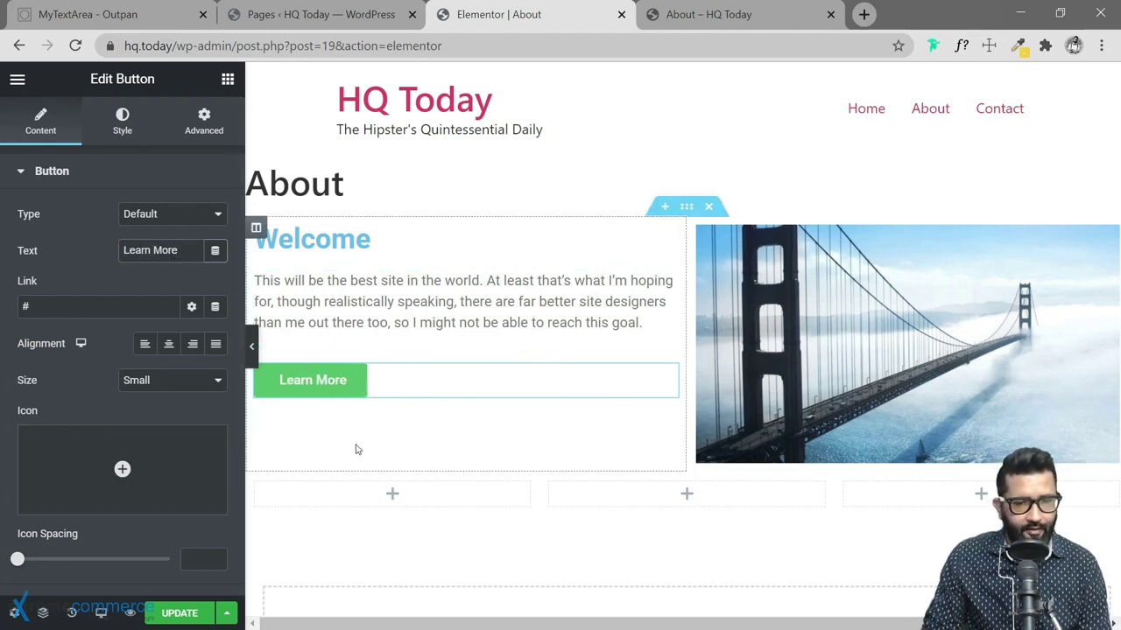
# Examine the settings of the two-column section, its first column, and the Welcome heading's positioning, style and content options.
pyautogui.click(686, 207)
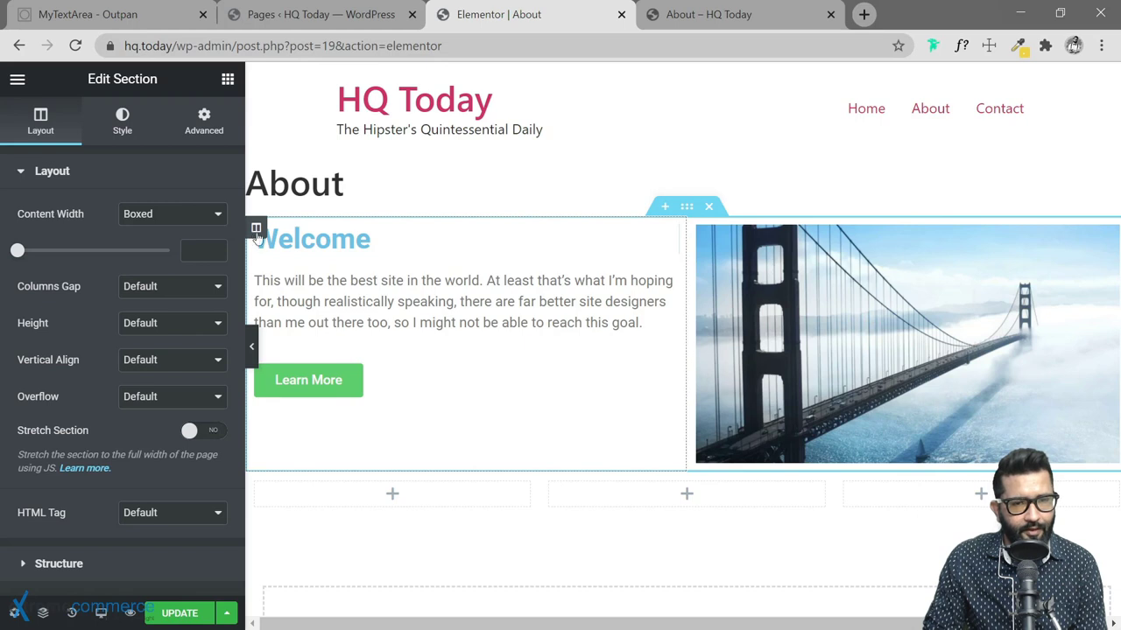
pyautogui.click(255, 230)
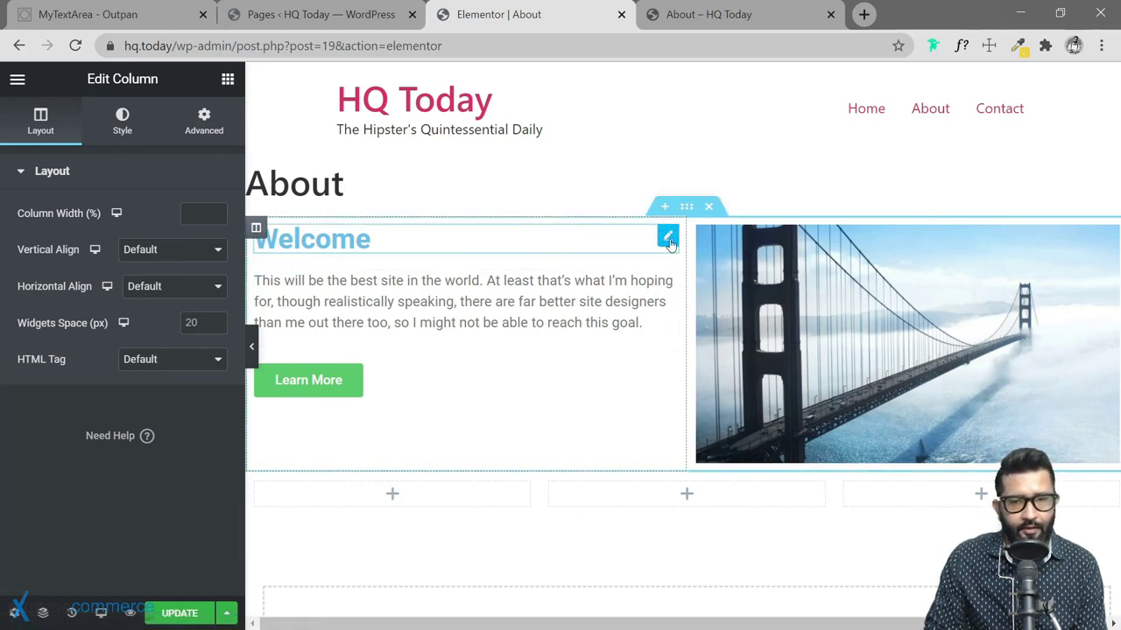
pyautogui.click(671, 238)
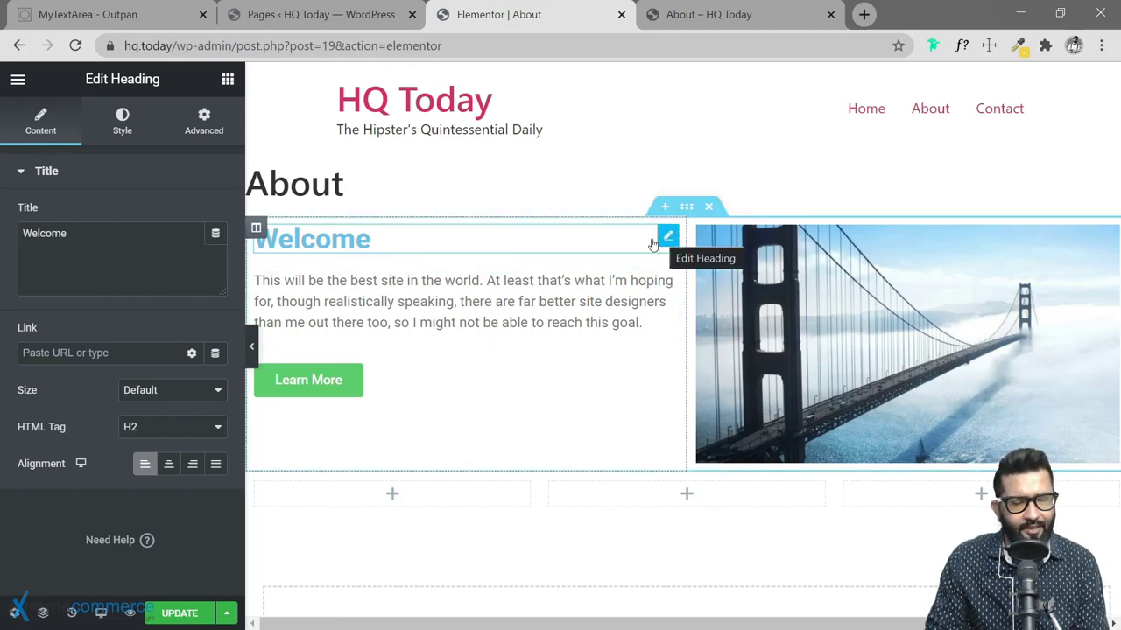
pyautogui.click(201, 123)
pyautogui.scroll(-3, 129, 449)
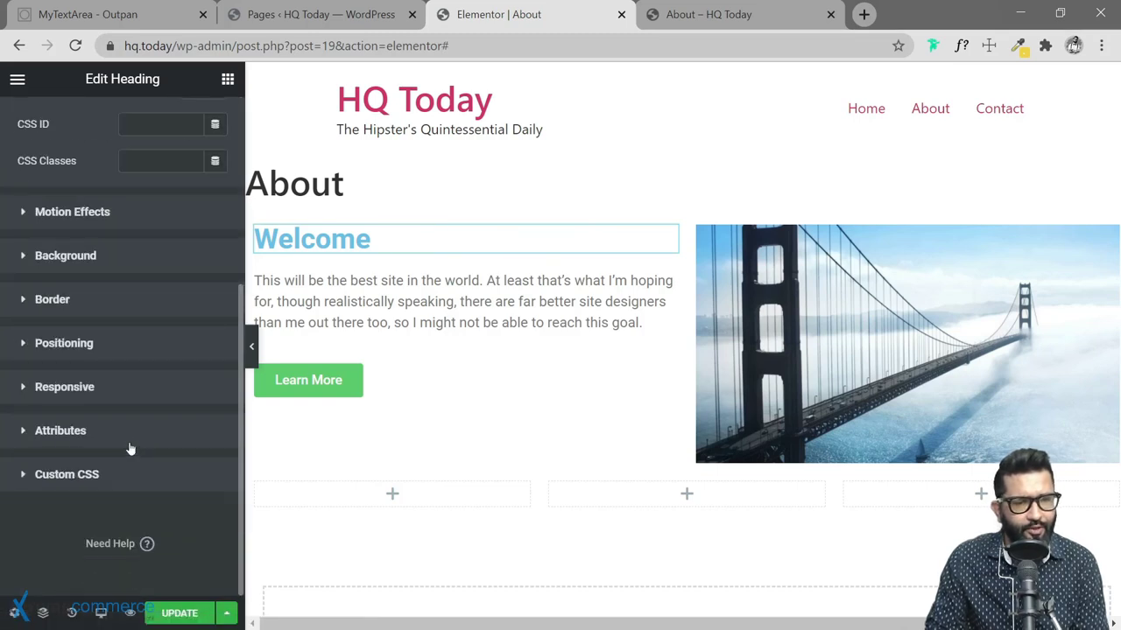
pyautogui.click(98, 345)
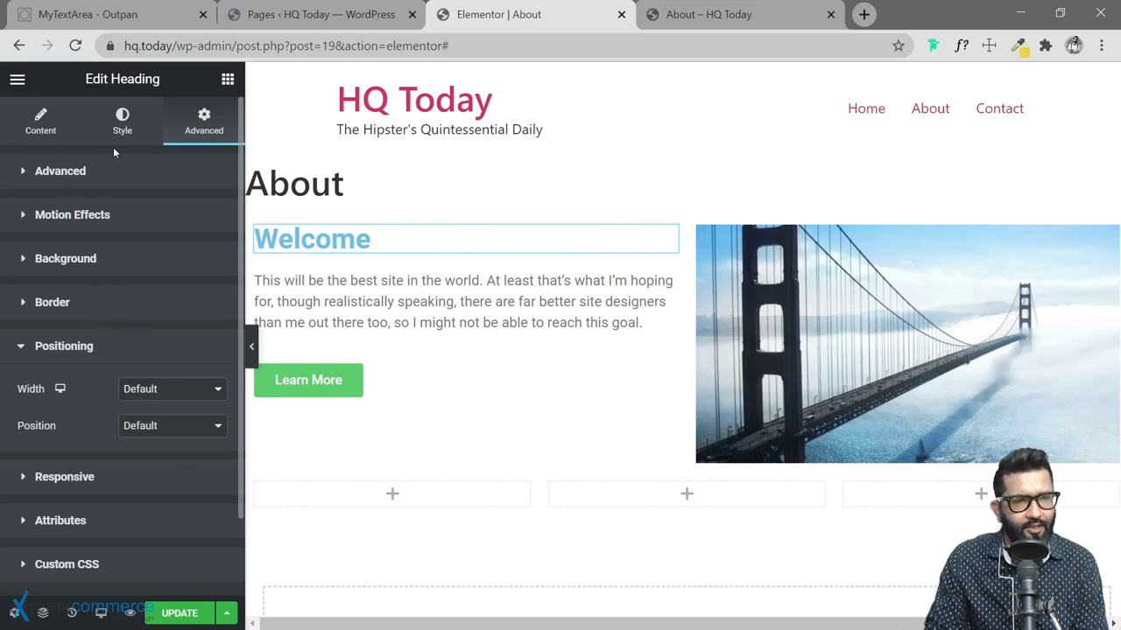
pyautogui.click(121, 127)
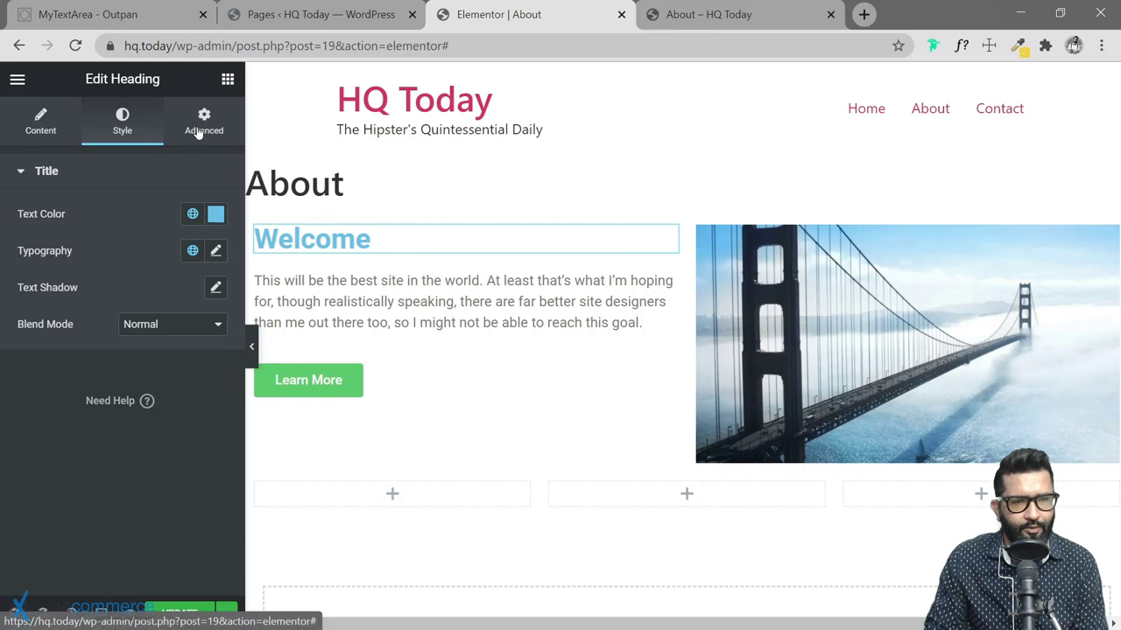
pyautogui.click(41, 119)
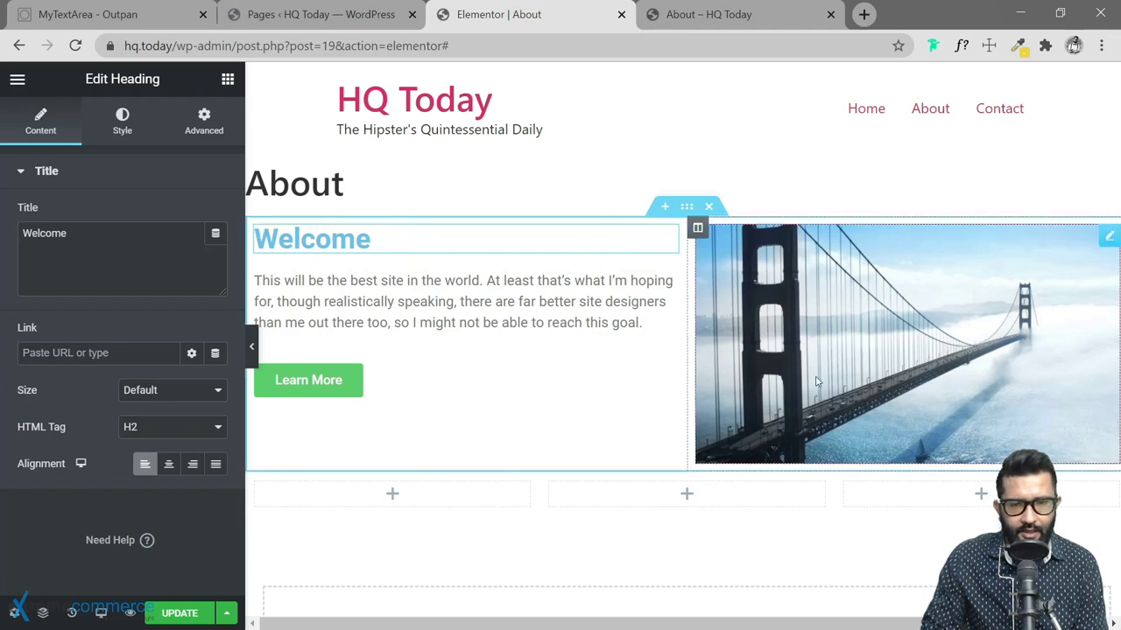
# Try the Middle, Bottom and Space Between vertical alignments on the two-column section with the Welcome heading.
pyautogui.click(686, 208)
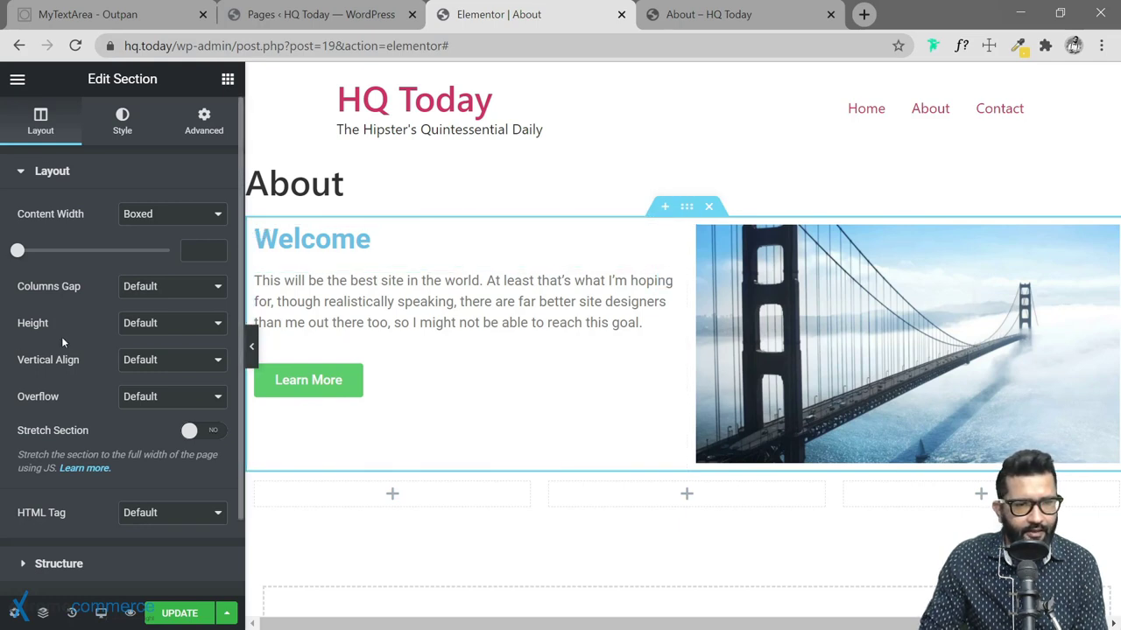
pyautogui.click(170, 363)
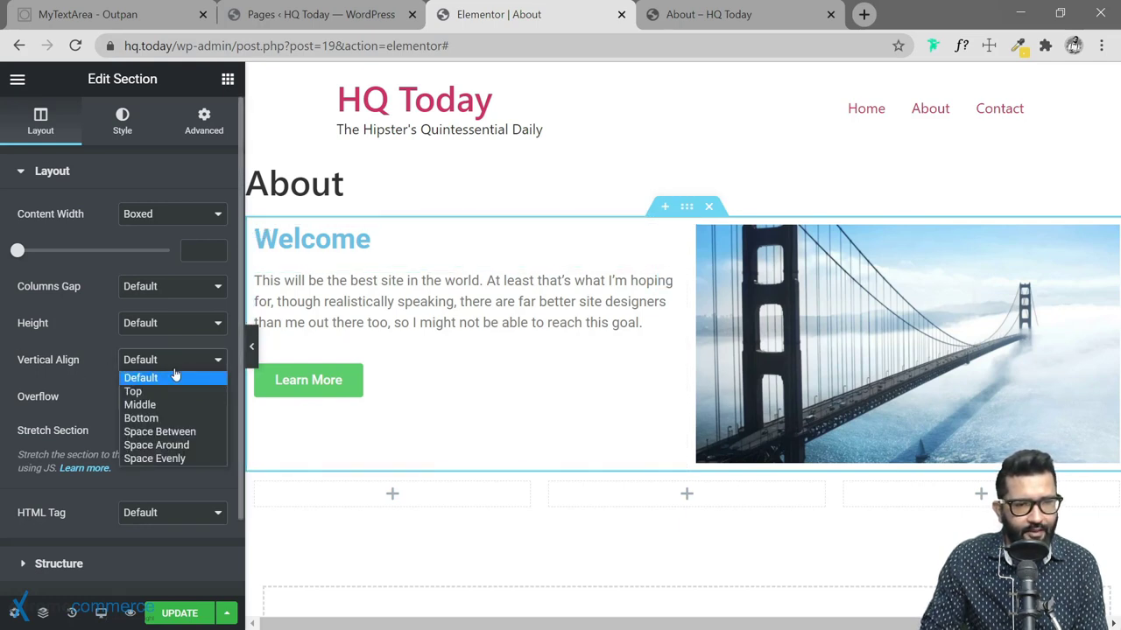
pyautogui.click(167, 405)
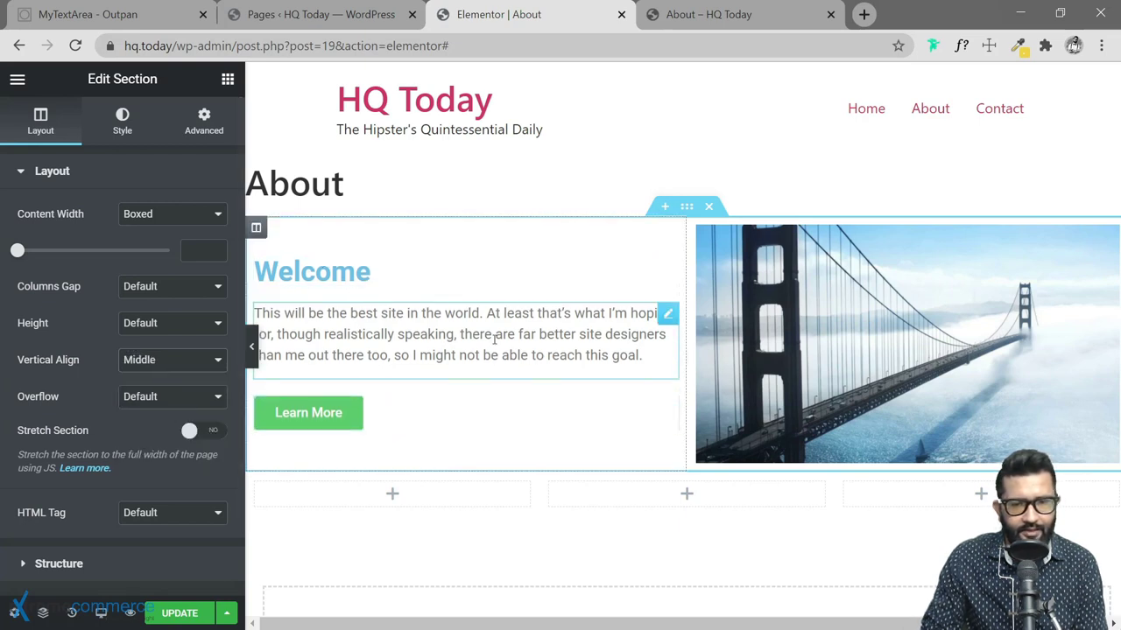
pyautogui.click(169, 362)
pyautogui.click(167, 419)
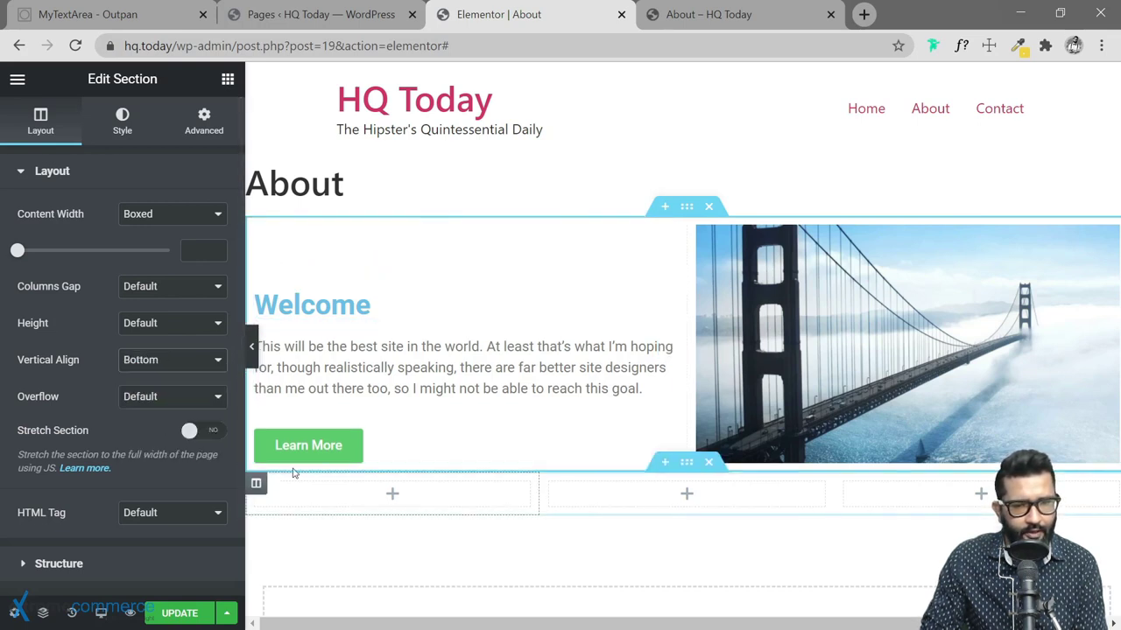
pyautogui.click(173, 363)
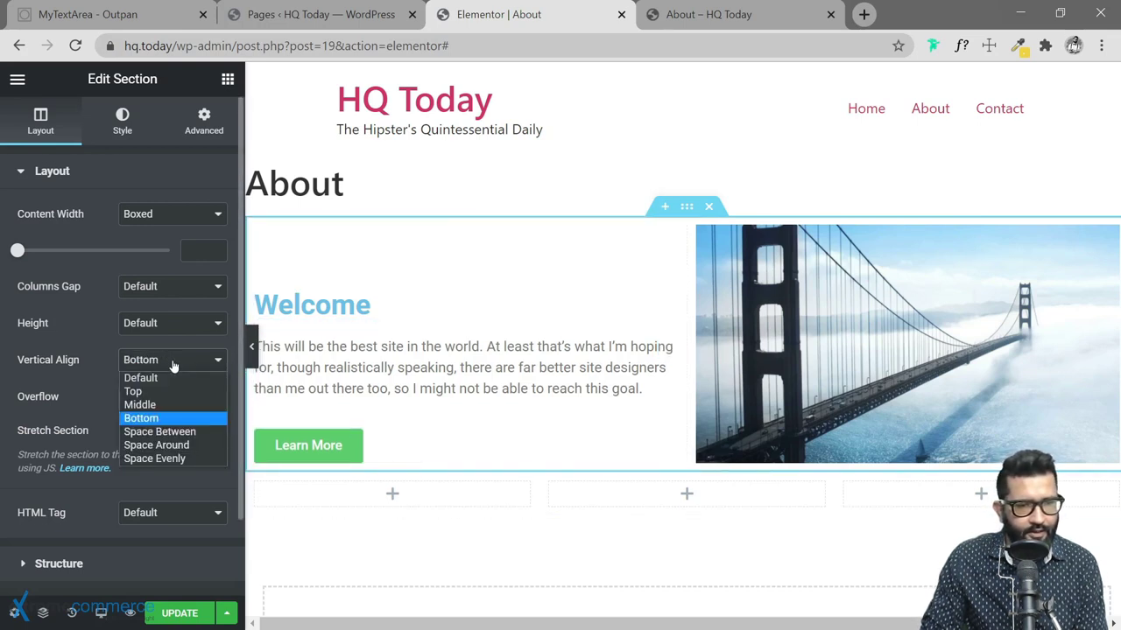
pyautogui.click(160, 432)
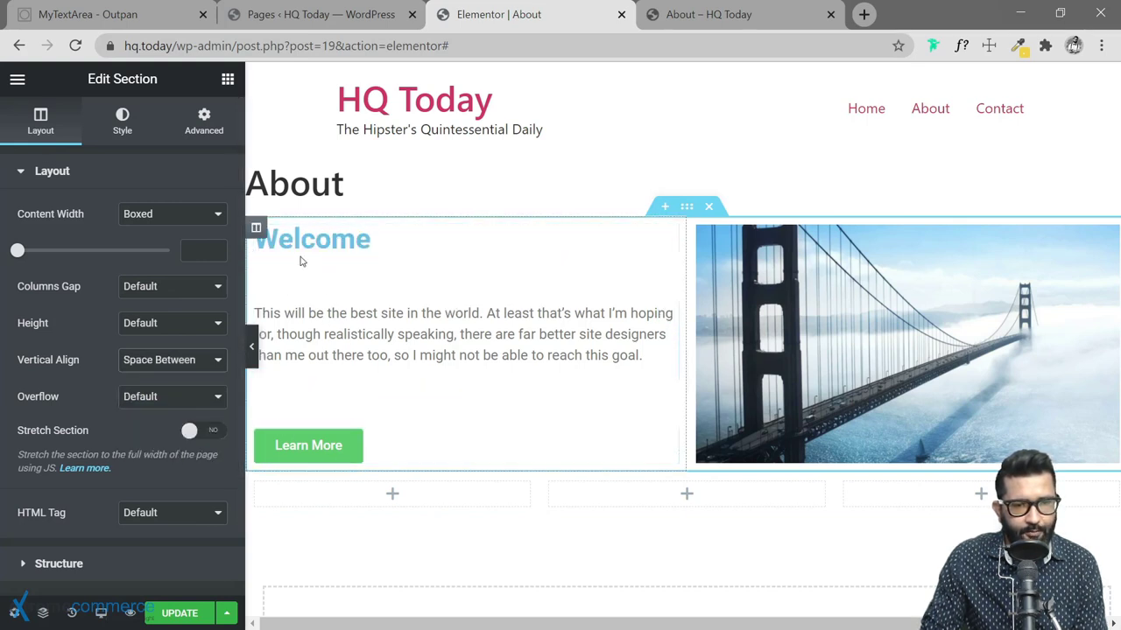
# Try the Space Around and Space Evenly vertical alignments on the two-column section, and return it to Middle.
pyautogui.click(183, 363)
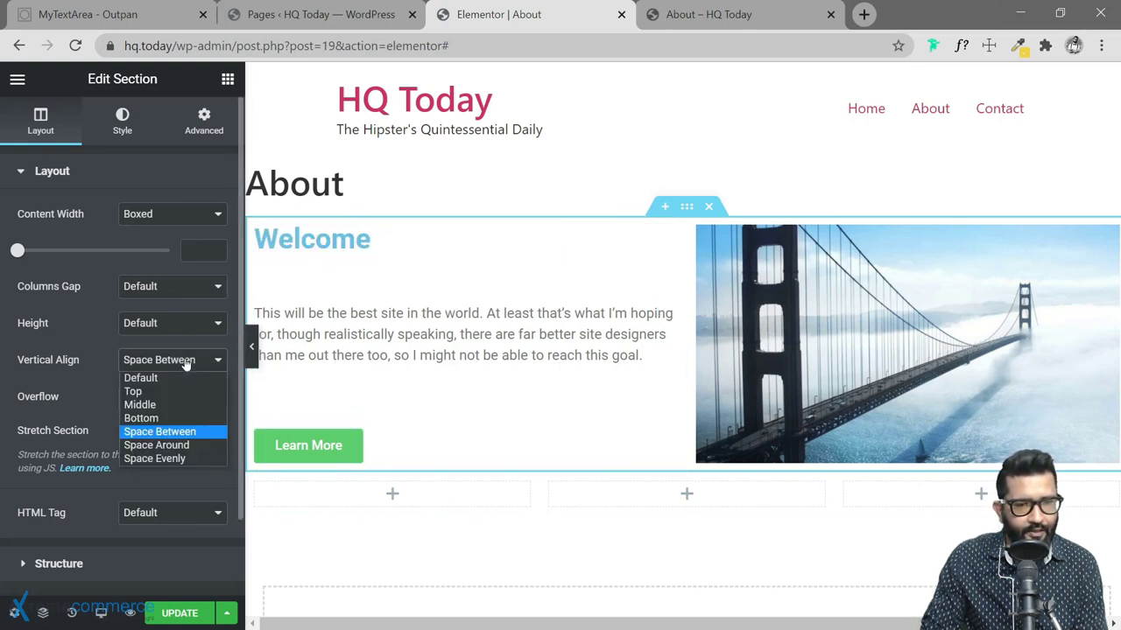
pyautogui.click(182, 441)
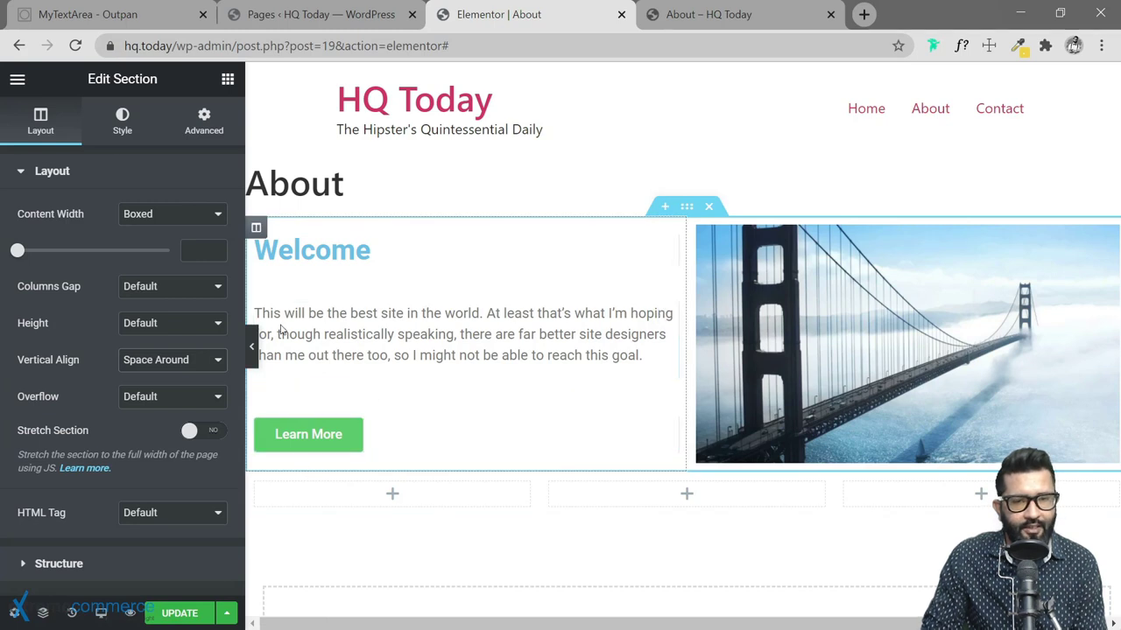
pyautogui.click(168, 362)
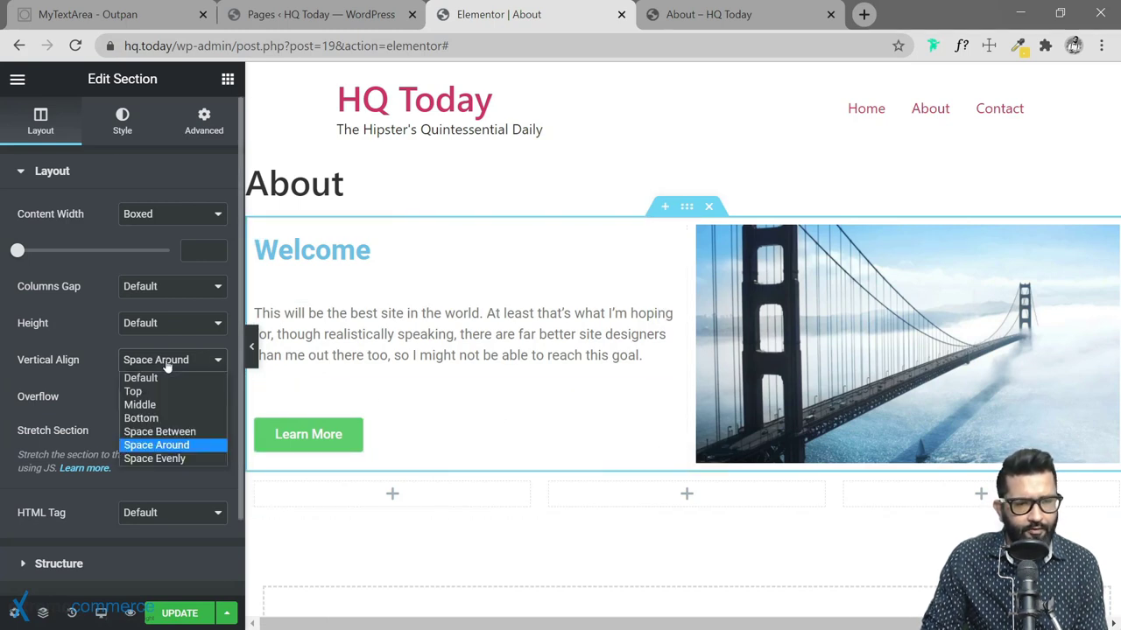
pyautogui.click(172, 461)
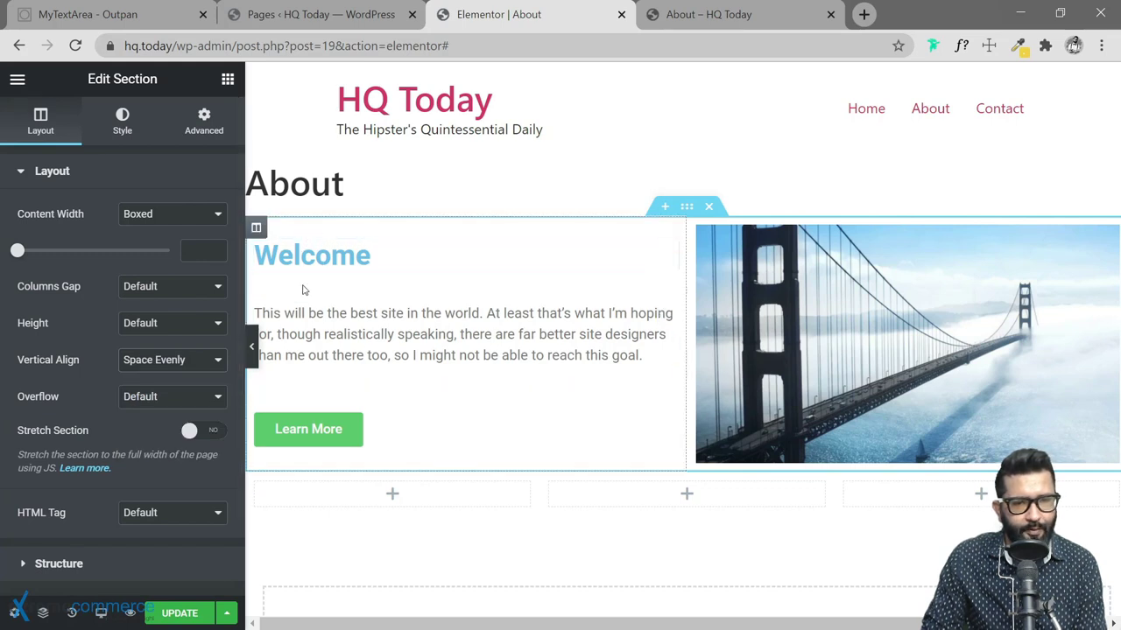
pyautogui.click(176, 366)
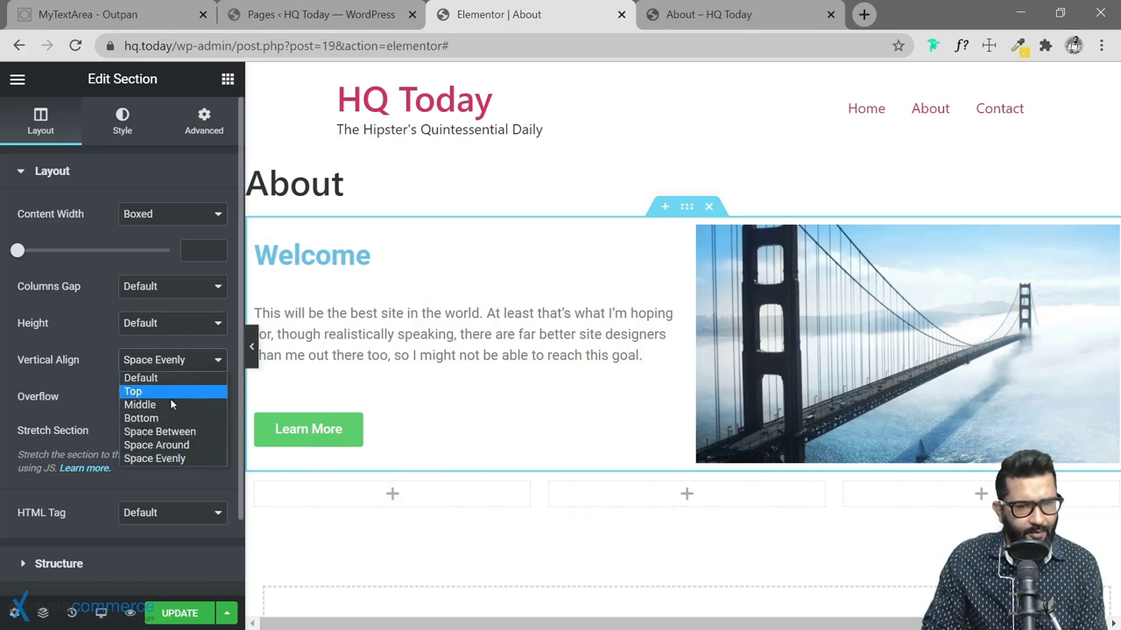
pyautogui.click(170, 404)
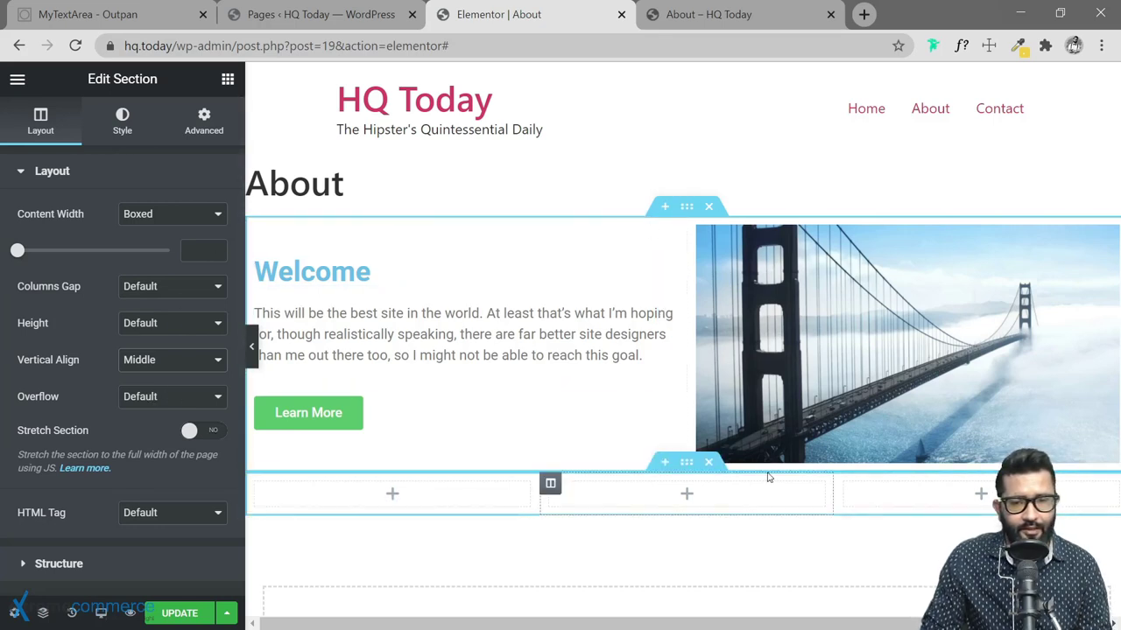
# Delete the empty three-column section and set the two-column section's height to Min Height.
pyautogui.click(708, 463)
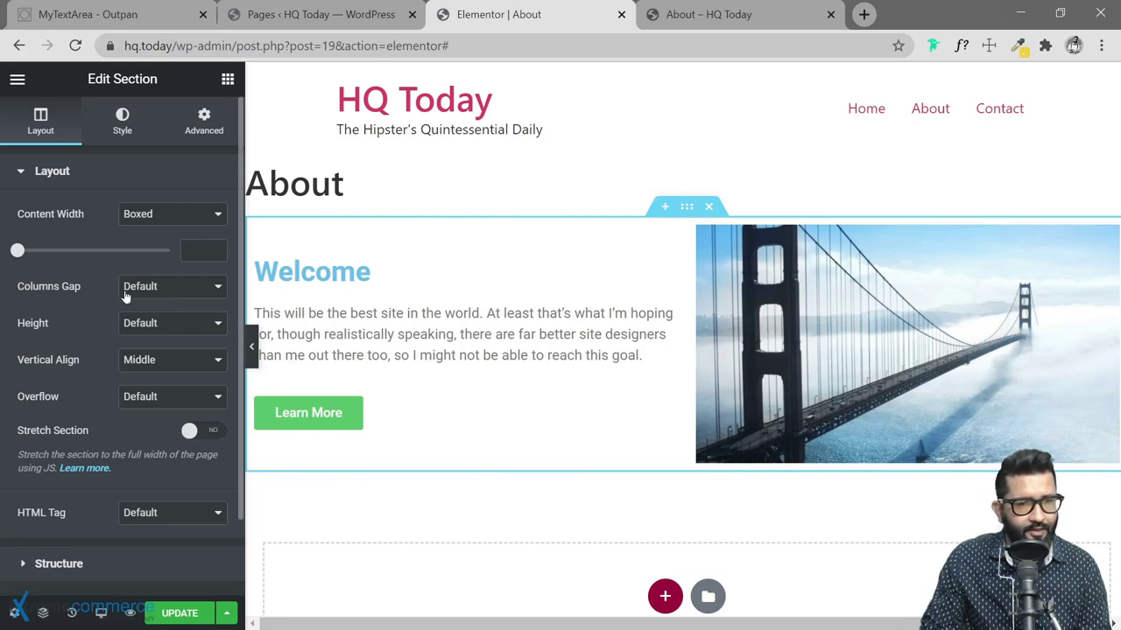
pyautogui.click(159, 325)
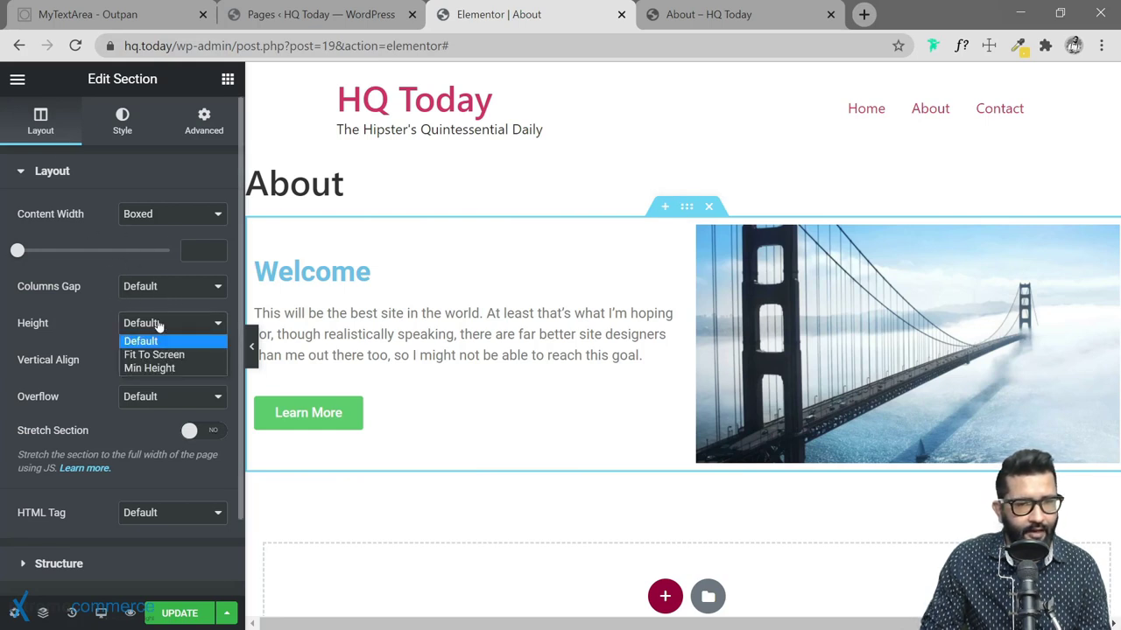
pyautogui.click(165, 369)
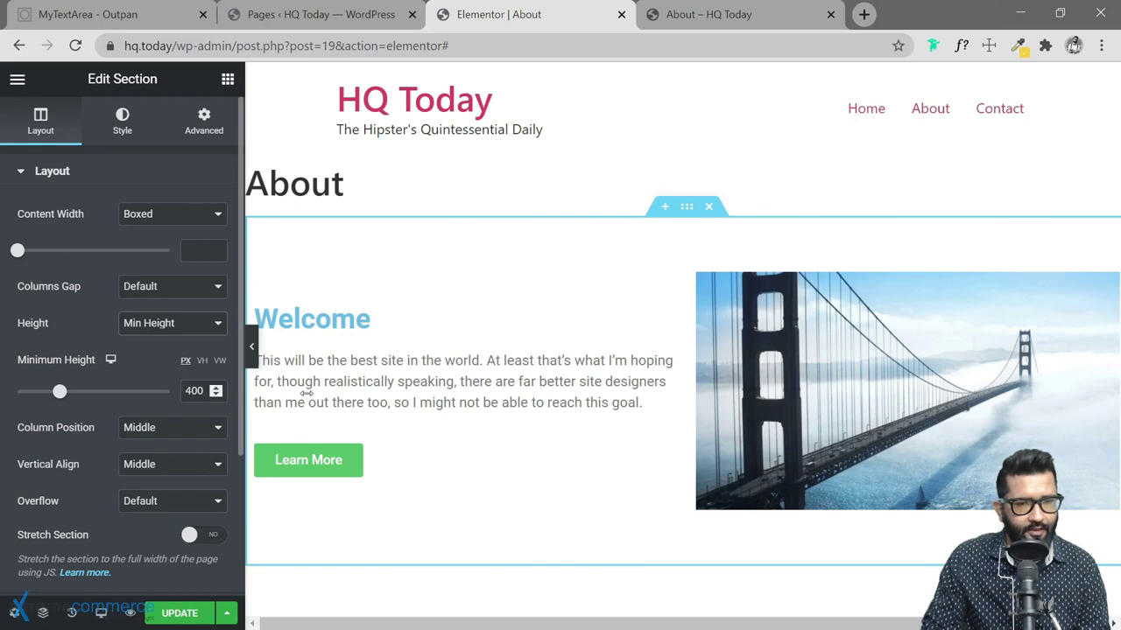
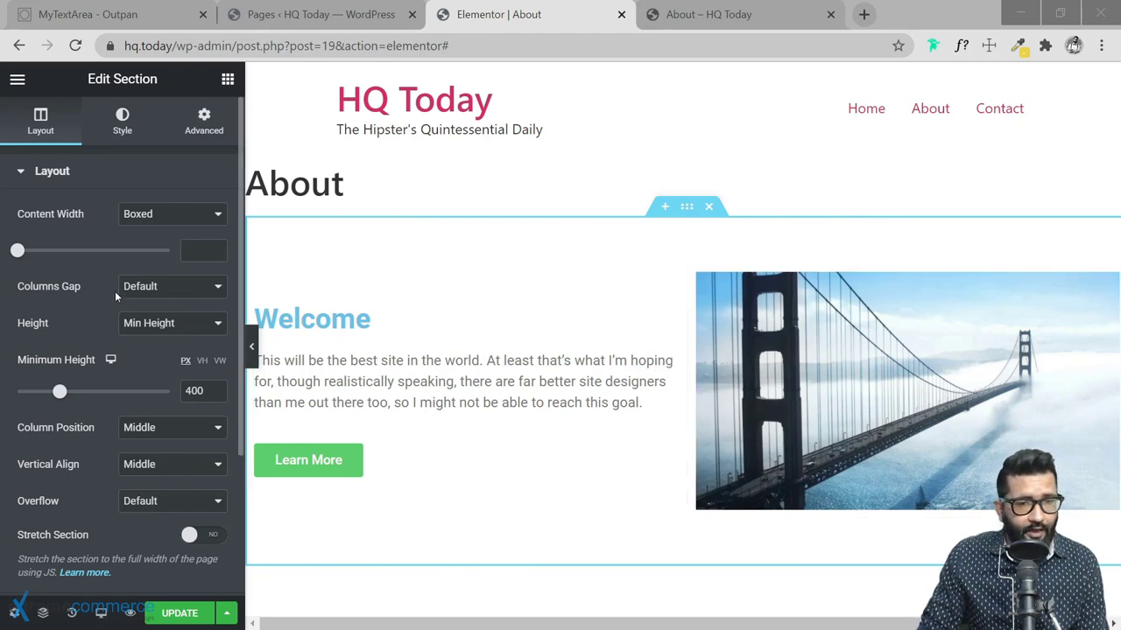
# Compare the Top, Middle and Bottom column positions in the two-column section, and set the column position to Stretch.
pyautogui.click(185, 430)
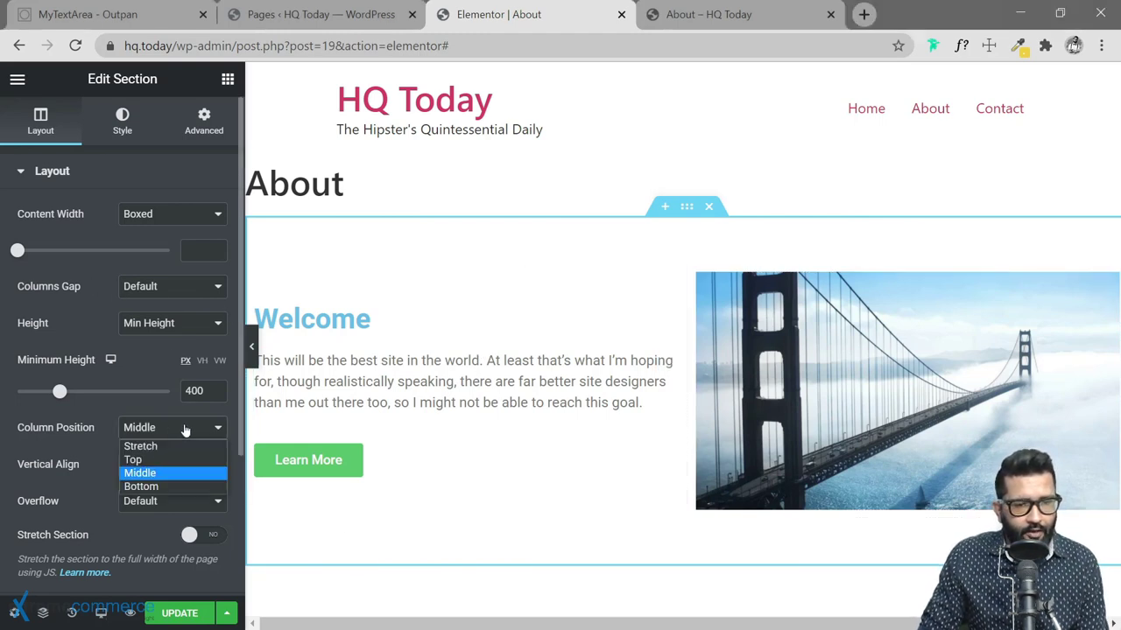
pyautogui.click(168, 457)
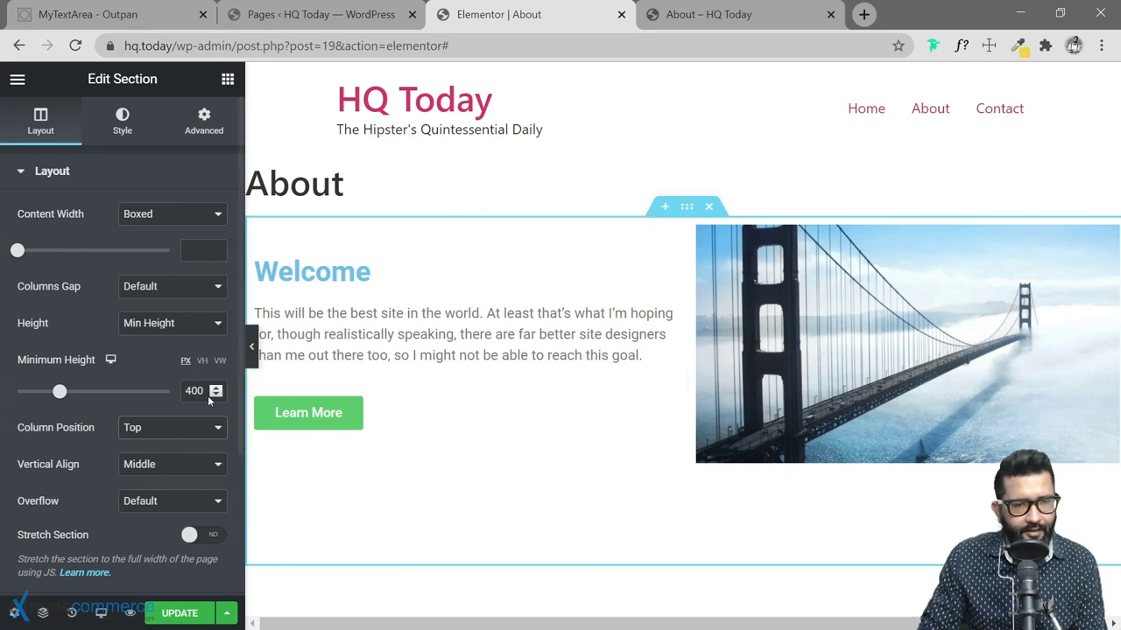
pyautogui.click(184, 436)
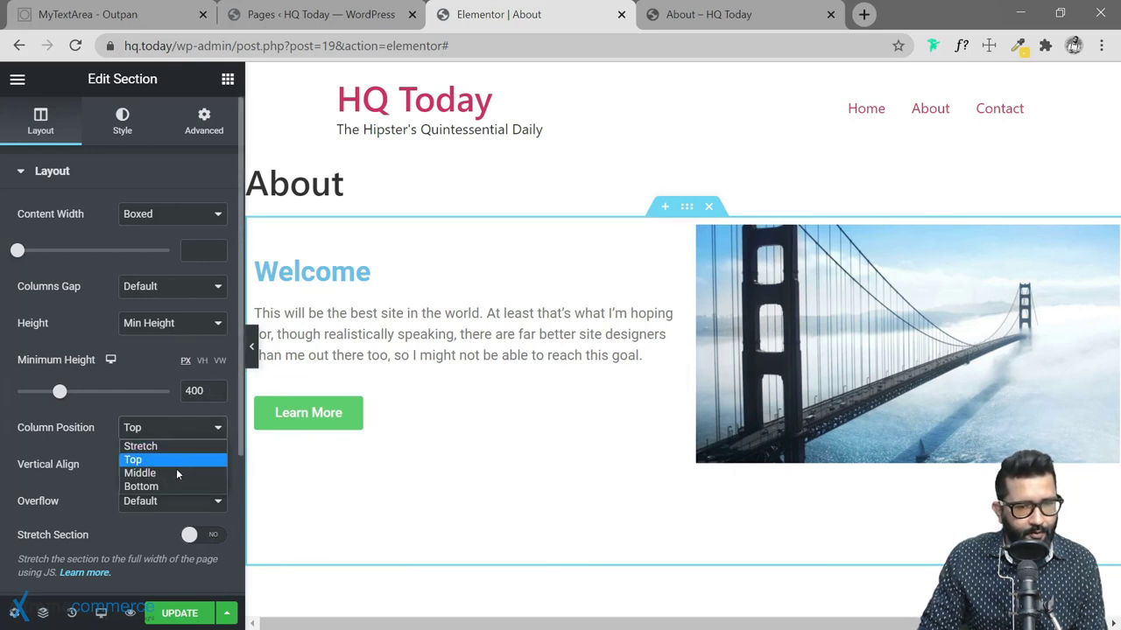
pyautogui.click(171, 477)
pyautogui.click(163, 429)
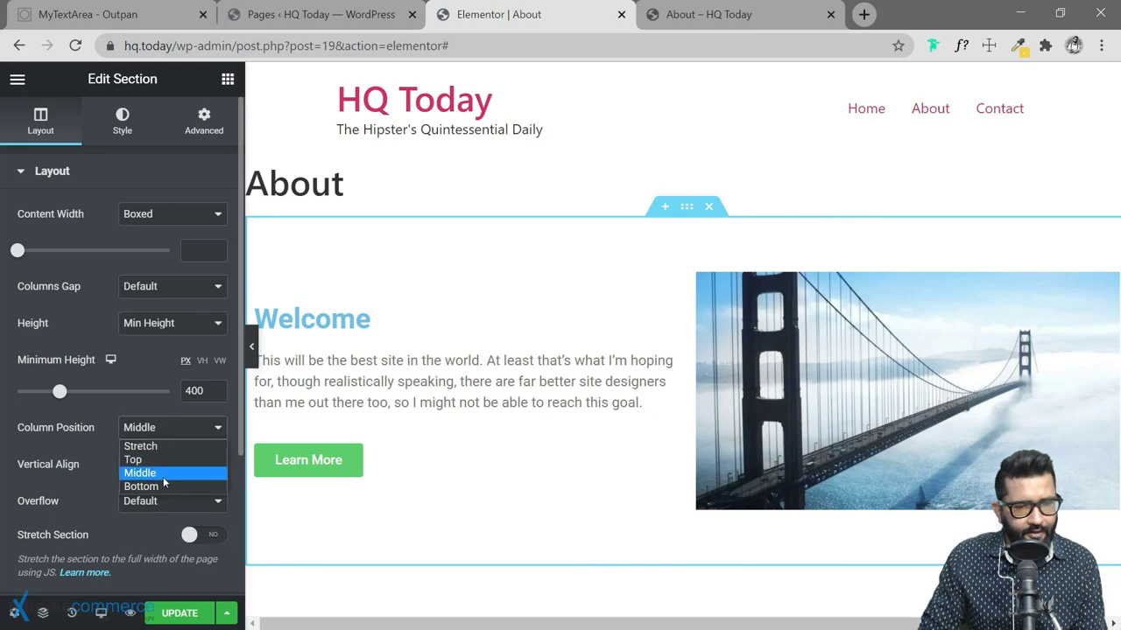
pyautogui.click(164, 484)
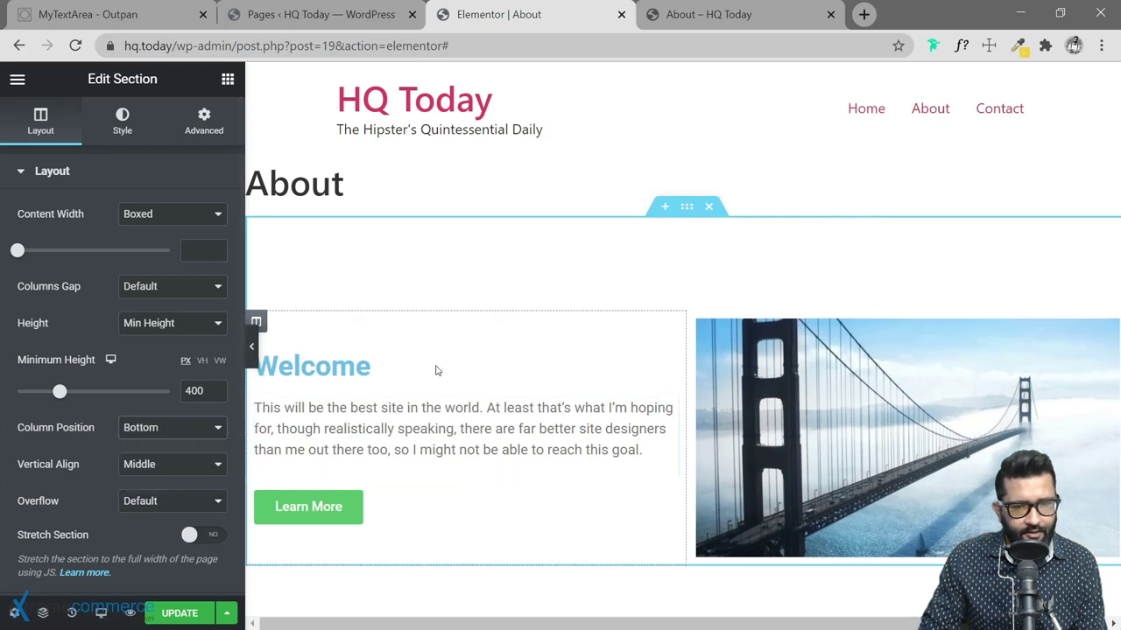
pyautogui.click(182, 431)
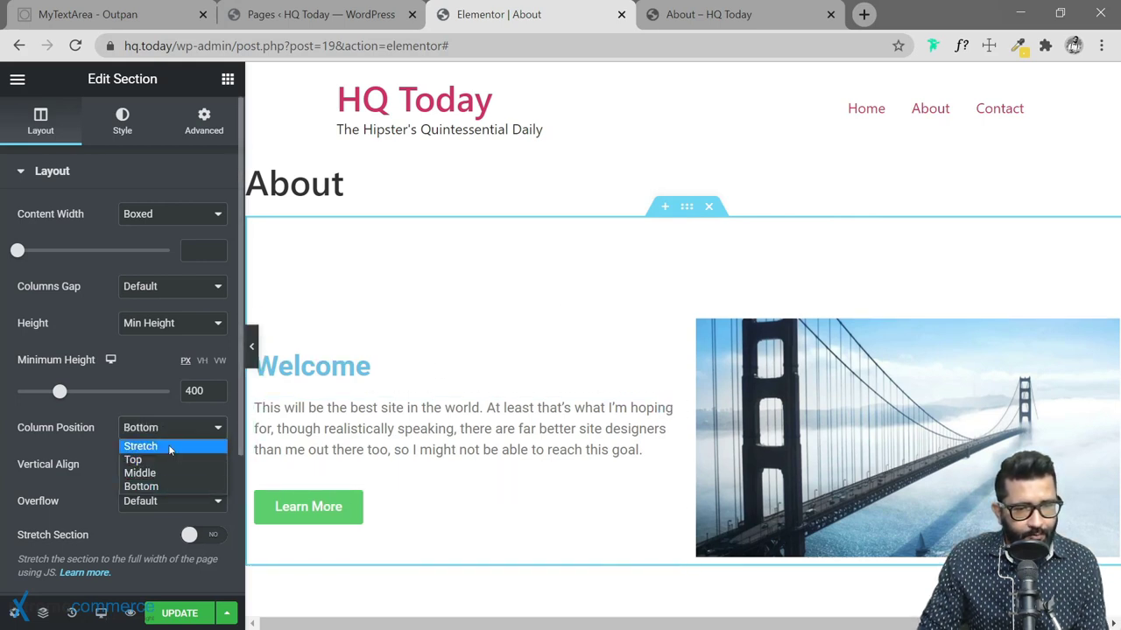
pyautogui.click(168, 443)
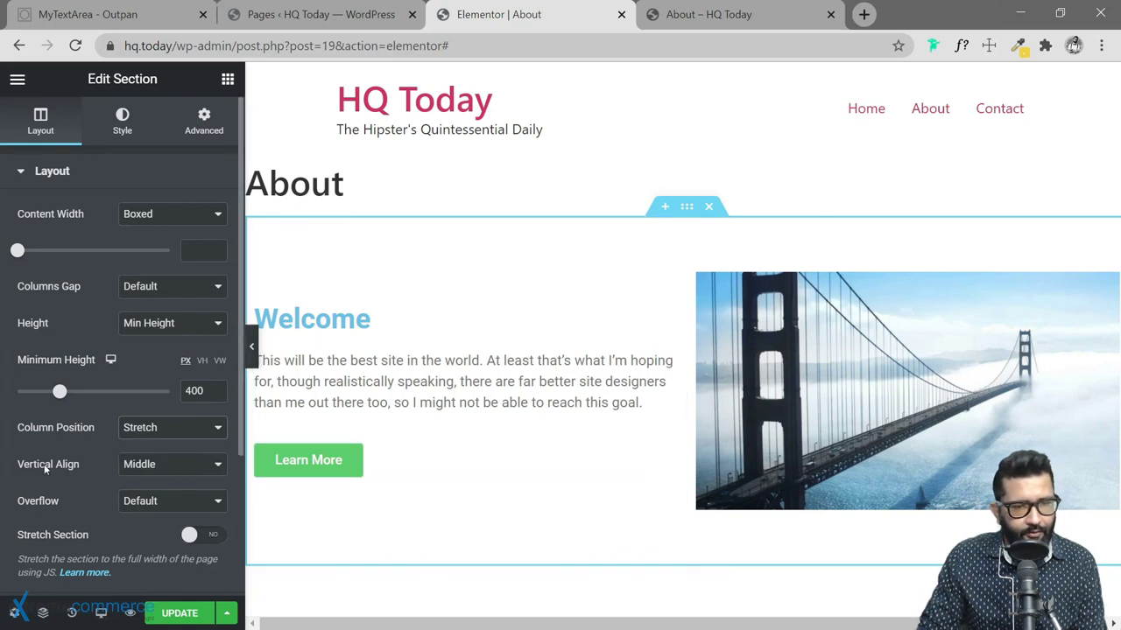
# Try the Default, Top, Middle and Bottom vertical alignments on the section with its columns stretched.
pyautogui.click(172, 472)
pyautogui.click(171, 482)
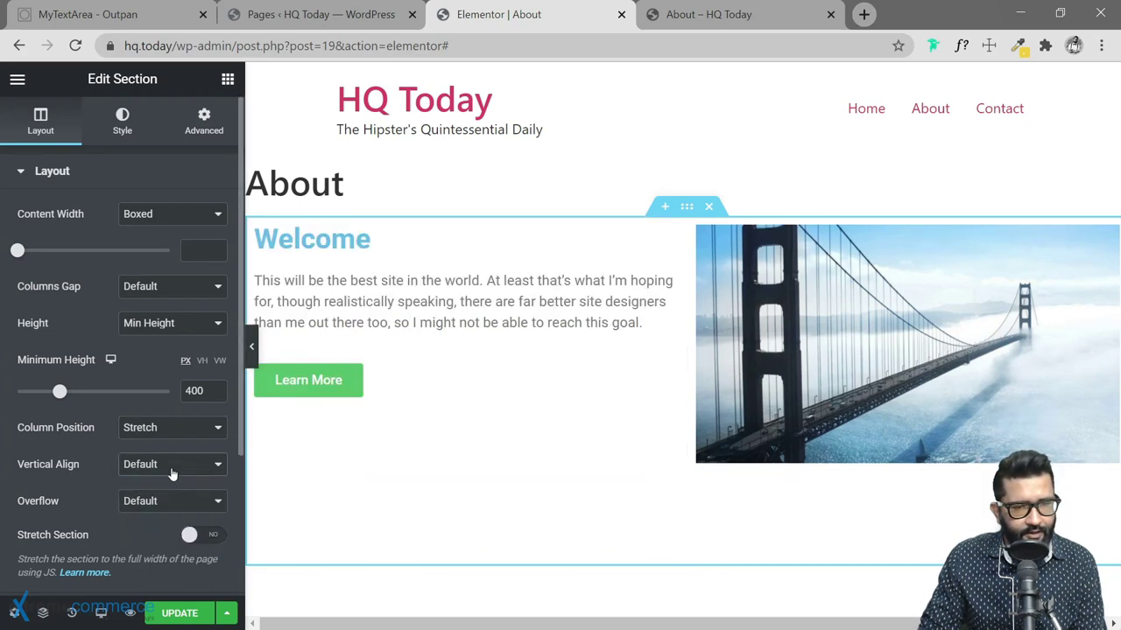
pyautogui.click(171, 473)
pyautogui.click(172, 497)
pyautogui.click(174, 473)
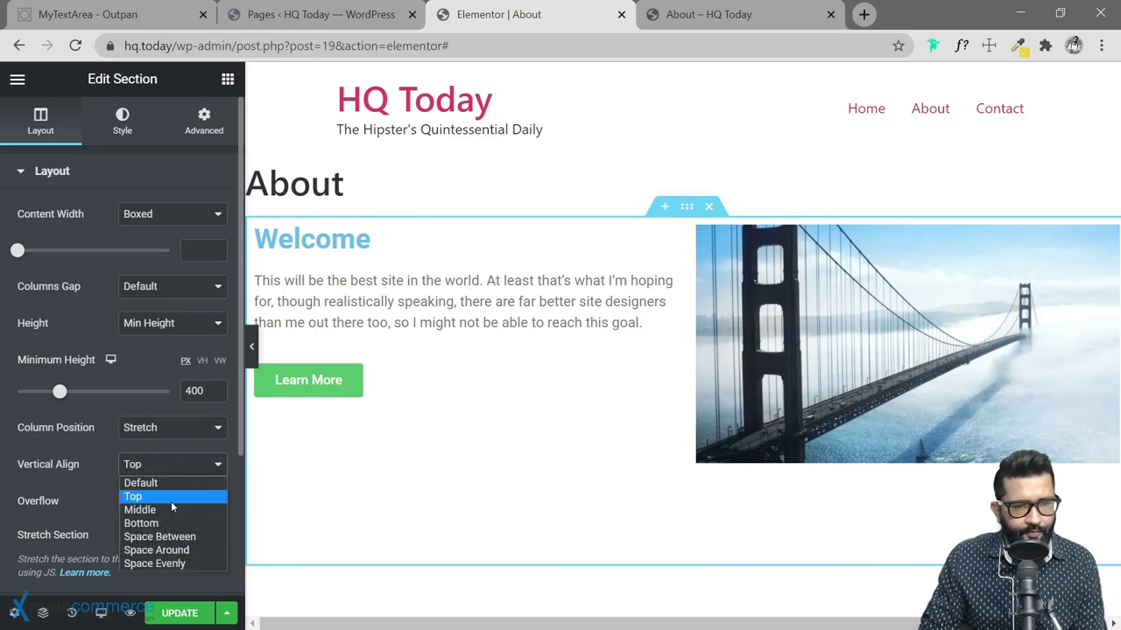
pyautogui.click(172, 510)
pyautogui.click(176, 473)
pyautogui.click(187, 520)
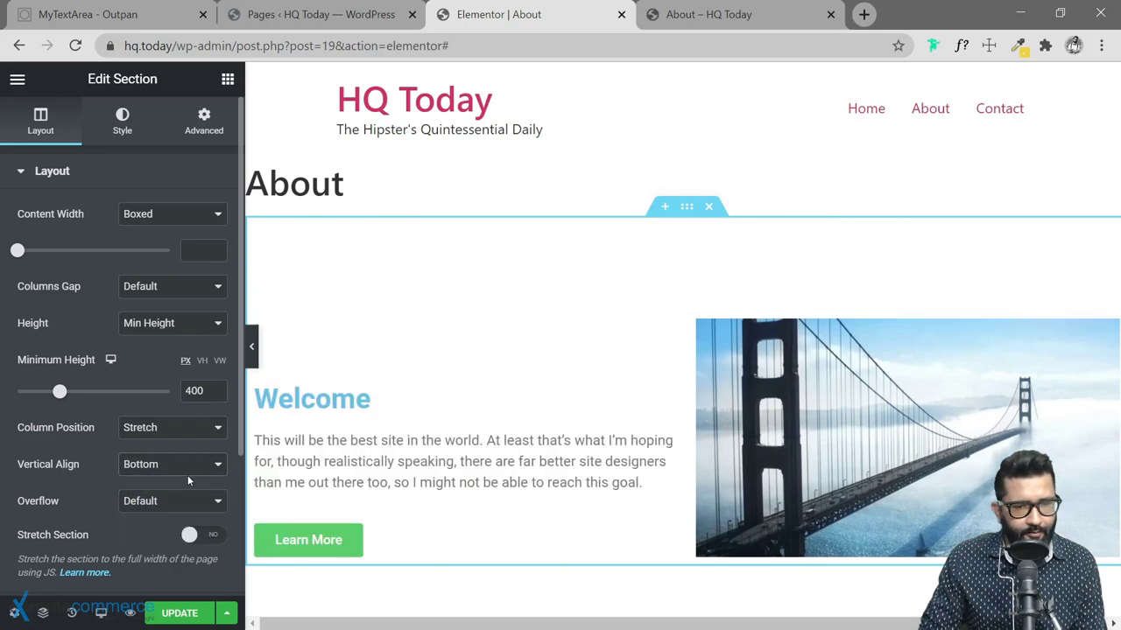
# Try the Middle column position, restore it to Stretch, and set the section's vertical alignment to Default.
pyautogui.click(183, 429)
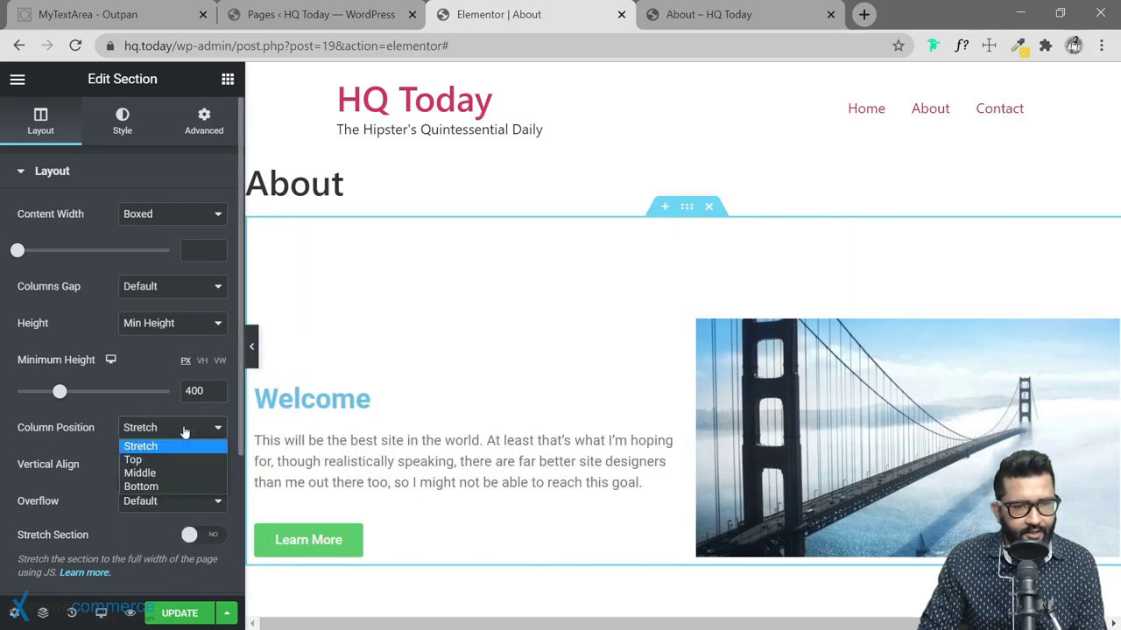
pyautogui.click(178, 473)
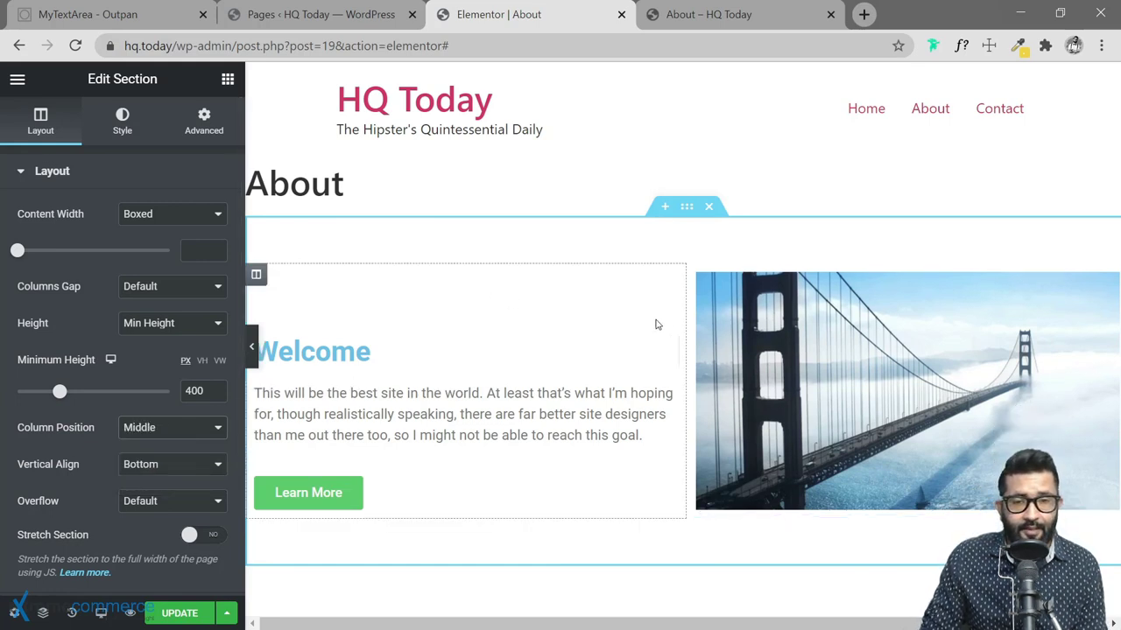
pyautogui.click(175, 427)
pyautogui.click(173, 443)
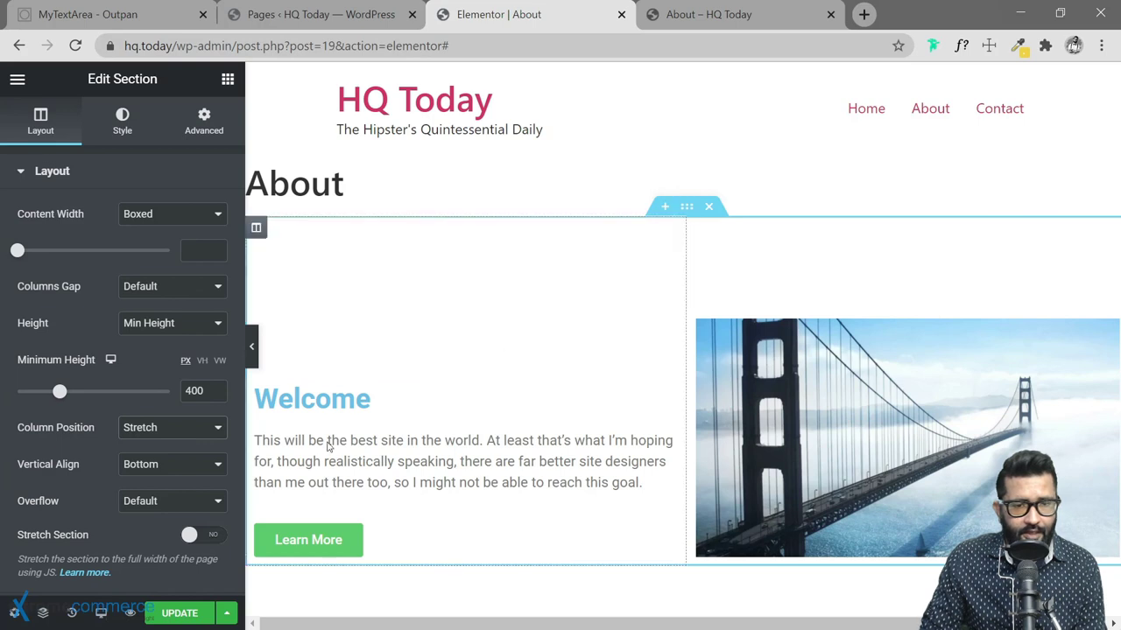
pyautogui.click(150, 464)
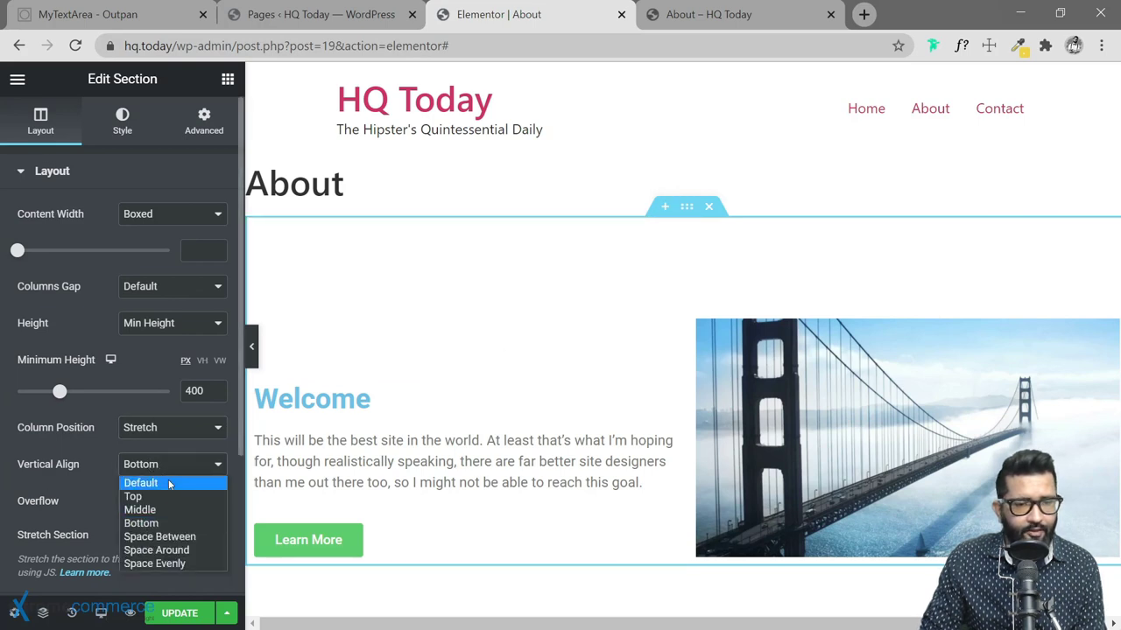
pyautogui.click(140, 481)
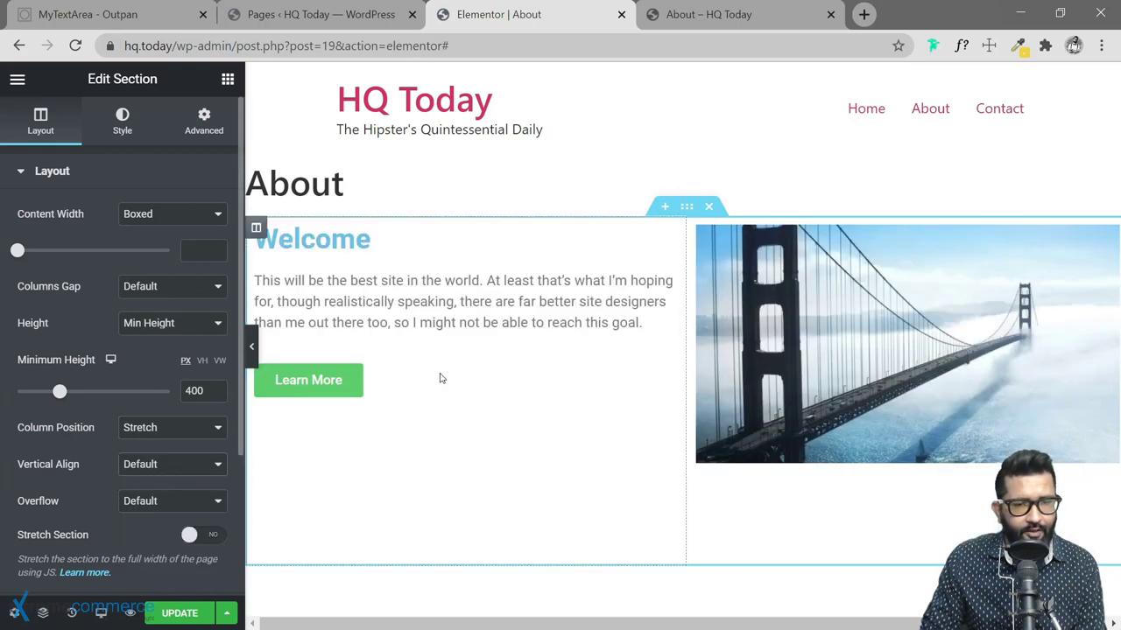
# Set the vertical alignment of the text column to Top and of the bridge image column to Middle.
pyautogui.click(257, 228)
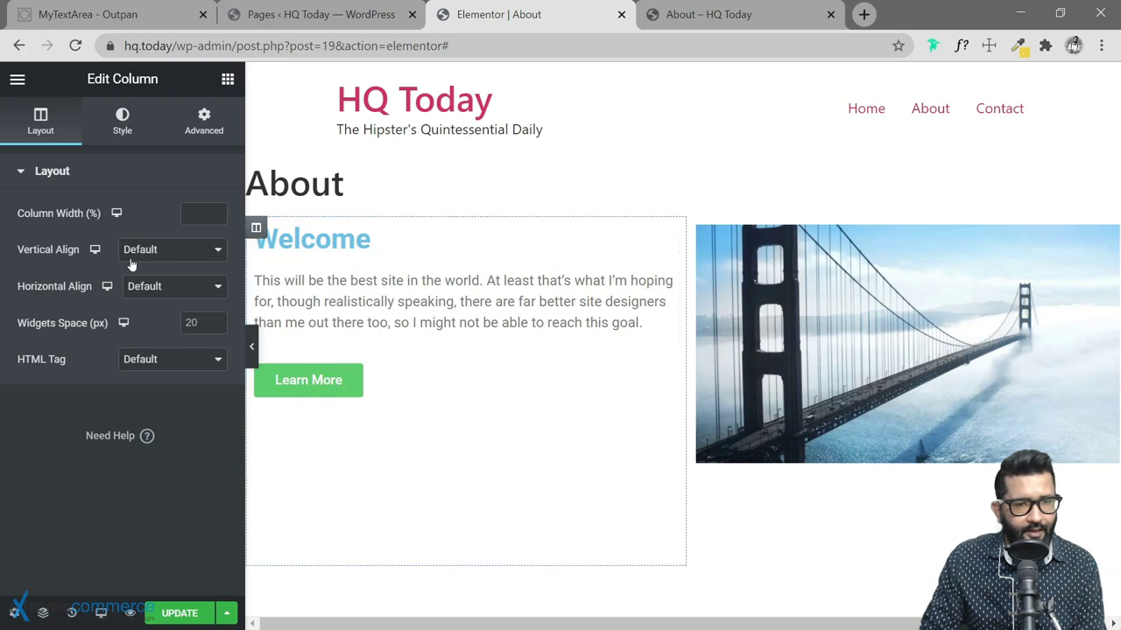
pyautogui.click(161, 252)
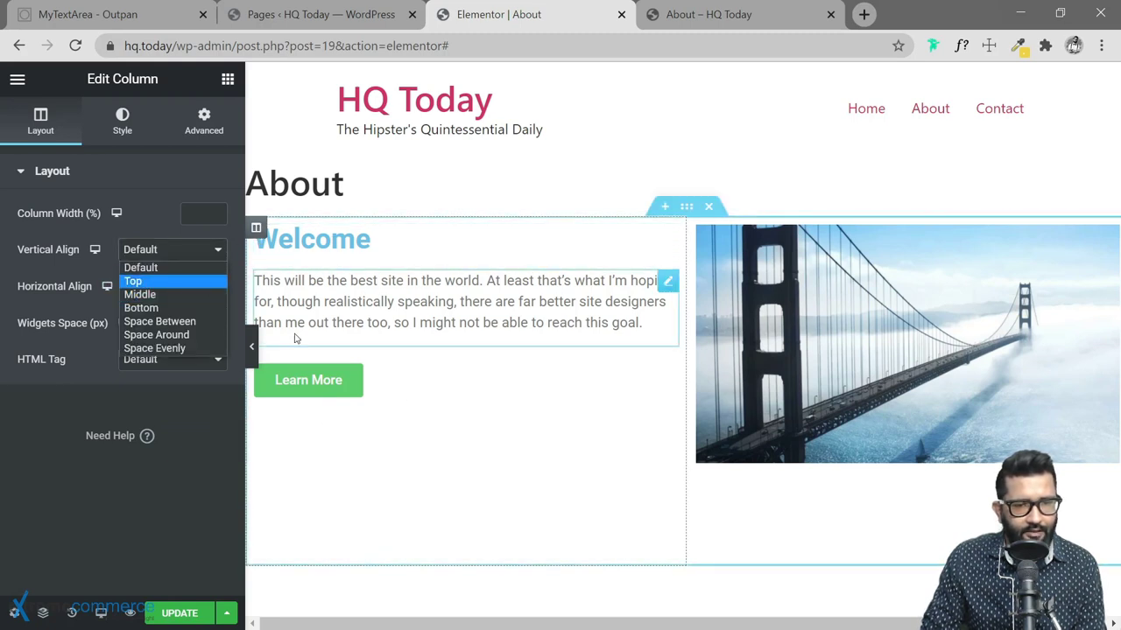
pyautogui.click(154, 283)
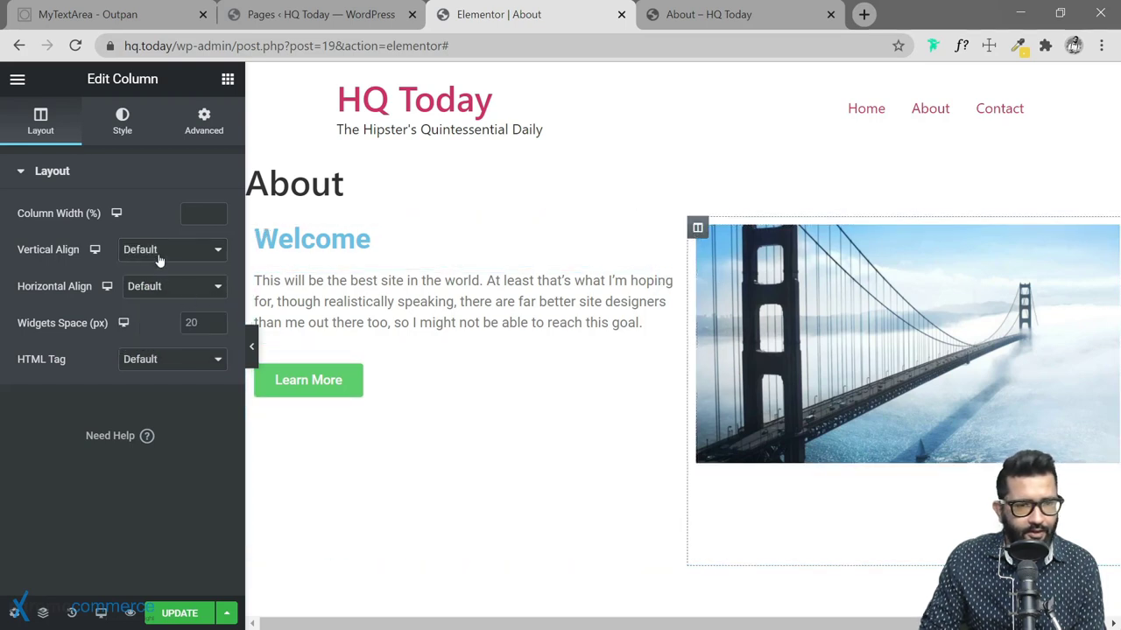
pyautogui.click(157, 256)
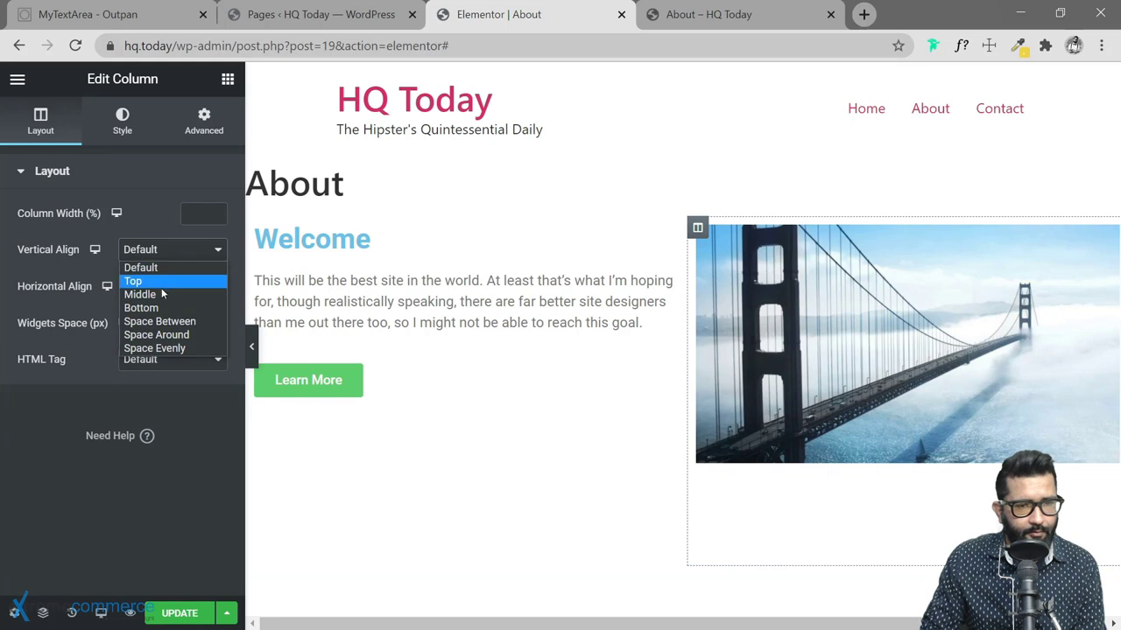
pyautogui.click(164, 295)
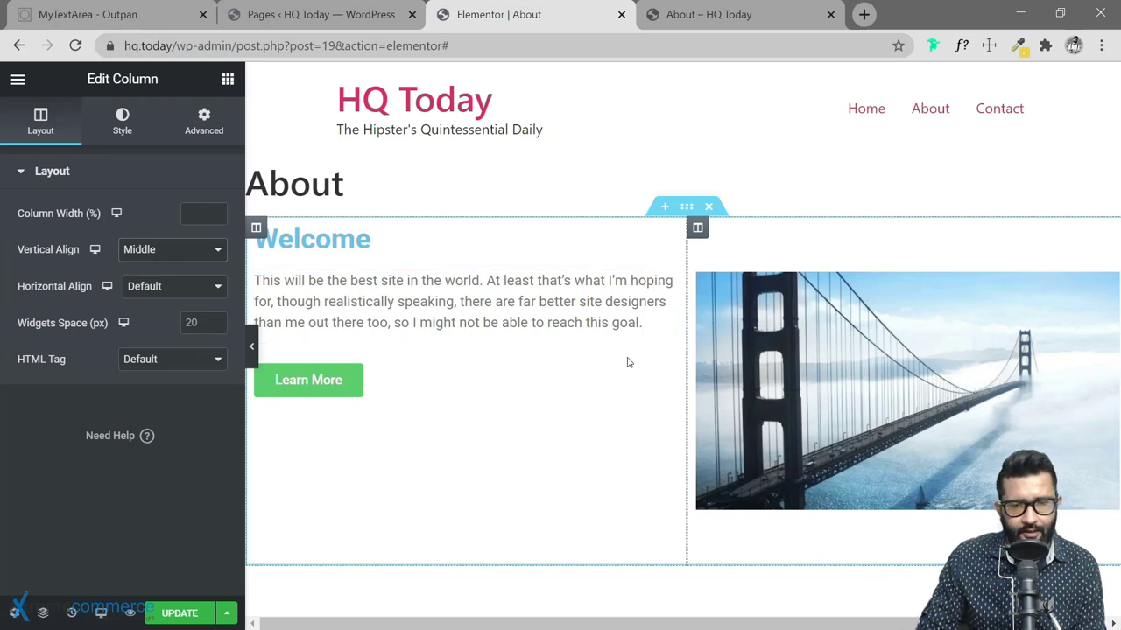
# Review the two-column section's style options, including its Typography colors and text alignment.
pyautogui.click(686, 207)
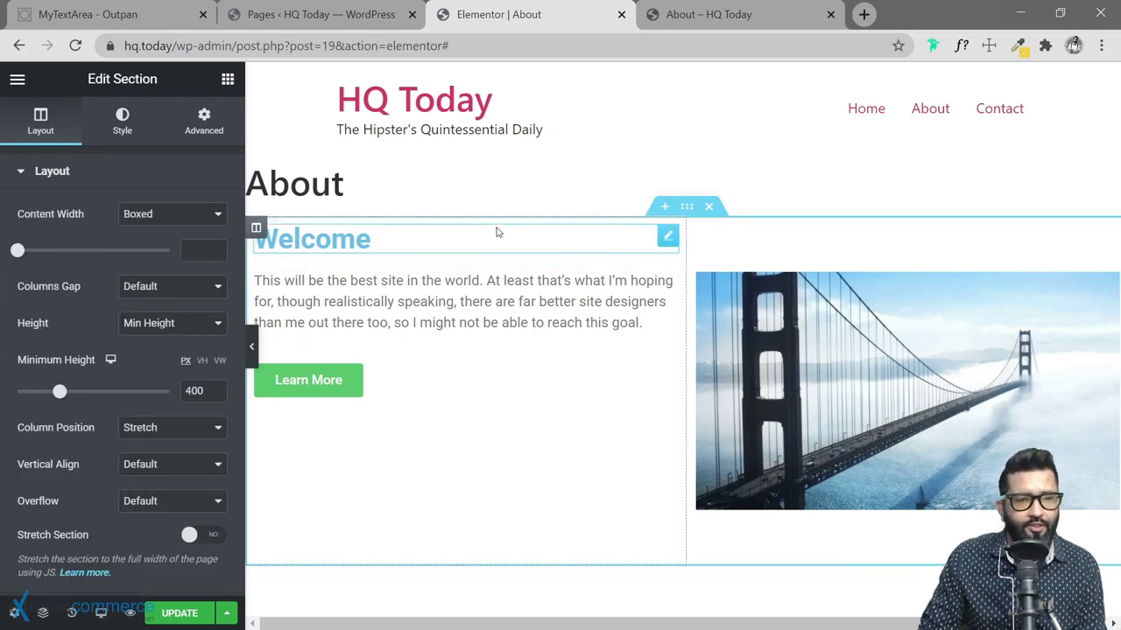
pyautogui.click(124, 131)
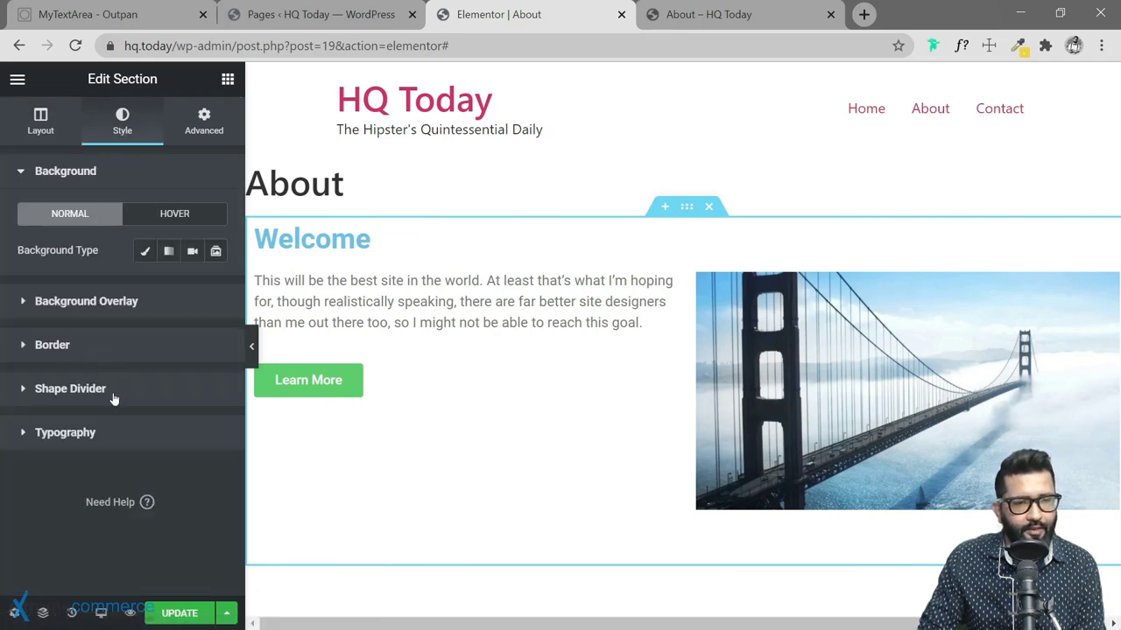
pyautogui.scroll(-1, 612, 552)
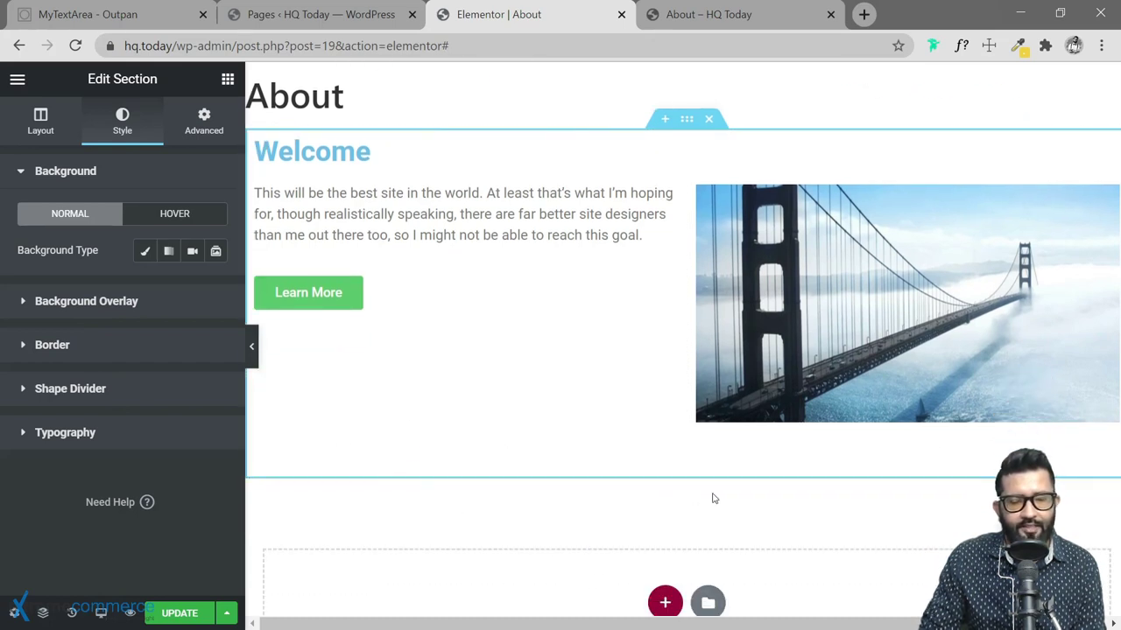
pyautogui.scroll(1, 618, 475)
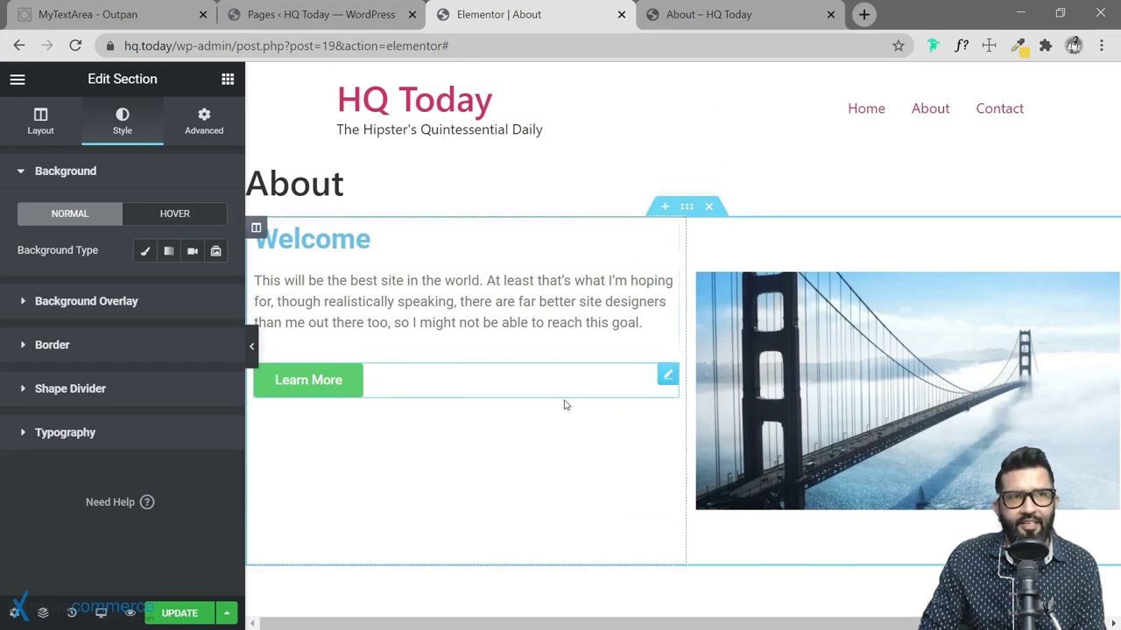
pyautogui.click(130, 437)
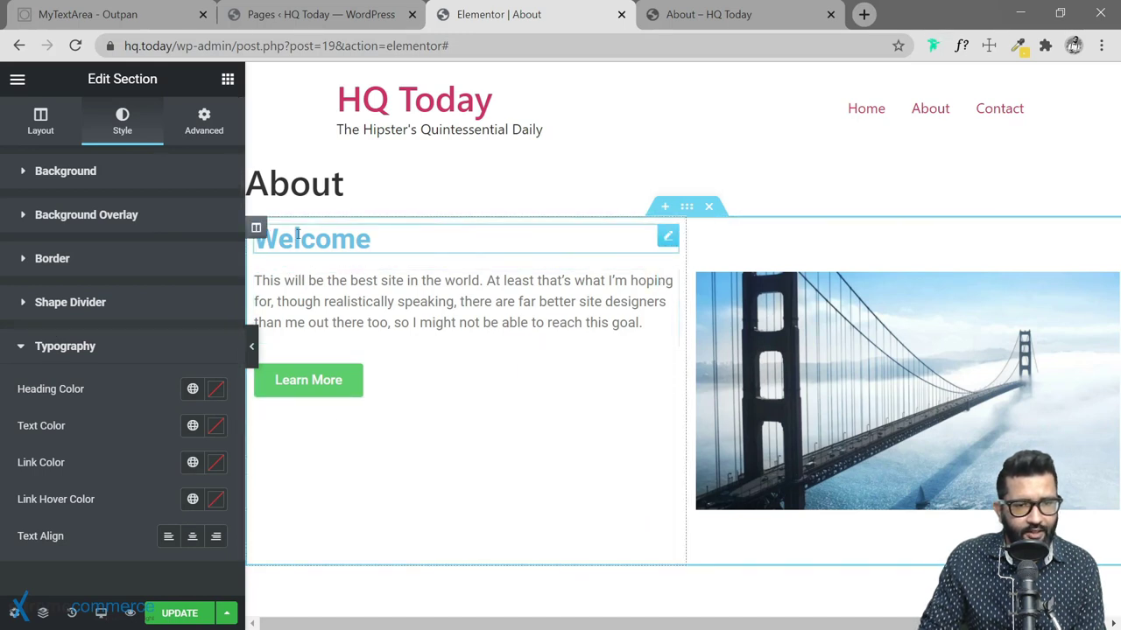
pyautogui.click(123, 350)
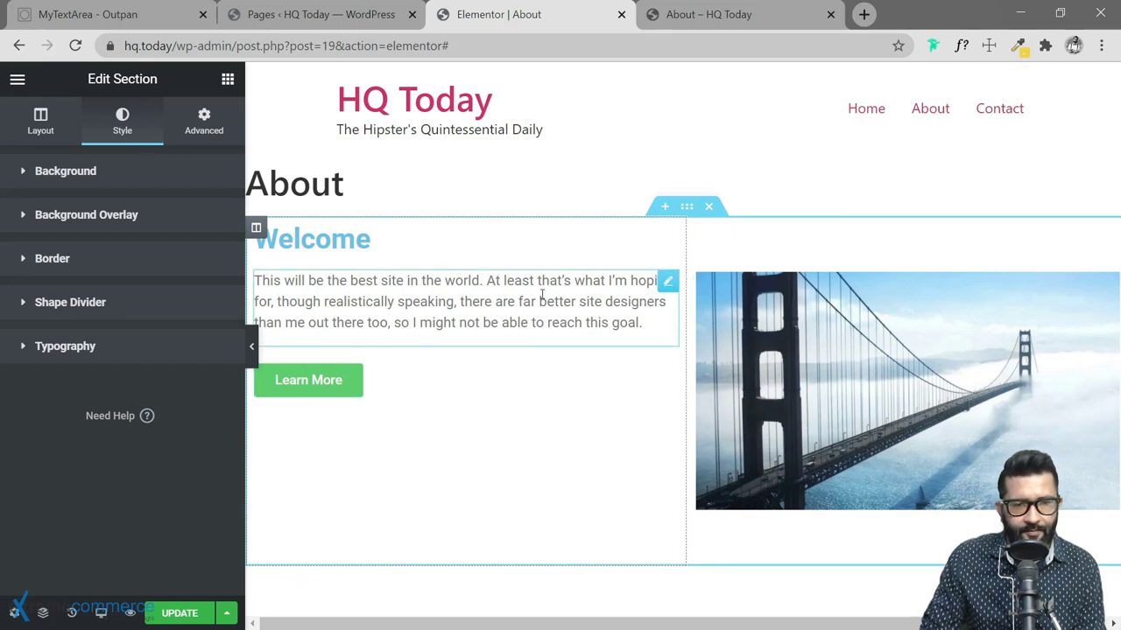
# Give the two-column section a Classic background, trying teal and stronger pink shades before setting the color to pale pink #FFE5F5.
pyautogui.click(98, 173)
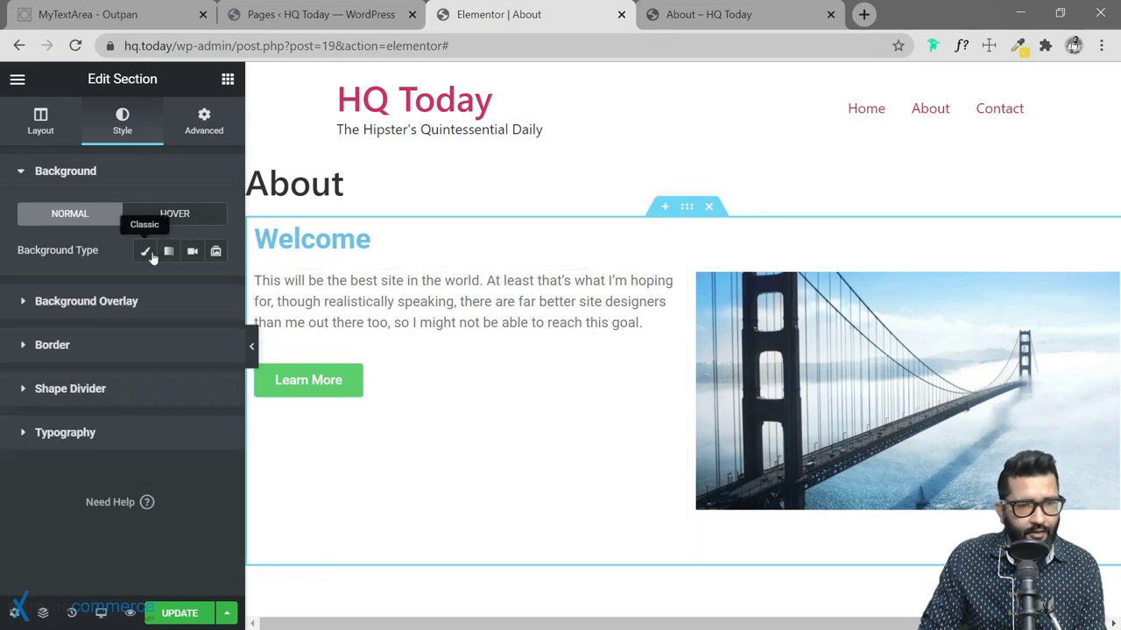
pyautogui.click(146, 253)
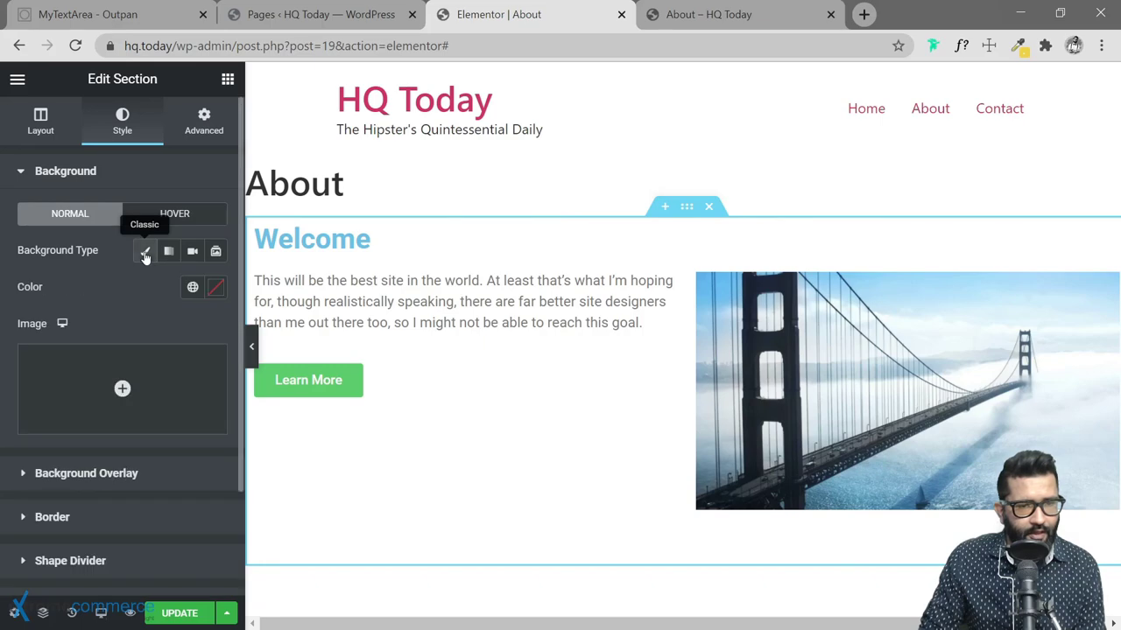
pyautogui.click(194, 289)
pyautogui.click(215, 287)
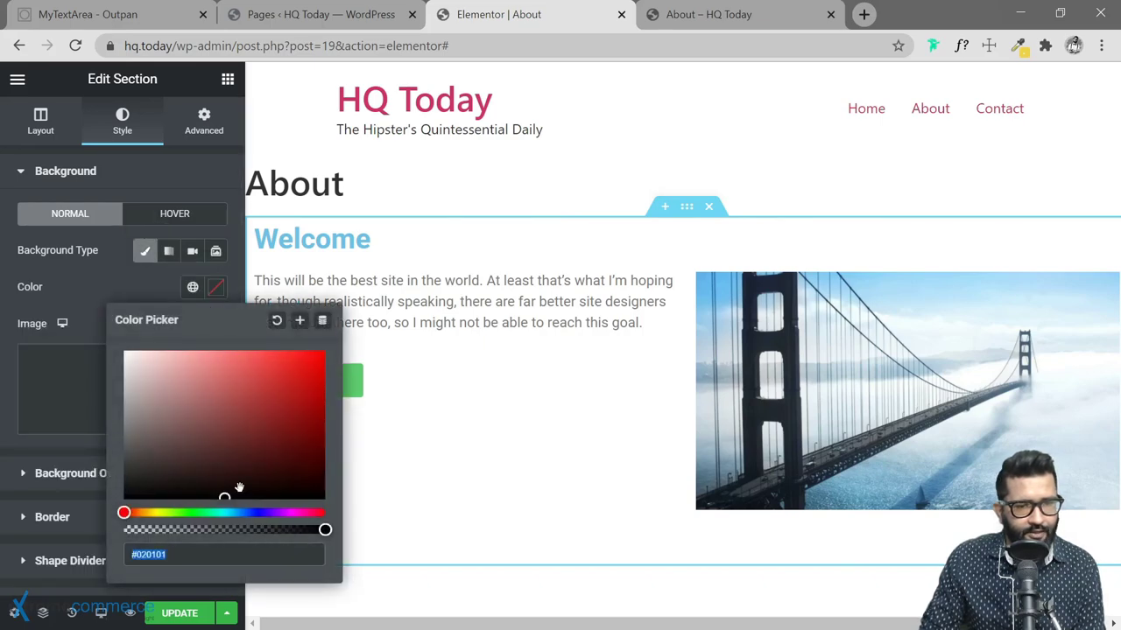
pyautogui.moveTo(251, 452)
pyautogui.mouseDown()
pyautogui.moveTo(259, 431)
pyautogui.moveTo(245, 395)
pyautogui.moveTo(200, 376)
pyautogui.moveTo(184, 434)
pyautogui.mouseUp()
pyautogui.moveTo(200, 514)
pyautogui.mouseDown()
pyautogui.moveTo(155, 514)
pyautogui.moveTo(243, 514)
pyautogui.mouseUp()
pyautogui.moveTo(228, 513); pyautogui.dragTo(224, 512)
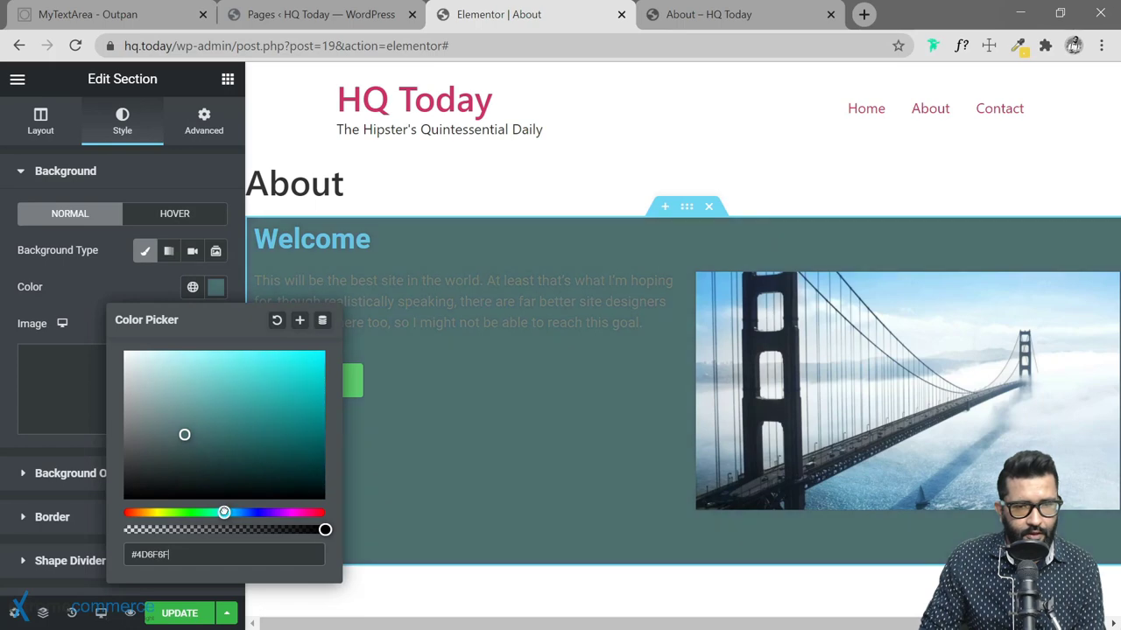
pyautogui.moveTo(184, 431); pyautogui.dragTo(187, 372)
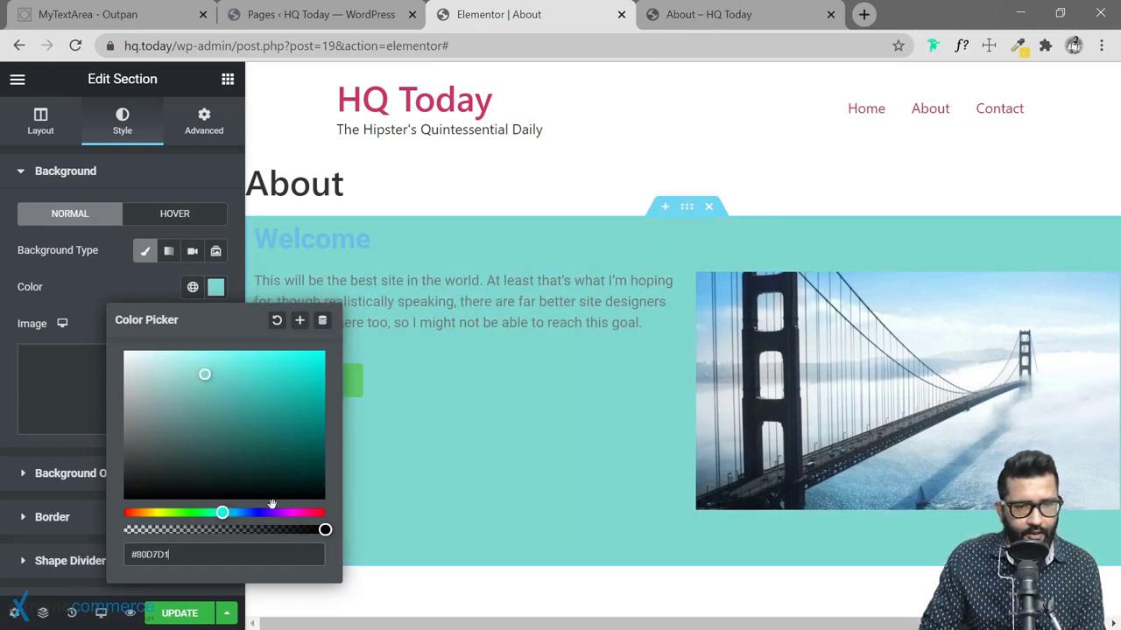
pyautogui.click(303, 512)
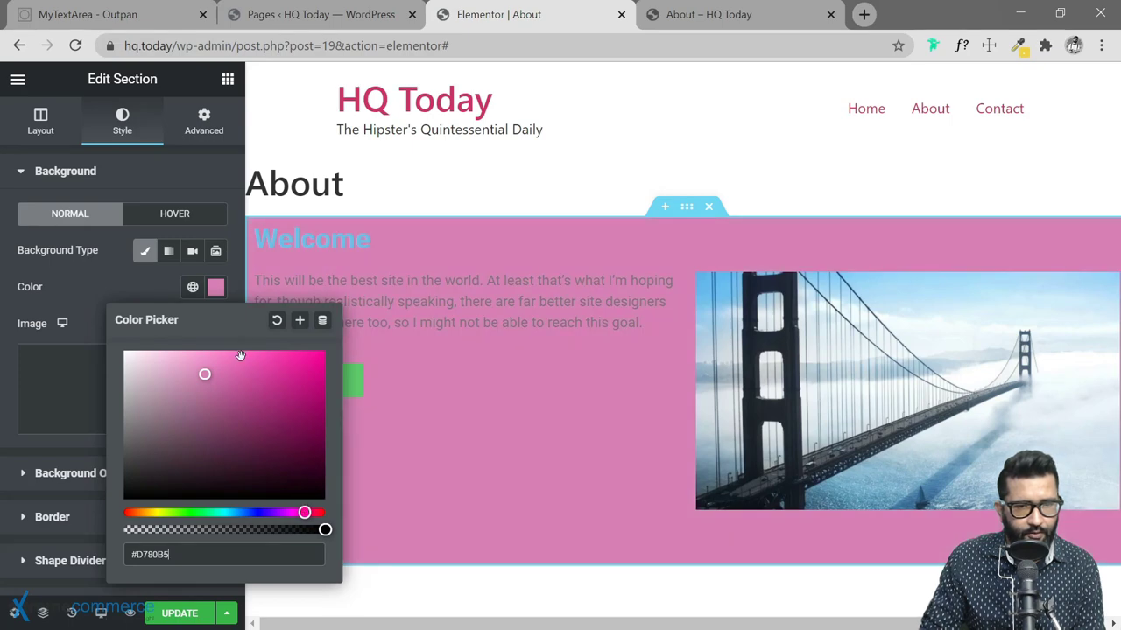
pyautogui.moveTo(204, 374); pyautogui.dragTo(145, 349)
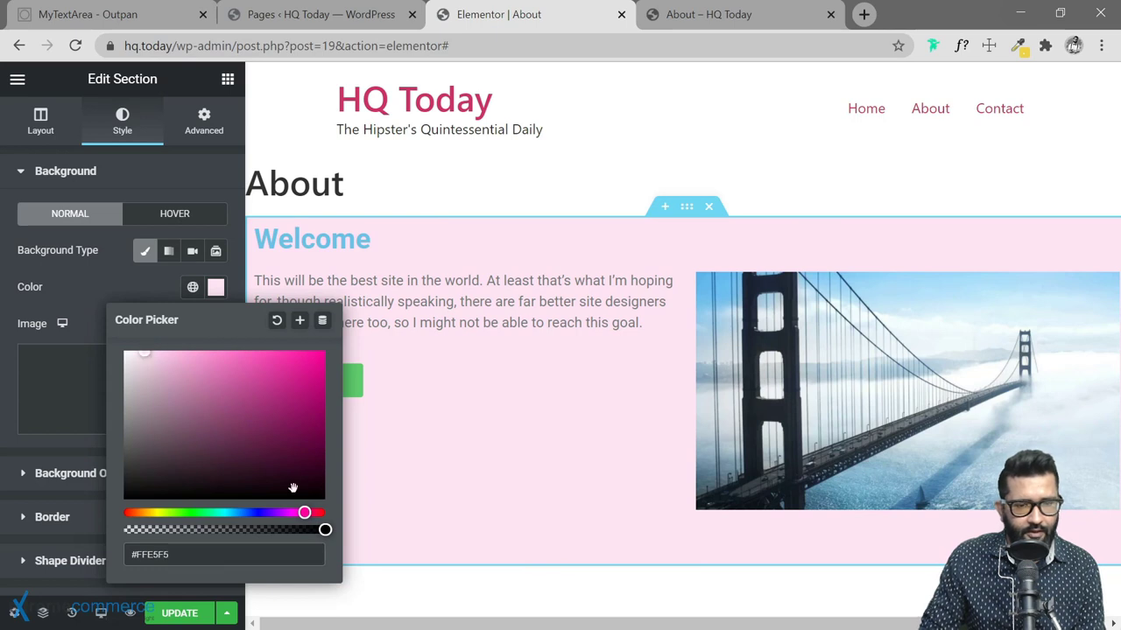
pyautogui.click(218, 288)
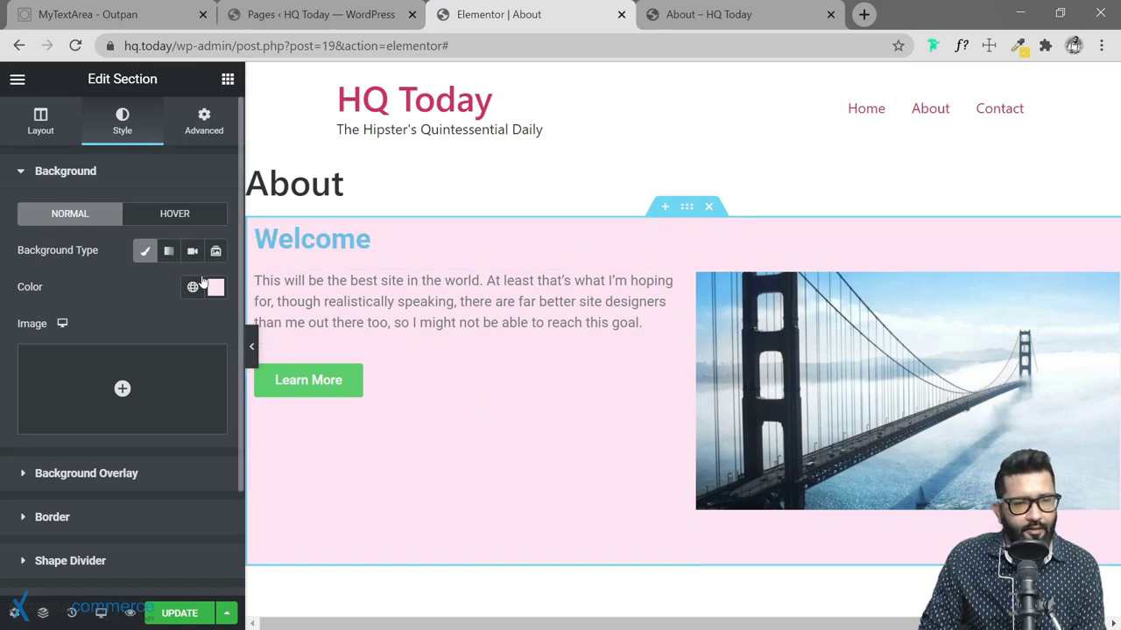
# Try a Gradient background on the section with the Radial and Linear types, and restore the Classic background.
pyautogui.click(168, 252)
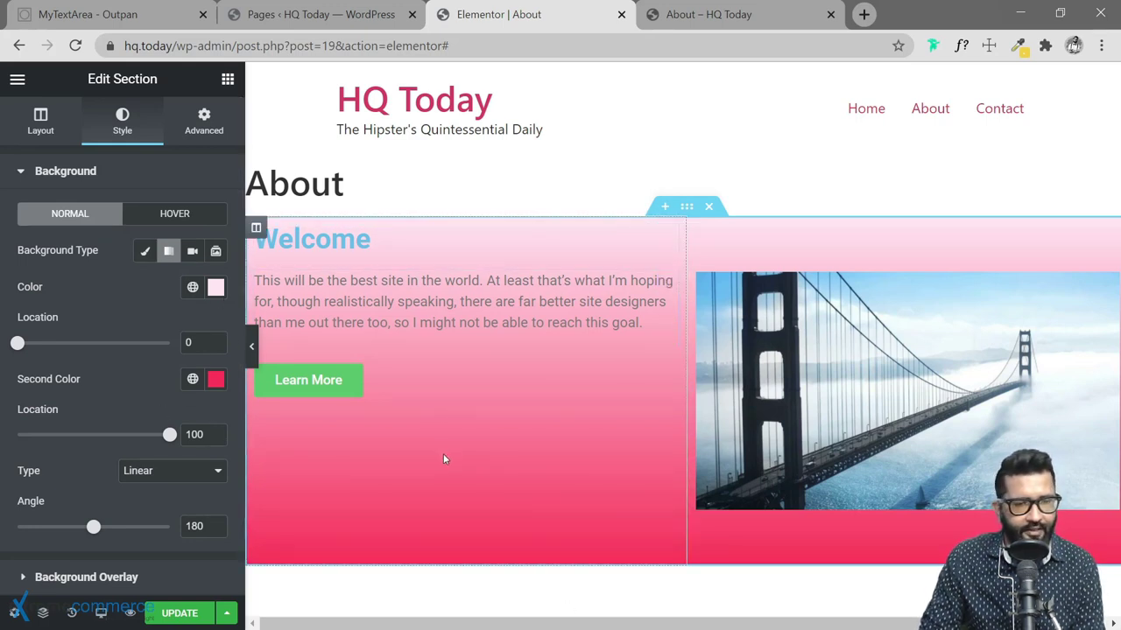
pyautogui.click(189, 471)
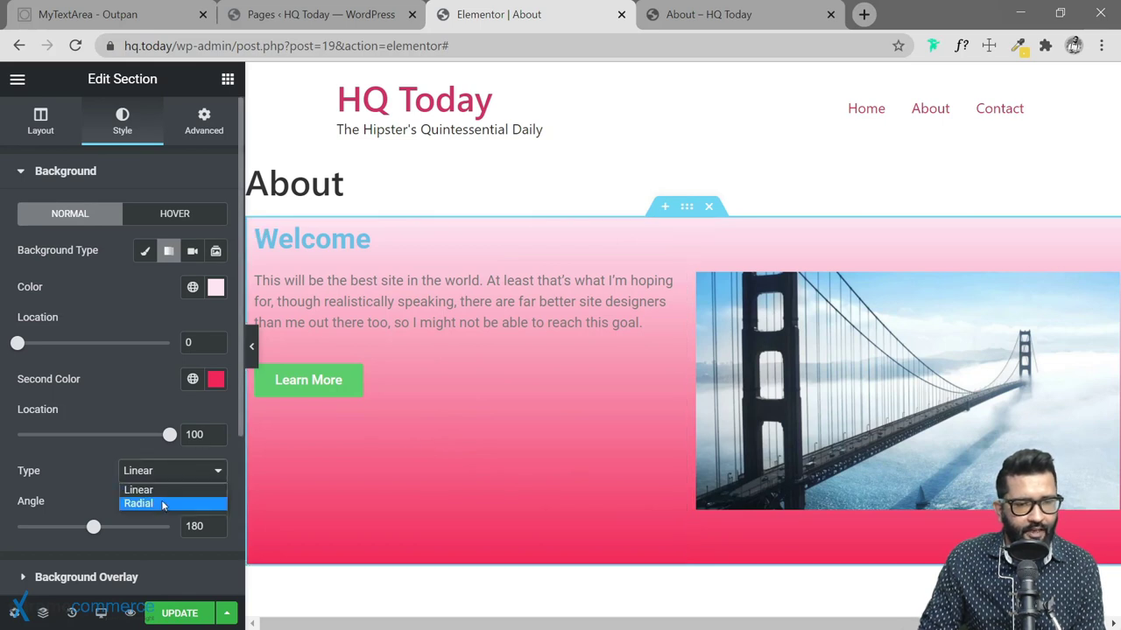
pyautogui.click(162, 504)
pyautogui.click(166, 474)
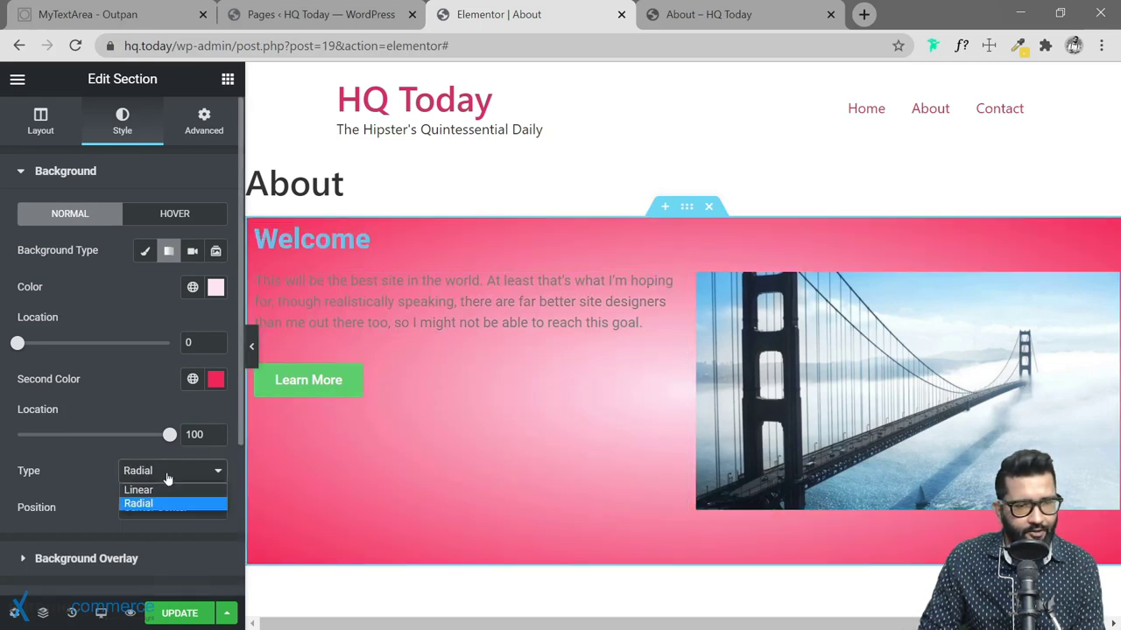
pyautogui.click(144, 491)
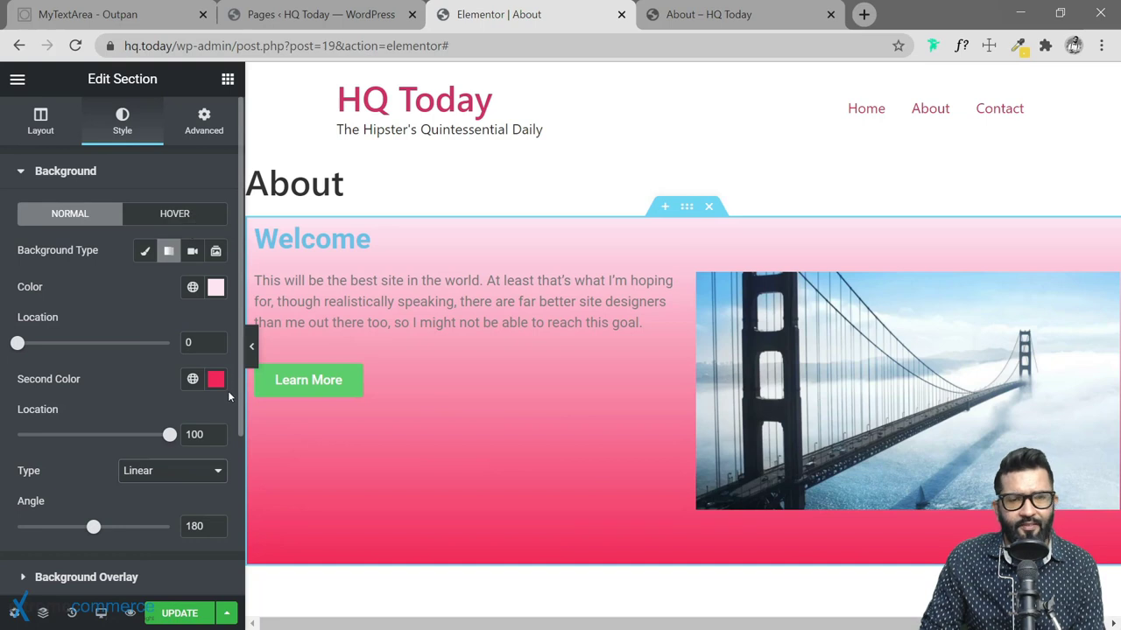
pyautogui.scroll(-3, 99, 347)
pyautogui.scroll(3, 101, 353)
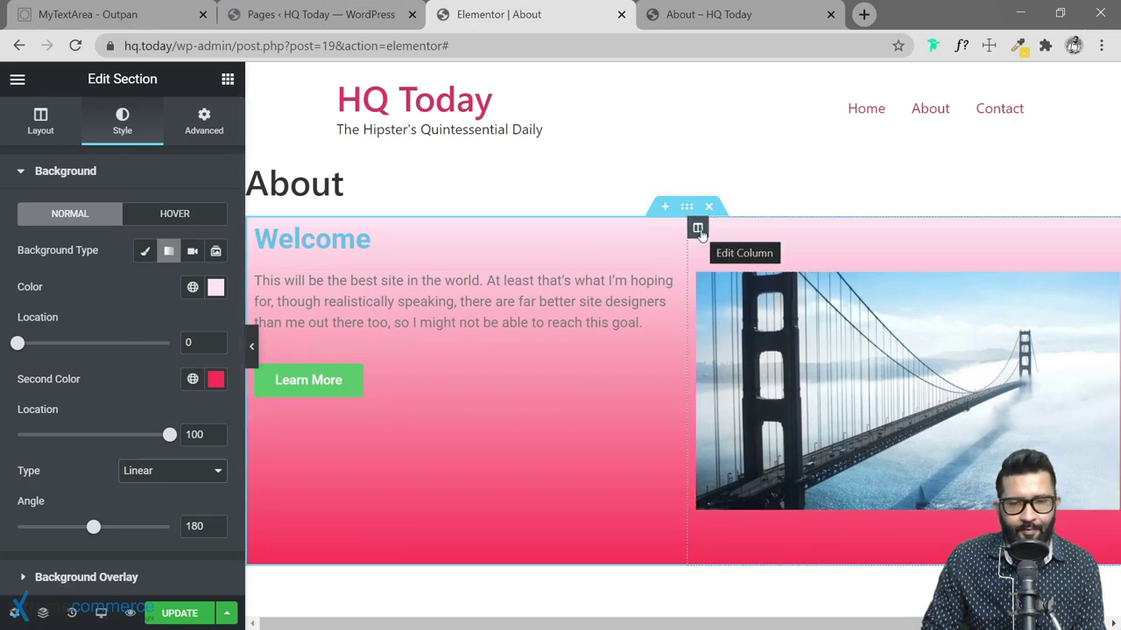
pyautogui.scroll(-5, 60, 343)
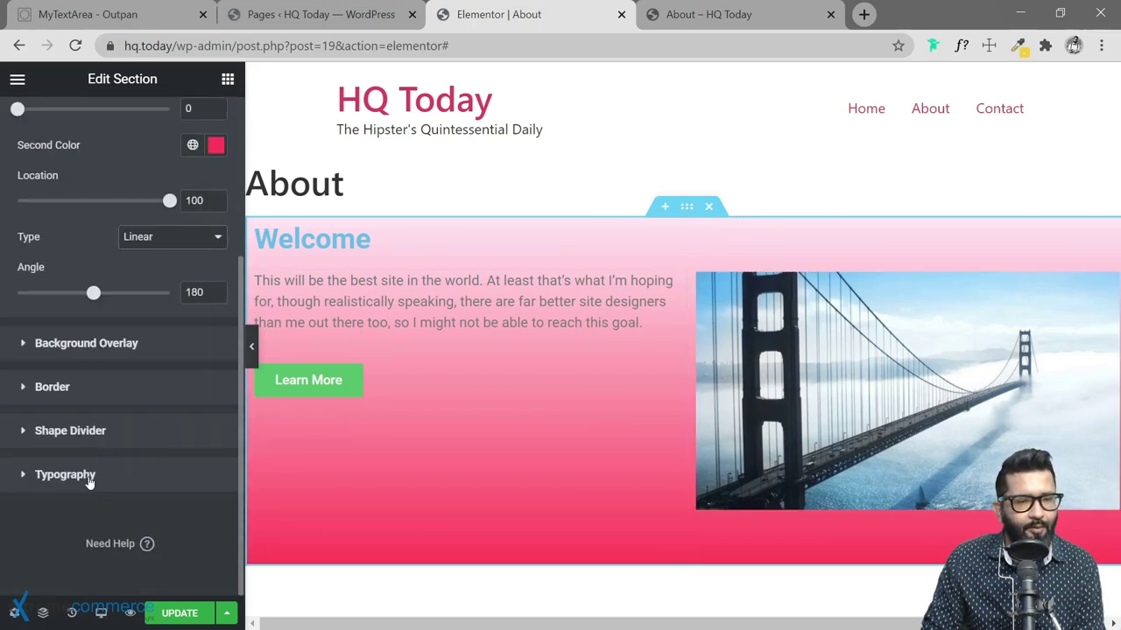
pyautogui.scroll(5, 102, 502)
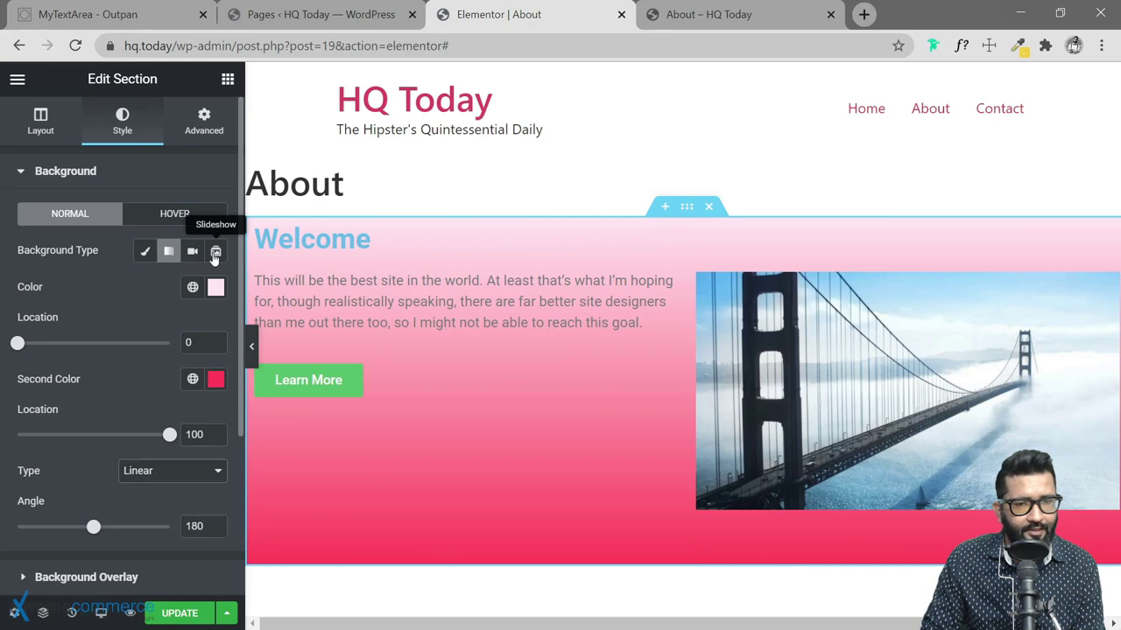
pyautogui.click(145, 252)
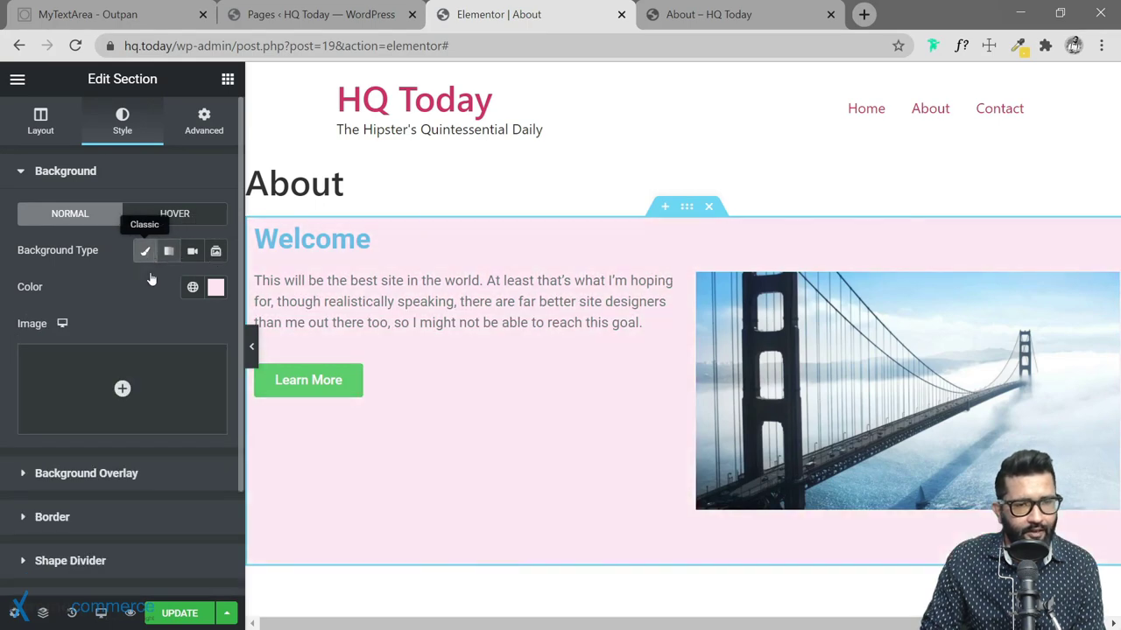
# Try the blue flower field photo from the media library as the section's background image, and remove it.
pyautogui.click(144, 403)
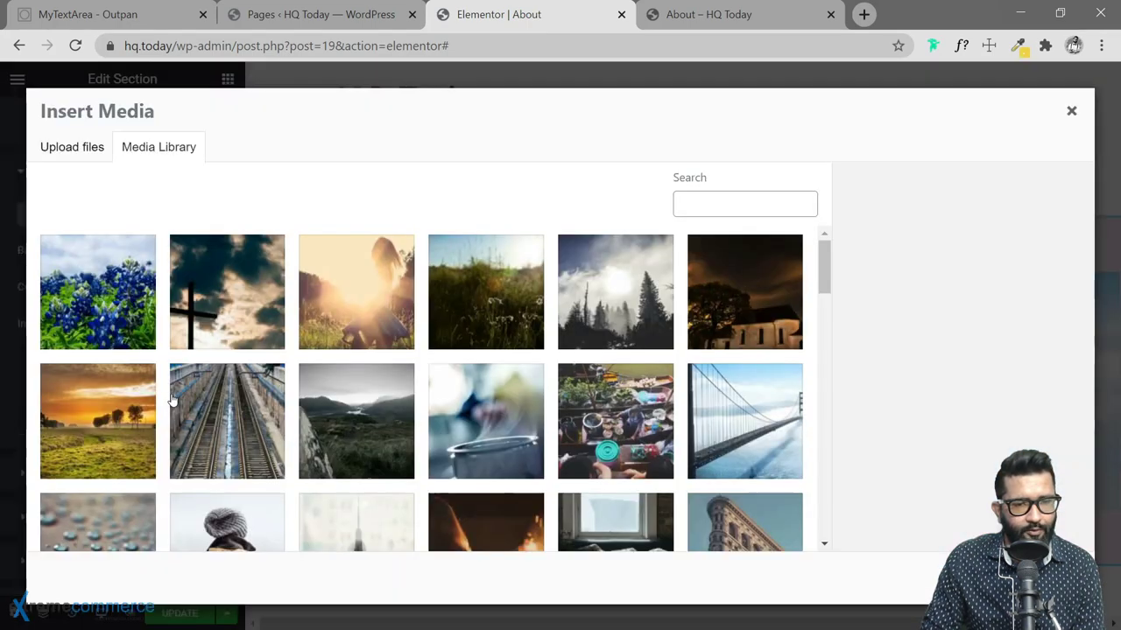
pyautogui.click(110, 302)
pyautogui.click(1037, 579)
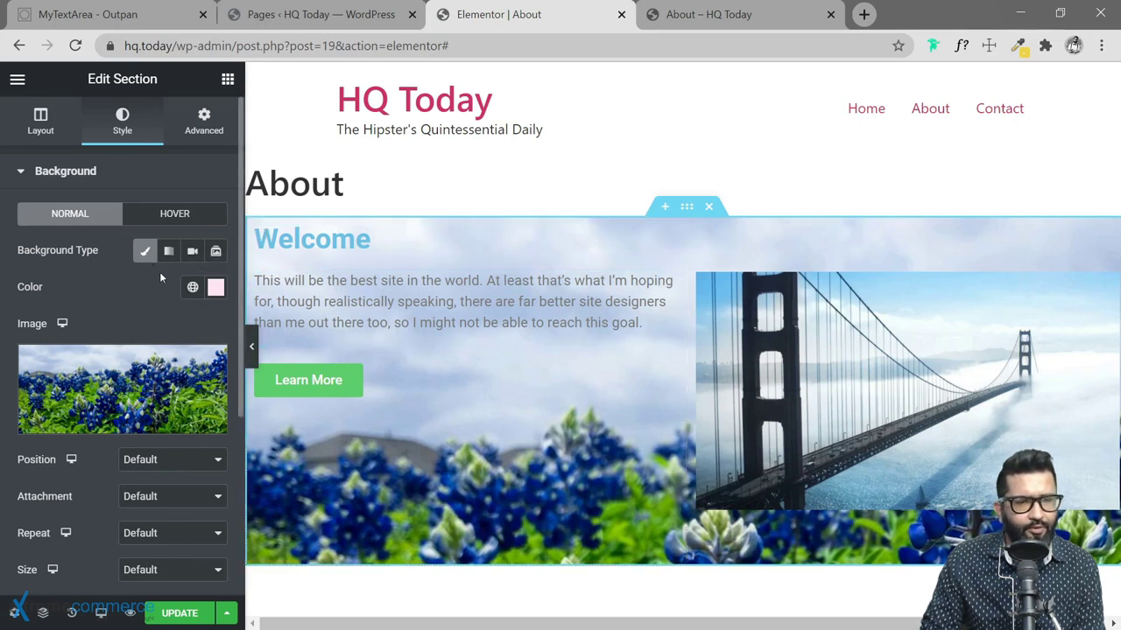
pyautogui.moveTo(174, 365)
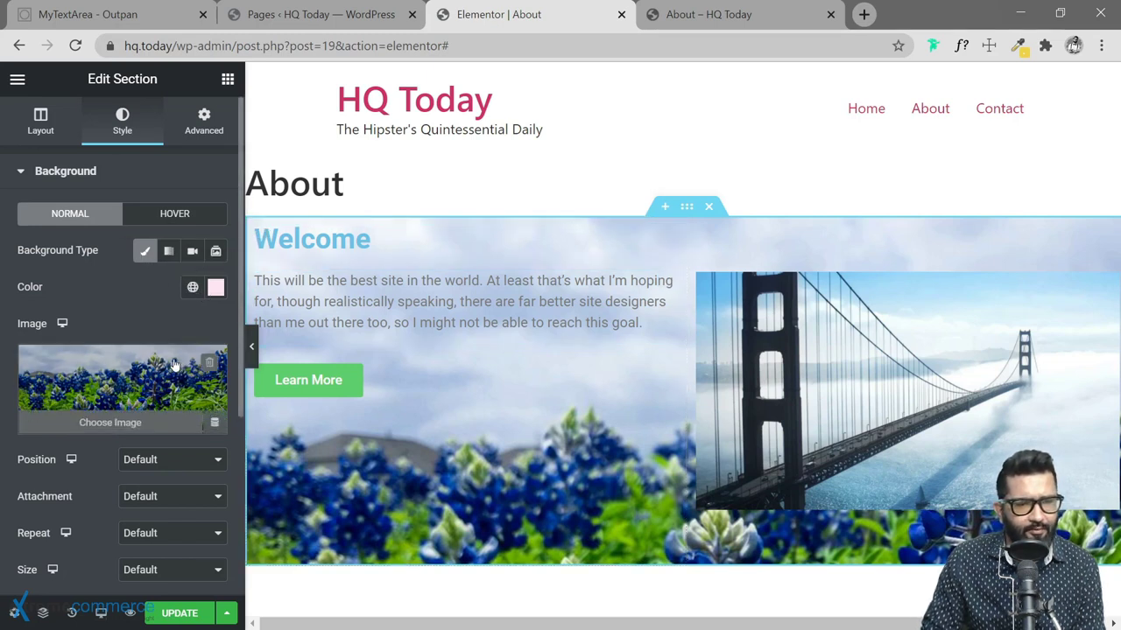
pyautogui.click(210, 364)
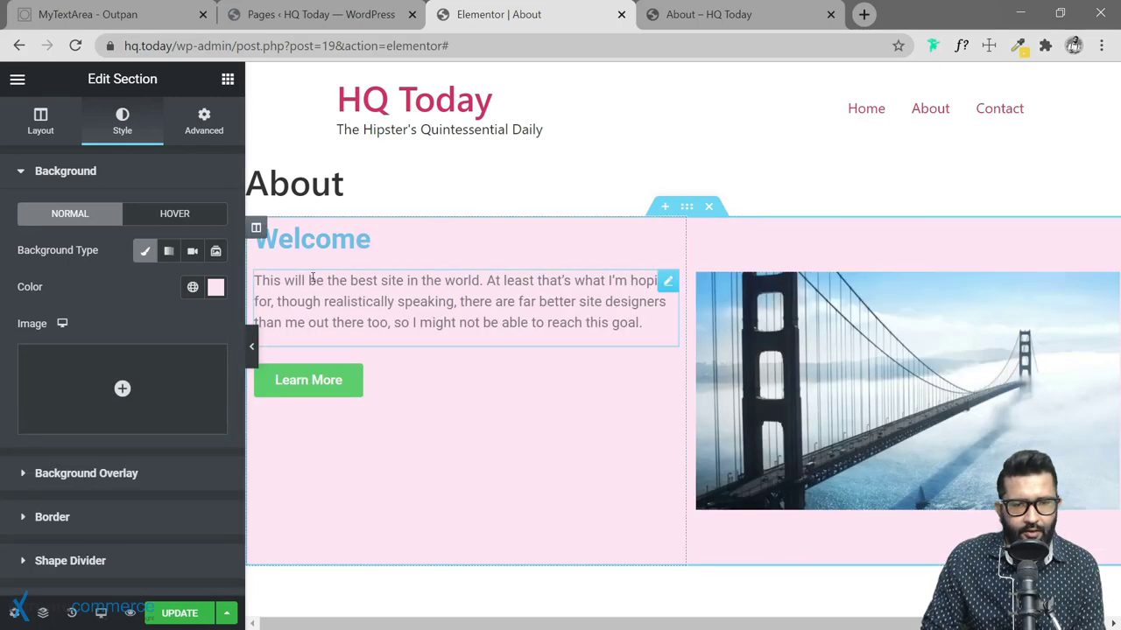
# Give the Welcome text column a Classic background using the pale skyscraper spire photo from the media library.
pyautogui.click(257, 230)
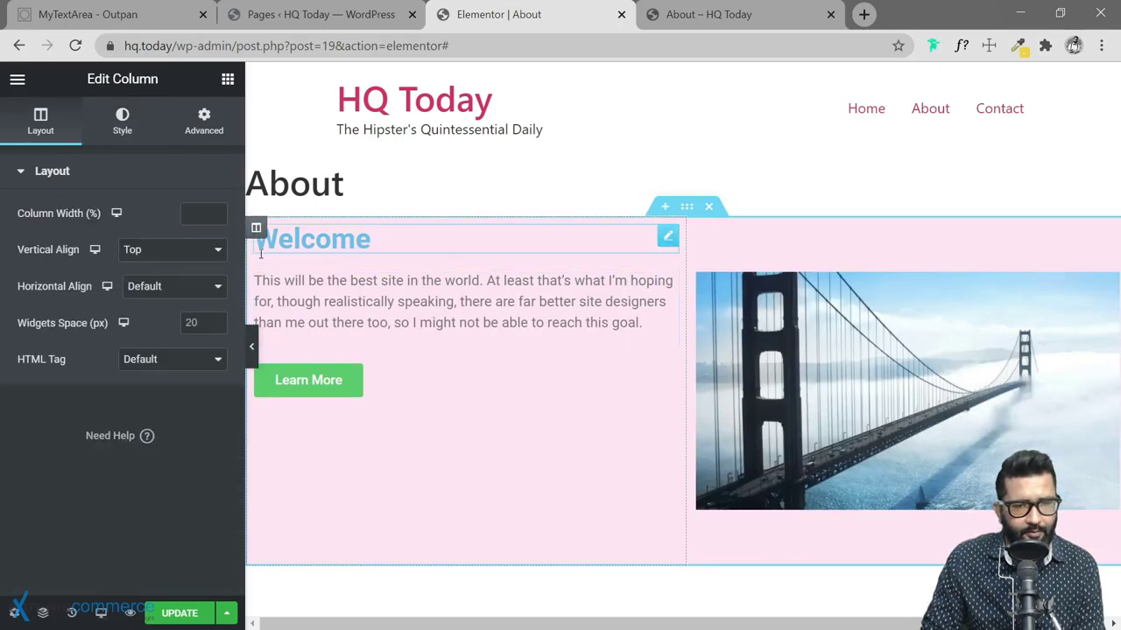
pyautogui.click(124, 130)
pyautogui.click(168, 253)
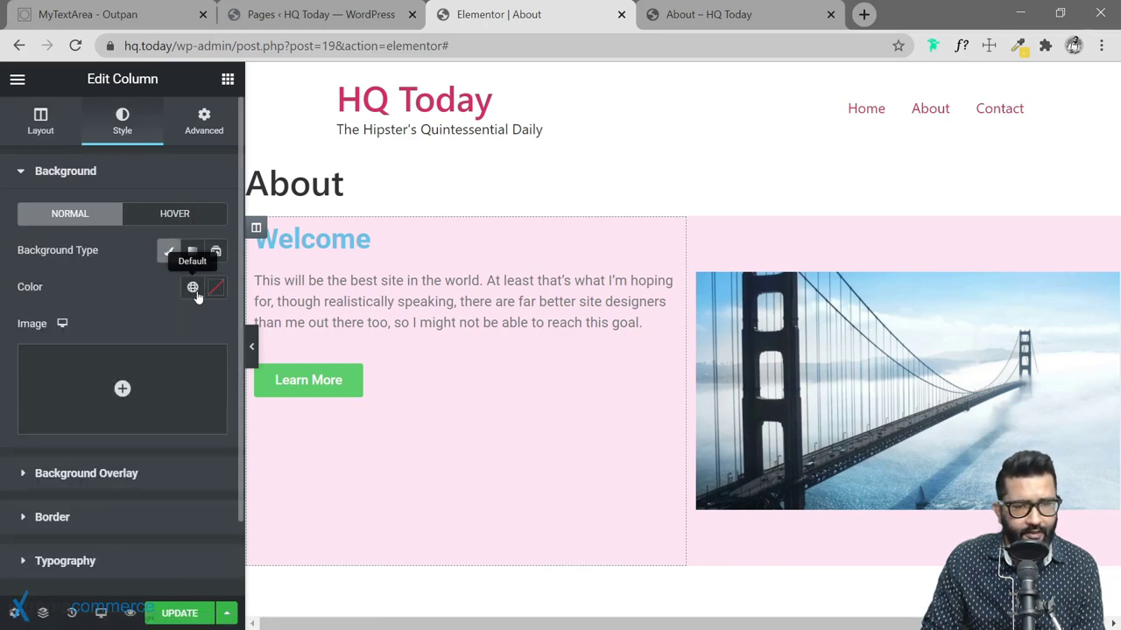
pyautogui.click(155, 401)
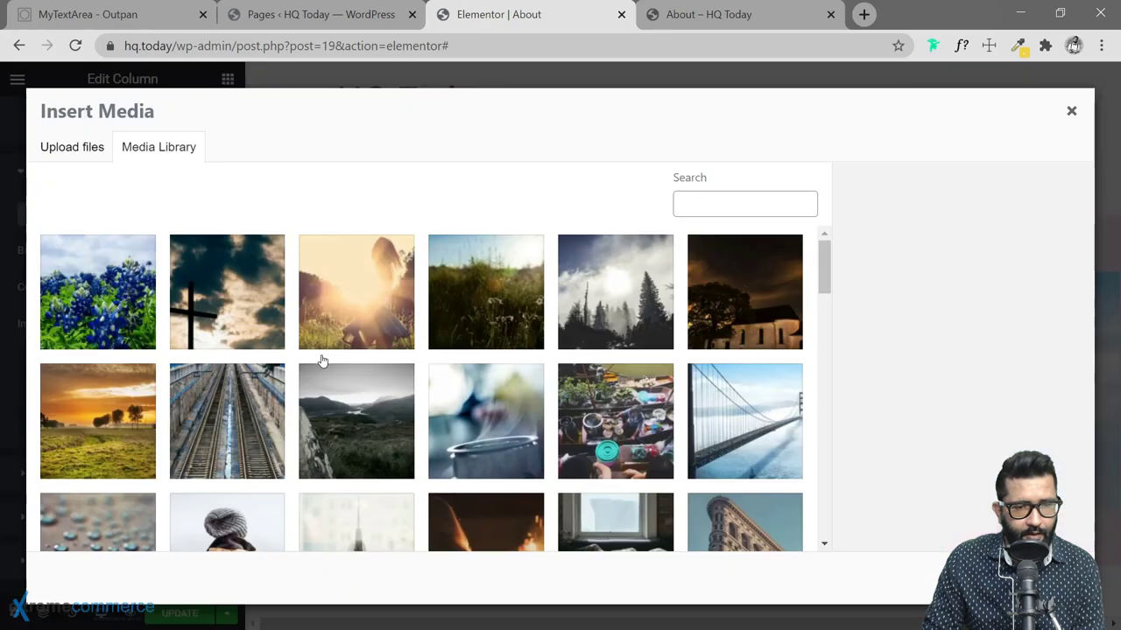
pyautogui.scroll(-2, 321, 360)
pyautogui.click(347, 391)
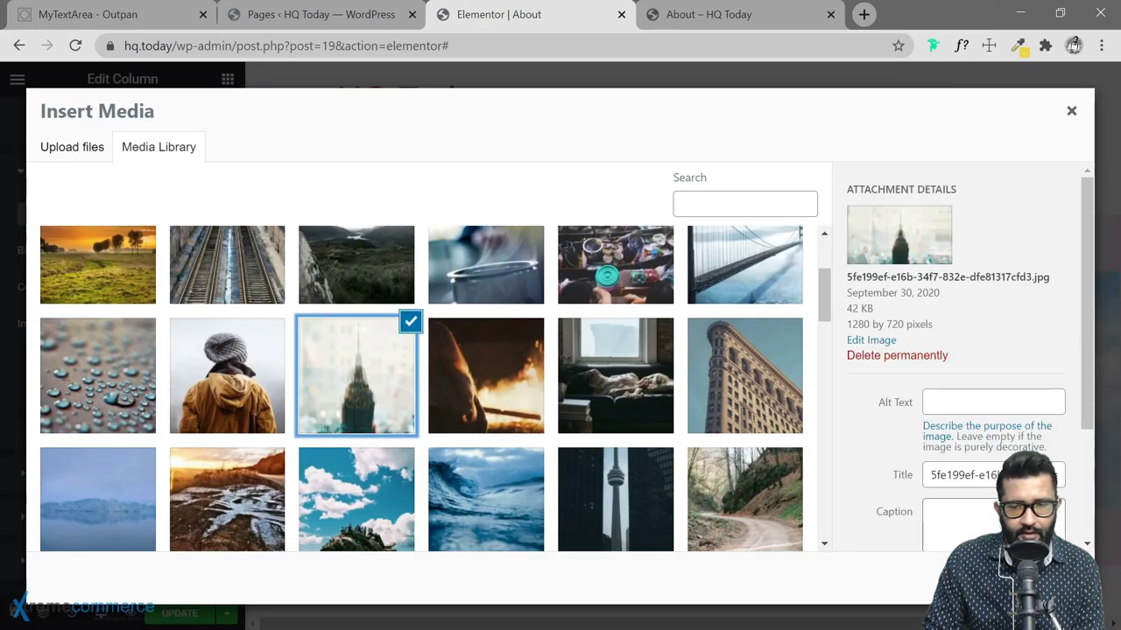
pyautogui.click(1038, 578)
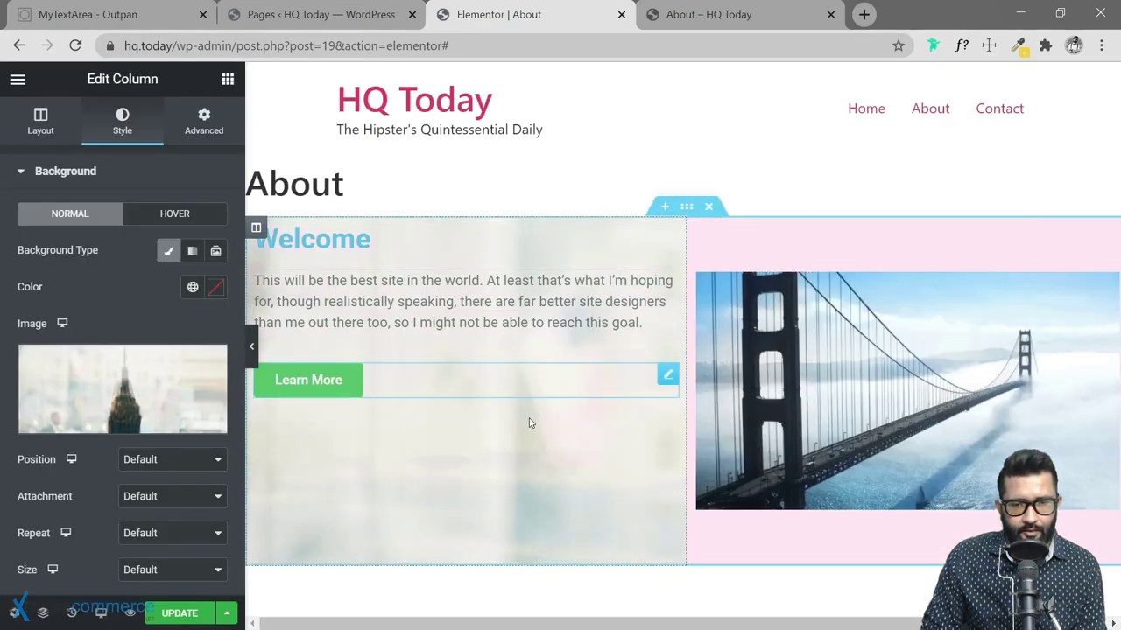
# Set the Welcome column's background image size to Cover and its position to Center Center.
pyautogui.scroll(-2, 123, 543)
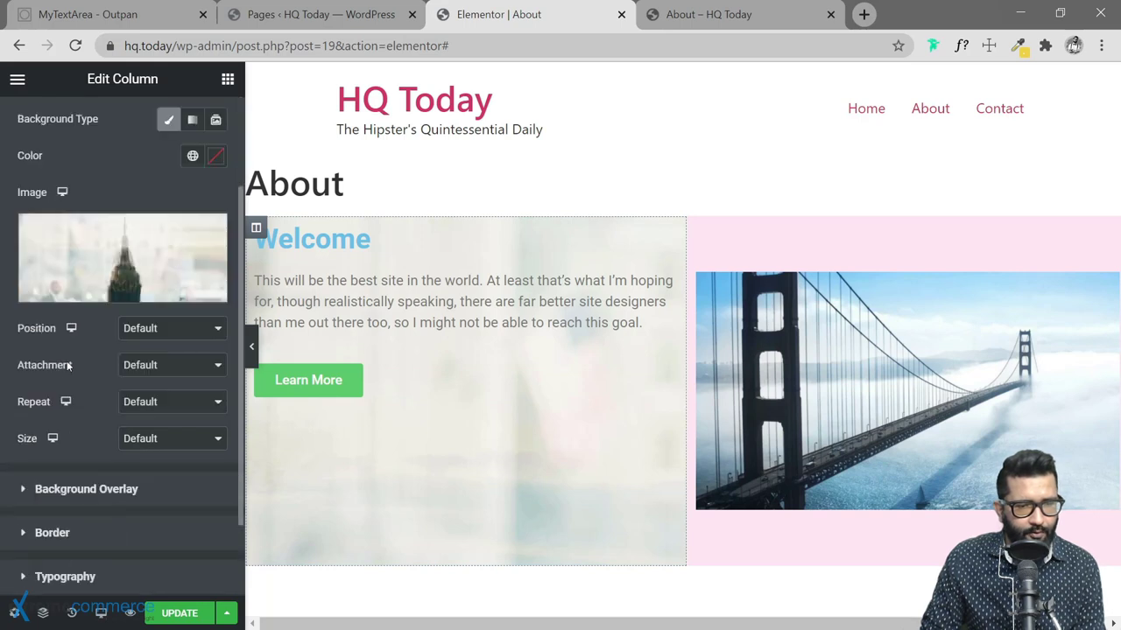
pyautogui.click(197, 443)
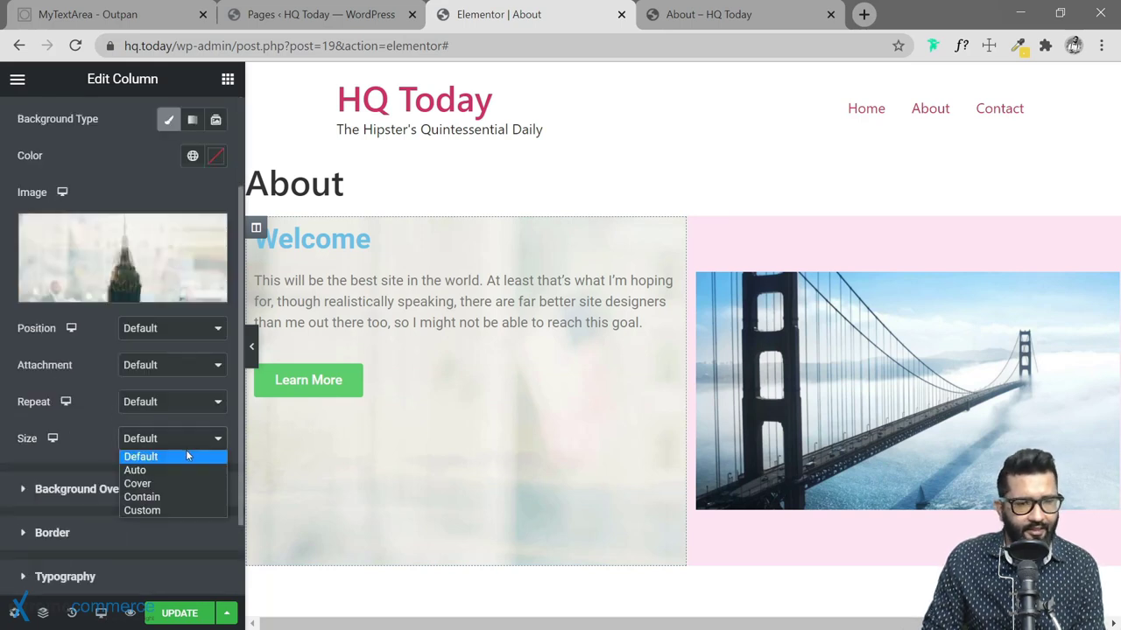
pyautogui.click(150, 484)
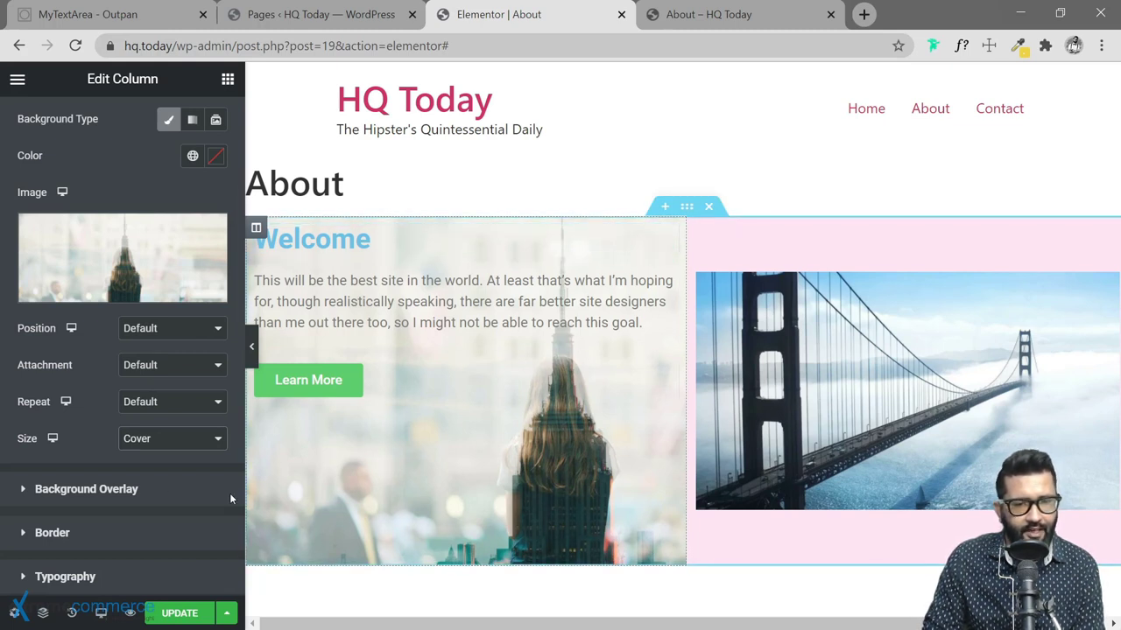
pyautogui.click(166, 338)
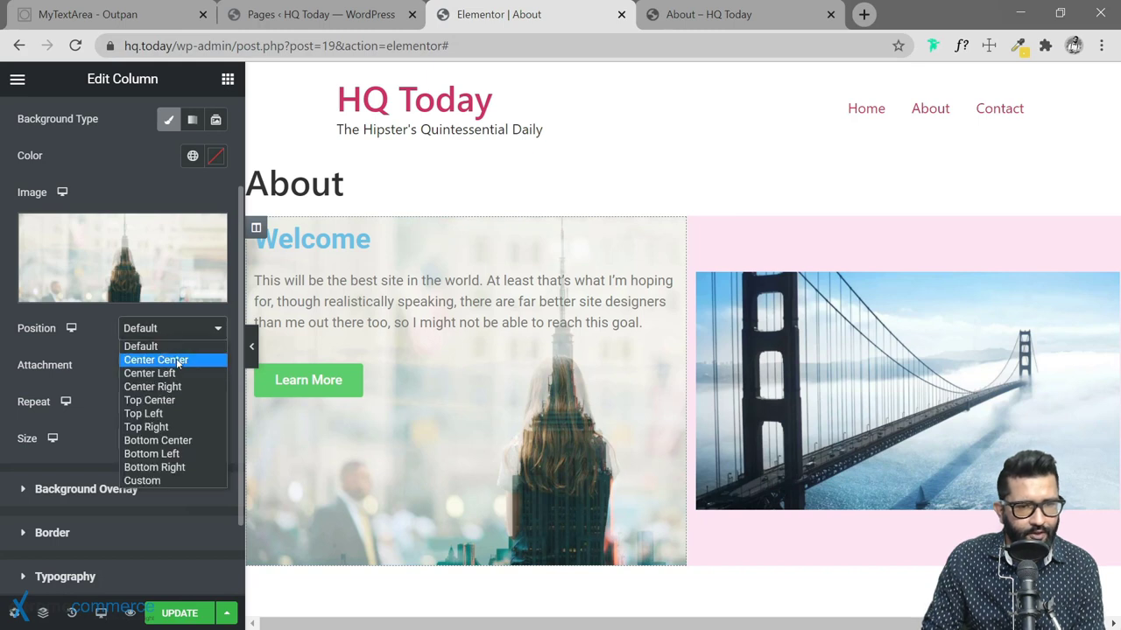
pyautogui.click(180, 360)
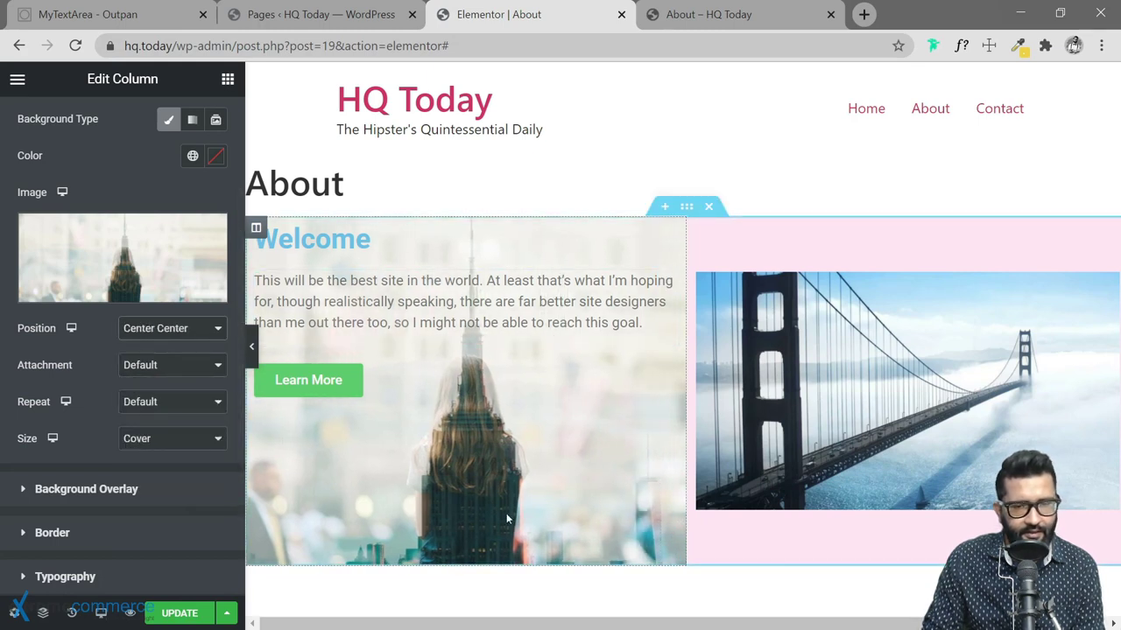
# Compare the About page in the full-width editor preview with the live page, checking the column background and bridge image.
pyautogui.click(906, 319)
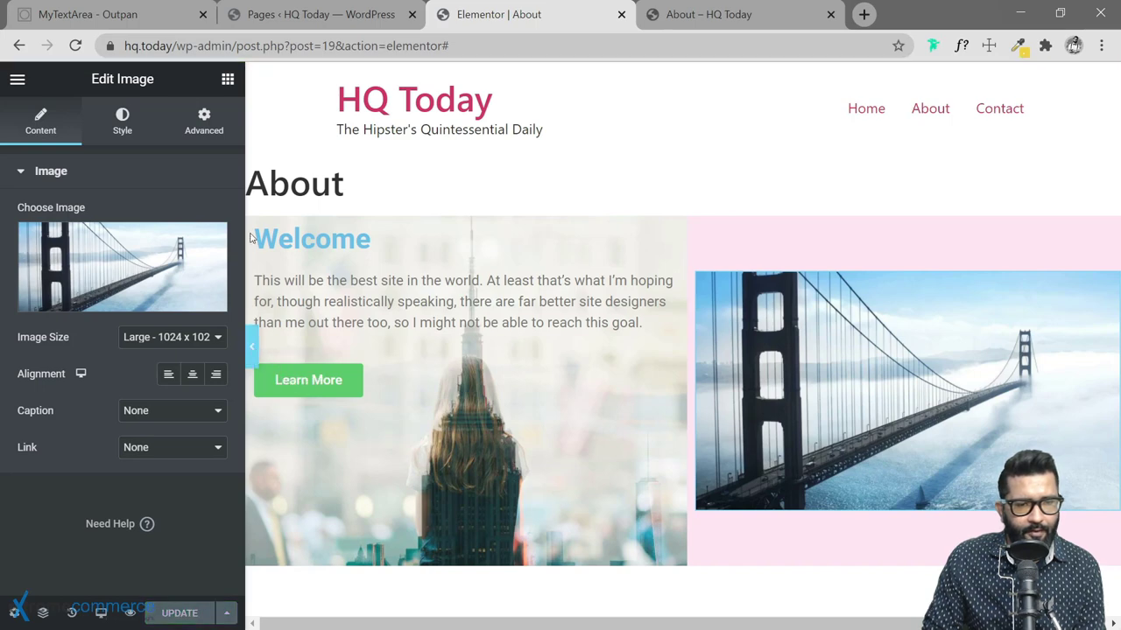
pyautogui.click(253, 351)
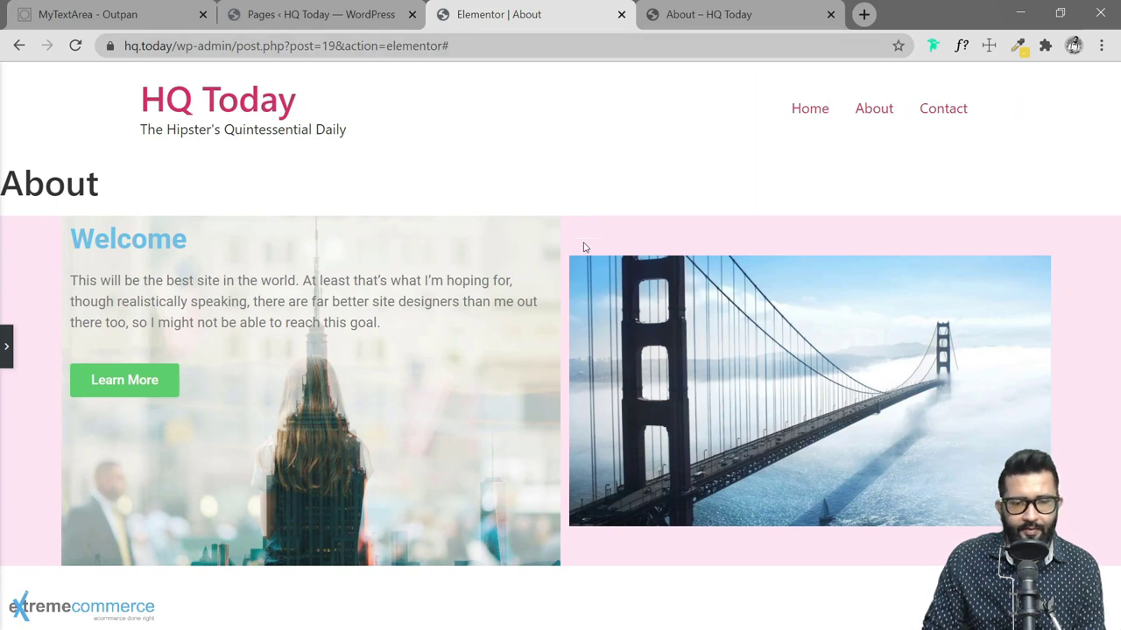
pyautogui.click(670, 16)
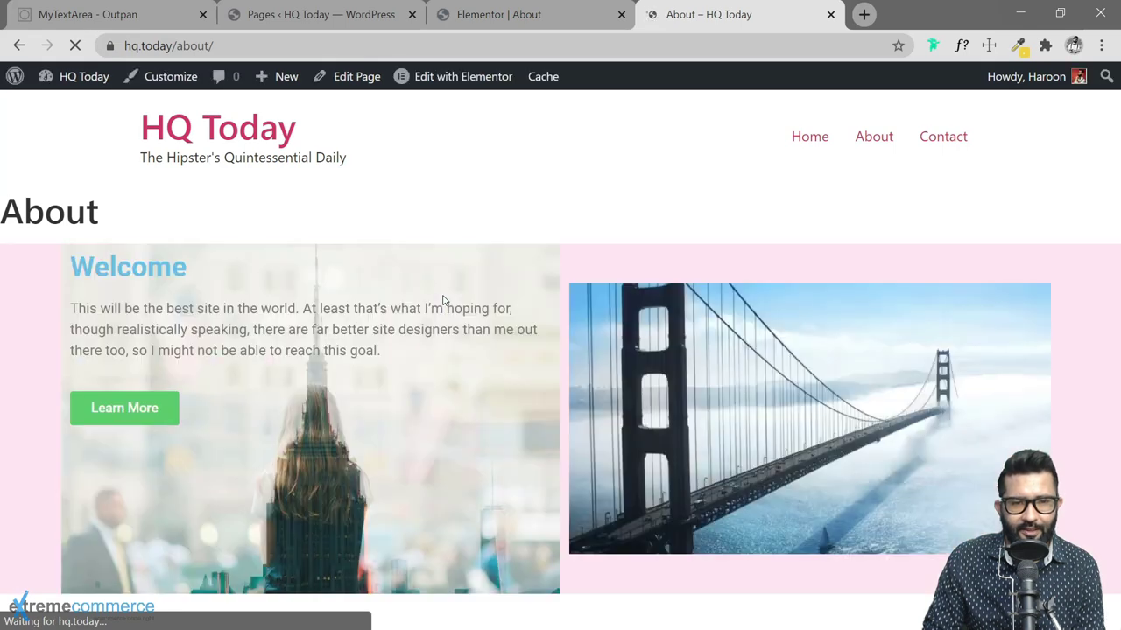
pyautogui.click(539, 14)
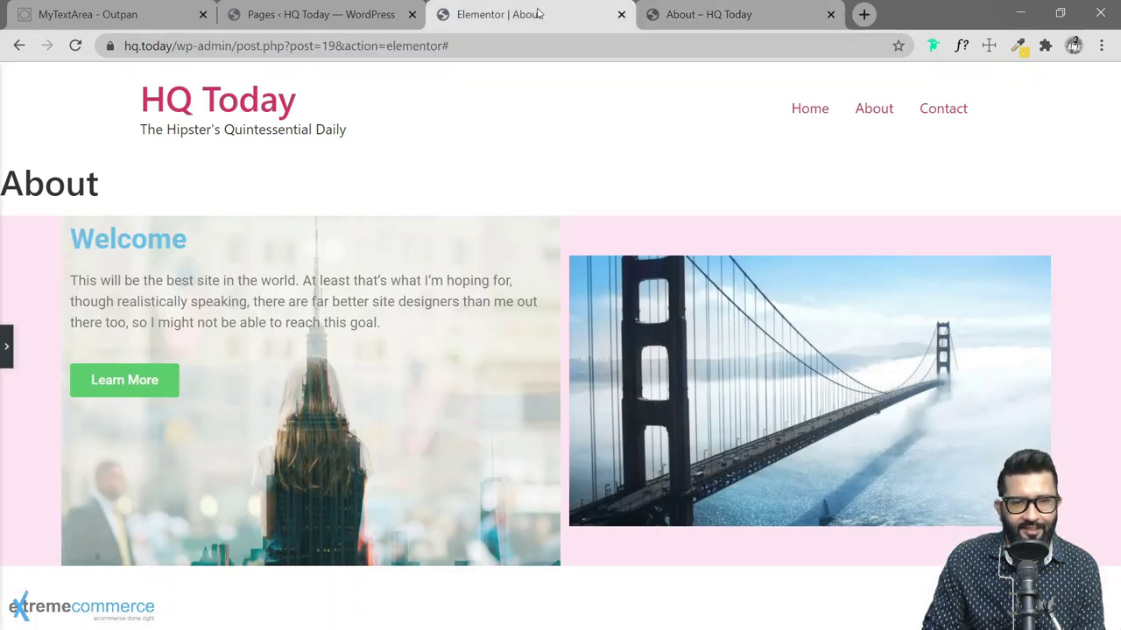
pyautogui.click(709, 14)
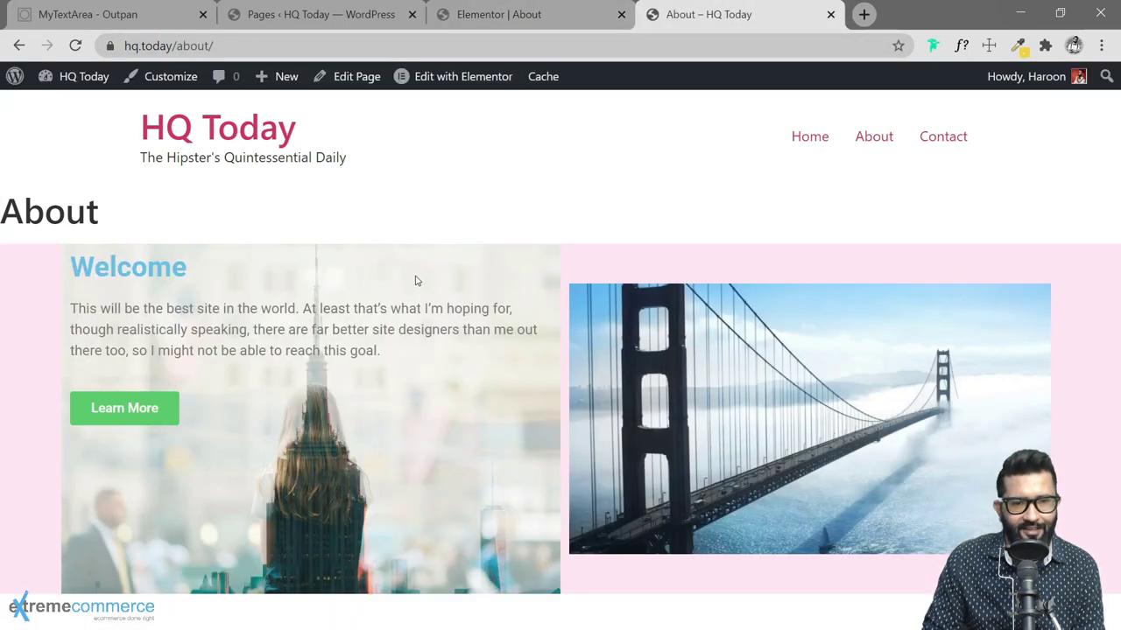
pyautogui.click(557, 17)
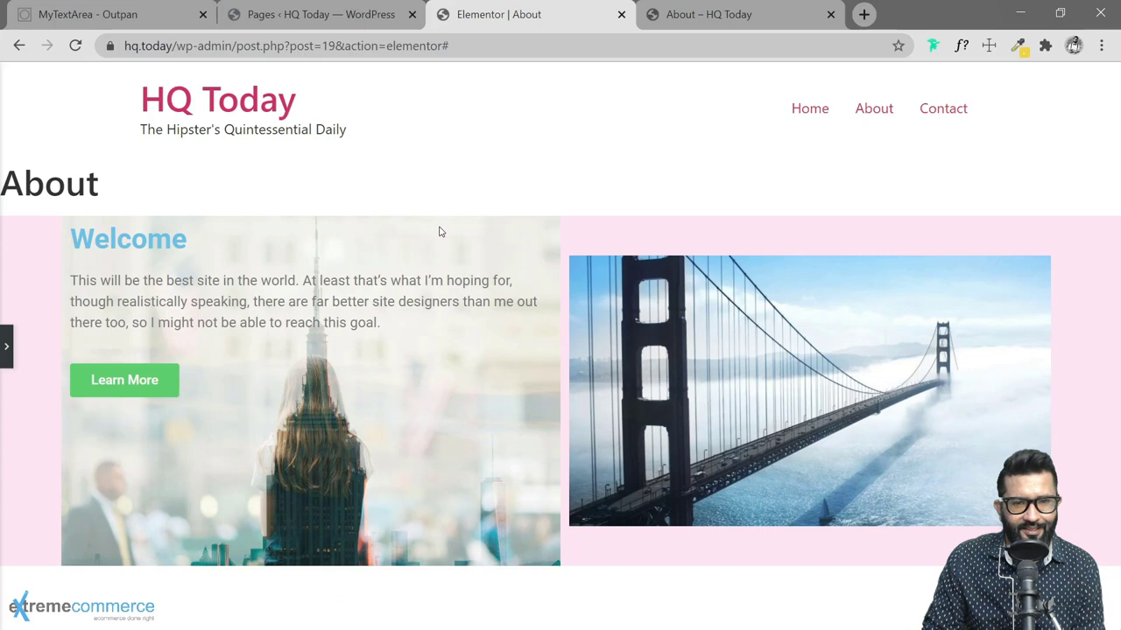
pyautogui.click(702, 15)
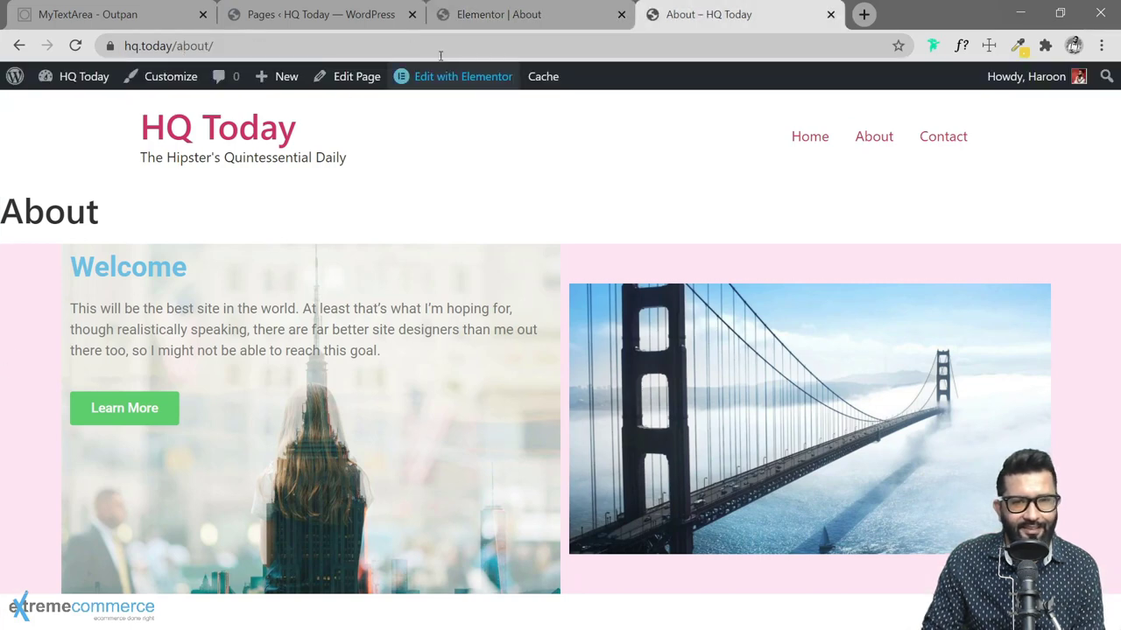
pyautogui.click(451, 14)
pyautogui.click(6, 345)
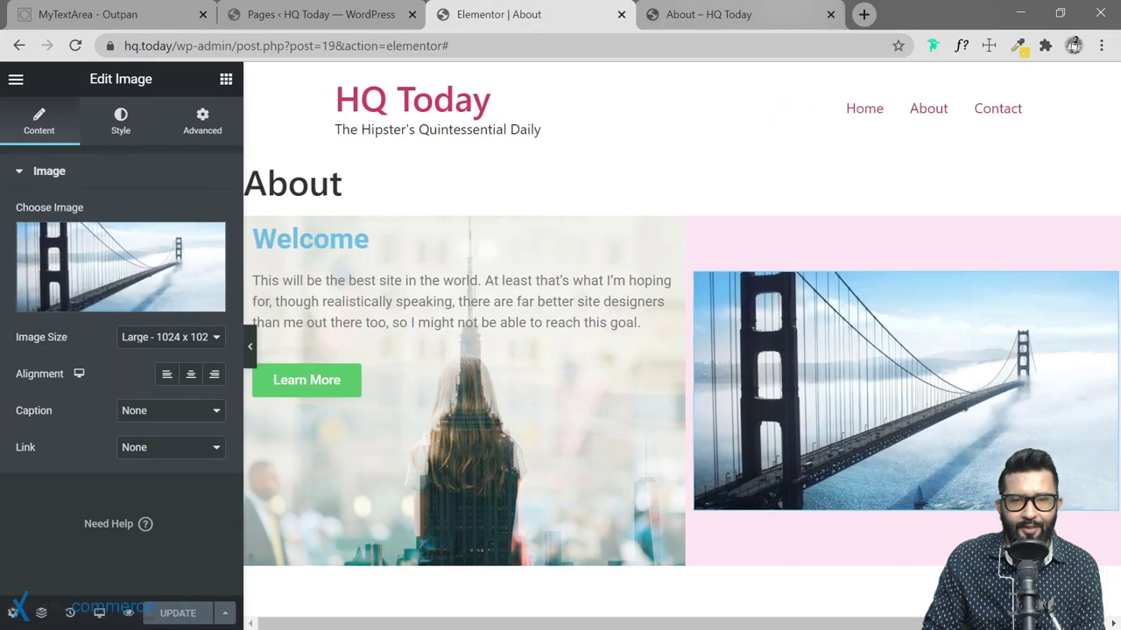
pyautogui.click(705, 14)
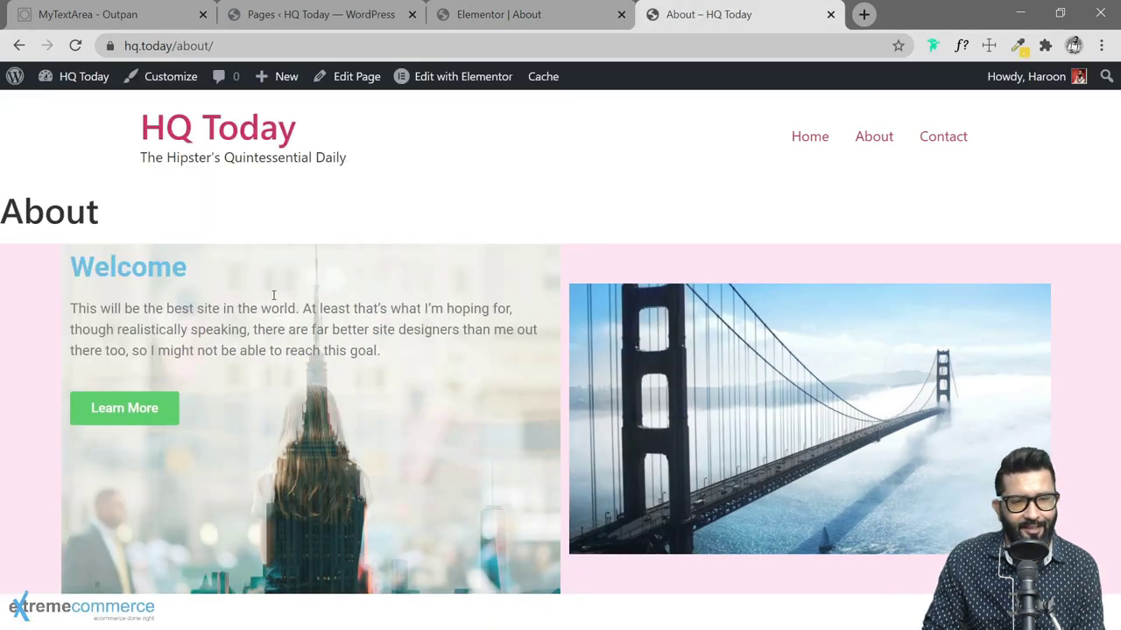
pyautogui.click(547, 19)
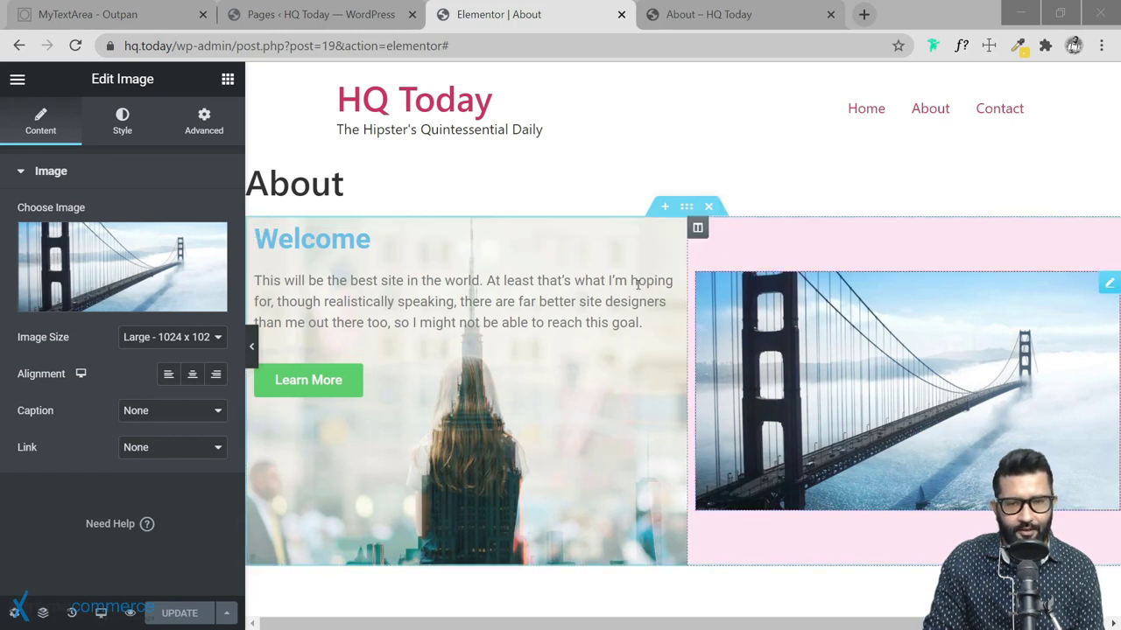
# Delete the two-column section and open the template library, checking its page templates and saved templates.
pyautogui.click(711, 209)
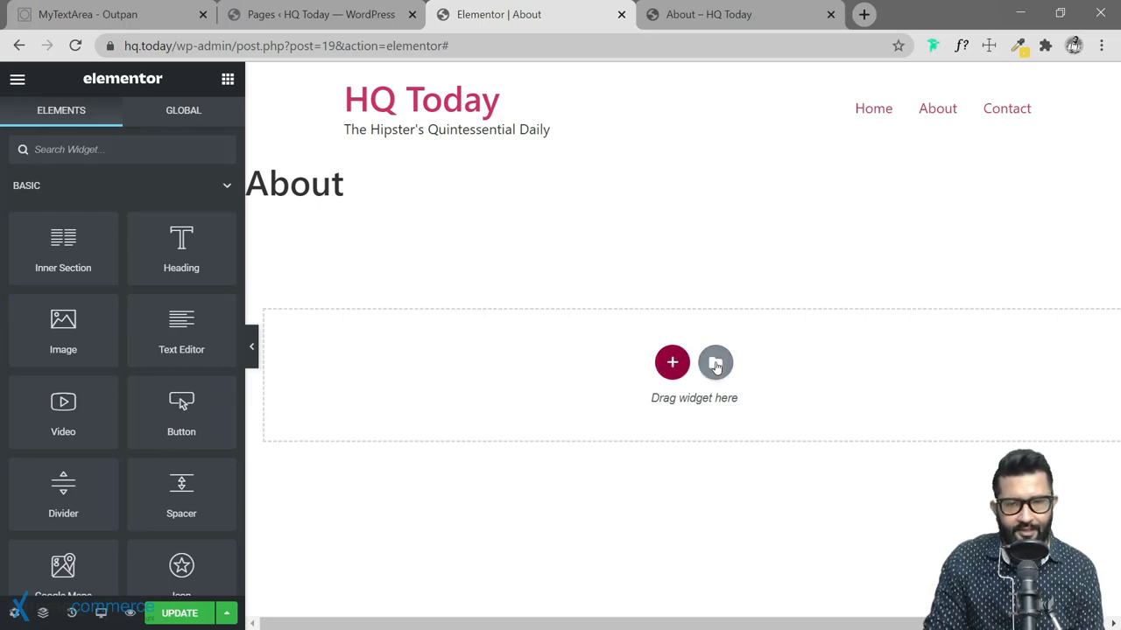
pyautogui.click(717, 367)
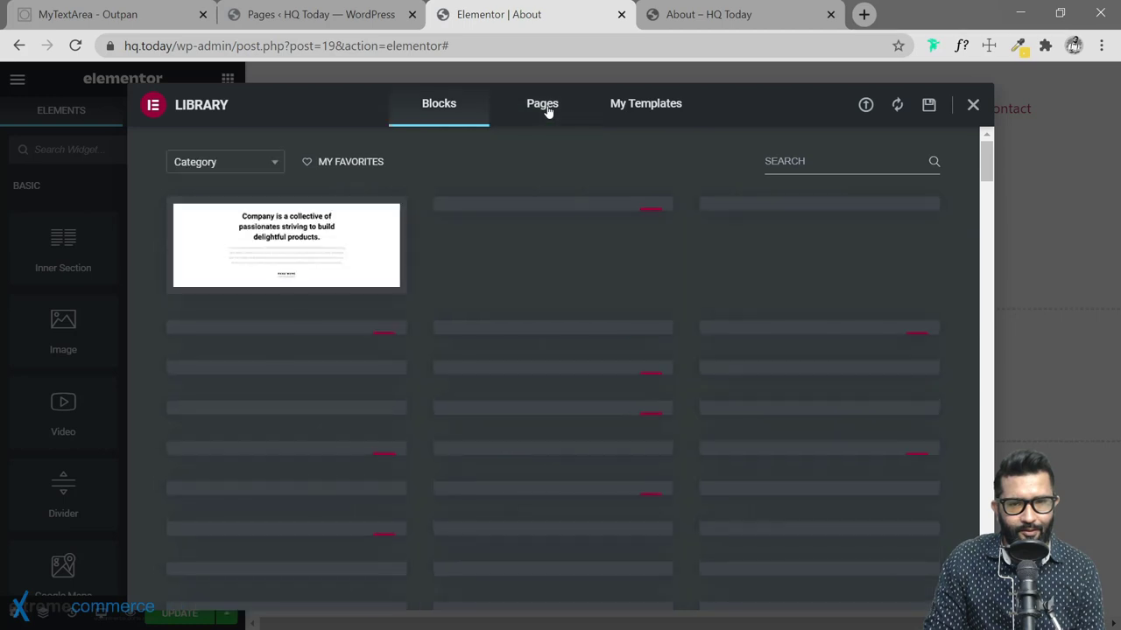
pyautogui.click(546, 111)
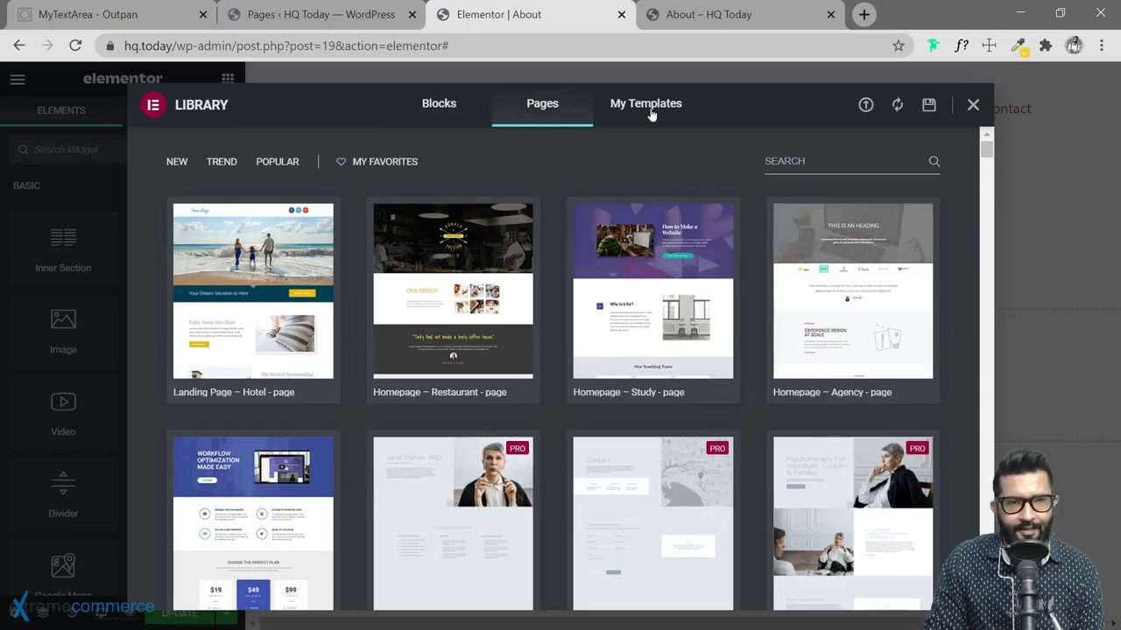
pyautogui.click(650, 112)
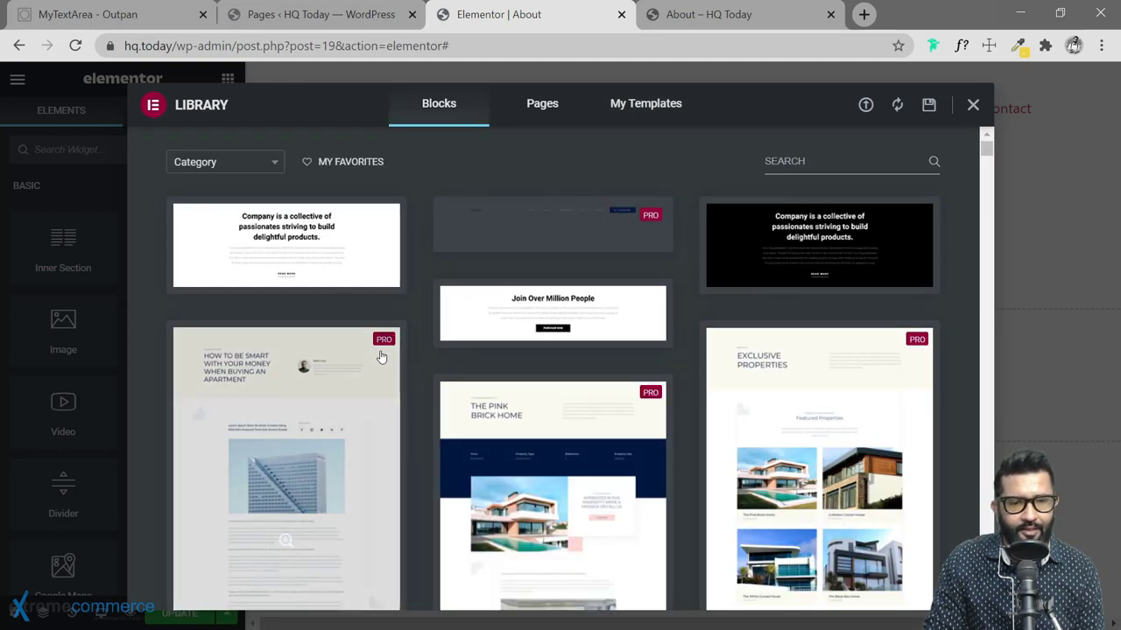
# Browse the template library's blocks, examining the free and PRO designs such as the FAQ, blog and strategy layouts.
pyautogui.scroll(-8, 391, 393)
pyautogui.scroll(-3, 403, 388)
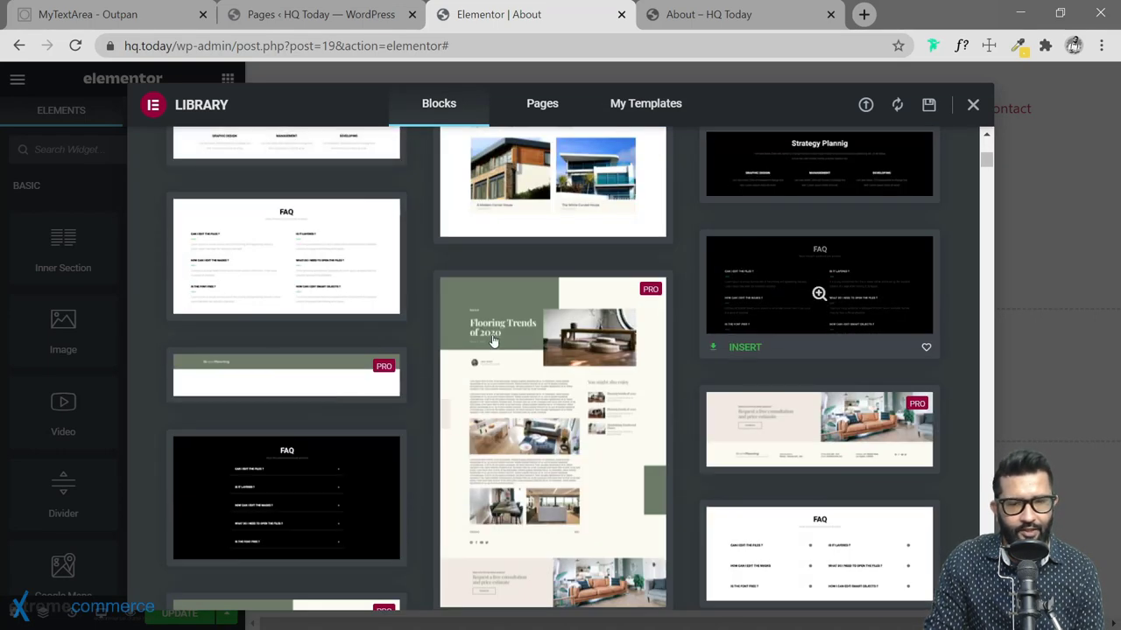
pyautogui.moveTo(226, 297)
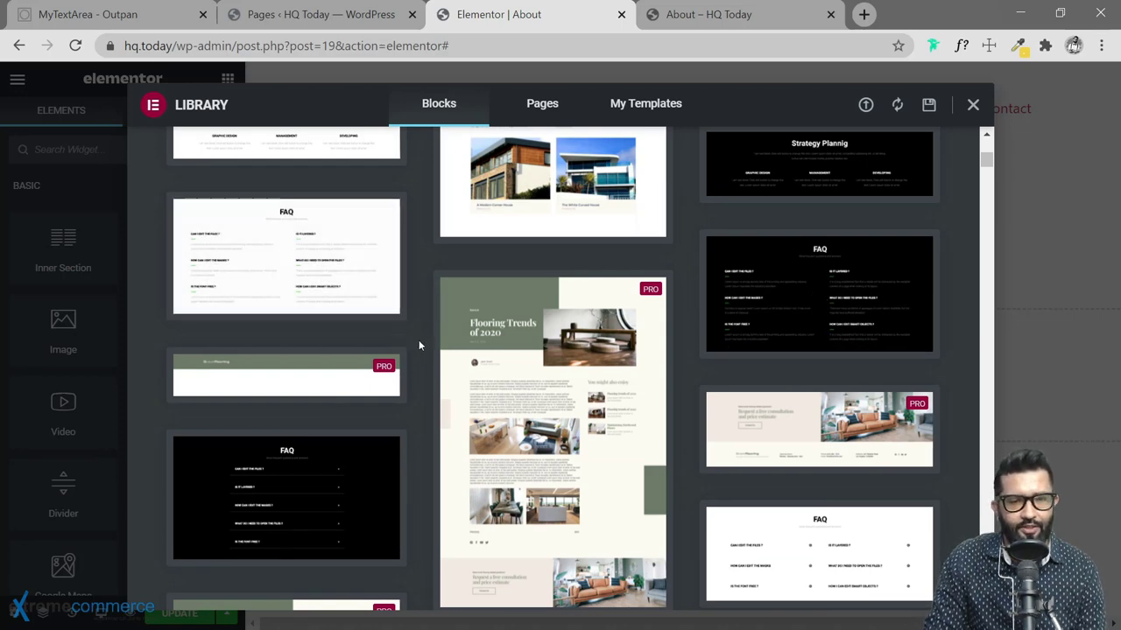
pyautogui.scroll(4, 430, 263)
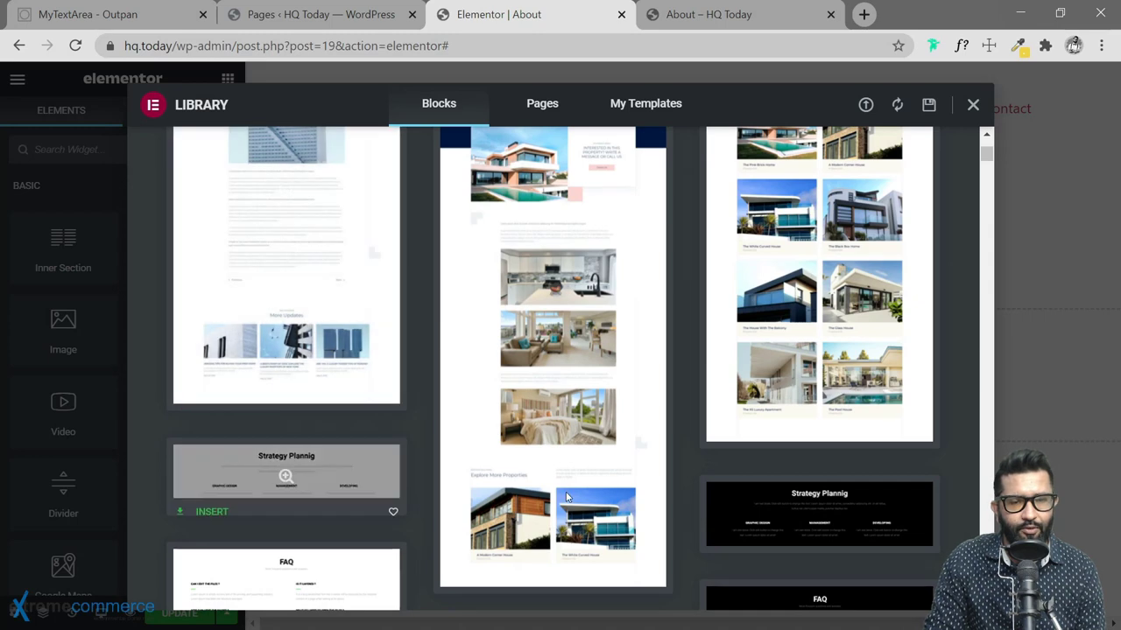
pyautogui.scroll(-6, 724, 445)
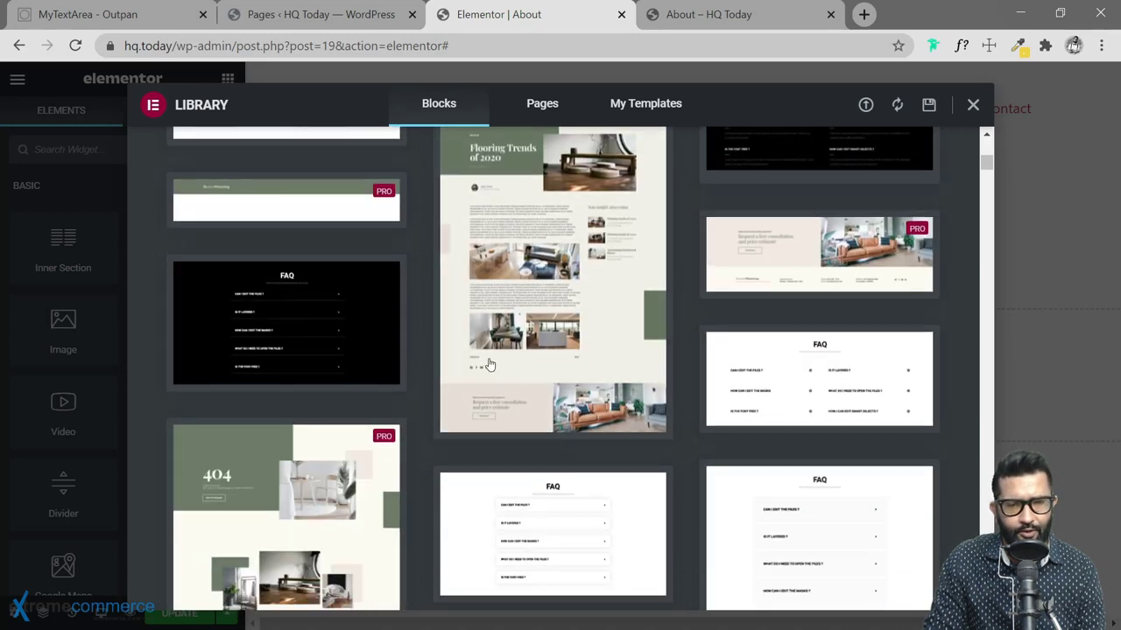
pyautogui.scroll(2, 487, 362)
pyautogui.scroll(-3, 561, 424)
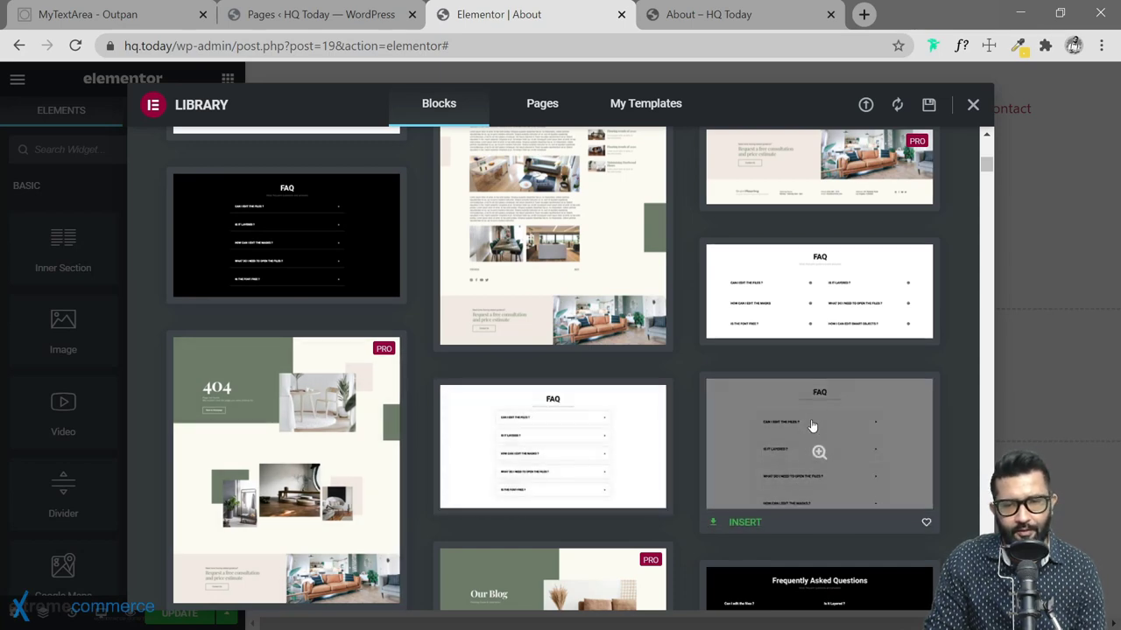
pyautogui.scroll(-4, 849, 423)
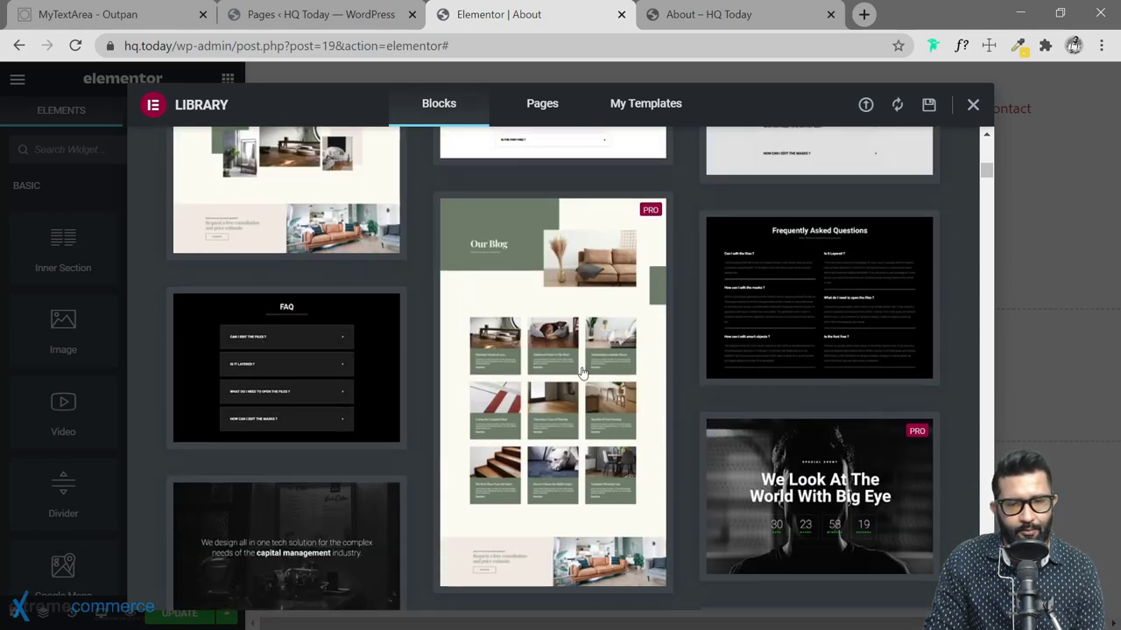
pyautogui.scroll(-5, 561, 377)
pyautogui.scroll(-2, 580, 369)
pyautogui.scroll(12, 580, 369)
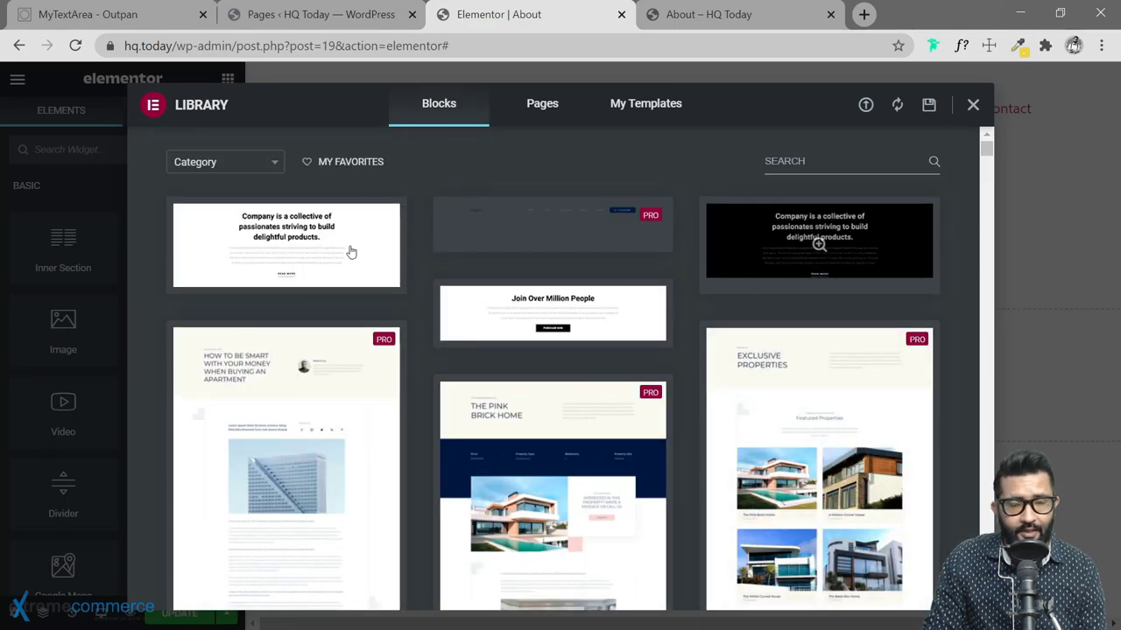
# Filter the library blocks by the About category and look through the About Company designs.
pyautogui.click(277, 165)
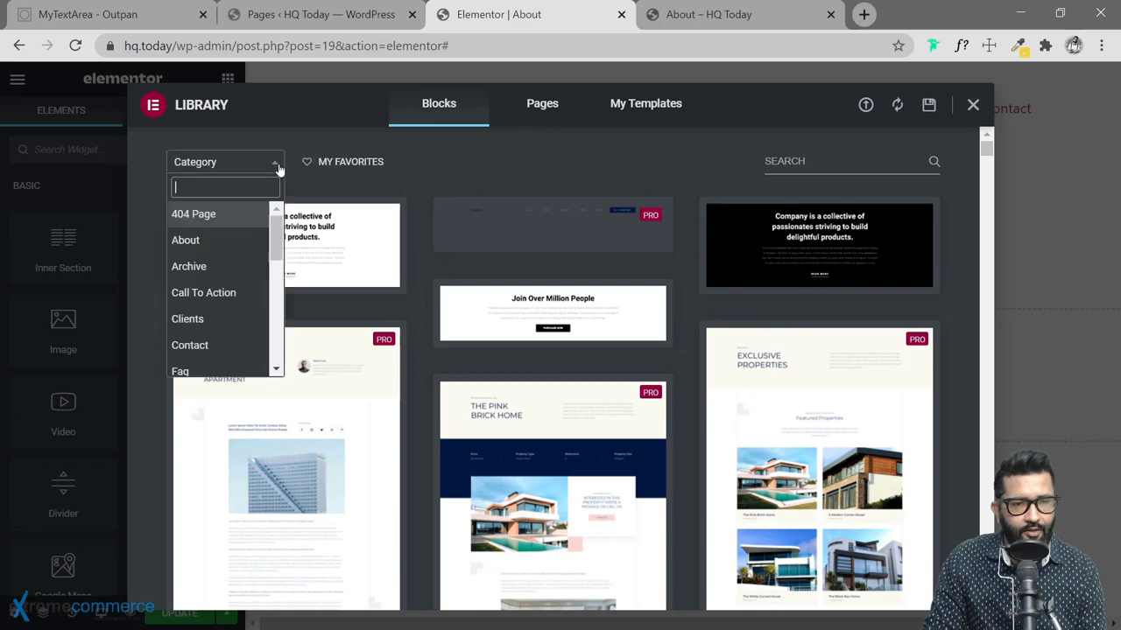
pyautogui.click(229, 240)
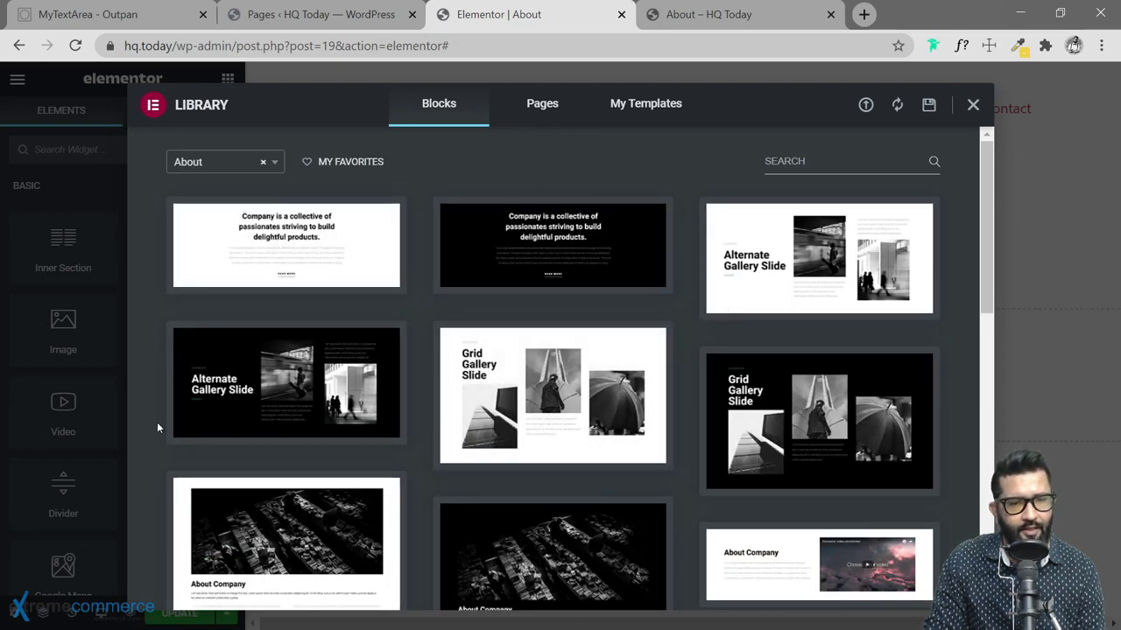
pyautogui.scroll(-5, 700, 420)
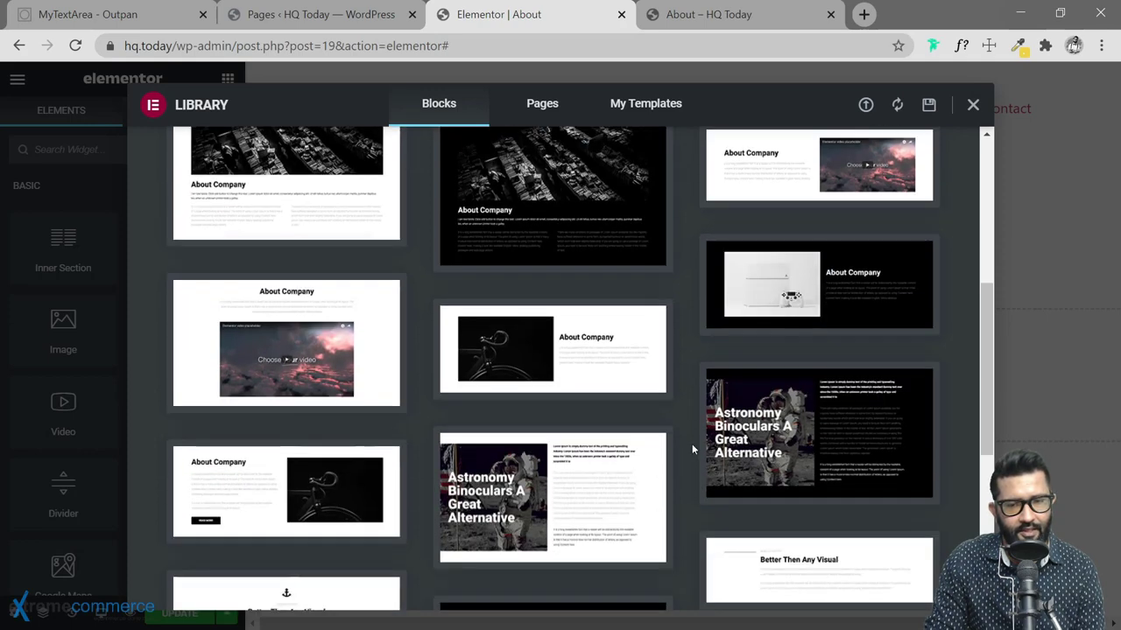
pyautogui.scroll(-4, 691, 444)
pyautogui.scroll(3, 280, 388)
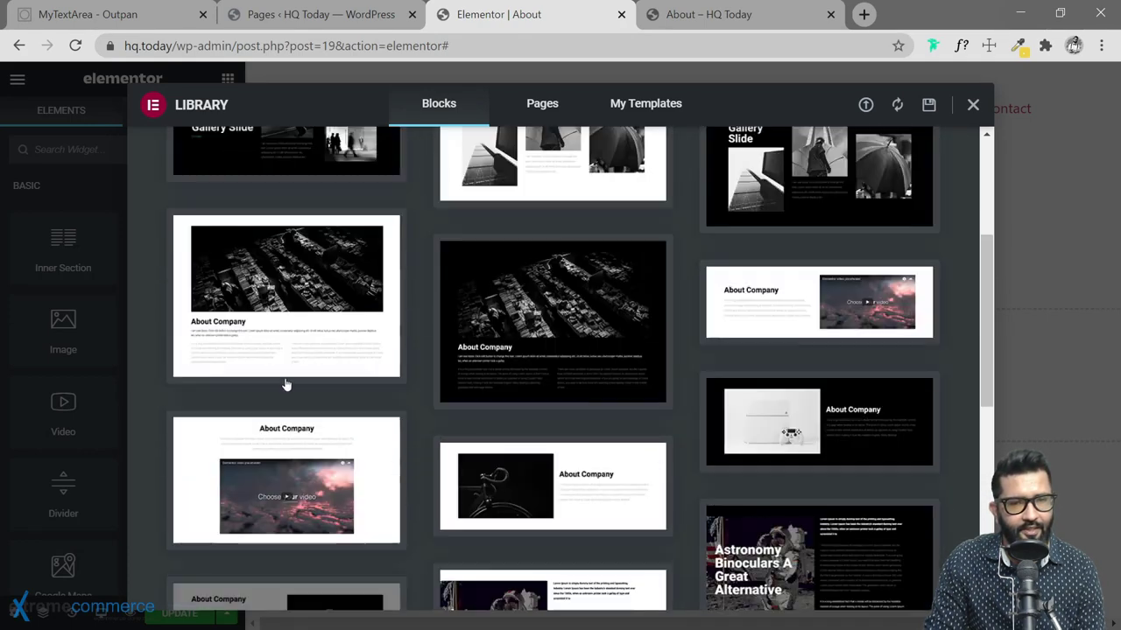
# Switch the library's block filter from About to the Archive category to check its designs.
pyautogui.scroll(5, 420, 298)
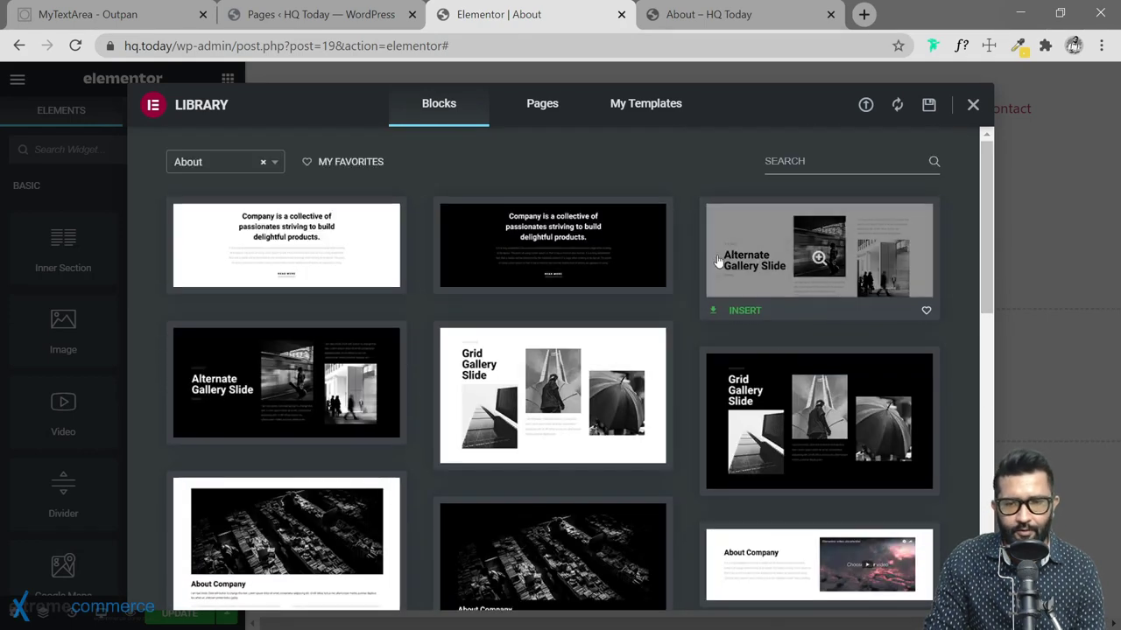
pyautogui.click(251, 167)
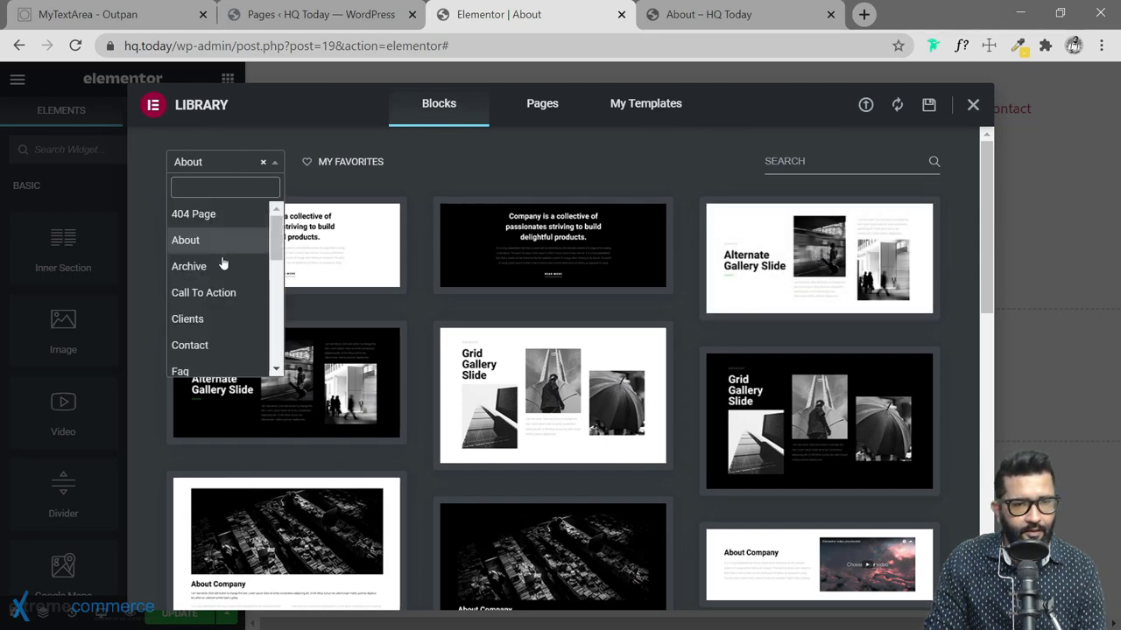
pyautogui.click(189, 266)
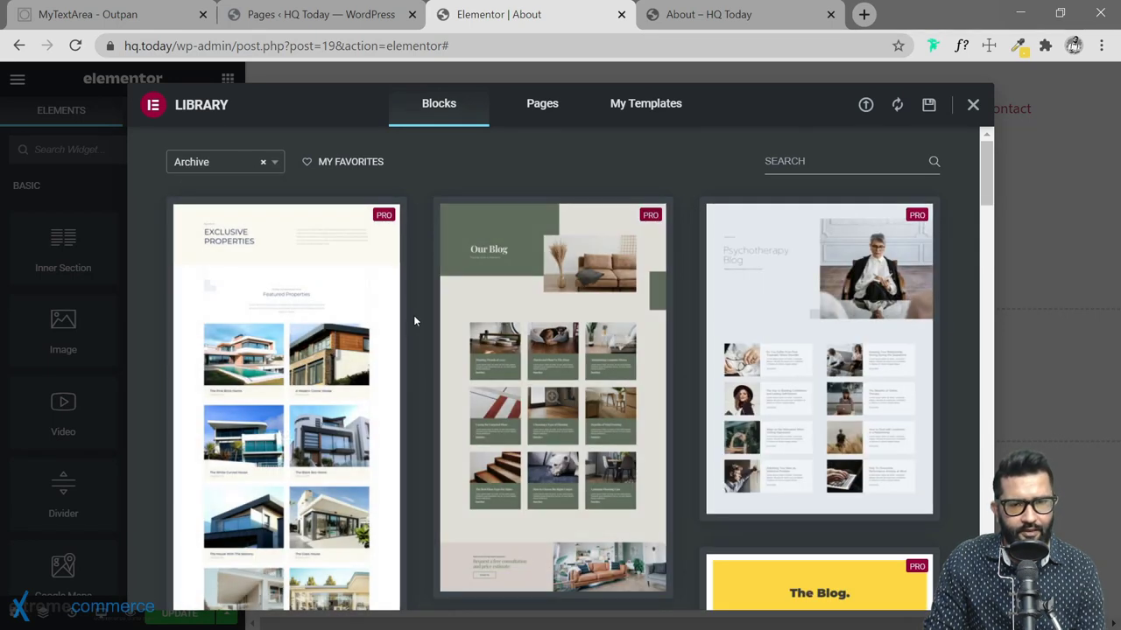
# Filter the library blocks by Call To Action and look through the free and PRO designs in that category.
pyautogui.click(241, 163)
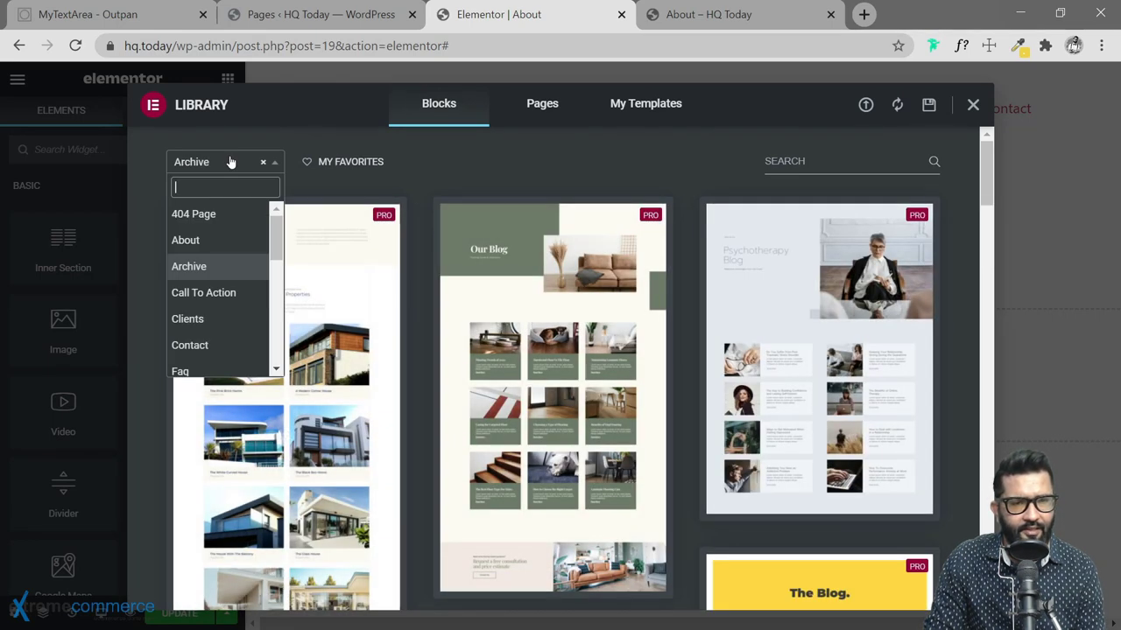
pyautogui.click(221, 302)
pyautogui.scroll(-2, 464, 310)
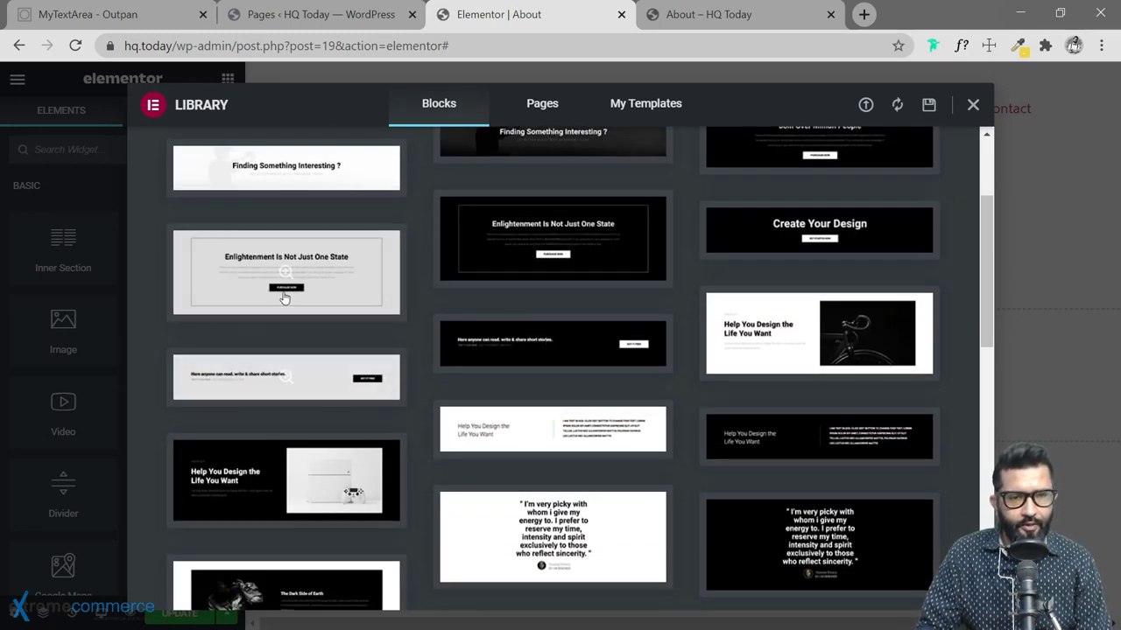
pyautogui.moveTo(283, 299)
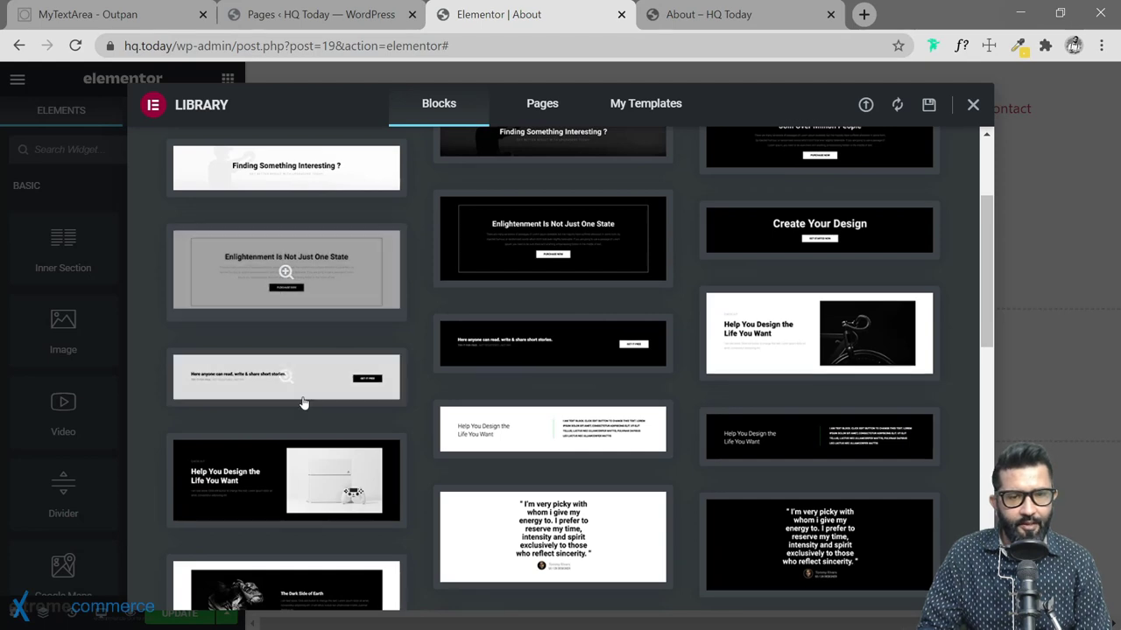
pyautogui.scroll(-2, 546, 385)
pyautogui.scroll(-3, 546, 386)
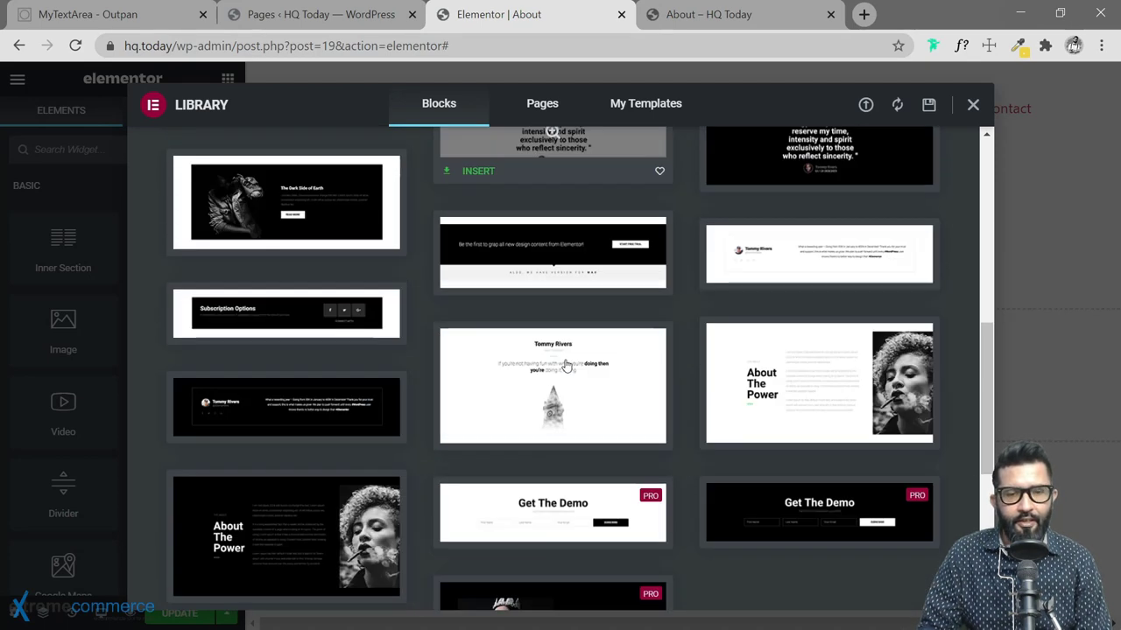
pyautogui.scroll(-3, 363, 422)
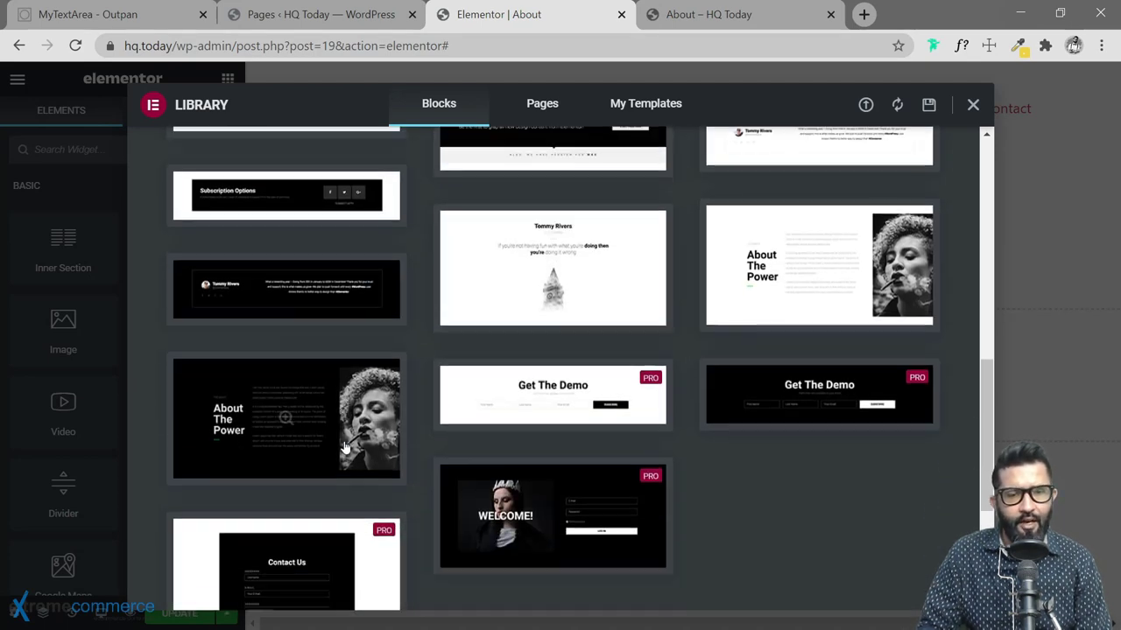
pyautogui.scroll(5, 324, 363)
pyautogui.scroll(5, 330, 352)
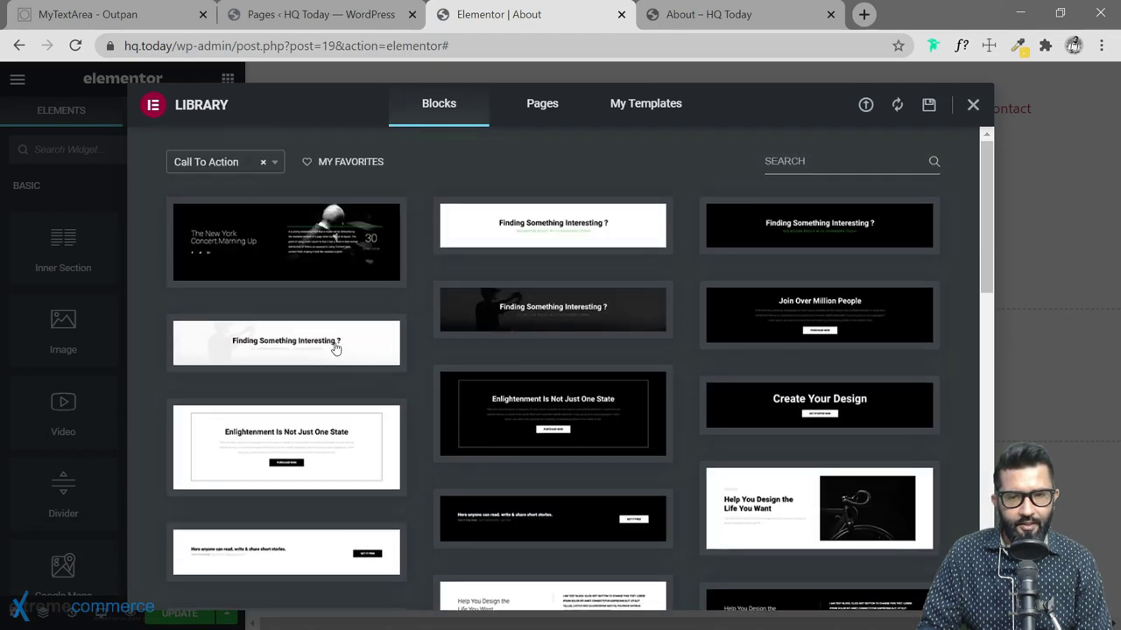
# Filter the library blocks by Clients and look through the client logo designs.
pyautogui.click(230, 166)
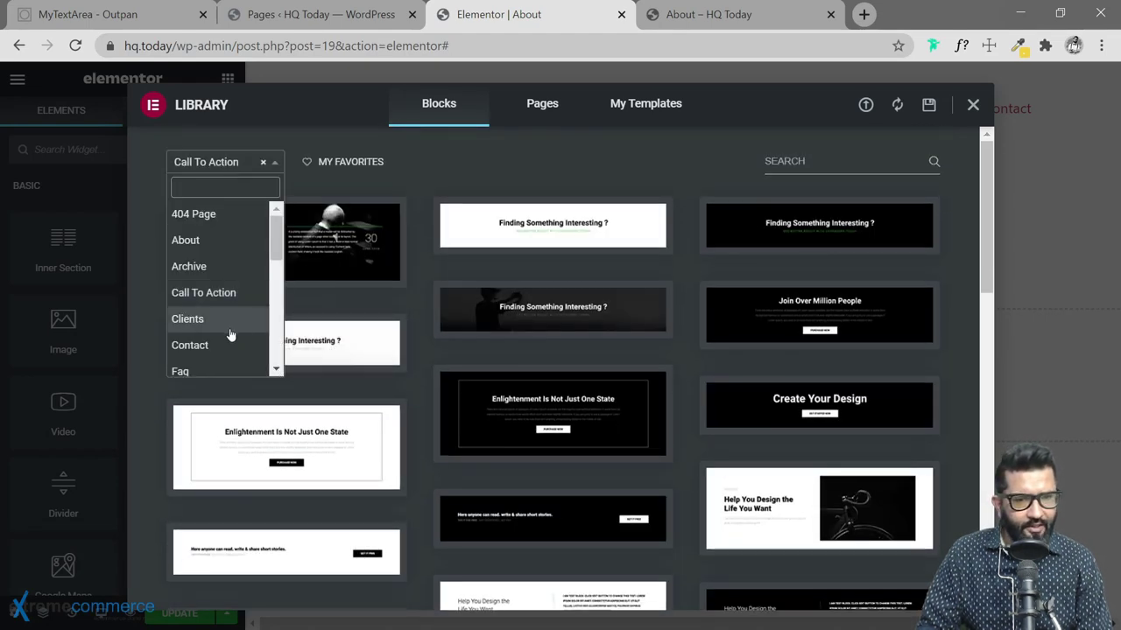
pyautogui.press('Return')
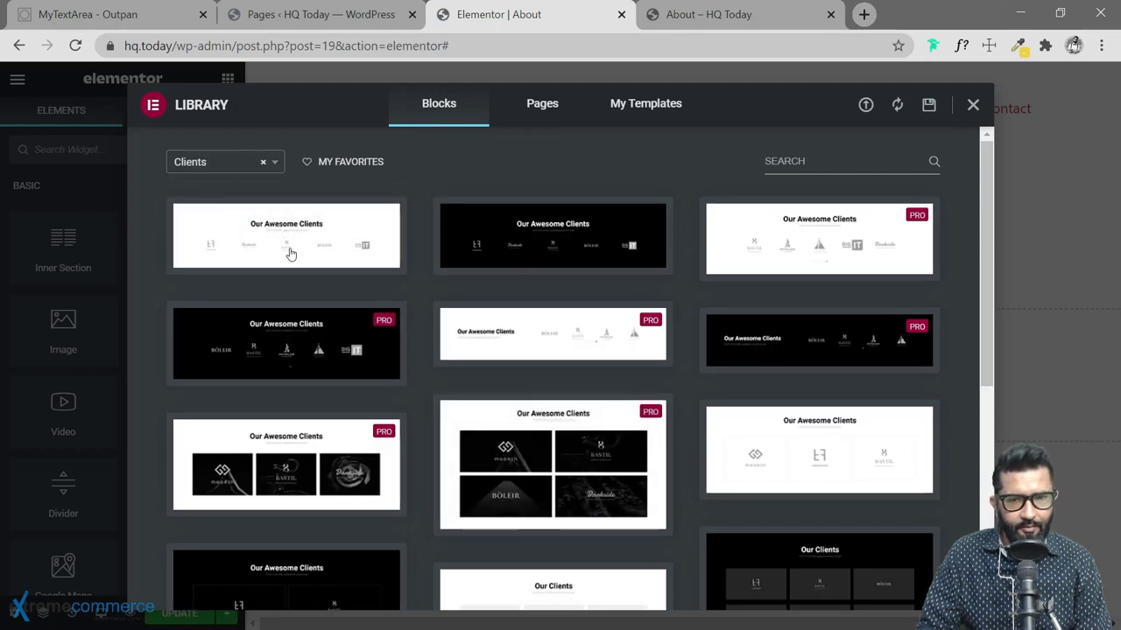
pyautogui.scroll(-5, 638, 327)
pyautogui.scroll(5, 340, 246)
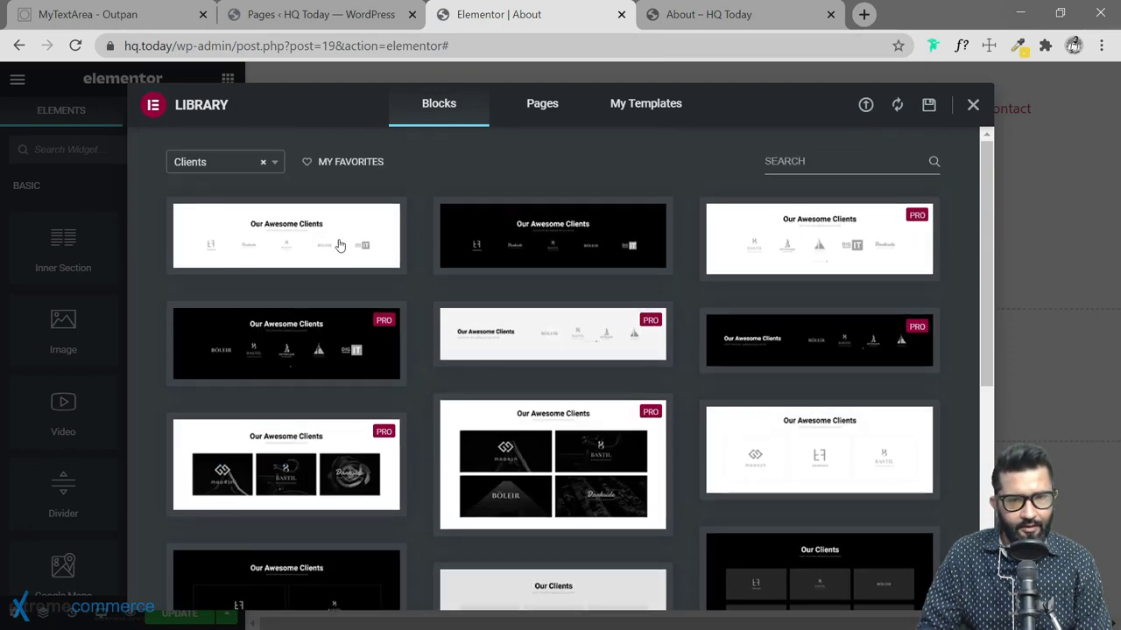
# Filter the library blocks by Contact and examine the contact form and map designs.
pyautogui.click(237, 168)
pyautogui.click(231, 344)
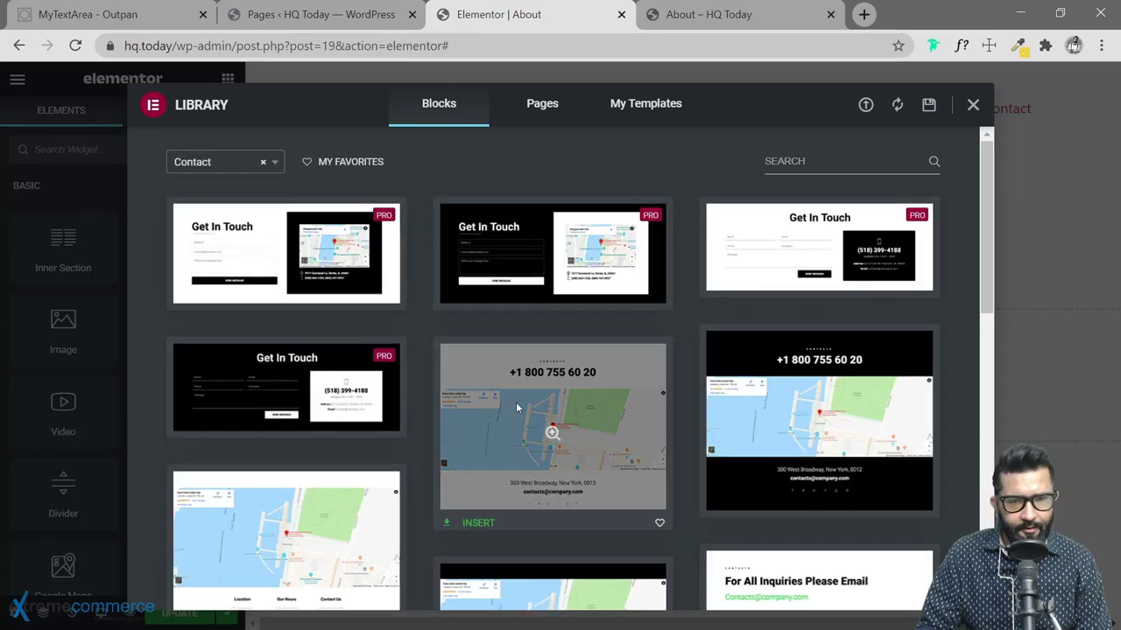
pyautogui.scroll(-1, 417, 396)
pyautogui.scroll(-3, 417, 405)
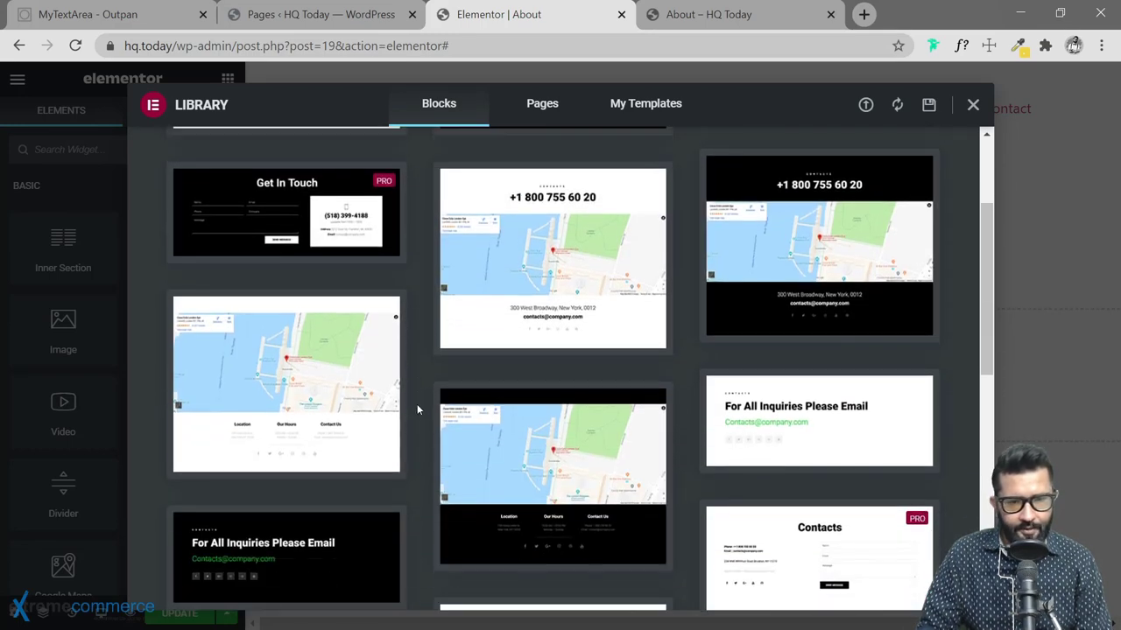
pyautogui.scroll(4, 416, 405)
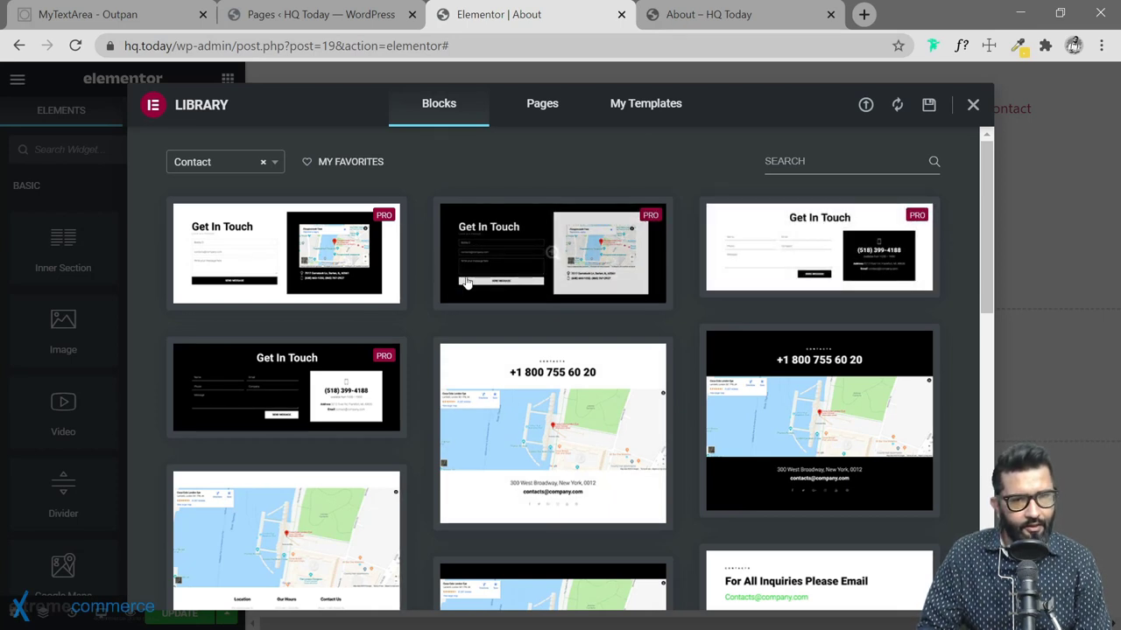
# Filter the library blocks by Features and look through the service and application layouts.
pyautogui.click(272, 162)
pyautogui.scroll(-1, 232, 341)
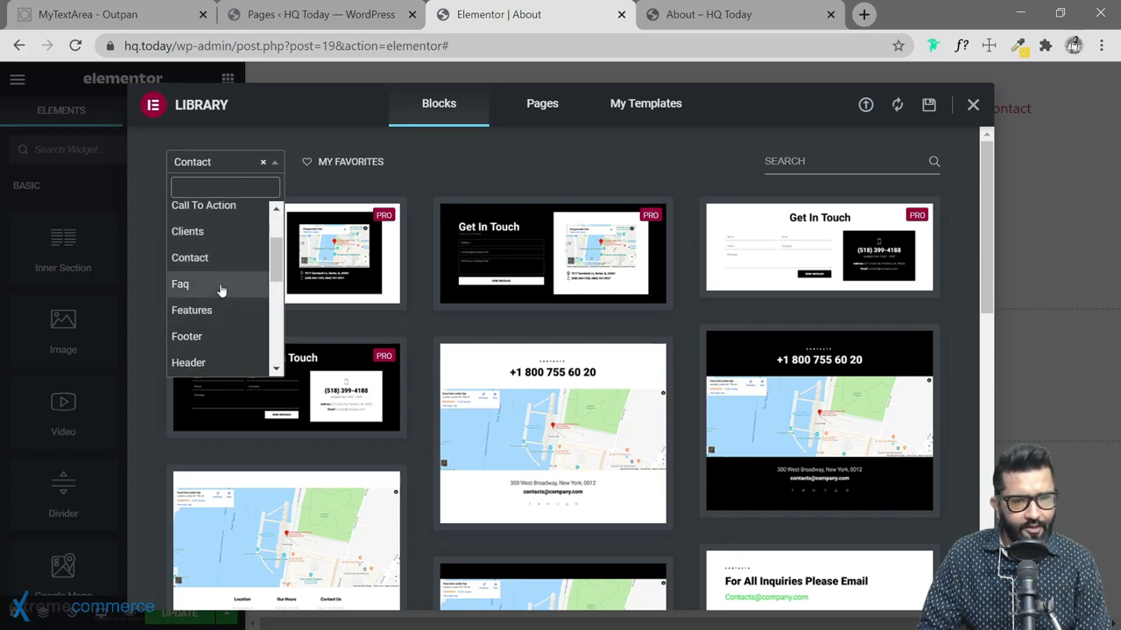
pyautogui.click(219, 319)
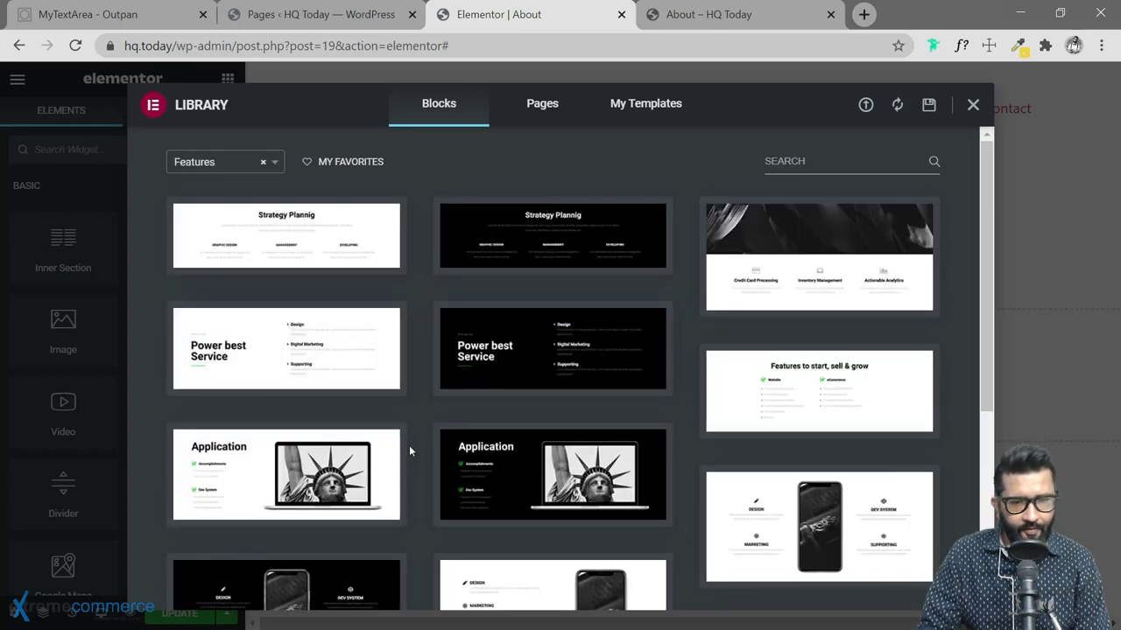
pyautogui.scroll(-2, 409, 445)
pyautogui.scroll(2, 846, 464)
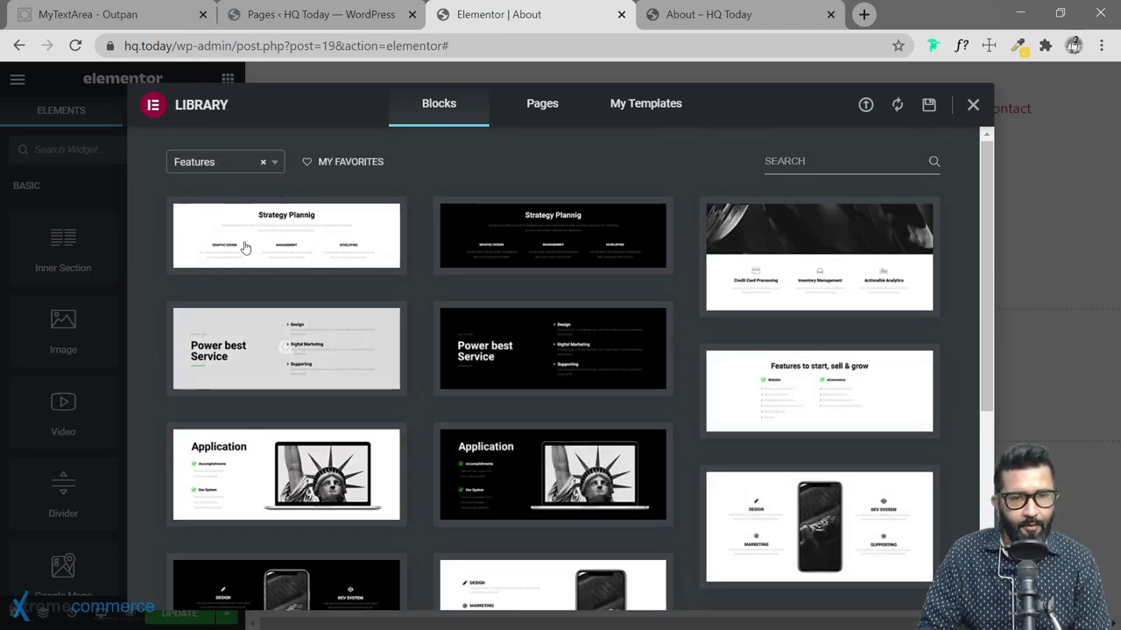
# Filter the library blocks by Hero and examine the free and PRO banners, including the We Build Websites design.
pyautogui.click(246, 164)
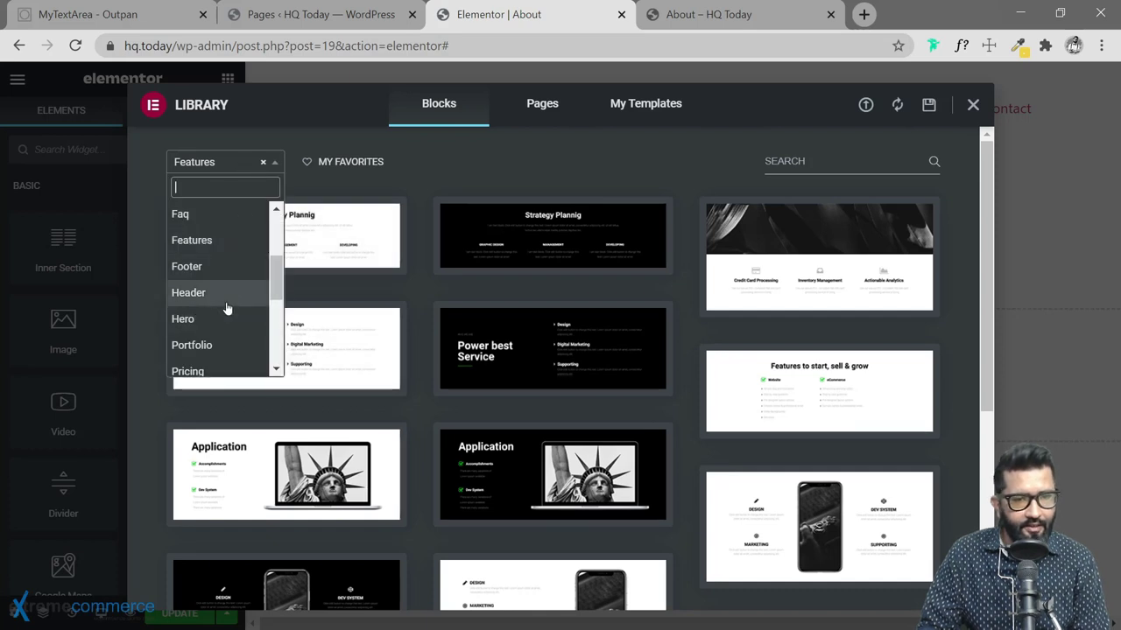
pyautogui.scroll(-1, 230, 306)
pyautogui.scroll(1, 223, 281)
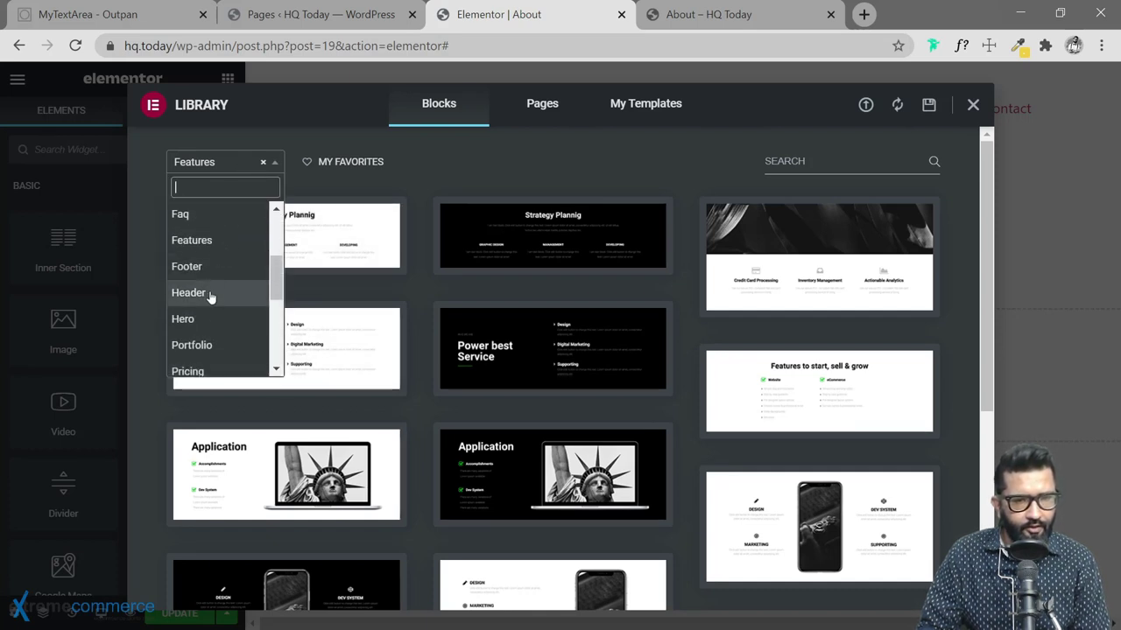
pyautogui.scroll(-1, 214, 301)
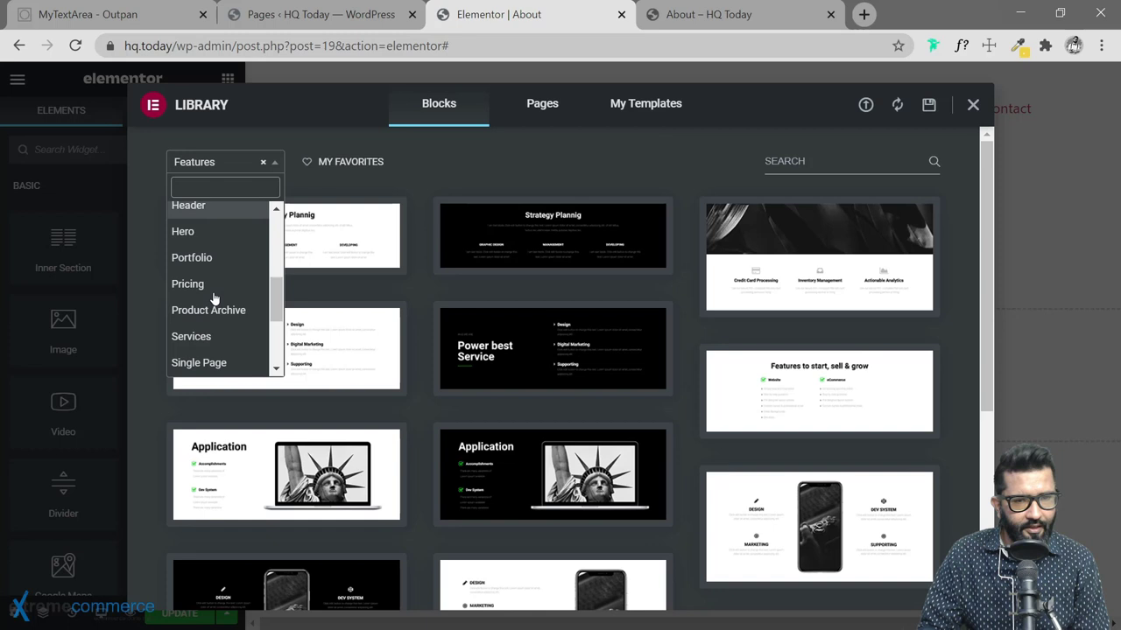
pyautogui.click(210, 231)
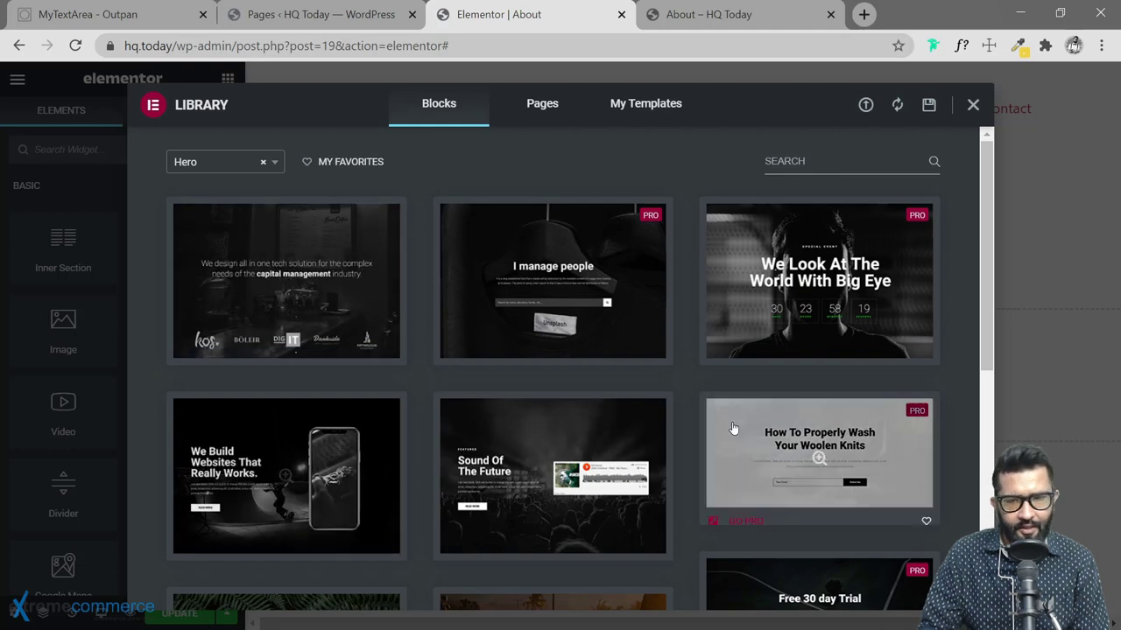
pyautogui.scroll(-2, 691, 449)
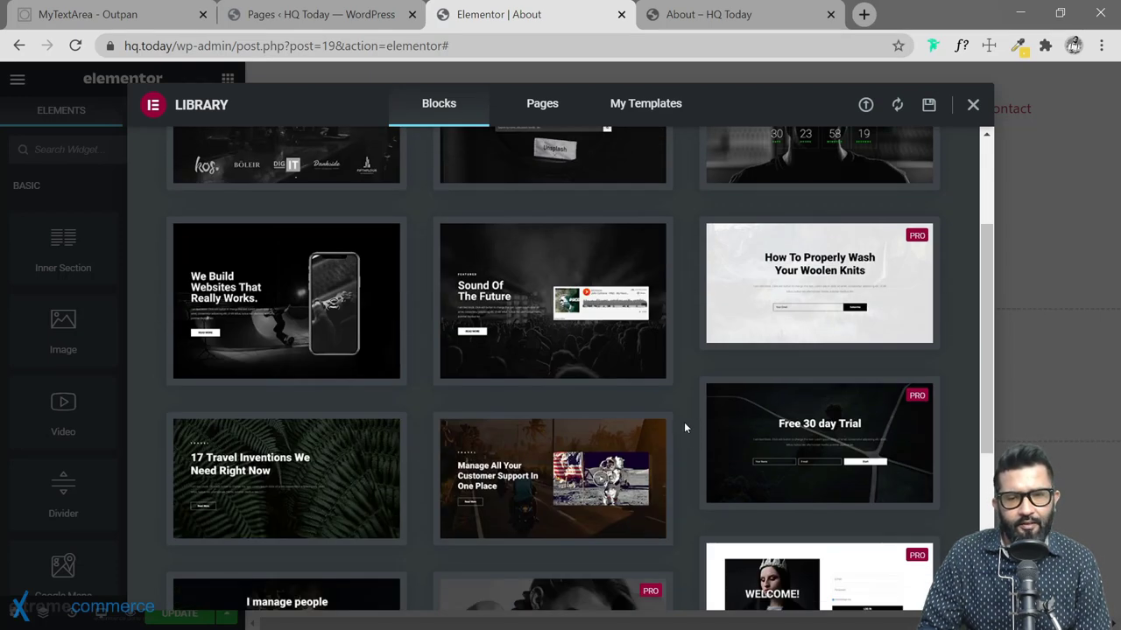
pyautogui.scroll(2, 684, 427)
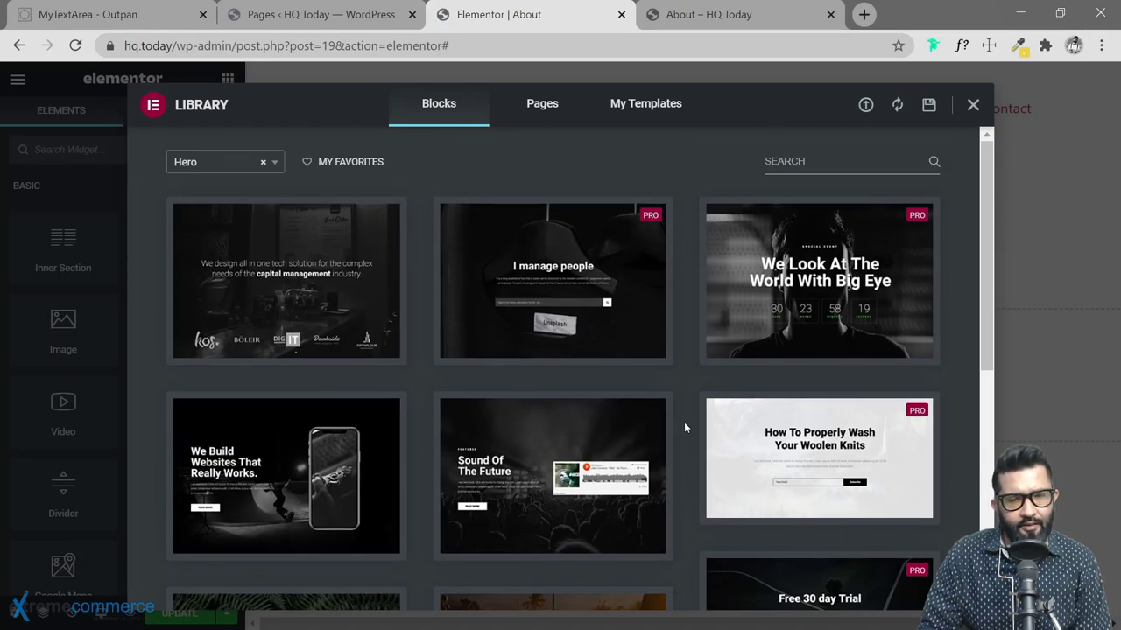
pyautogui.moveTo(511, 460)
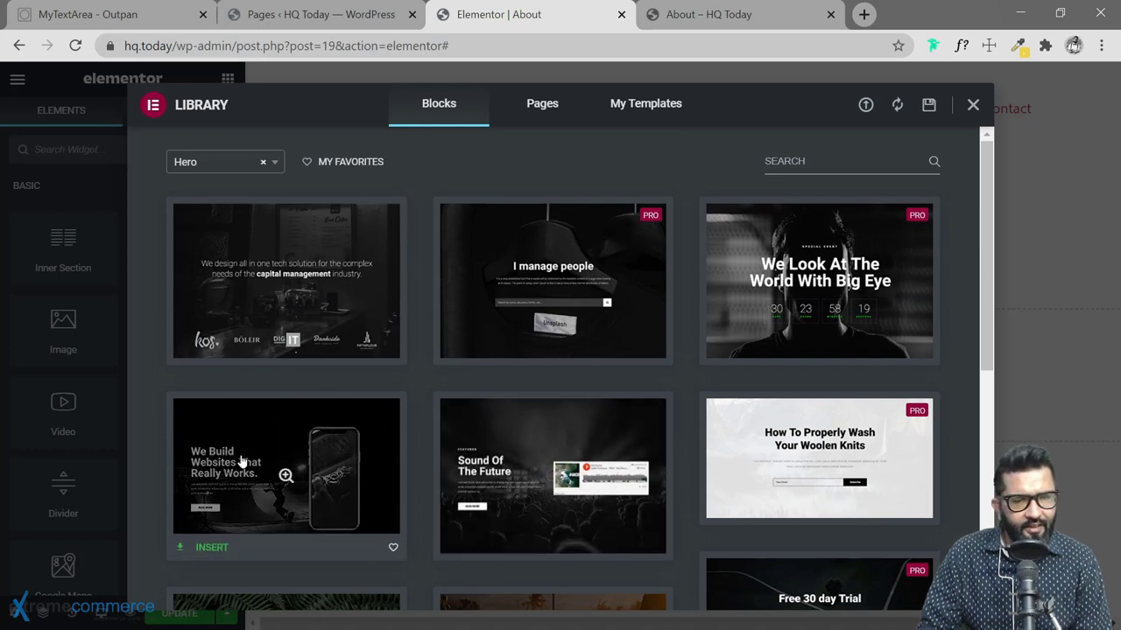
pyautogui.moveTo(196, 493)
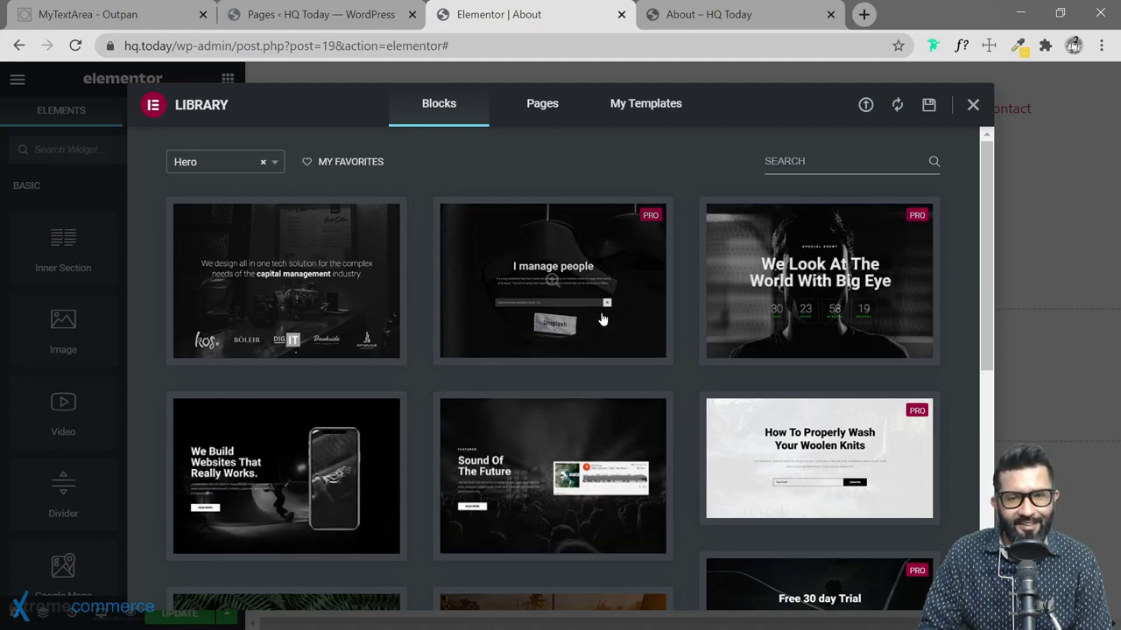
pyautogui.scroll(-3, 143, 417)
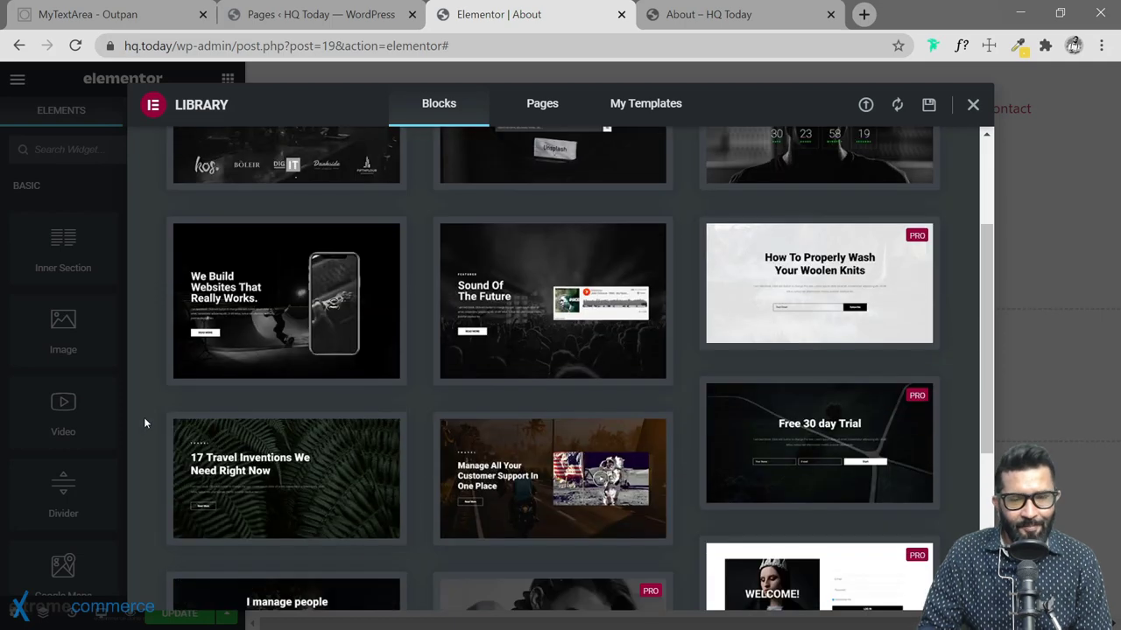
pyautogui.scroll(-4, 143, 417)
pyautogui.scroll(5, 144, 417)
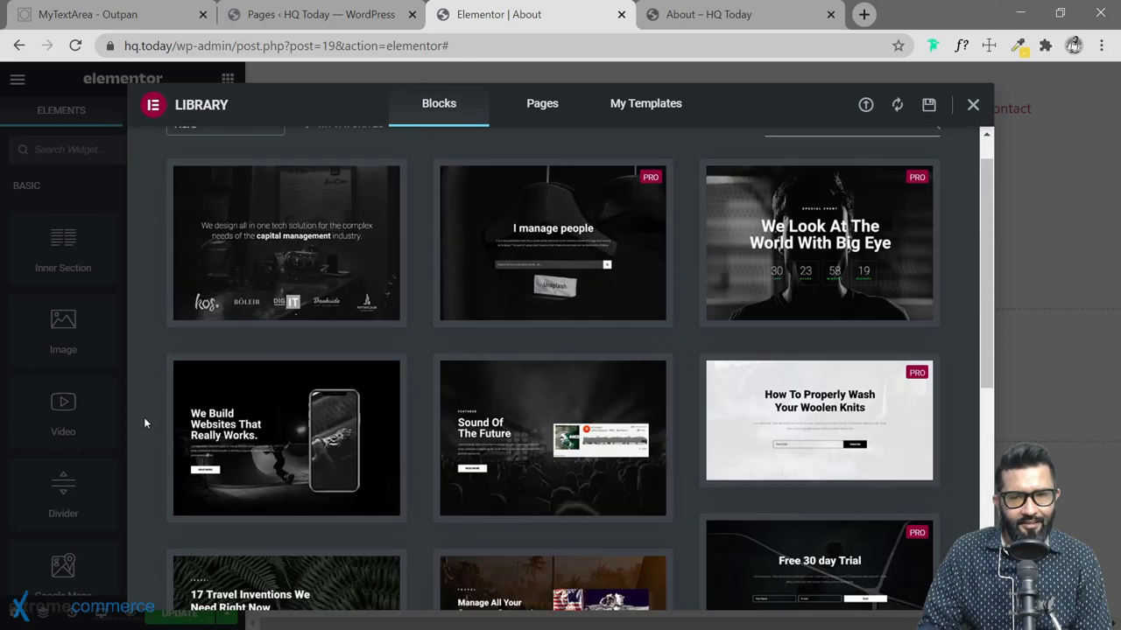
pyautogui.scroll(1, 145, 423)
# Filter the library blocks by Pricing and examine the pricing table designs, including the Basic, Advanced and Pro layout.
pyautogui.click(230, 163)
pyautogui.scroll(-2, 232, 357)
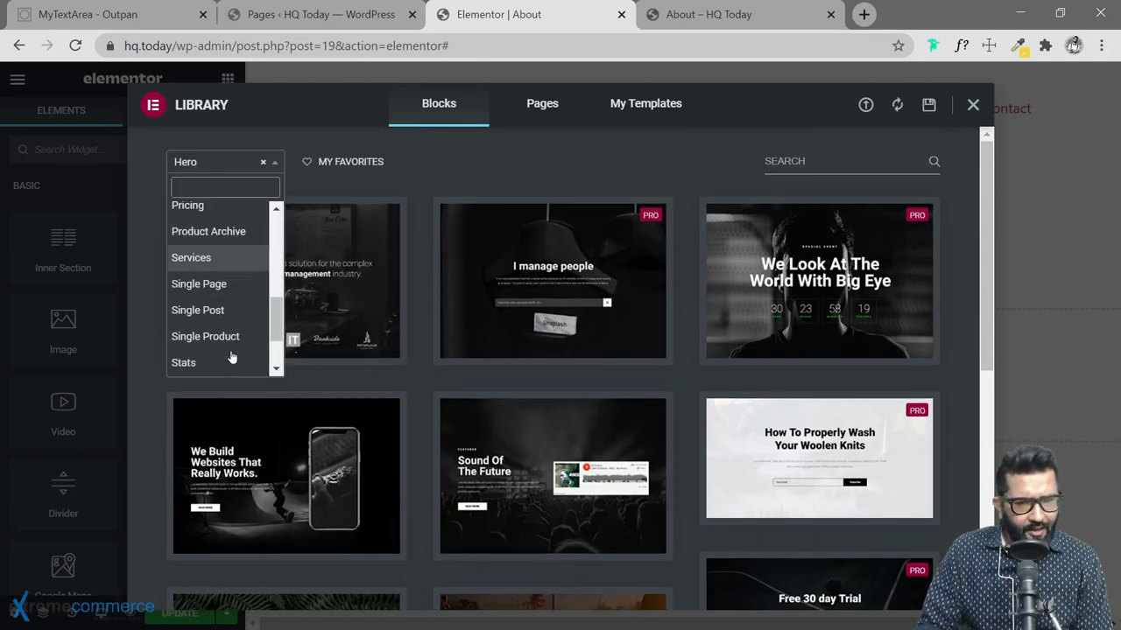
pyautogui.scroll(2, 218, 270)
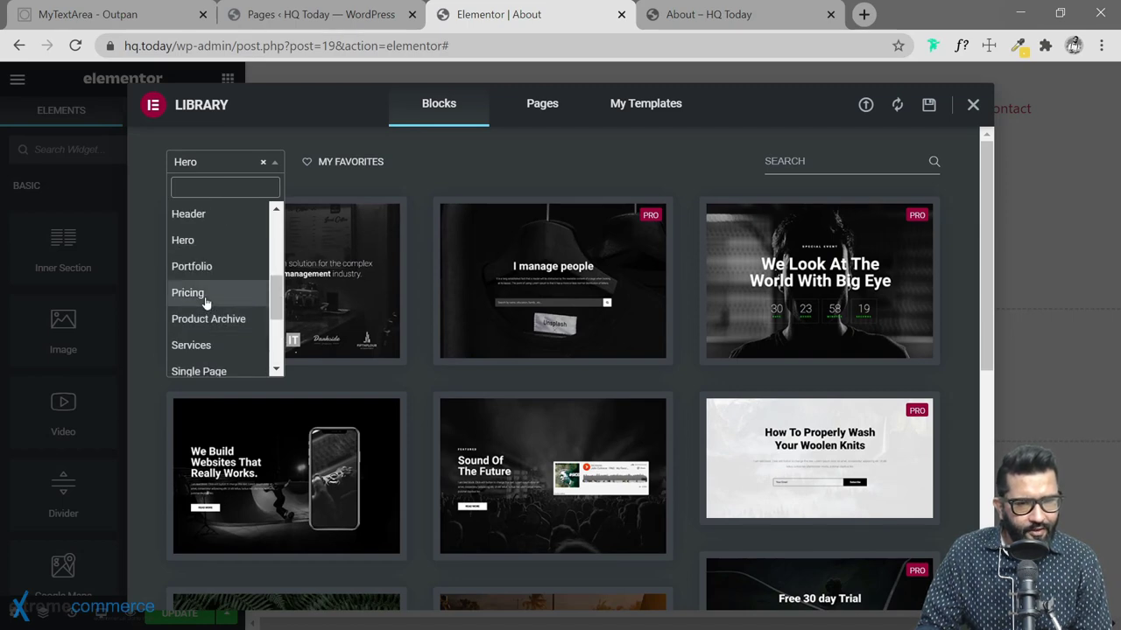
pyautogui.click(212, 298)
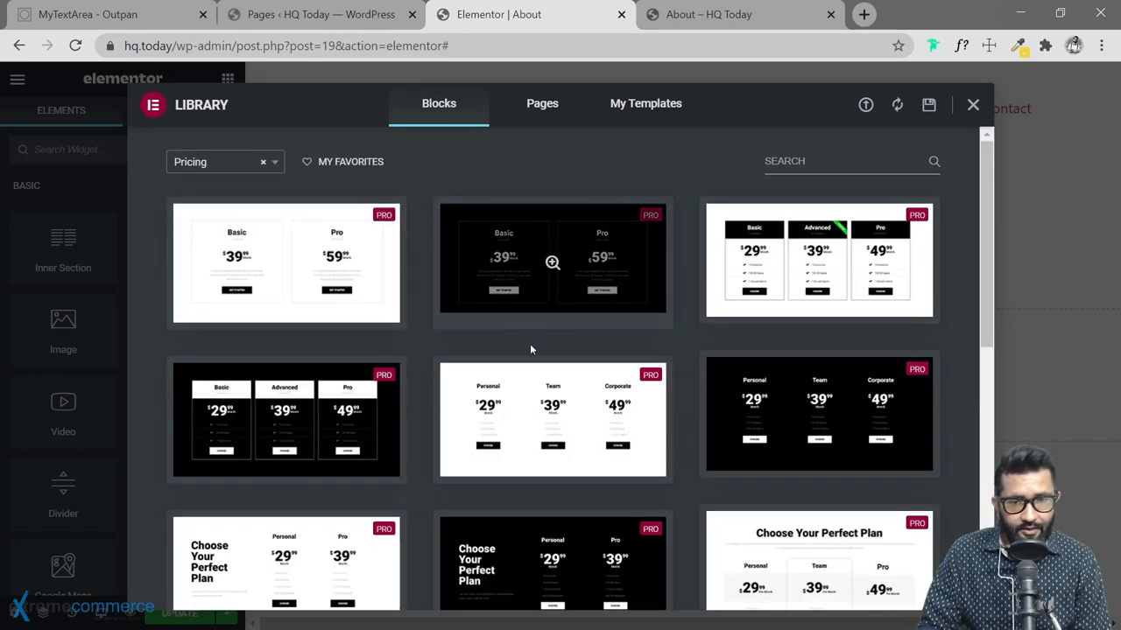
pyautogui.scroll(-3, 671, 385)
pyautogui.scroll(3, 671, 385)
pyautogui.moveTo(752, 289)
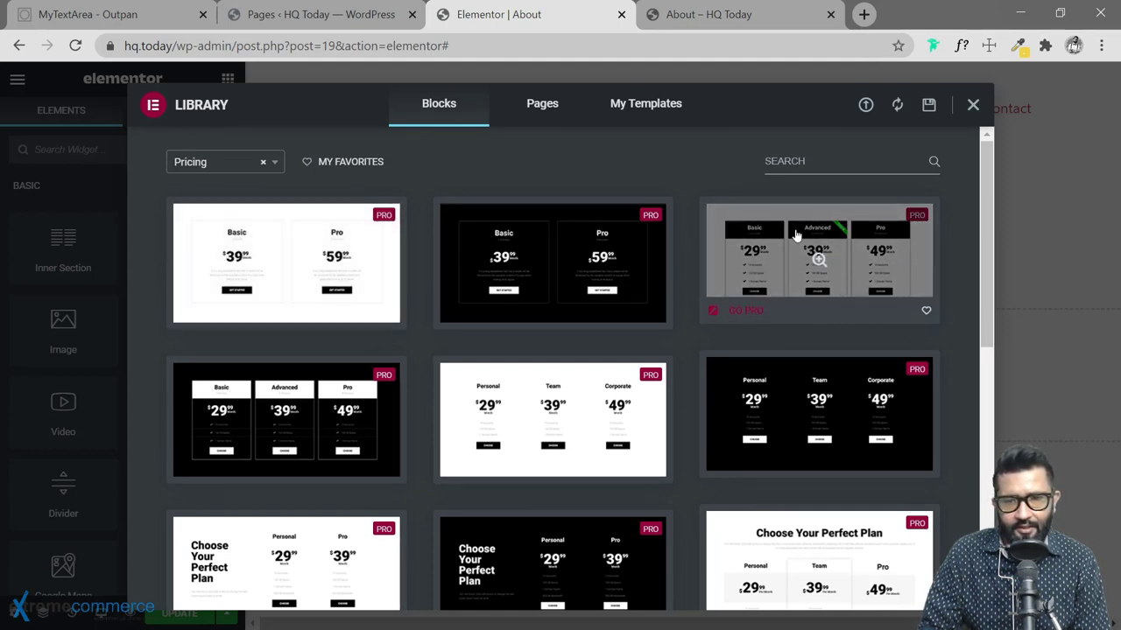
# Filter the library blocks by the Stats category to check its number and chart designs.
pyautogui.click(246, 163)
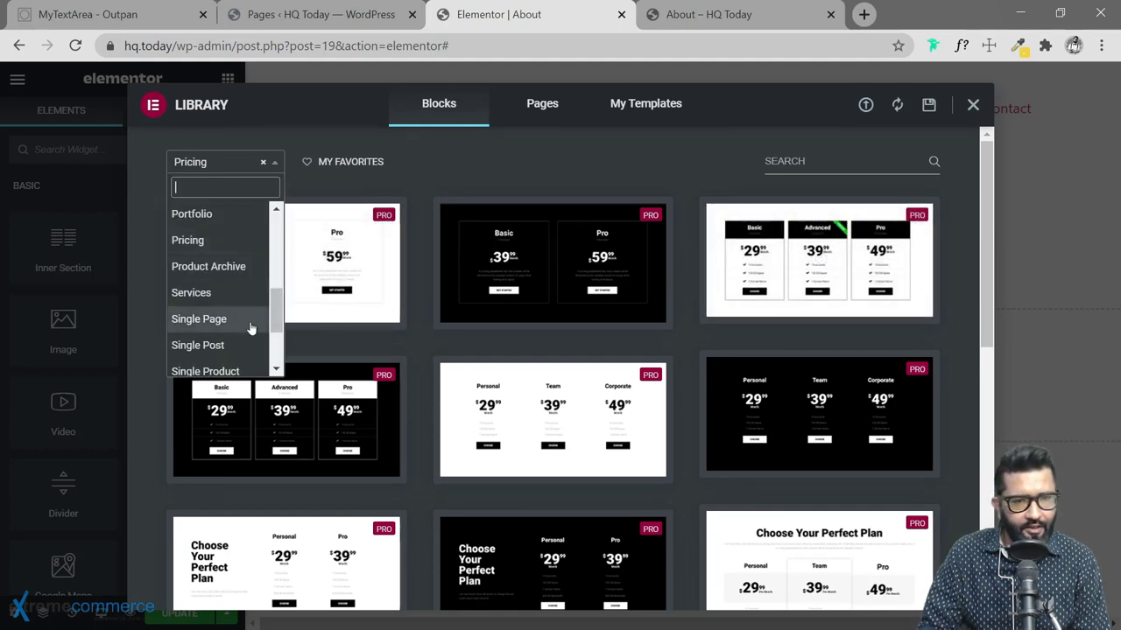
pyautogui.scroll(-3, 242, 333)
pyautogui.scroll(-1, 237, 328)
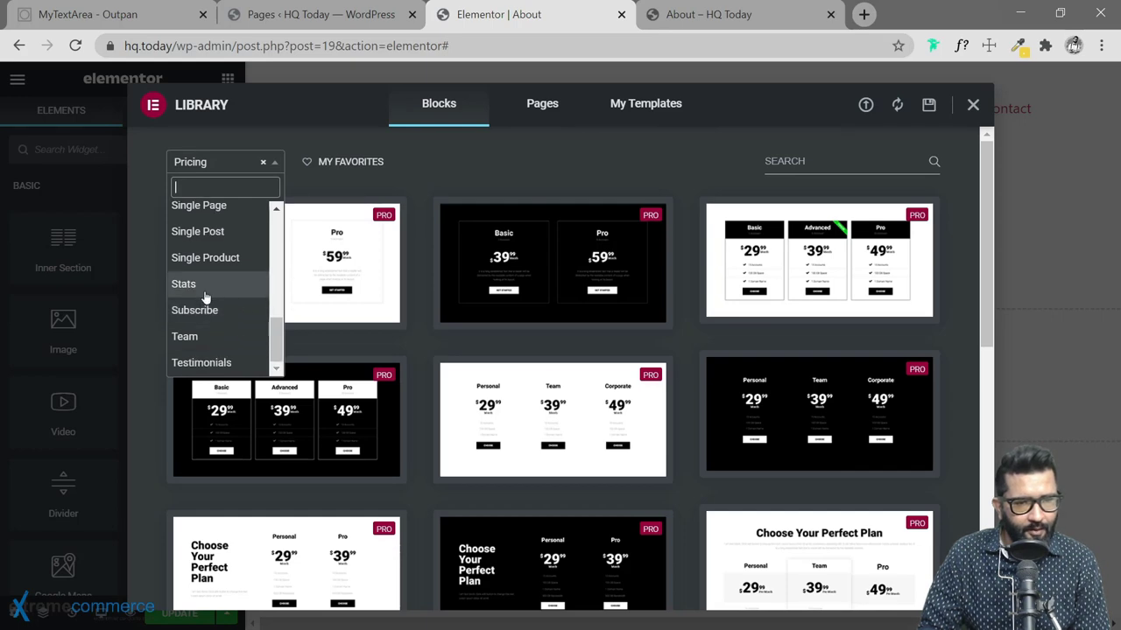
pyautogui.click(206, 283)
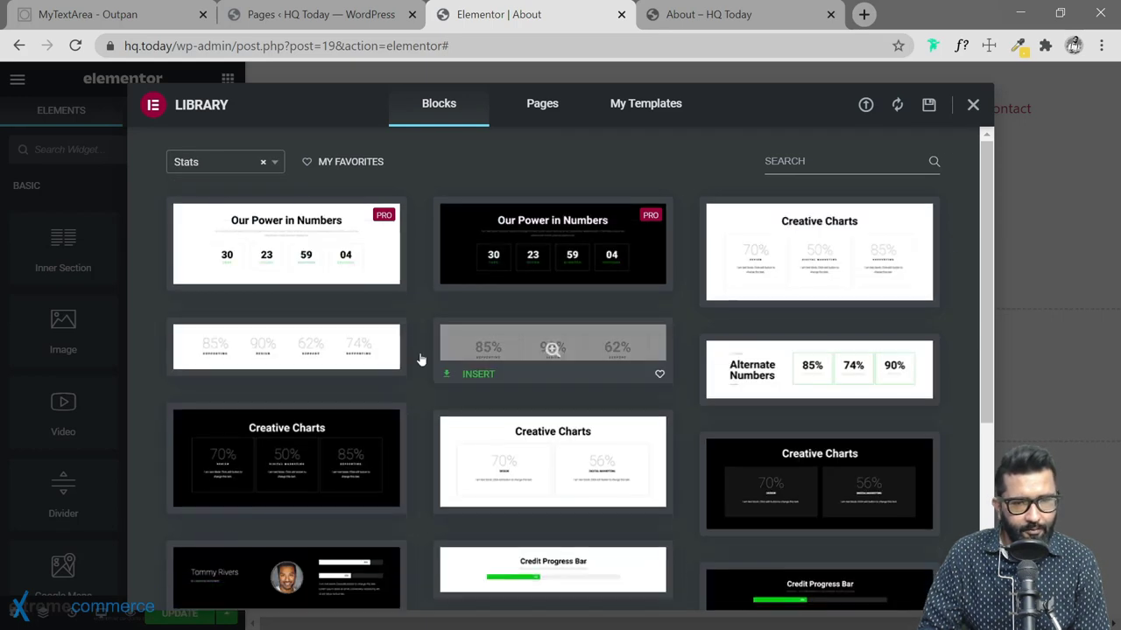
# Filter the library blocks by Testimonials and by Team to compare the customer quote and staff profile designs.
pyautogui.scroll(-2, 405, 395)
pyautogui.scroll(2, 525, 351)
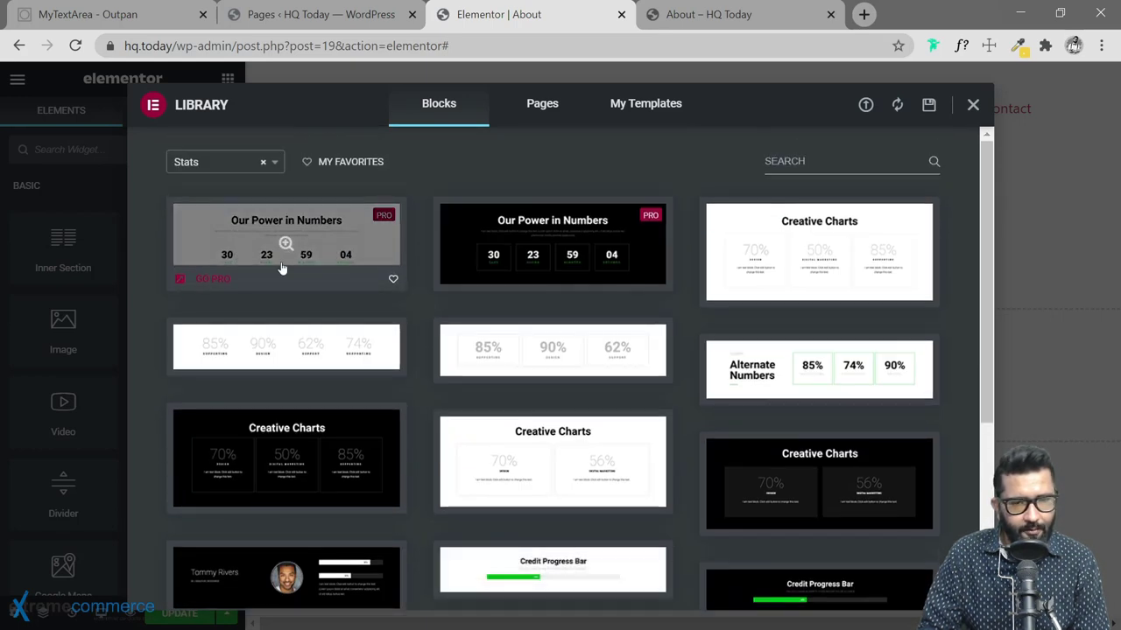
pyautogui.click(223, 163)
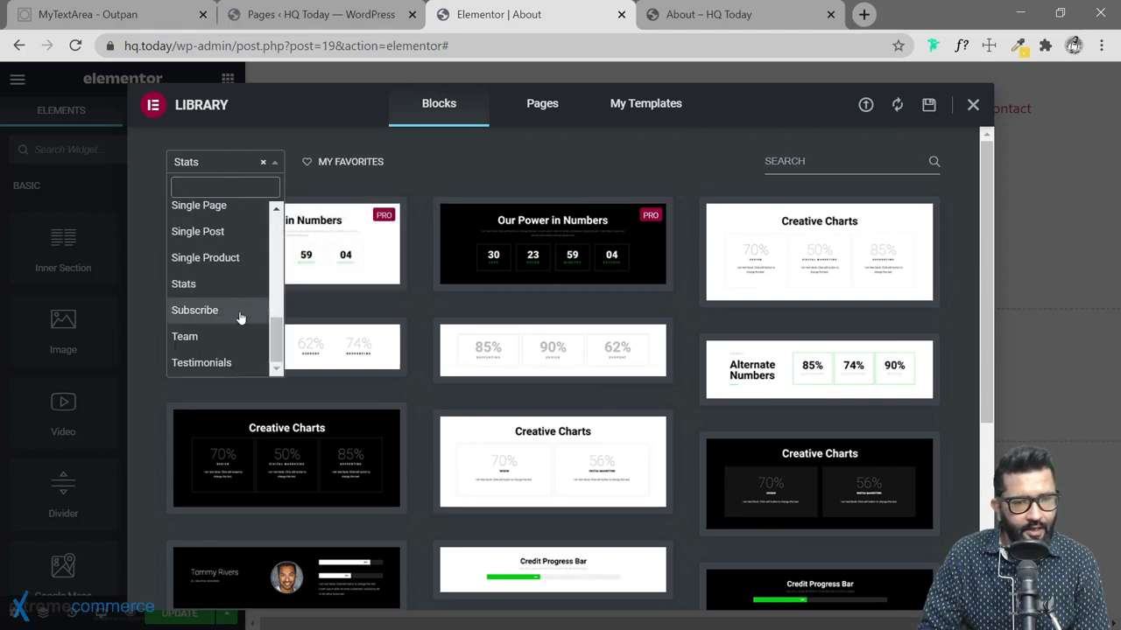
pyautogui.click(223, 363)
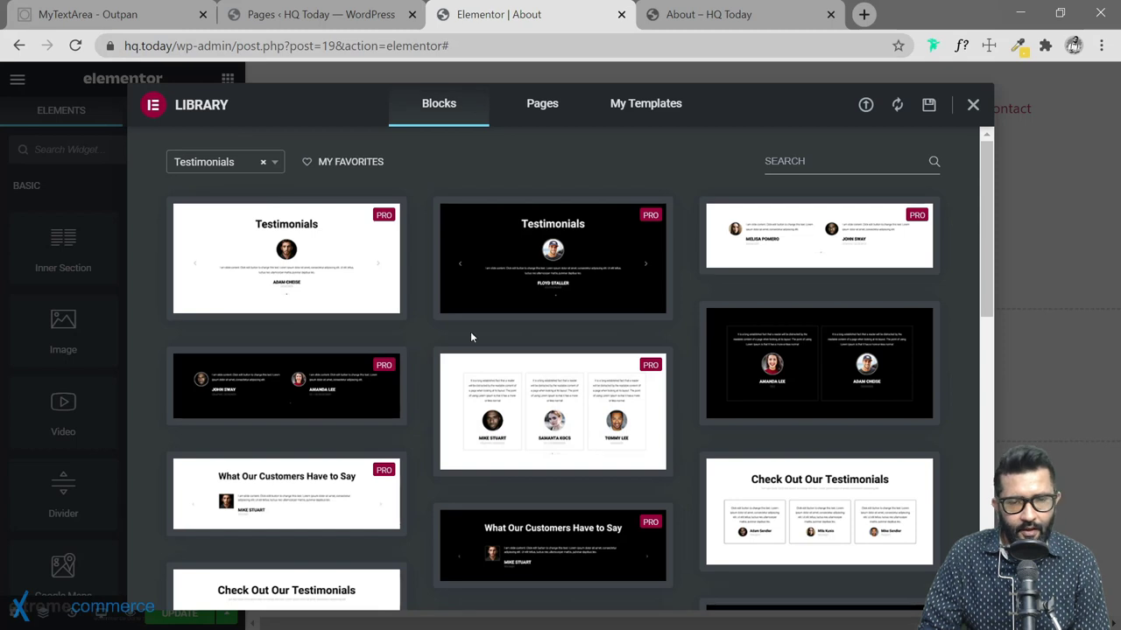
pyautogui.click(231, 163)
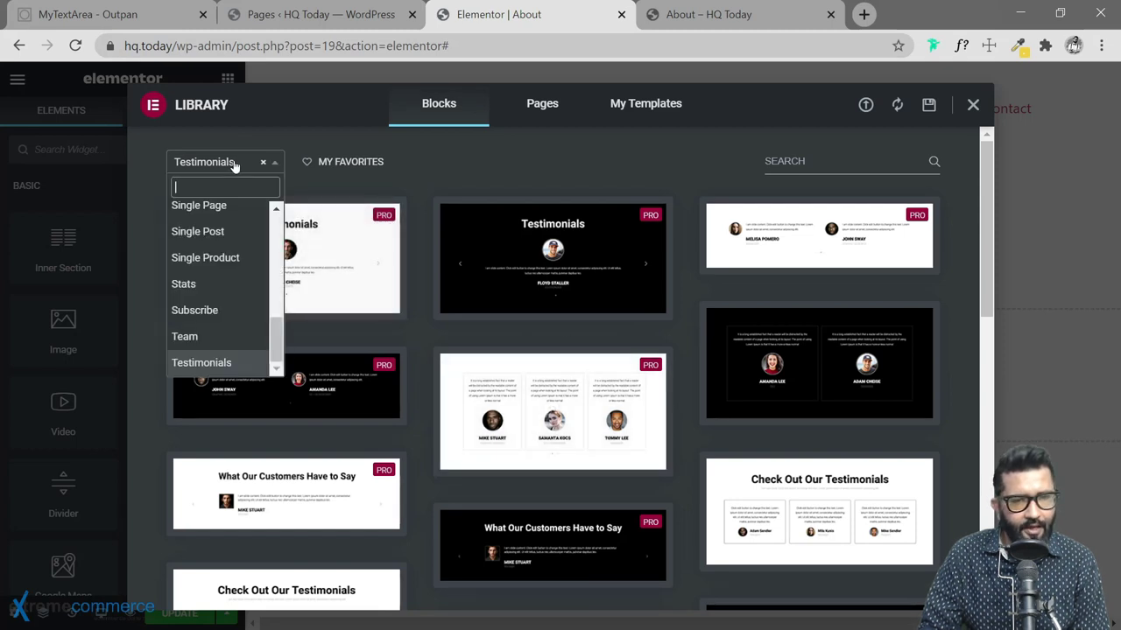
pyautogui.click(200, 336)
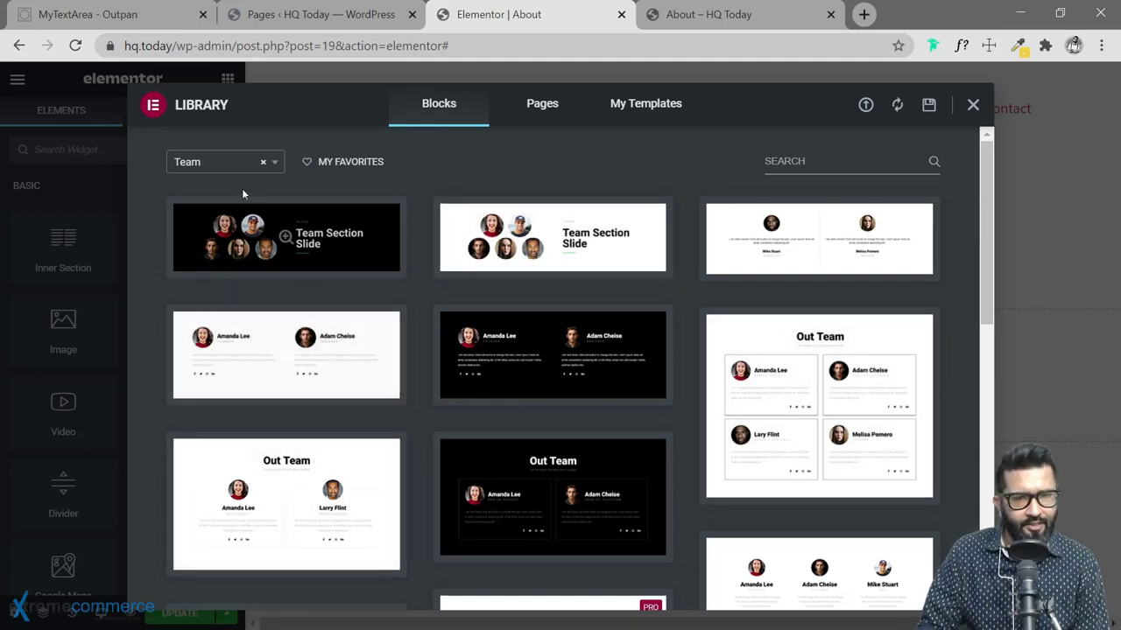
# Filter the library blocks by Hero again and look through all its banner designs to the end of the list.
pyautogui.click(235, 164)
pyautogui.scroll(10, 219, 302)
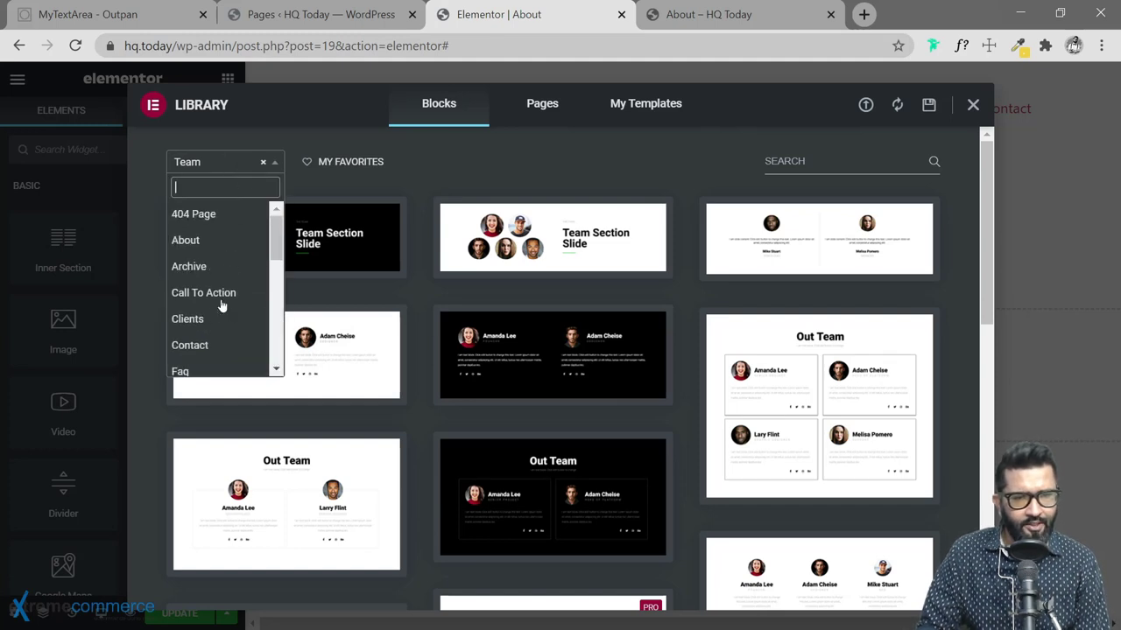
pyautogui.scroll(-3, 234, 267)
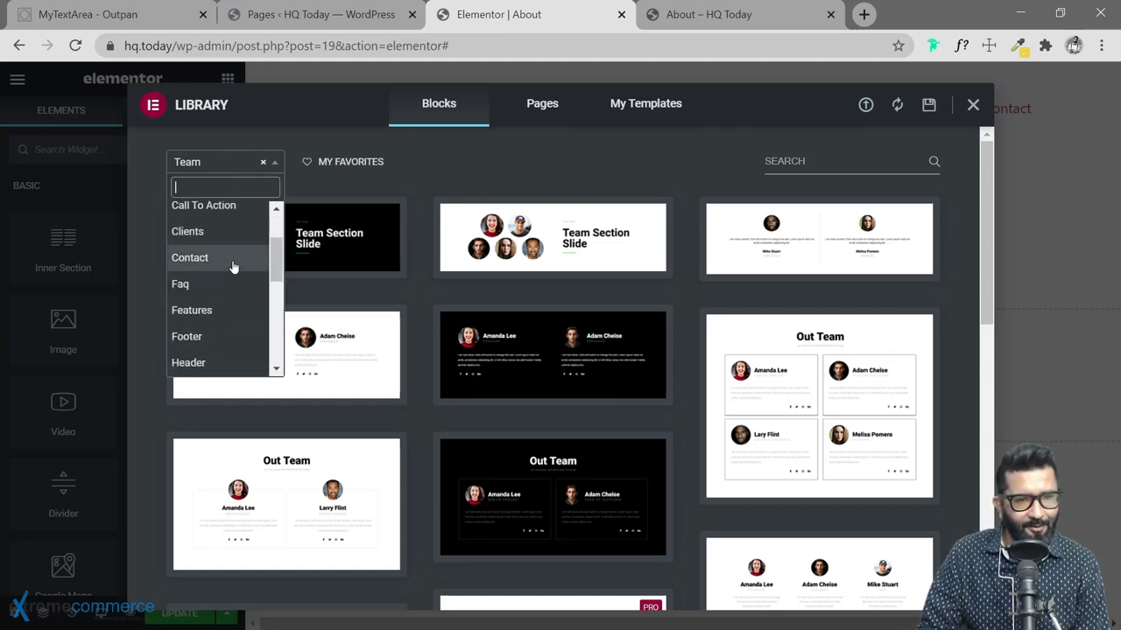
pyautogui.scroll(-3, 234, 267)
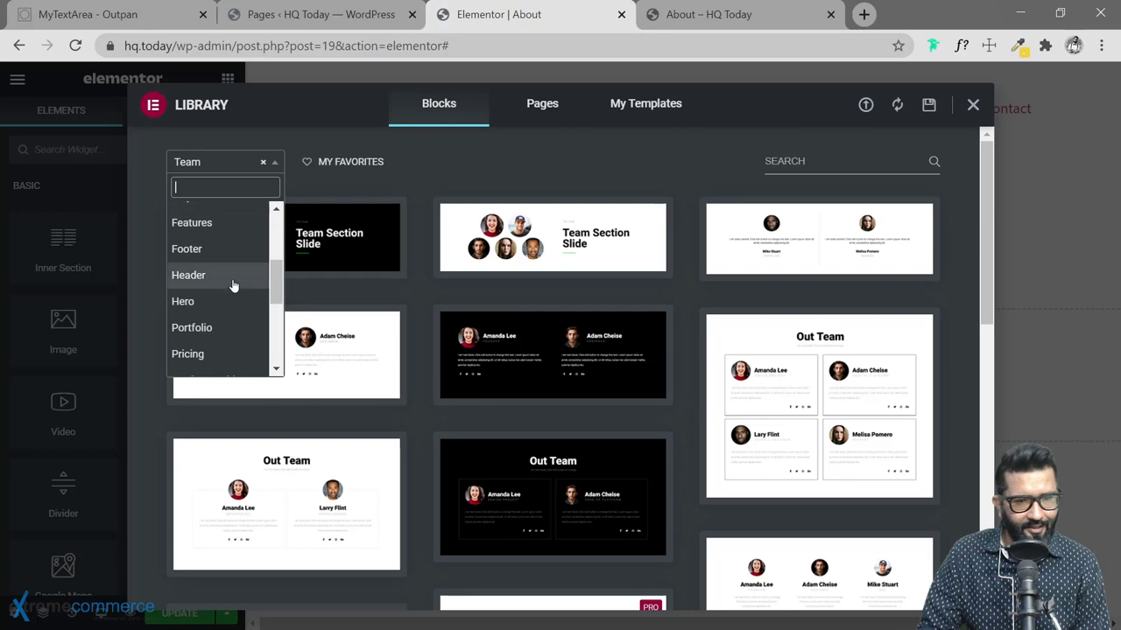
pyautogui.click(218, 302)
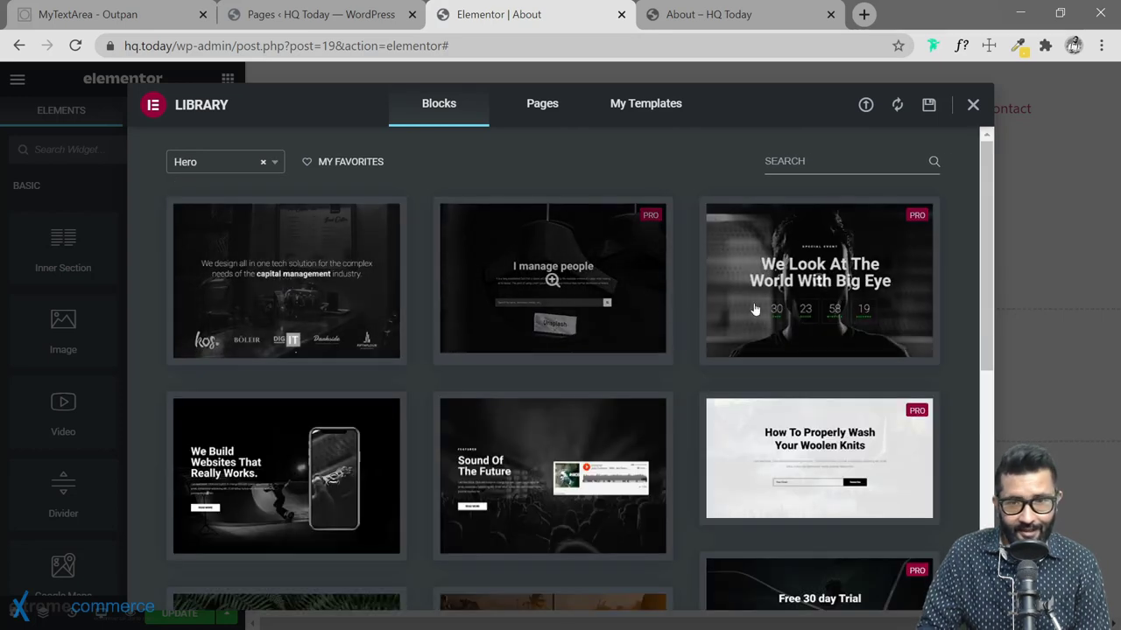
pyautogui.scroll(-2, 415, 438)
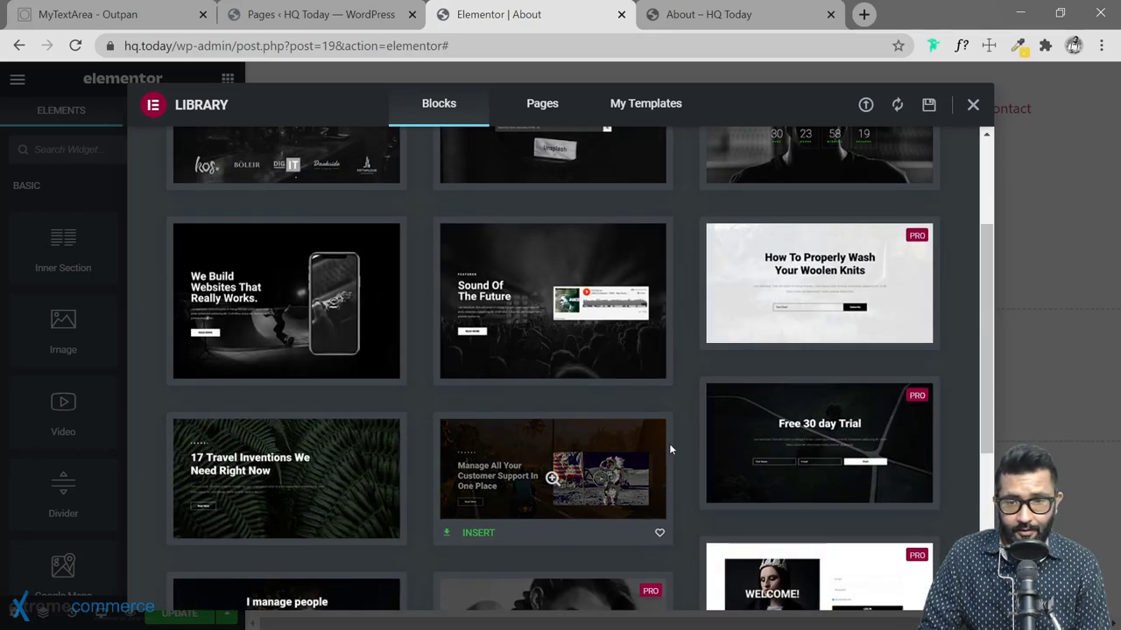
pyautogui.scroll(-1, 683, 436)
pyautogui.scroll(-1, 429, 434)
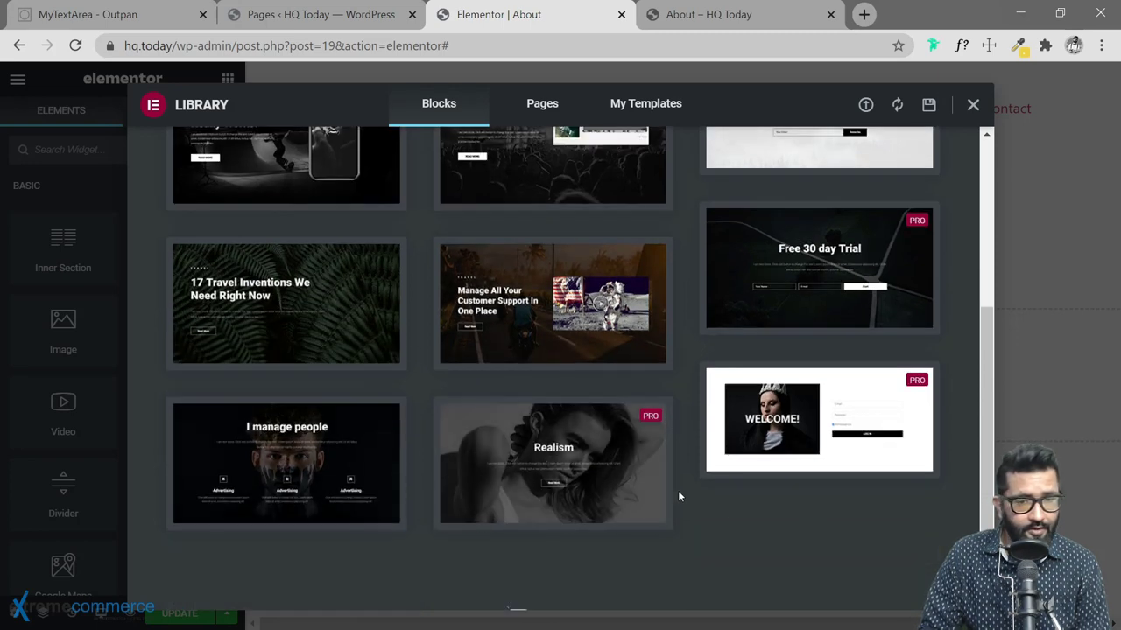
pyautogui.scroll(4, 688, 458)
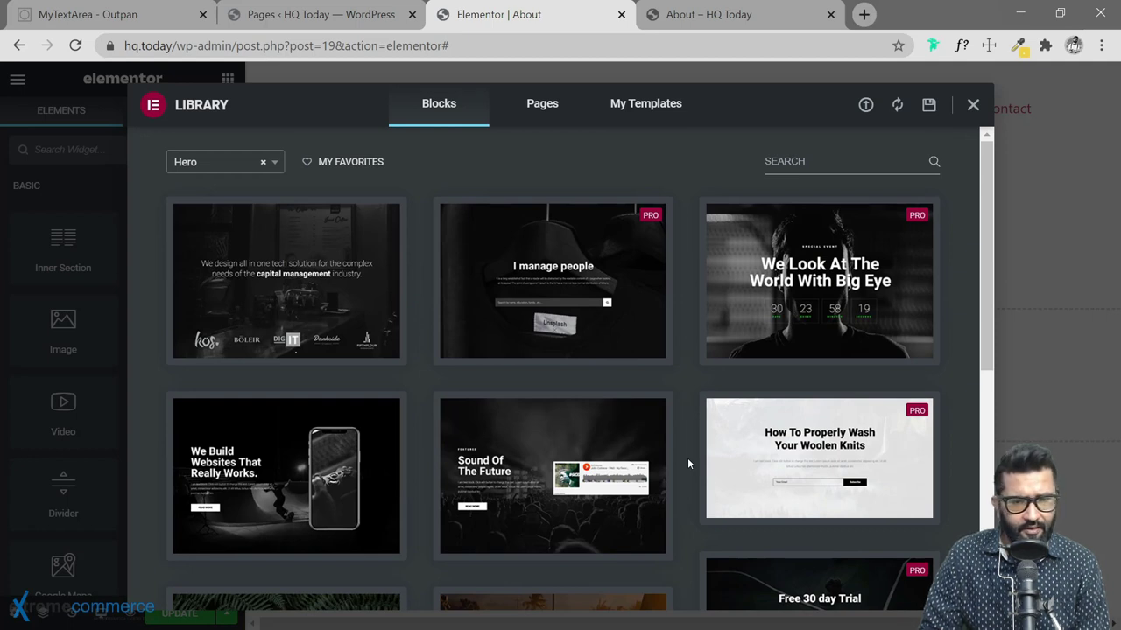
# Filter the library blocks by About and look through the gallery slide, About Company and text layouts.
pyautogui.click(196, 165)
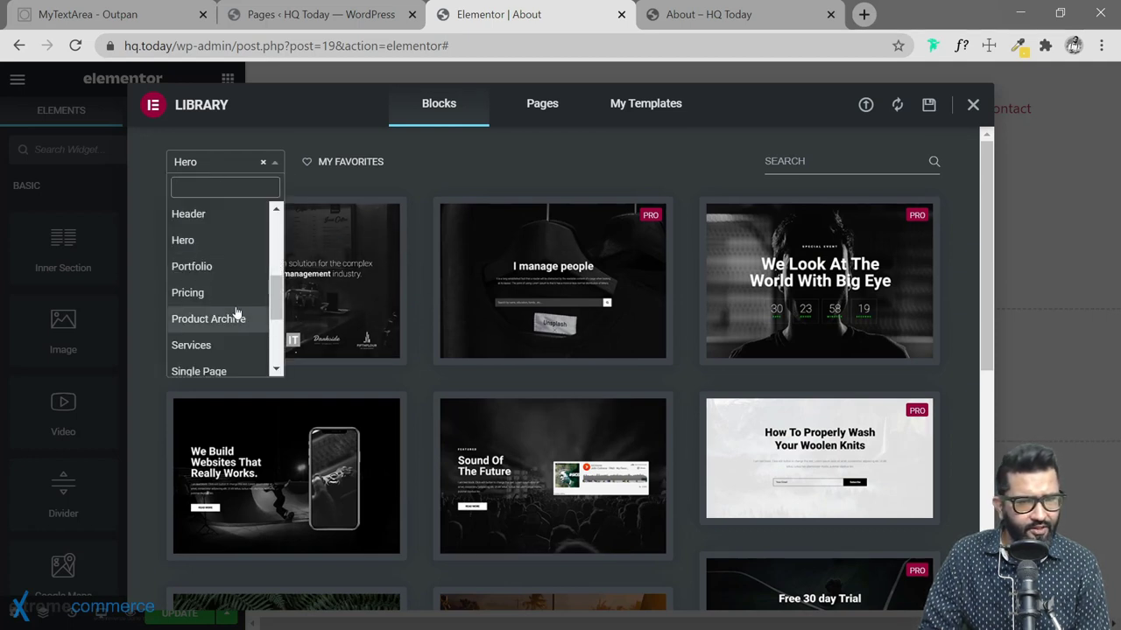
pyautogui.scroll(5, 226, 269)
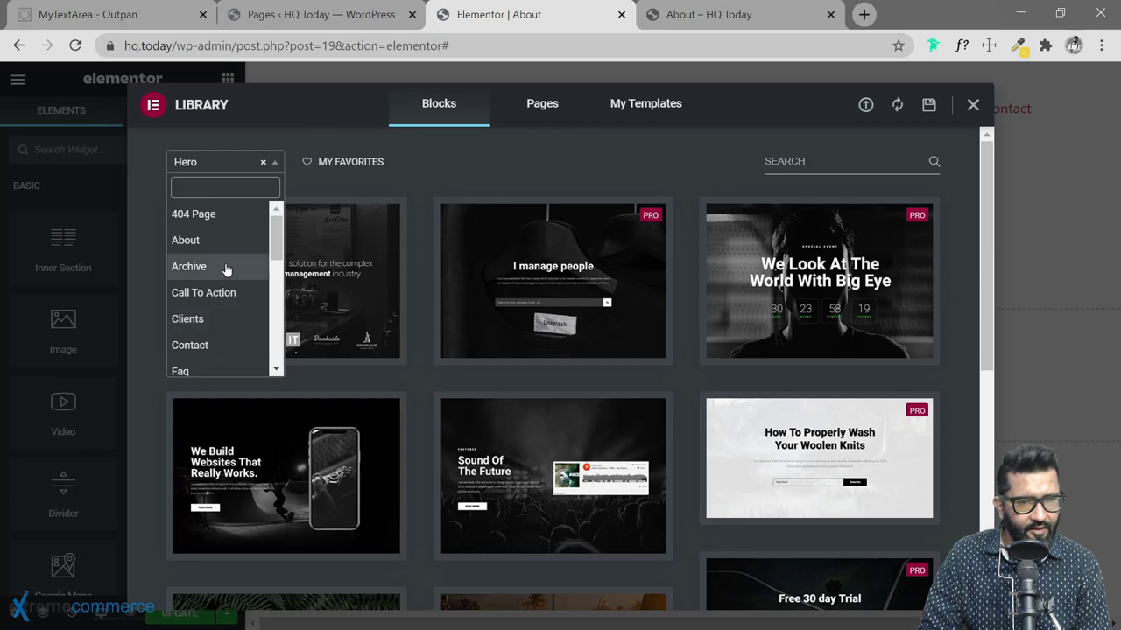
pyautogui.click(202, 240)
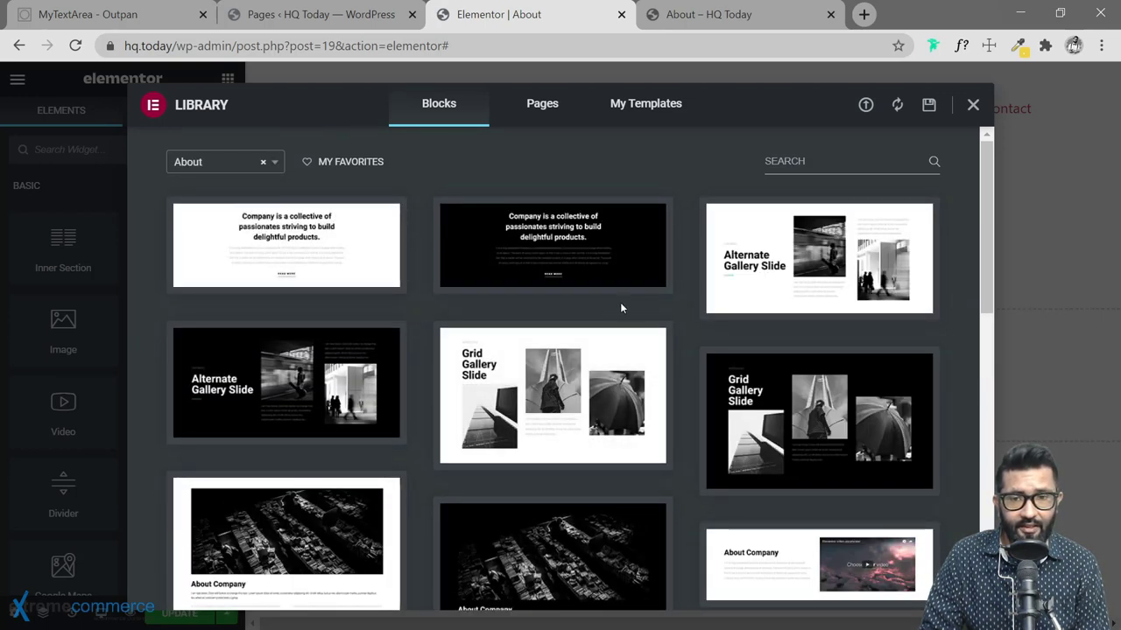
pyautogui.scroll(-1, 691, 334)
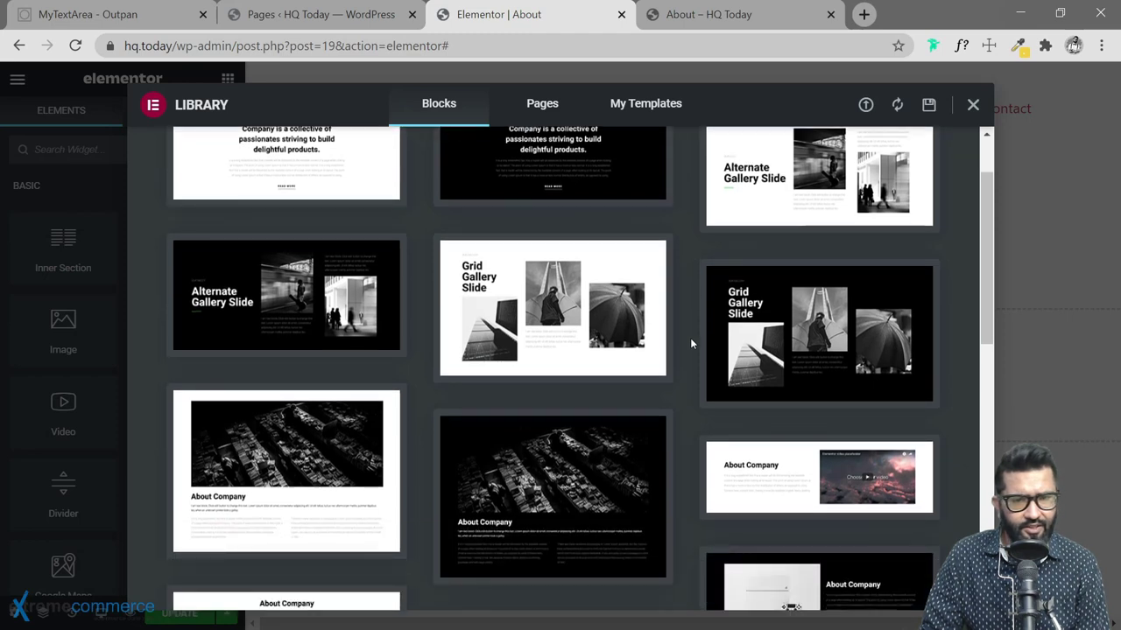
pyautogui.scroll(-2, 688, 346)
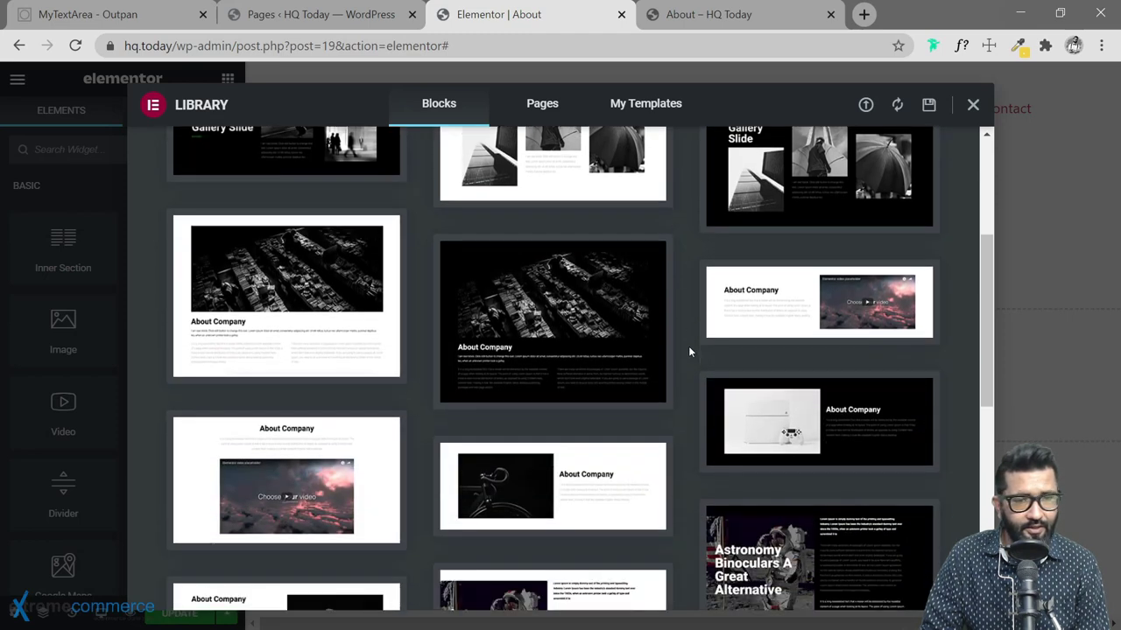
pyautogui.scroll(-5, 688, 346)
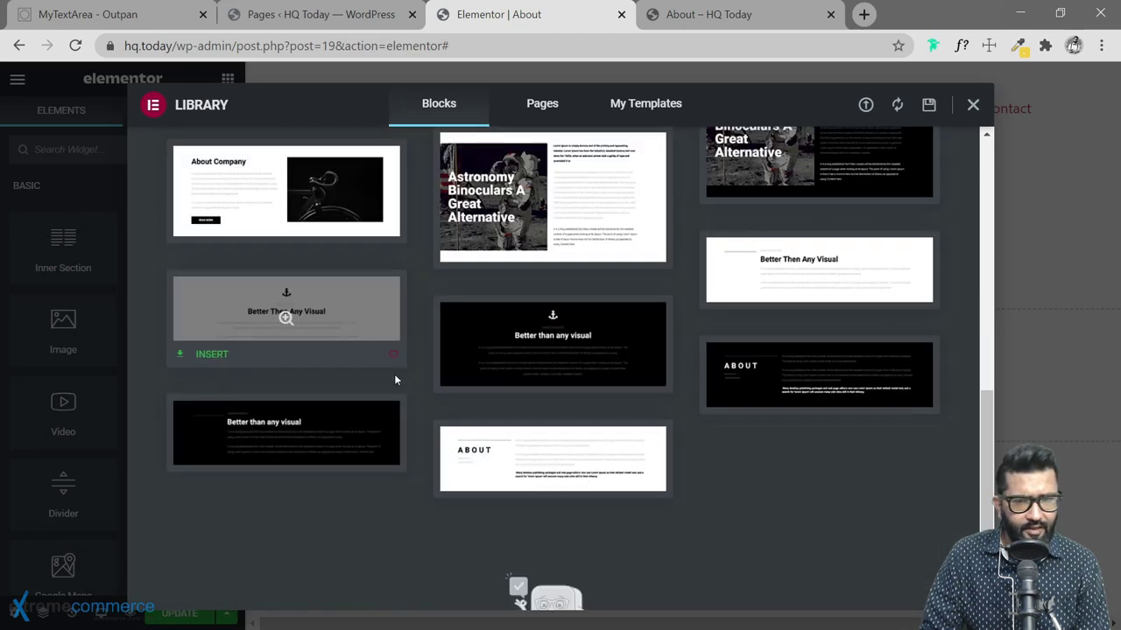
pyautogui.scroll(4, 409, 384)
pyautogui.scroll(4, 409, 385)
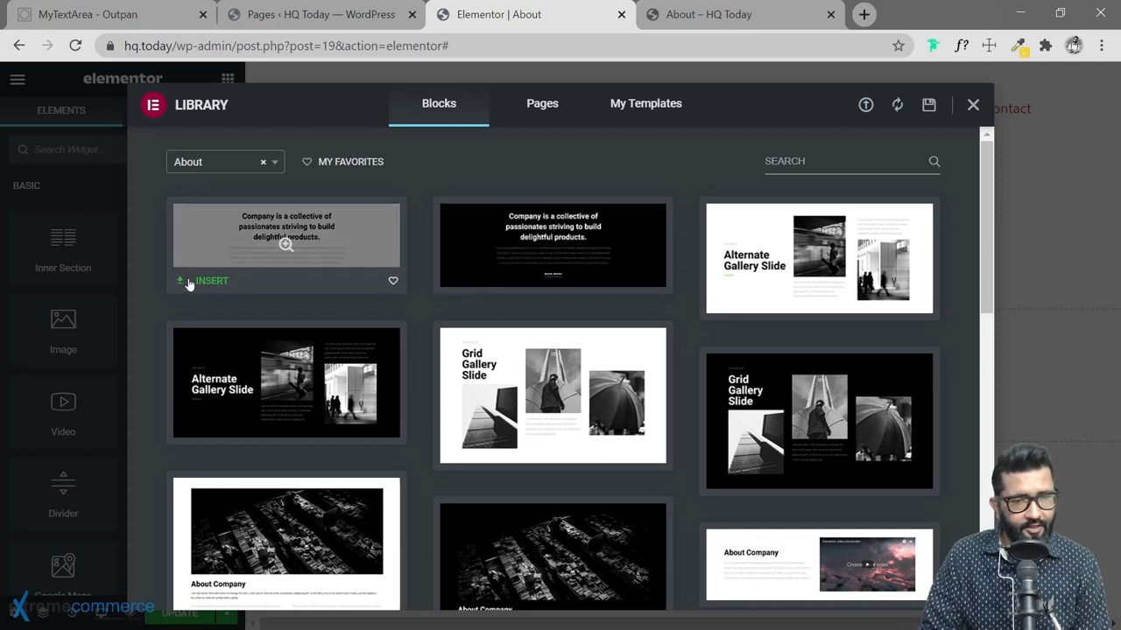
# Preview and insert the white company-collective About block, connecting the site to the Template Library with plugin data sharing disabled.
pyautogui.click(254, 248)
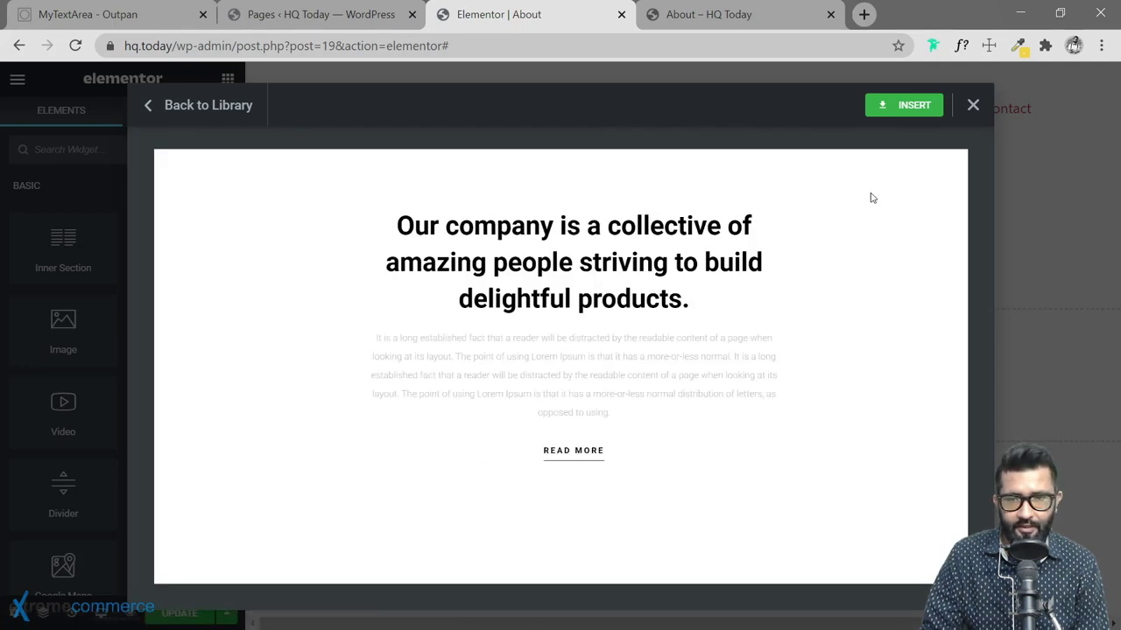
pyautogui.click(897, 110)
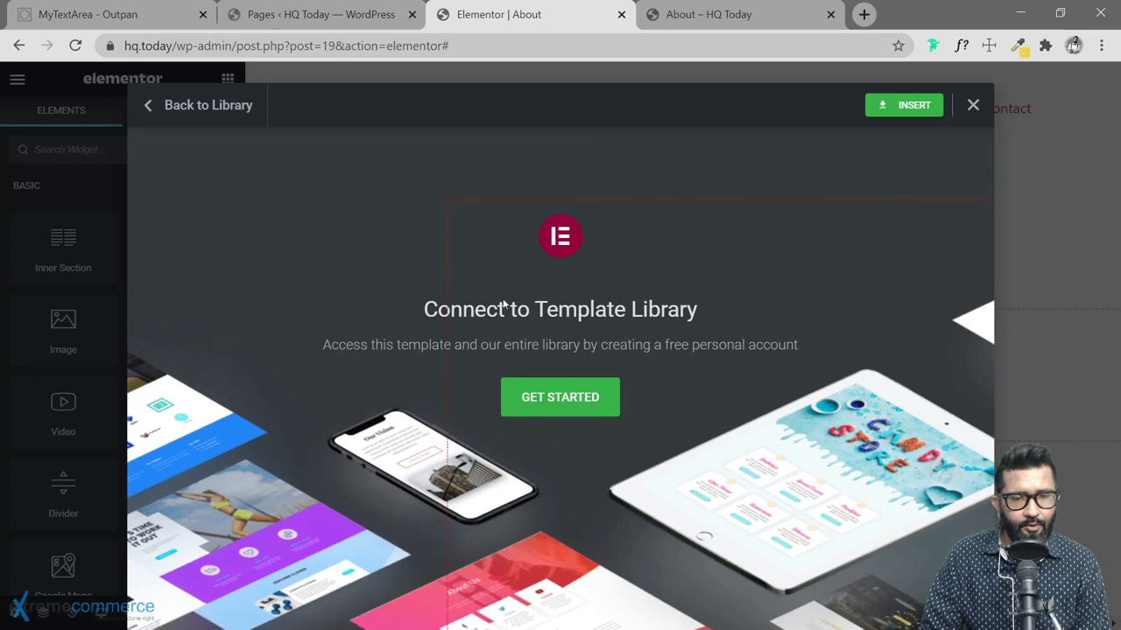
pyautogui.click(558, 399)
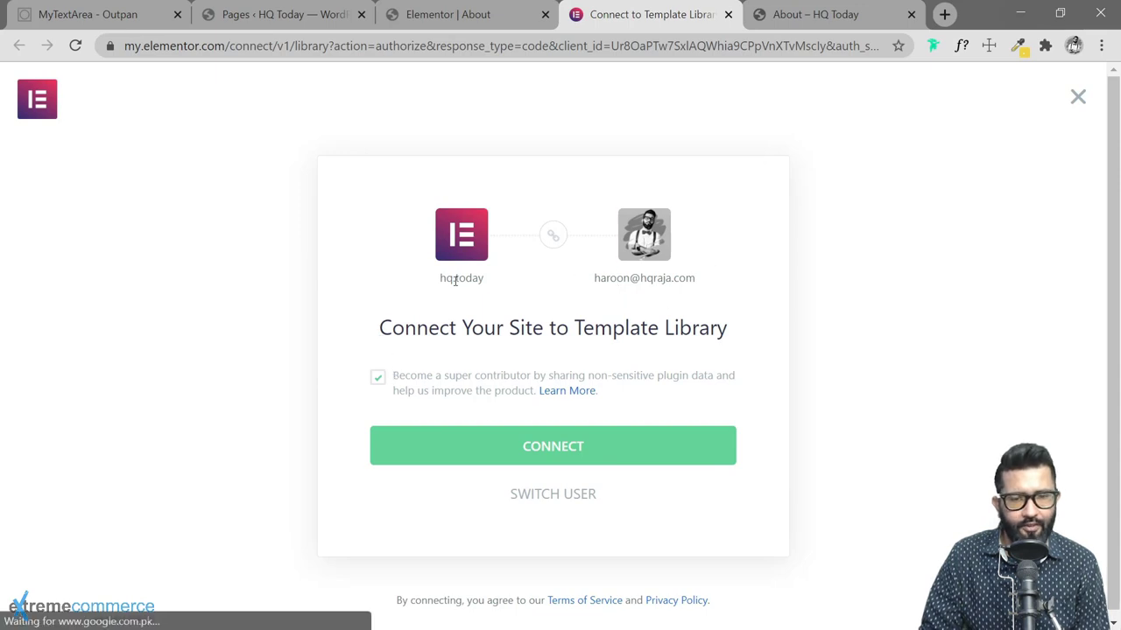
pyautogui.click(503, 440)
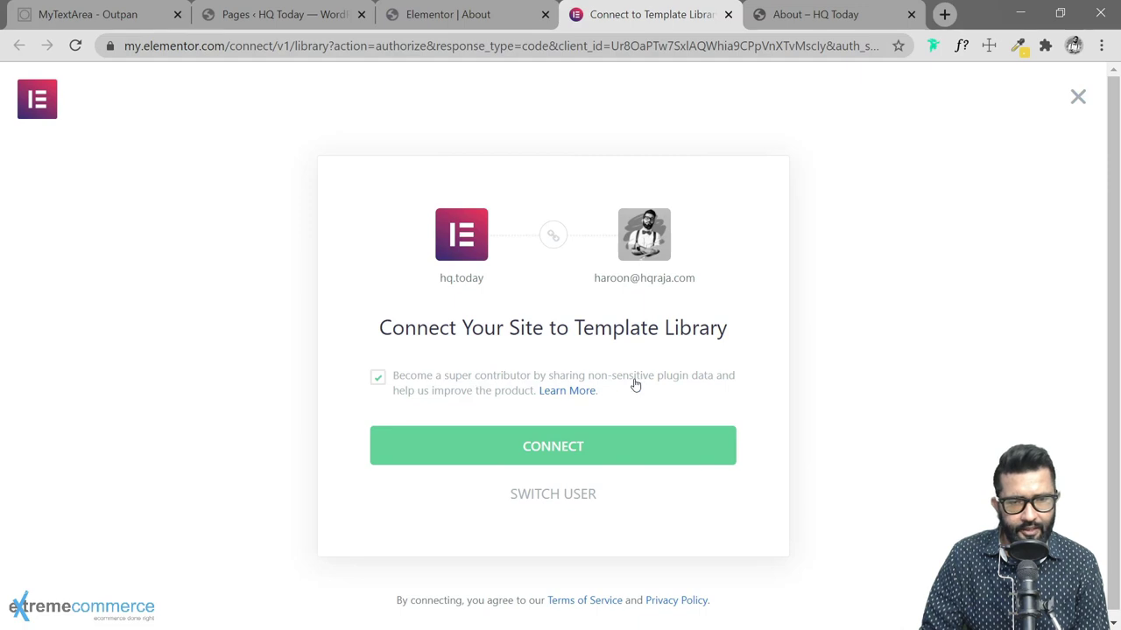
pyautogui.click(379, 382)
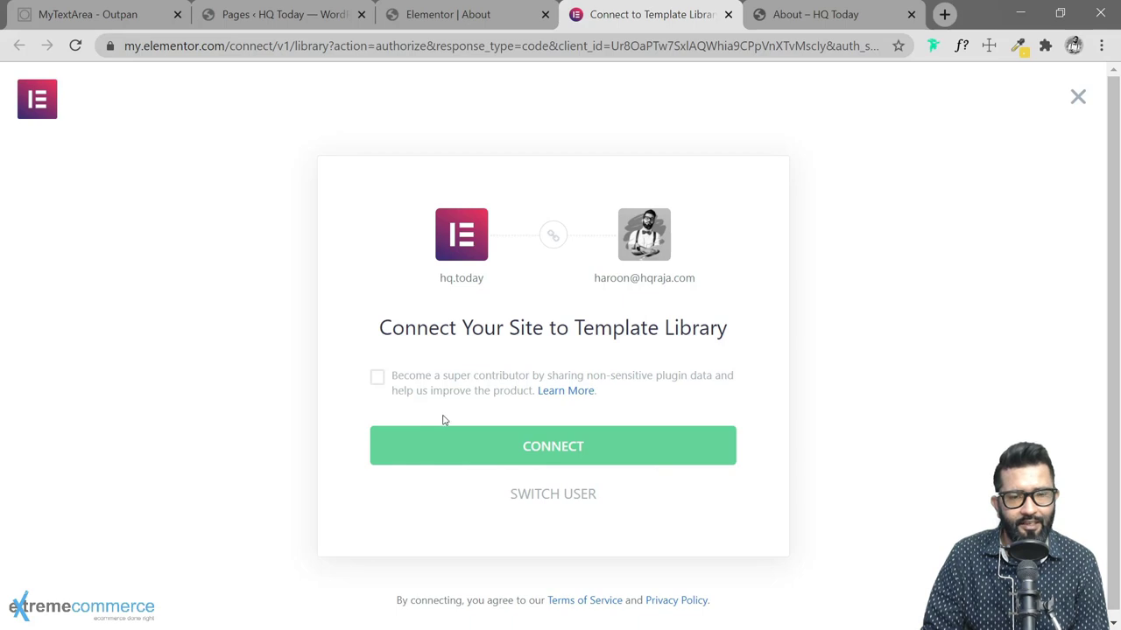
pyautogui.click(604, 448)
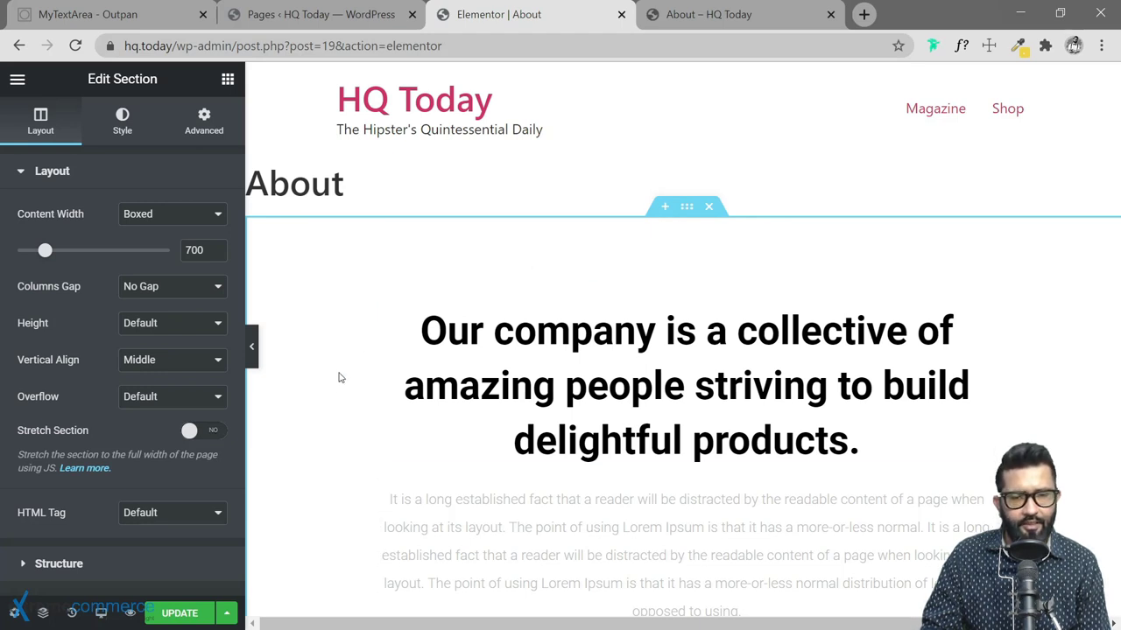
# Review the inserted company section and reopen the template library from the empty area below it.
pyautogui.scroll(-5, 571, 353)
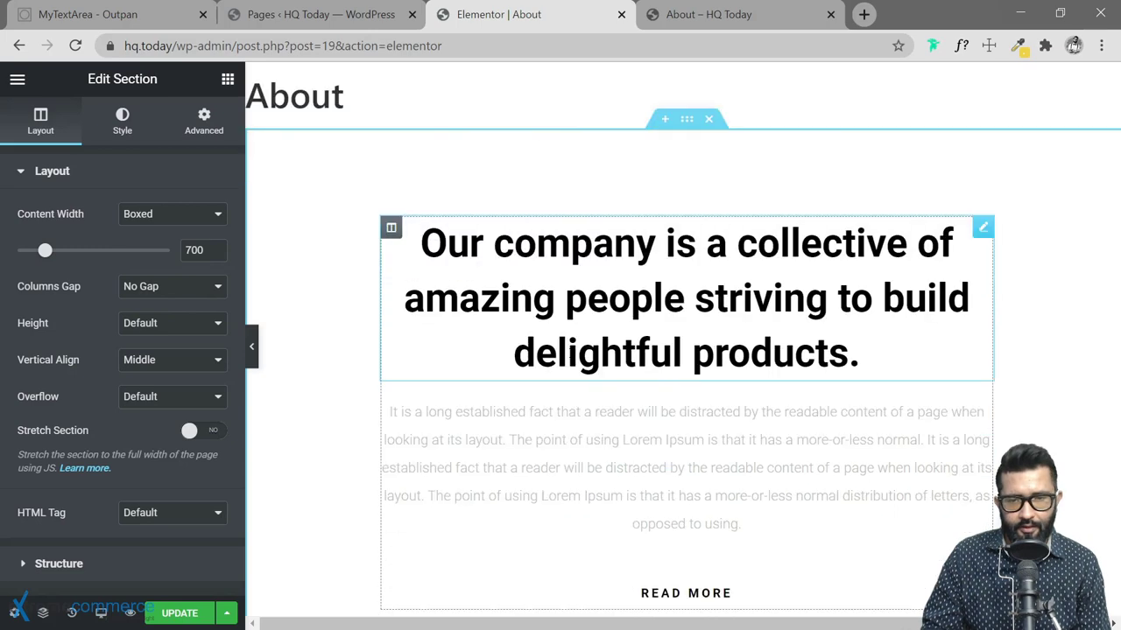
pyautogui.scroll(5, 660, 342)
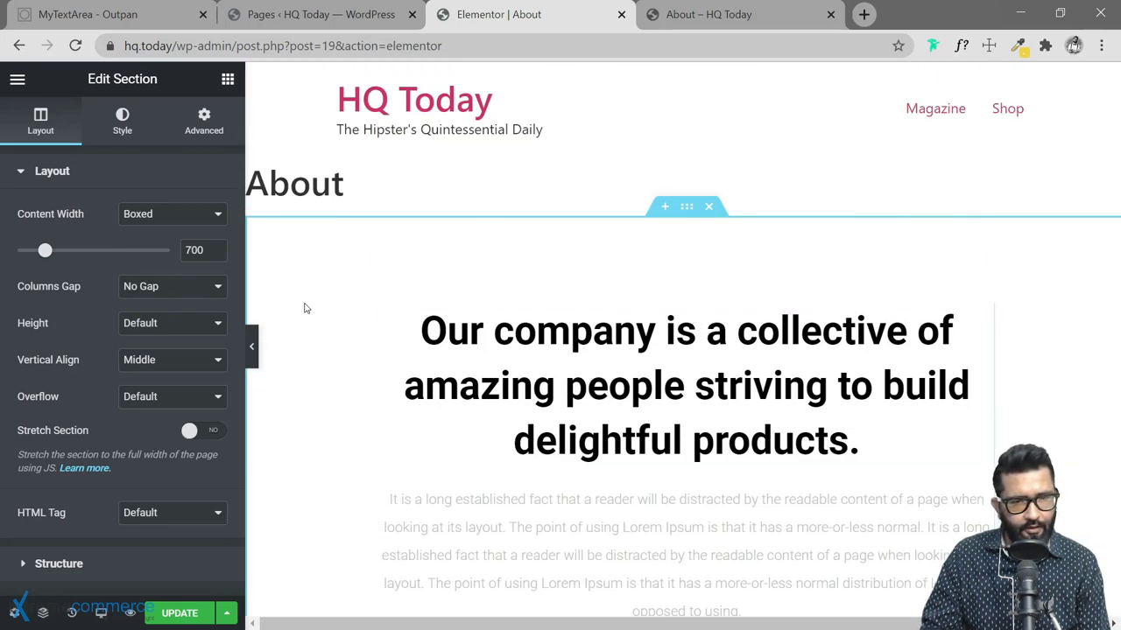
pyautogui.scroll(-5, 500, 246)
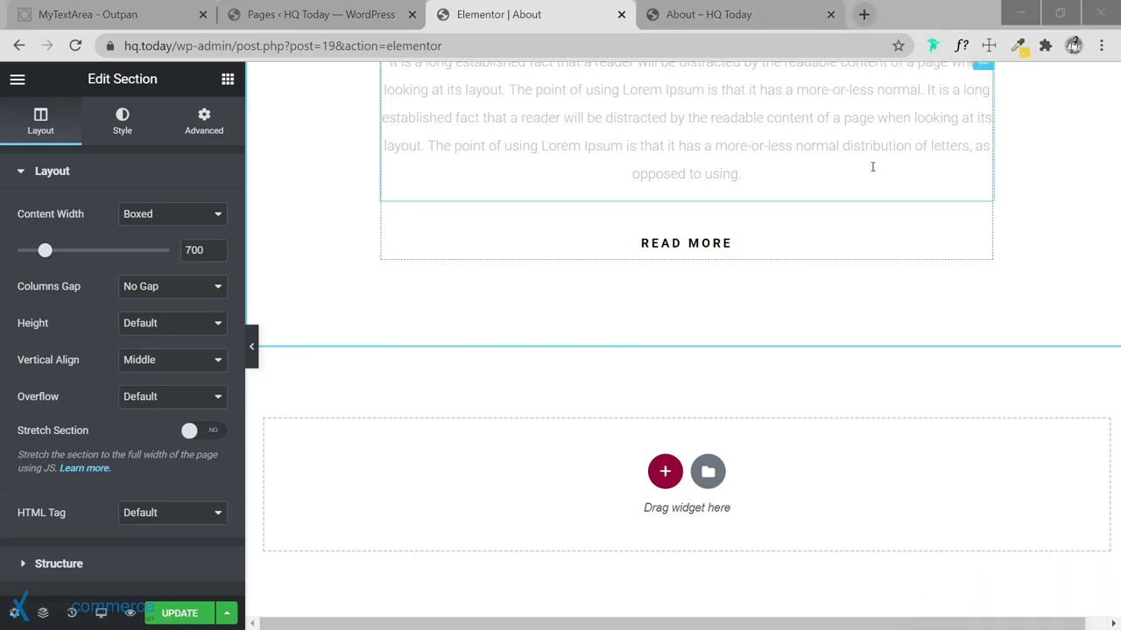
pyautogui.scroll(4, 515, 324)
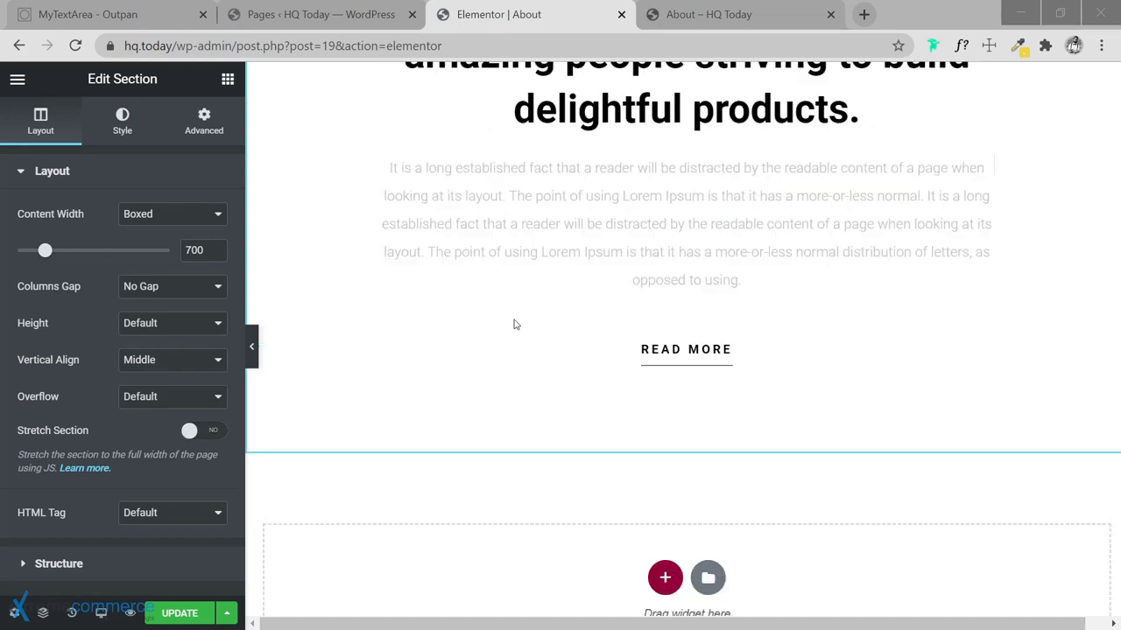
pyautogui.scroll(-4, 726, 507)
pyautogui.click(713, 484)
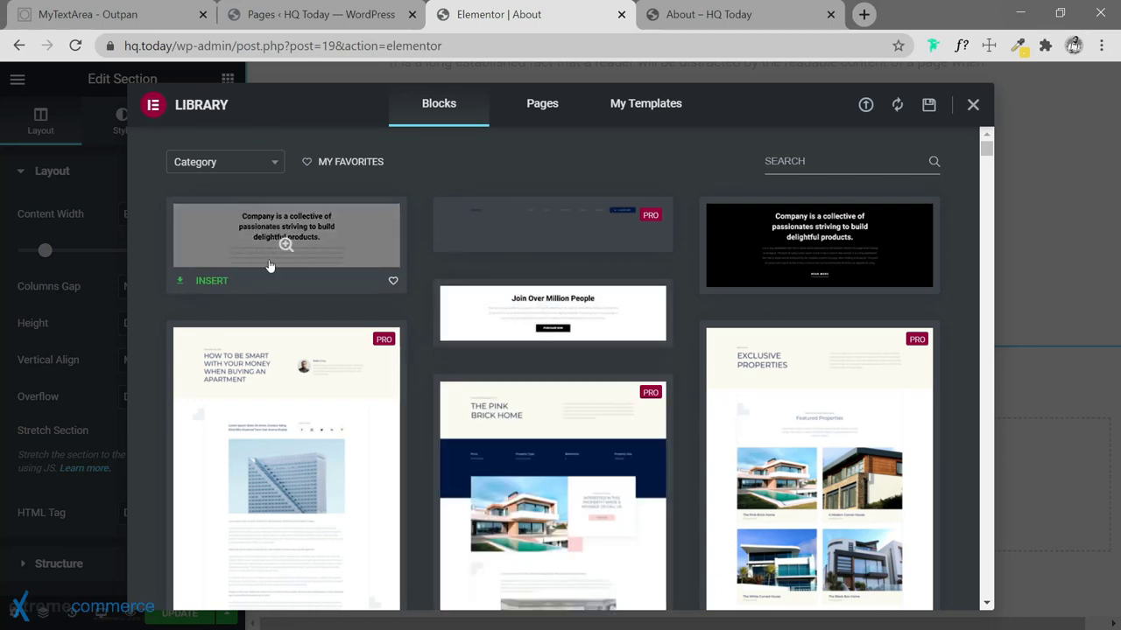
# Look through the library's block categories and filter the blocks by Team.
pyautogui.click(262, 161)
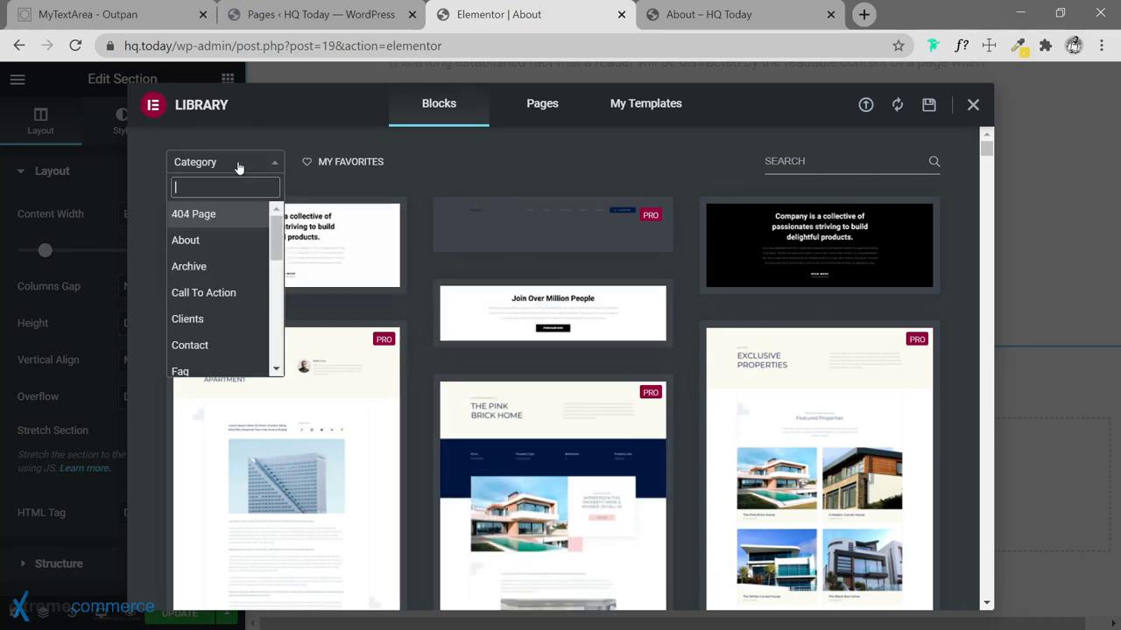
pyautogui.scroll(-5, 230, 292)
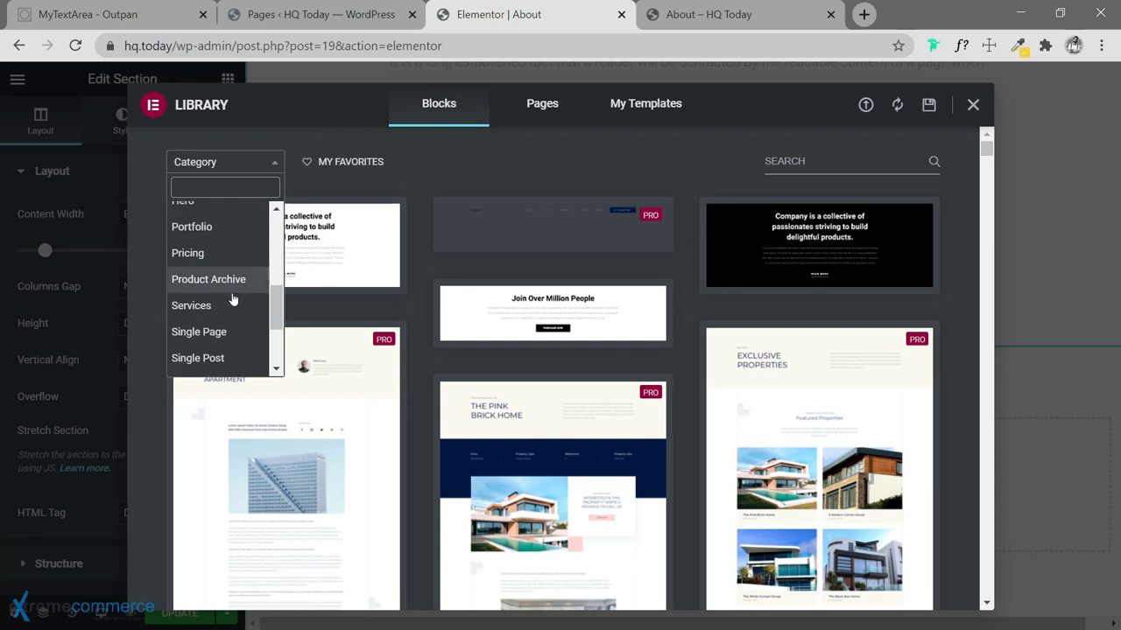
pyautogui.scroll(5, 222, 324)
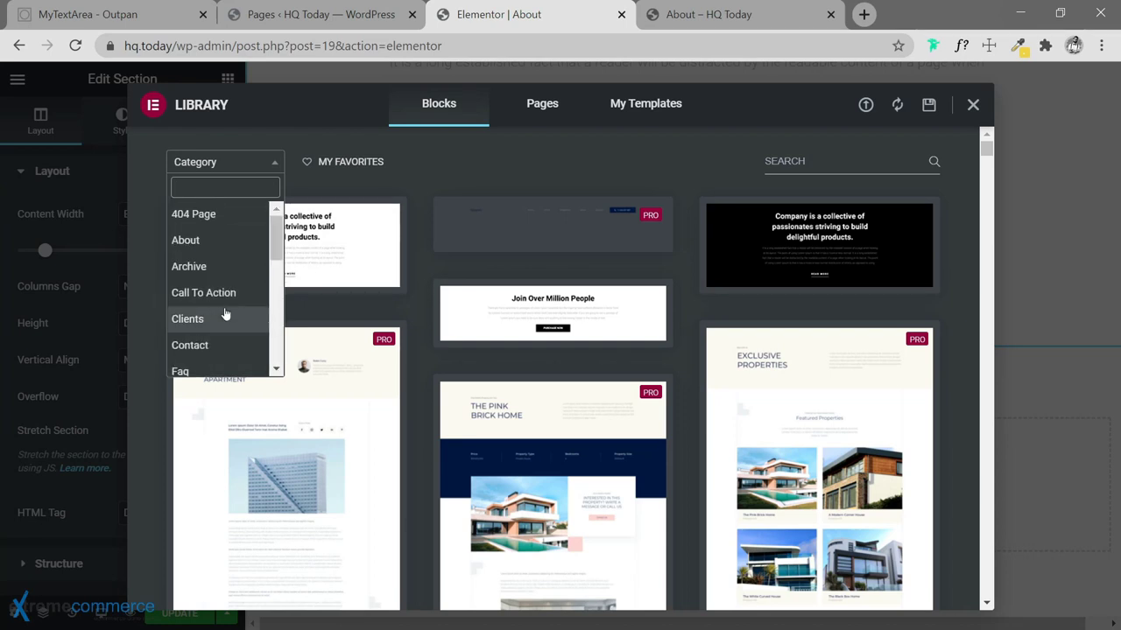
pyautogui.scroll(-3, 226, 276)
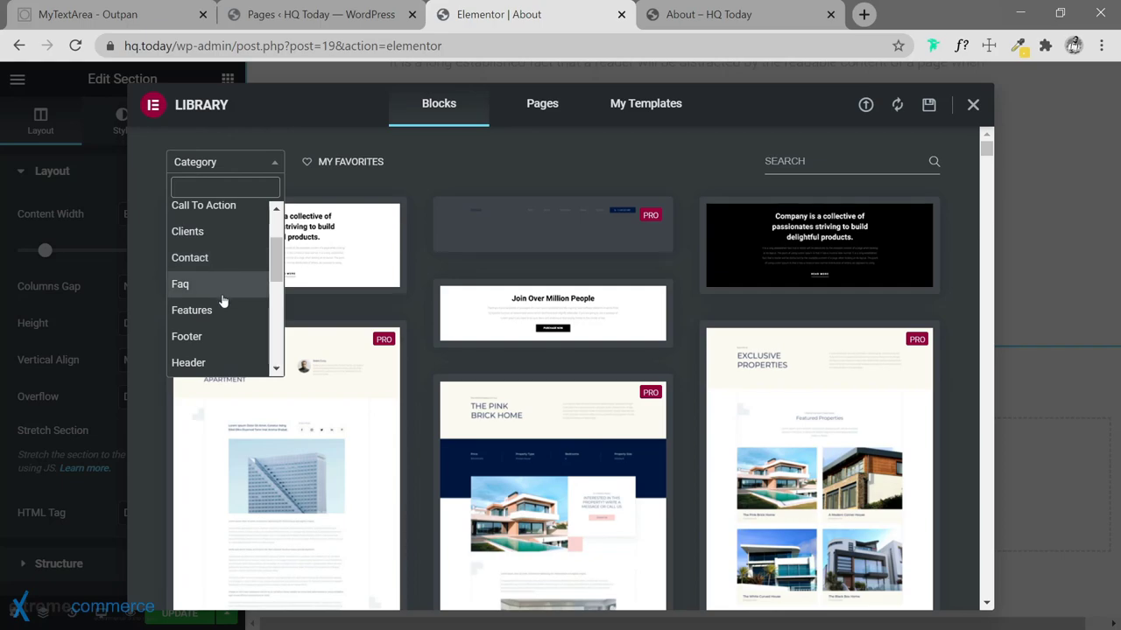
pyautogui.scroll(-3, 224, 300)
pyautogui.scroll(-5, 224, 267)
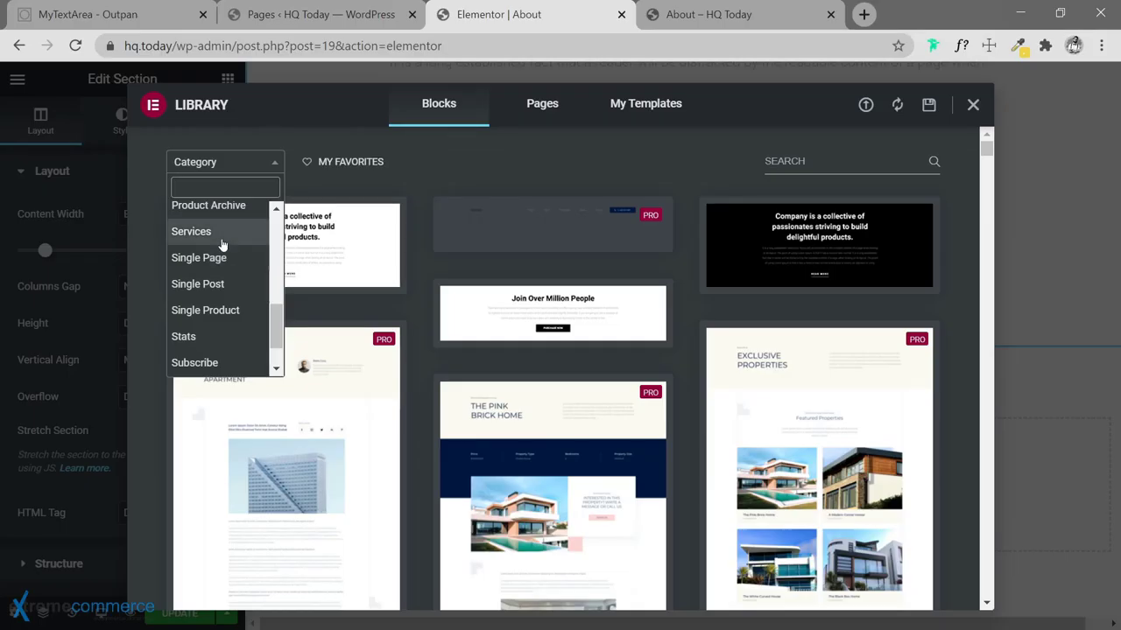
pyautogui.scroll(-2, 218, 299)
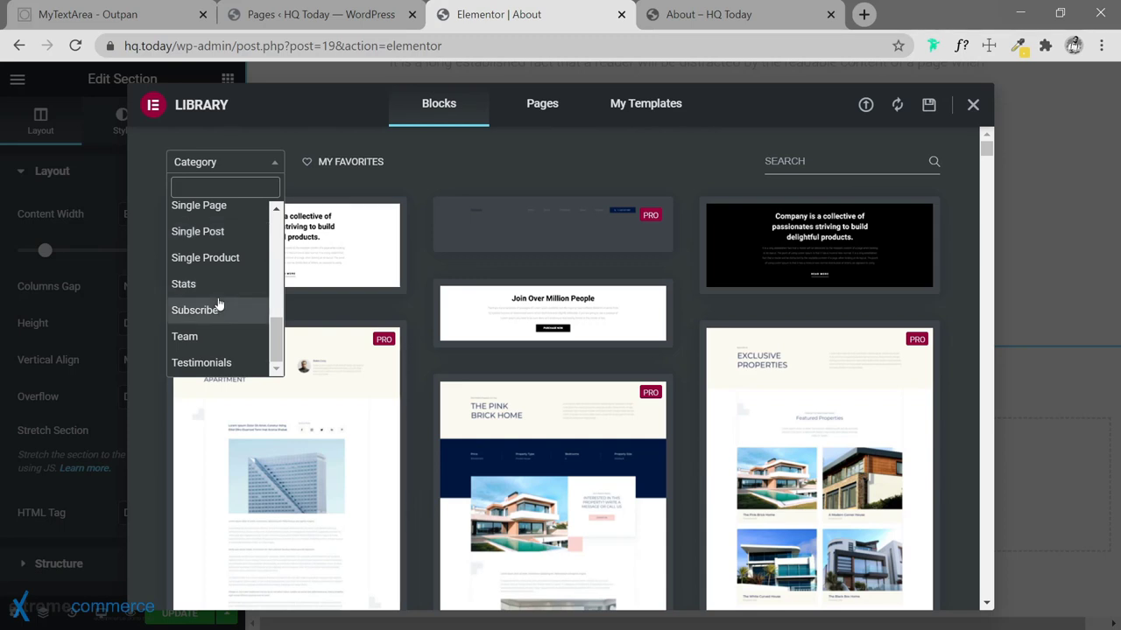
pyautogui.click(185, 336)
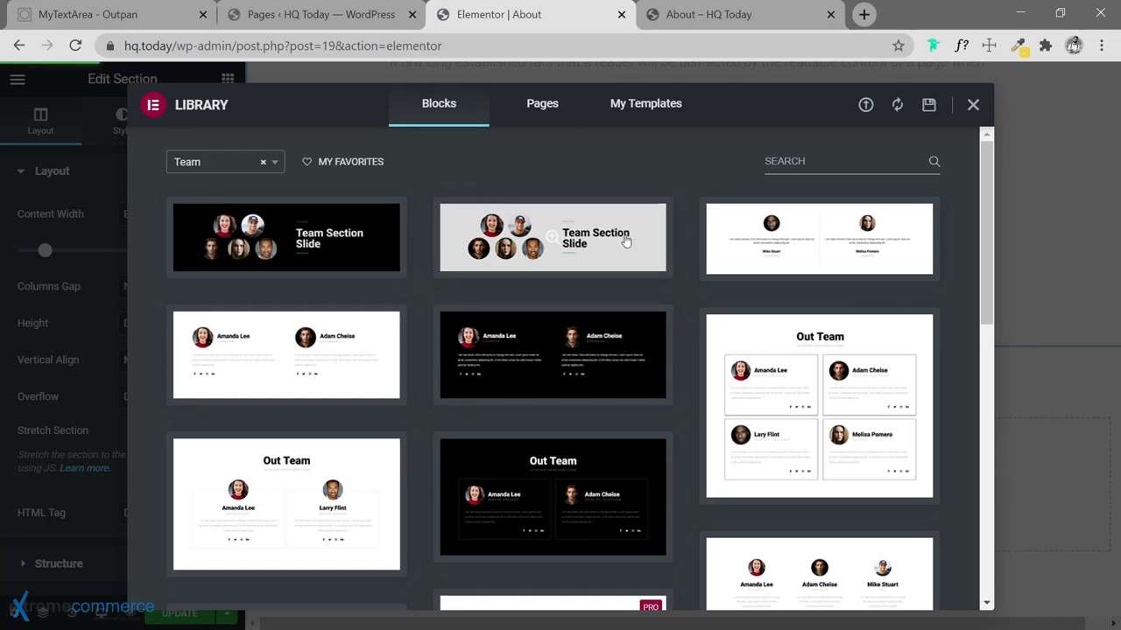
# Look through the Team designs and insert the black block with three members in round photos.
pyautogui.moveTo(557, 241)
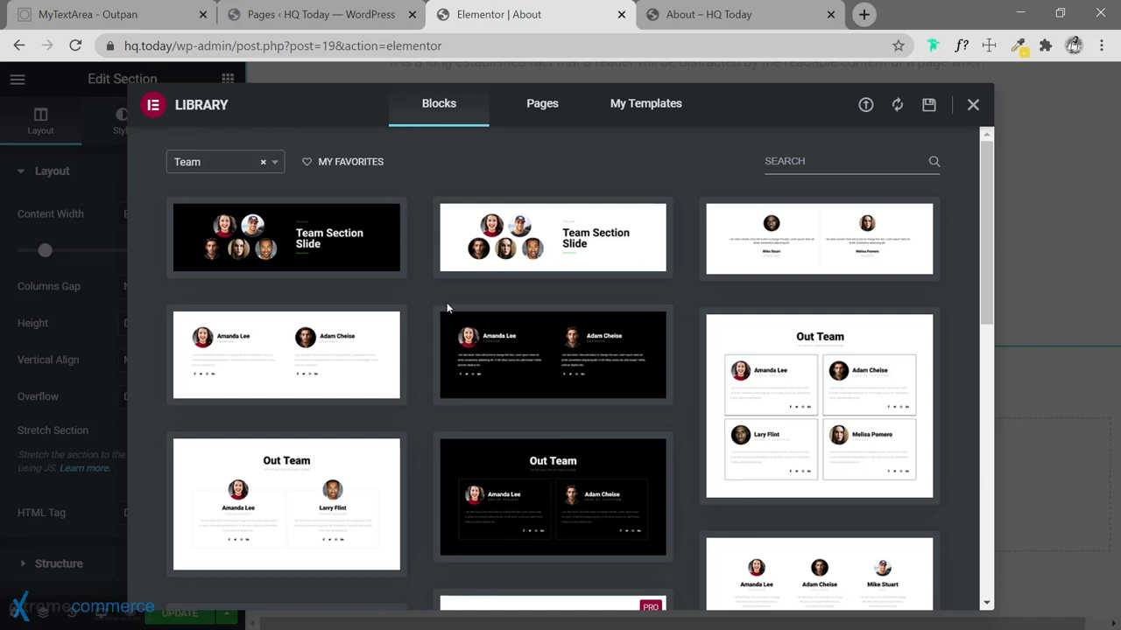
pyautogui.scroll(-5, 418, 315)
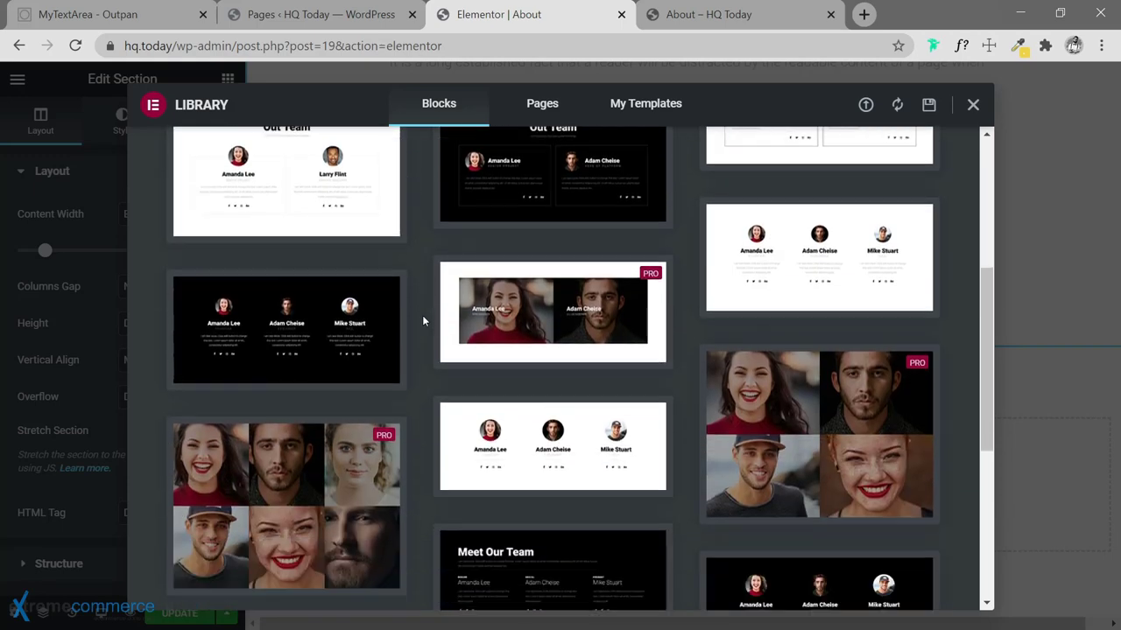
pyautogui.scroll(5, 692, 260)
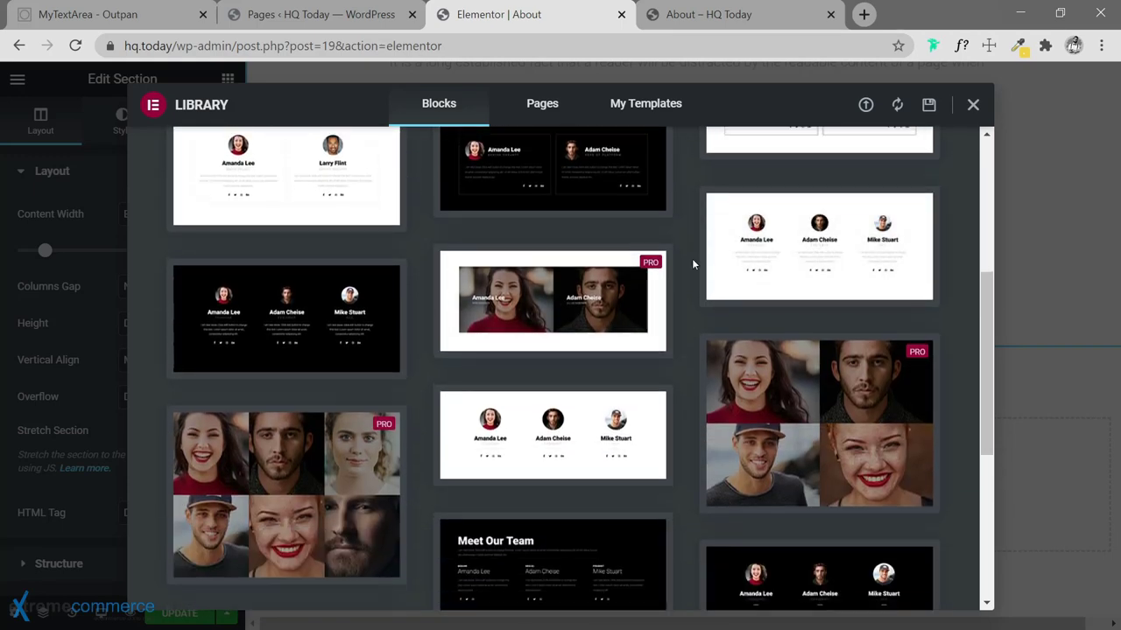
pyautogui.scroll(-4, 412, 333)
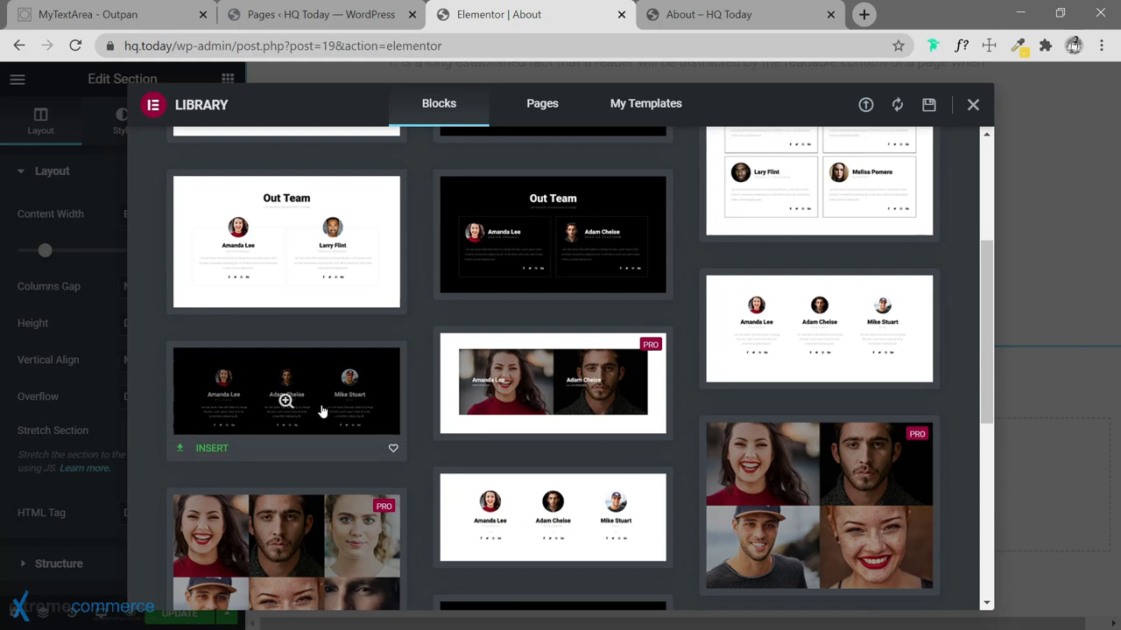
pyautogui.click(203, 449)
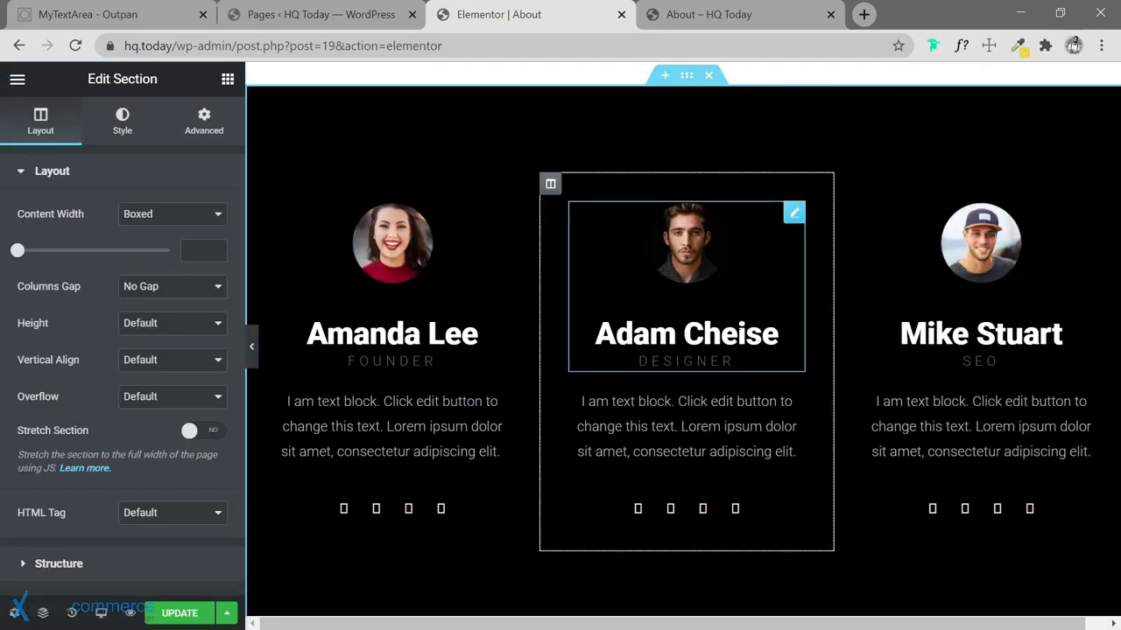
# Review the inserted team section together with the company section above it and the empty area below.
pyautogui.scroll(5, 768, 269)
pyautogui.scroll(3, 595, 220)
pyautogui.scroll(-7, 595, 220)
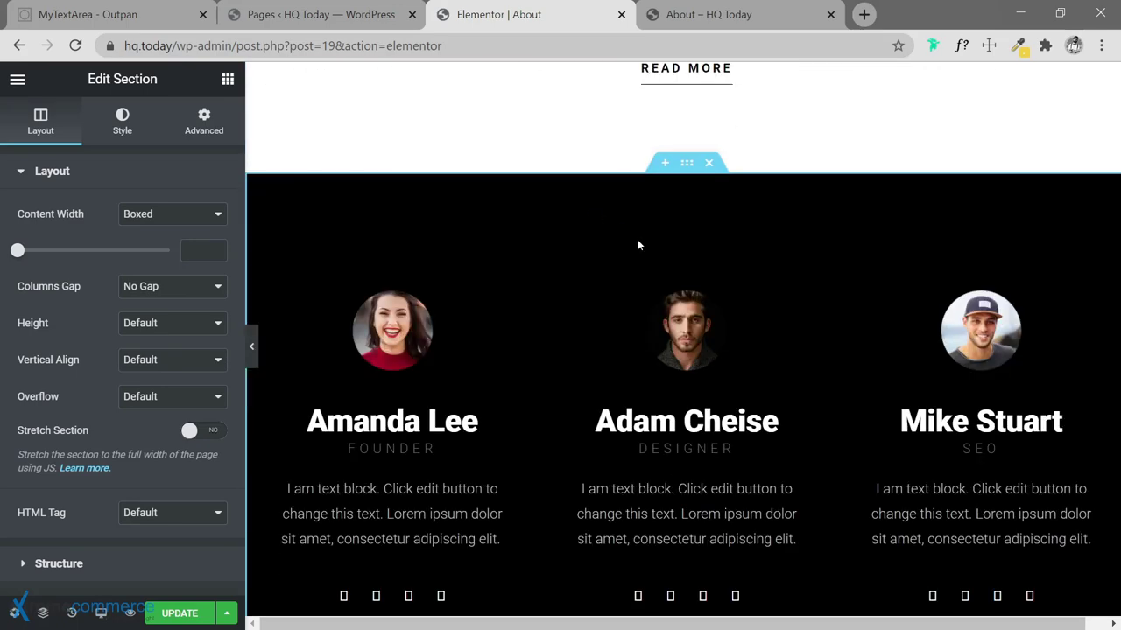
pyautogui.scroll(-2, 638, 244)
pyautogui.scroll(6, 701, 219)
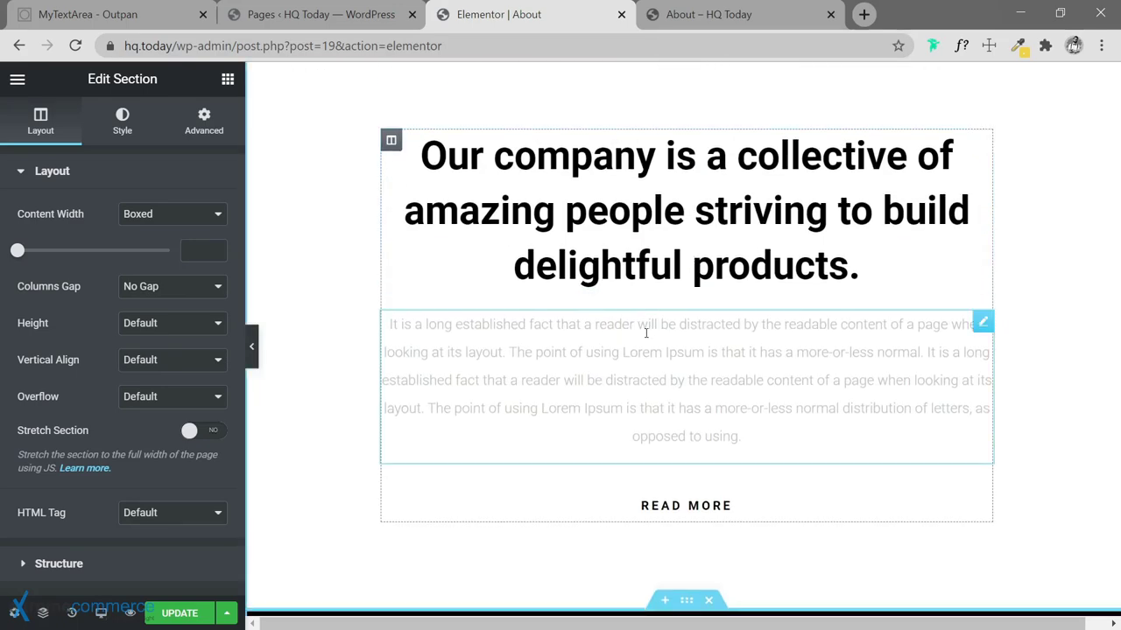
pyautogui.scroll(-4, 653, 329)
pyautogui.scroll(-1, 701, 306)
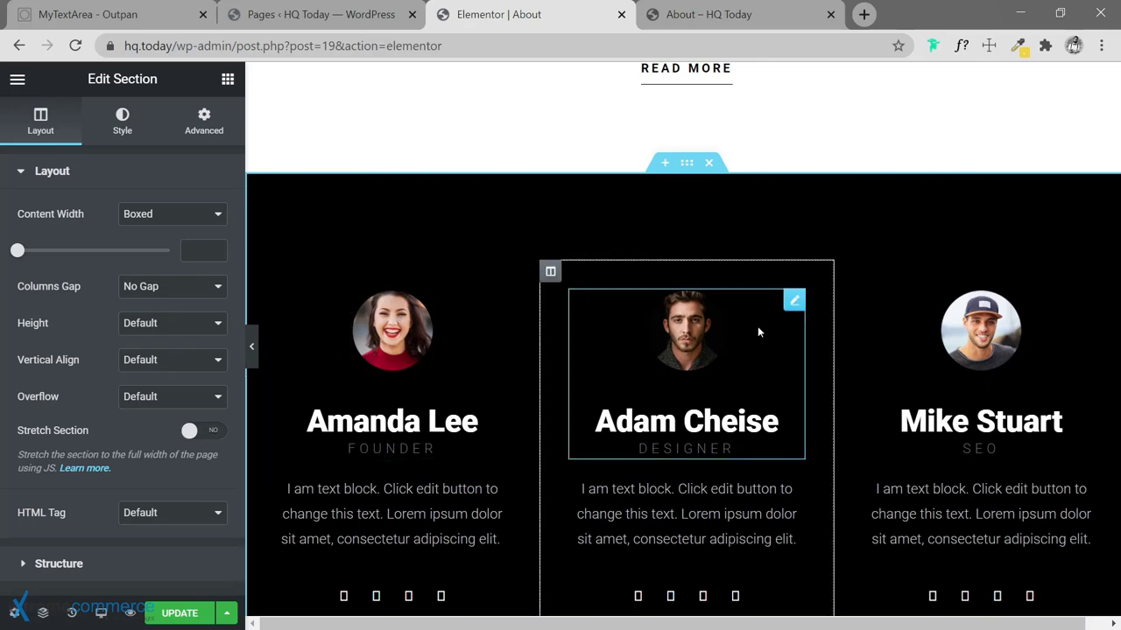
pyautogui.scroll(-3, 760, 362)
pyautogui.scroll(7, 725, 353)
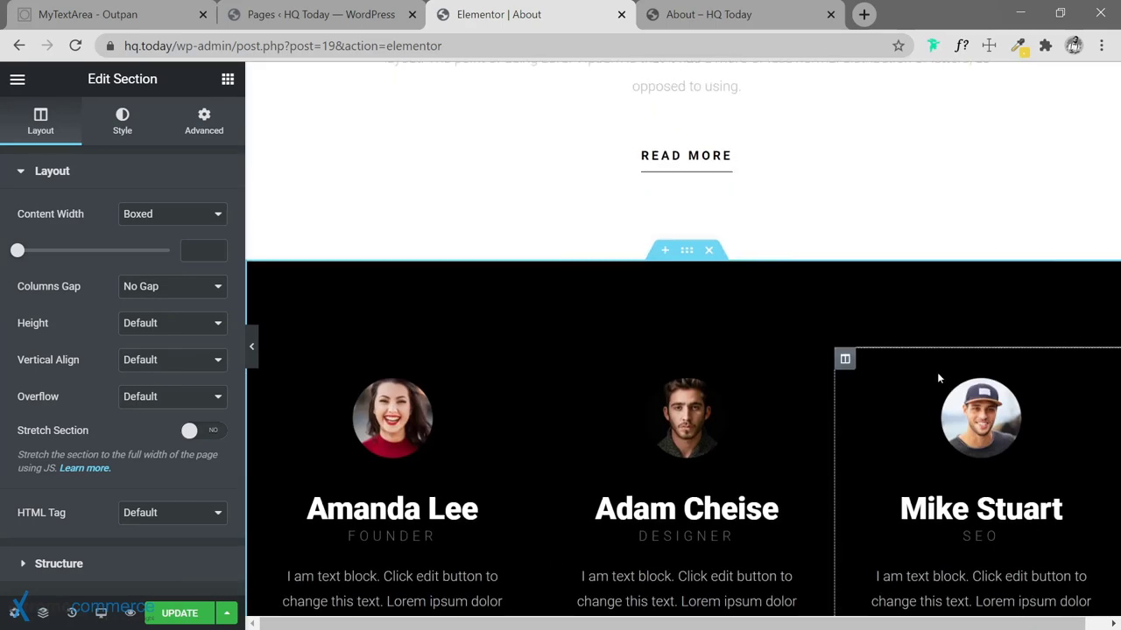
pyautogui.scroll(3, 683, 230)
pyautogui.scroll(-11, 620, 321)
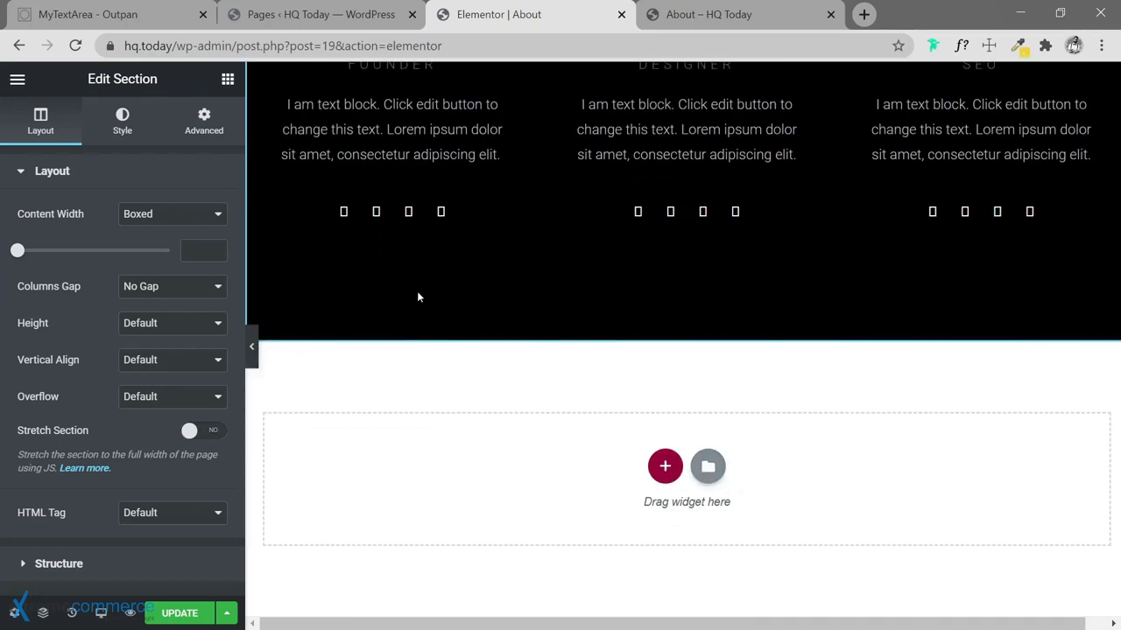
# Reopen the template library, filter by Testimonials and insert the white Check Out Our Testimonials block with three outlined cards.
pyautogui.click(707, 465)
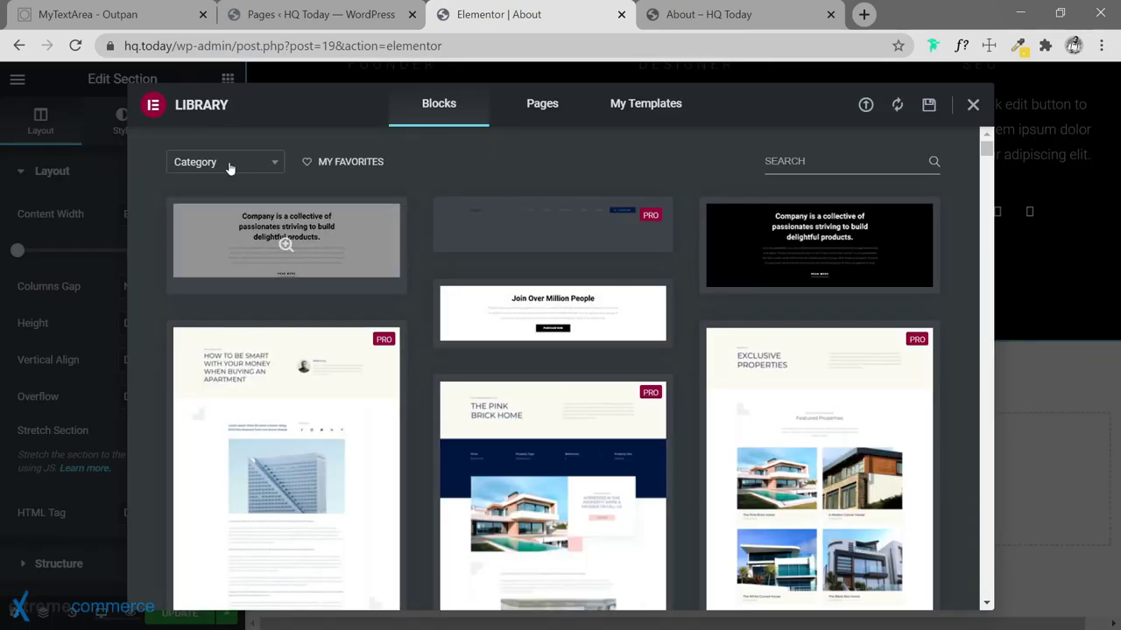
pyautogui.click(230, 168)
pyautogui.scroll(-10, 221, 315)
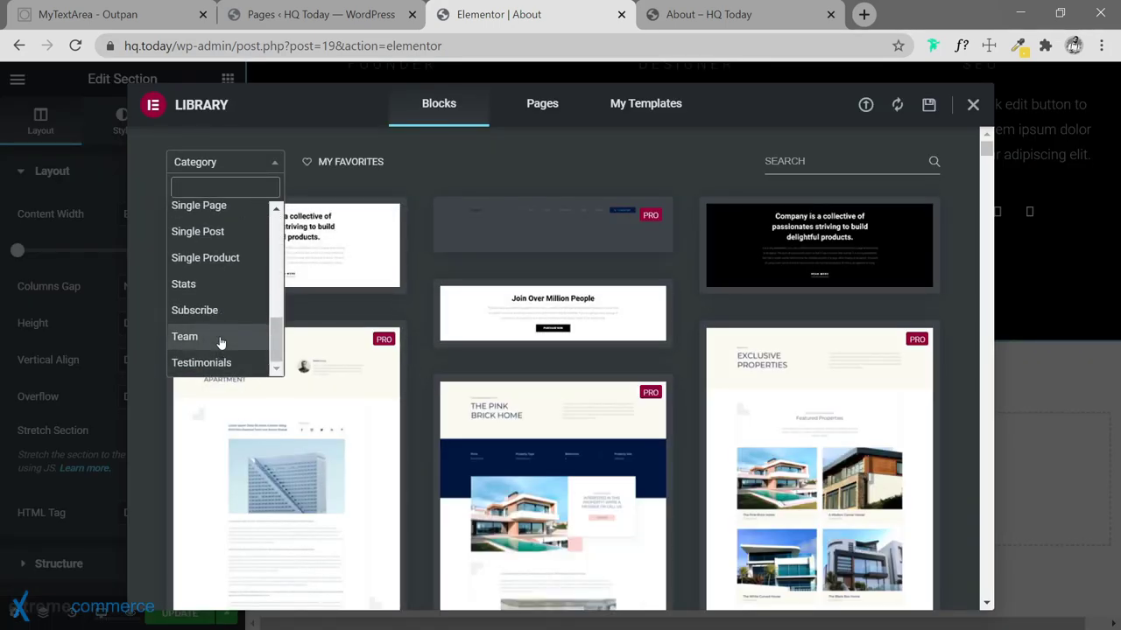
pyautogui.click(218, 363)
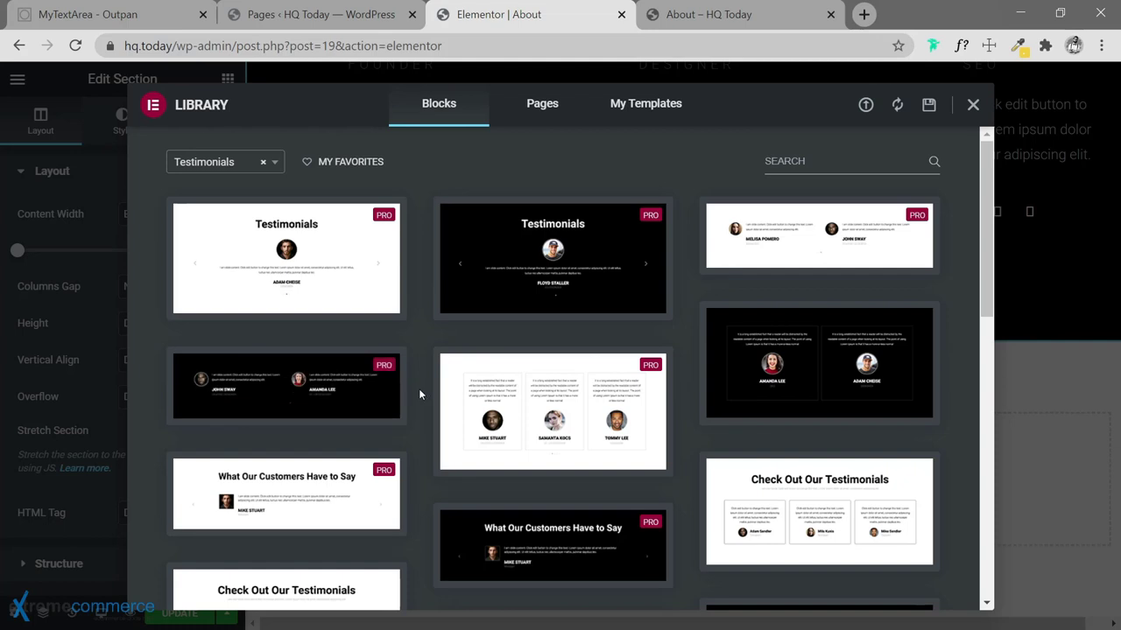
pyautogui.scroll(-3, 419, 396)
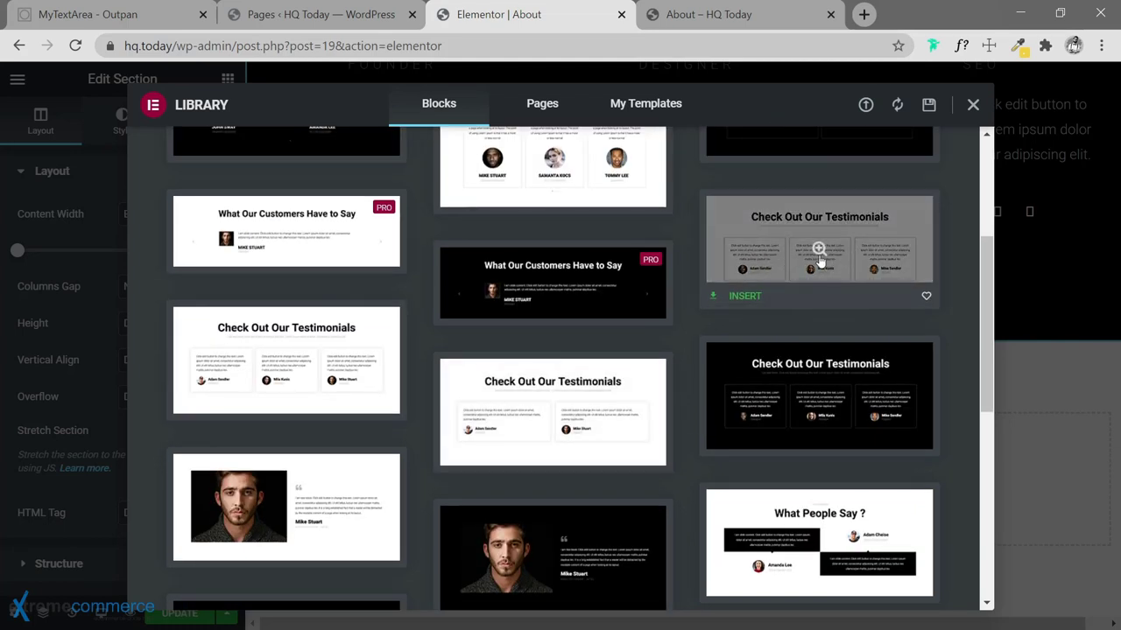
pyautogui.click(736, 298)
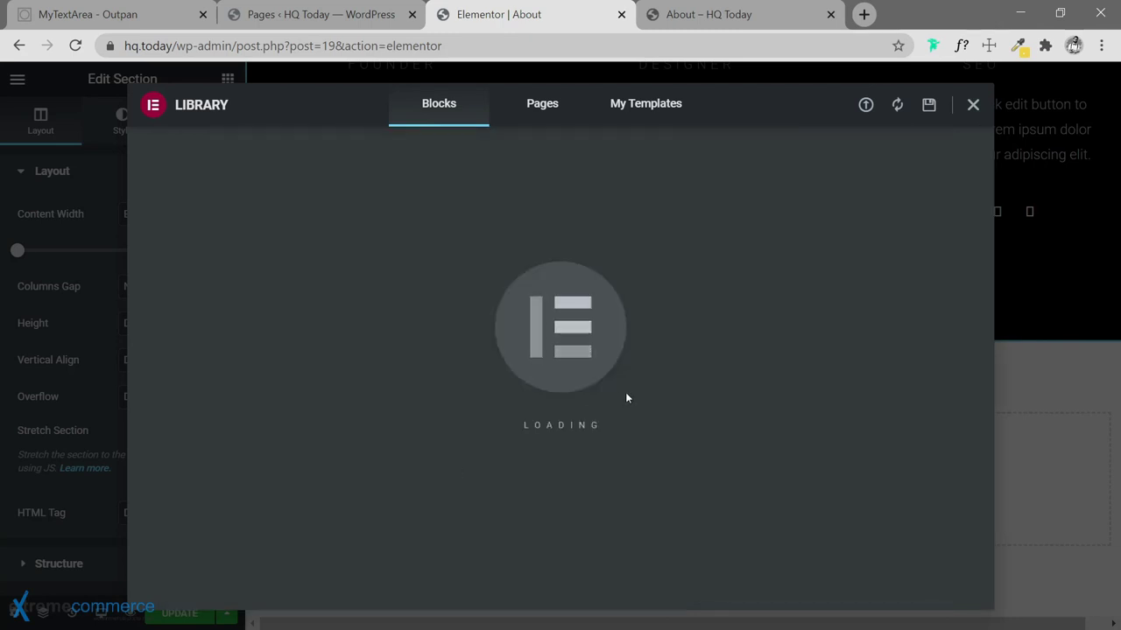
# Review the heading and the three review cards of the inserted testimonials section.
pyautogui.scroll(-3, 590, 350)
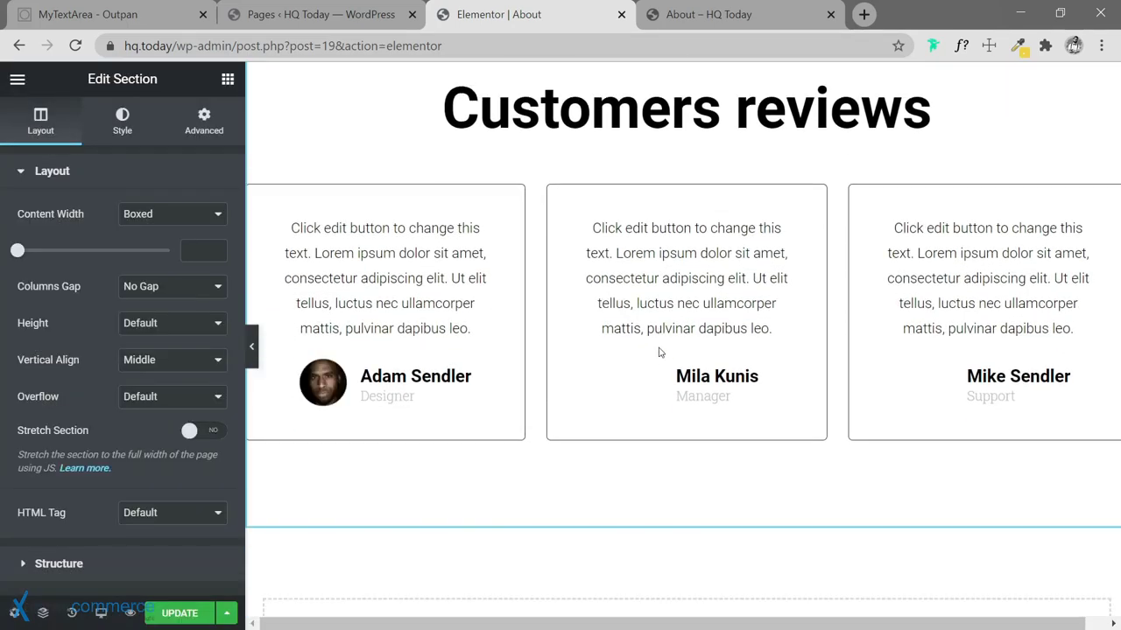
pyautogui.scroll(2, 706, 251)
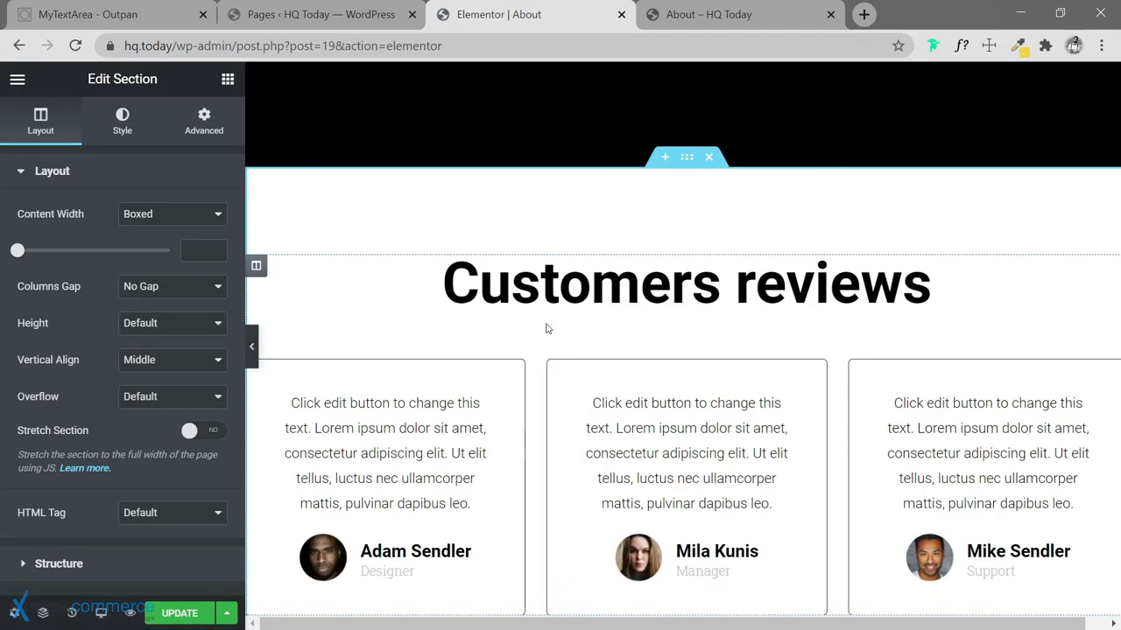
pyautogui.scroll(-2, 552, 324)
pyautogui.scroll(2, 643, 221)
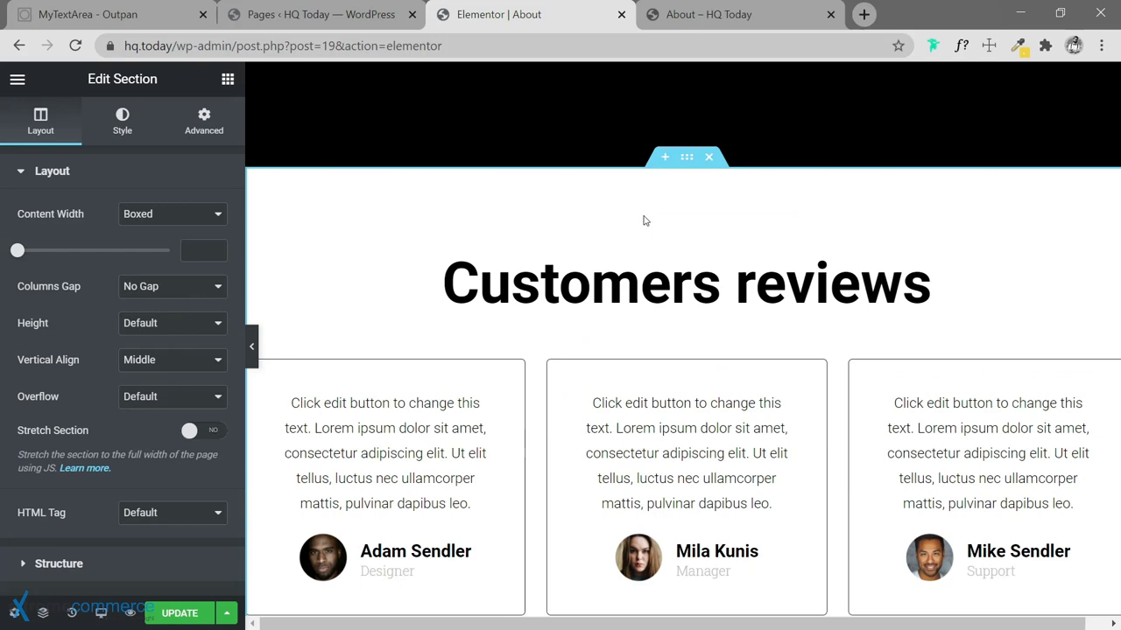
# Select the testimonials section, its inner card section and the outer section again to compare their layout settings.
pyautogui.click(687, 158)
pyautogui.click(716, 290)
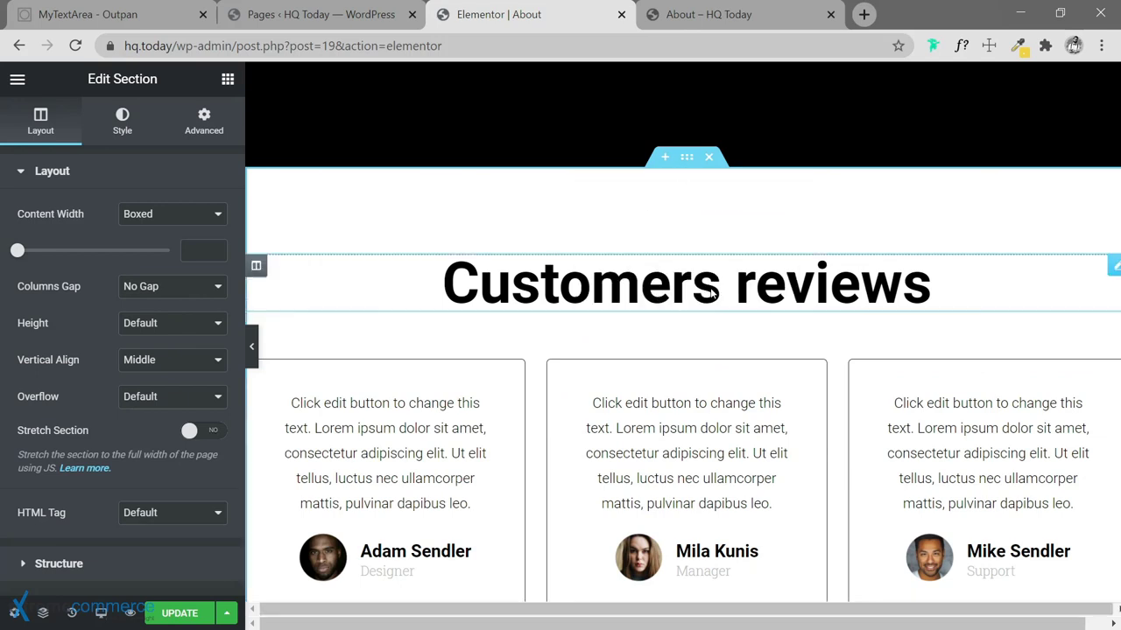
pyautogui.scroll(-1, 675, 342)
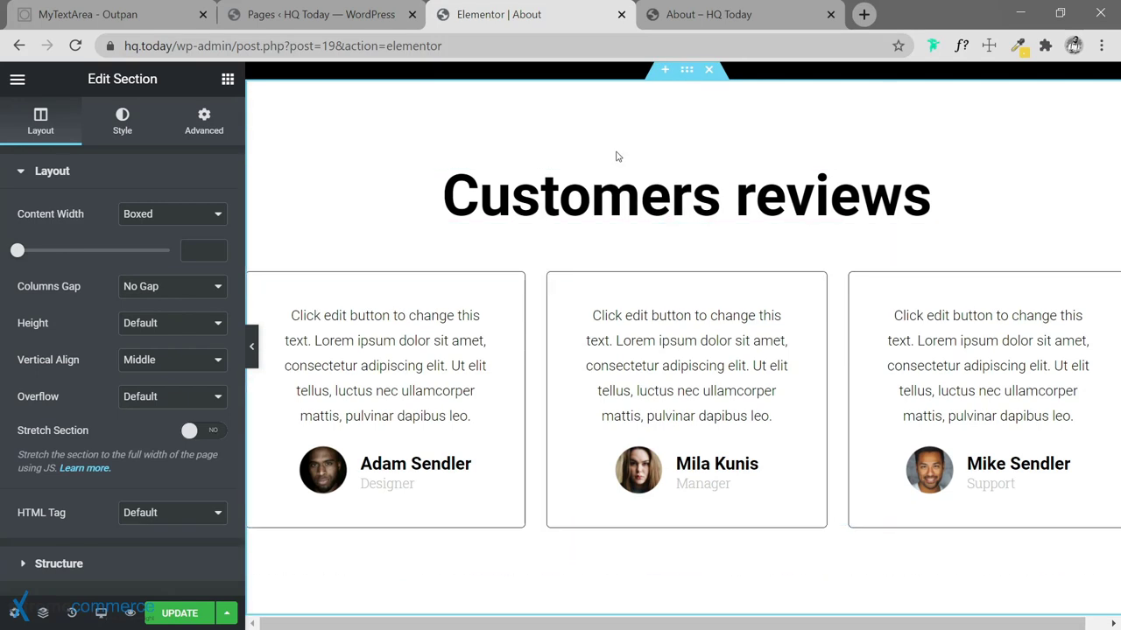
pyautogui.click(676, 233)
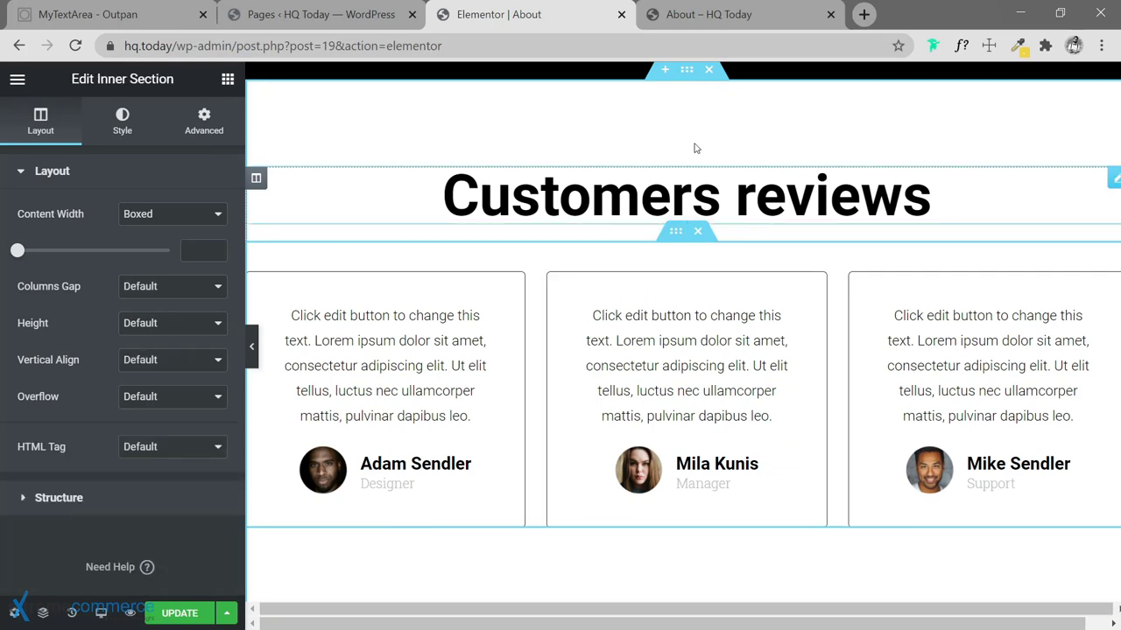
pyautogui.click(687, 70)
pyautogui.scroll(2, 688, 105)
pyautogui.scroll(-1, 687, 132)
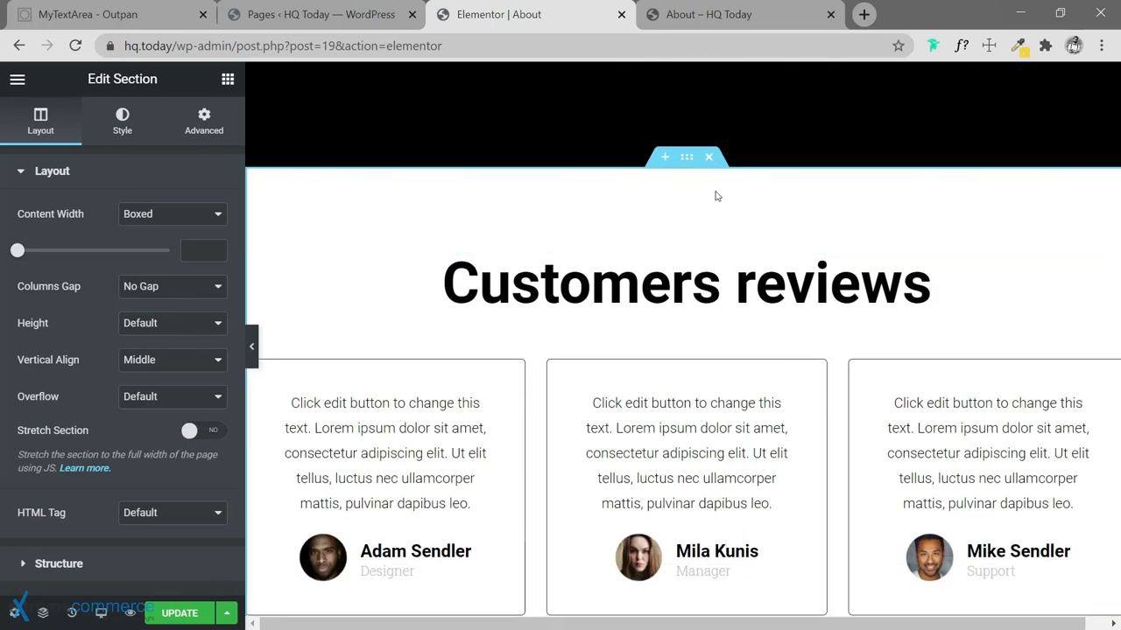
# Add an empty section area directly above the Customers reviews section.
pyautogui.click(664, 158)
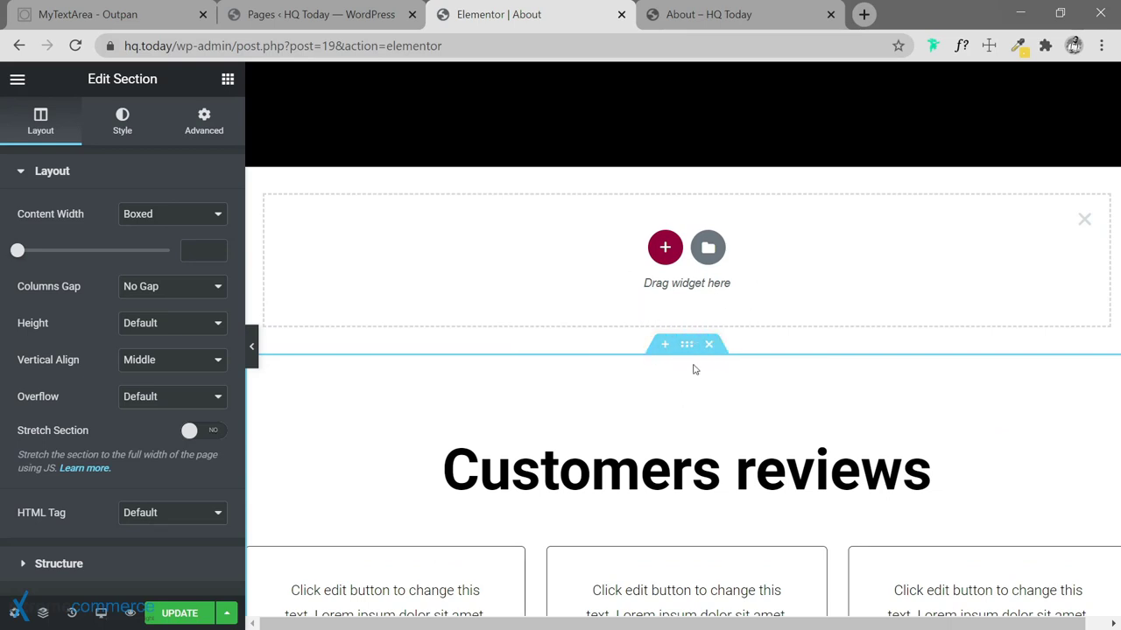
pyautogui.scroll(-1, 706, 394)
pyautogui.scroll(-2, 706, 367)
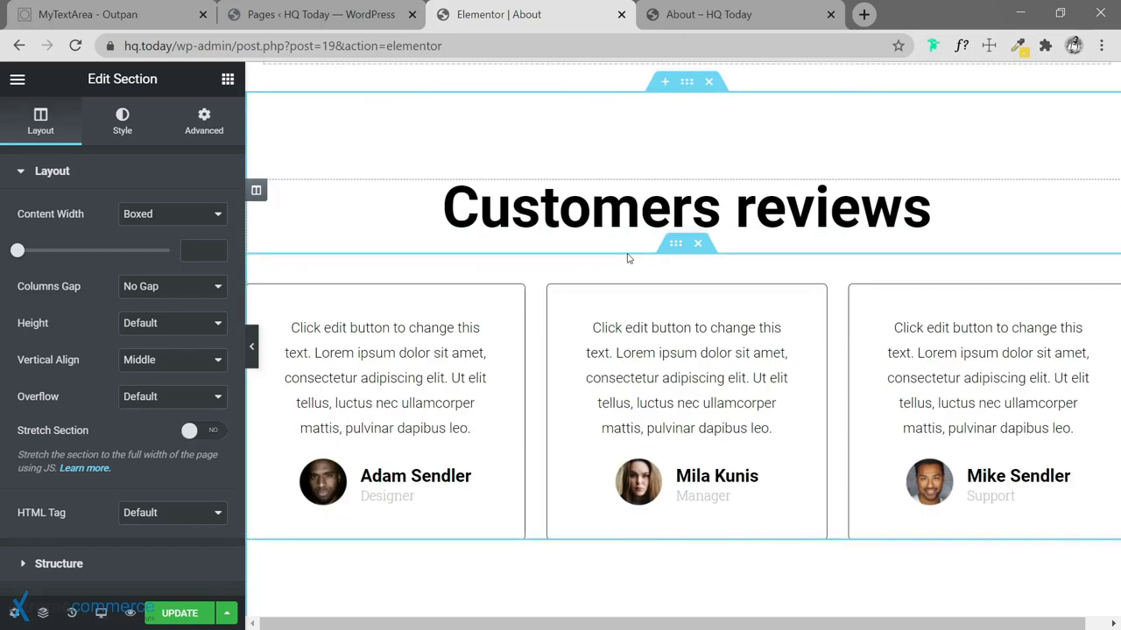
# Select the inner section that holds the three review cards and view its layout settings.
pyautogui.click(679, 247)
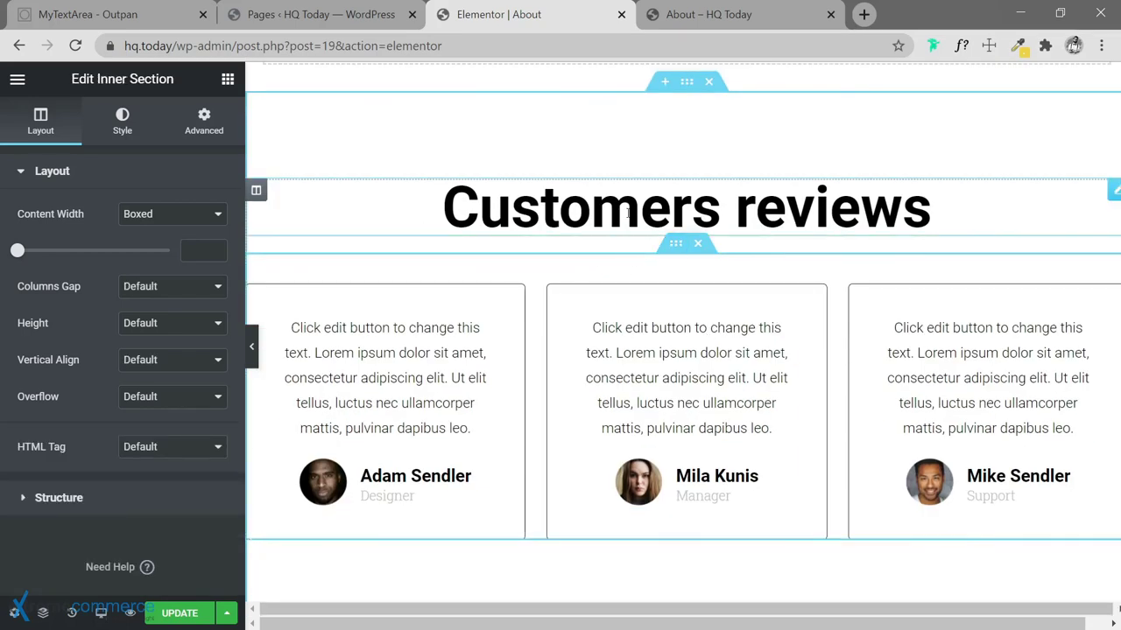
pyautogui.scroll(-2, 711, 263)
pyautogui.scroll(2, 700, 280)
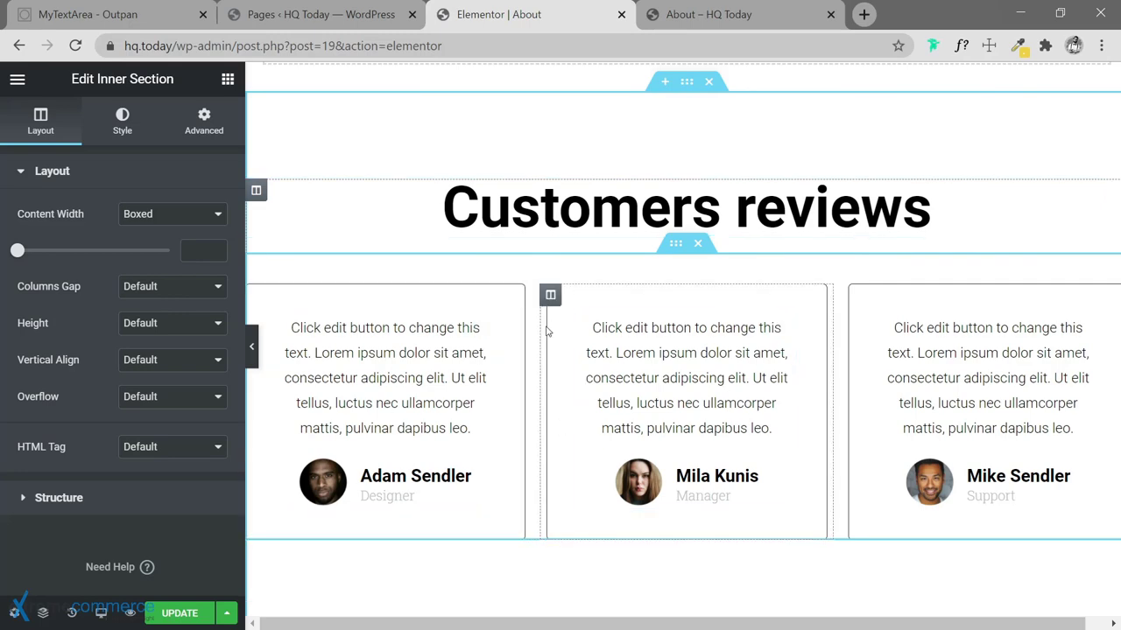
pyautogui.scroll(-2, 548, 330)
pyautogui.scroll(3, 723, 250)
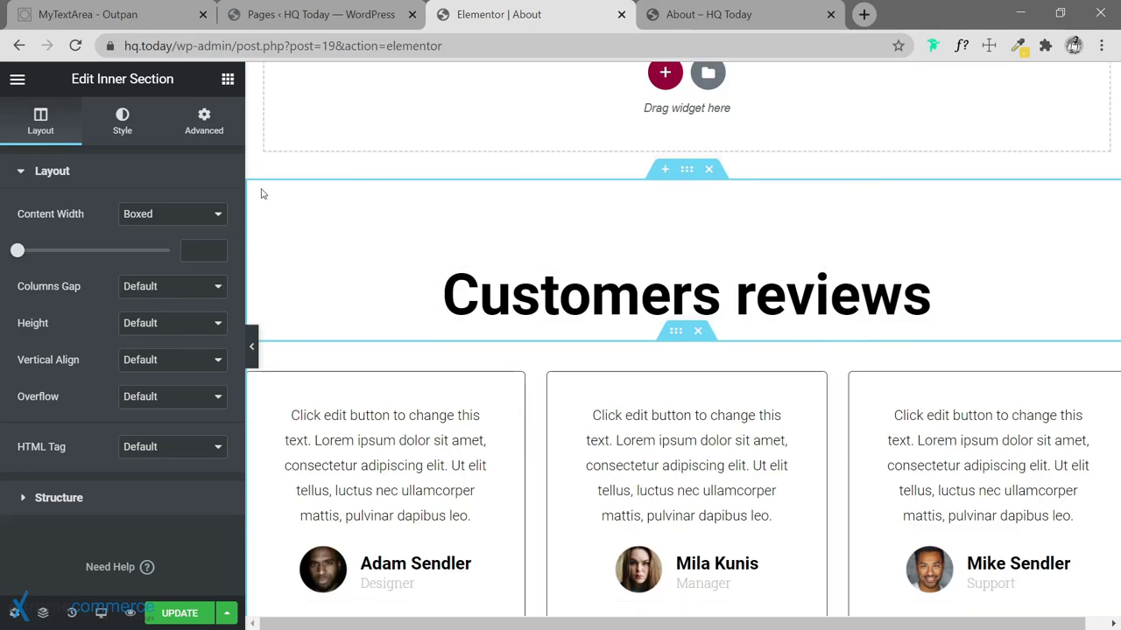
# Add a new column beside the column with the Customers reviews heading and cards.
pyautogui.rightClick(265, 280)
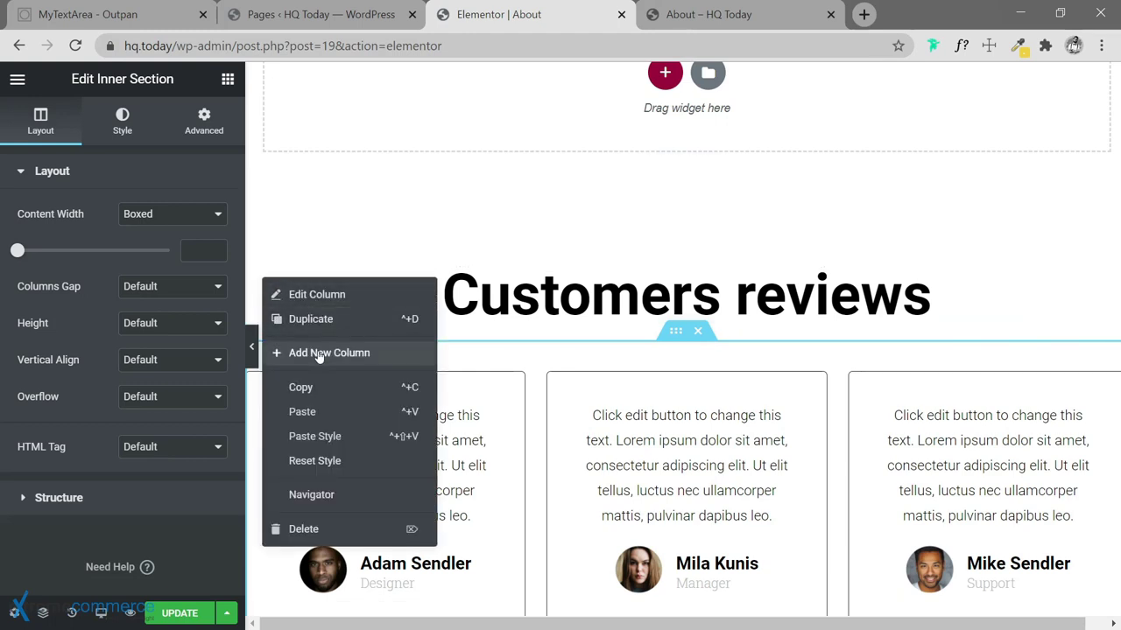
pyautogui.click(319, 354)
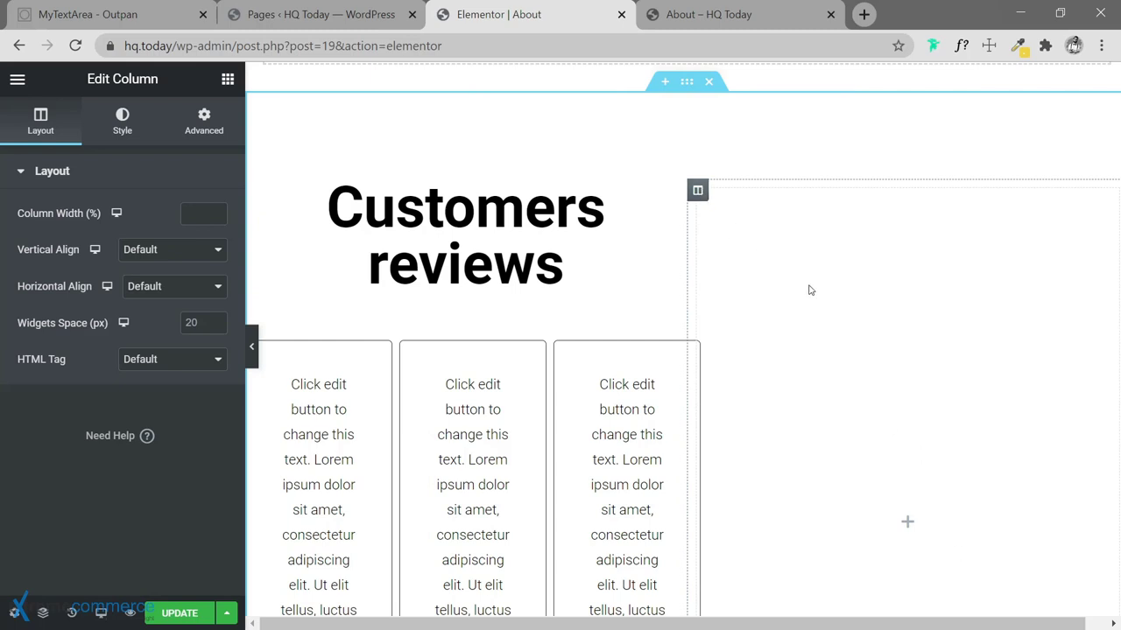
pyautogui.scroll(-2, 810, 290)
pyautogui.scroll(4, 818, 310)
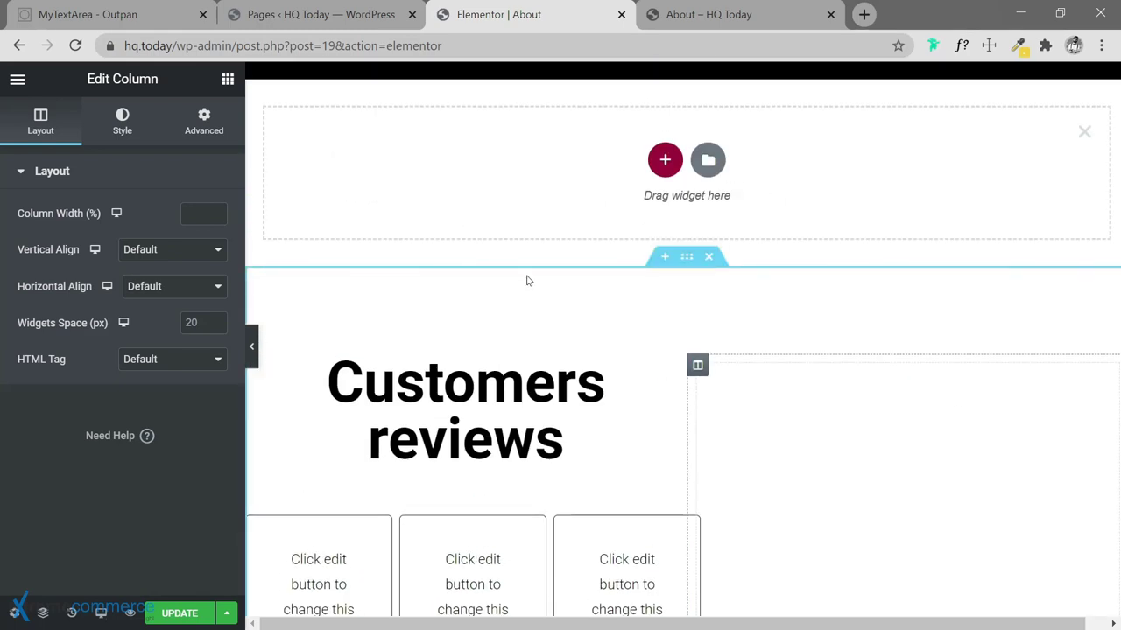
# Select the outer Customers reviews section and view its advanced margin and padding settings.
pyautogui.click(687, 257)
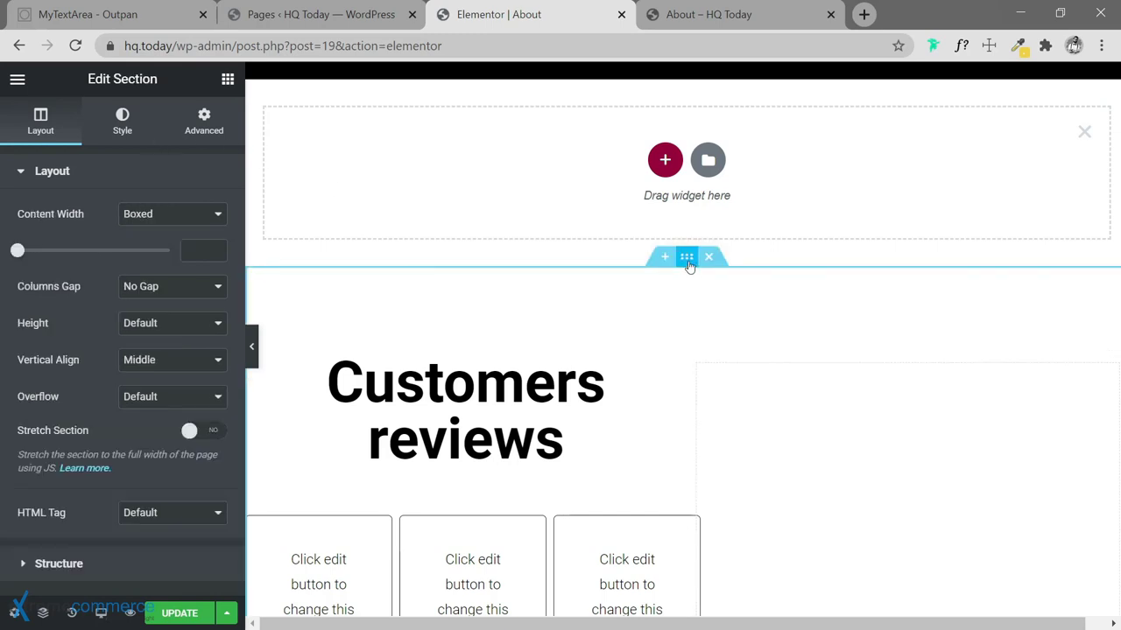
pyautogui.click(203, 122)
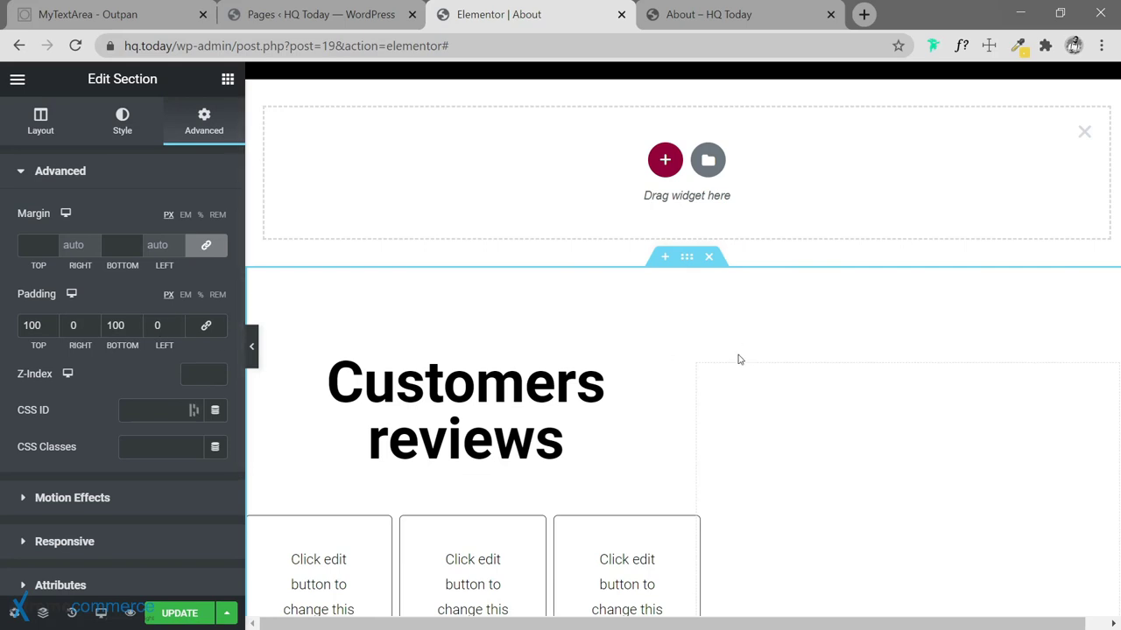
pyautogui.scroll(-2, 601, 181)
pyautogui.scroll(-2, 561, 332)
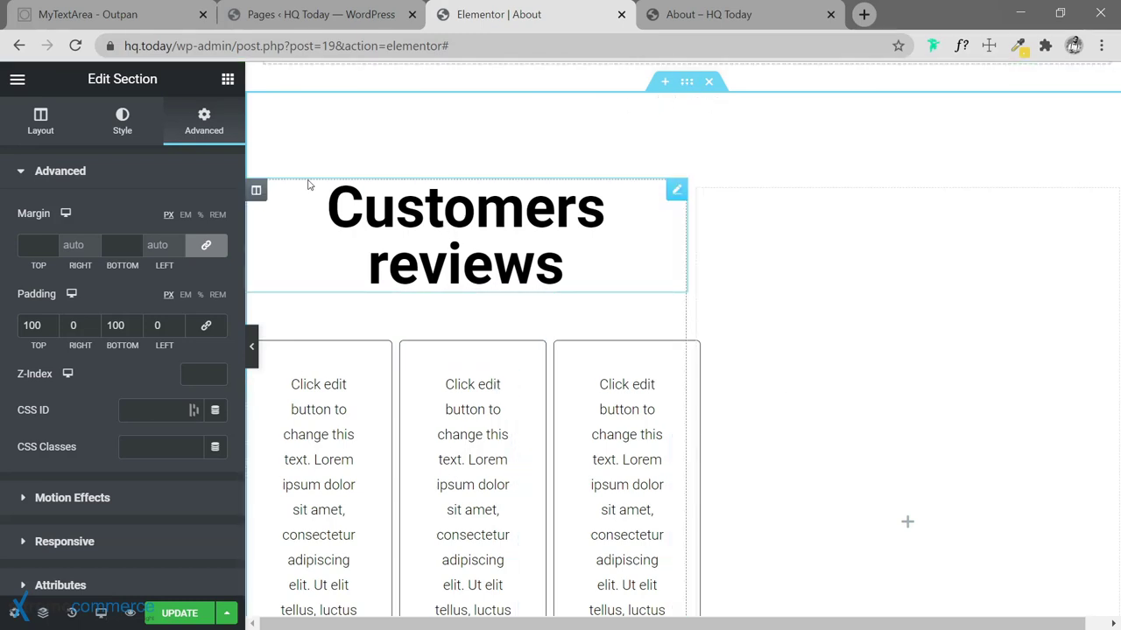
# Delete the empty second column from the Customers reviews section.
pyautogui.rightClick(702, 191)
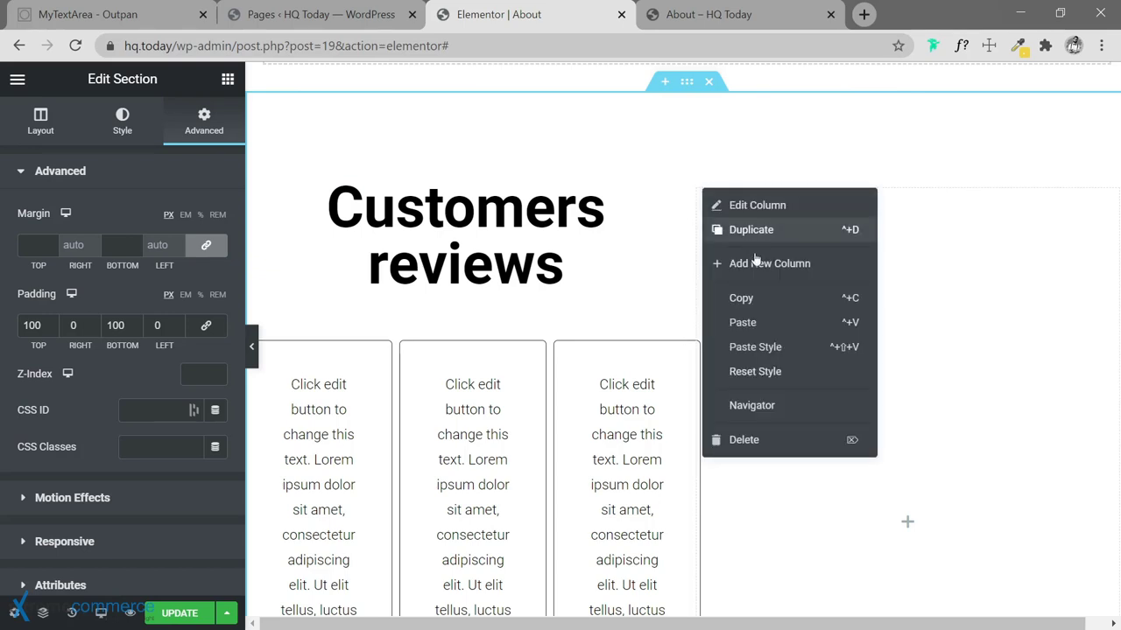
pyautogui.click(785, 440)
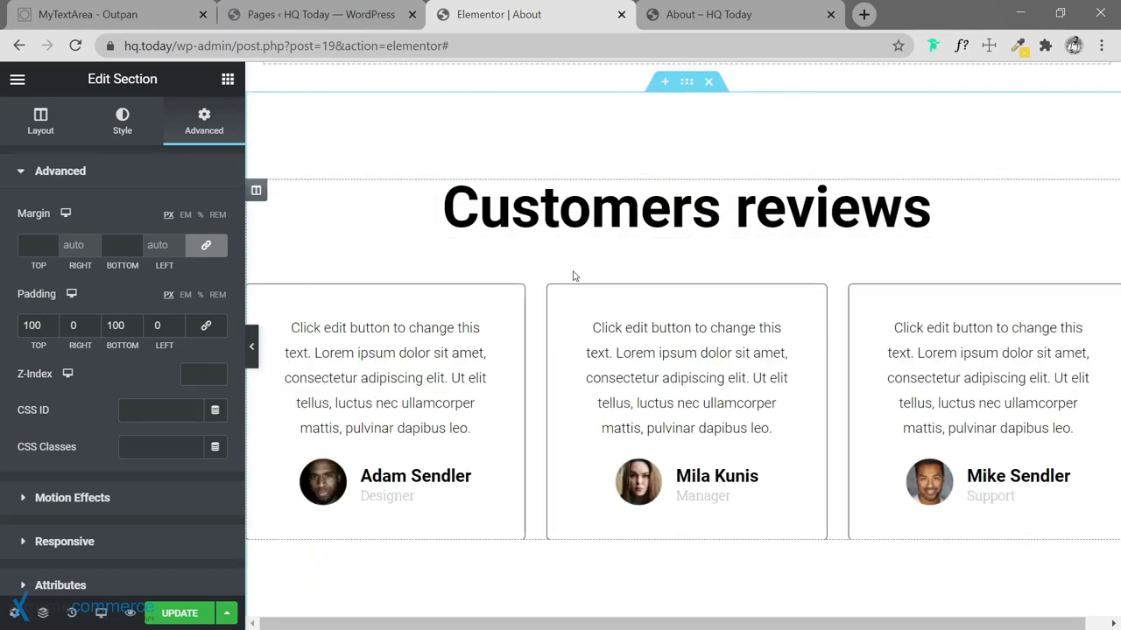
pyautogui.rightClick(254, 184)
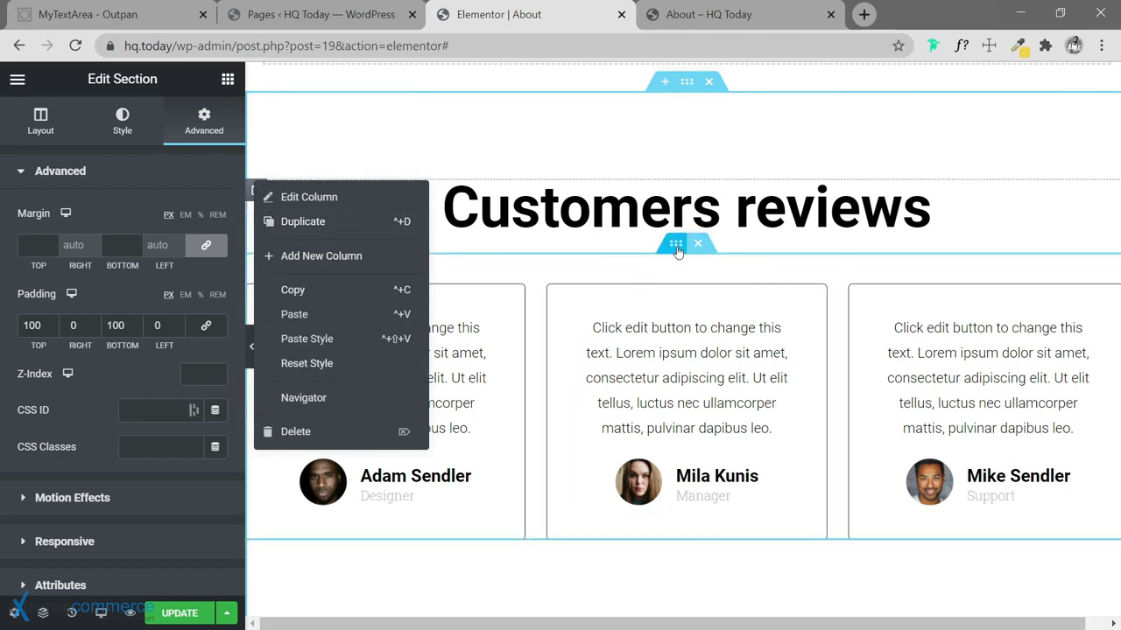
# Insert an Inner Section widget between the Customers reviews heading and the three review cards.
pyautogui.click(675, 243)
pyautogui.click(227, 79)
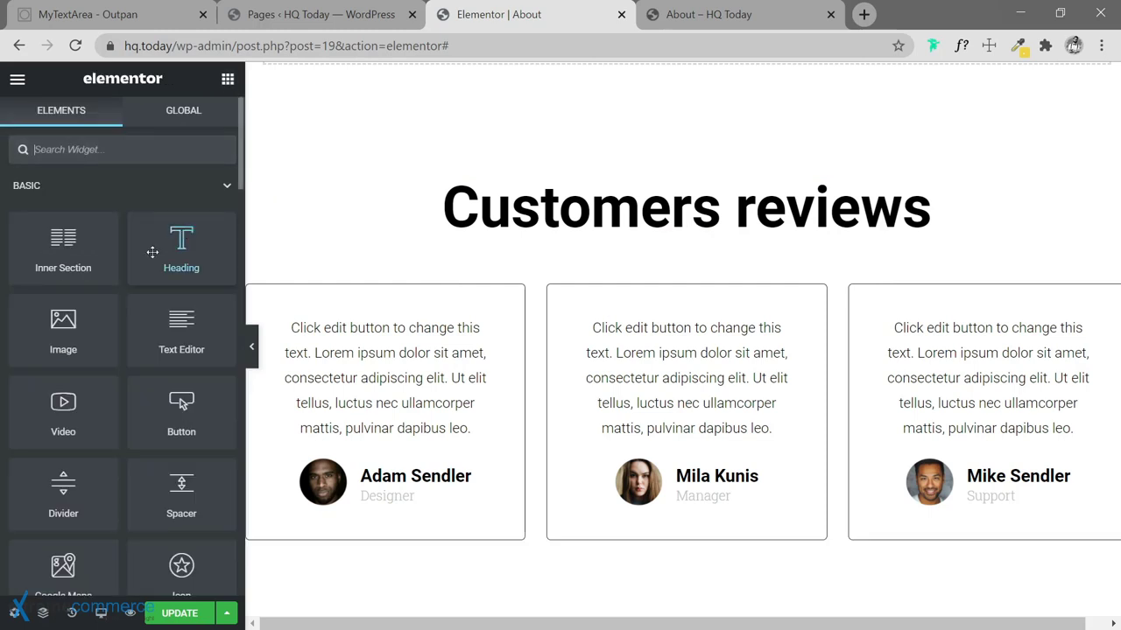
pyautogui.moveTo(63, 242); pyautogui.dragTo(613, 263)
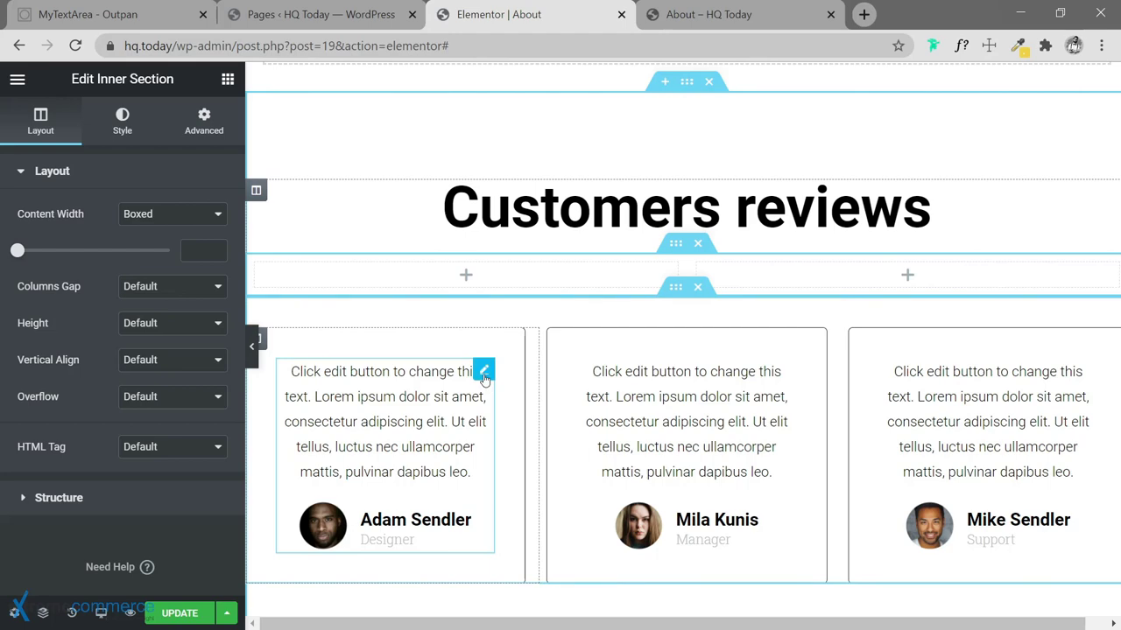
# Move the first testimonial into the first column of the empty inner section and back to its original card.
pyautogui.moveTo(484, 375); pyautogui.dragTo(464, 275)
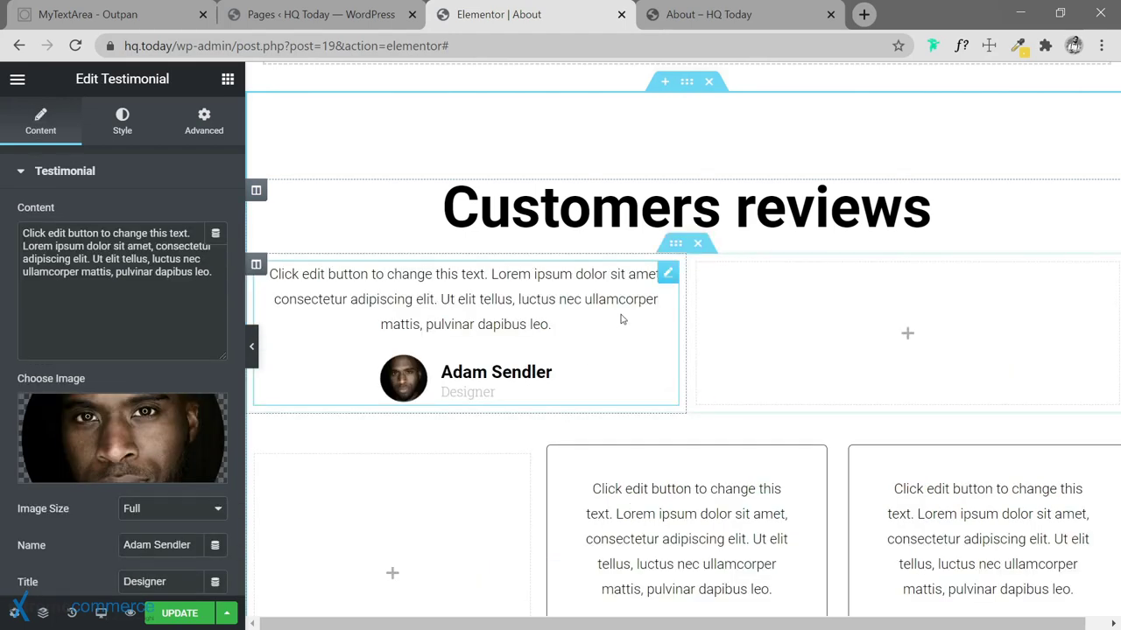
pyautogui.scroll(-1, 651, 341)
pyautogui.moveTo(623, 254); pyautogui.dragTo(424, 374)
pyautogui.scroll(2, 700, 315)
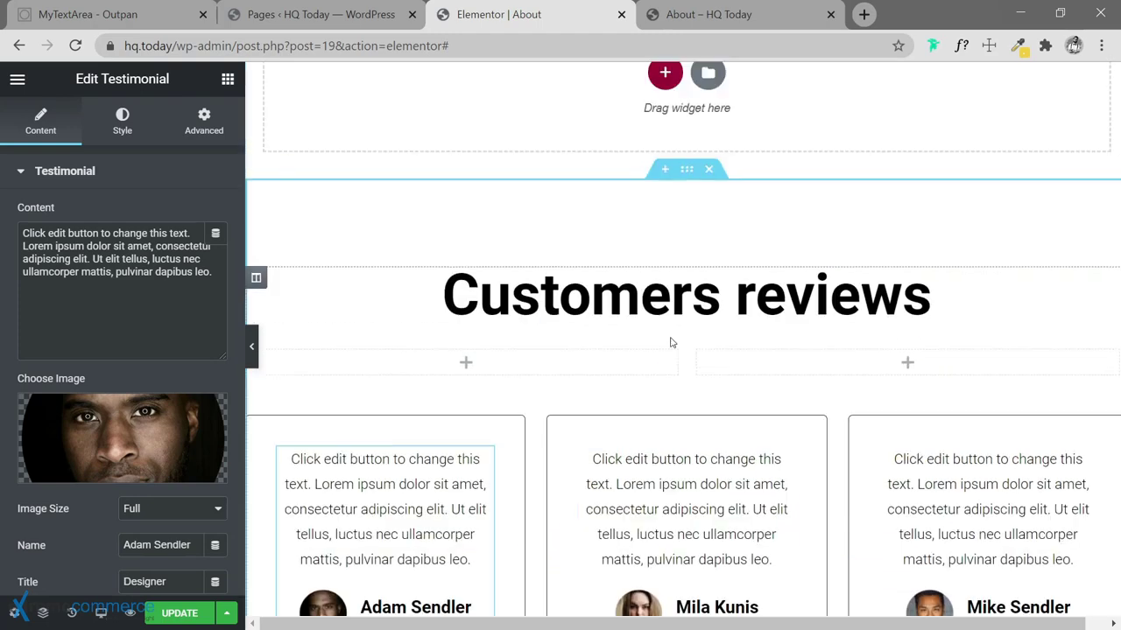
# Delete the empty two-column inner section below the Customers reviews heading.
pyautogui.click(700, 340)
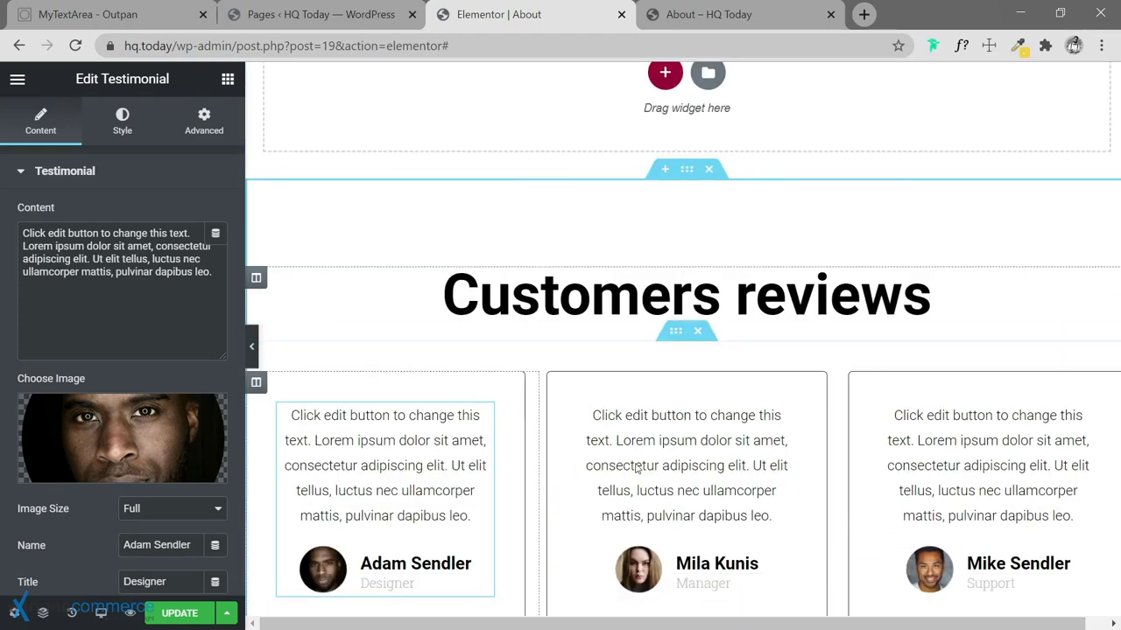
pyautogui.scroll(-2, 843, 340)
pyautogui.scroll(1, 671, 301)
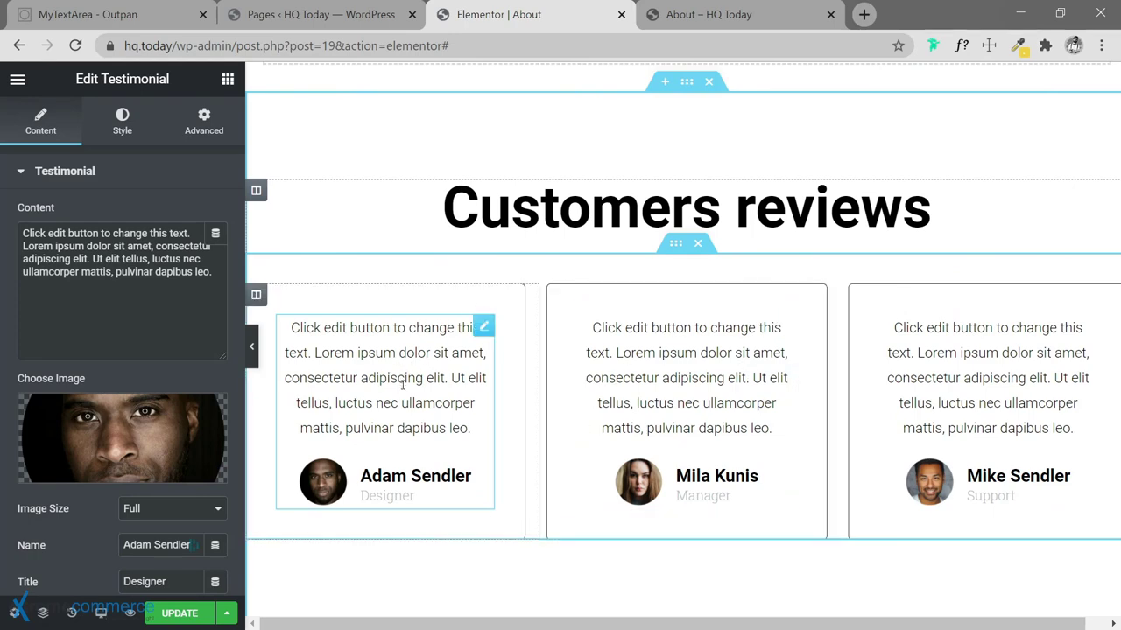
# Examine the column structures offered for a new section in the empty area below the testimonials and dismiss them.
pyautogui.scroll(1, 645, 357)
pyautogui.scroll(-2, 652, 364)
pyautogui.scroll(-3, 670, 359)
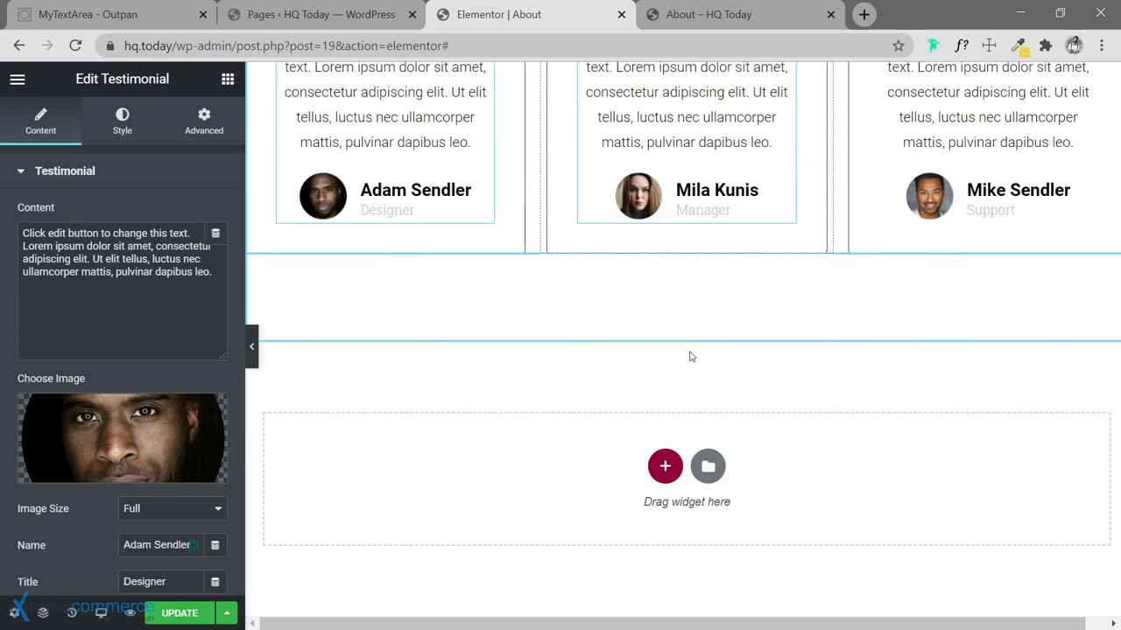
pyautogui.scroll(1, 640, 412)
pyautogui.scroll(-1, 639, 414)
pyautogui.scroll(-1, 639, 414)
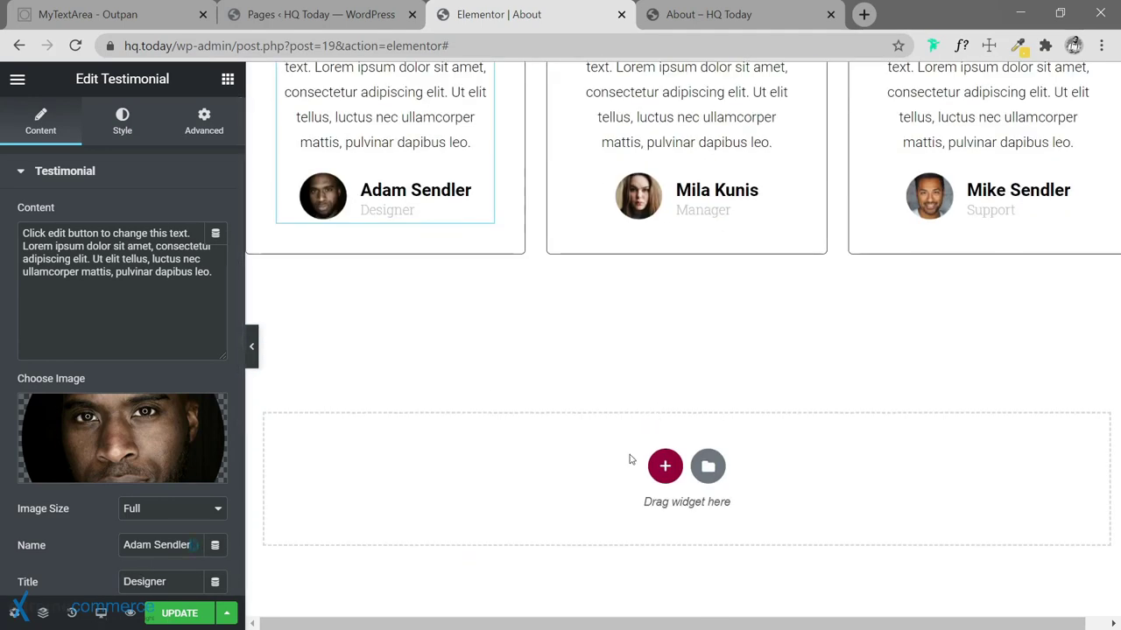
pyautogui.click(665, 467)
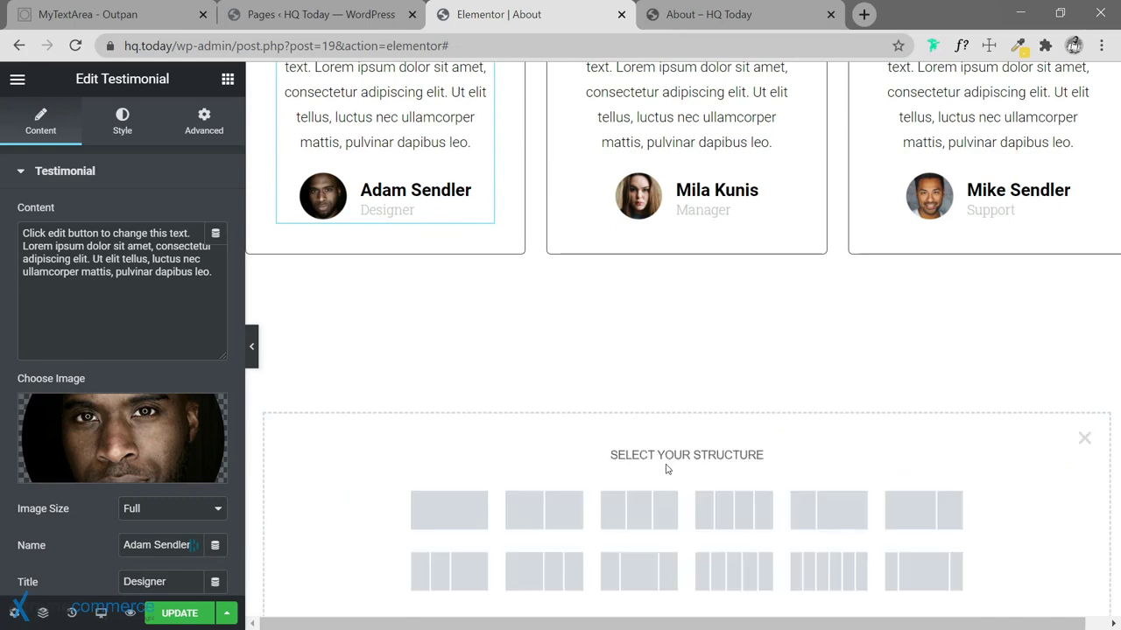
pyautogui.click(1083, 439)
# Open the template library for the empty area below the testimonials and filter the blocks by the Faq category.
pyautogui.click(708, 465)
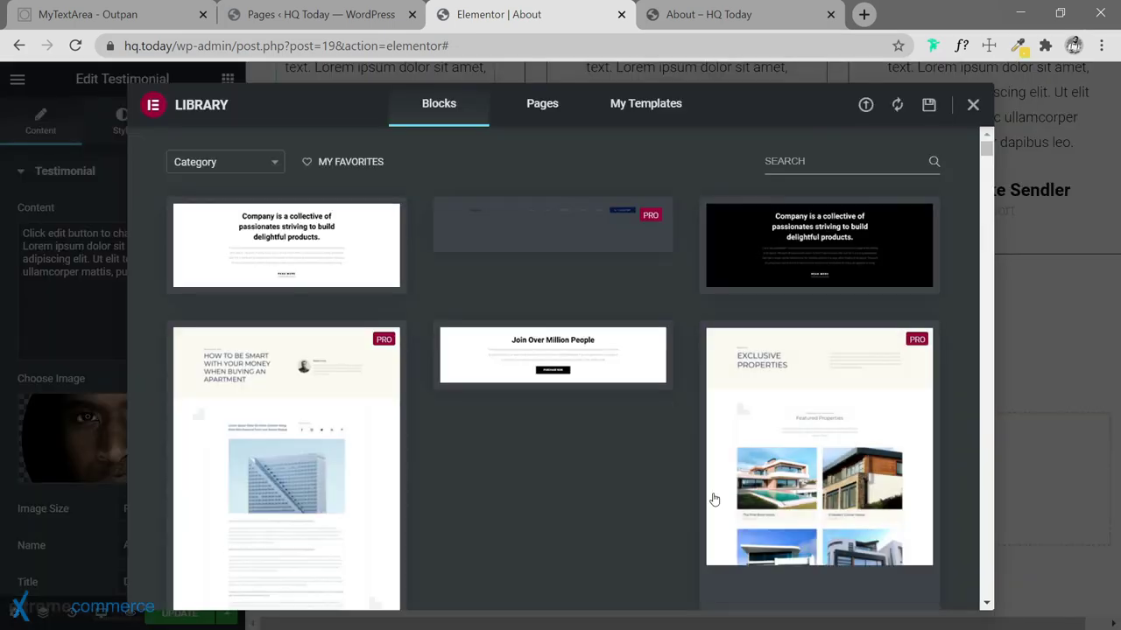
pyautogui.click(223, 164)
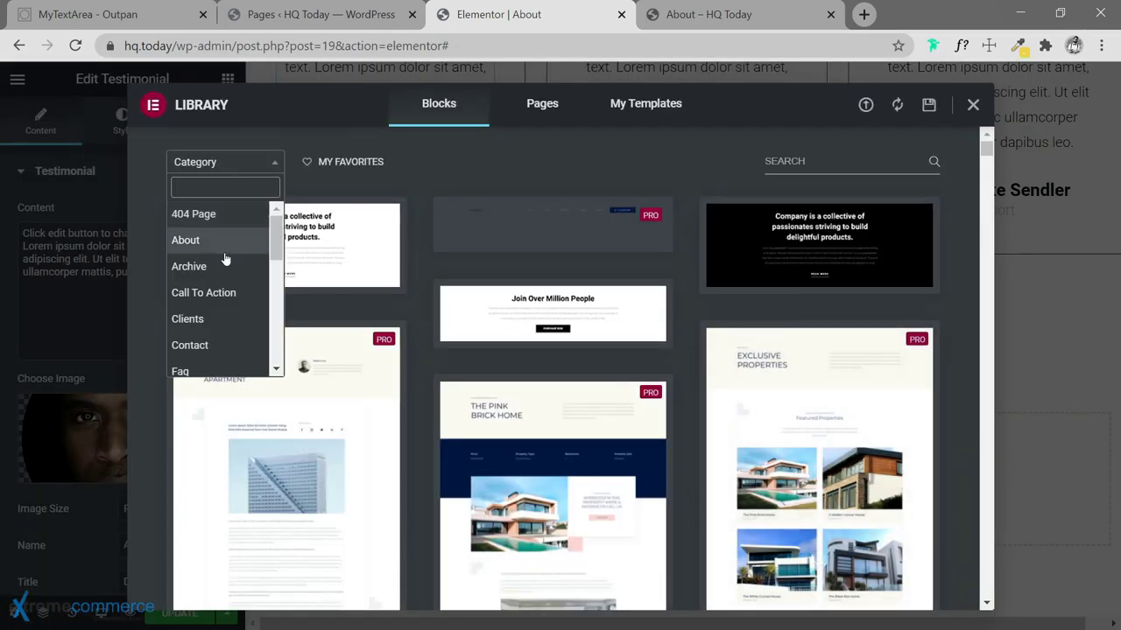
pyautogui.scroll(-3, 225, 256)
pyautogui.scroll(-3, 225, 260)
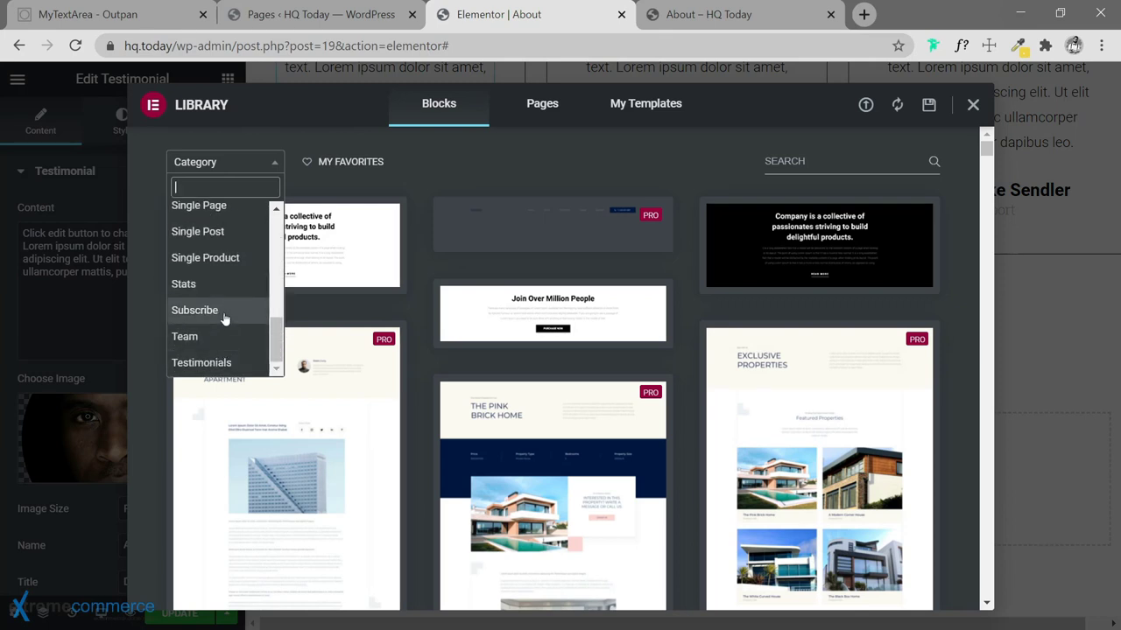
pyautogui.scroll(2, 223, 320)
pyautogui.scroll(1, 226, 303)
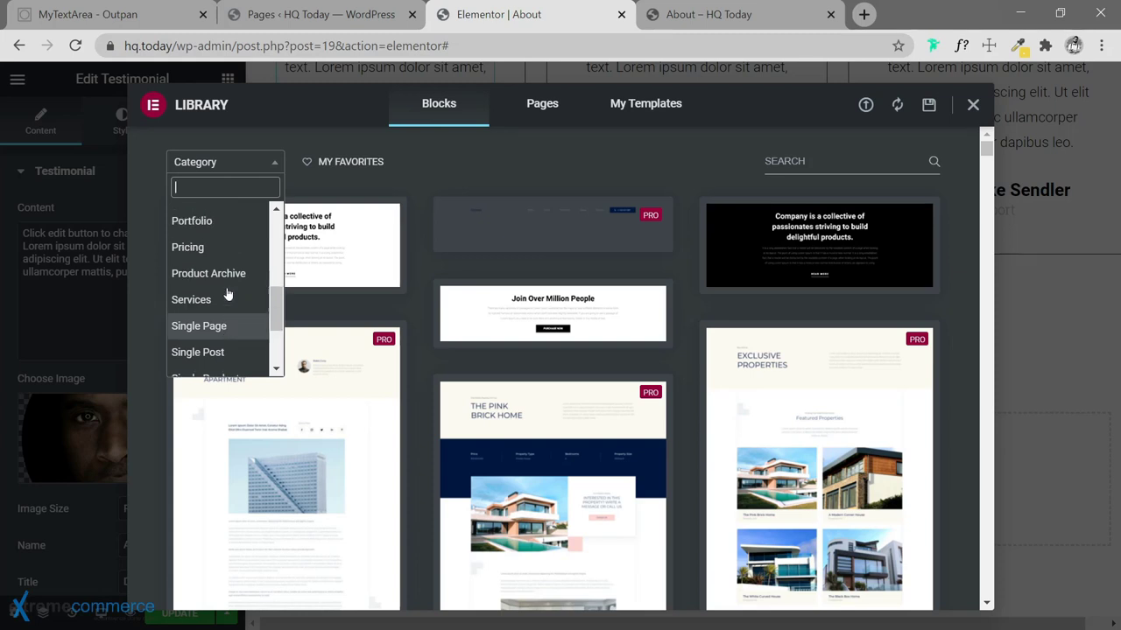
pyautogui.scroll(1, 226, 307)
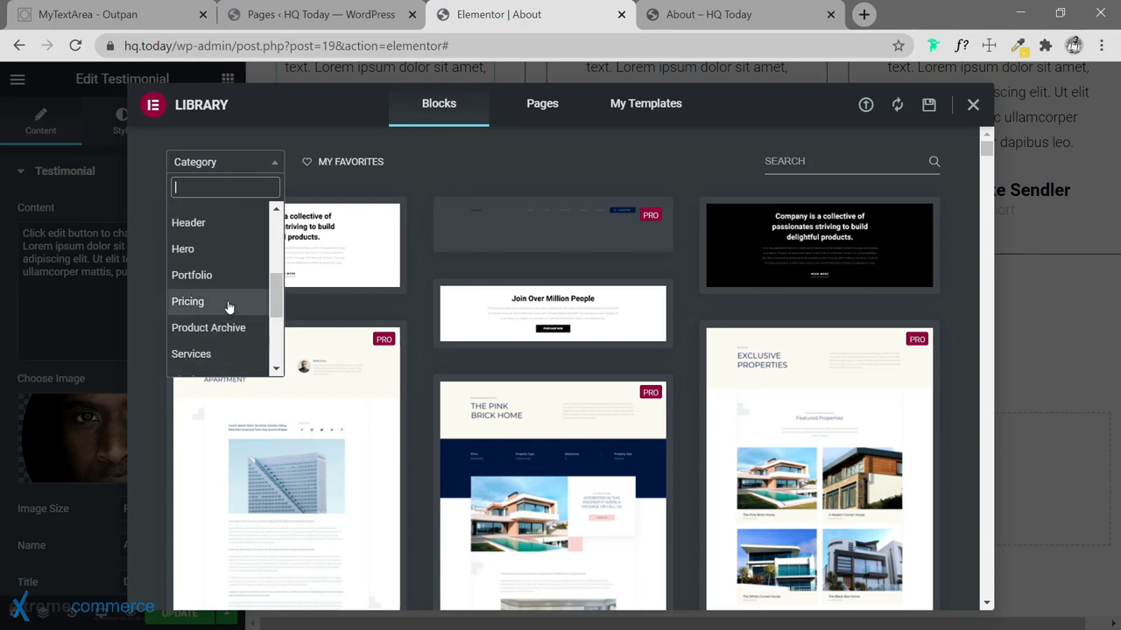
pyautogui.scroll(2, 226, 315)
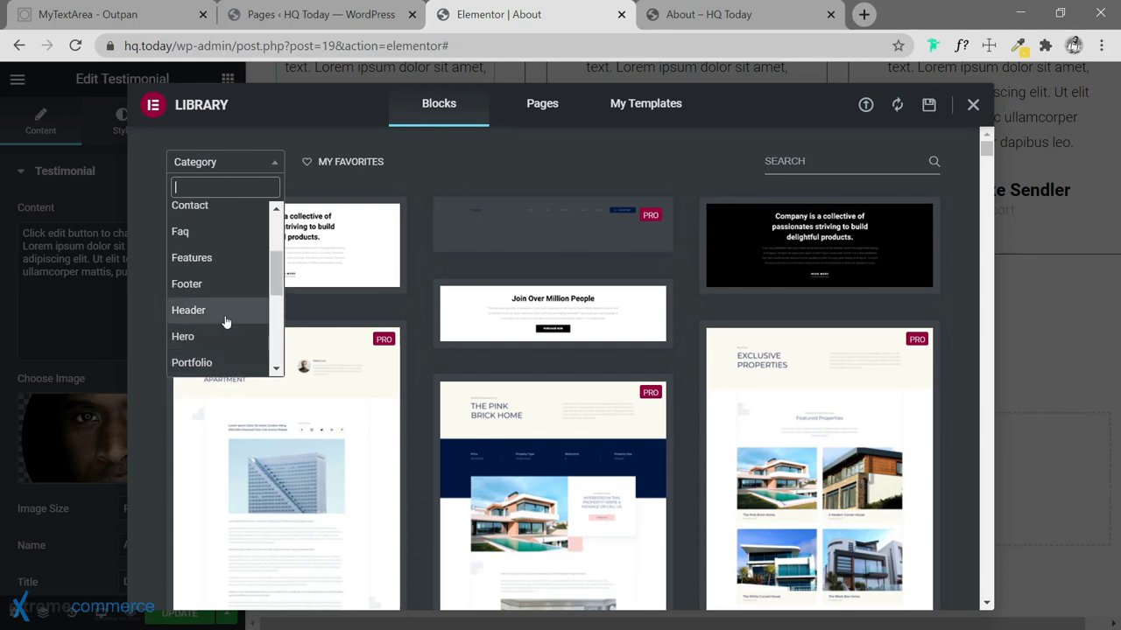
pyautogui.scroll(1, 222, 298)
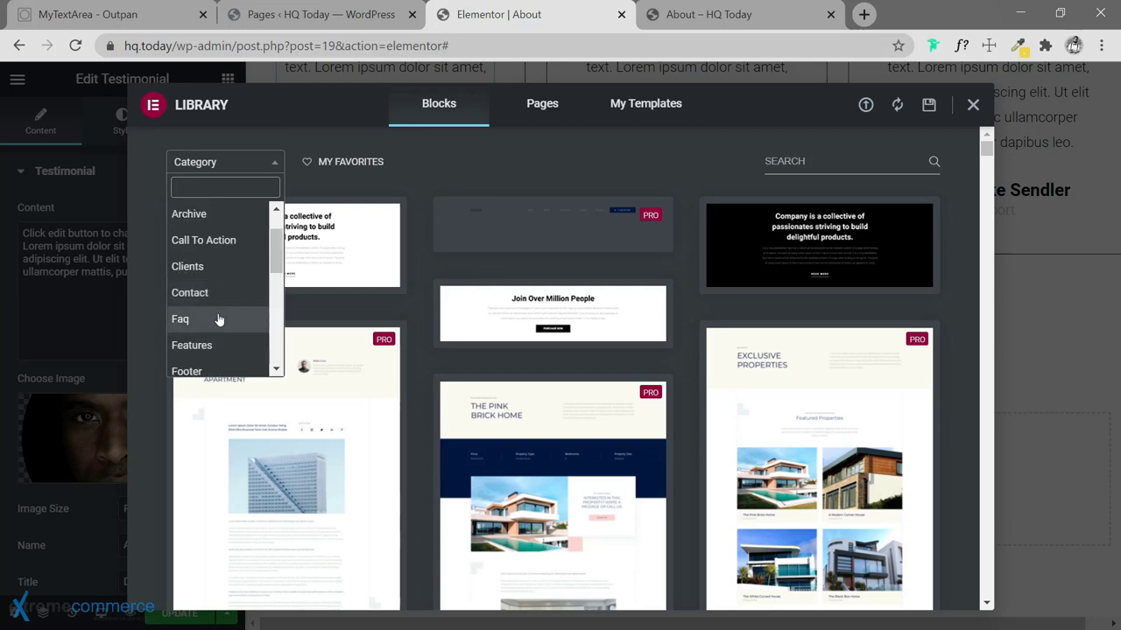
pyautogui.click(219, 320)
# Browse the FAQ block designs, preview the black two-column FAQ block and return to the library.
pyautogui.scroll(-1, 683, 360)
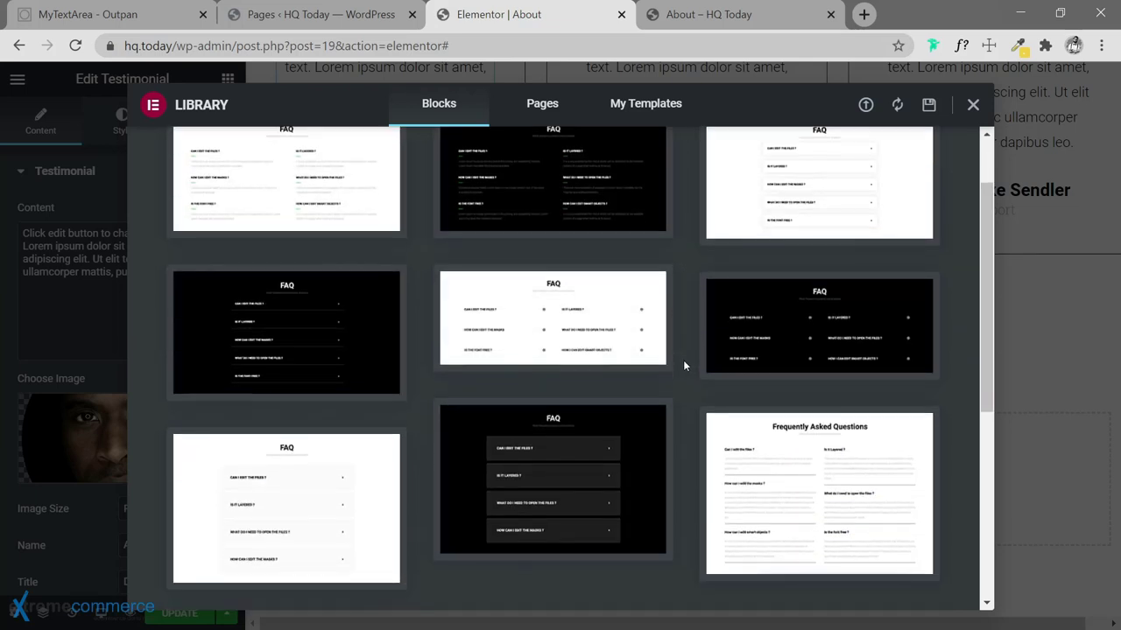
pyautogui.scroll(1, 683, 360)
pyautogui.moveTo(570, 237)
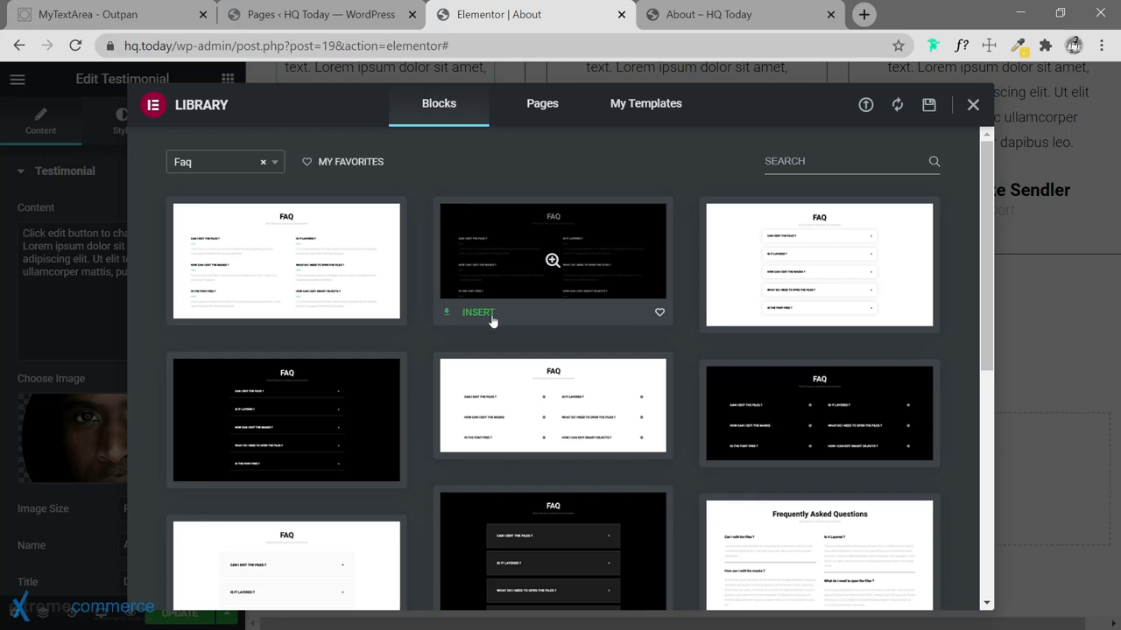
pyautogui.scroll(-2, 525, 322)
pyautogui.scroll(1, 551, 298)
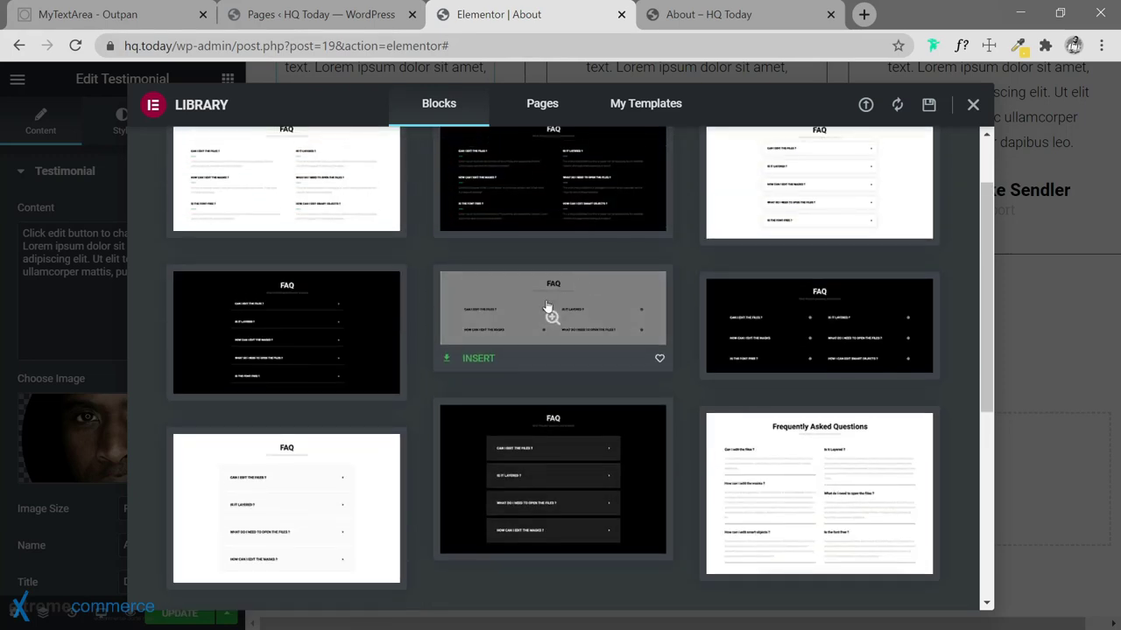
pyautogui.scroll(1, 547, 306)
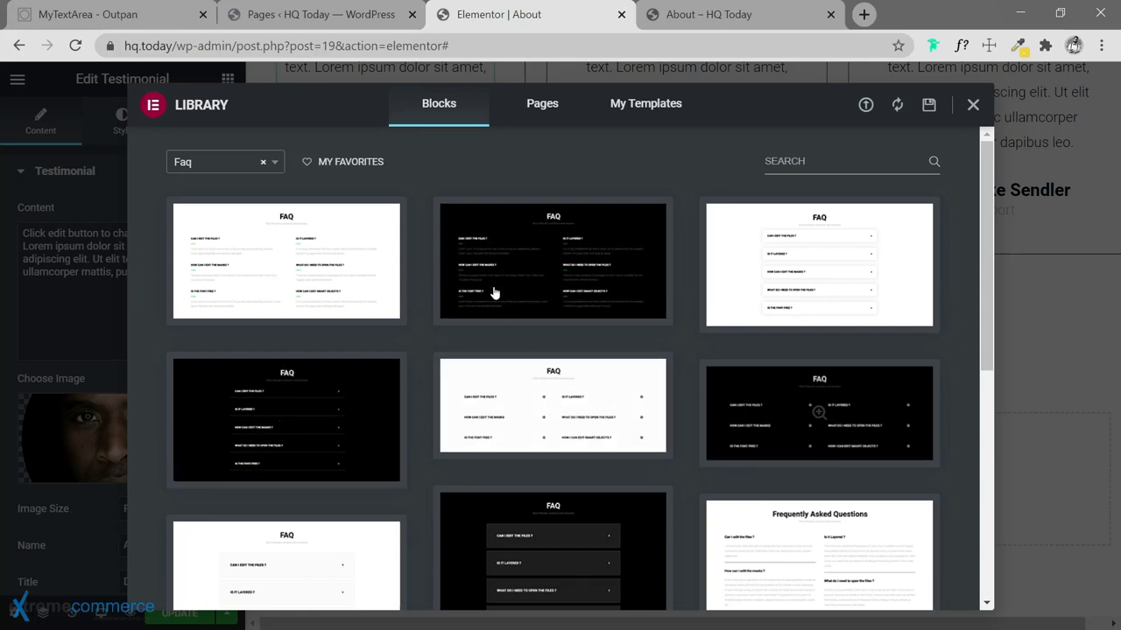
pyautogui.click(510, 249)
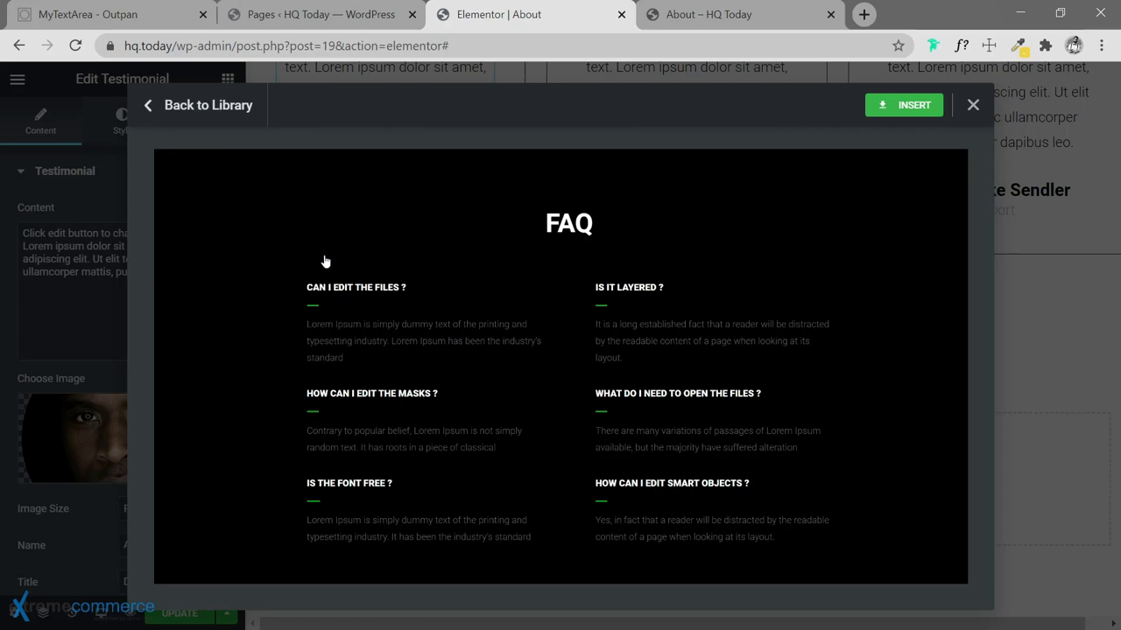
pyautogui.click(167, 105)
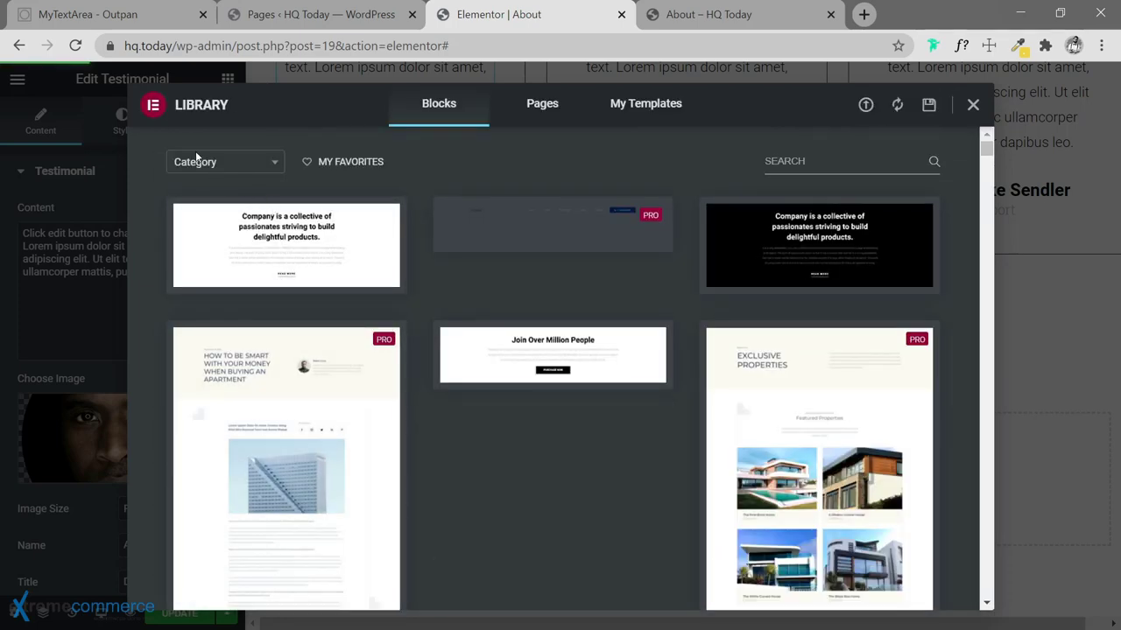
# Filter the library blocks by the Faq category and preview the black two-column FAQ block with collapsible questions.
pyautogui.click(216, 164)
pyautogui.scroll(-5, 219, 298)
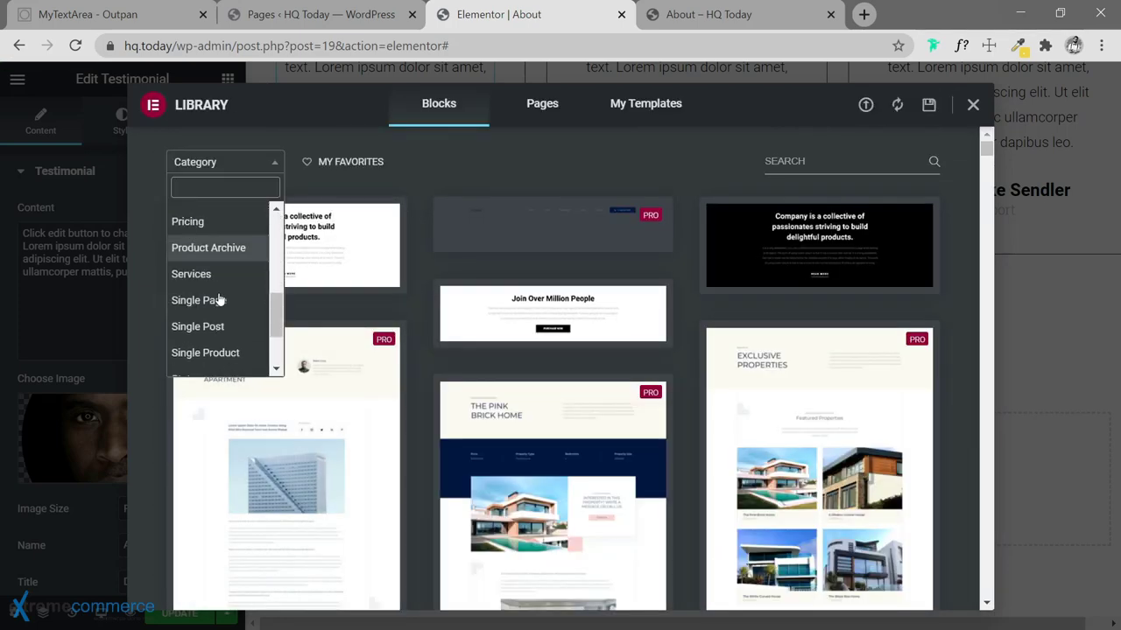
pyautogui.scroll(8, 219, 299)
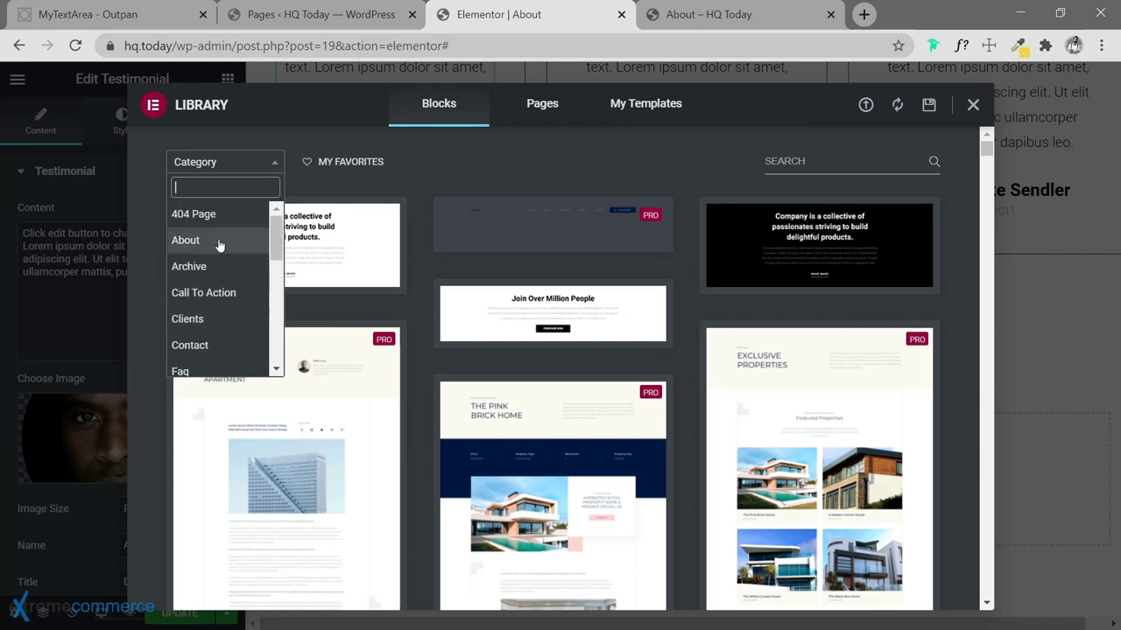
pyautogui.scroll(-3, 219, 315)
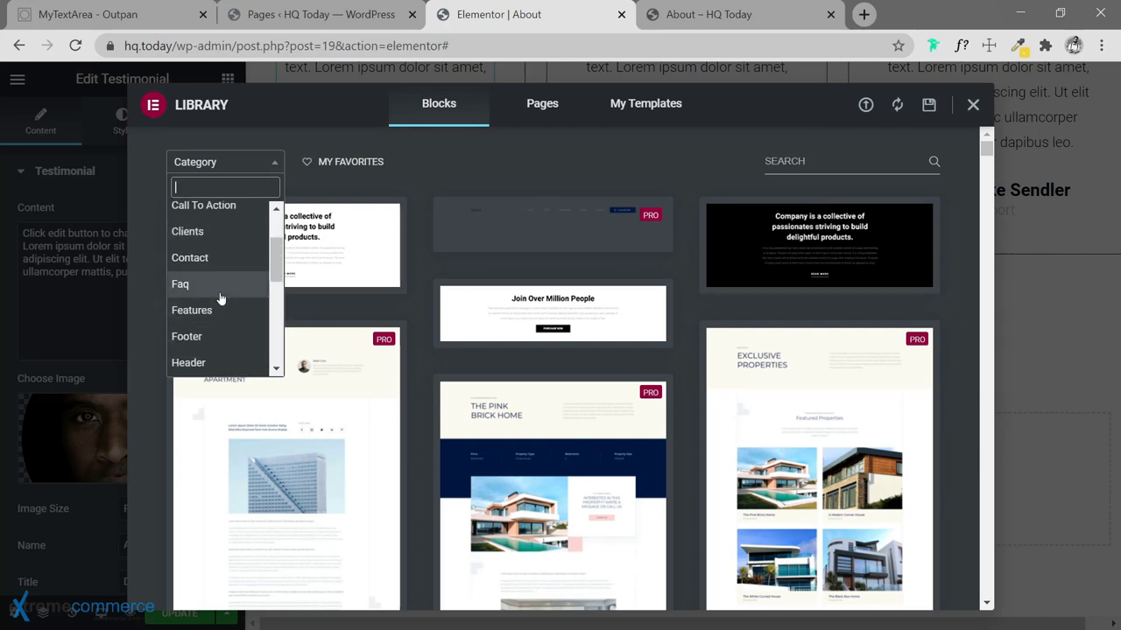
pyautogui.click(216, 286)
pyautogui.scroll(-2, 667, 280)
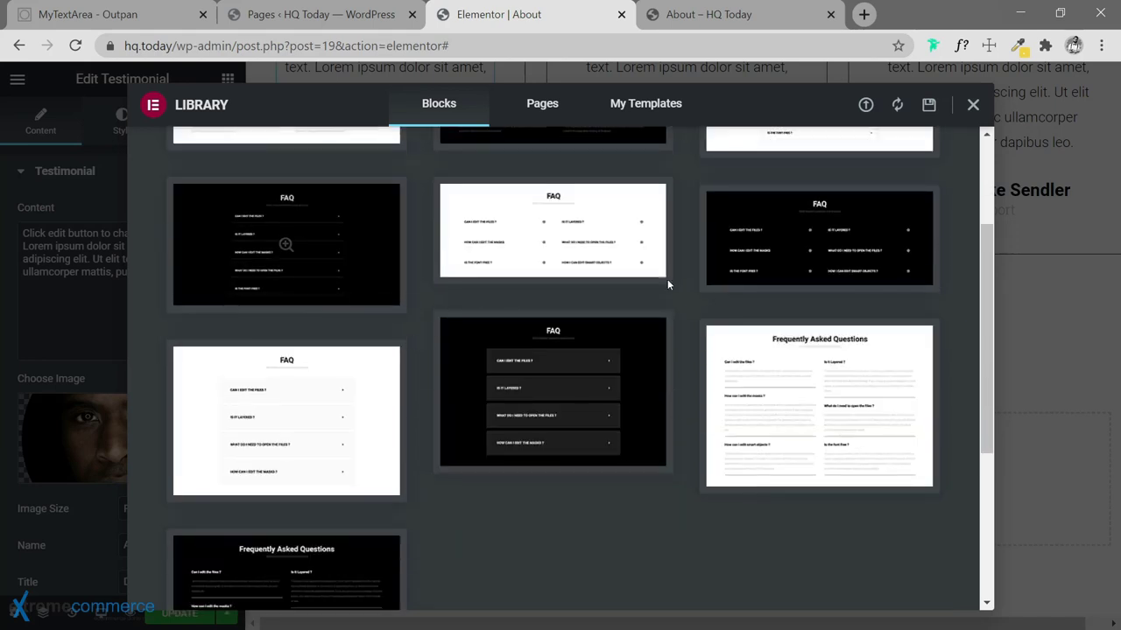
pyautogui.click(769, 255)
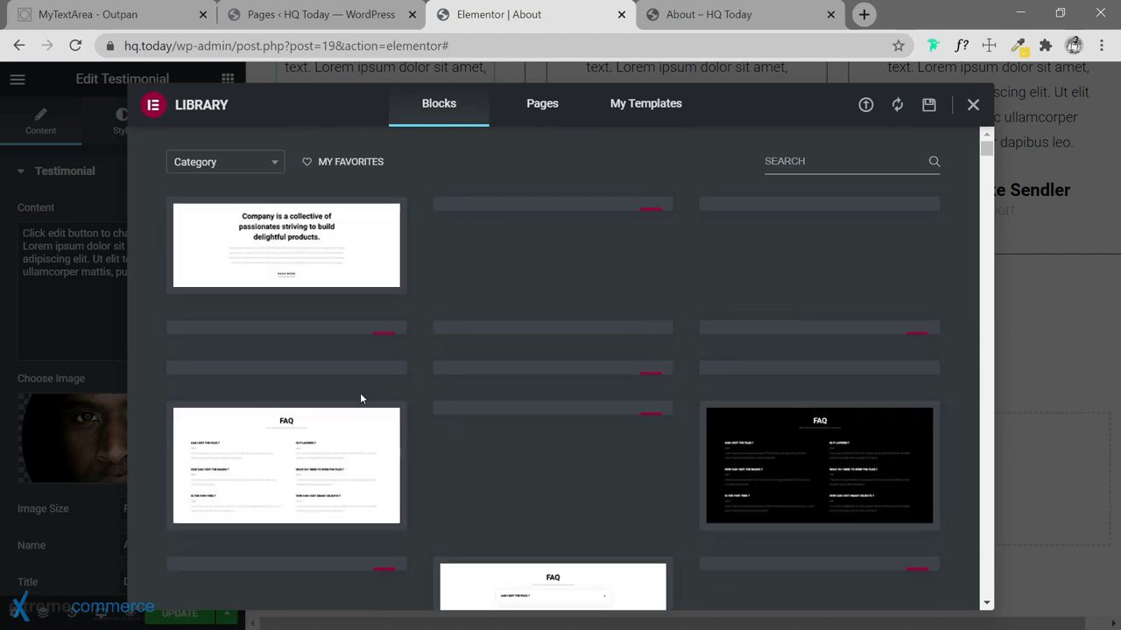
# Filter the blocks by Faq again and insert the black single-column FAQ accordion block below the testimonials.
pyautogui.click(241, 163)
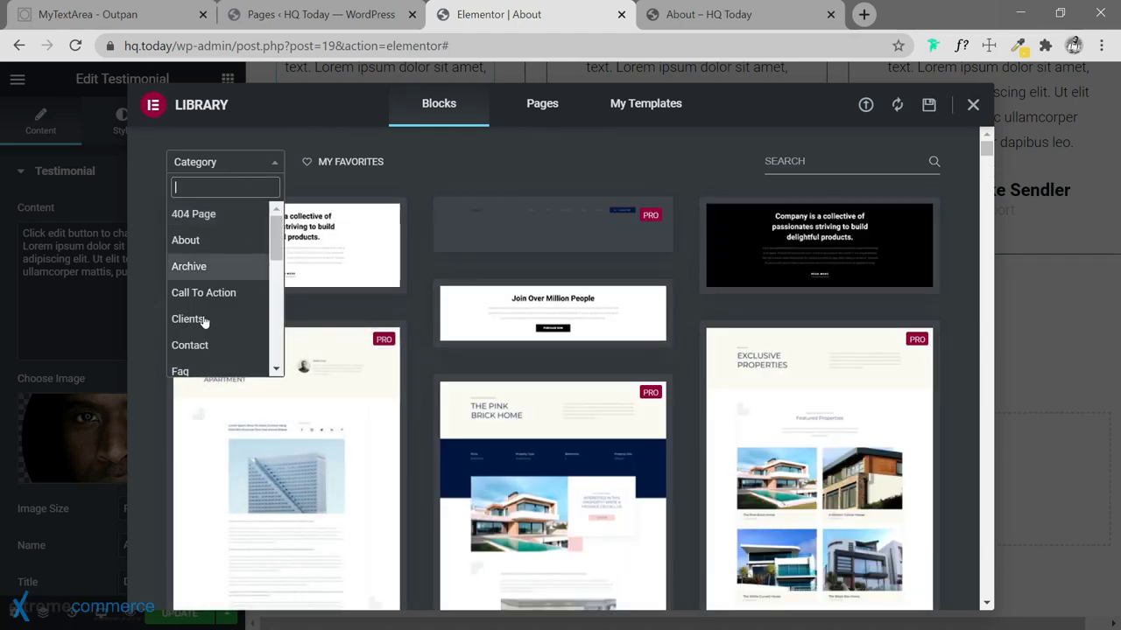
pyautogui.click(196, 371)
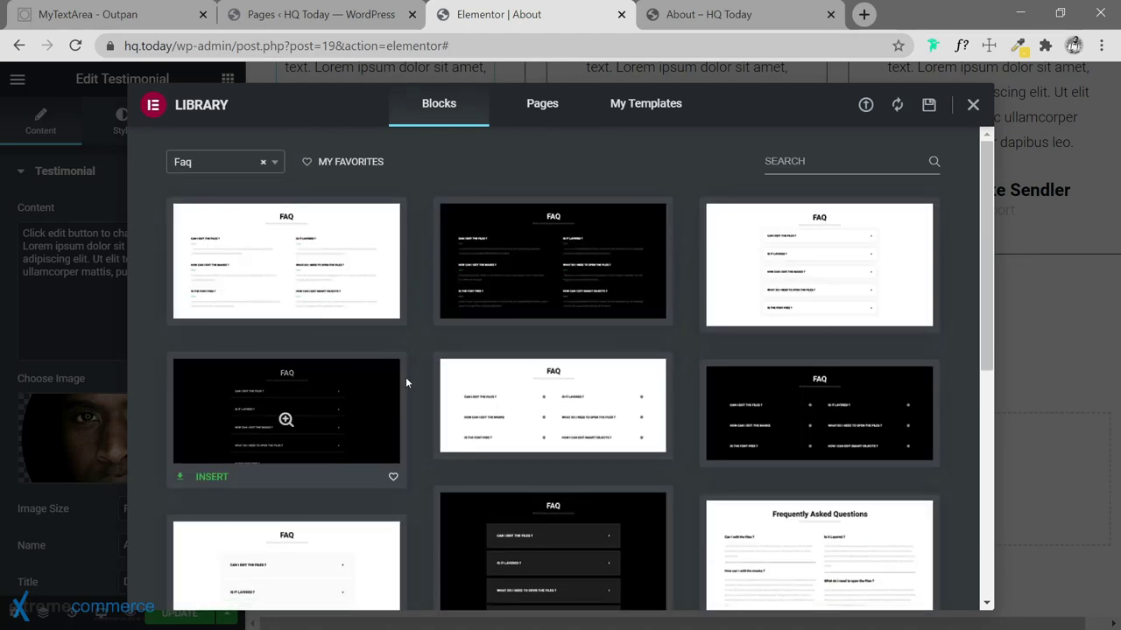
pyautogui.click(283, 395)
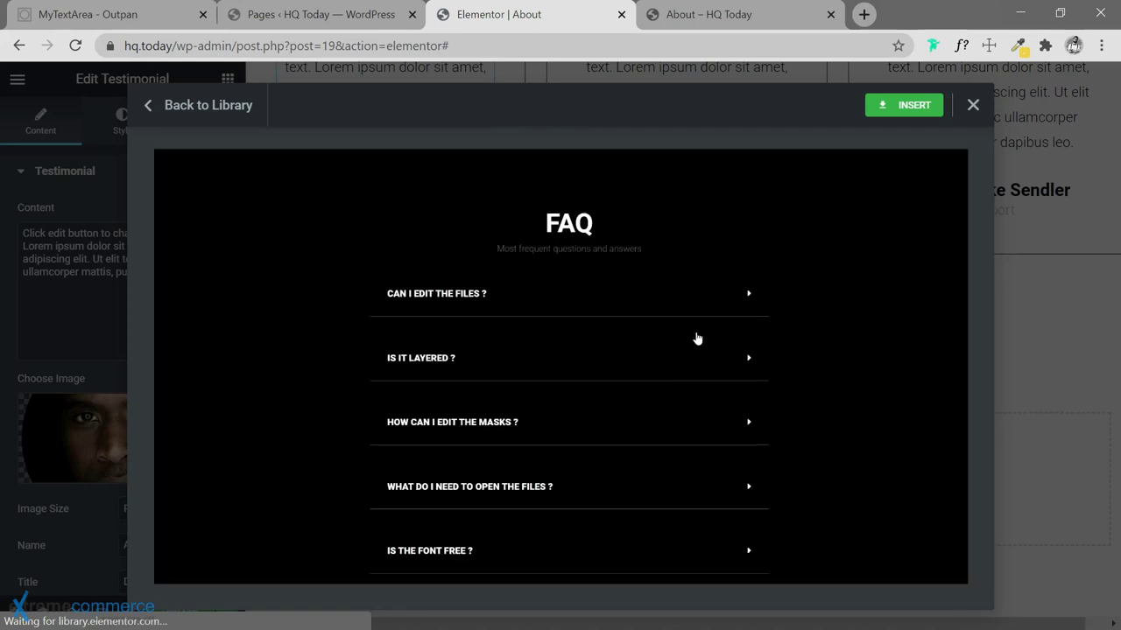
pyautogui.click(900, 114)
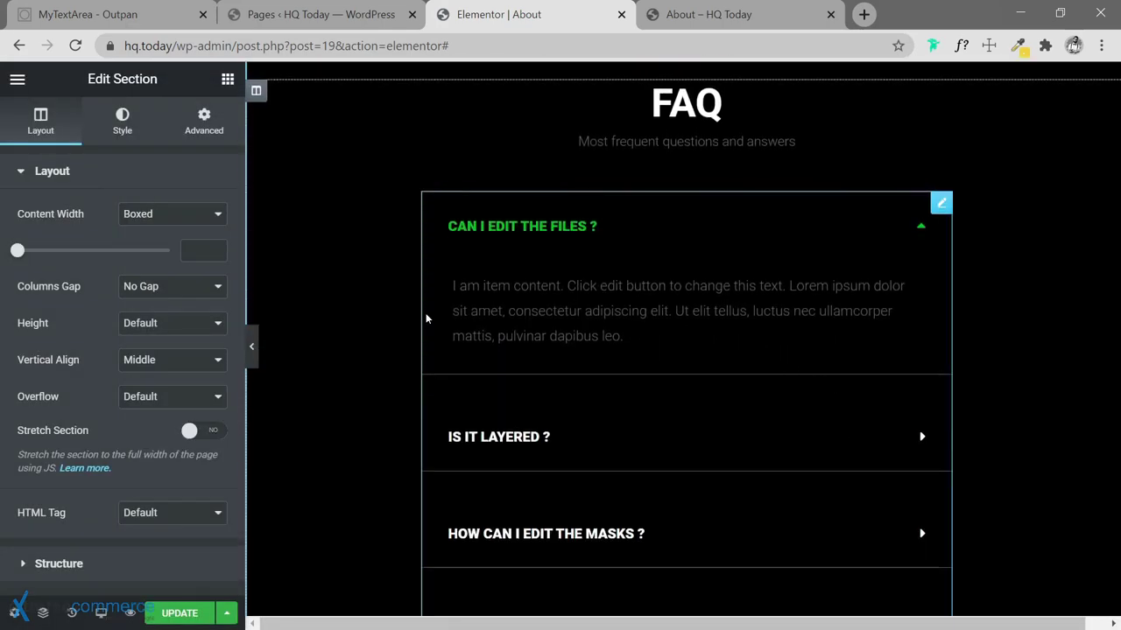
pyautogui.scroll(-6, 426, 319)
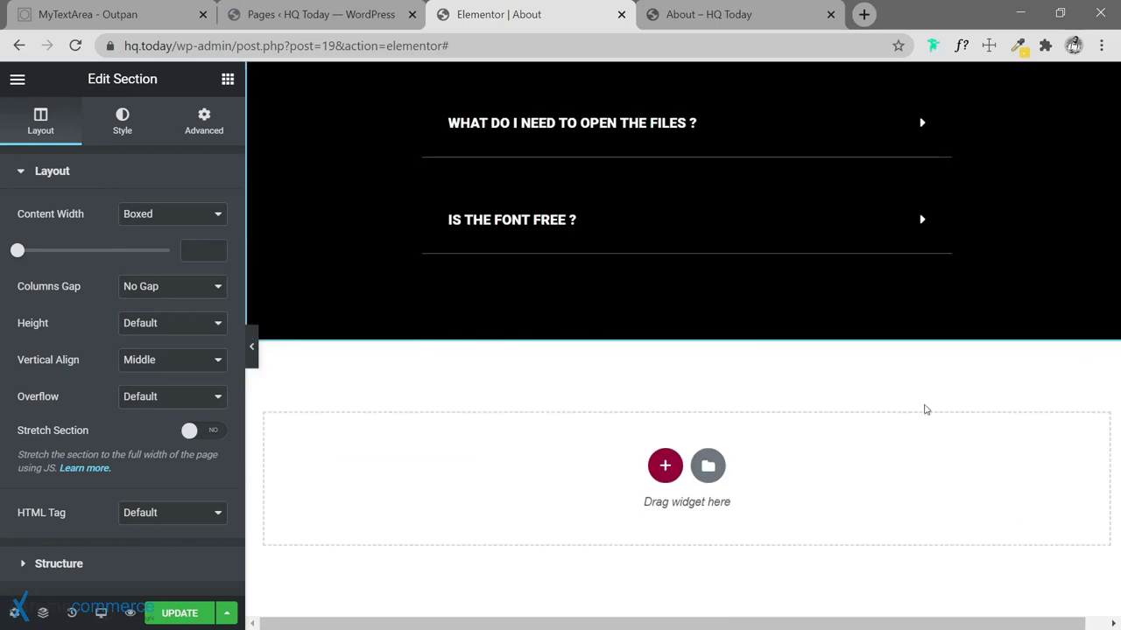
# Hide the About title above the company section through the page settings and update the page.
pyautogui.scroll(15, 826, 321)
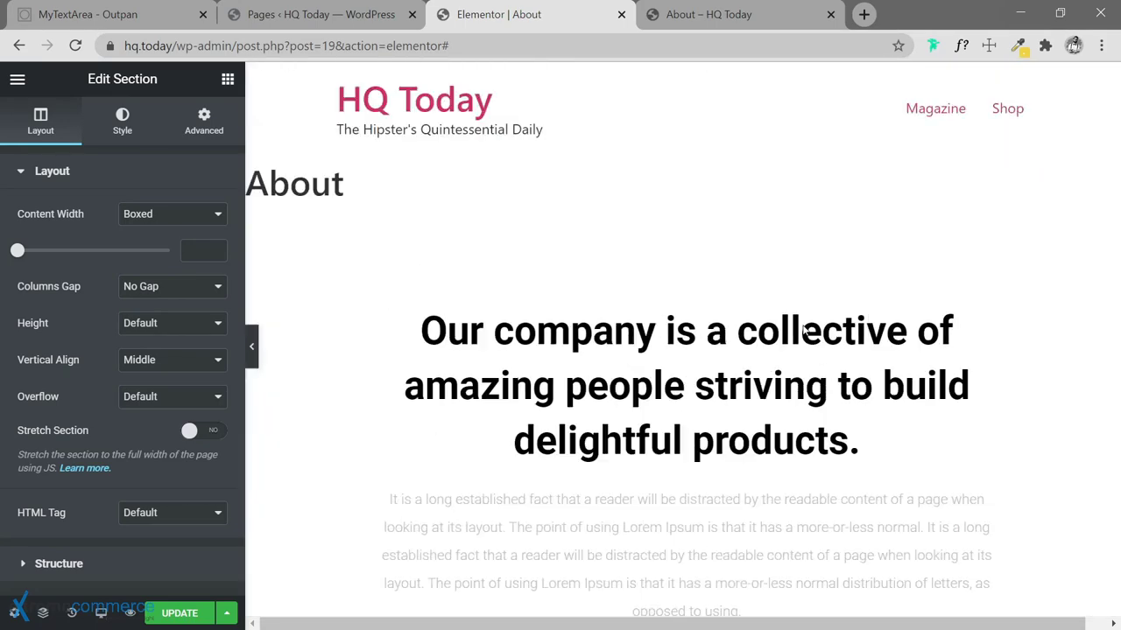
pyautogui.moveTo(346, 184); pyautogui.dragTo(331, 183)
pyautogui.moveTo(246, 184); pyautogui.dragTo(347, 190)
pyautogui.click(340, 189)
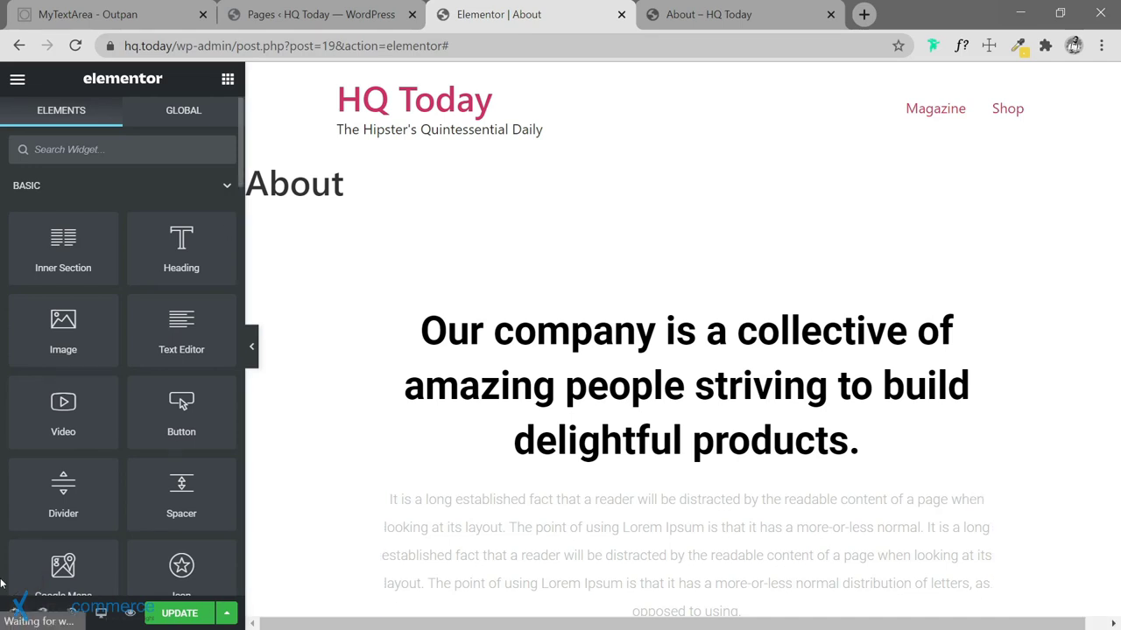
pyautogui.click(16, 615)
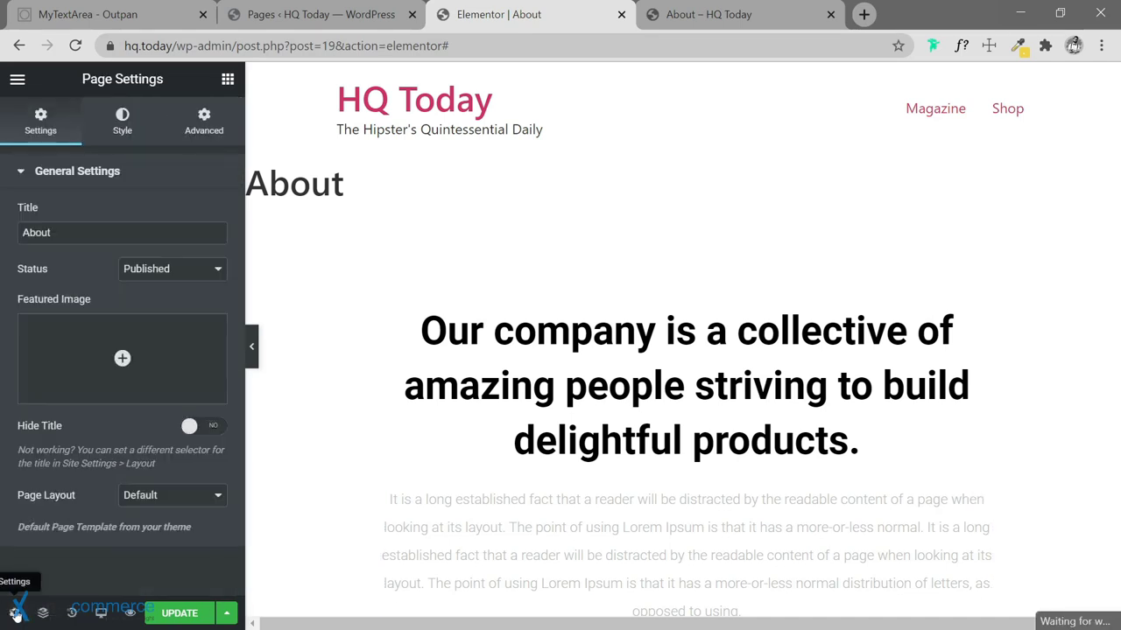
pyautogui.click(205, 428)
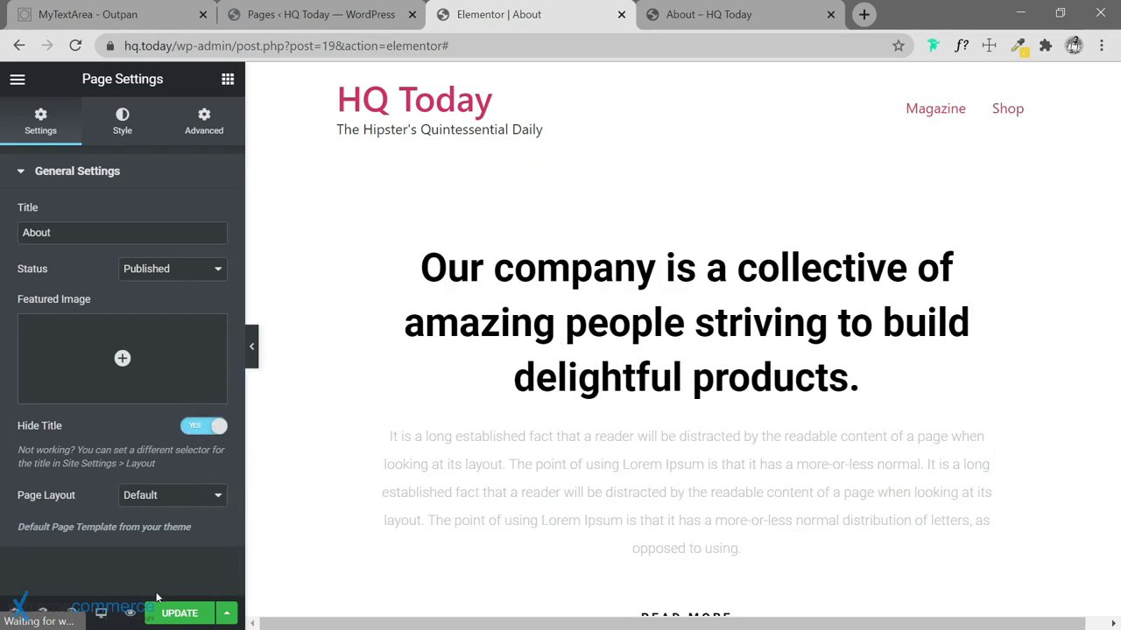
pyautogui.click(177, 613)
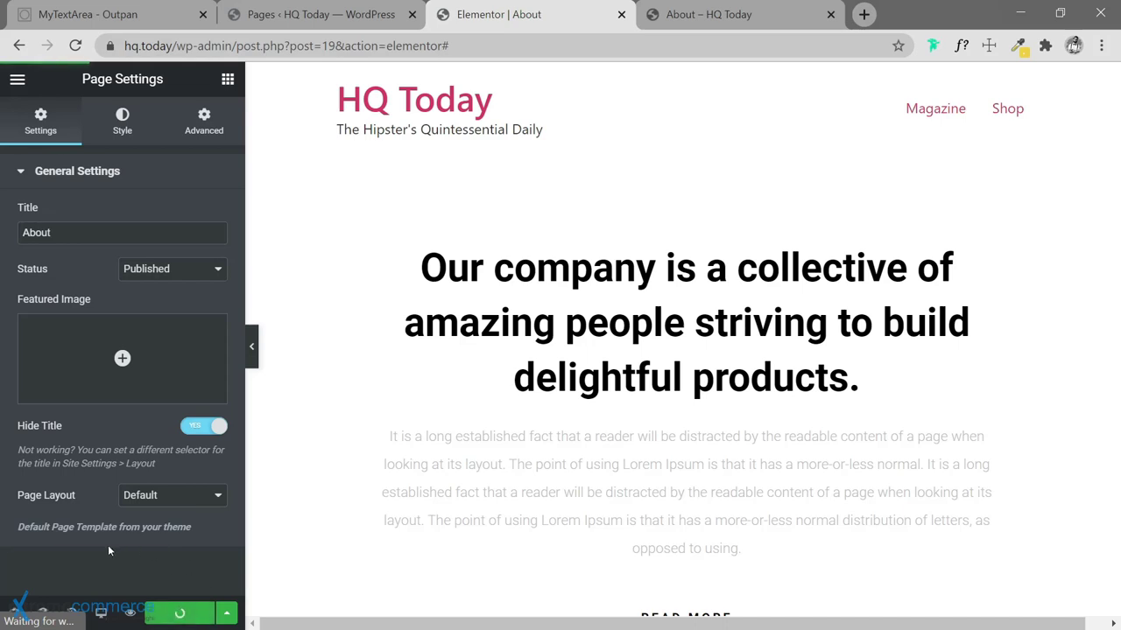
# Review the page layout options against the page's sections and keep the layout on Default.
pyautogui.click(175, 499)
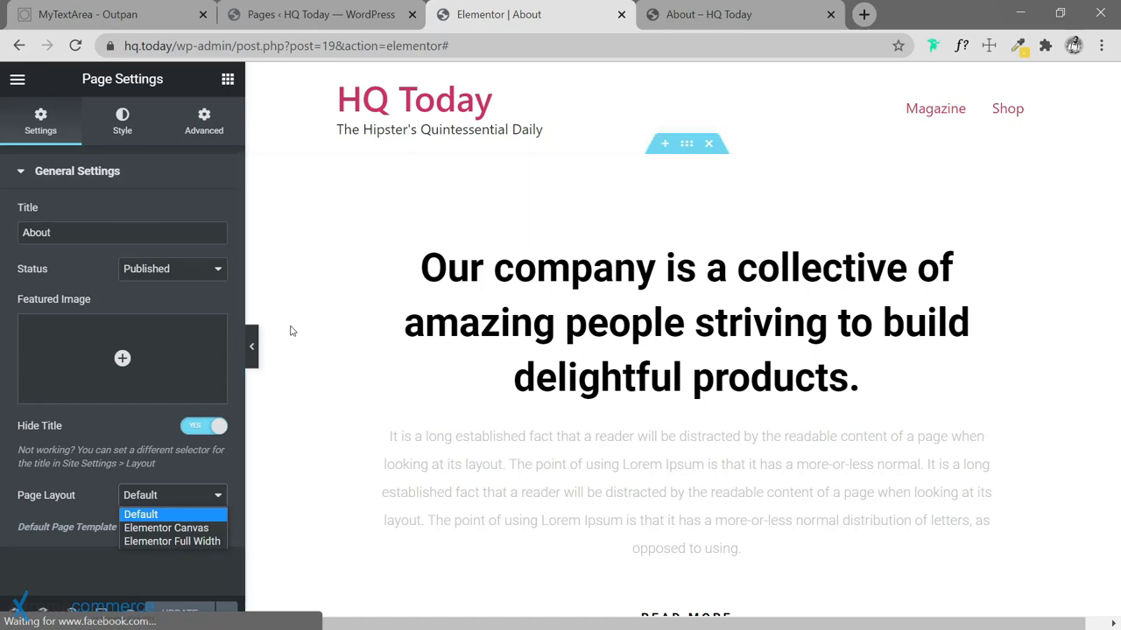
pyautogui.scroll(-5, 340, 472)
pyautogui.scroll(-15, 340, 476)
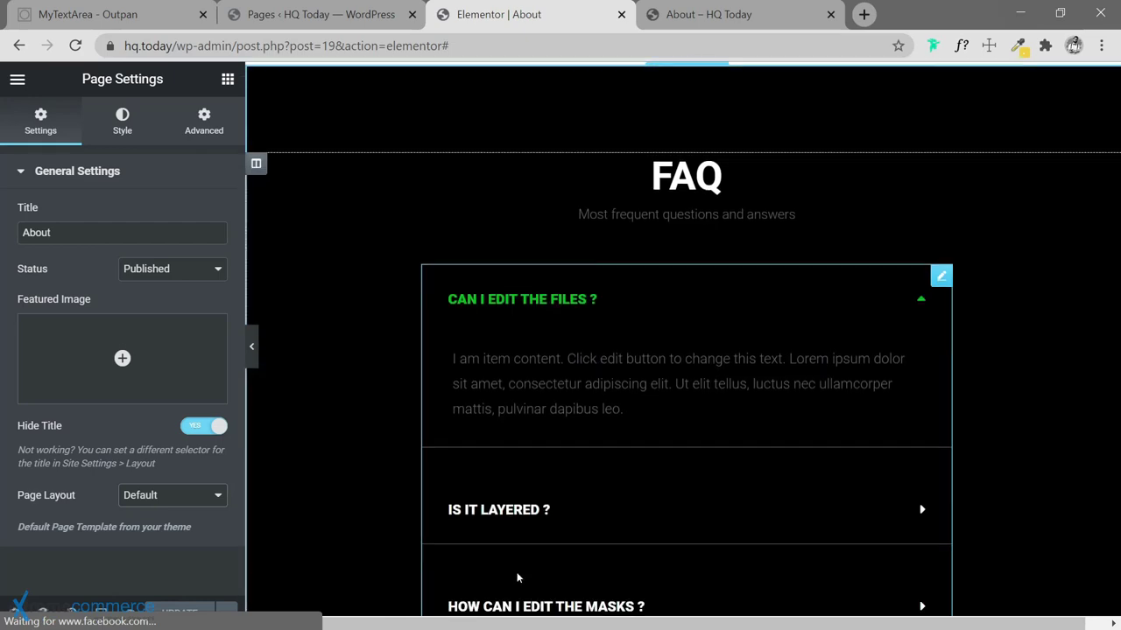
pyautogui.scroll(20, 558, 443)
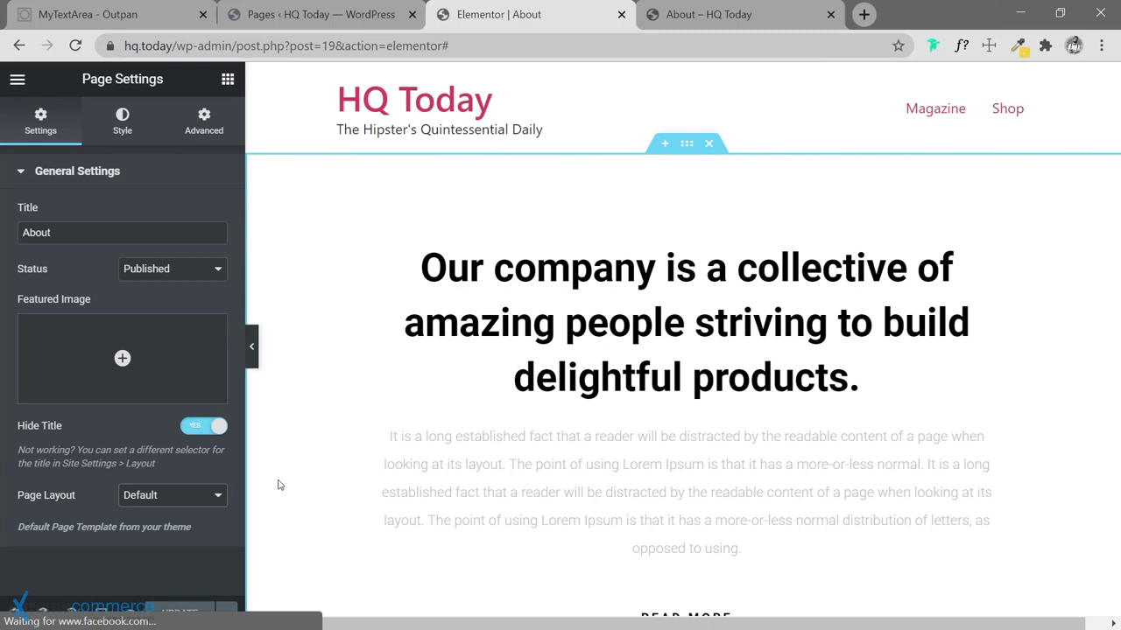
pyautogui.click(162, 496)
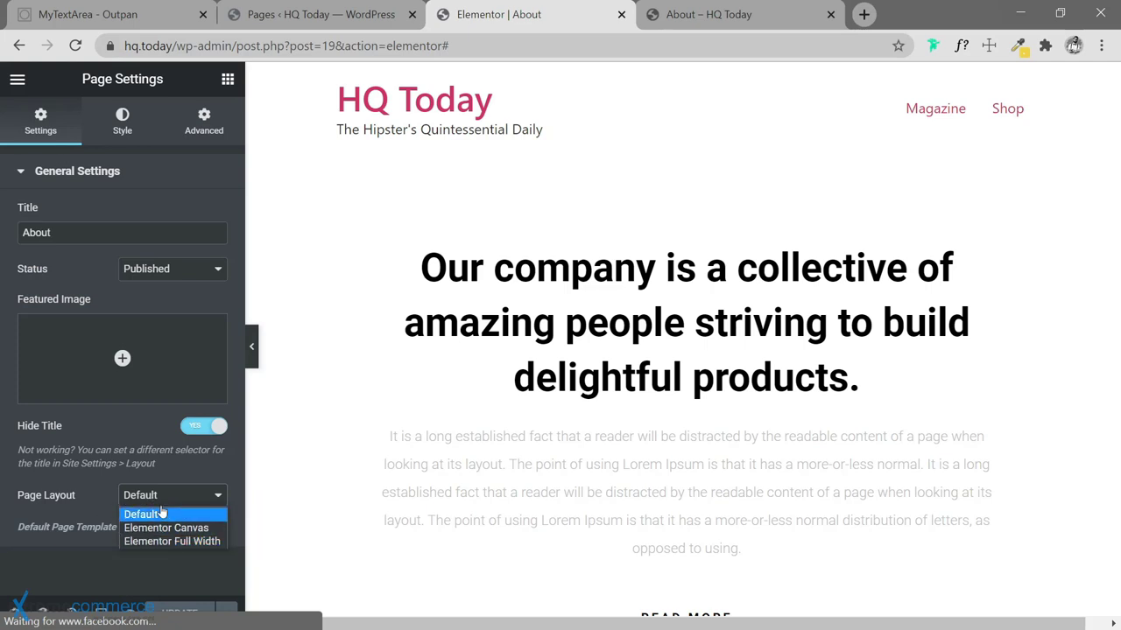
pyautogui.click(166, 510)
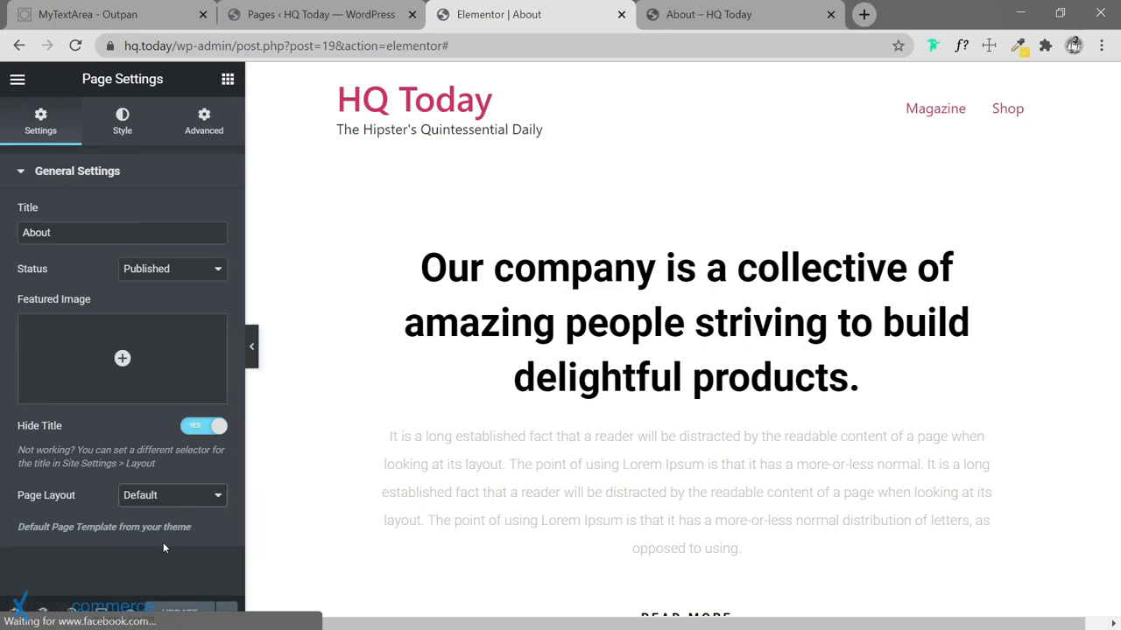
# Open the Layout settings within the site-wide settings.
pyautogui.click(17, 81)
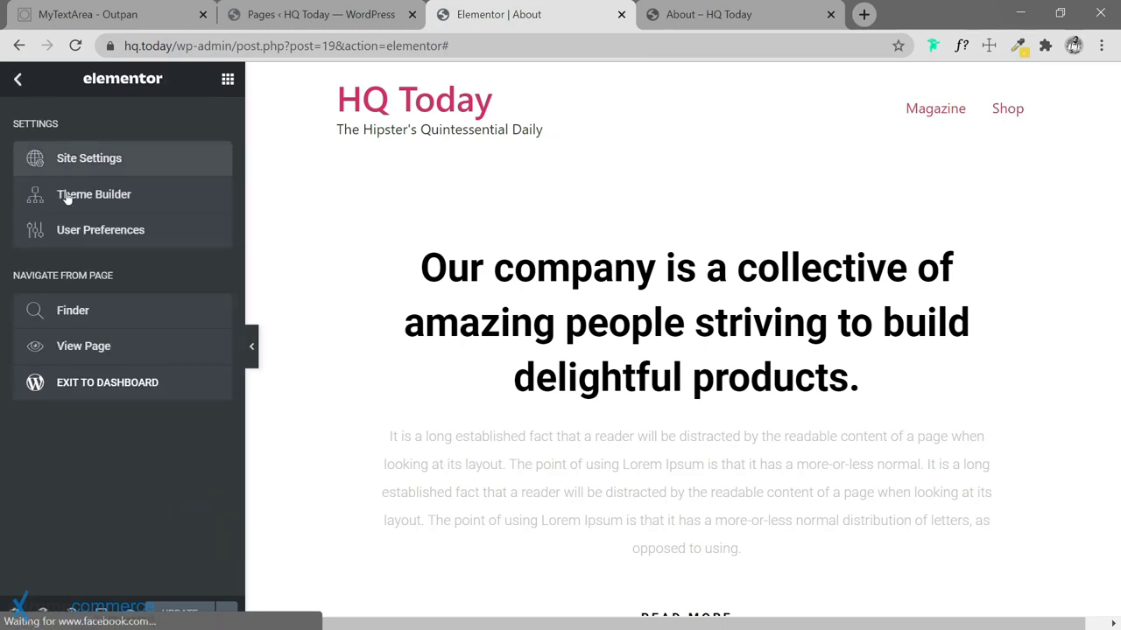
pyautogui.click(134, 159)
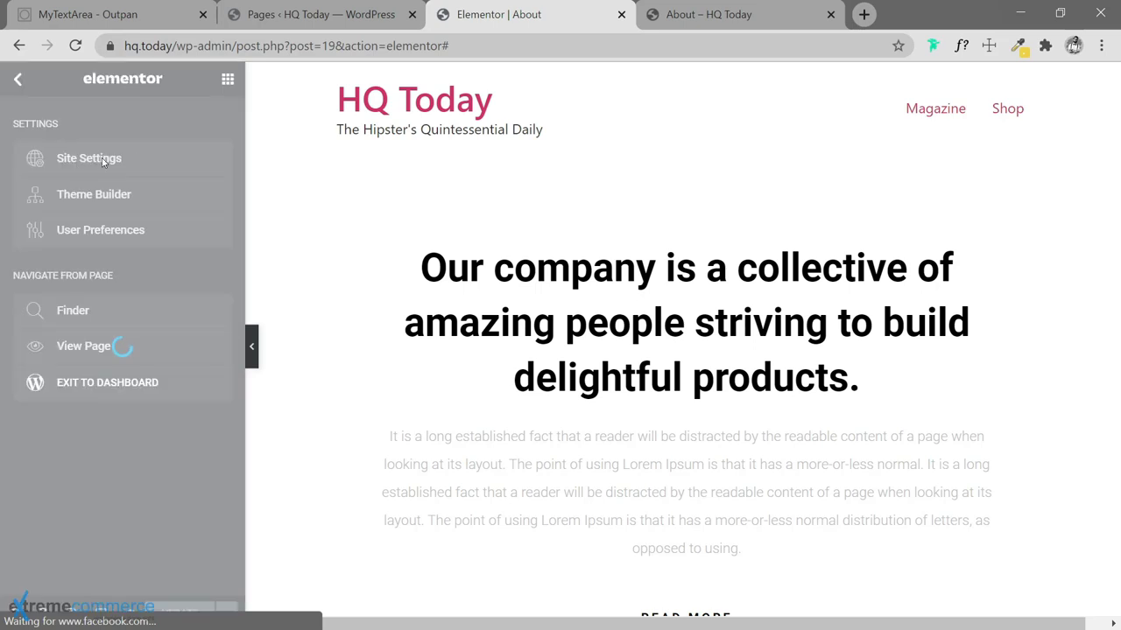
pyautogui.scroll(-2, 148, 355)
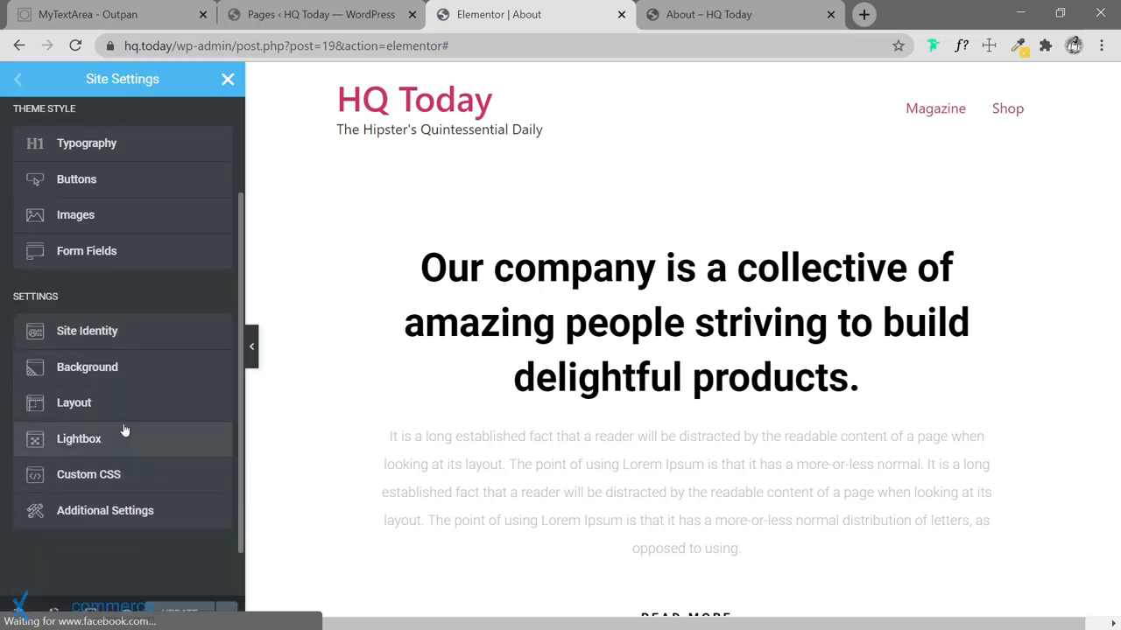
pyautogui.click(136, 402)
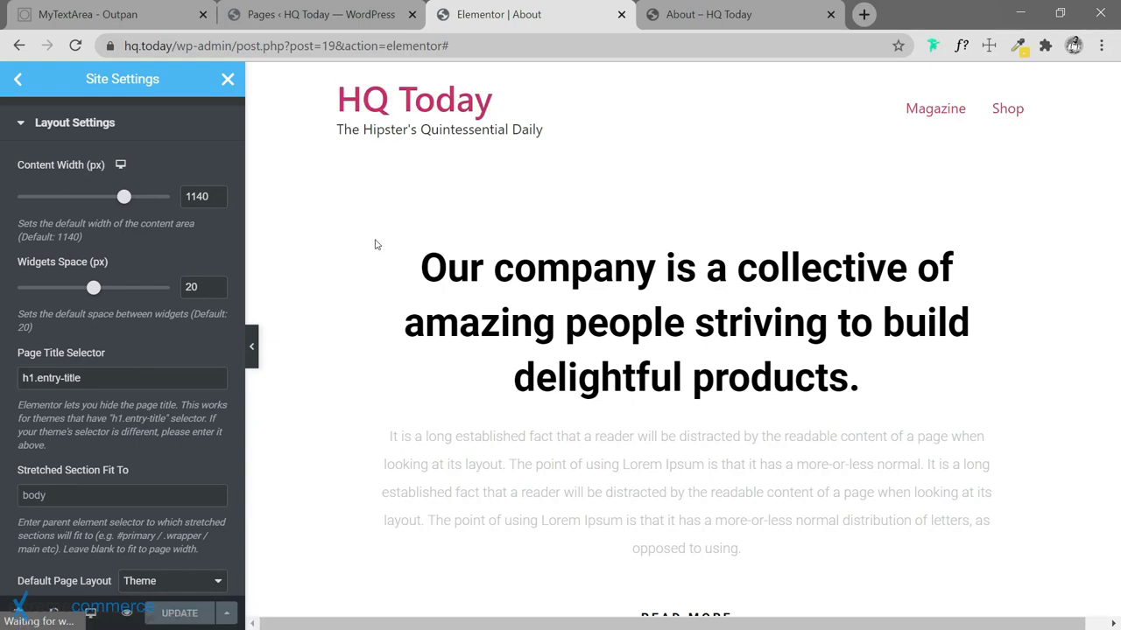
# Compare the content area's width on the published About page with the site's layout settings.
pyautogui.click(735, 14)
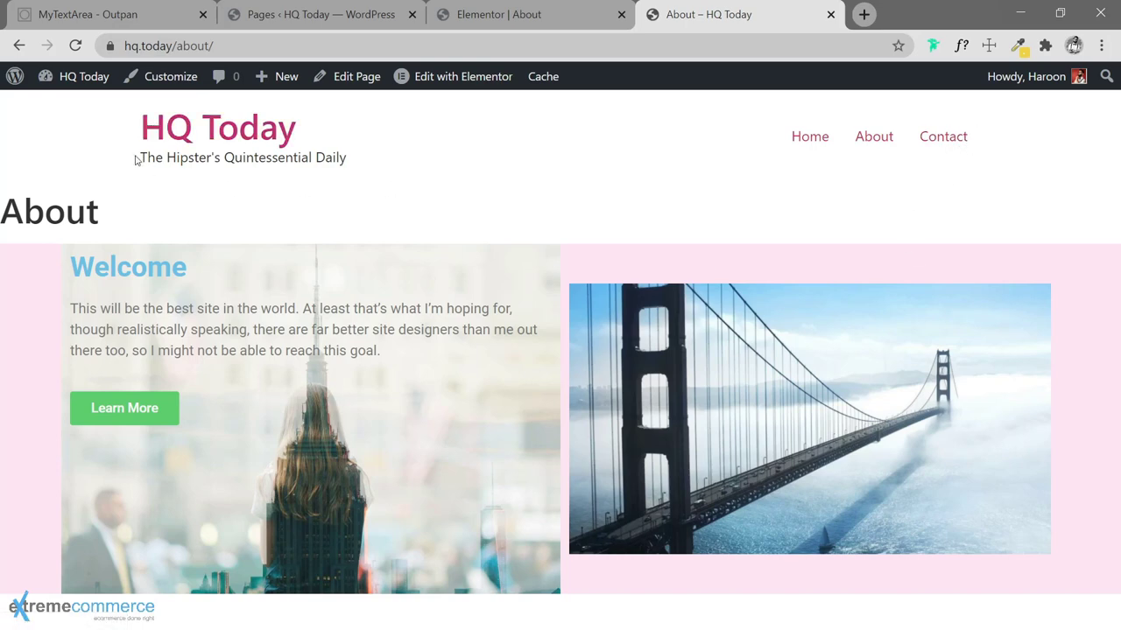
pyautogui.click(522, 12)
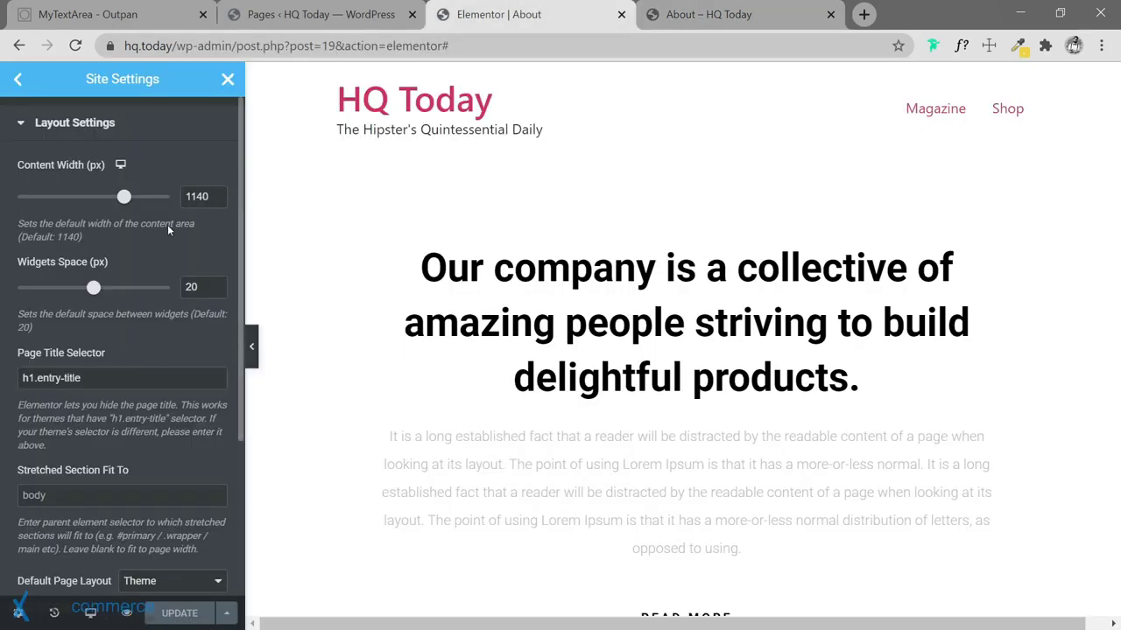
pyautogui.hotkey('ctrl', 'Tab')
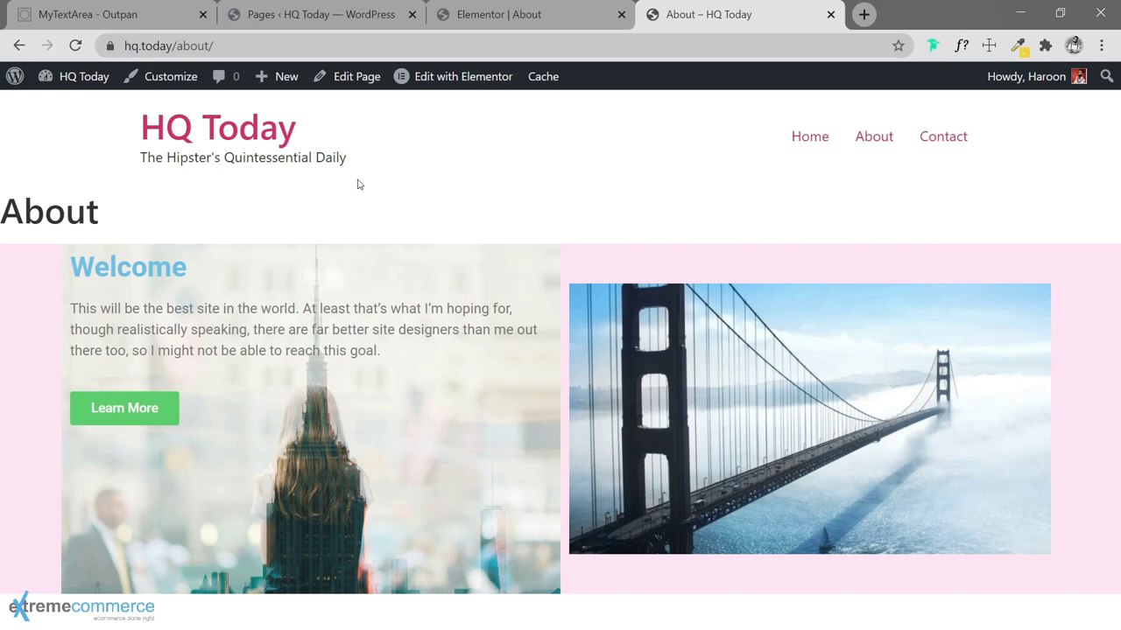
pyautogui.click(554, 26)
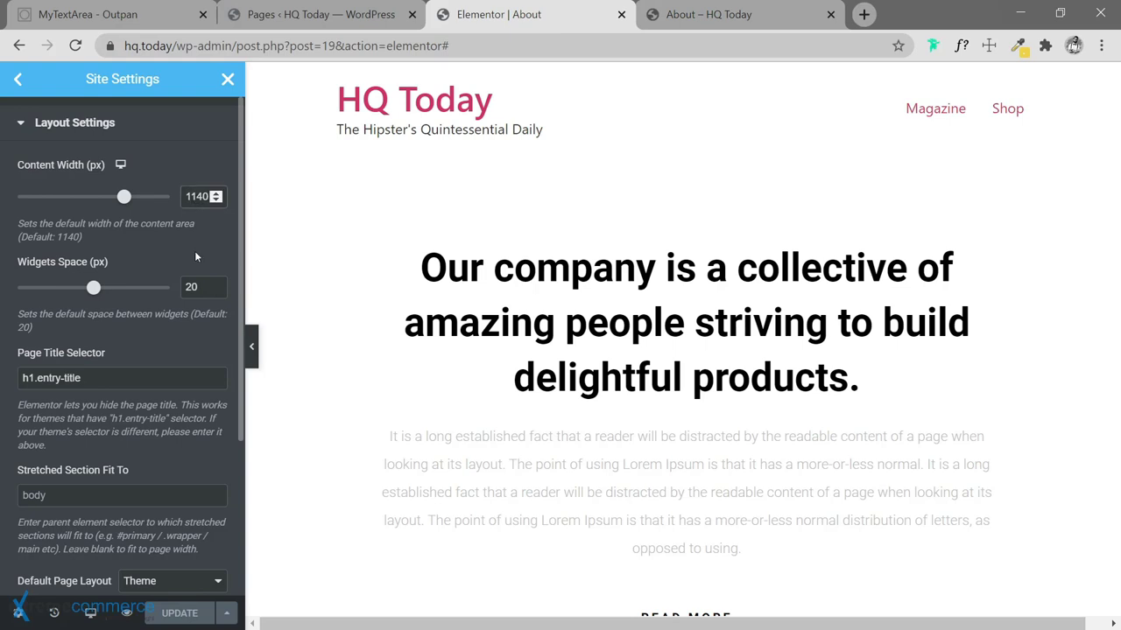
# Set the site's default content width to 1320 px and update the settings.
pyautogui.hotkey('shift', 'Right')
pyautogui.hotkey('shift', 'Right')
pyautogui.hotkey('shift', 'Right')
pyautogui.write('3')
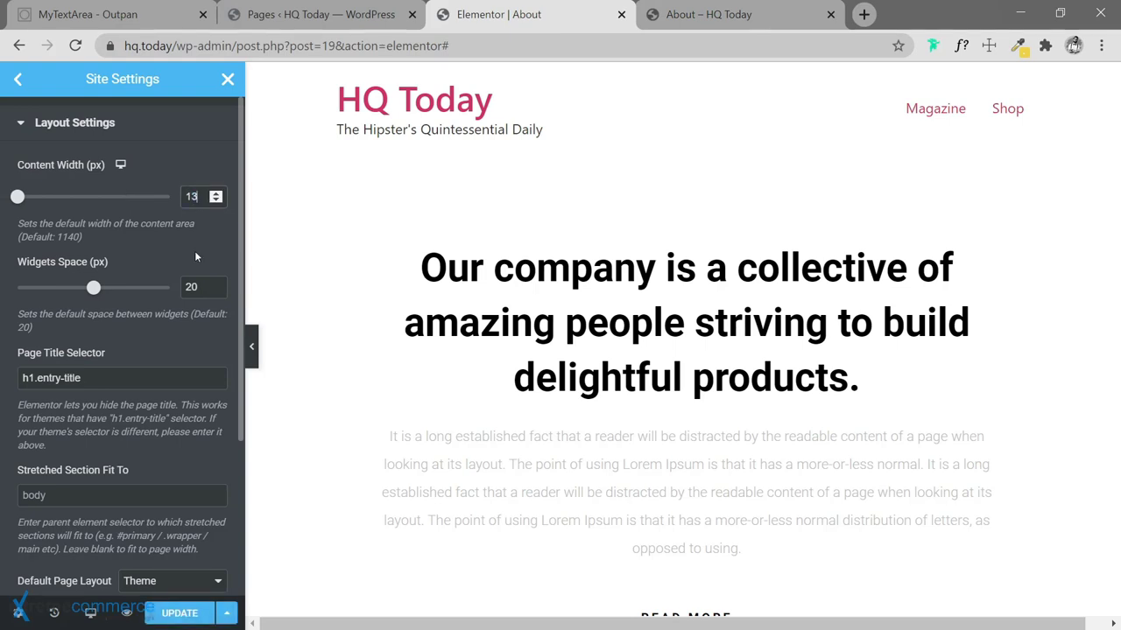
pyautogui.write('20')
pyautogui.click(182, 614)
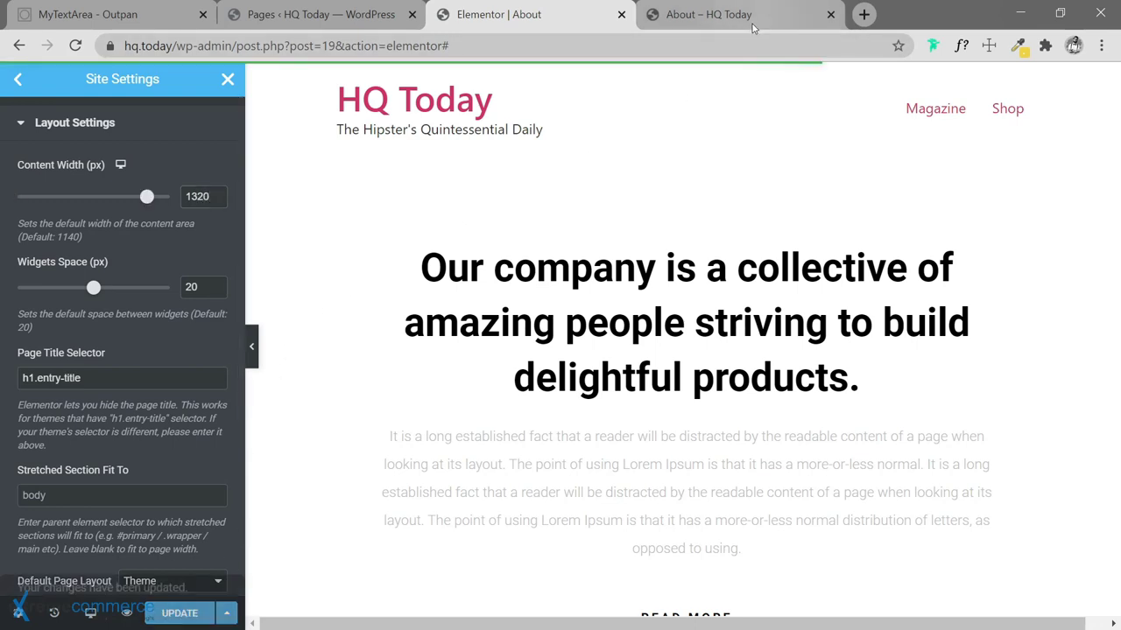
# Reload the published About page and examine the width of its sections, especially the team columns.
pyautogui.click(751, 26)
pyautogui.click(75, 46)
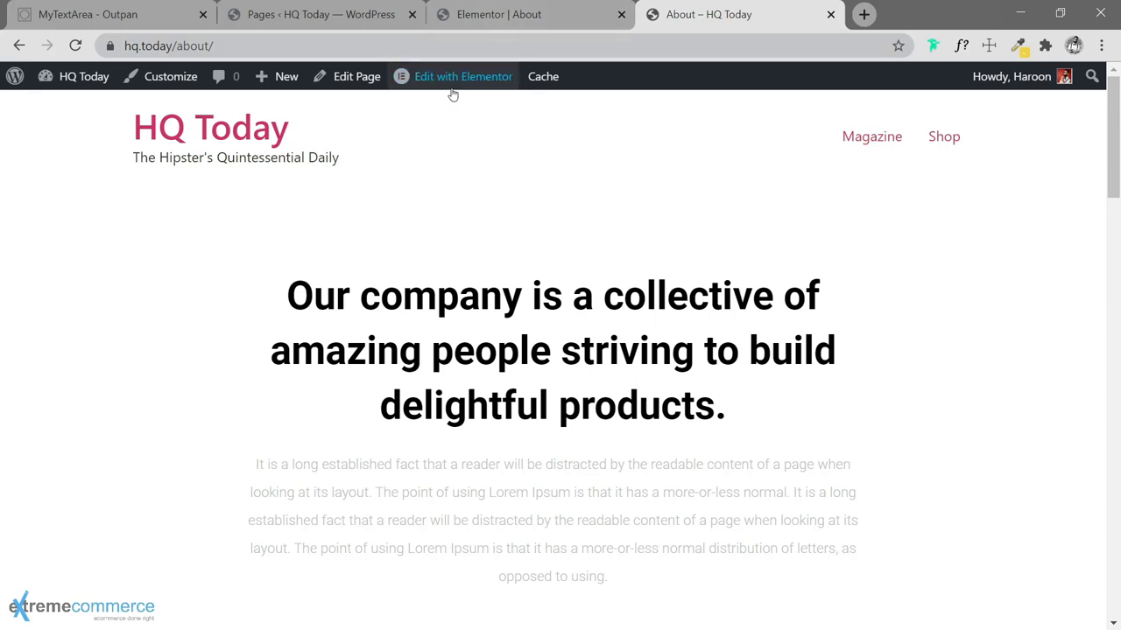
pyautogui.scroll(-10, 313, 237)
pyautogui.scroll(-1, 676, 372)
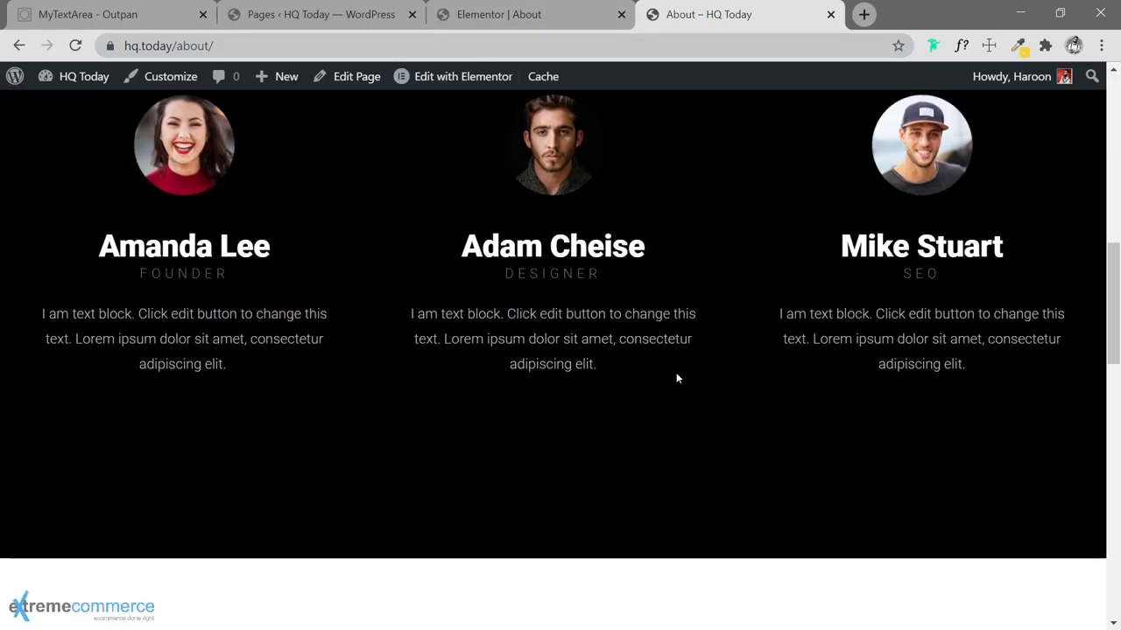
pyautogui.scroll(3, 814, 358)
pyautogui.scroll(-3, 815, 357)
pyautogui.scroll(2, 280, 381)
pyautogui.scroll(-1, 280, 381)
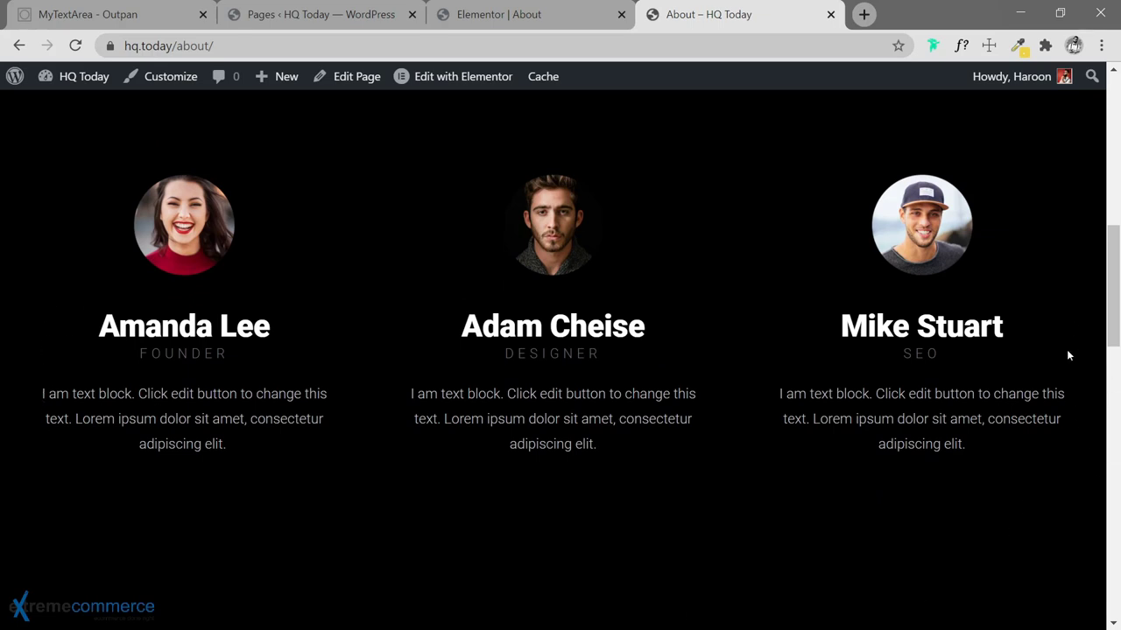
# Return to the site's layout settings and open the content width value for editing.
pyautogui.click(520, 20)
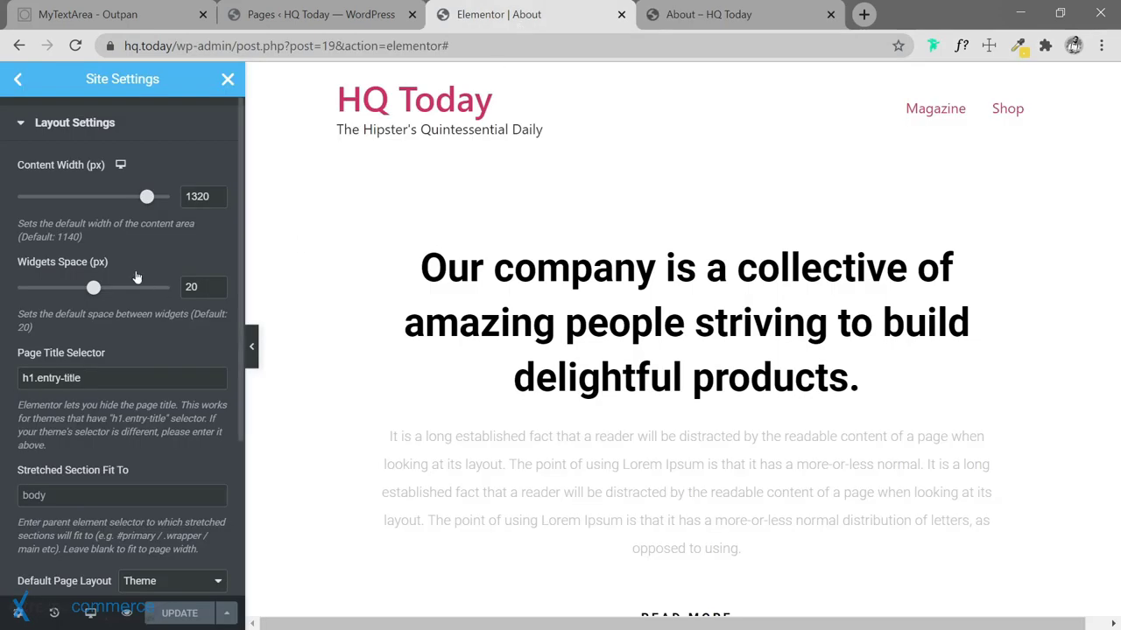
pyautogui.moveTo(198, 198); pyautogui.dragTo(169, 202)
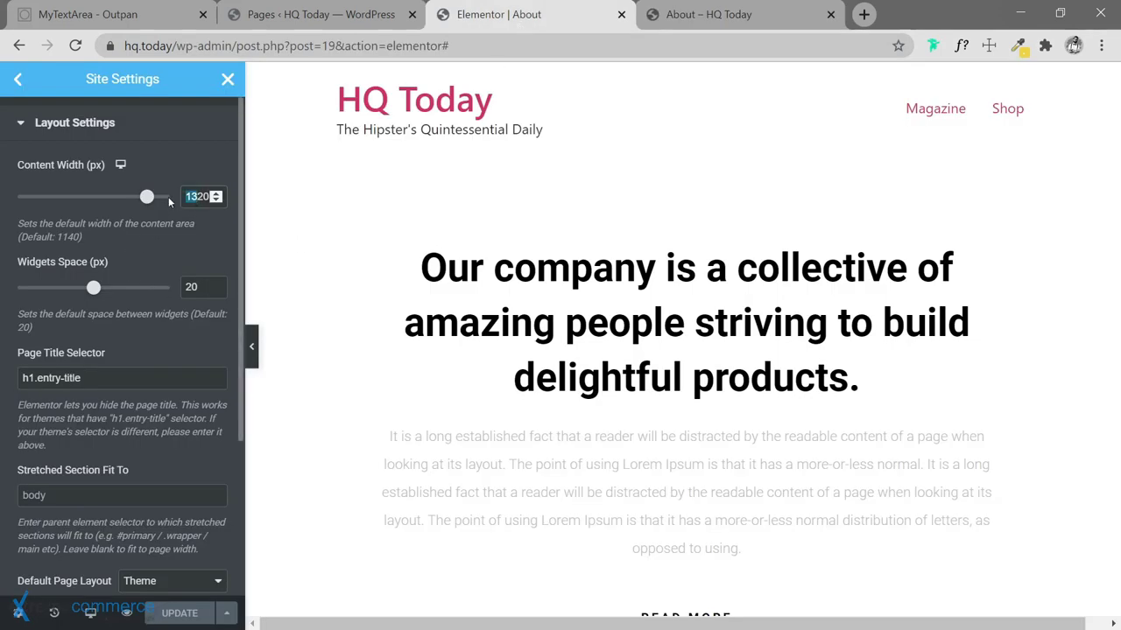